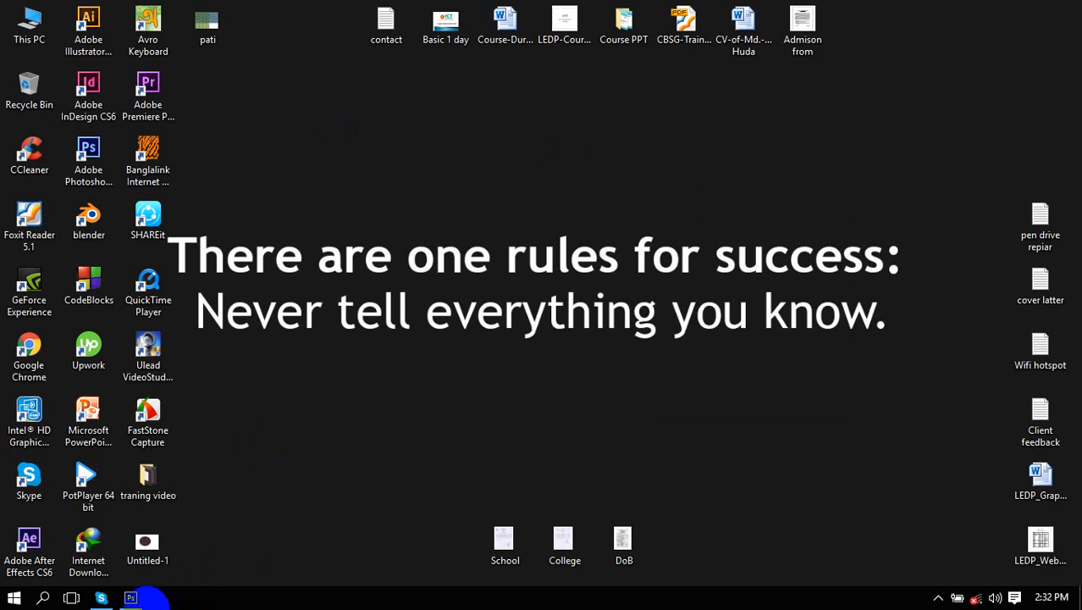
Restore the Photoshop window from the taskbar.
{"action": "left_click", "coordinate": [130, 597]}
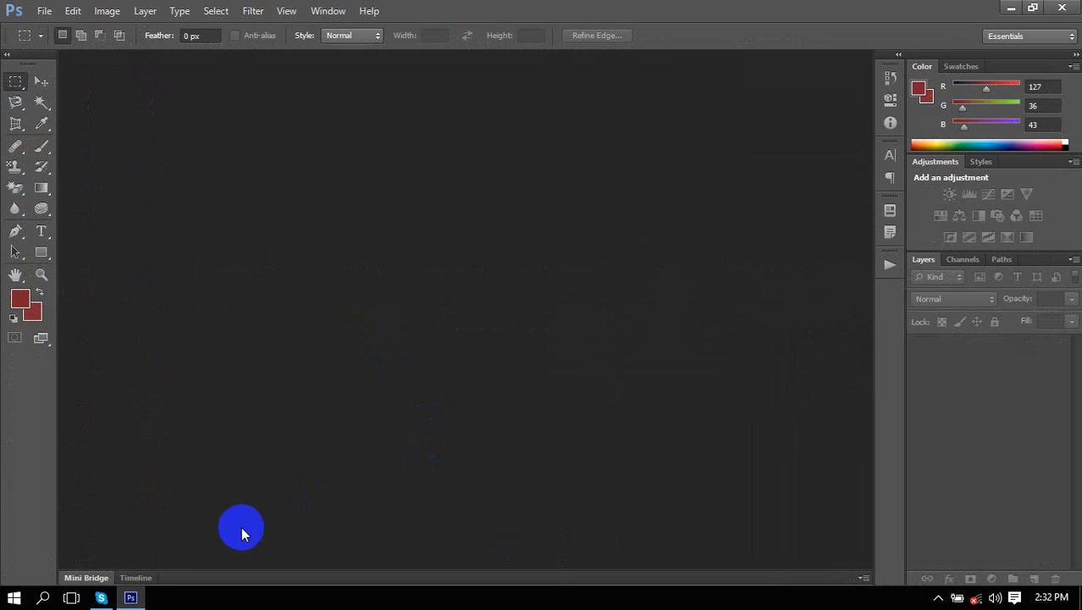
{"action": "left_click", "coordinate": [135, 597]}
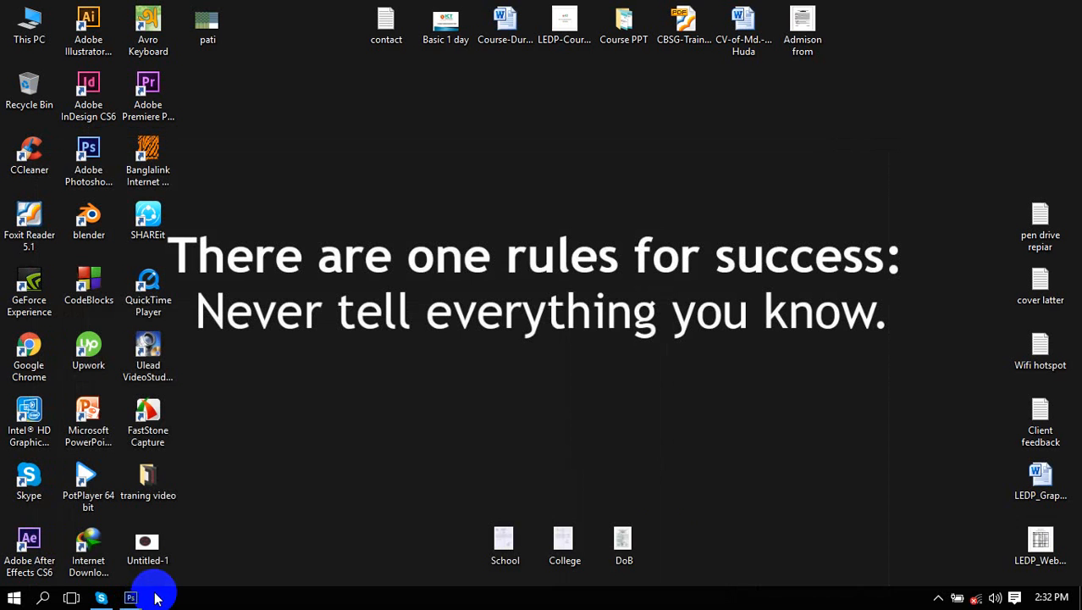
{"action": "left_click", "coordinate": [938, 597]}
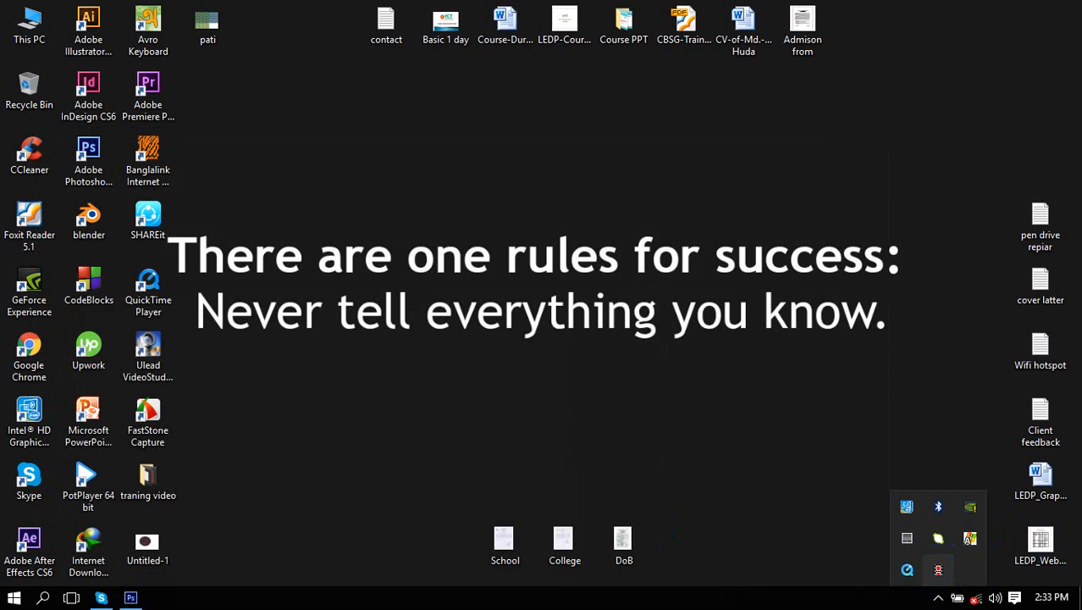
{"action": "left_click", "coordinate": [139, 599]}
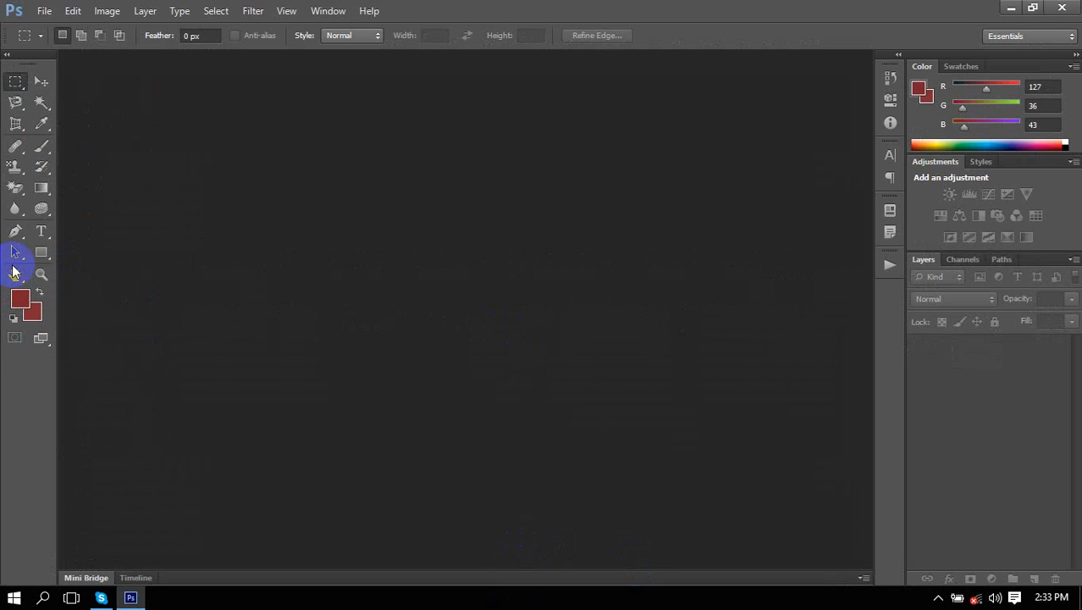
Select the standard Brush Tool from the painting tools and call up a new document with Ctrl+N.
{"action": "left_click", "coordinate": [15, 124]}
{"action": "left_click", "coordinate": [52, 121]}
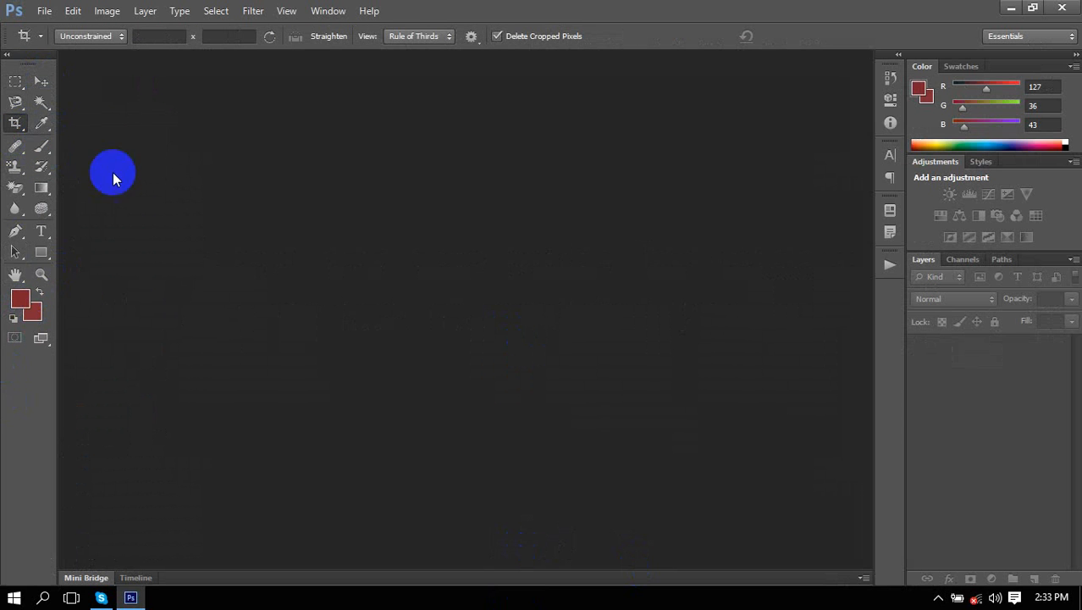
{"action": "left_click", "coordinate": [40, 151]}
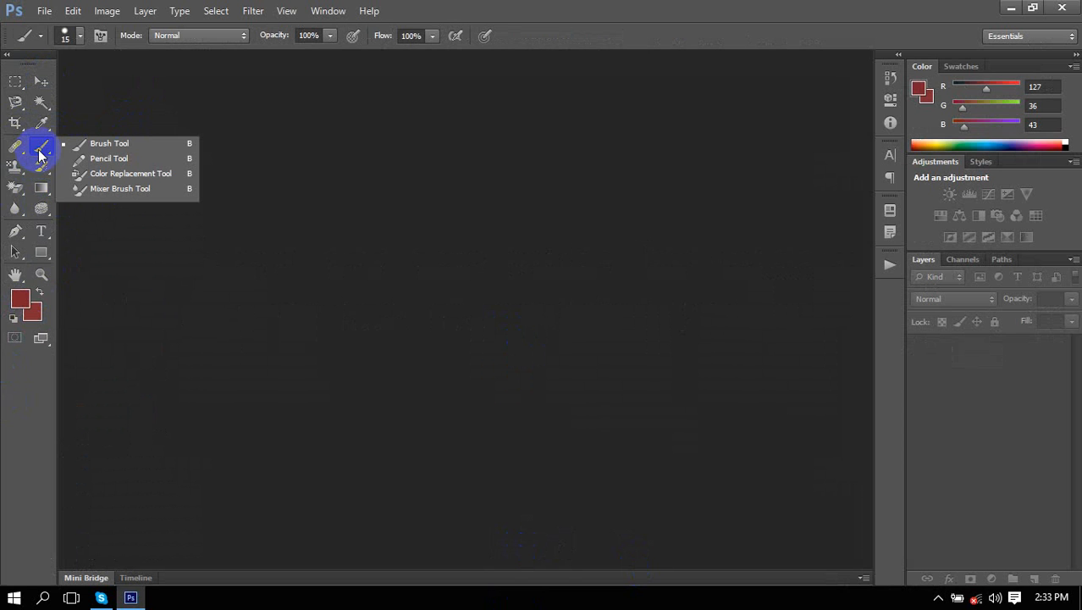
{"action": "left_click", "coordinate": [183, 143]}
{"action": "key", "text": "ctrl+n"}
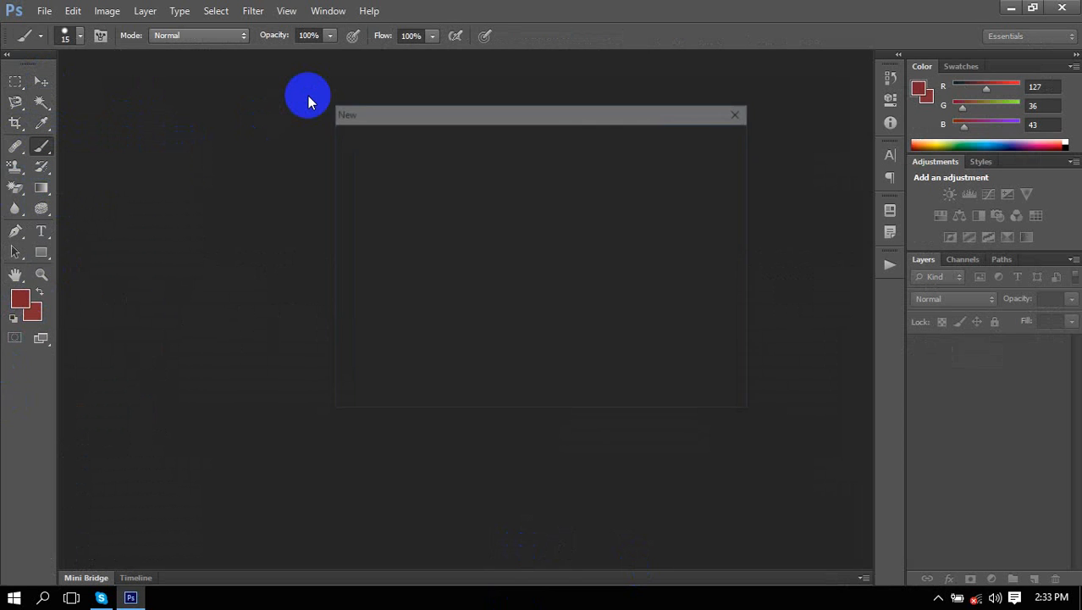
Create the blank white Untitled-1 document and reselect the standard Brush Tool from its flyout.
{"action": "key", "text": "Return"}
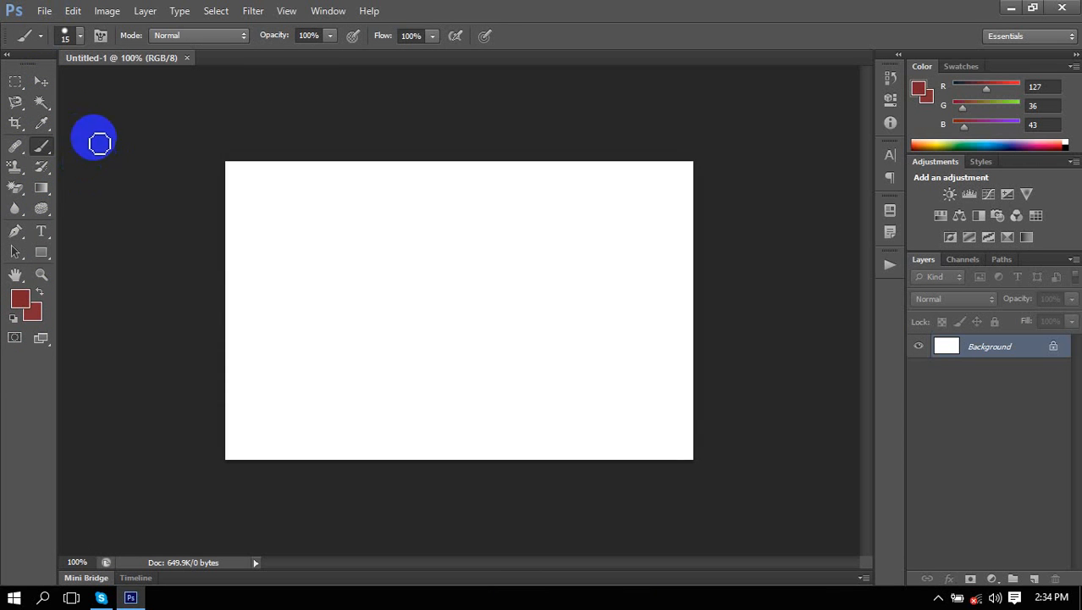
{"action": "right_click", "coordinate": [42, 145]}
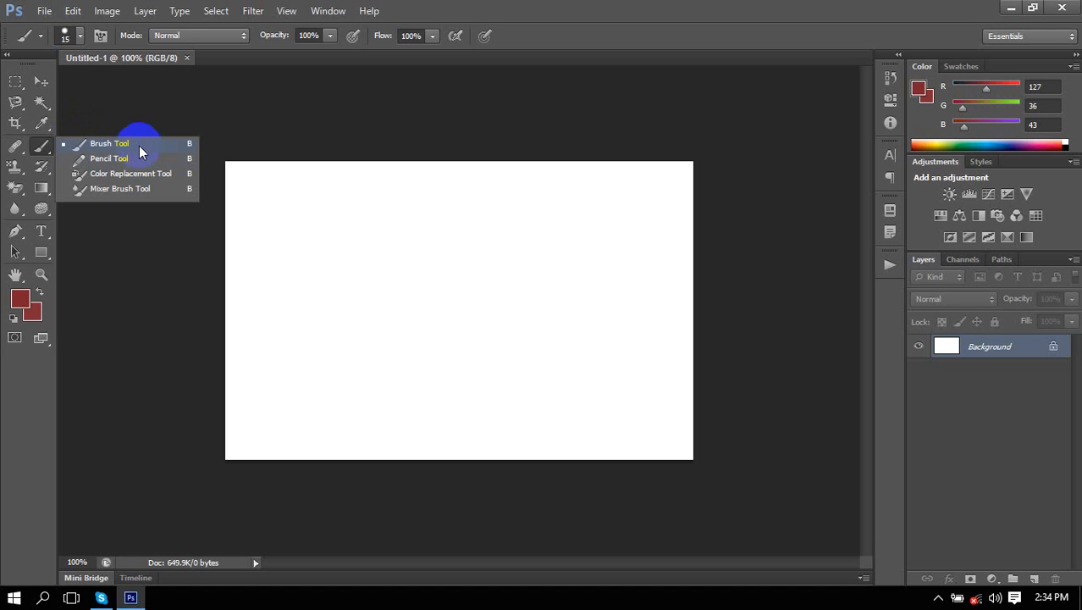
{"action": "left_click", "coordinate": [47, 141]}
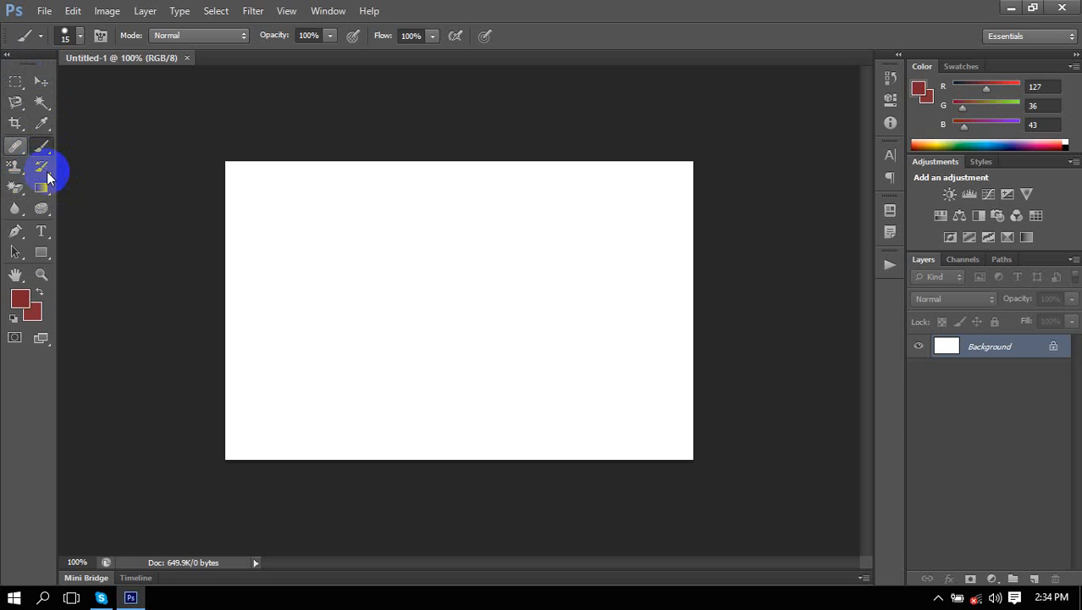
{"action": "left_click_drag", "start_coordinate": [42, 158], "coordinate": [107, 148]}
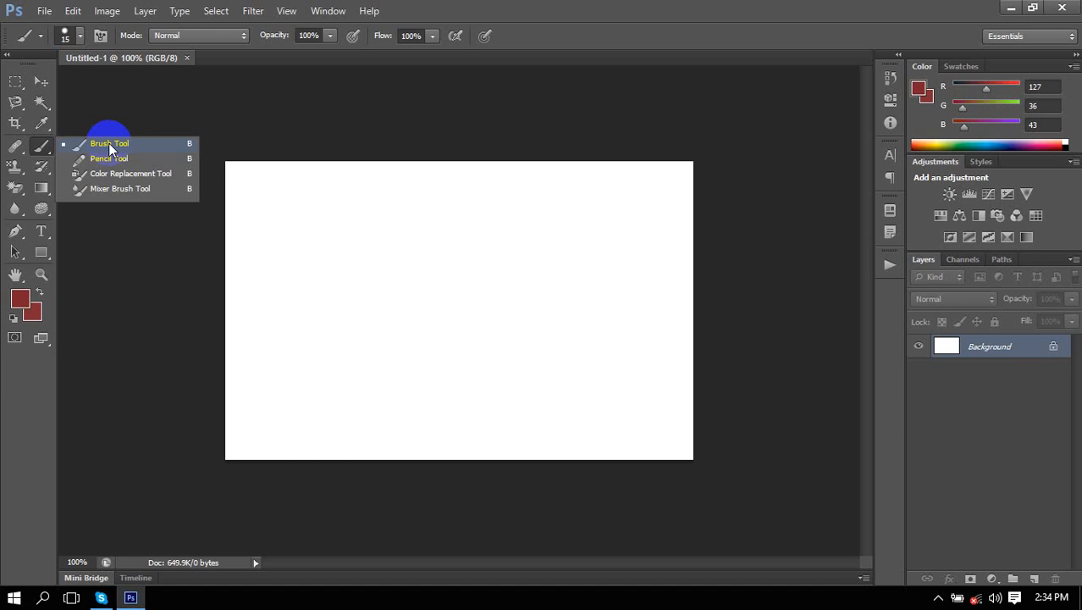
{"action": "left_click", "coordinate": [110, 145]}
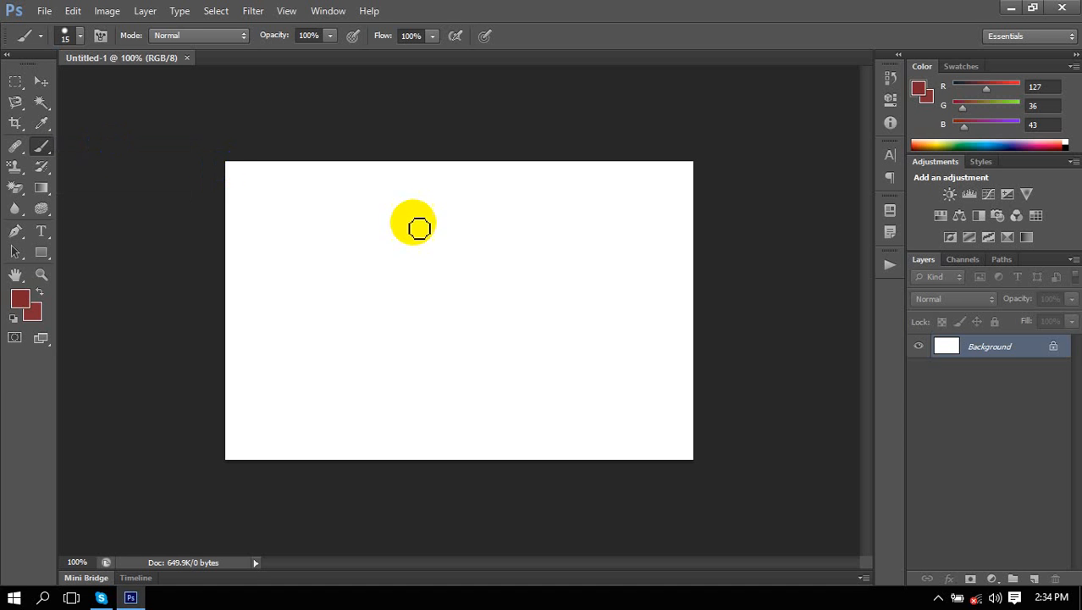
Paint two thick dark red looping scribbles across the white canvas.
{"action": "mouse_move", "coordinate": [371, 231]}
{"action": "left_mouse_down"}
{"action": "mouse_move", "coordinate": [483, 241]}
{"action": "mouse_move", "coordinate": [524, 292]}
{"action": "mouse_move", "coordinate": [398, 338]}
{"action": "mouse_move", "coordinate": [553, 254]}
{"action": "mouse_move", "coordinate": [616, 330]}
{"action": "mouse_move", "coordinate": [512, 210]}
{"action": "mouse_move", "coordinate": [398, 205]}
{"action": "mouse_move", "coordinate": [303, 303]}
{"action": "left_mouse_up"}
{"action": "mouse_move", "coordinate": [267, 243]}
{"action": "left_mouse_down"}
{"action": "mouse_move", "coordinate": [309, 223]}
{"action": "mouse_move", "coordinate": [335, 349]}
{"action": "mouse_move", "coordinate": [357, 393]}
{"action": "mouse_move", "coordinate": [536, 388]}
{"action": "mouse_move", "coordinate": [410, 237]}
{"action": "mouse_move", "coordinate": [513, 175]}
{"action": "mouse_move", "coordinate": [580, 193]}
{"action": "mouse_move", "coordinate": [615, 250]}
{"action": "mouse_move", "coordinate": [648, 276]}
{"action": "mouse_move", "coordinate": [661, 220]}
{"action": "mouse_move", "coordinate": [677, 236]}
{"action": "mouse_move", "coordinate": [676, 339]}
{"action": "mouse_move", "coordinate": [534, 295]}
{"action": "mouse_move", "coordinate": [397, 217]}
{"action": "mouse_move", "coordinate": [488, 302]}
{"action": "mouse_move", "coordinate": [334, 262]}
{"action": "mouse_move", "coordinate": [376, 226]}
{"action": "mouse_move", "coordinate": [483, 290]}
{"action": "mouse_move", "coordinate": [439, 300]}
{"action": "left_mouse_up"}
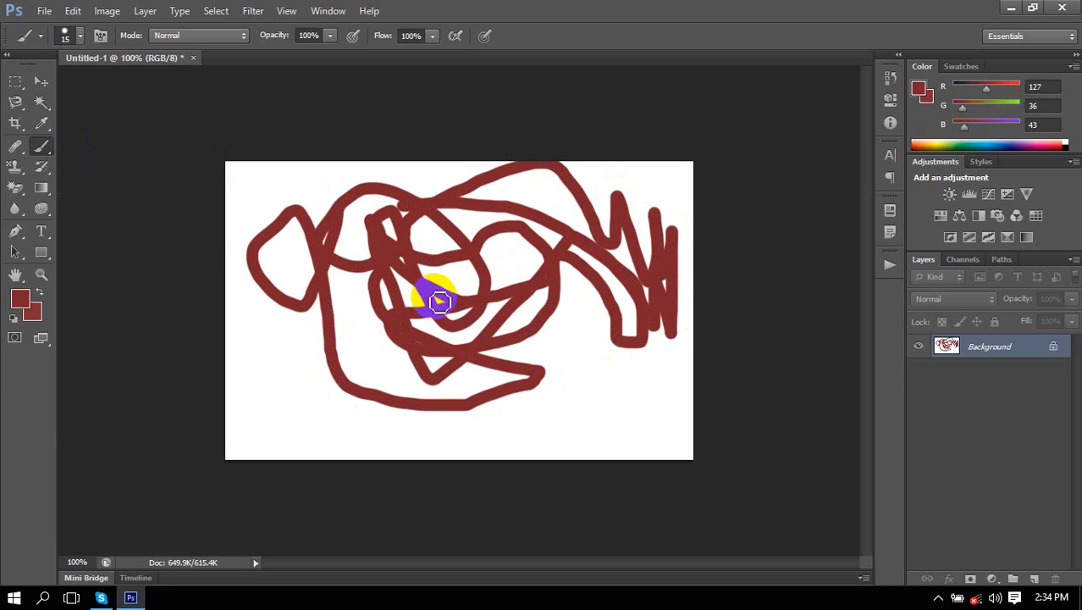
{"action": "left_click", "coordinate": [44, 12]}
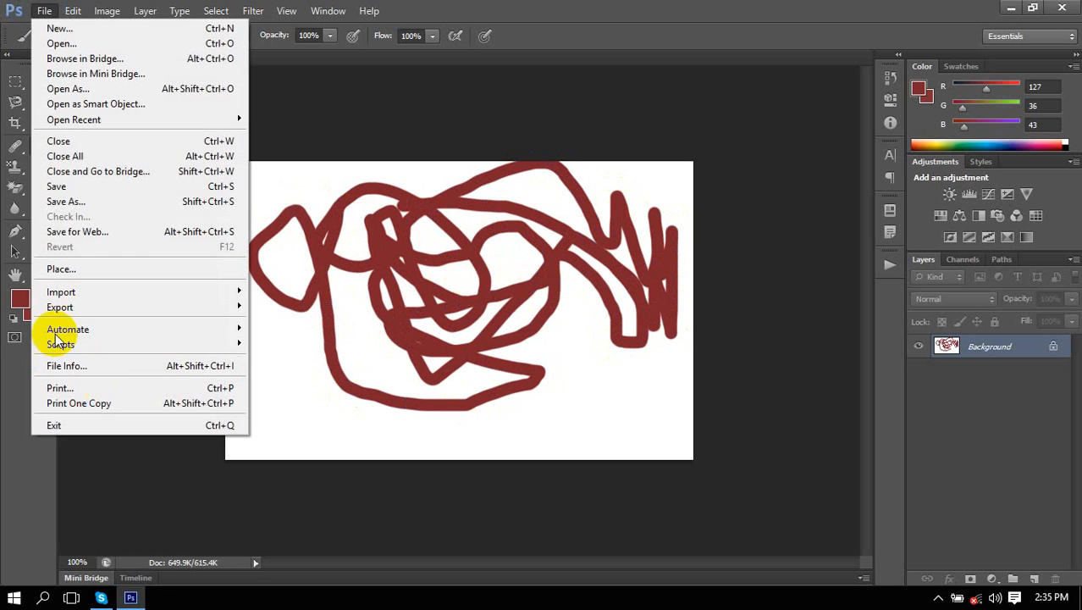
Place the wave photo 0004727 into Untitled-1 and commit it.
{"action": "left_click", "coordinate": [53, 270]}
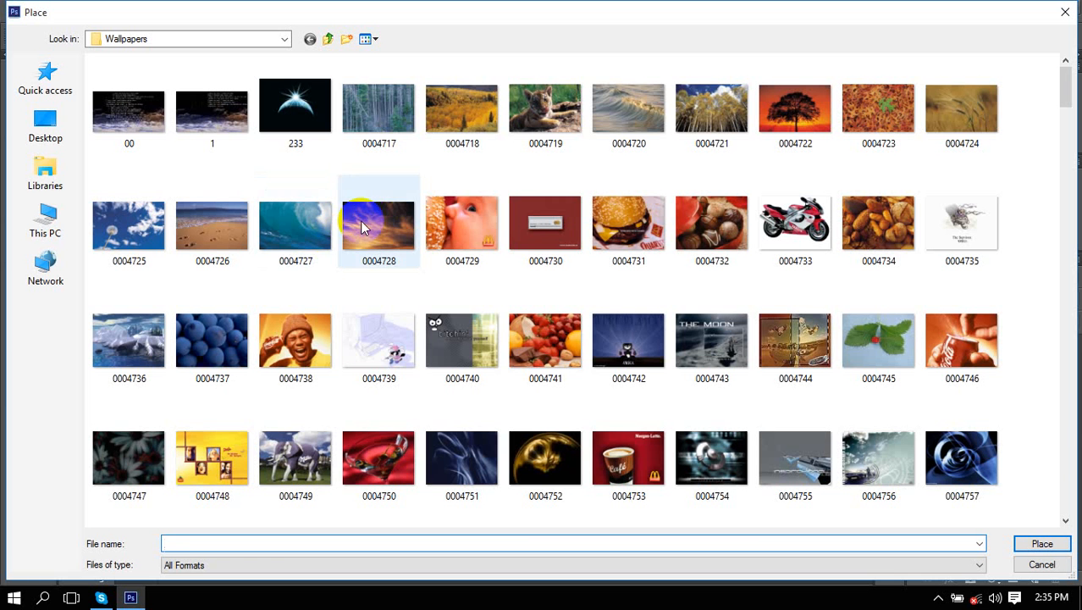
{"action": "left_click", "coordinate": [322, 239]}
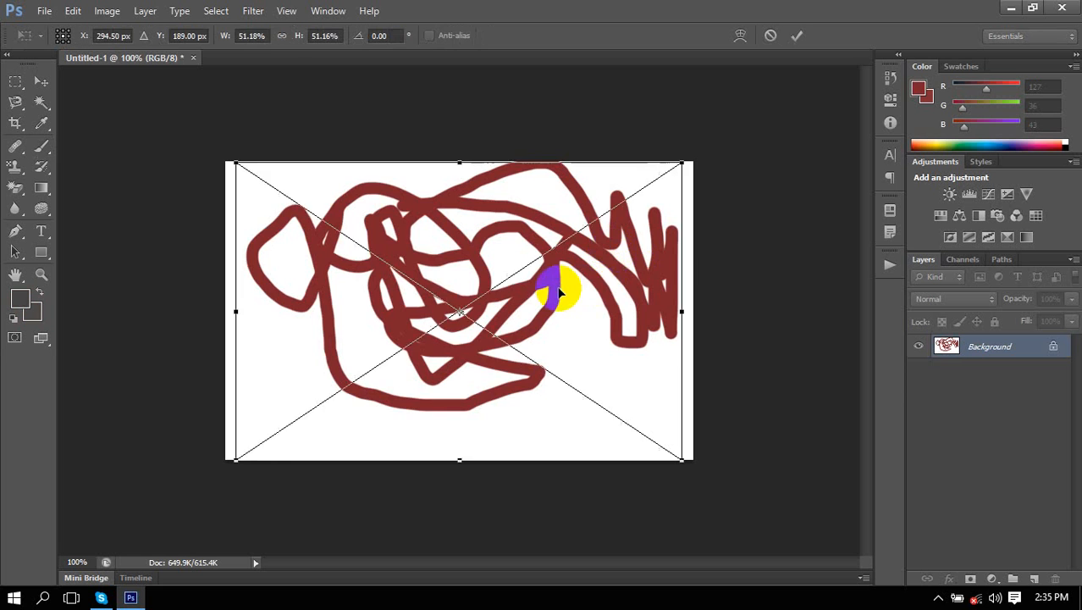
{"action": "key", "text": "Return"}
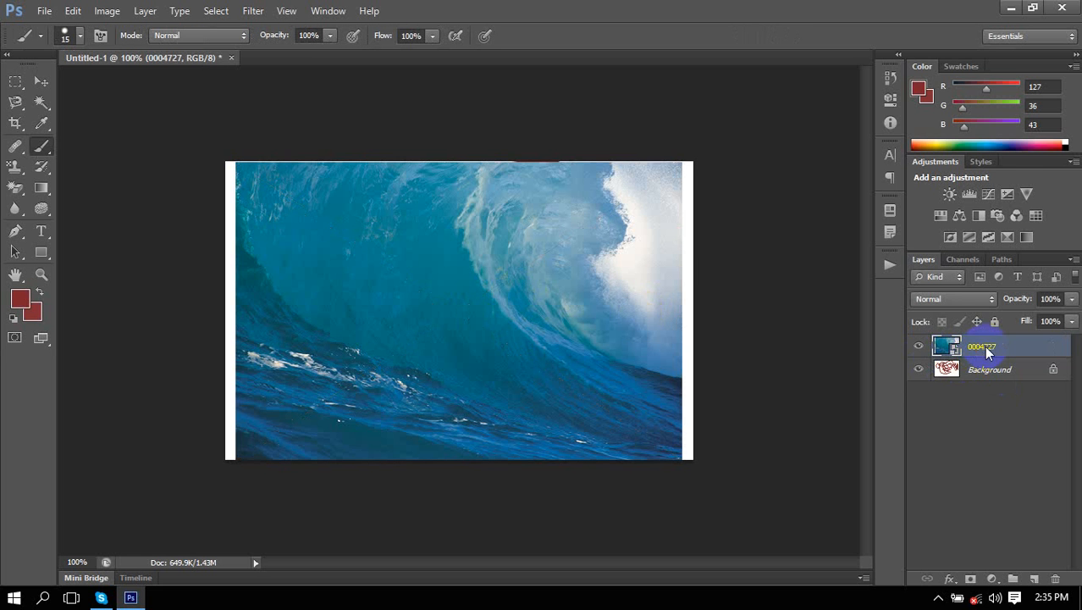
Rasterize the 0004727 layer and paint a red zigzag figure across the wave.
{"action": "right_click", "coordinate": [984, 353]}
{"action": "left_click", "coordinate": [851, 198]}
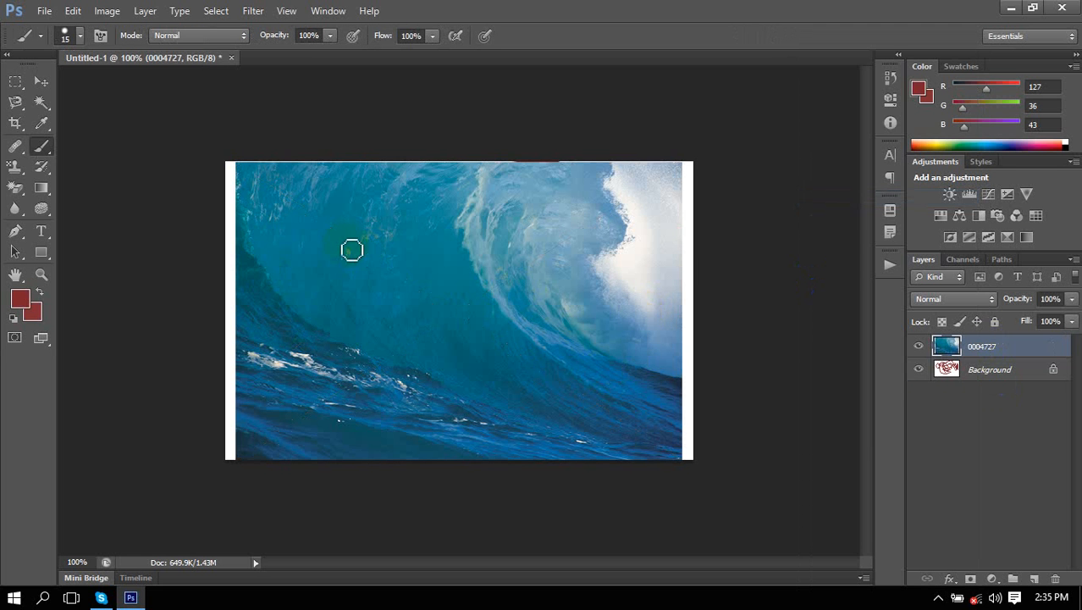
{"action": "mouse_move", "coordinate": [331, 239]}
{"action": "left_mouse_down"}
{"action": "mouse_move", "coordinate": [413, 285]}
{"action": "mouse_move", "coordinate": [419, 252]}
{"action": "mouse_move", "coordinate": [474, 276]}
{"action": "mouse_move", "coordinate": [521, 248]}
{"action": "mouse_move", "coordinate": [557, 328]}
{"action": "mouse_move", "coordinate": [587, 299]}
{"action": "mouse_move", "coordinate": [581, 280]}
{"action": "mouse_move", "coordinate": [424, 328]}
{"action": "mouse_move", "coordinate": [396, 300]}
{"action": "mouse_move", "coordinate": [449, 219]}
{"action": "mouse_move", "coordinate": [573, 286]}
{"action": "mouse_move", "coordinate": [541, 302]}
{"action": "left_mouse_up"}
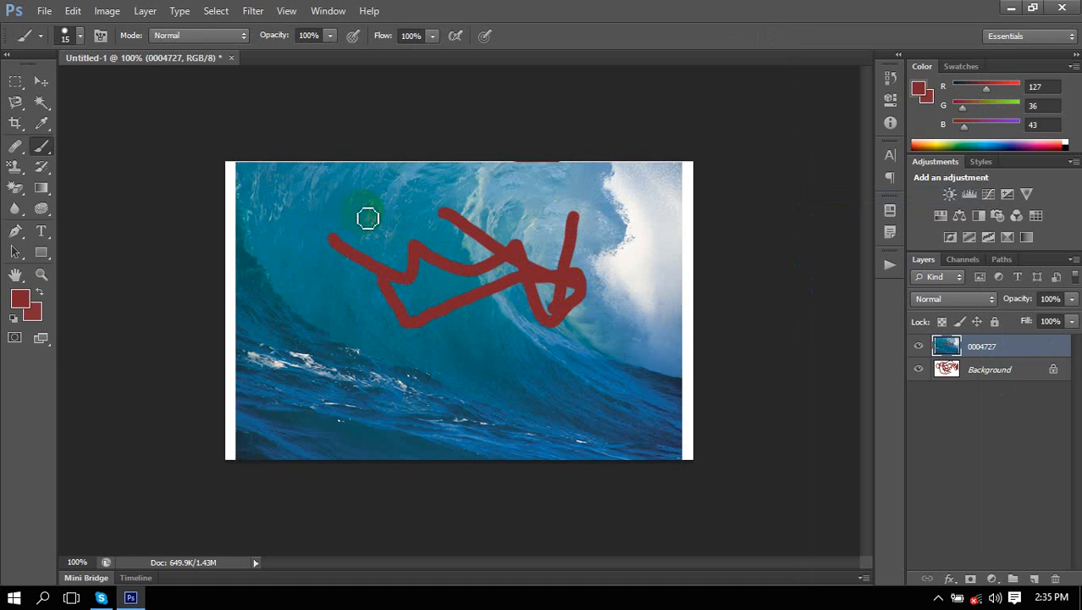
{"action": "left_click_drag", "start_coordinate": [334, 239], "coordinate": [377, 258]}
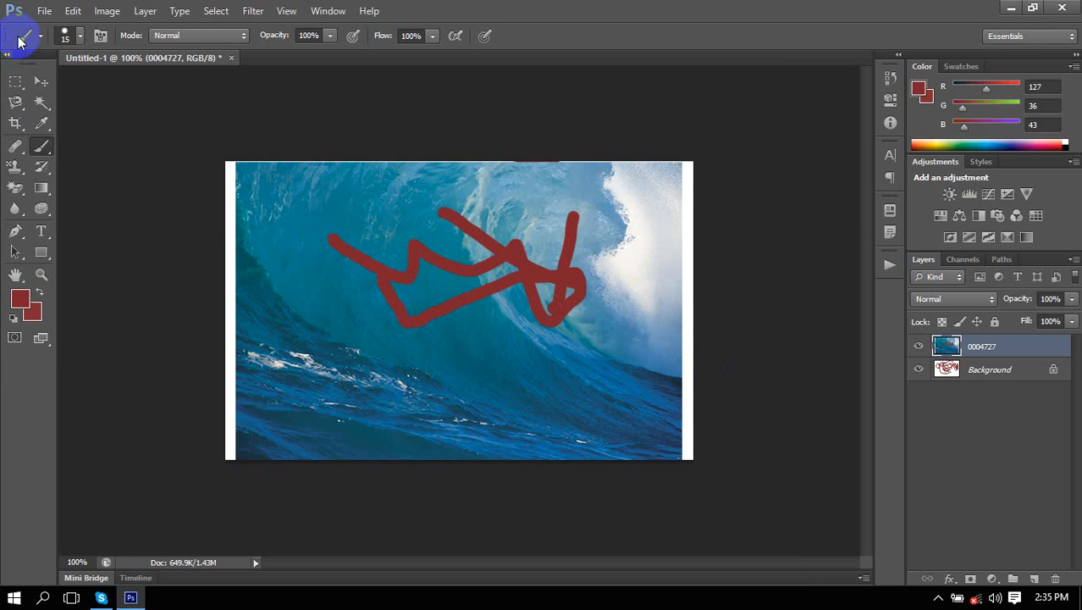
Enlarge the brush to 82 px and stamp a large solid red dot.
{"action": "left_click", "coordinate": [80, 35]}
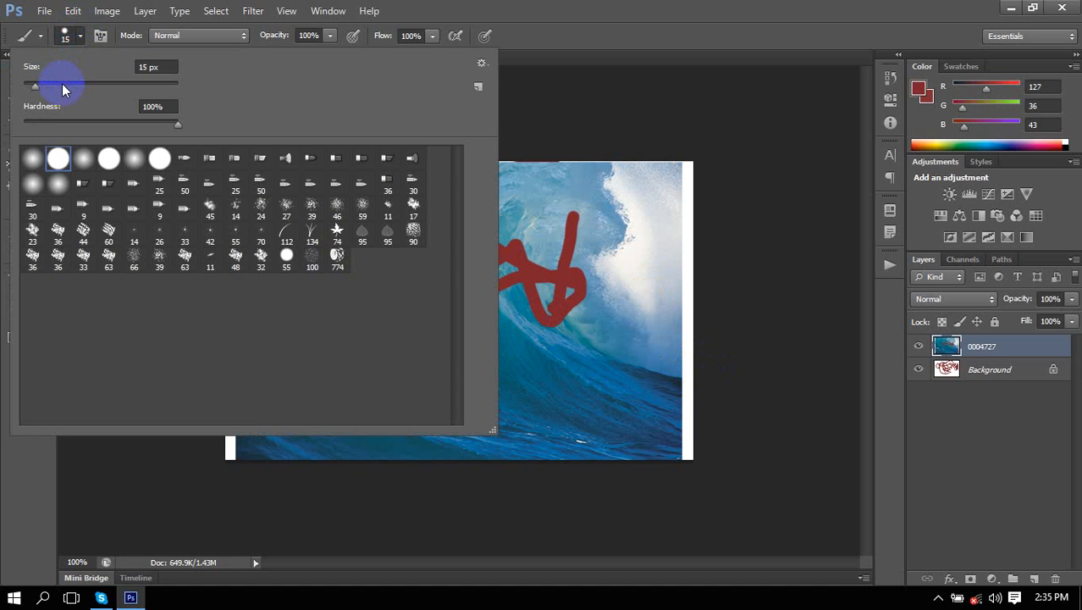
{"action": "left_click_drag", "start_coordinate": [65, 91], "coordinate": [77, 84]}
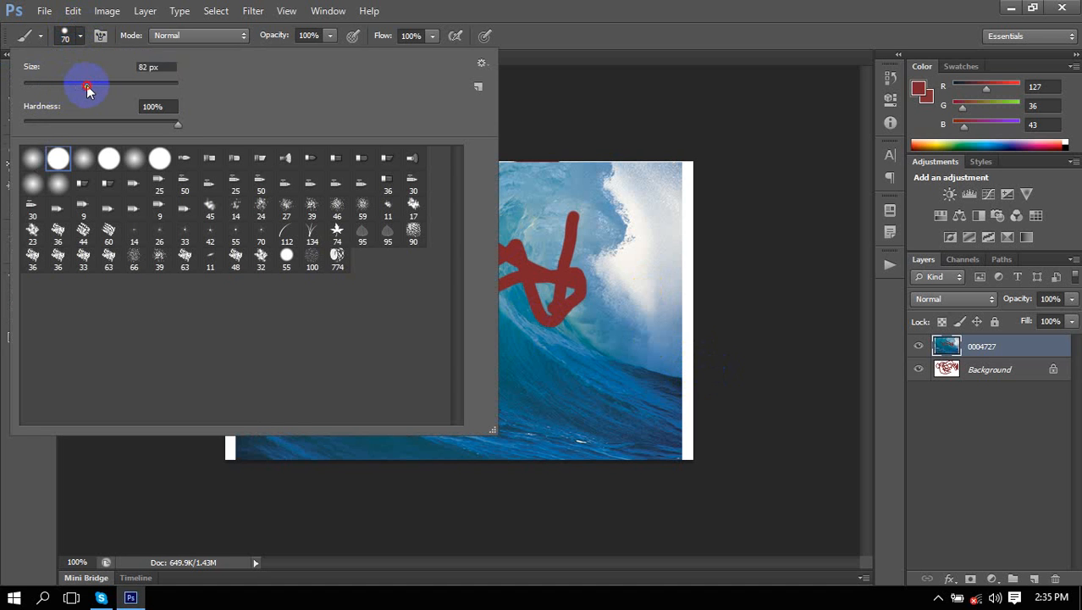
{"action": "left_click", "coordinate": [555, 209]}
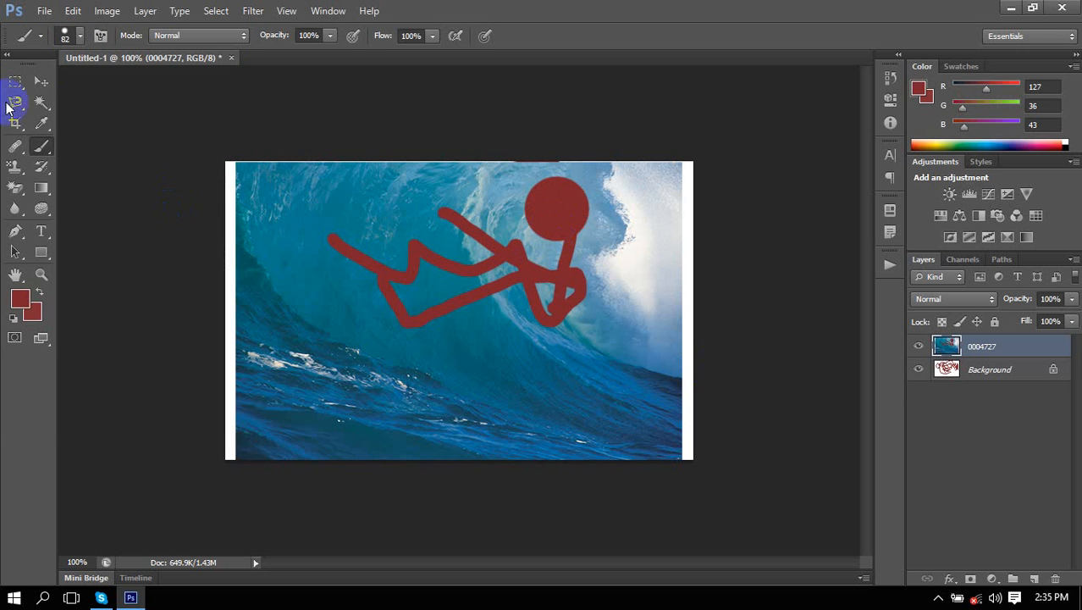
Lower brush hardness to about 13% and dab six soft-edged red spots over the wave.
{"action": "left_click", "coordinate": [77, 37]}
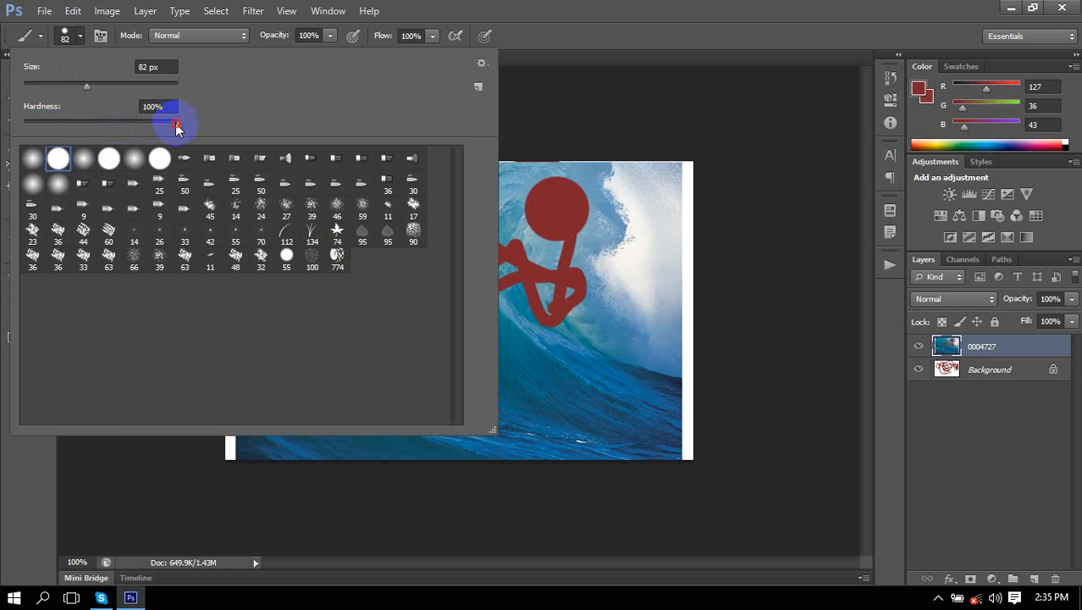
{"action": "left_click_drag", "start_coordinate": [176, 124], "coordinate": [46, 125]}
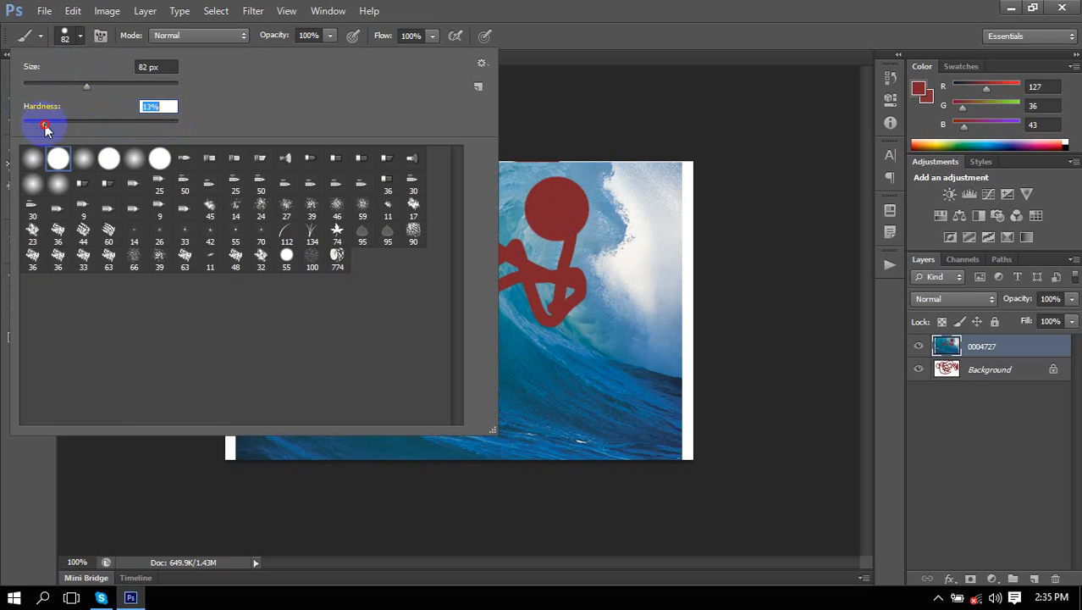
{"action": "left_click", "coordinate": [648, 230]}
{"action": "left_click", "coordinate": [637, 284]}
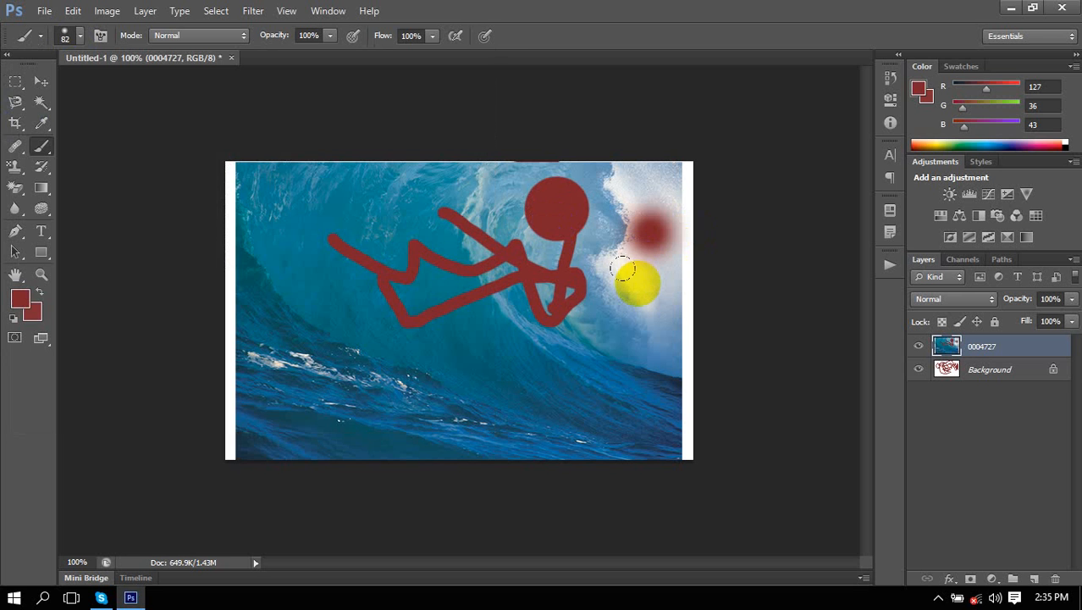
{"action": "left_click", "coordinate": [597, 357]}
{"action": "left_click", "coordinate": [478, 382]}
{"action": "left_click", "coordinate": [478, 328]}
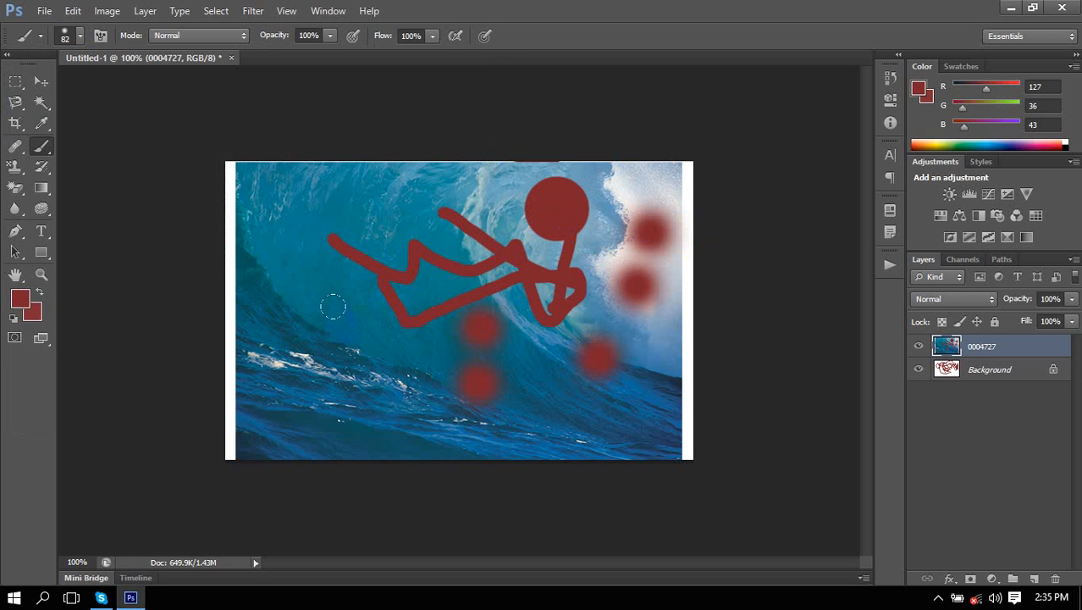
{"action": "left_click", "coordinate": [334, 313]}
{"action": "left_click", "coordinate": [326, 245]}
{"action": "left_click", "coordinate": [79, 37]}
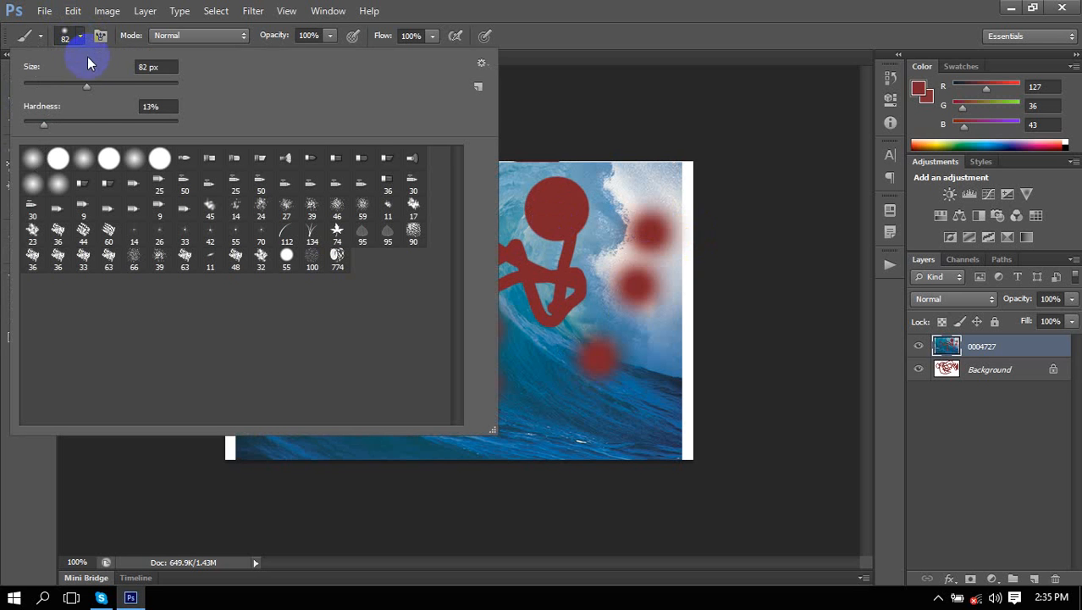
Shrink the brush to 34 px, then settle on 45 px with the bracket keys.
{"action": "left_click_drag", "start_coordinate": [86, 91], "coordinate": [70, 124]}
{"action": "left_click", "coordinate": [81, 38]}
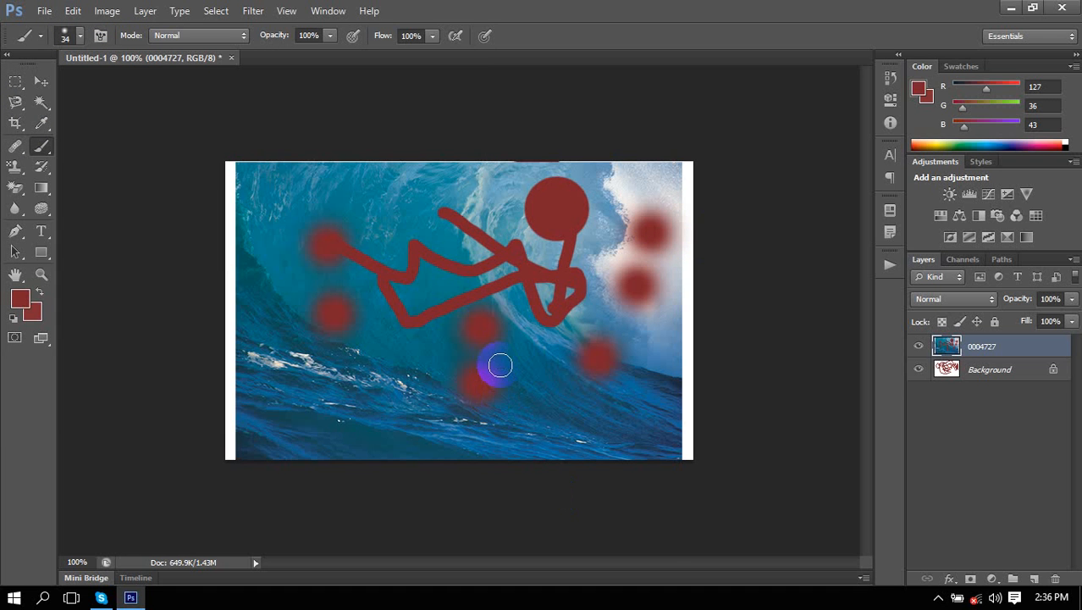
{"action": "key", "text": "bracketright"}
{"action": "key", "text": "bracketright"}
{"action": "key", "text": "bracketright"}
{"action": "key", "text": "bracketright"}
{"action": "key", "text": "bracketright"}
{"action": "key", "text": "bracketright"}
{"action": "key", "text": "bracketleft"}
{"action": "key", "text": "bracketleft"}
{"action": "key", "text": "bracketleft"}
{"action": "key", "text": "bracketleft"}
{"action": "key", "text": "bracketleft"}
{"action": "key", "text": "bracketright"}
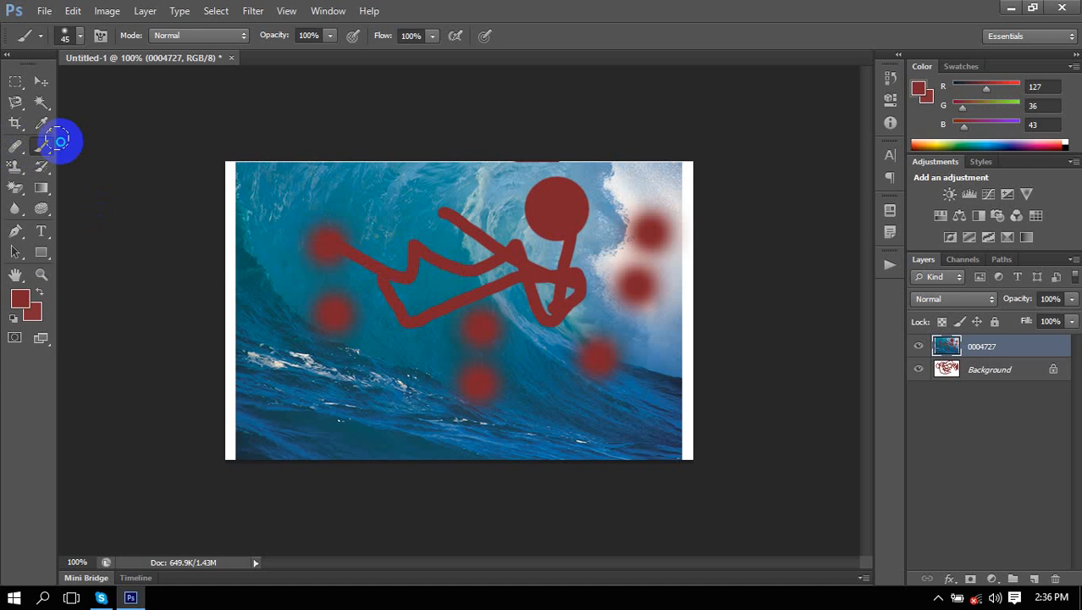
Check the painting tools flyout and bring up the brush presets over the canvas.
{"action": "right_click", "coordinate": [57, 142]}
{"action": "right_click", "coordinate": [45, 147]}
{"action": "left_click", "coordinate": [75, 146]}
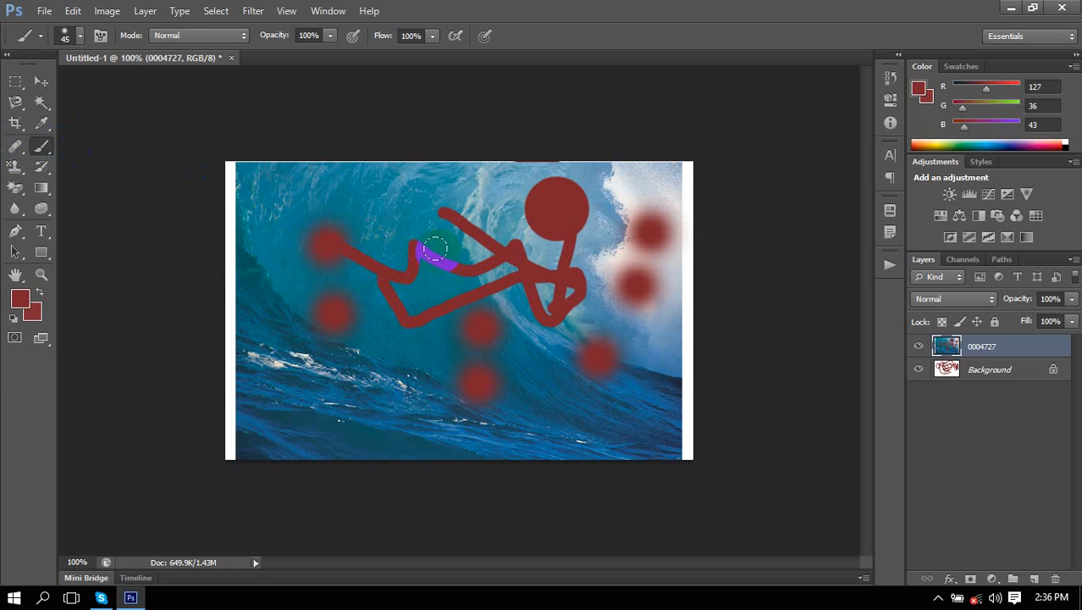
{"action": "right_click", "coordinate": [435, 248]}
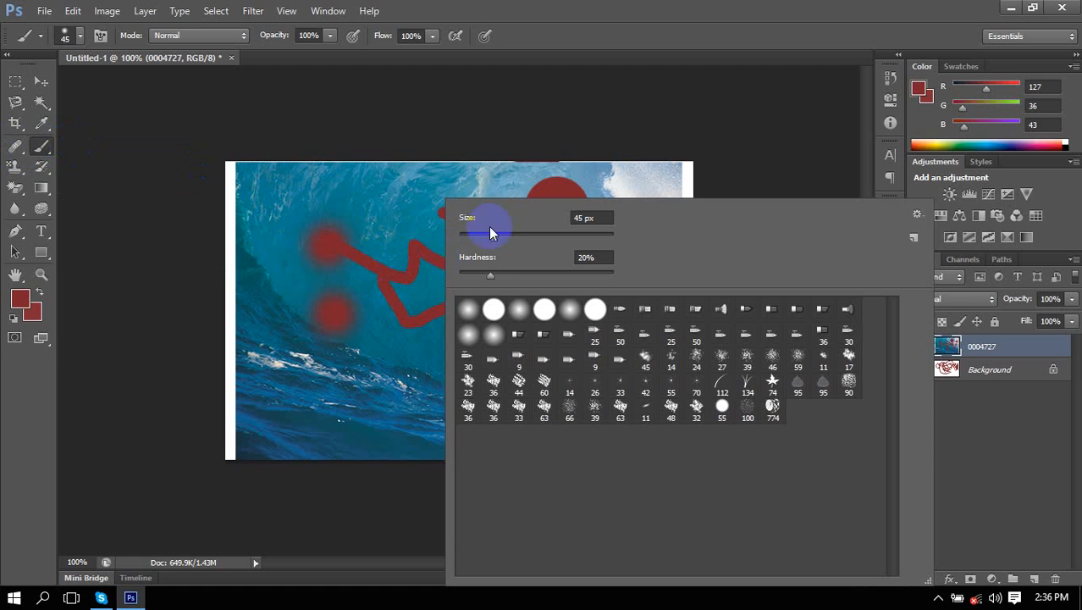
Bring the brush size down to 17 px in the Brush Preset picker, keeping 20% hardness.
{"action": "mouse_move", "coordinate": [491, 237]}
{"action": "left_mouse_down"}
{"action": "mouse_move", "coordinate": [474, 236]}
{"action": "mouse_move", "coordinate": [480, 265]}
{"action": "mouse_move", "coordinate": [474, 238]}
{"action": "left_mouse_up"}
{"action": "right_click", "coordinate": [330, 213]}
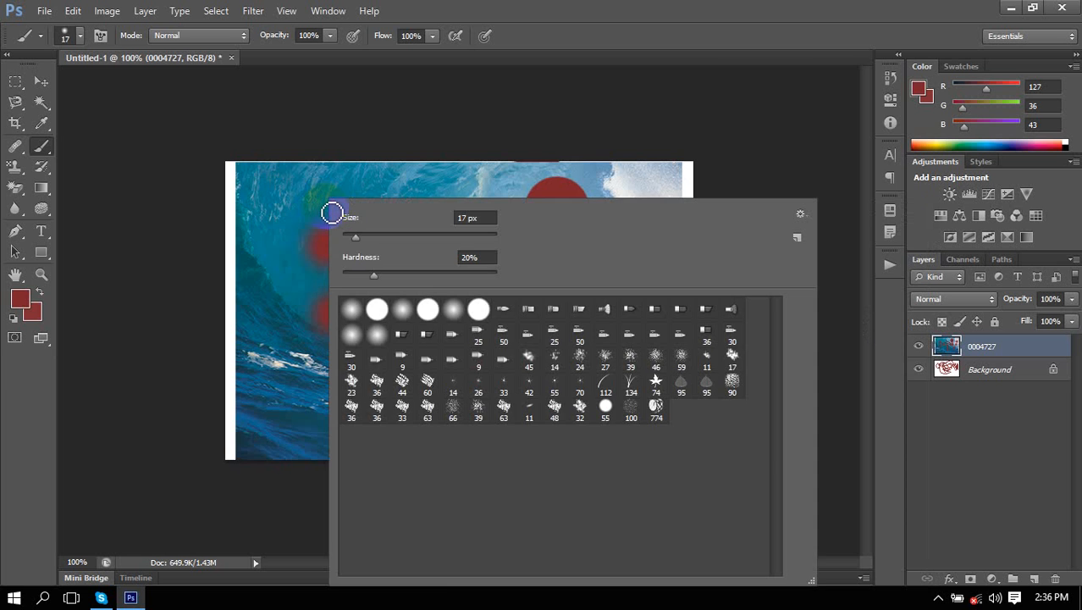
{"action": "right_click", "coordinate": [478, 164]}
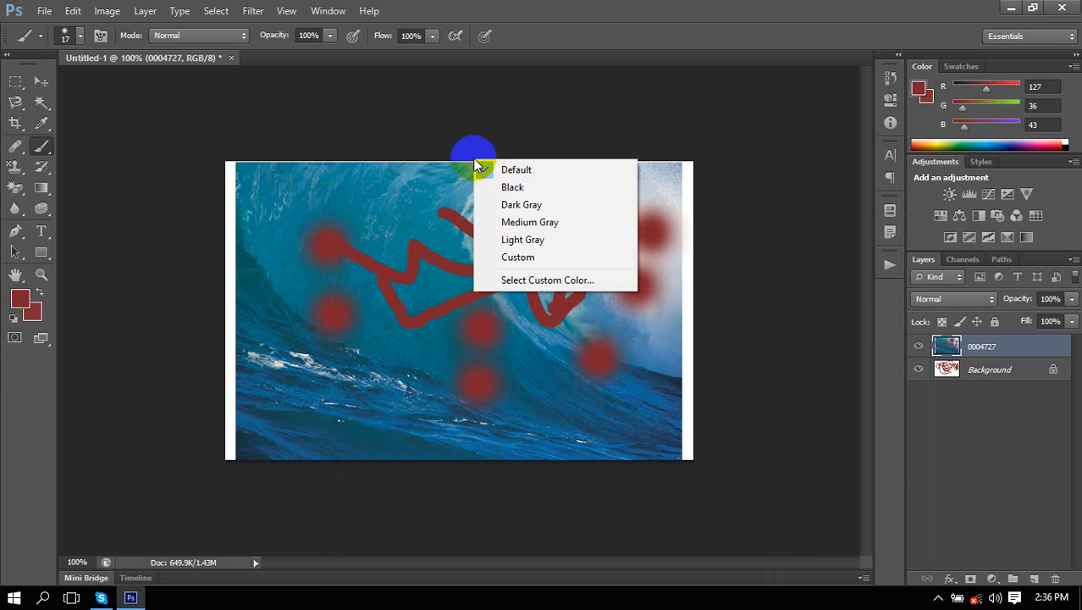
{"action": "key", "text": "Escape"}
{"action": "right_click", "coordinate": [421, 196]}
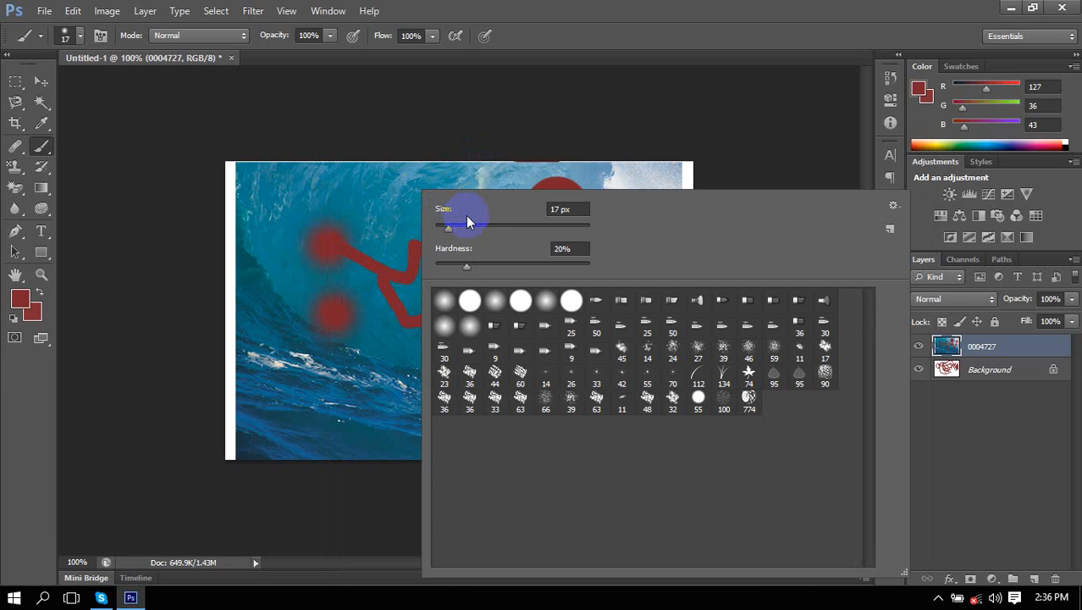
{"action": "right_click", "coordinate": [264, 245]}
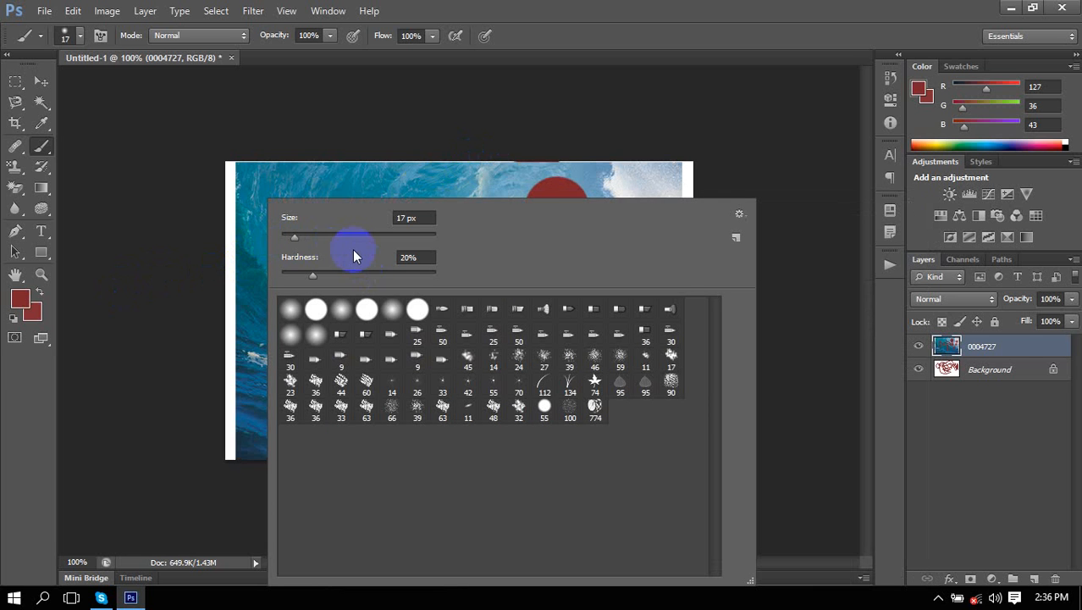
{"action": "left_click_drag", "start_coordinate": [42, 146], "coordinate": [76, 148]}
{"action": "right_click", "coordinate": [300, 212]}
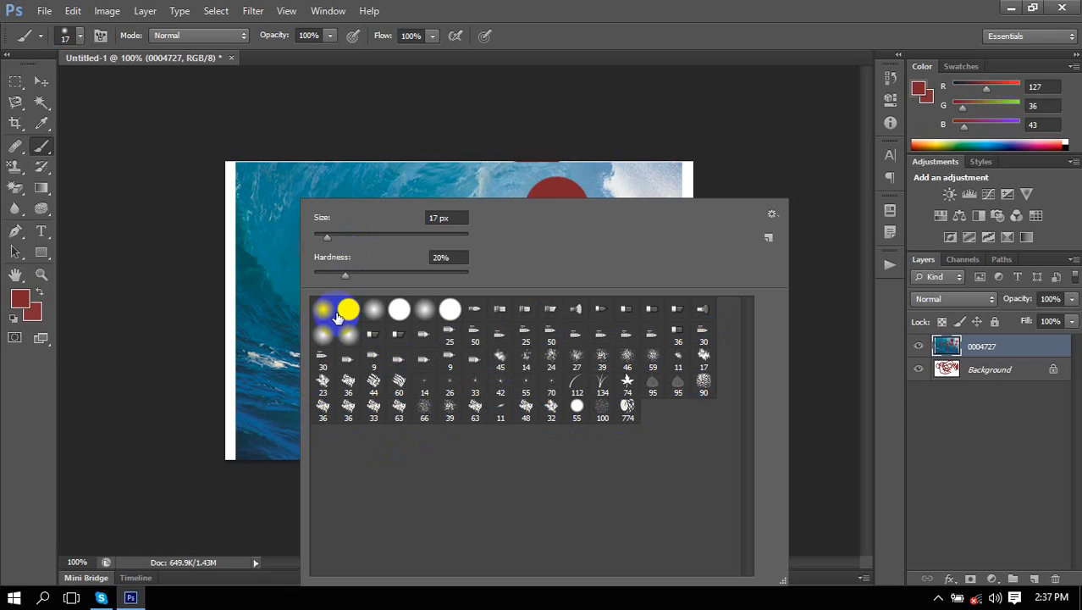
Pick the 134 px grass brush and scatter grass tufts over the wave photo.
{"action": "left_click", "coordinate": [602, 382]}
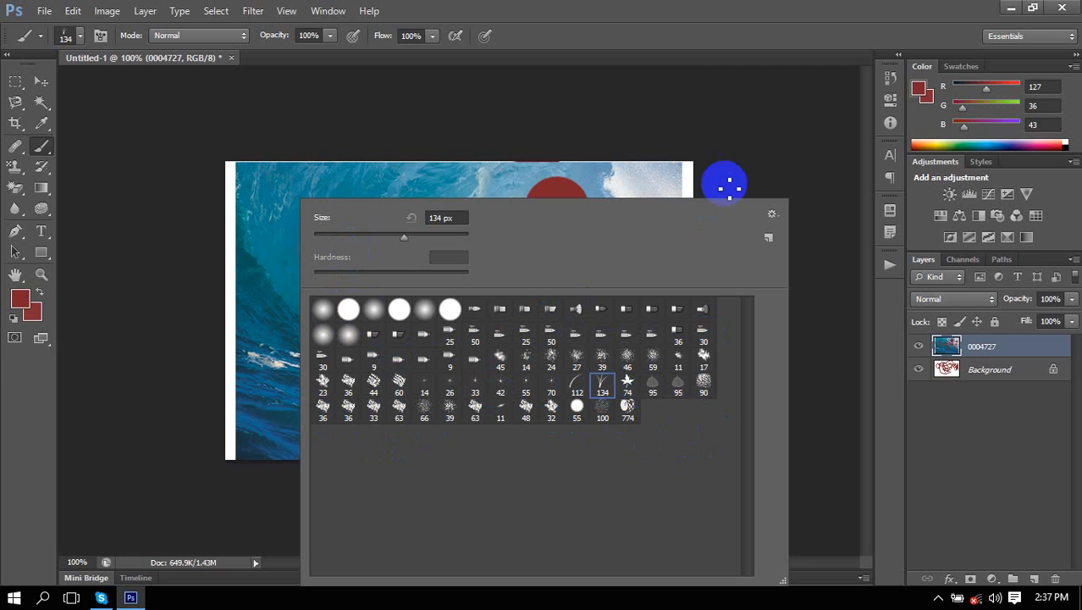
{"action": "left_click", "coordinate": [253, 209]}
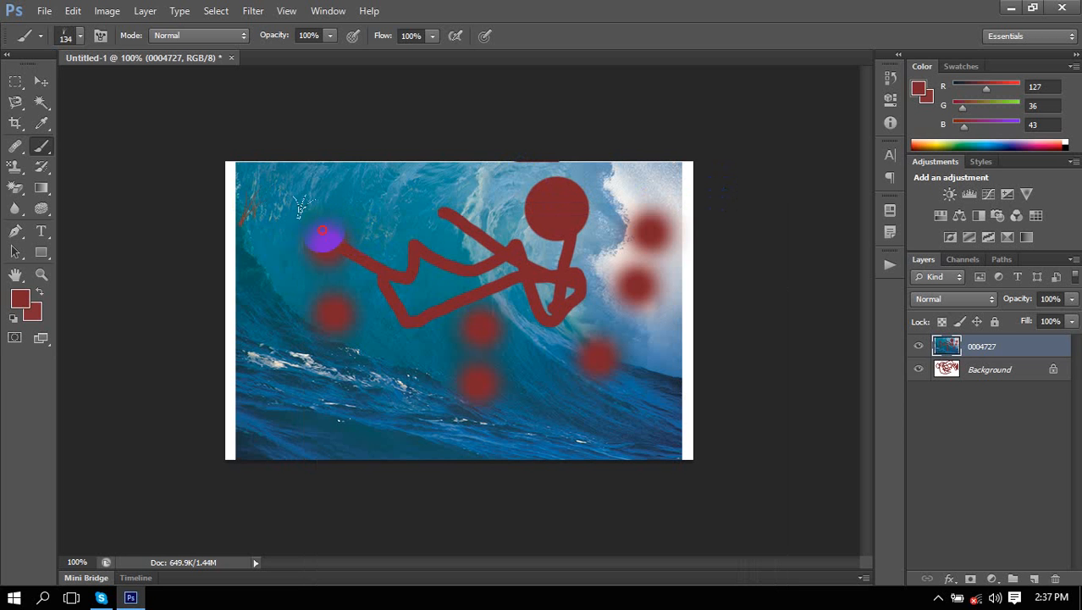
{"action": "left_click", "coordinate": [325, 240]}
{"action": "left_click_drag", "start_coordinate": [430, 280], "coordinate": [483, 299]}
{"action": "mouse_move", "coordinate": [563, 379]}
{"action": "left_mouse_down"}
{"action": "mouse_move", "coordinate": [606, 355]}
{"action": "mouse_move", "coordinate": [632, 364]}
{"action": "mouse_move", "coordinate": [621, 390]}
{"action": "mouse_move", "coordinate": [522, 419]}
{"action": "mouse_move", "coordinate": [343, 421]}
{"action": "mouse_move", "coordinate": [282, 387]}
{"action": "mouse_move", "coordinate": [237, 385]}
{"action": "mouse_move", "coordinate": [262, 415]}
{"action": "mouse_move", "coordinate": [330, 422]}
{"action": "mouse_move", "coordinate": [357, 394]}
{"action": "mouse_move", "coordinate": [428, 390]}
{"action": "mouse_move", "coordinate": [432, 315]}
{"action": "left_mouse_up"}
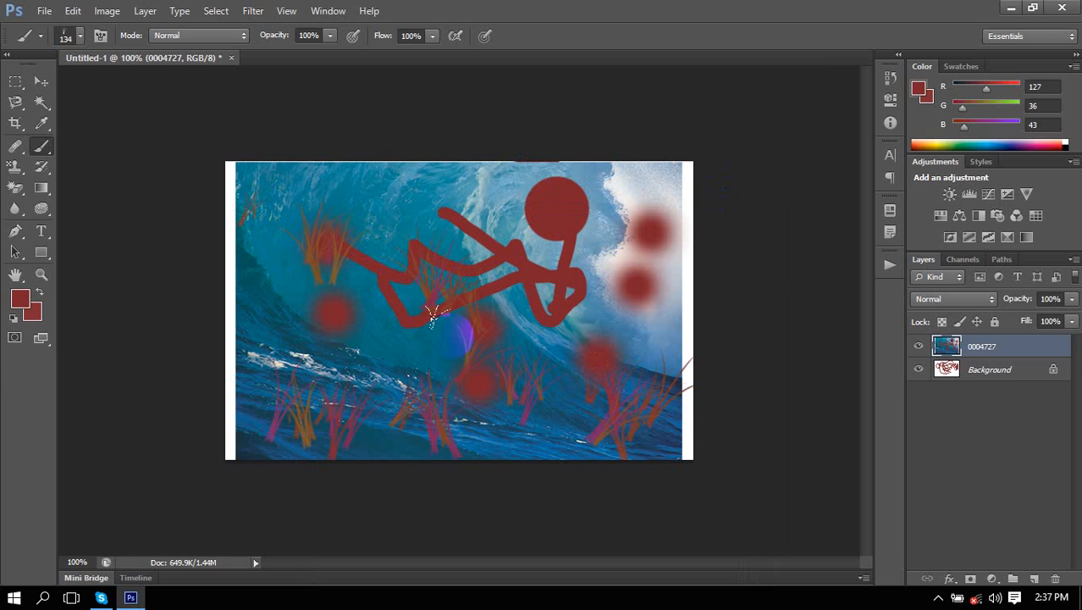
{"action": "key", "text": "bracketleft"}
{"action": "key", "text": "bracketleft"}
{"action": "key", "text": "bracketleft"}
{"action": "key", "text": "bracketleft"}
{"action": "key", "text": "bracketleft"}
{"action": "key", "text": "bracketleft"}
{"action": "key", "text": "bracketleft"}
{"action": "left_click", "coordinate": [488, 427]}
{"action": "left_click", "coordinate": [579, 448]}
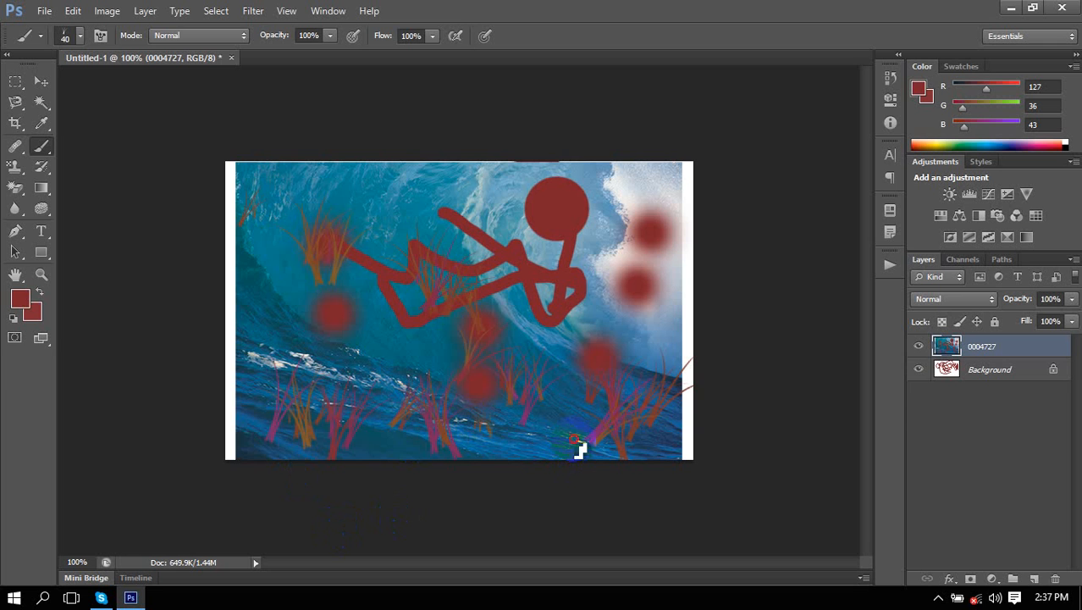
Hide the 0004727 wave layer, target Background, and stamp grass tufts on the white background.
{"action": "left_click", "coordinate": [919, 345]}
{"action": "left_click", "coordinate": [635, 306]}
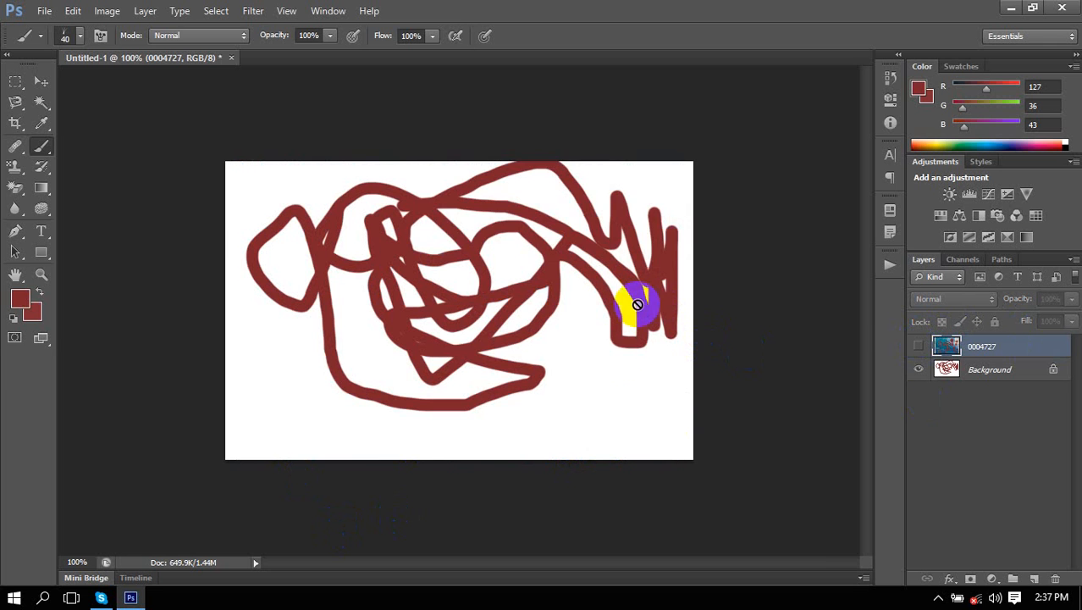
{"action": "left_click", "coordinate": [543, 235]}
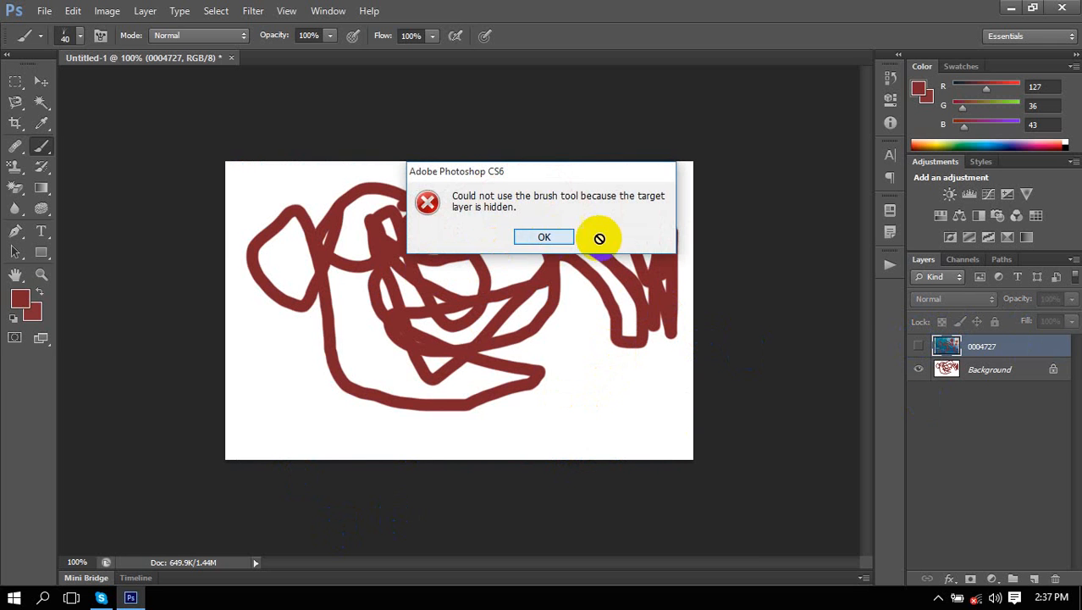
{"action": "left_click", "coordinate": [998, 370]}
{"action": "left_click", "coordinate": [551, 398]}
{"action": "left_click", "coordinate": [598, 356]}
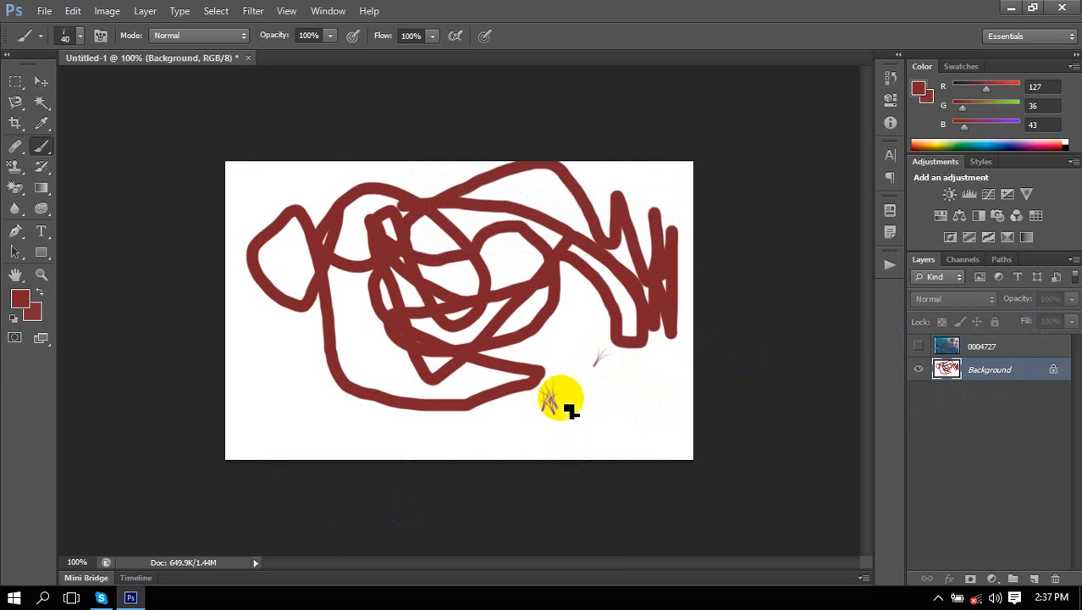
{"action": "left_click", "coordinate": [560, 419]}
At 79 px then 100 px, paint grass tufts along the bottom edge and over the brown scribble.
{"action": "right_click", "coordinate": [542, 379]}
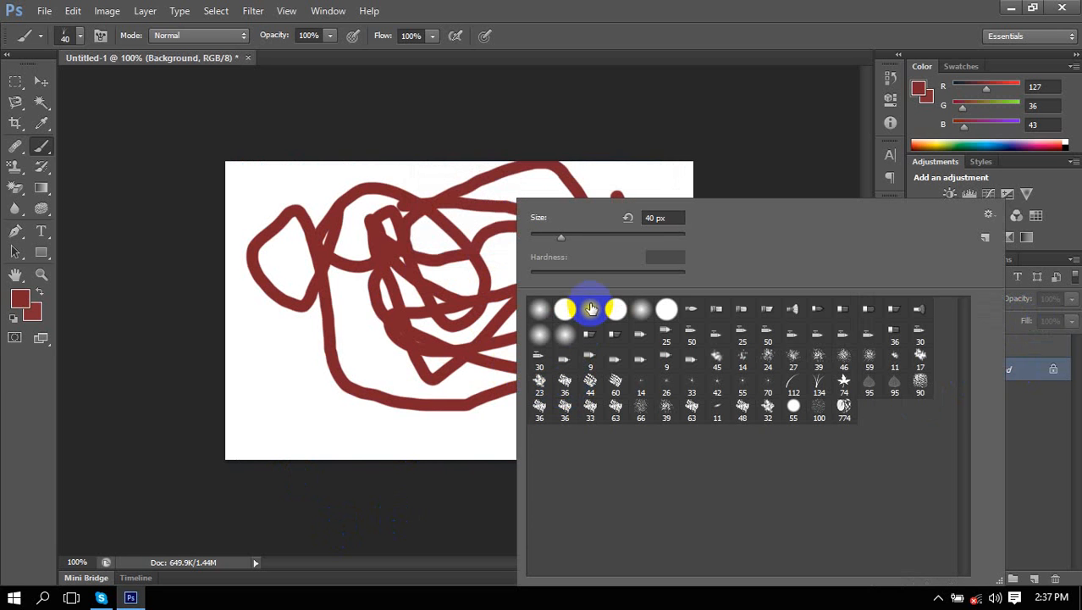
{"action": "left_click_drag", "start_coordinate": [560, 239], "coordinate": [592, 238]}
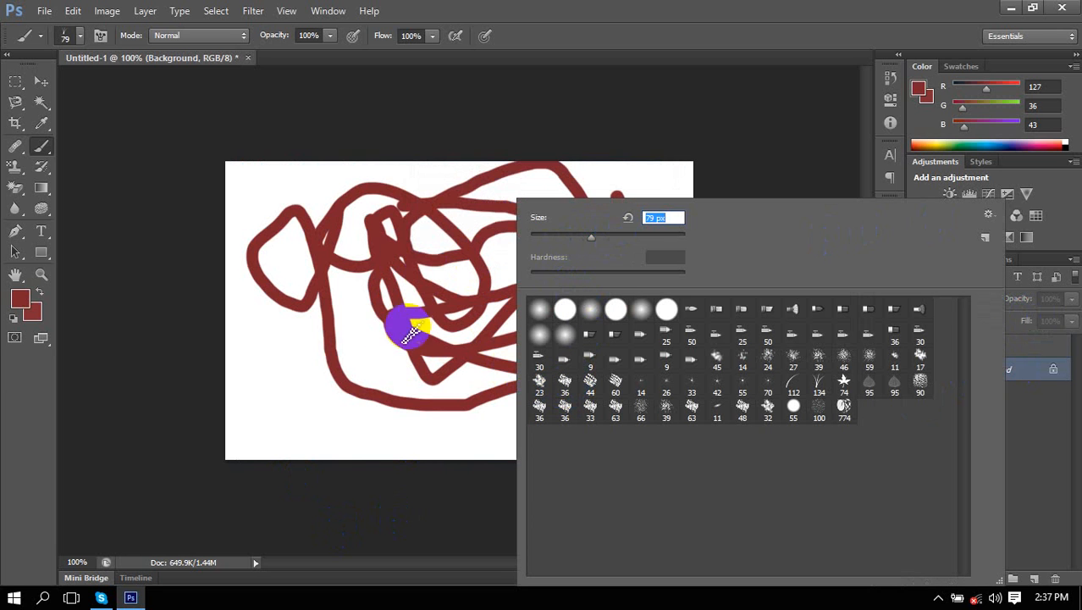
{"action": "left_click", "coordinate": [293, 405]}
{"action": "left_click", "coordinate": [339, 405]}
{"action": "left_click", "coordinate": [403, 425]}
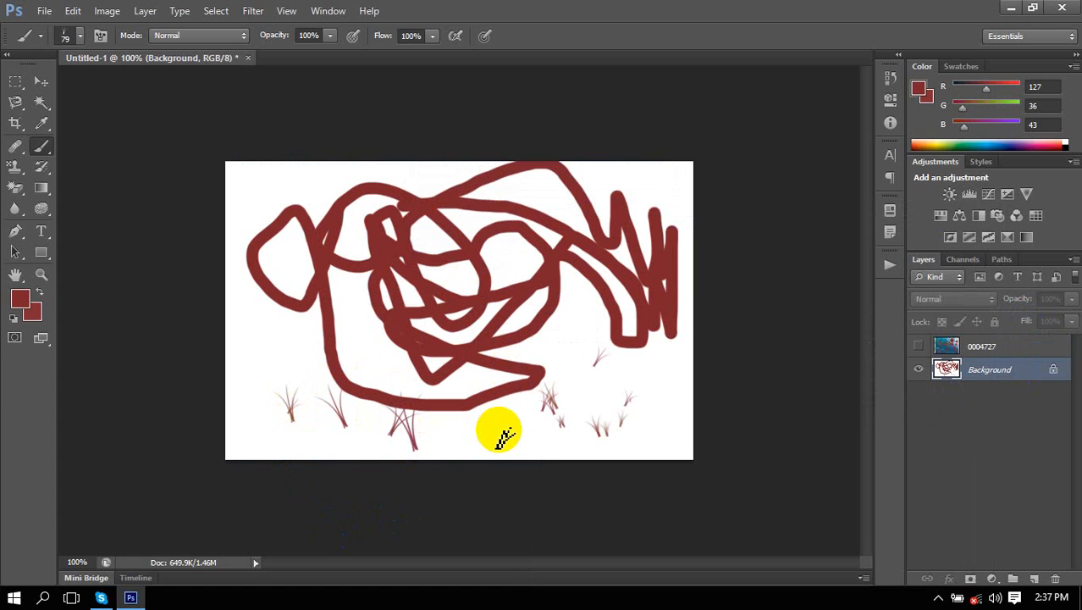
{"action": "key", "text": "bracketright"}
{"action": "key", "text": "bracketright"}
{"action": "key", "text": "bracketright"}
{"action": "key", "text": "bracketright"}
{"action": "key", "text": "bracketright"}
{"action": "key", "text": "bracketright"}
{"action": "left_click_drag", "start_coordinate": [382, 194], "coordinate": [409, 254]}
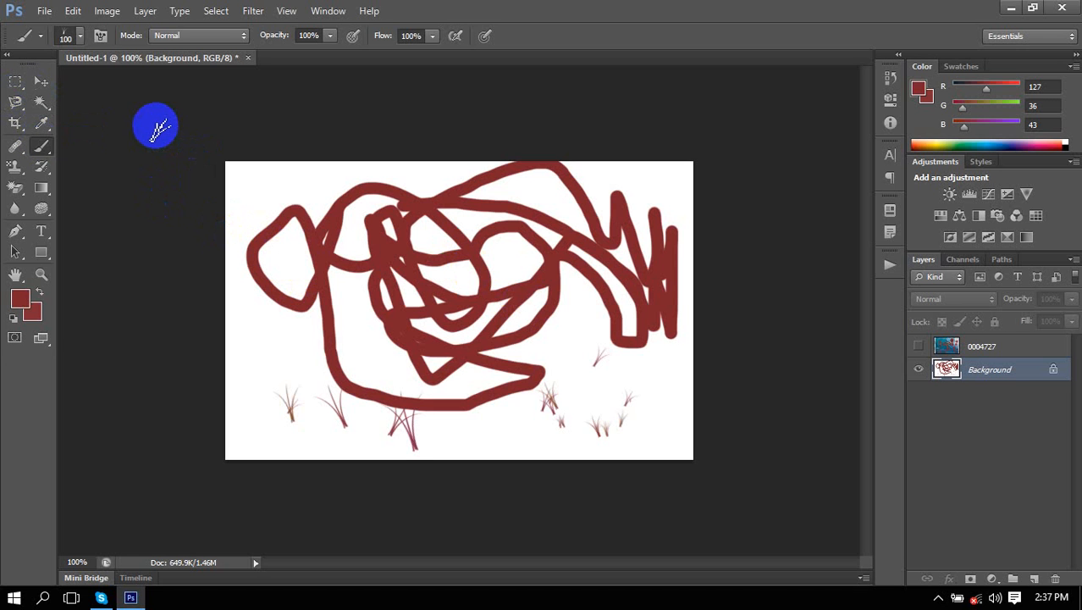
{"action": "left_click_drag", "start_coordinate": [371, 280], "coordinate": [412, 268]}
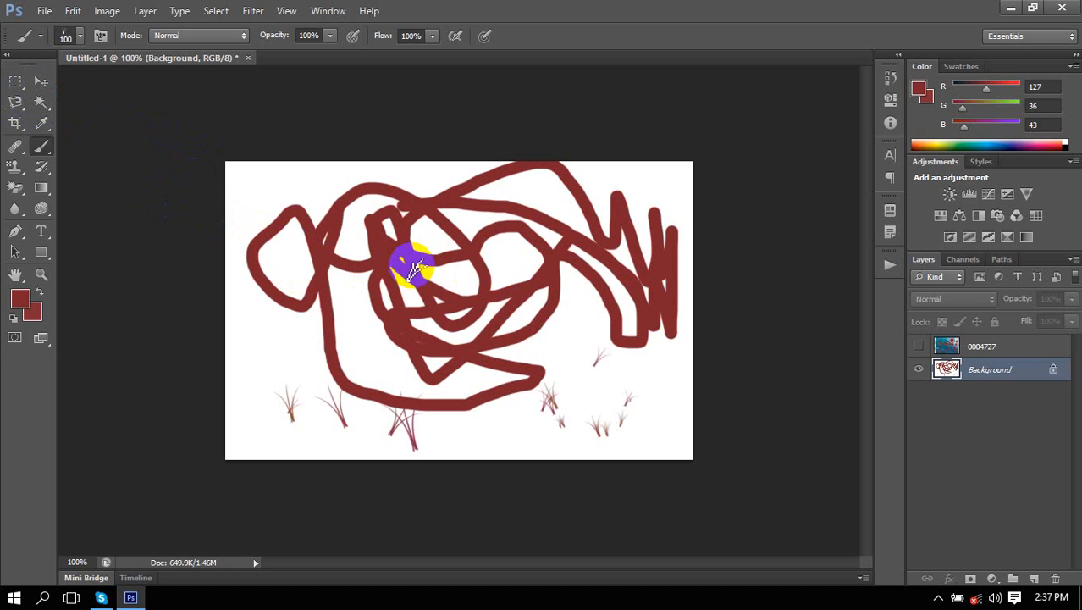
{"action": "left_click_drag", "start_coordinate": [413, 268], "coordinate": [433, 286]}
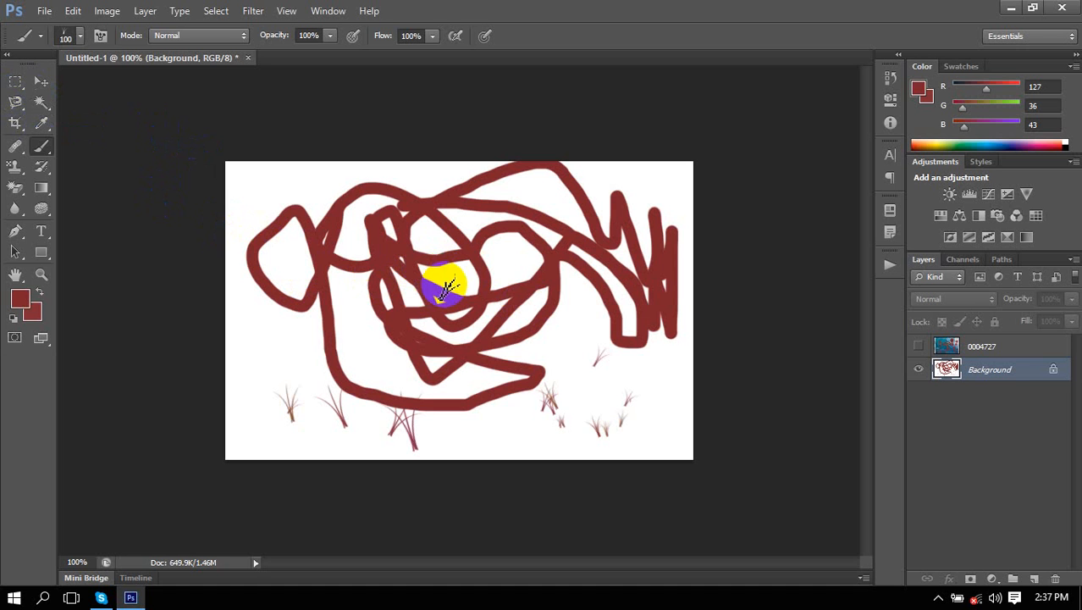
{"action": "right_click", "coordinate": [46, 148]}
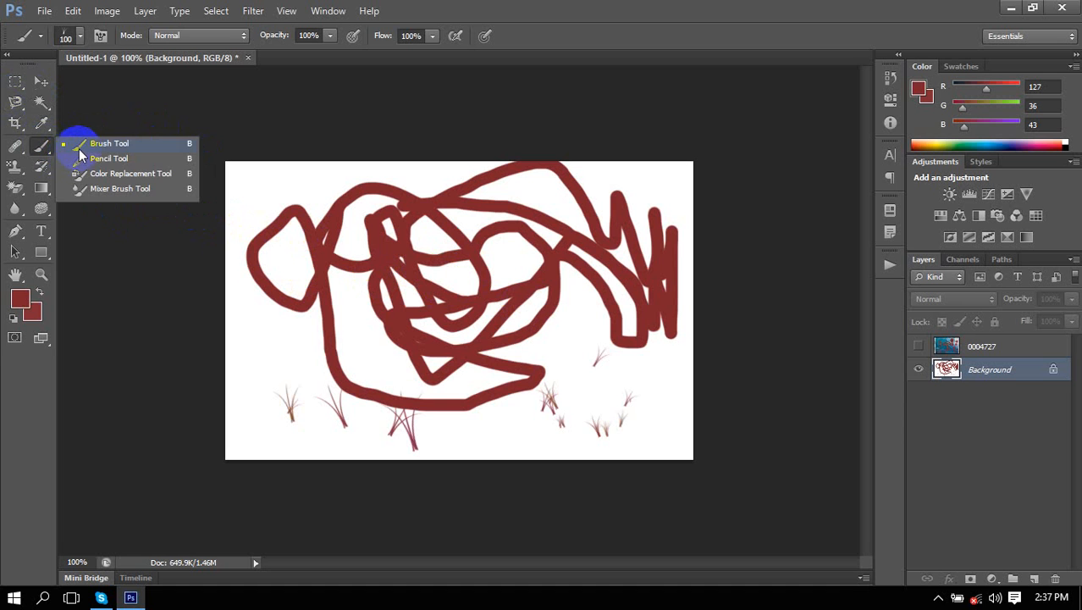
{"action": "left_click", "coordinate": [82, 147]}
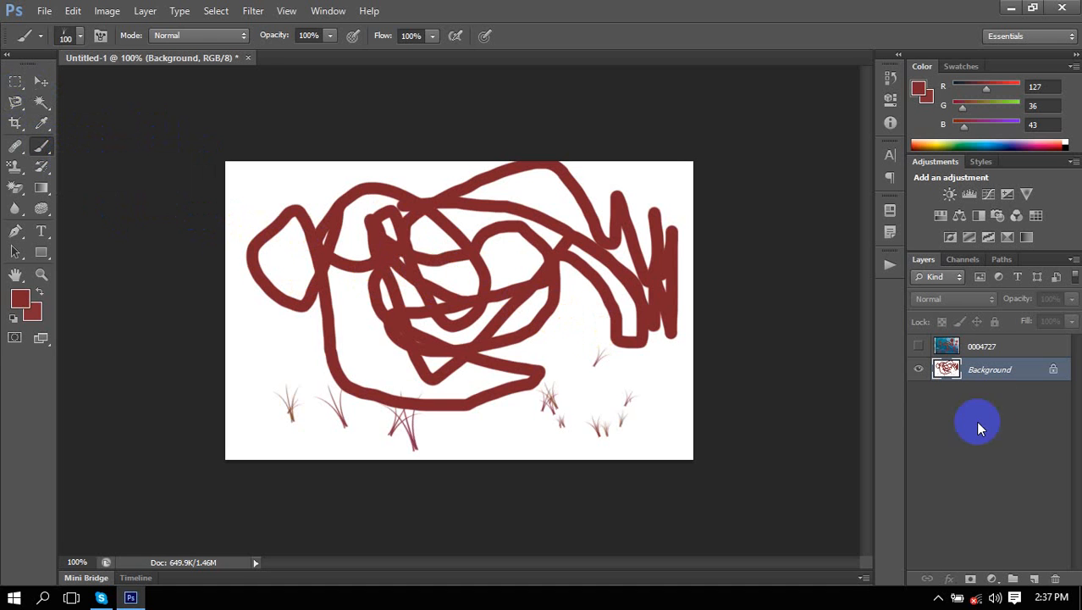
Show the 0004727 wave layer again and bring up the brush presets on the canvas.
{"action": "left_click", "coordinate": [917, 346]}
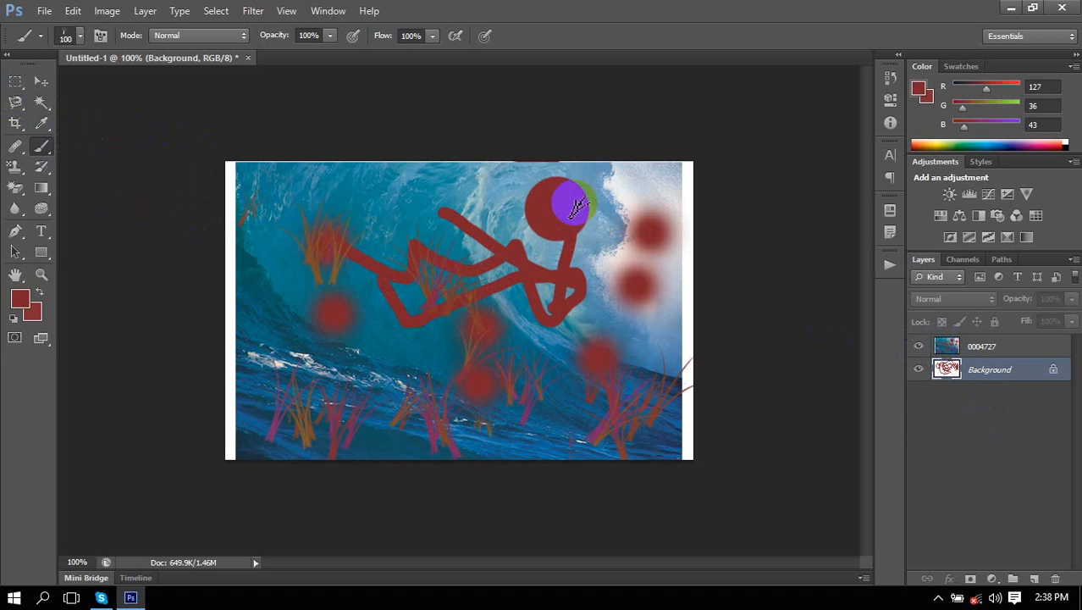
{"action": "right_click", "coordinate": [359, 210]}
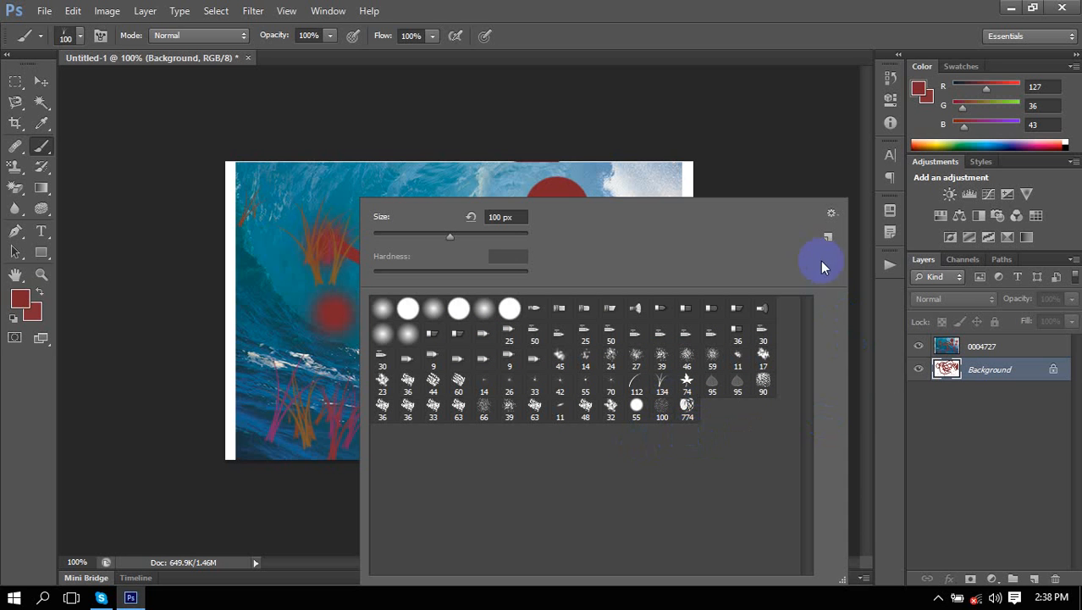
Look through the Brush Preset picker's gear menu options, then close the picker without changes.
{"action": "left_click", "coordinate": [831, 215]}
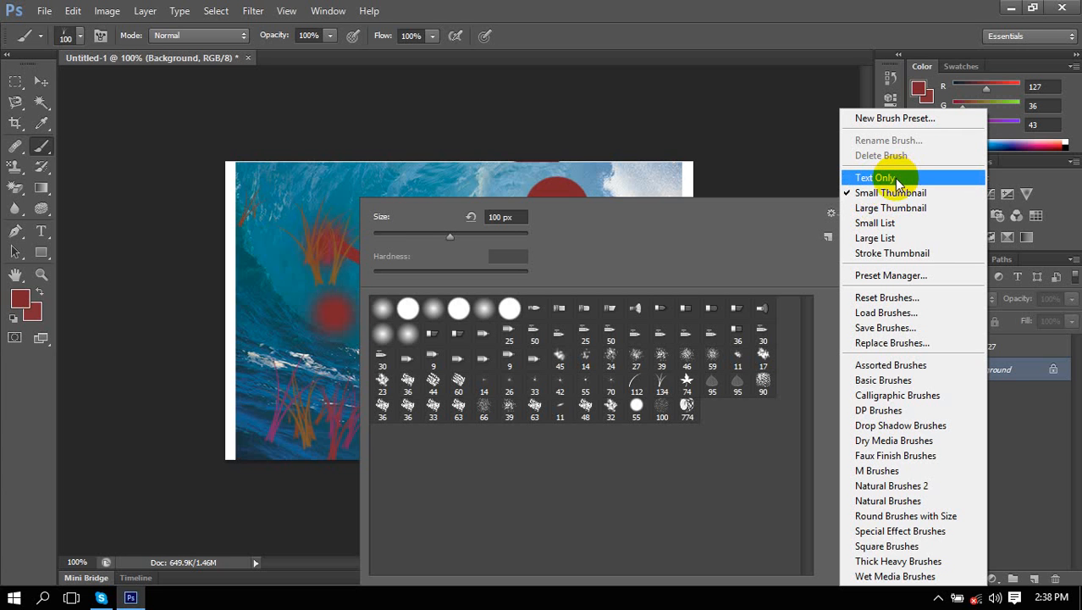
{"action": "left_click", "coordinate": [832, 214]}
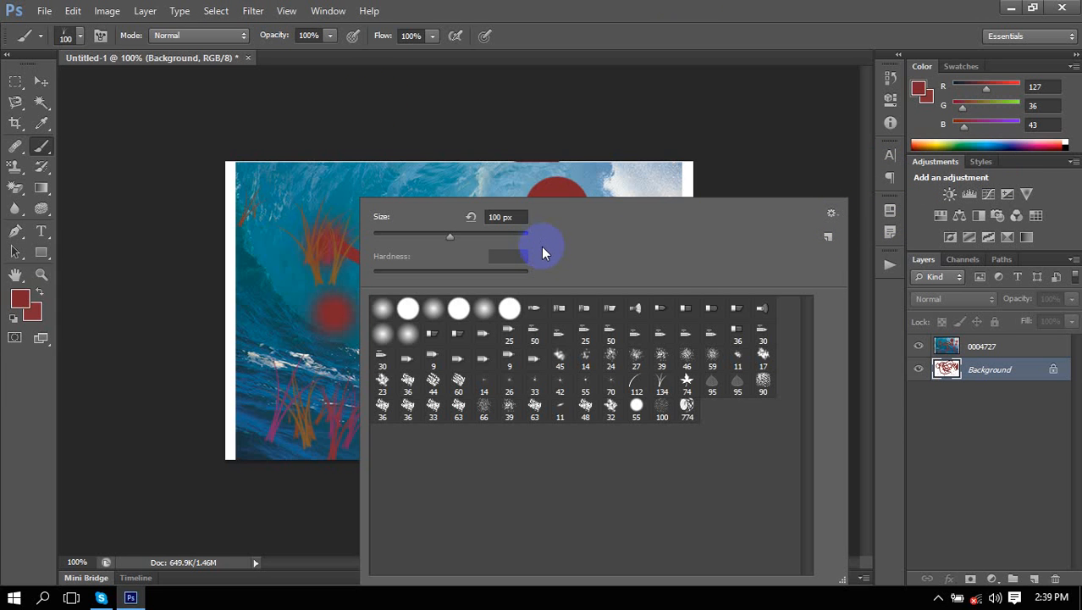
{"action": "left_click", "coordinate": [940, 599]}
{"action": "left_click", "coordinate": [934, 565]}
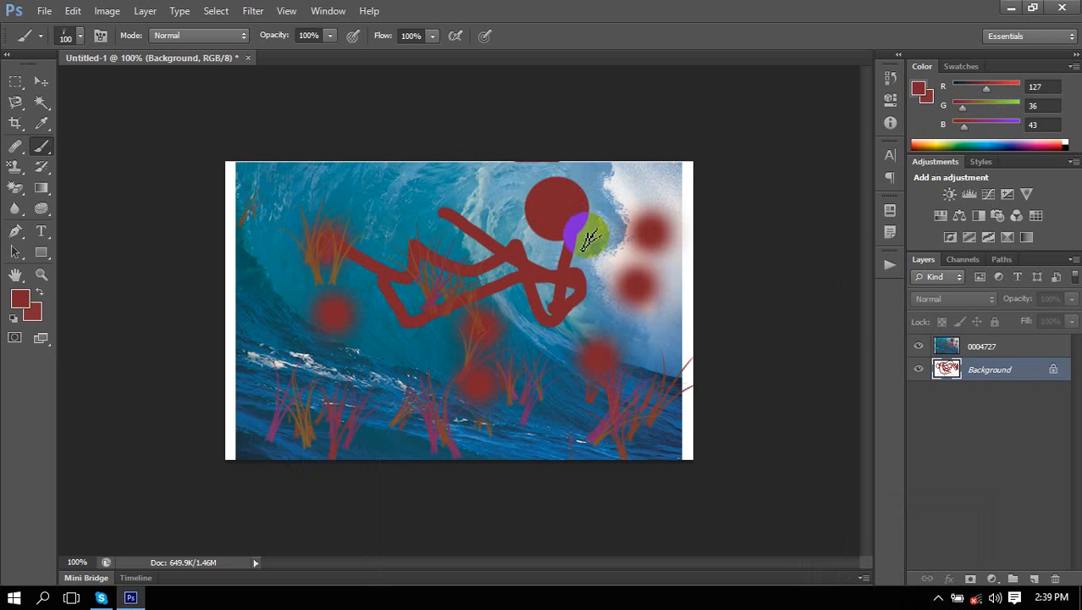
Switch the brush preset picker to Text Only, then back to Small Thumbnail.
{"action": "right_click", "coordinate": [495, 199]}
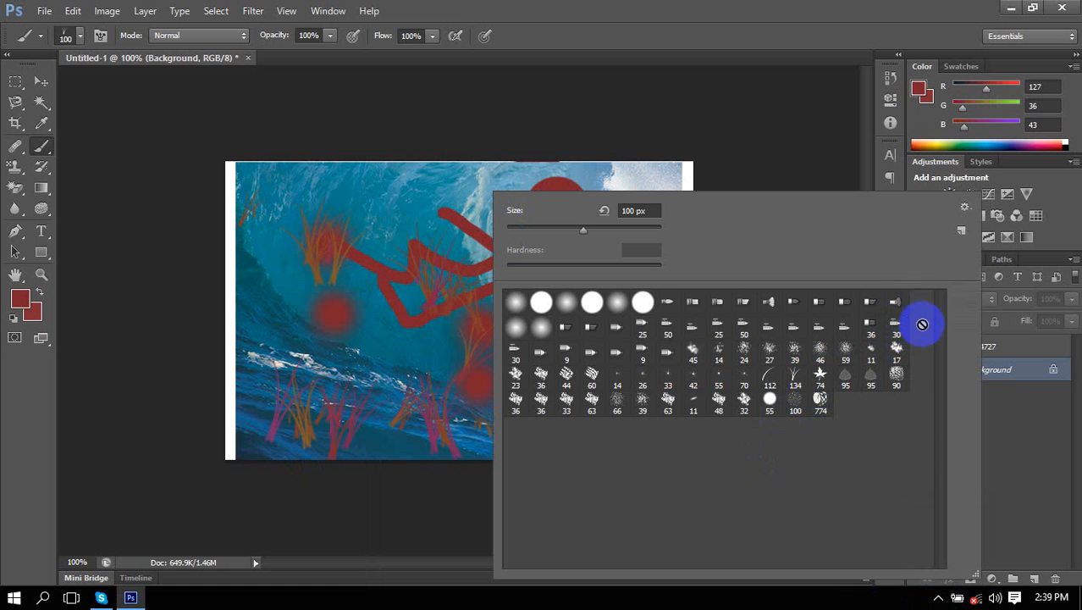
{"action": "left_click", "coordinate": [965, 210]}
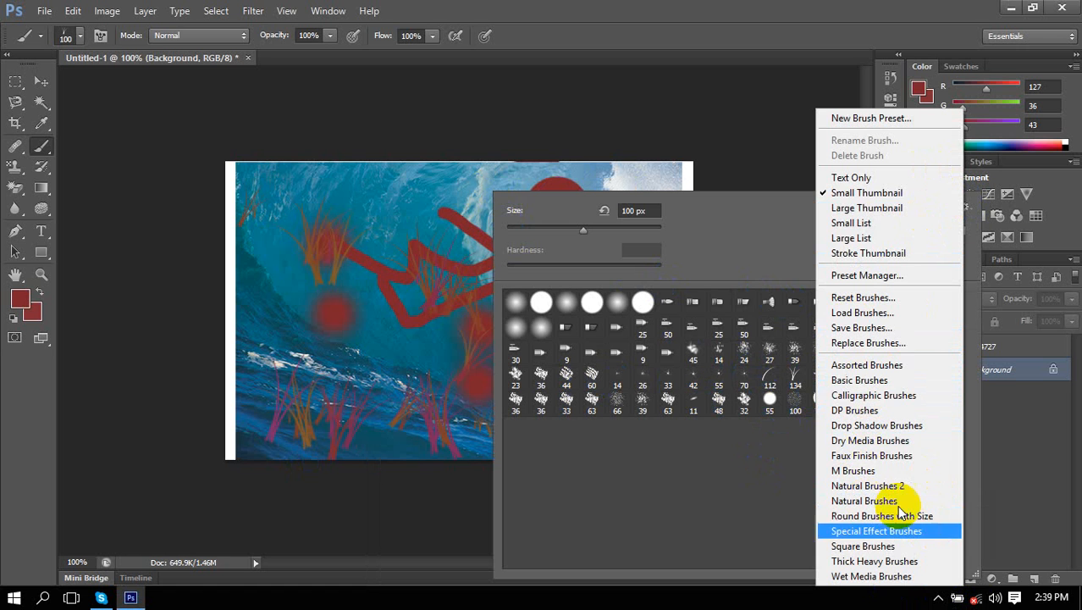
{"action": "left_click", "coordinate": [850, 180]}
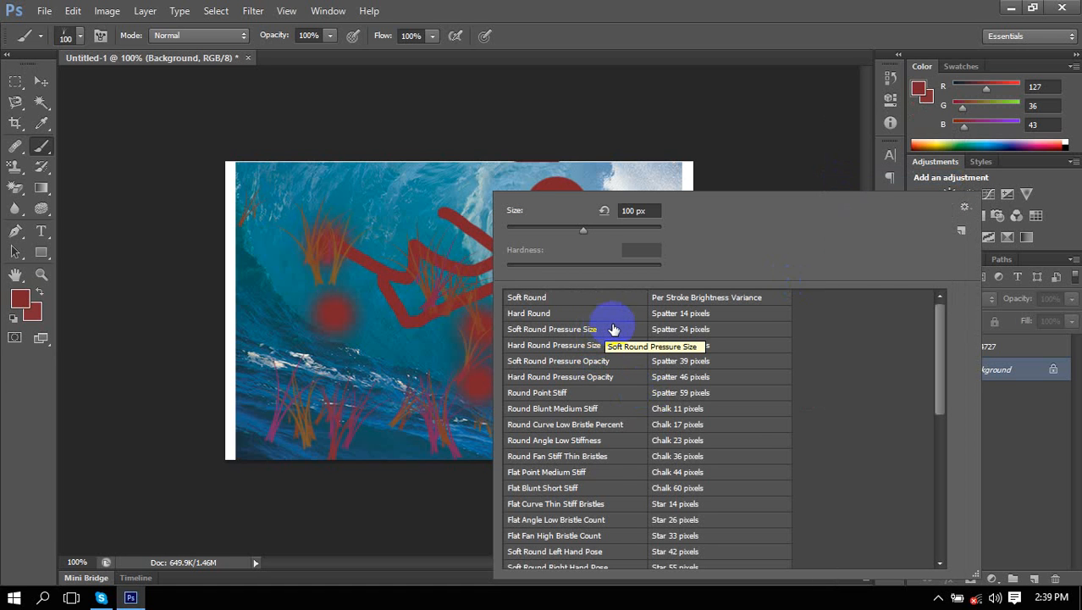
{"action": "left_click", "coordinate": [965, 208]}
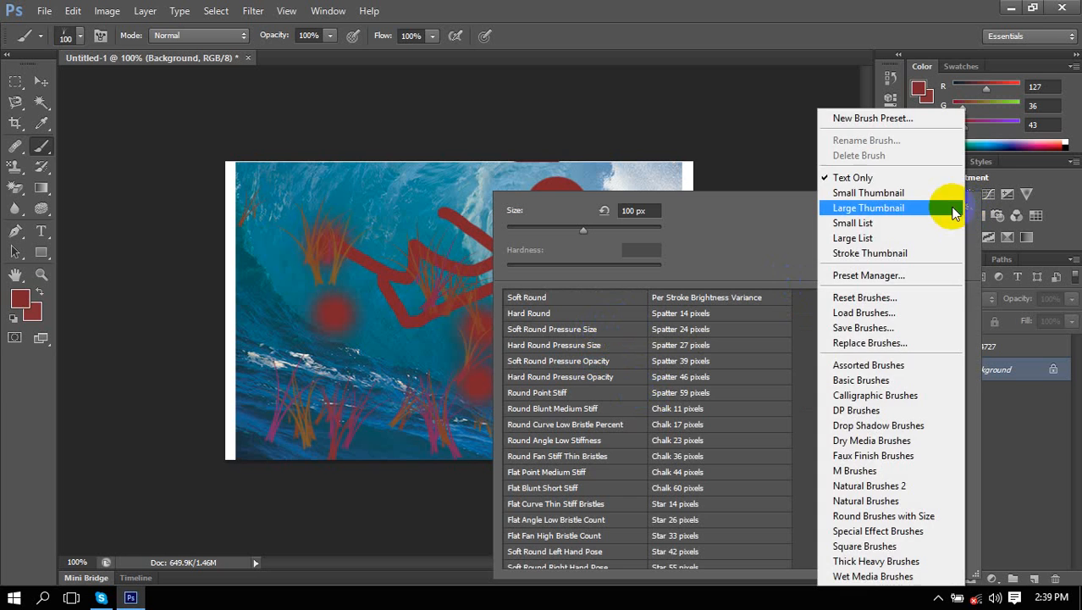
{"action": "left_click", "coordinate": [857, 196]}
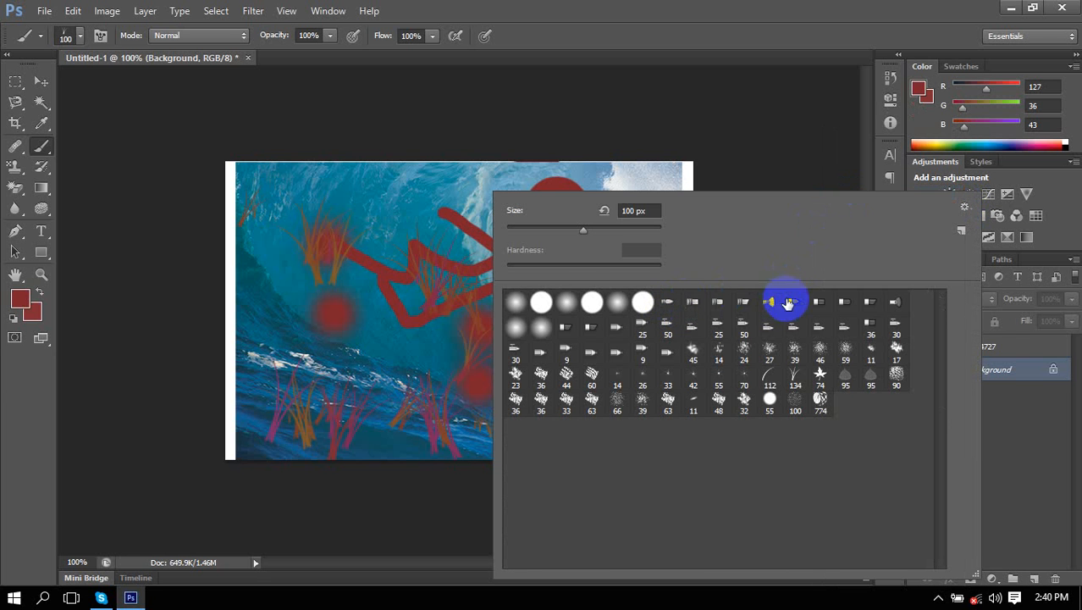
{"action": "left_click", "coordinate": [966, 209]}
Cycle the brush presets through Large Thumbnail, Small List and Large List views.
{"action": "left_click", "coordinate": [860, 210]}
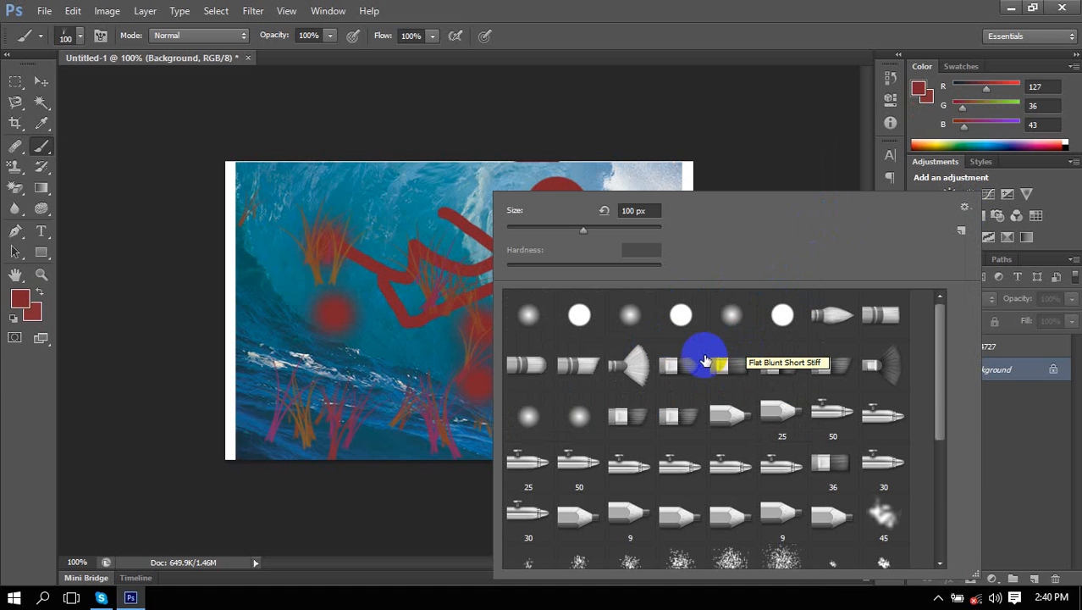
{"action": "scroll", "coordinate": [704, 358], "scroll_direction": "down", "scroll_amount": 3}
{"action": "scroll", "coordinate": [705, 360], "scroll_direction": "down", "scroll_amount": 3}
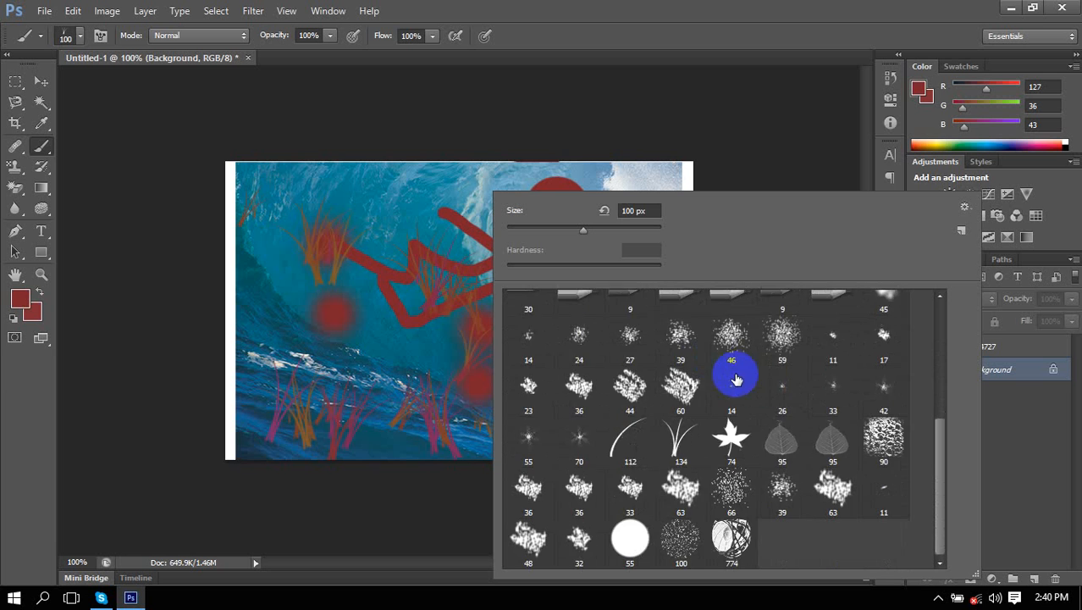
{"action": "scroll", "coordinate": [734, 367], "scroll_direction": "up", "scroll_amount": 3}
{"action": "left_click", "coordinate": [966, 207]}
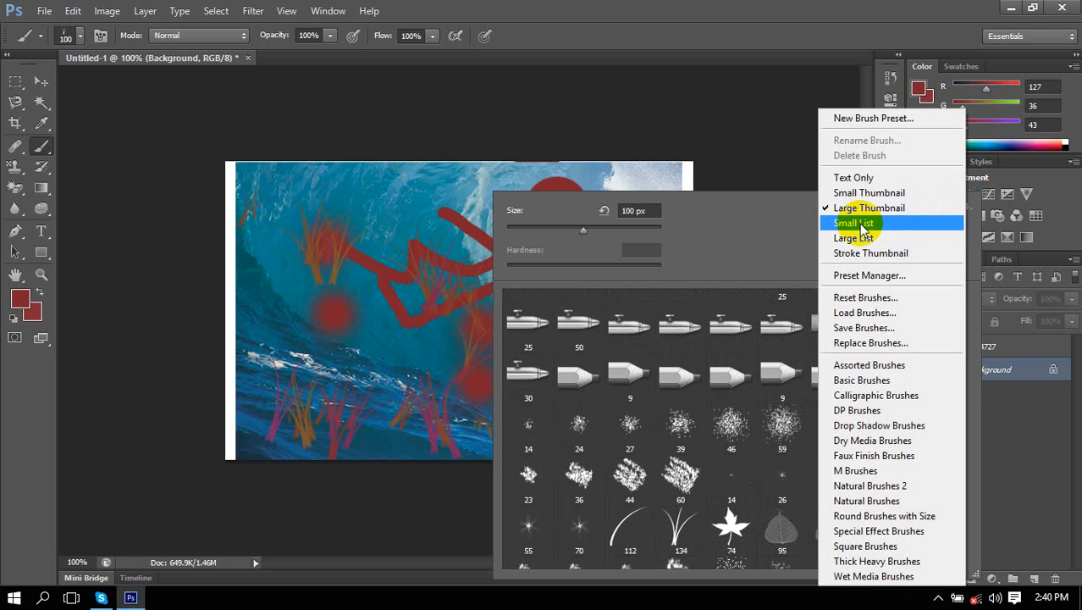
{"action": "left_click", "coordinate": [957, 222]}
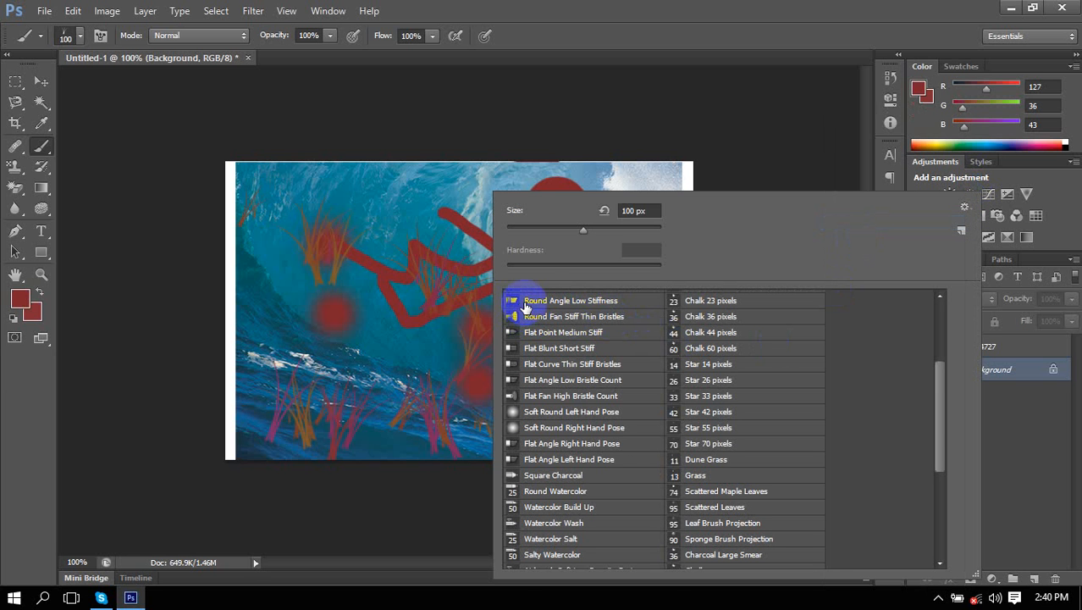
{"action": "left_click", "coordinate": [964, 207]}
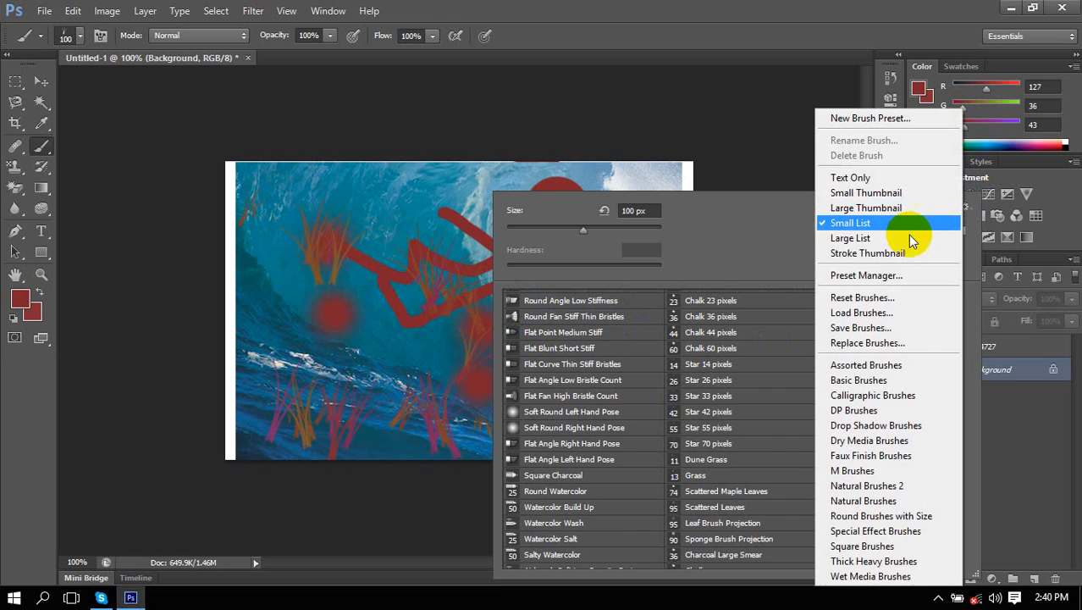
{"action": "left_click", "coordinate": [853, 240]}
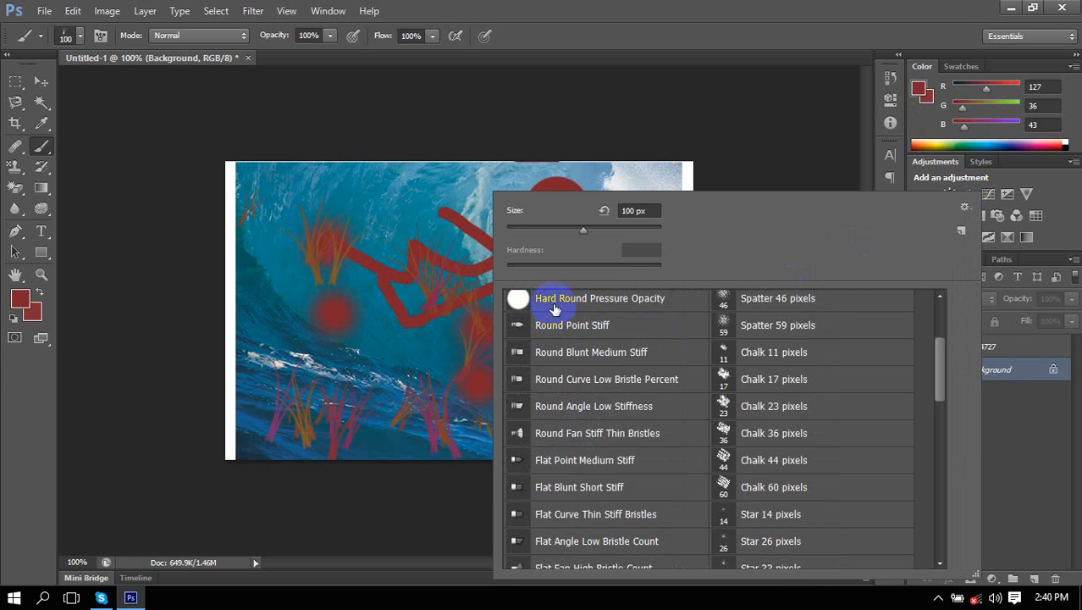
Settle on Small Thumbnail view and close the brush picker.
{"action": "left_click", "coordinate": [965, 209]}
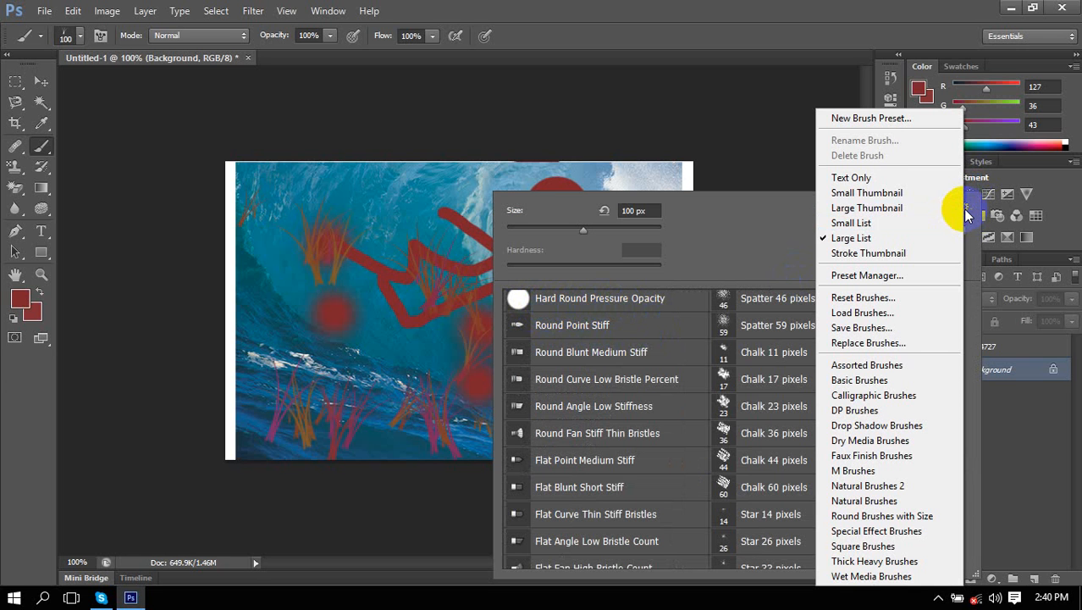
{"action": "left_click", "coordinate": [965, 212]}
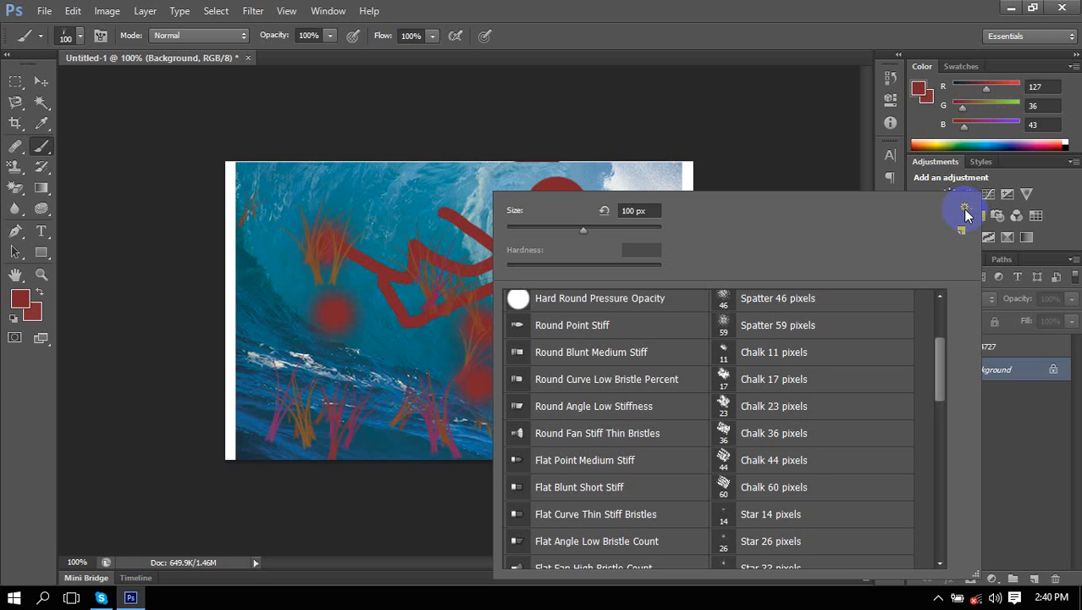
{"action": "left_click", "coordinate": [965, 212]}
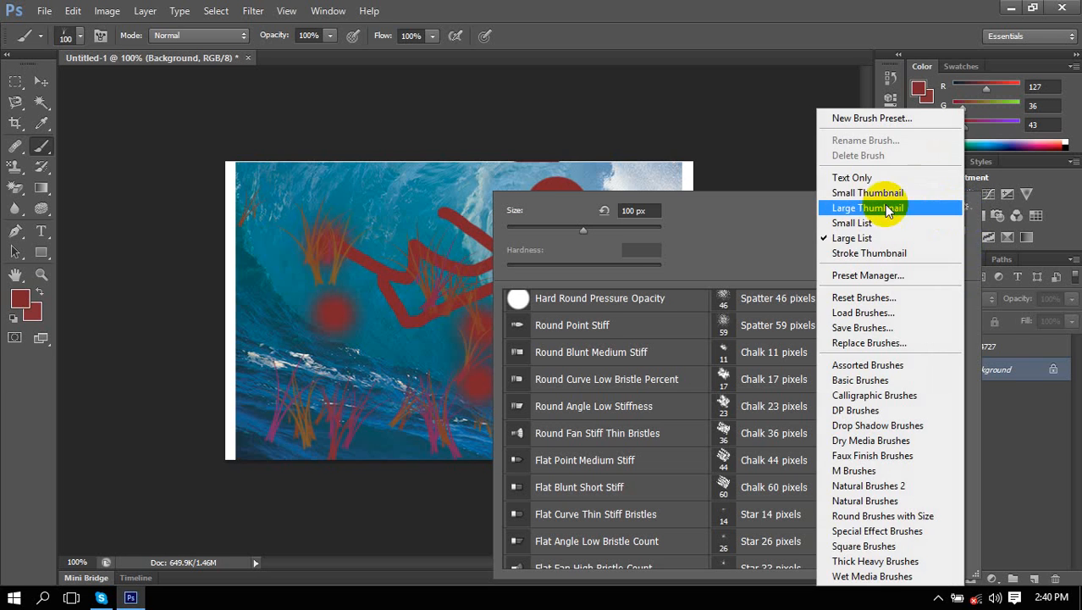
{"action": "left_click", "coordinate": [940, 191]}
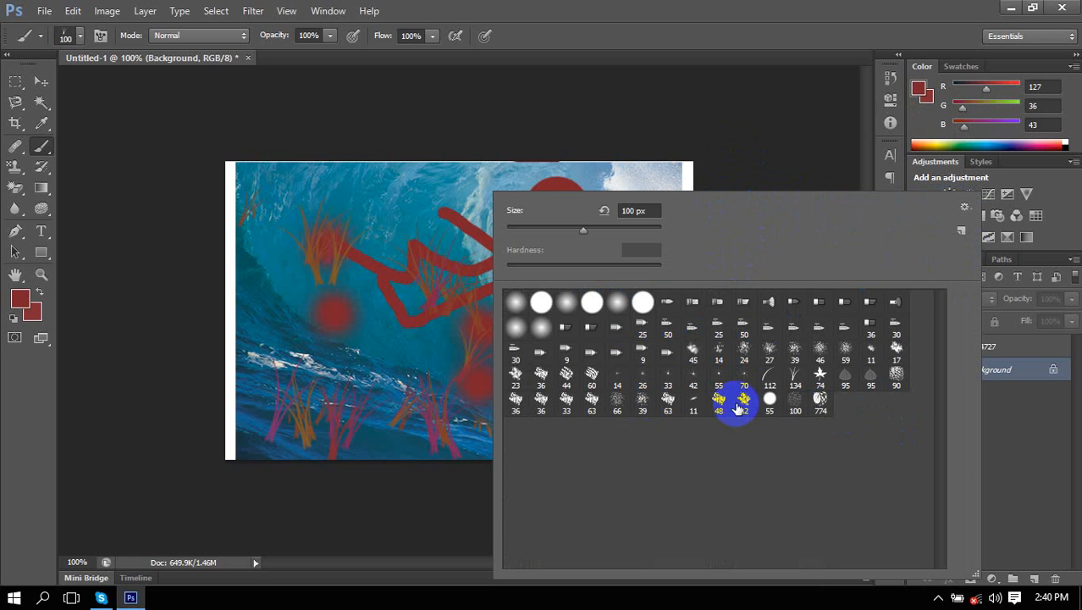
{"action": "left_click", "coordinate": [146, 127]}
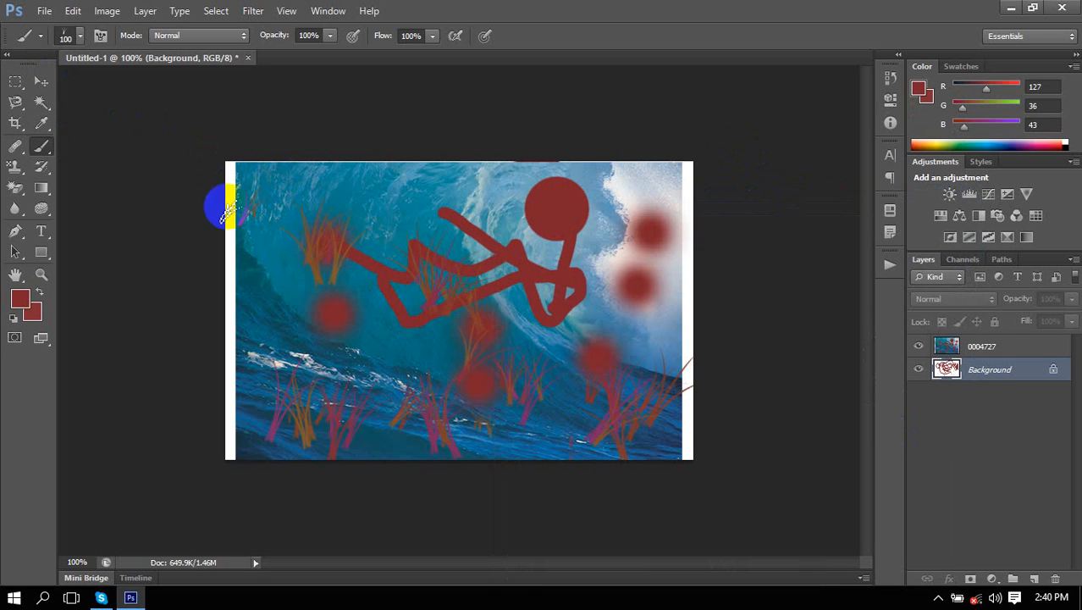
Open the wallpaper 0004735.jpg from the Wallpapers folder with File > Open.
{"action": "left_click", "coordinate": [46, 11]}
{"action": "left_click", "coordinate": [76, 42]}
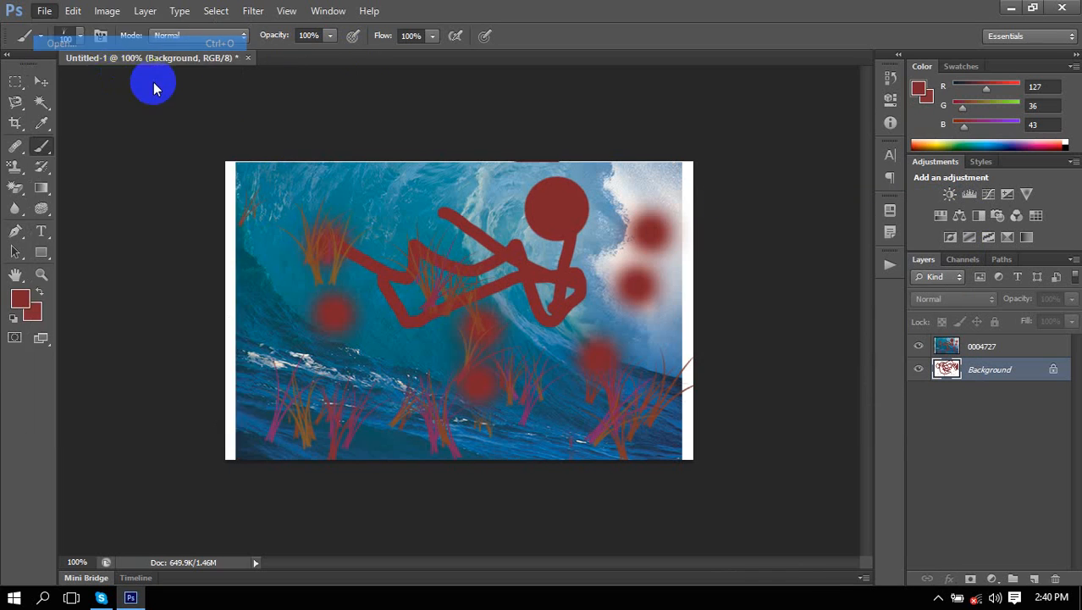
{"action": "scroll", "coordinate": [768, 305], "scroll_direction": "down", "scroll_amount": 2}
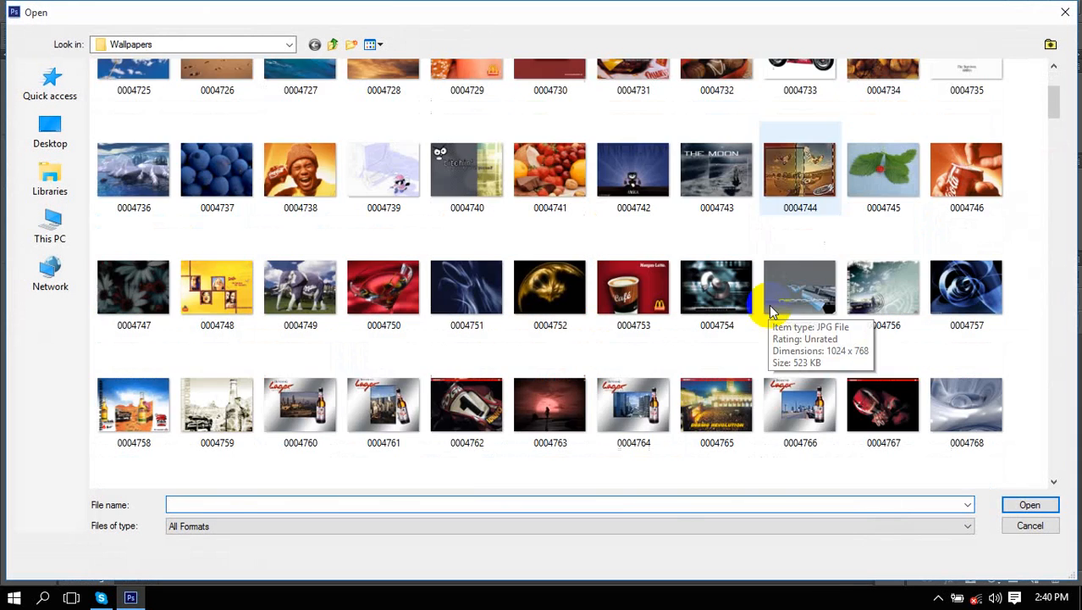
{"action": "scroll", "coordinate": [186, 338], "scroll_direction": "down", "scroll_amount": 4}
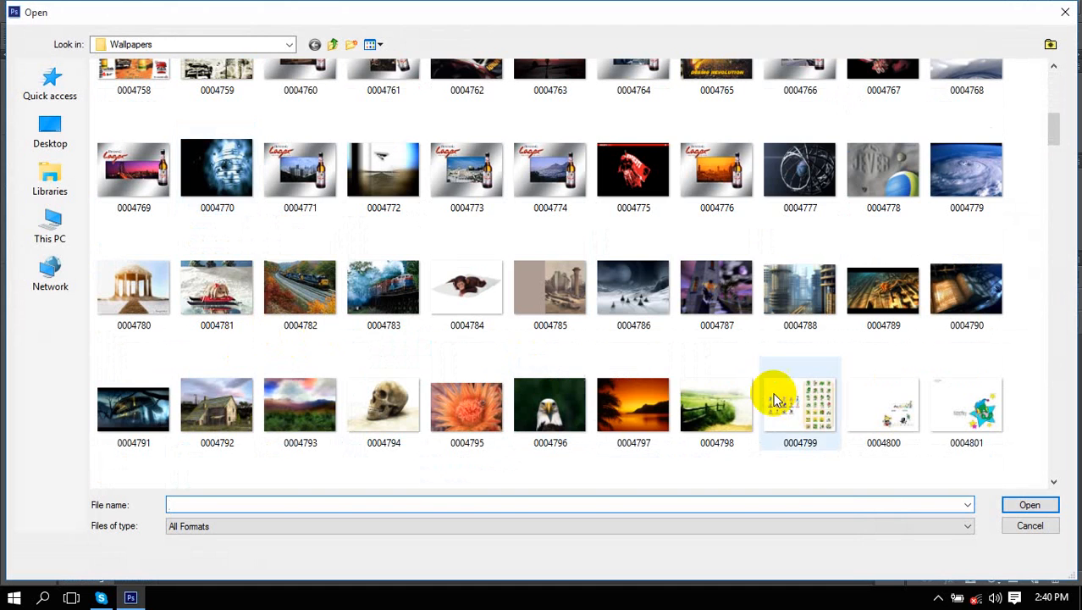
{"action": "scroll", "coordinate": [645, 362], "scroll_direction": "up", "scroll_amount": 5}
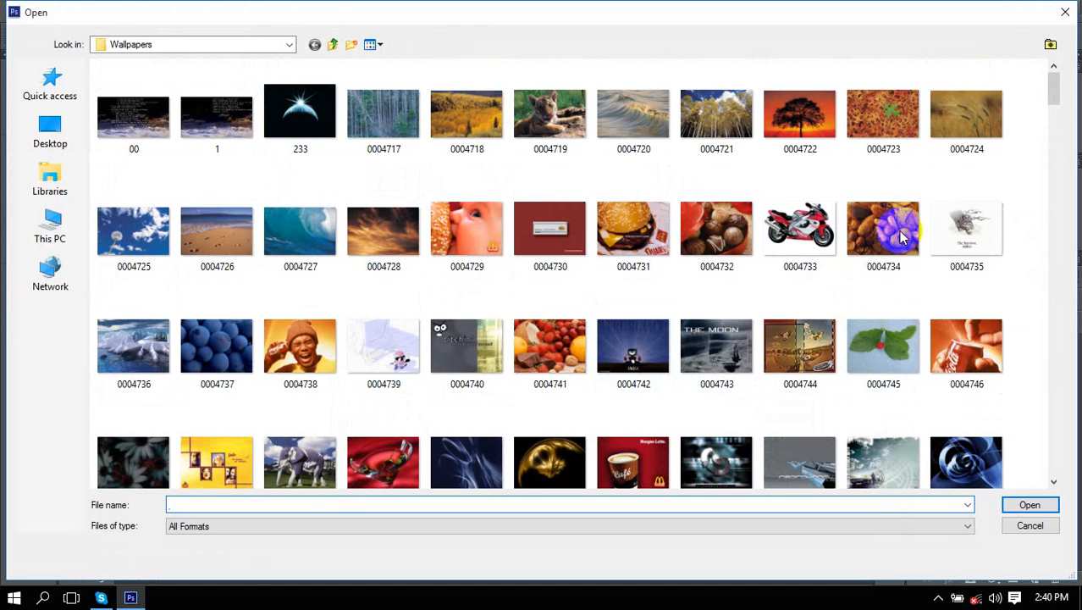
{"action": "double_click", "coordinate": [967, 227]}
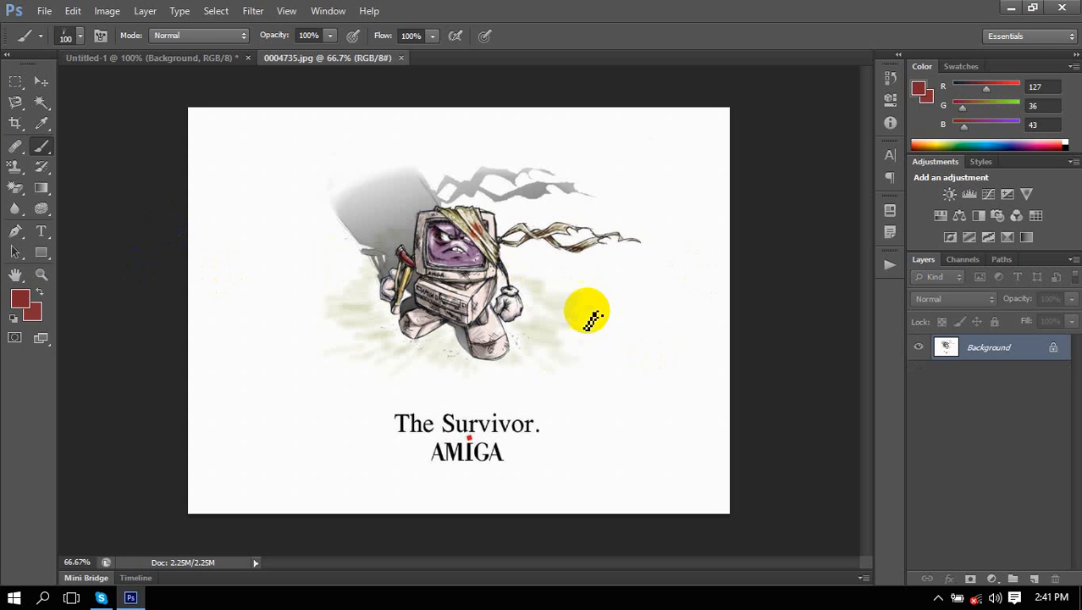
Magic-erase the white background and grey shadow to transparency.
{"action": "left_click", "coordinate": [42, 104]}
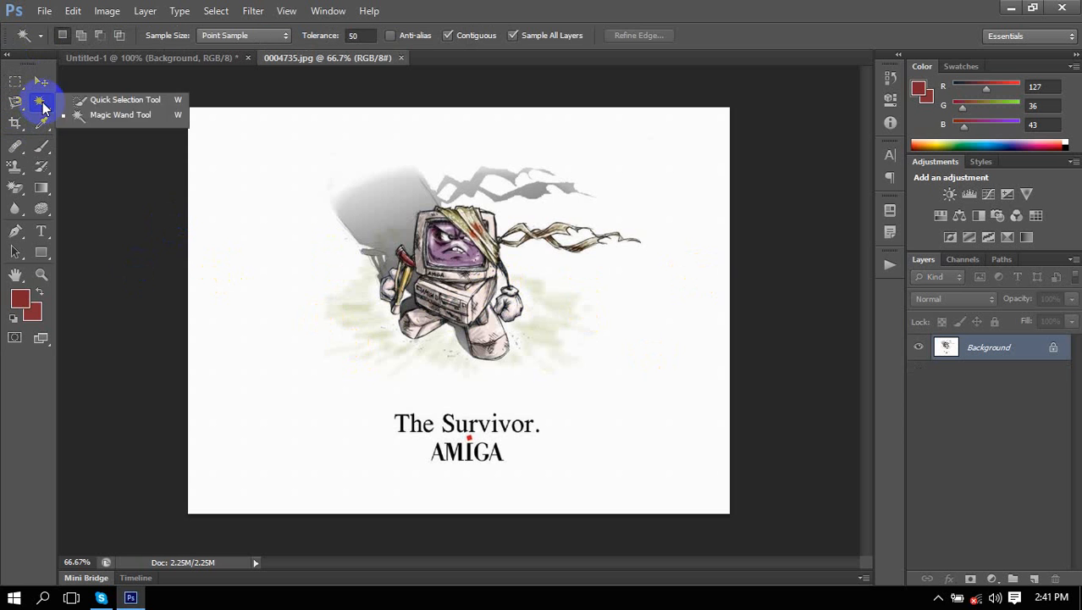
{"action": "left_click", "coordinate": [331, 210]}
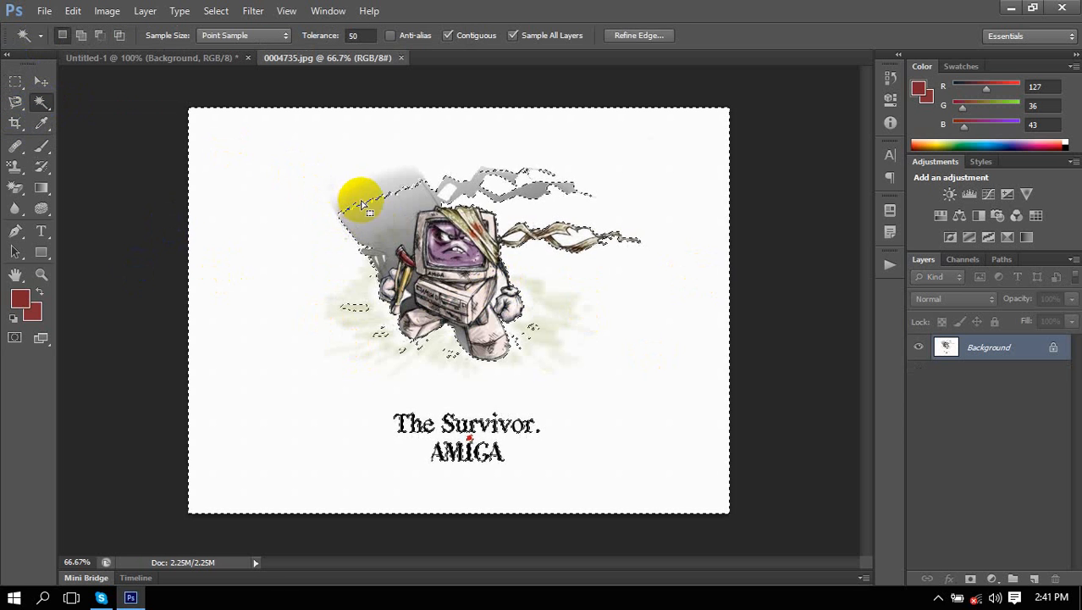
{"action": "key", "text": "ctrl+d"}
{"action": "left_click", "coordinate": [15, 187]}
{"action": "left_click", "coordinate": [68, 218]}
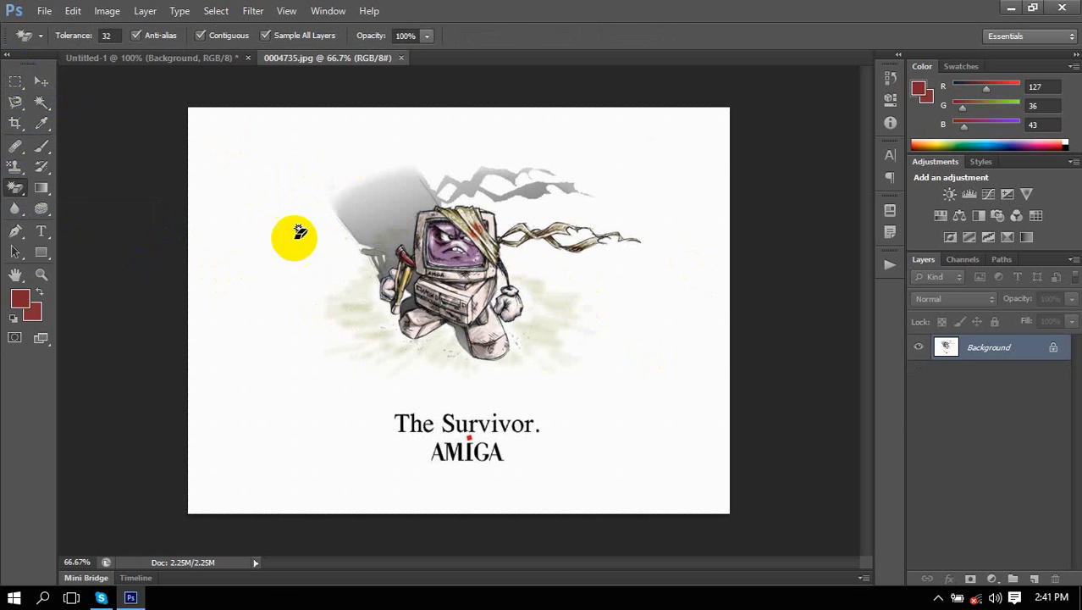
{"action": "left_click", "coordinate": [351, 221]}
{"action": "left_click", "coordinate": [279, 247]}
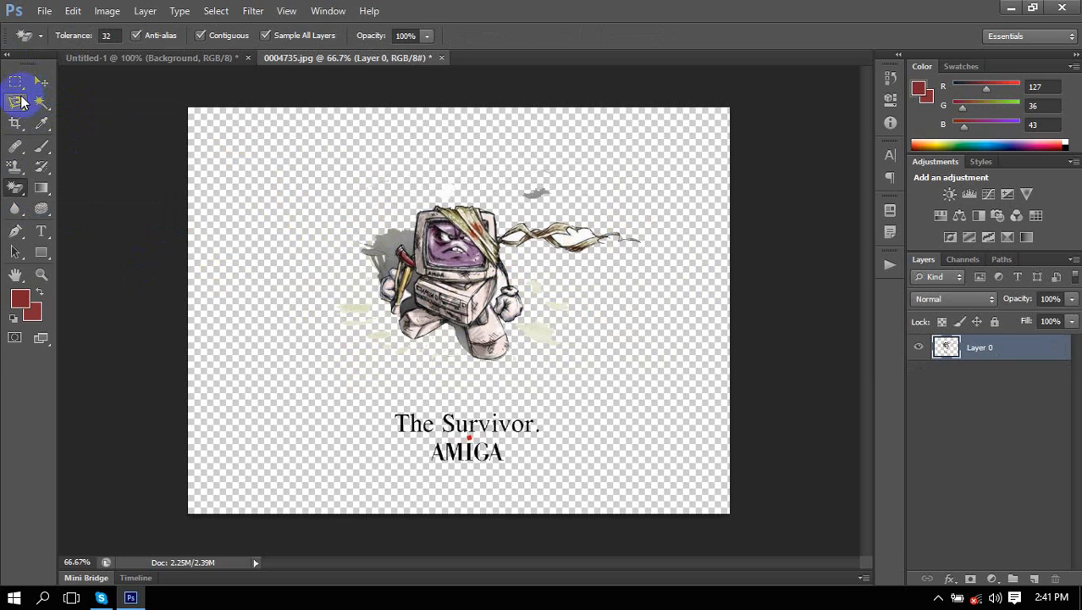
Erase the 'The Survivor. AMIGA' caption and grey smudge, then nudge the character down-right.
{"action": "left_click", "coordinate": [42, 82]}
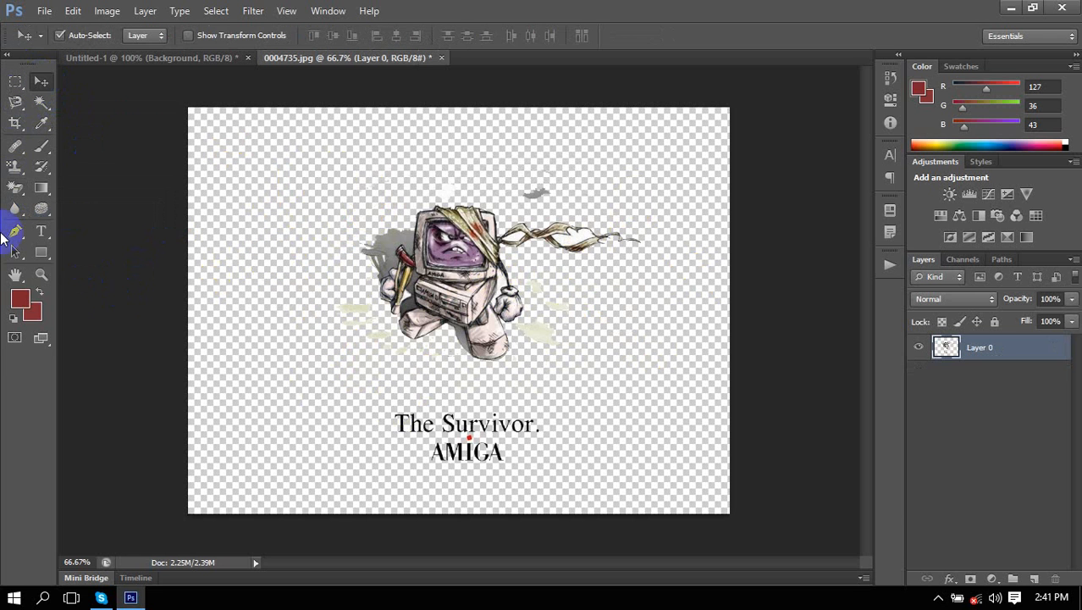
{"action": "right_click", "coordinate": [19, 186]}
{"action": "left_click", "coordinate": [66, 187]}
{"action": "left_click_drag", "start_coordinate": [378, 393], "coordinate": [522, 416]}
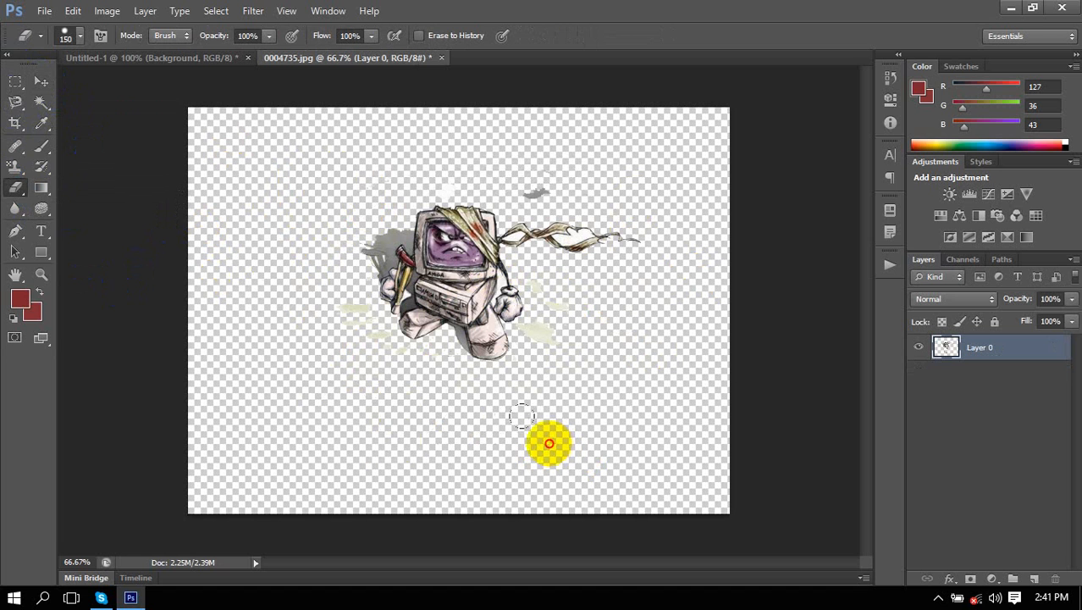
{"action": "mouse_move", "coordinate": [575, 213]}
{"action": "left_mouse_down"}
{"action": "mouse_move", "coordinate": [514, 138]}
{"action": "mouse_move", "coordinate": [306, 171]}
{"action": "mouse_move", "coordinate": [336, 188]}
{"action": "mouse_move", "coordinate": [328, 215]}
{"action": "mouse_move", "coordinate": [343, 183]}
{"action": "mouse_move", "coordinate": [583, 229]}
{"action": "mouse_move", "coordinate": [662, 208]}
{"action": "mouse_move", "coordinate": [476, 328]}
{"action": "left_mouse_up"}
{"action": "left_click", "coordinate": [40, 80]}
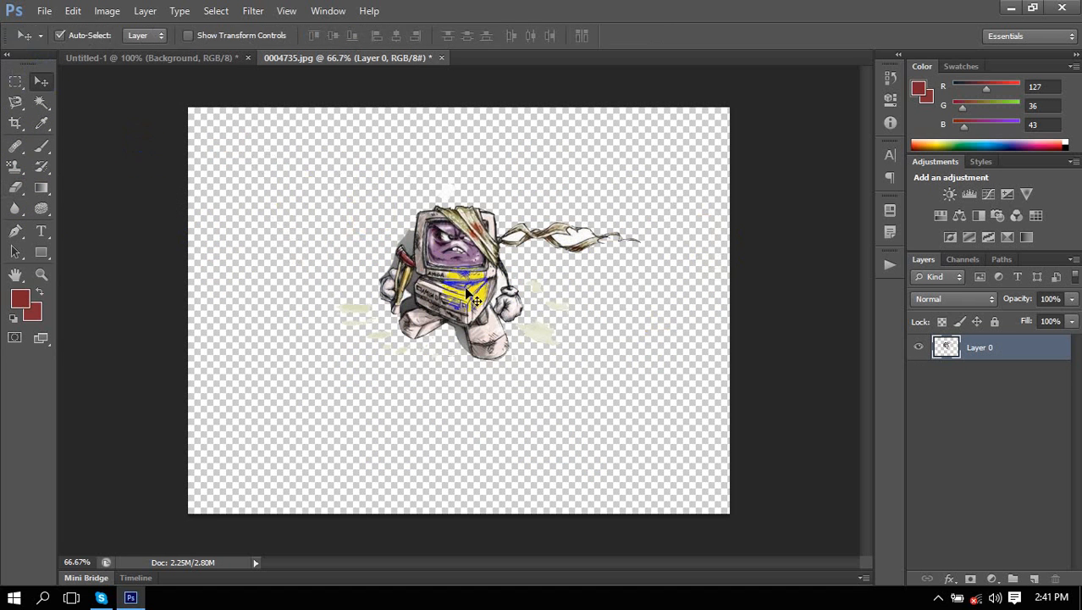
{"action": "left_click_drag", "start_coordinate": [455, 274], "coordinate": [458, 286]}
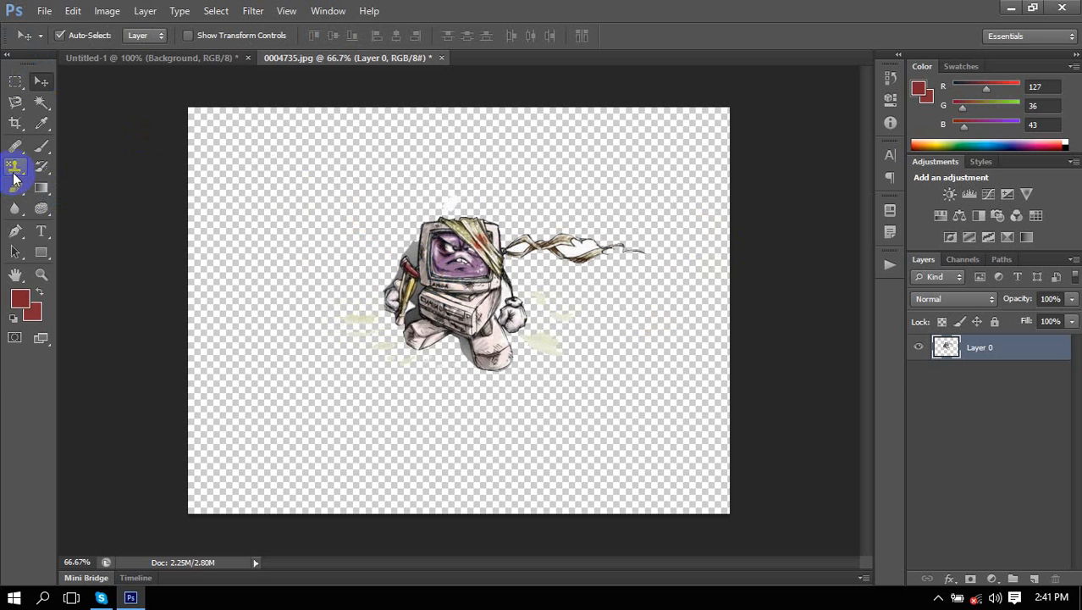
Erase leftover marks around the character and move it up and left.
{"action": "left_click", "coordinate": [15, 188]}
{"action": "left_click_drag", "start_coordinate": [479, 176], "coordinate": [423, 144]}
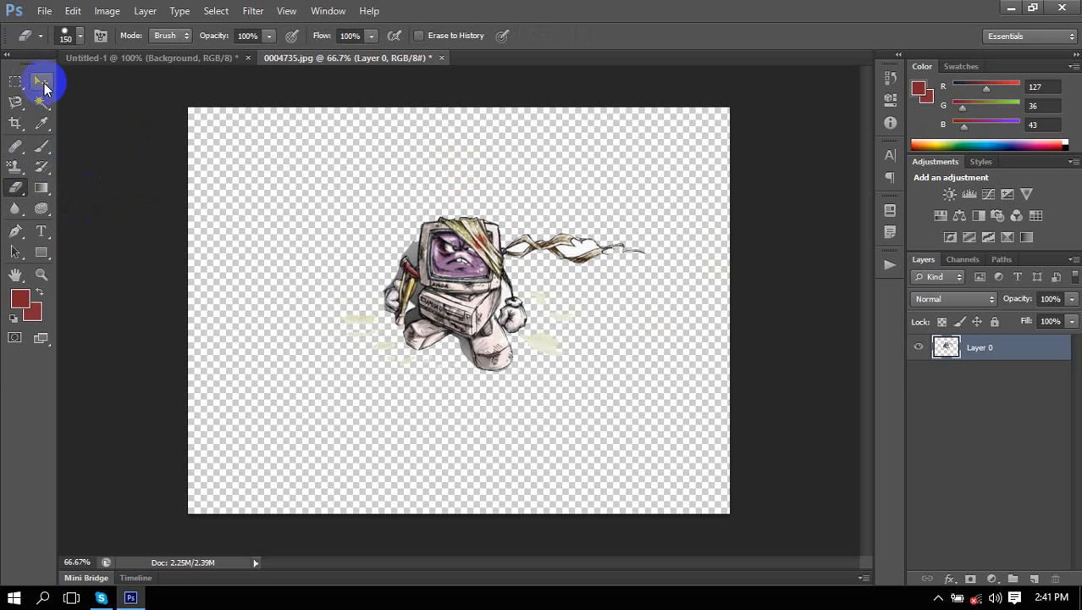
{"action": "left_click", "coordinate": [42, 83]}
{"action": "left_click_drag", "start_coordinate": [409, 246], "coordinate": [382, 221]}
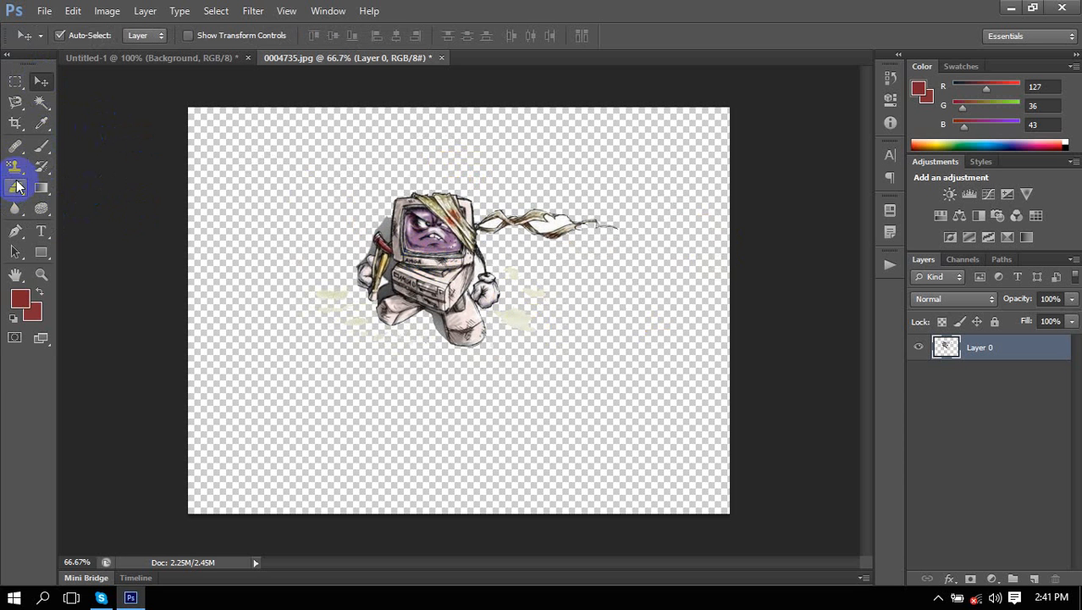
{"action": "left_click", "coordinate": [16, 187]}
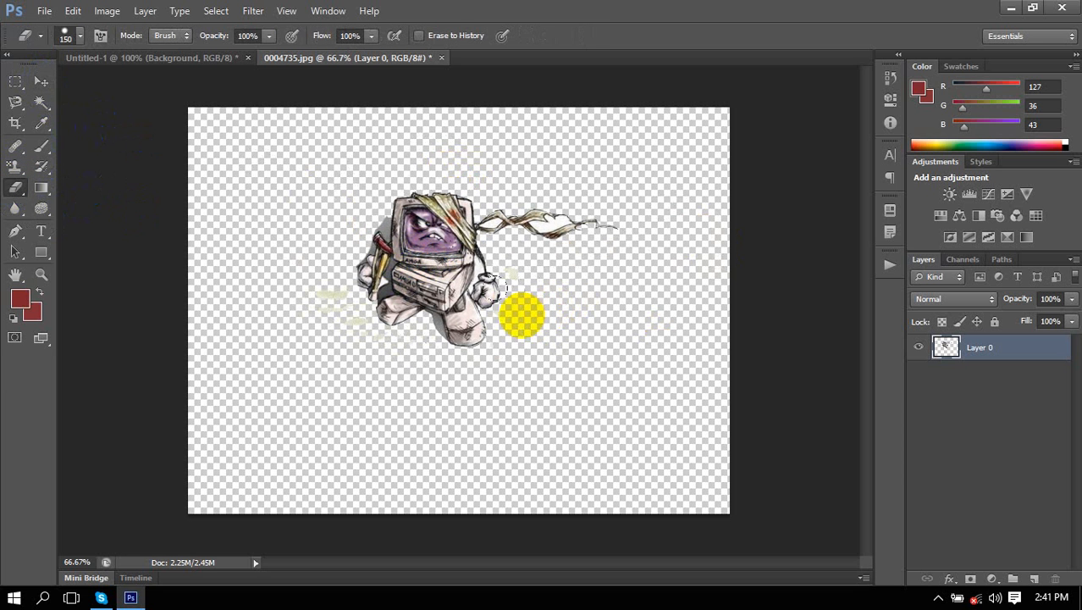
{"action": "left_click", "coordinate": [41, 81]}
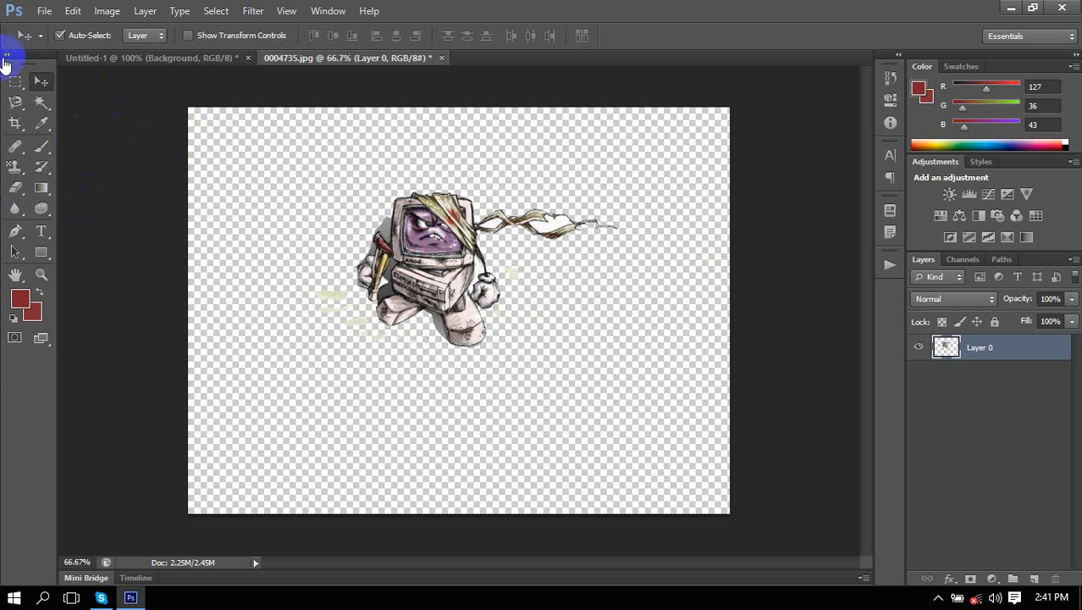
Define the cut-out character as a new 575 px brush preset named Chudanga.jpg.
{"action": "left_click", "coordinate": [45, 11]}
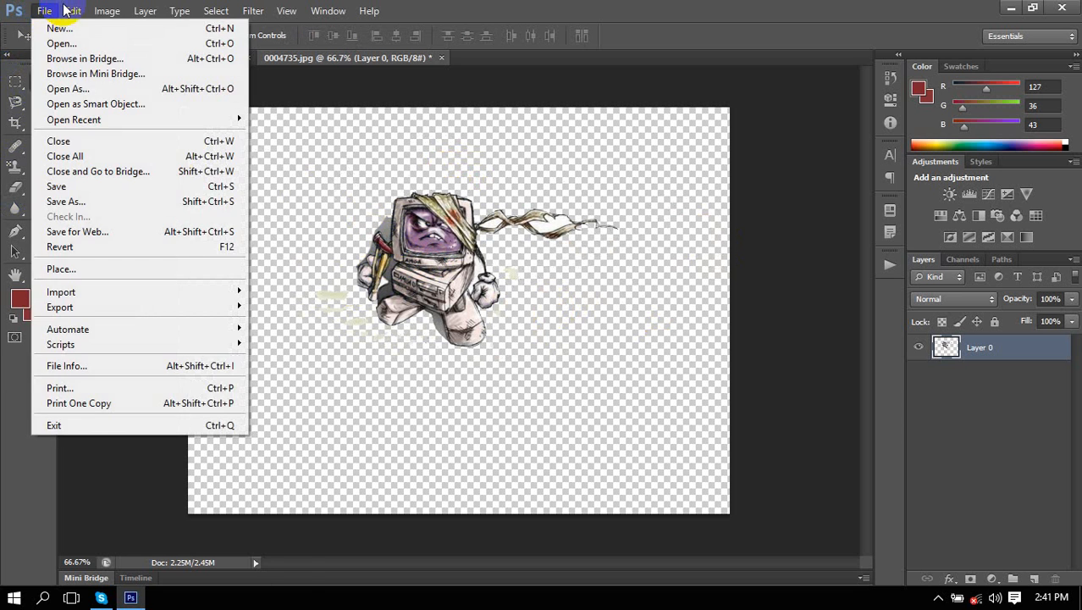
{"action": "mouse_move", "coordinate": [73, 10]}
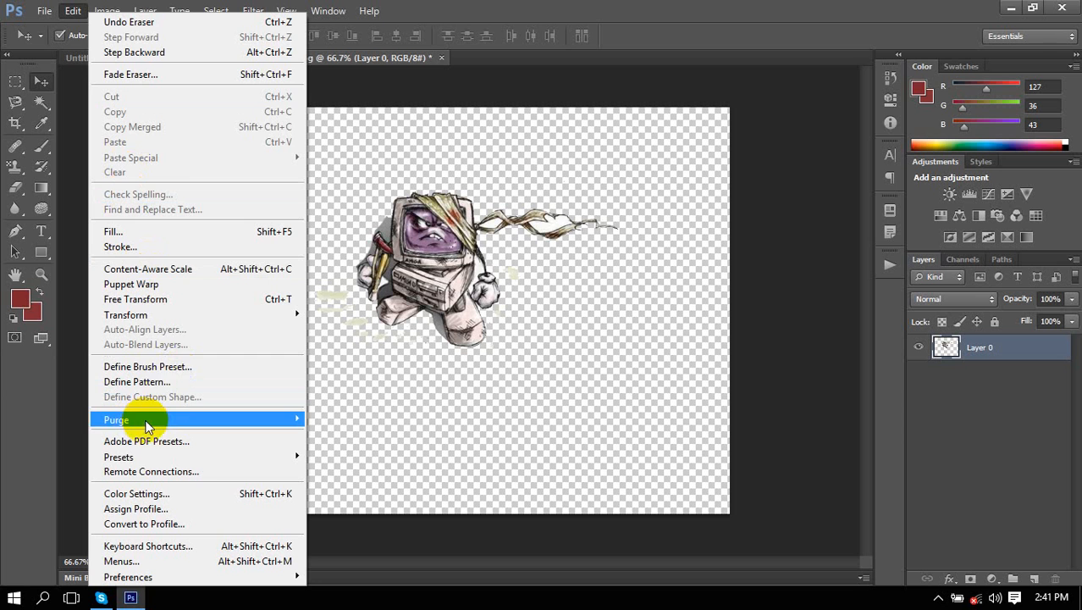
{"action": "left_click", "coordinate": [179, 366]}
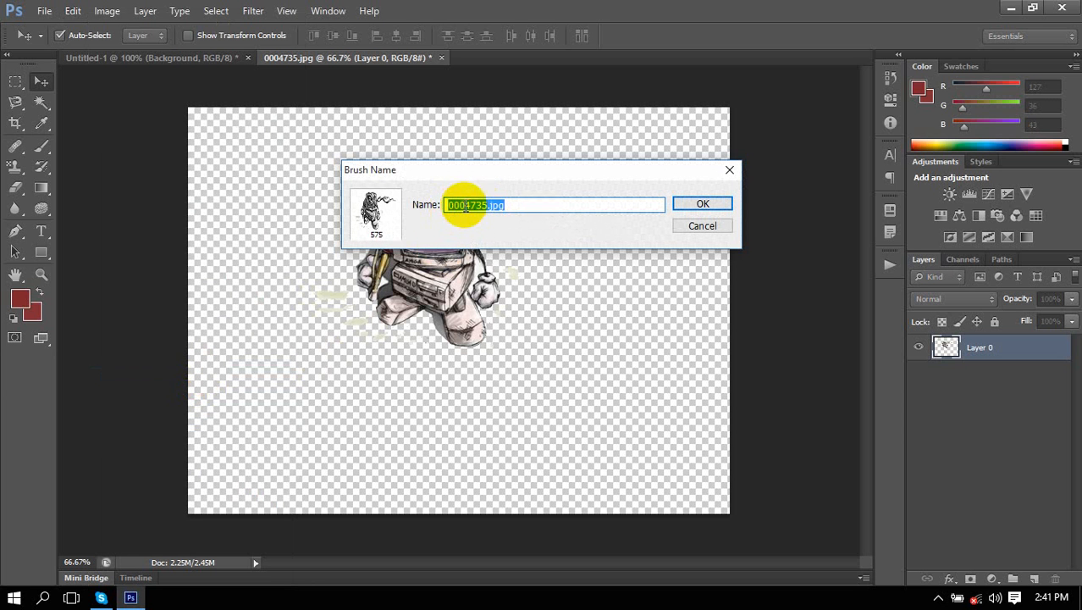
{"action": "left_click", "coordinate": [476, 205]}
{"action": "left_click_drag", "start_coordinate": [488, 204], "coordinate": [375, 206]}
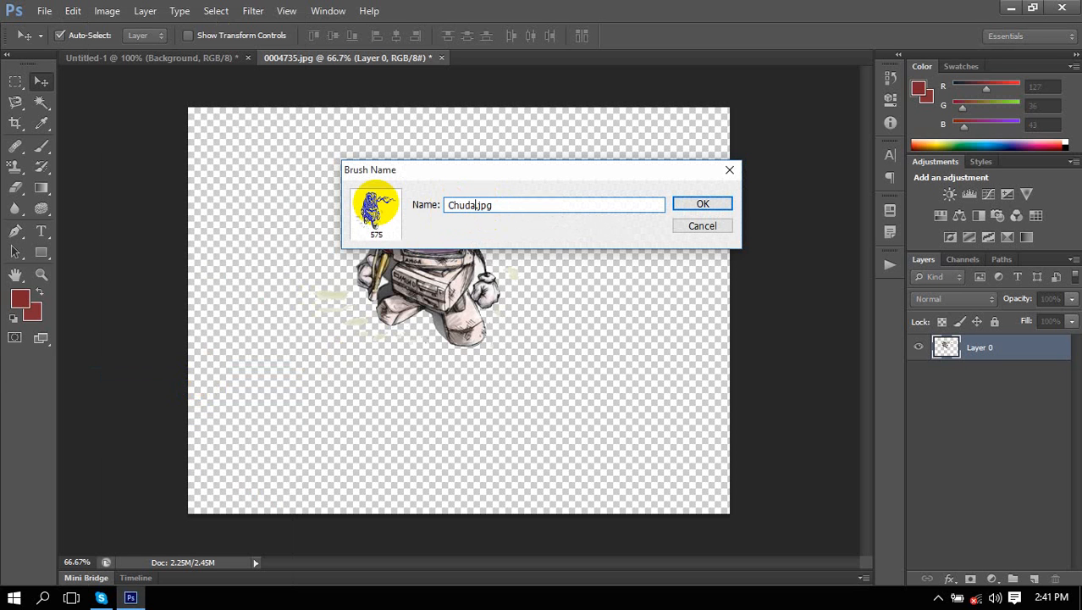
{"action": "left_click", "coordinate": [716, 204]}
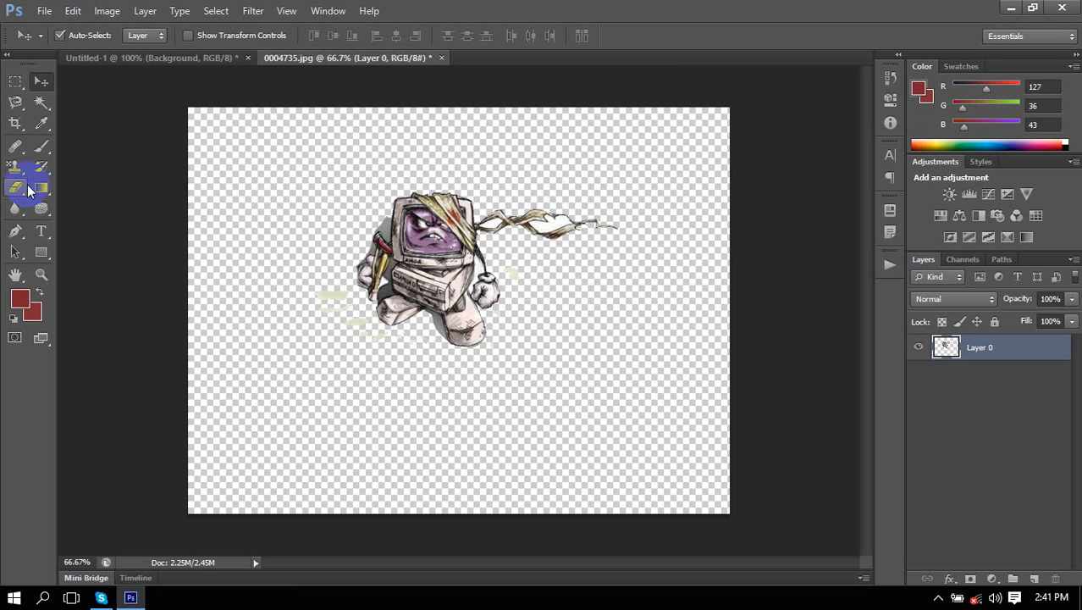
Switch to the Brush tool and set the preset picker to Large List view.
{"action": "right_click", "coordinate": [42, 148]}
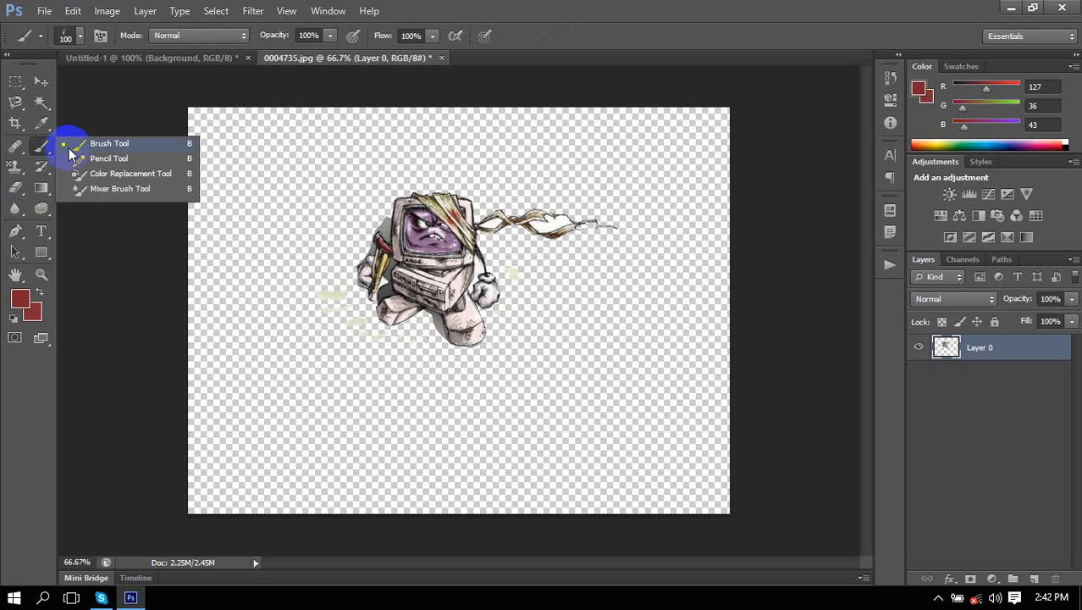
{"action": "left_click", "coordinate": [75, 145]}
{"action": "right_click", "coordinate": [442, 225]}
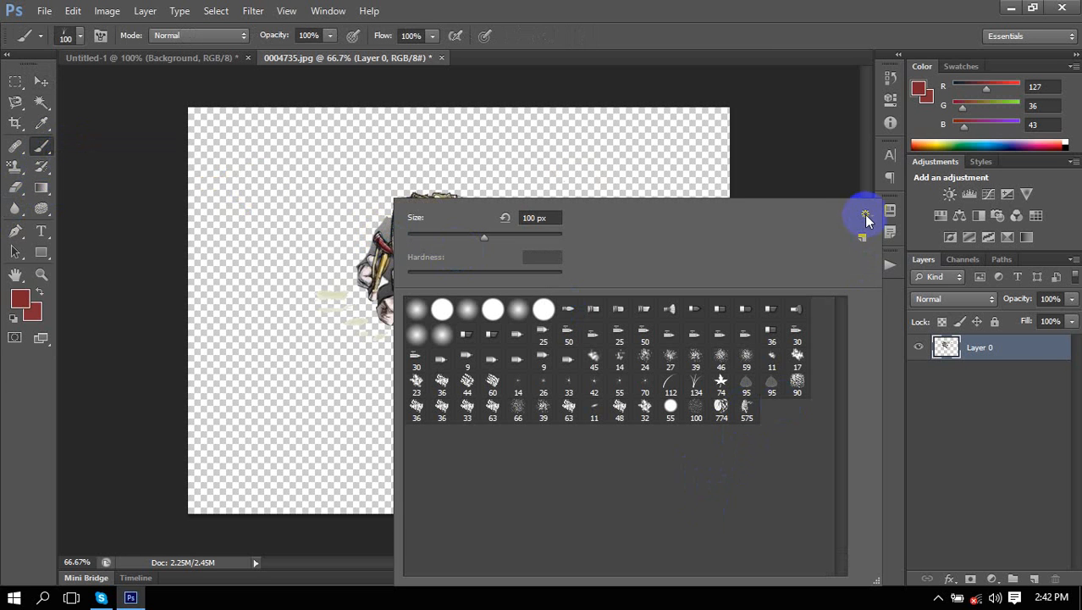
{"action": "left_click", "coordinate": [865, 218]}
{"action": "left_click", "coordinate": [918, 175]}
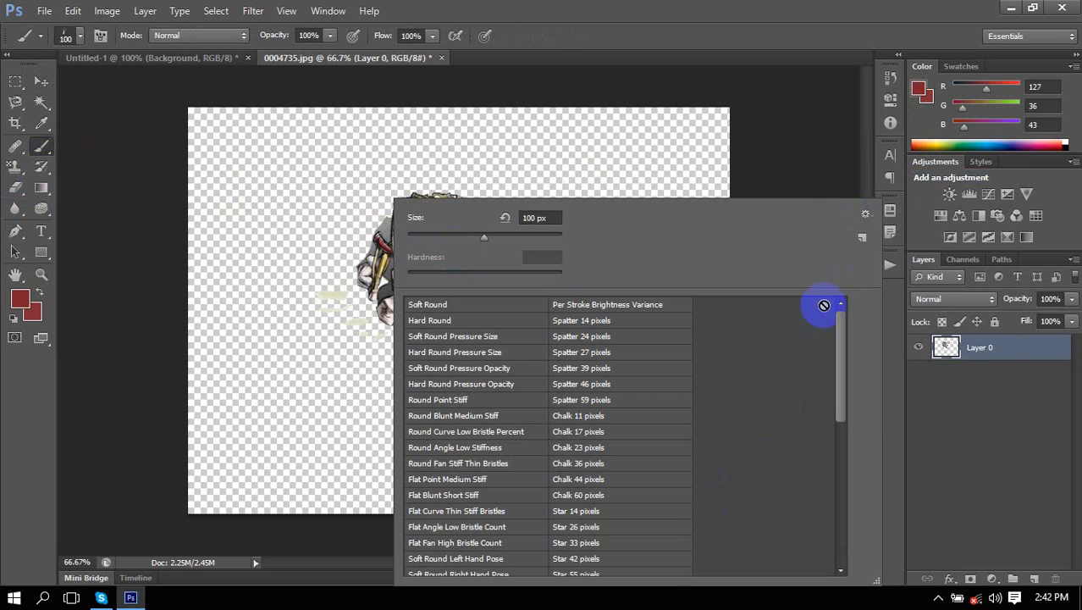
{"action": "left_click", "coordinate": [865, 218]}
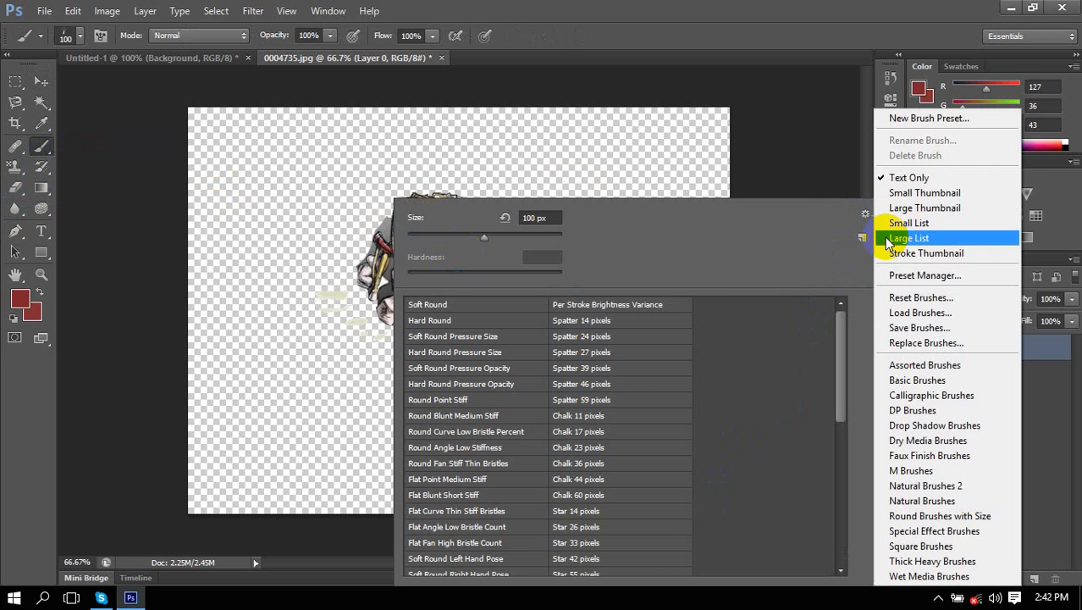
{"action": "left_click", "coordinate": [912, 223]}
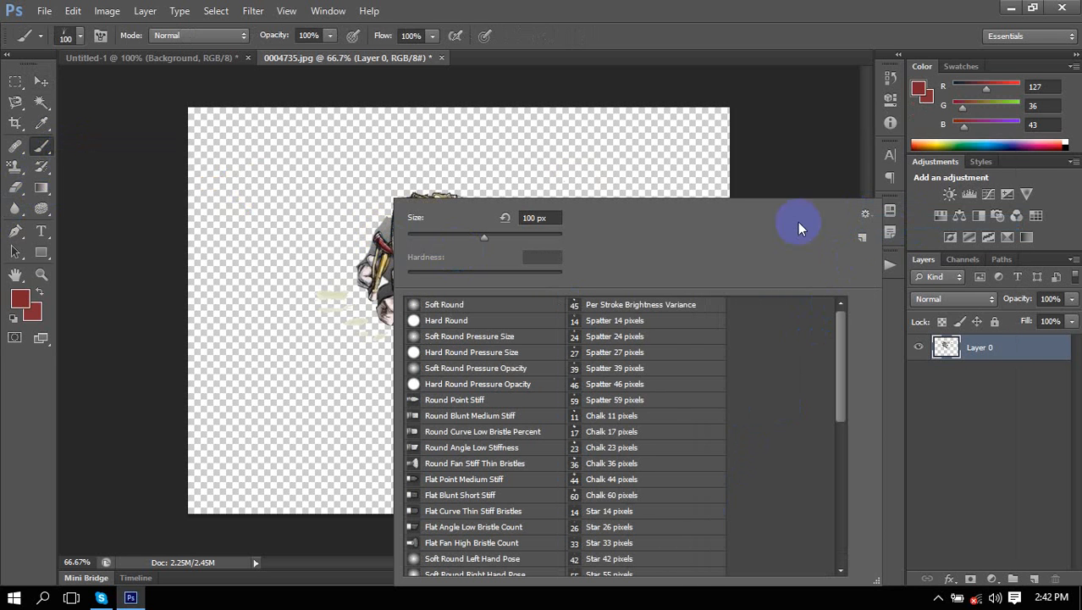
{"action": "left_click", "coordinate": [872, 218]}
{"action": "left_click", "coordinate": [912, 235]}
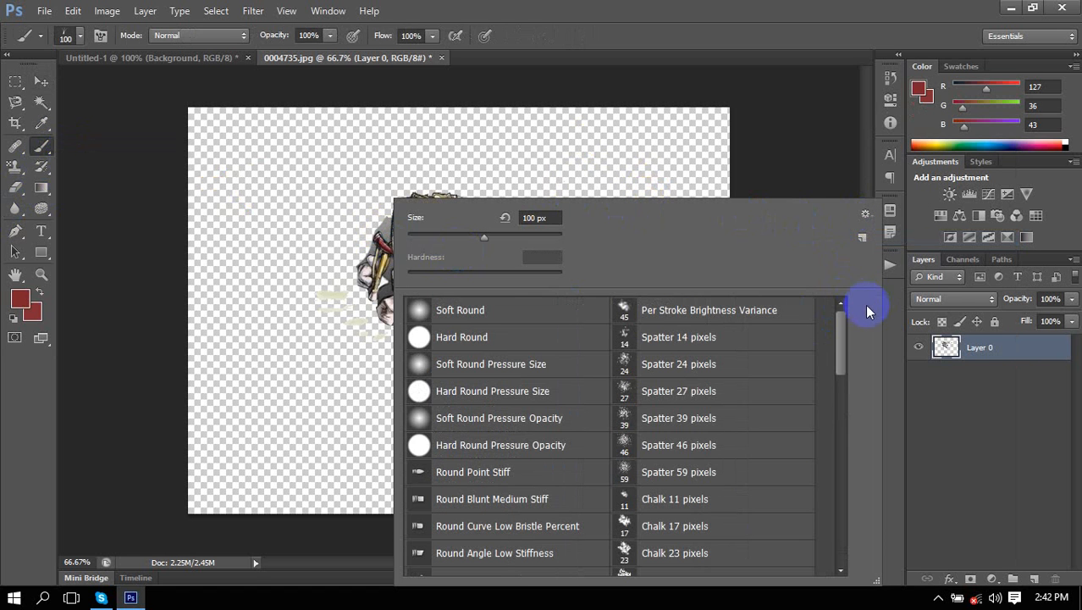
Stamp three Chudanga.jpg robot sketches, then create a new document with default settings.
{"action": "scroll", "coordinate": [673, 408], "scroll_direction": "down", "scroll_amount": 5}
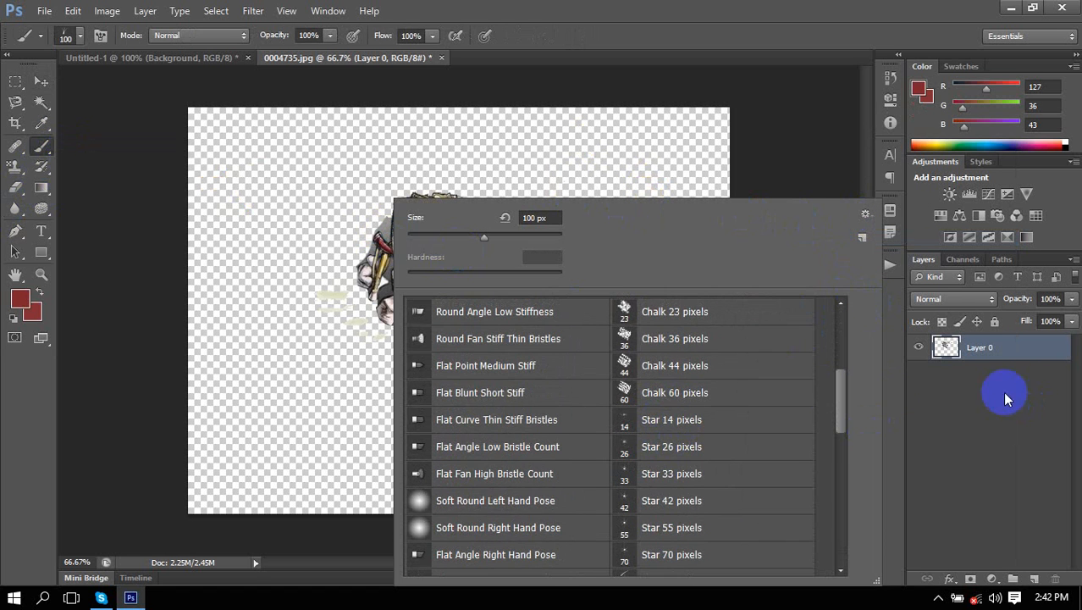
{"action": "mouse_move", "coordinate": [834, 390]}
{"action": "left_mouse_down"}
{"action": "mouse_move", "coordinate": [862, 549]}
{"action": "mouse_move", "coordinate": [641, 576]}
{"action": "left_mouse_up"}
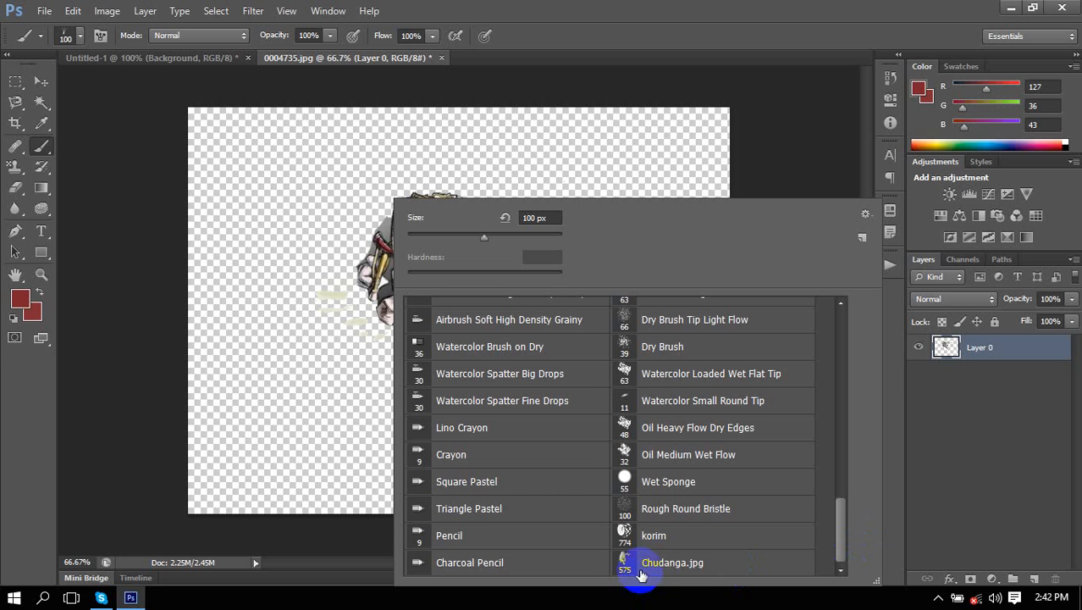
{"action": "left_click", "coordinate": [660, 565]}
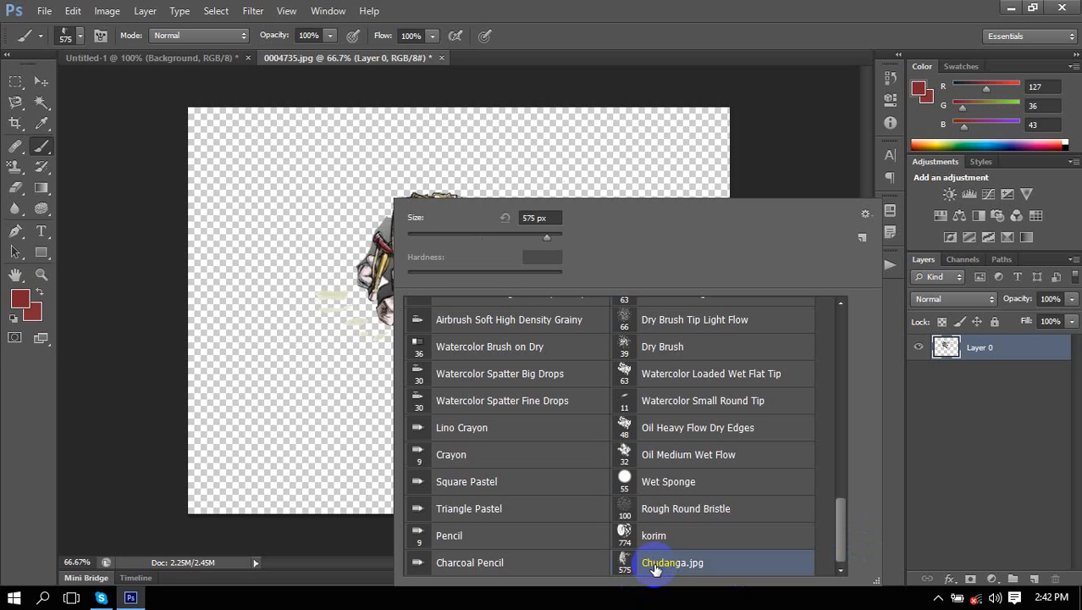
{"action": "left_click", "coordinate": [303, 222]}
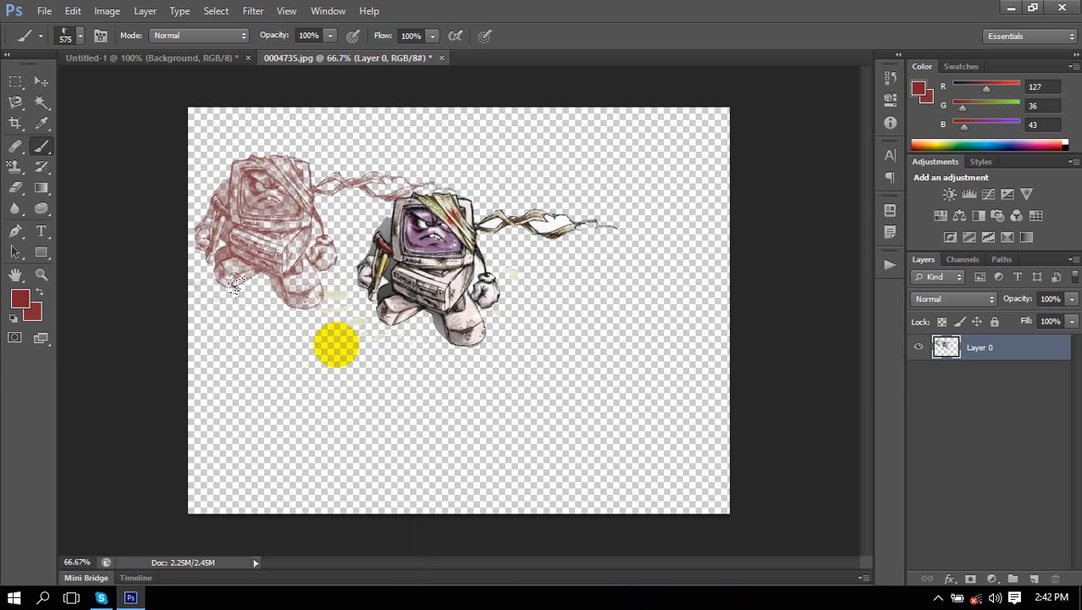
{"action": "left_click", "coordinate": [329, 406]}
{"action": "left_click", "coordinate": [530, 391]}
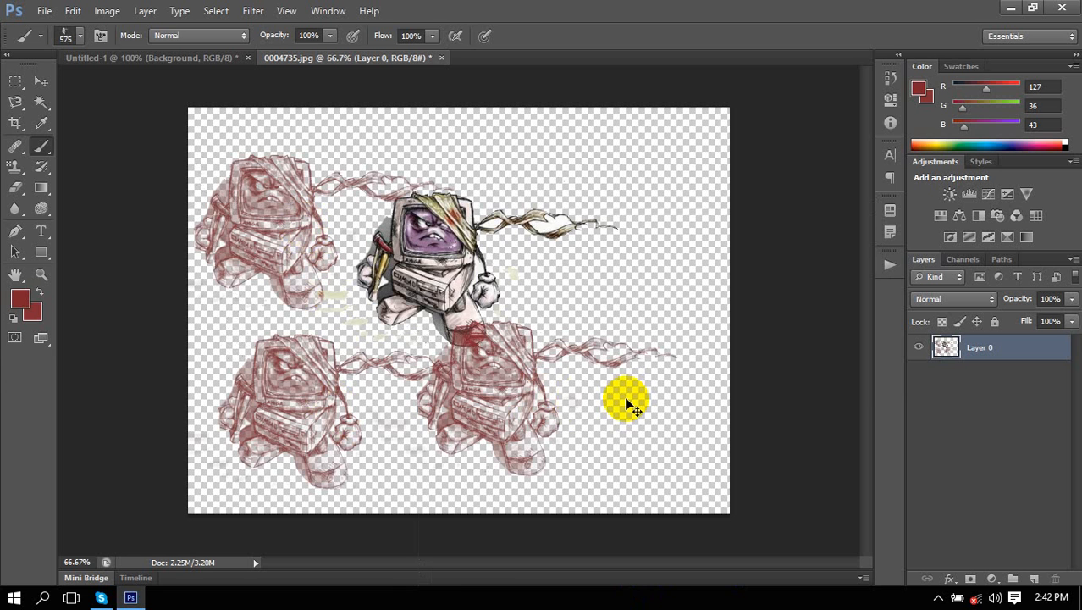
{"action": "key", "text": "ctrl+n"}
{"action": "key", "text": "Return"}
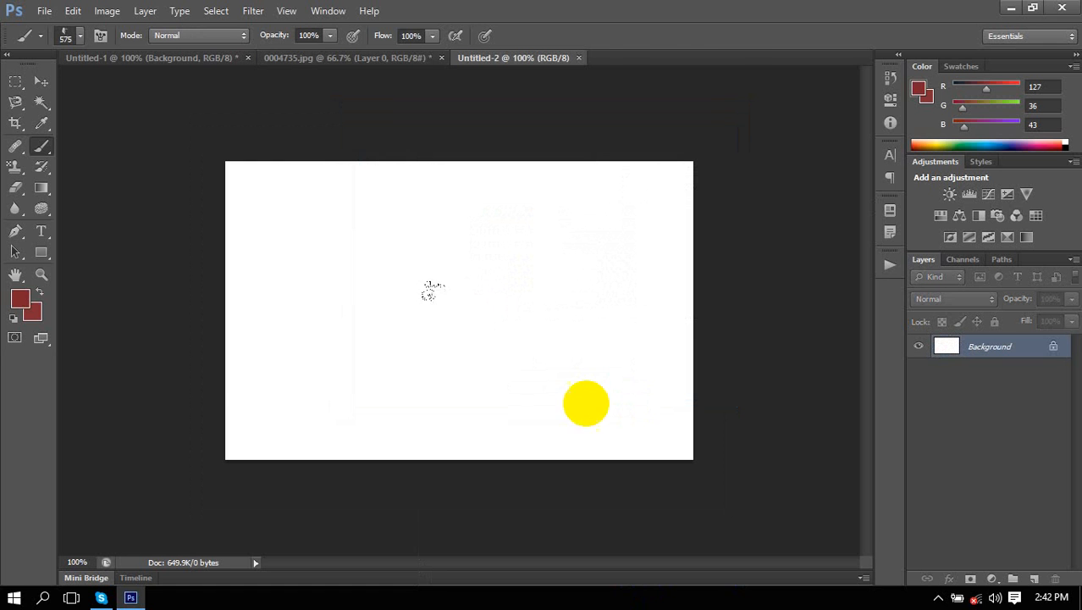
Stamp one large robot sketch on the blank canvas, then set the brush size to 129 px.
{"action": "left_click", "coordinate": [423, 320]}
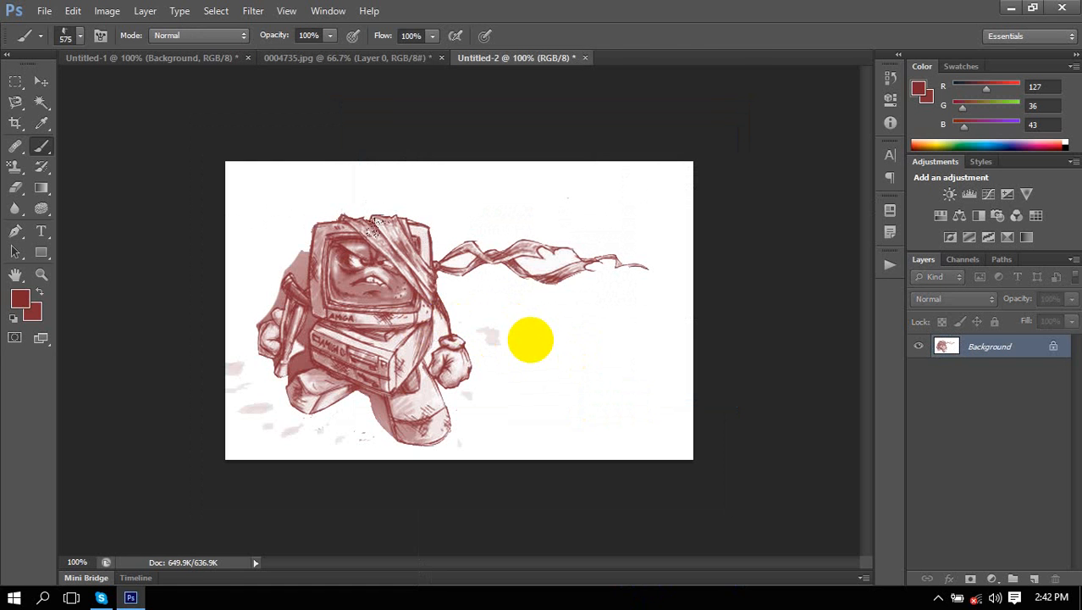
{"action": "key", "text": "bracketleft"}
{"action": "key", "text": "bracketleft"}
{"action": "key", "text": "bracketleft"}
{"action": "key", "text": "bracketleft"}
{"action": "key", "text": "bracketleft"}
{"action": "key", "text": "bracketleft"}
{"action": "key", "text": "bracketleft"}
{"action": "key", "text": "bracketleft"}
{"action": "key", "text": "bracketleft"}
{"action": "key", "text": "bracketleft"}
{"action": "key", "text": "bracketleft"}
{"action": "key", "text": "bracketleft"}
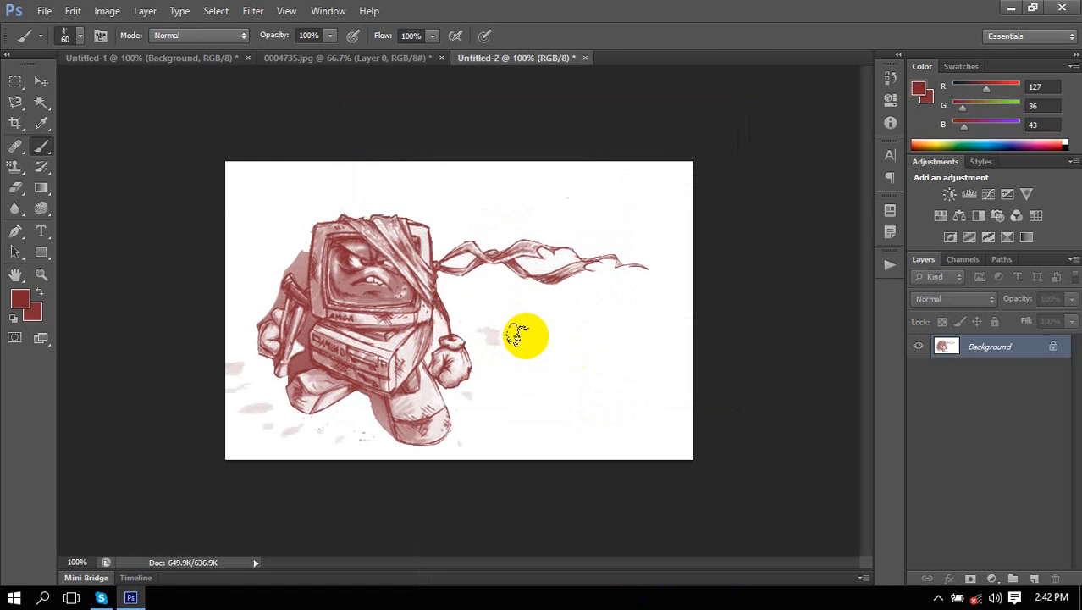
{"action": "left_click", "coordinate": [78, 35]}
{"action": "left_click_drag", "start_coordinate": [82, 87], "coordinate": [112, 87]}
{"action": "left_click", "coordinate": [594, 353]}
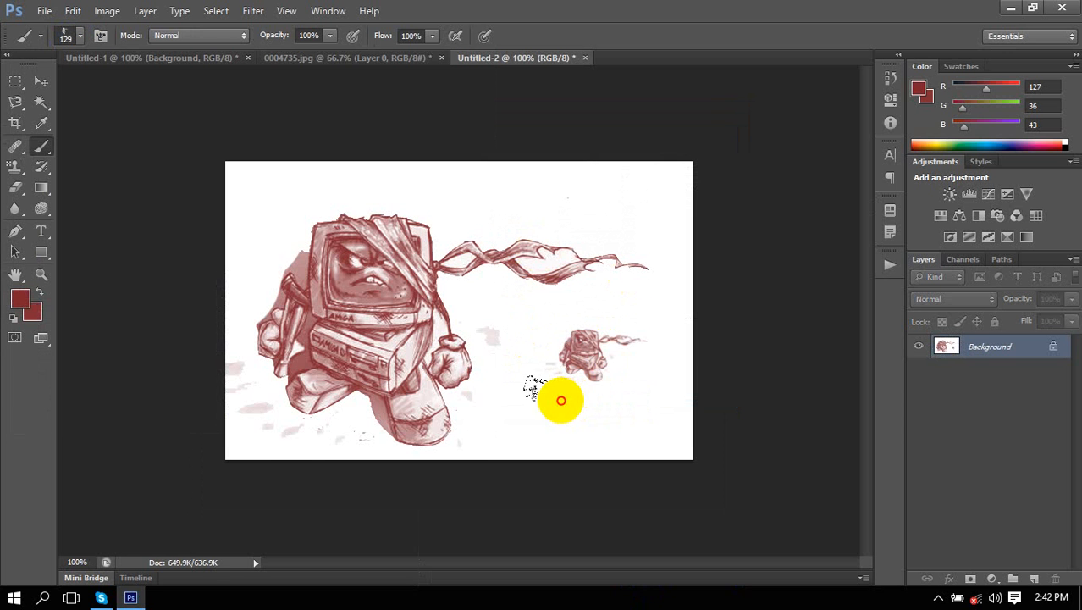
Stamp small 129 px robots along the right side and top edge.
{"action": "left_click", "coordinate": [557, 400]}
{"action": "left_click", "coordinate": [521, 320]}
{"action": "left_click", "coordinate": [562, 207]}
{"action": "left_click", "coordinate": [622, 199]}
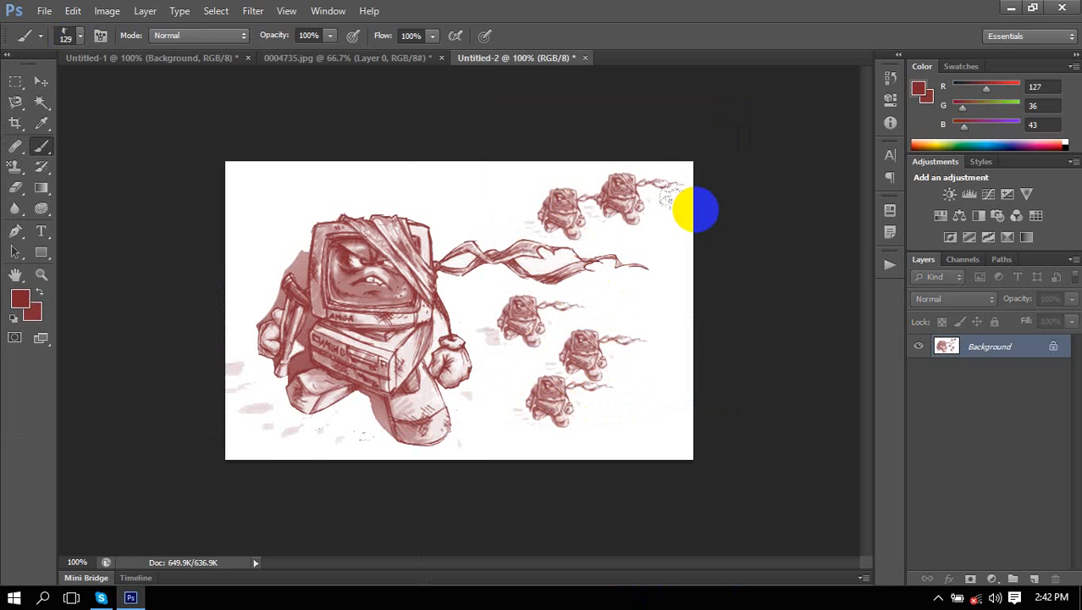
{"action": "left_click", "coordinate": [461, 196]}
{"action": "left_click", "coordinate": [379, 182]}
{"action": "left_click", "coordinate": [280, 193]}
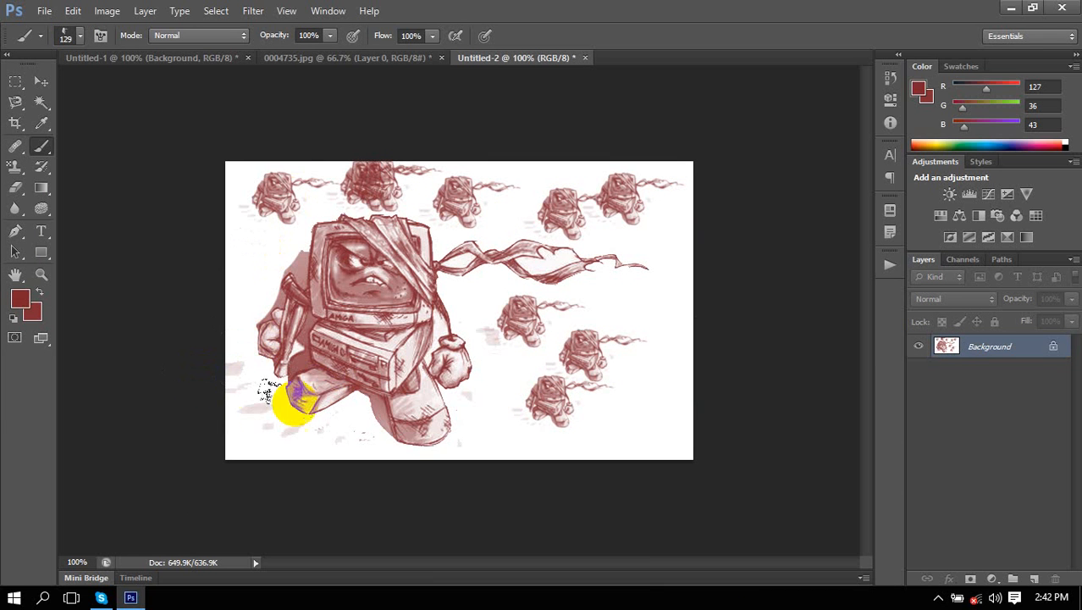
Fill the bottom, middle and edges of the canvas with more small robot stamps.
{"action": "left_click", "coordinate": [256, 415]}
{"action": "left_click", "coordinate": [298, 419]}
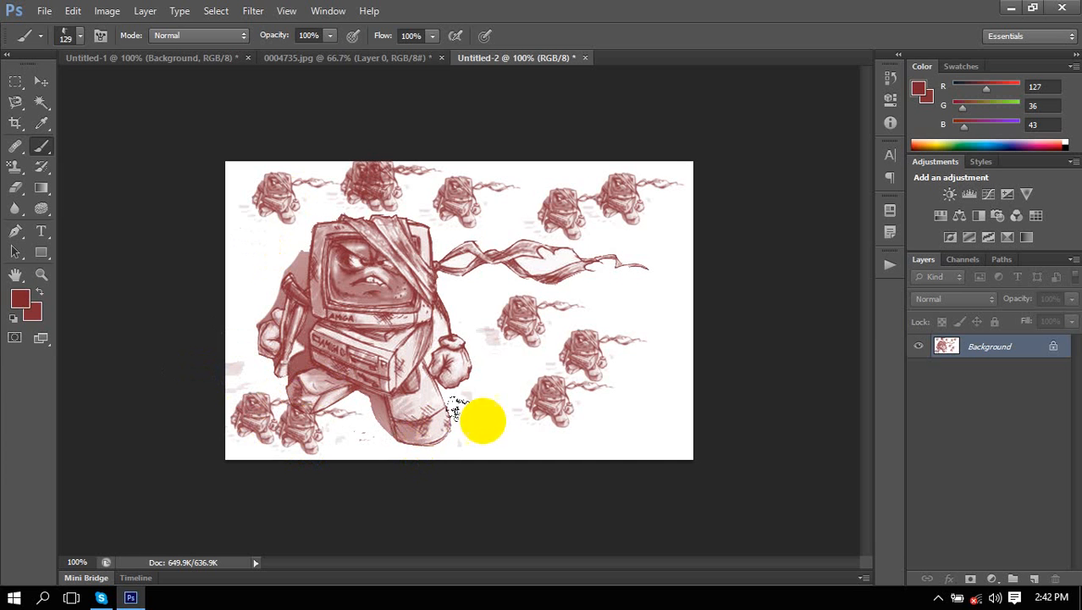
{"action": "left_click", "coordinate": [474, 415]}
{"action": "left_click", "coordinate": [485, 355]}
{"action": "left_click", "coordinate": [637, 279]}
{"action": "left_click", "coordinate": [669, 373]}
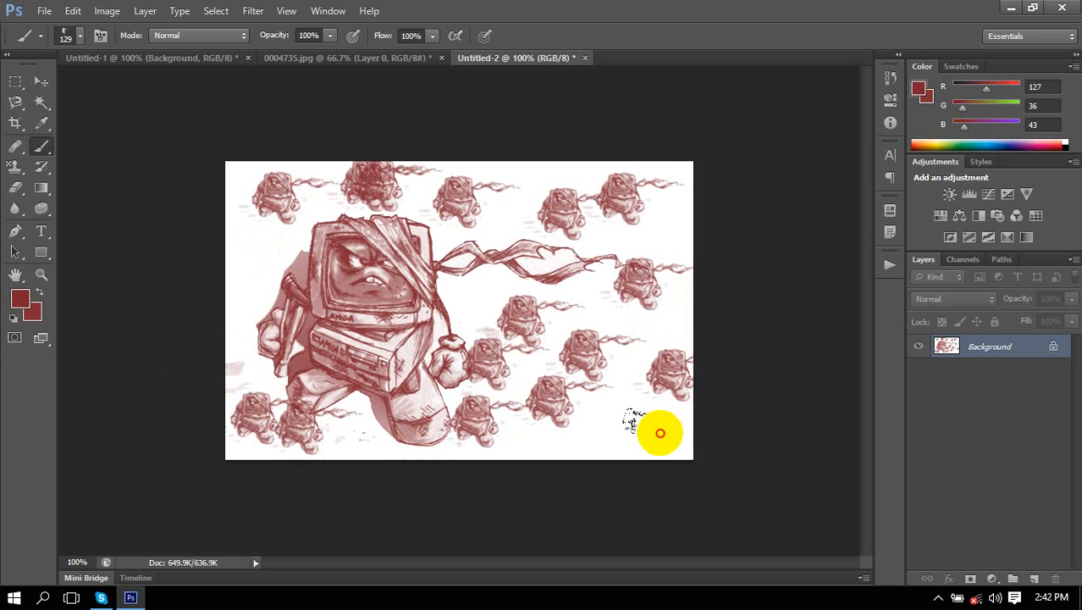
{"action": "left_click", "coordinate": [648, 432]}
{"action": "left_click", "coordinate": [538, 439]}
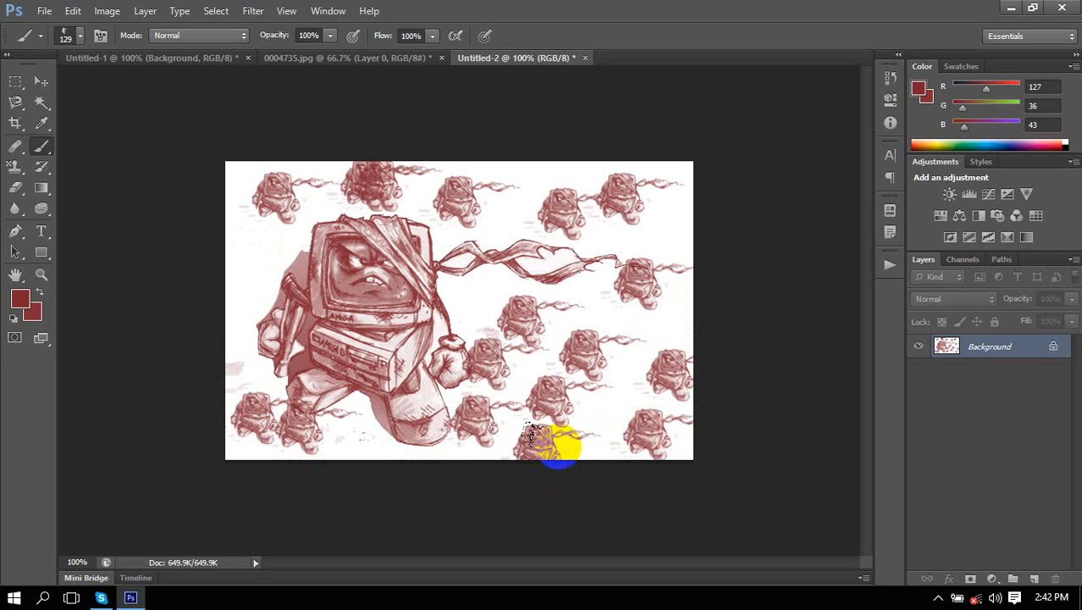
{"action": "left_click", "coordinate": [489, 295]}
{"action": "left_click", "coordinate": [375, 320]}
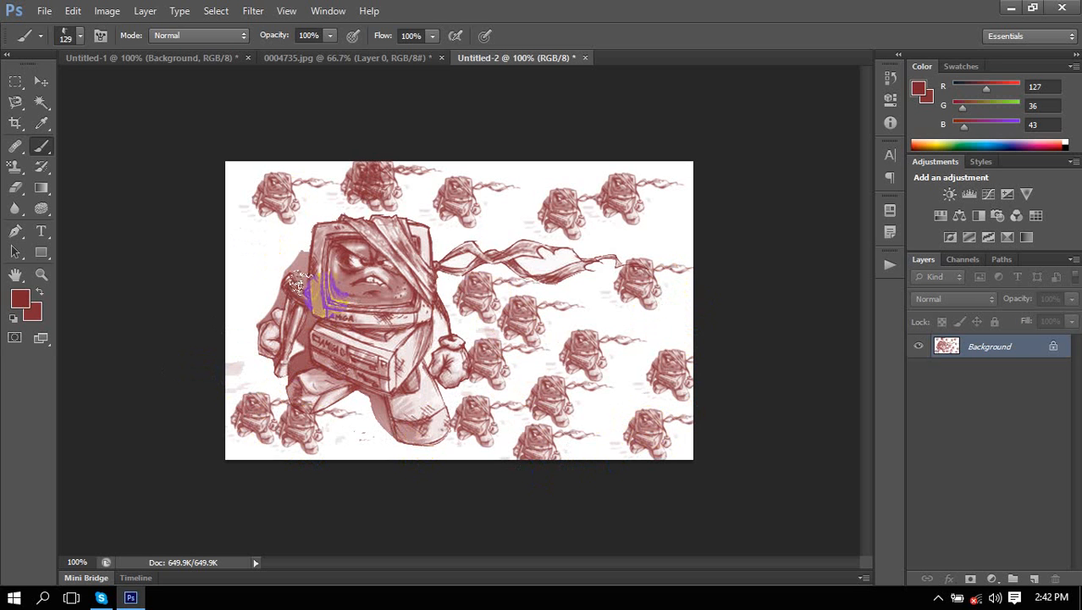
{"action": "left_click", "coordinate": [252, 248]}
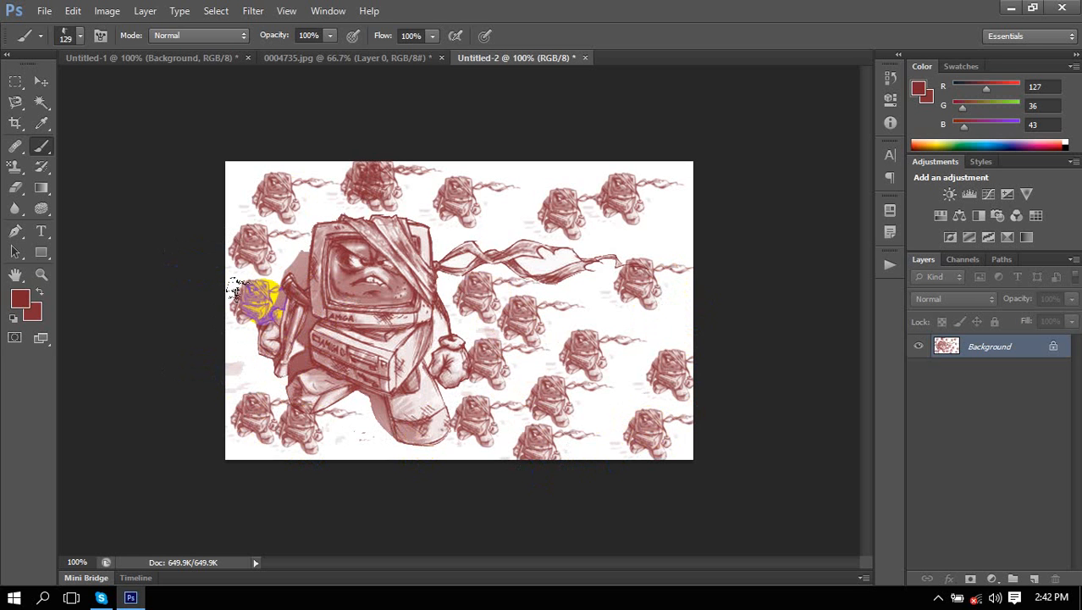
{"action": "left_click", "coordinate": [453, 370]}
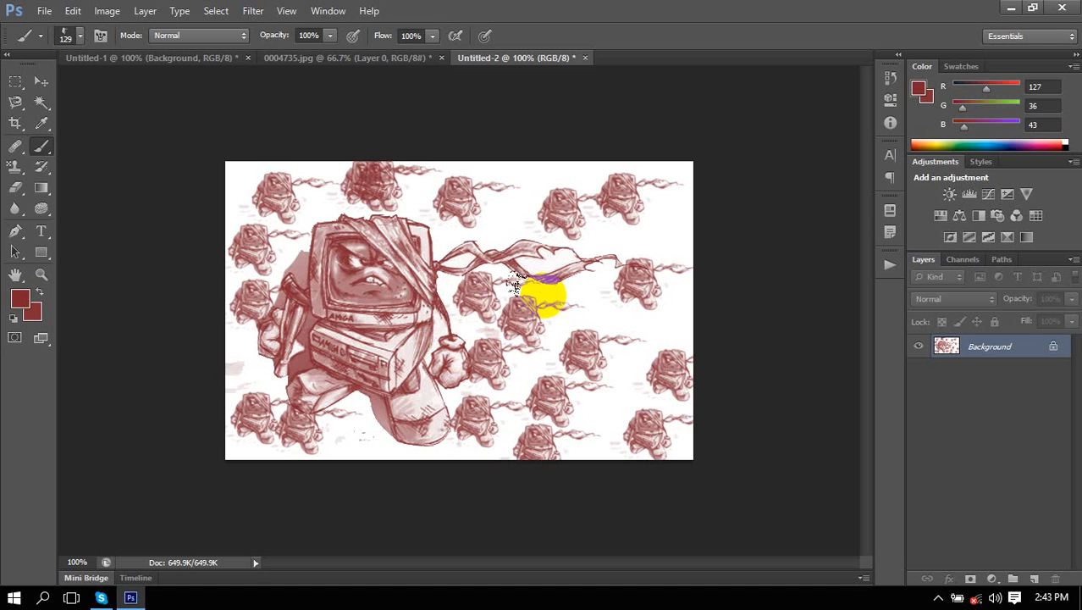
{"action": "left_click", "coordinate": [300, 54]}
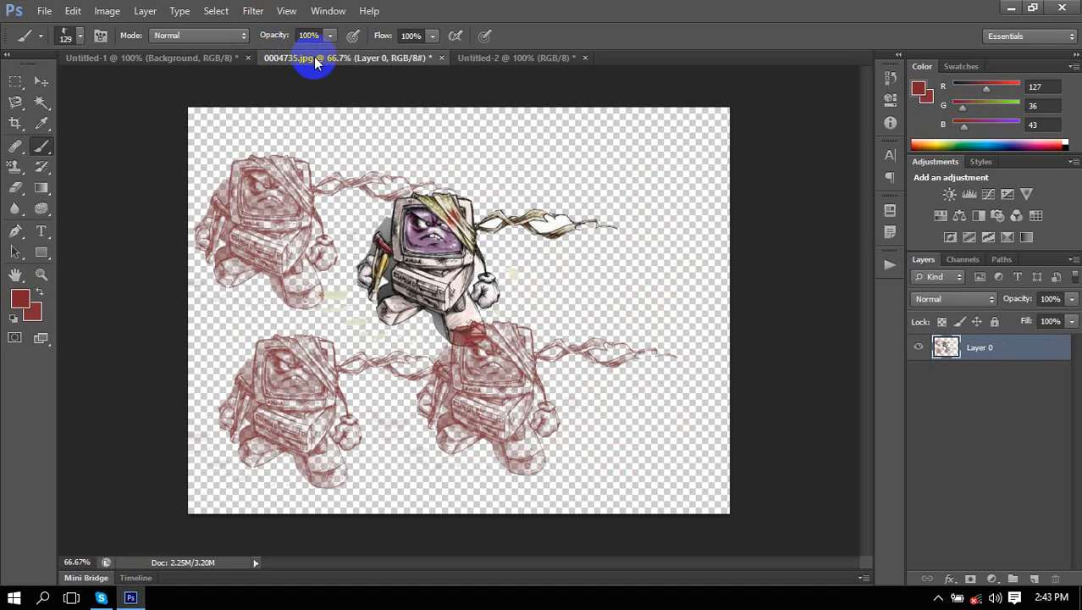
{"action": "left_click", "coordinate": [542, 59]}
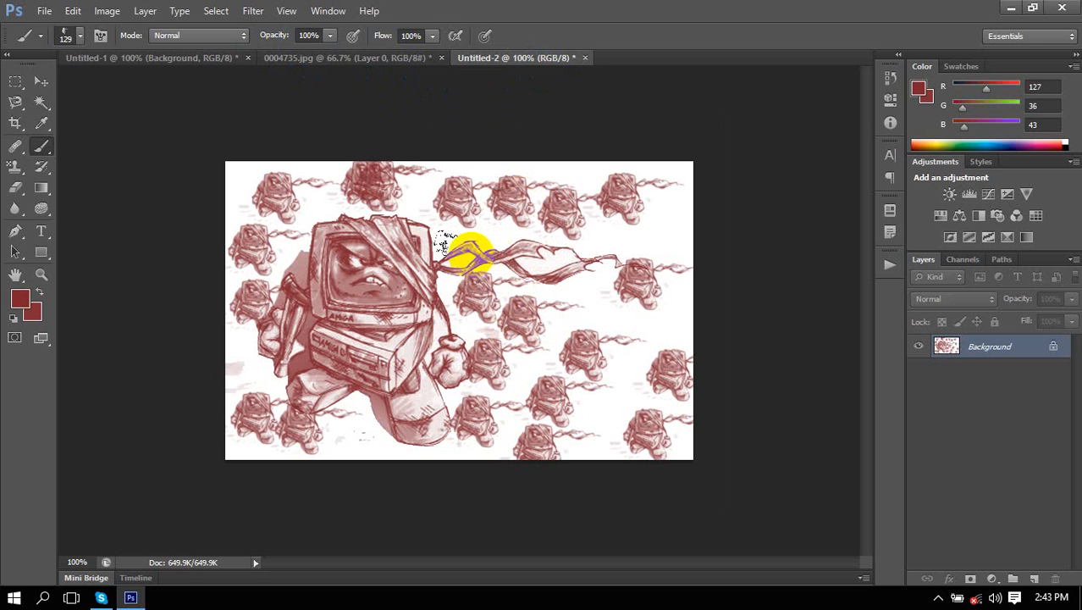
Set the foreground colour to the strong blue 0351c7.
{"action": "left_click", "coordinate": [20, 299]}
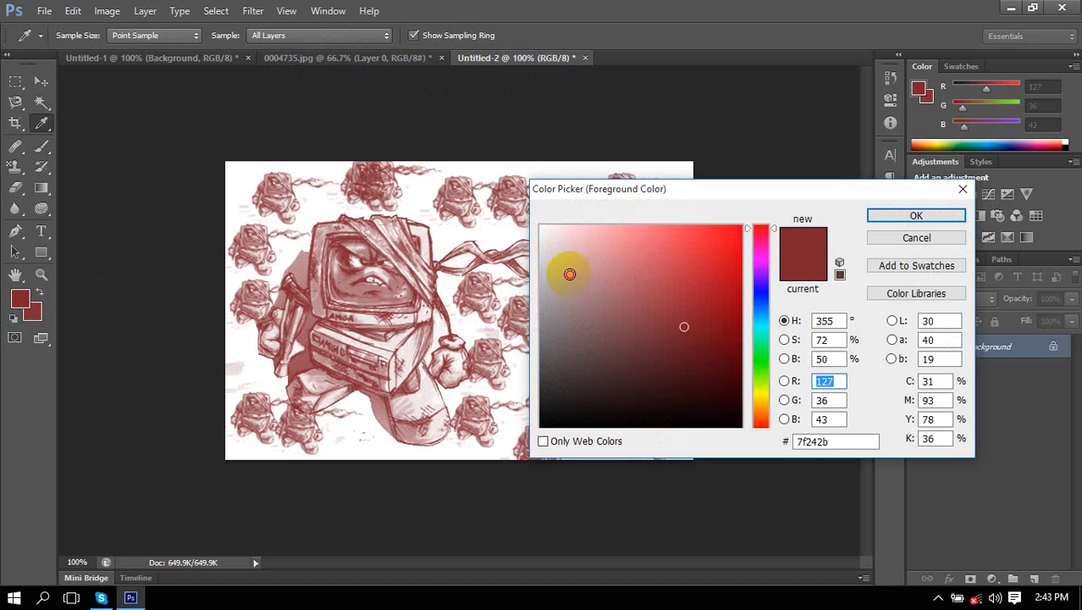
{"action": "left_click", "coordinate": [635, 257]}
{"action": "left_click", "coordinate": [760, 306]}
{"action": "left_click", "coordinate": [738, 269]}
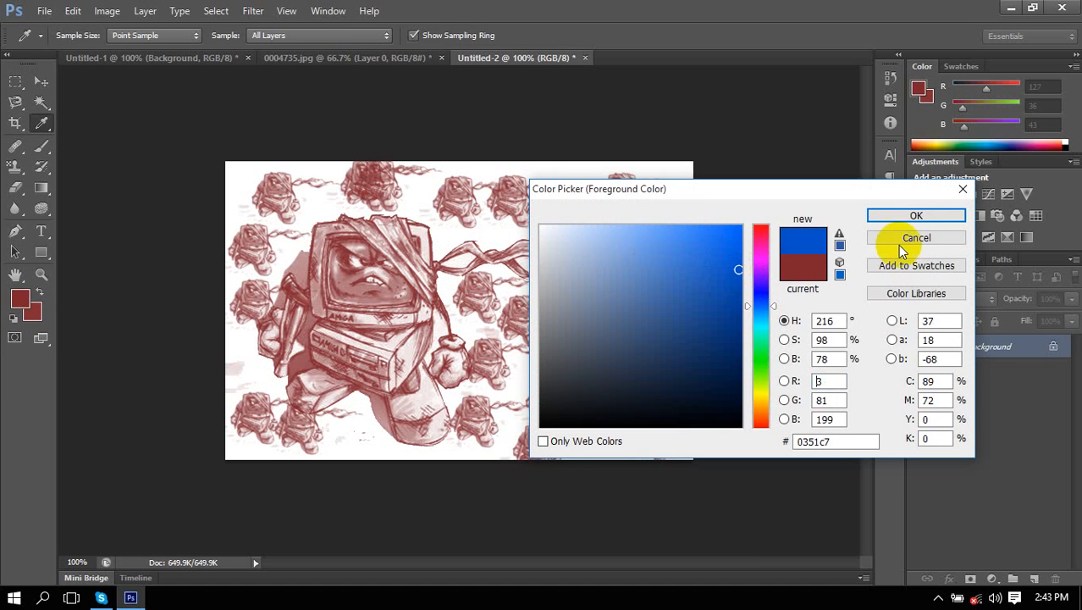
{"action": "left_click", "coordinate": [945, 217]}
Stamp nine blue robot sketches across the top, right and left of the canvas.
{"action": "left_click", "coordinate": [659, 226]}
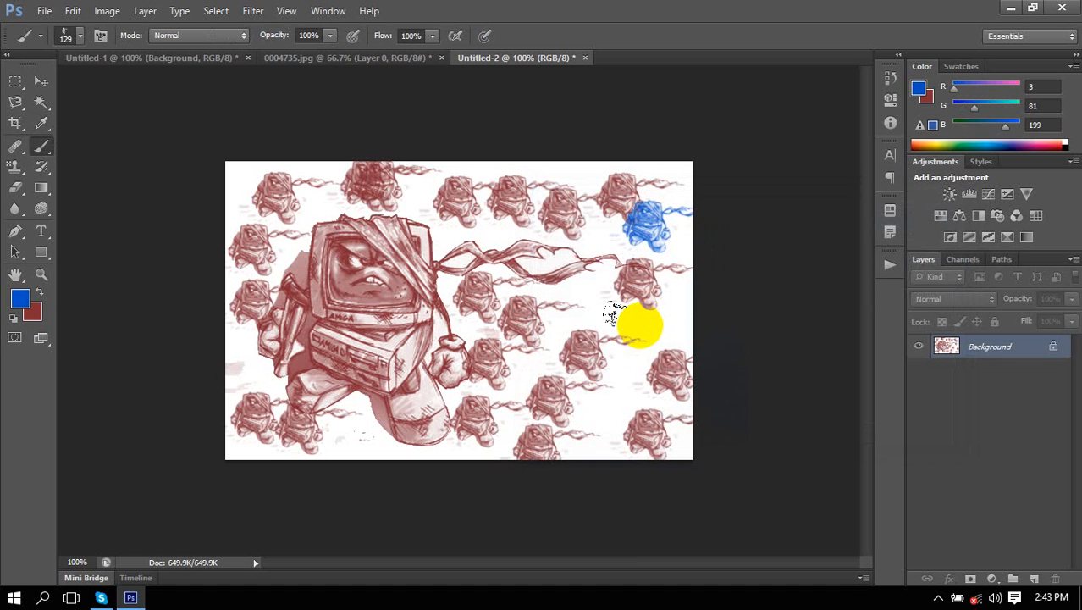
{"action": "left_click", "coordinate": [641, 325]}
{"action": "left_click", "coordinate": [581, 316]}
{"action": "left_click", "coordinate": [613, 243]}
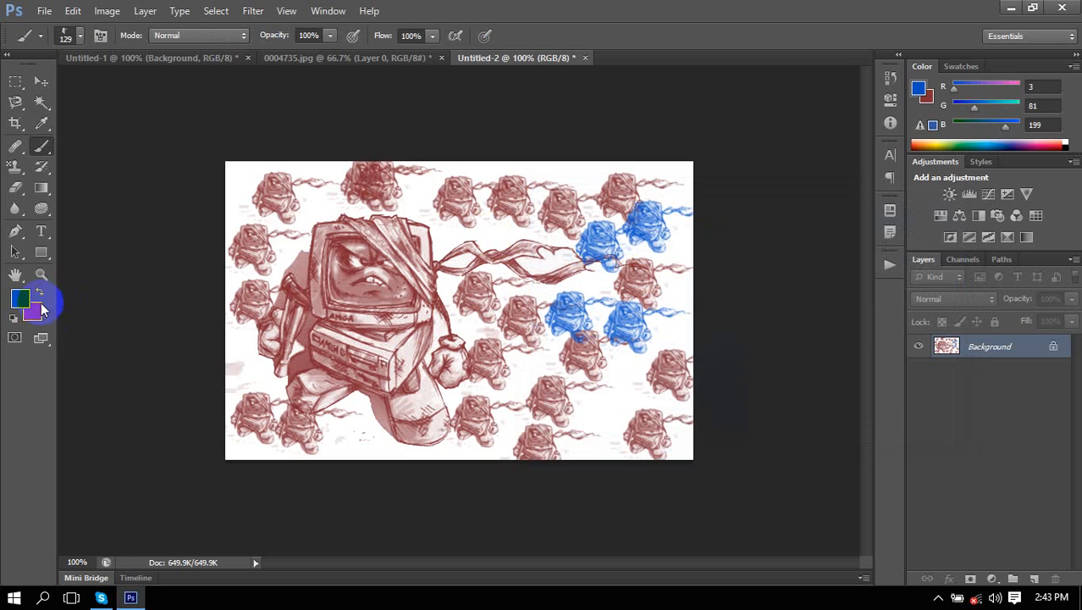
{"action": "left_click", "coordinate": [301, 216]}
{"action": "left_click", "coordinate": [332, 197]}
{"action": "left_click", "coordinate": [436, 218]}
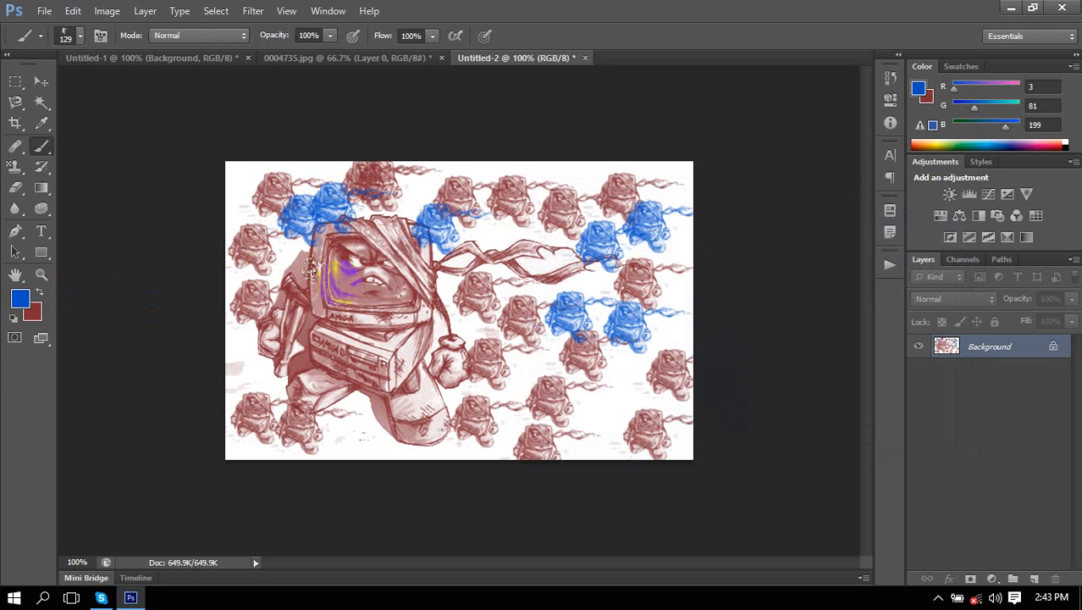
{"action": "left_click", "coordinate": [254, 346]}
{"action": "left_click", "coordinate": [340, 415]}
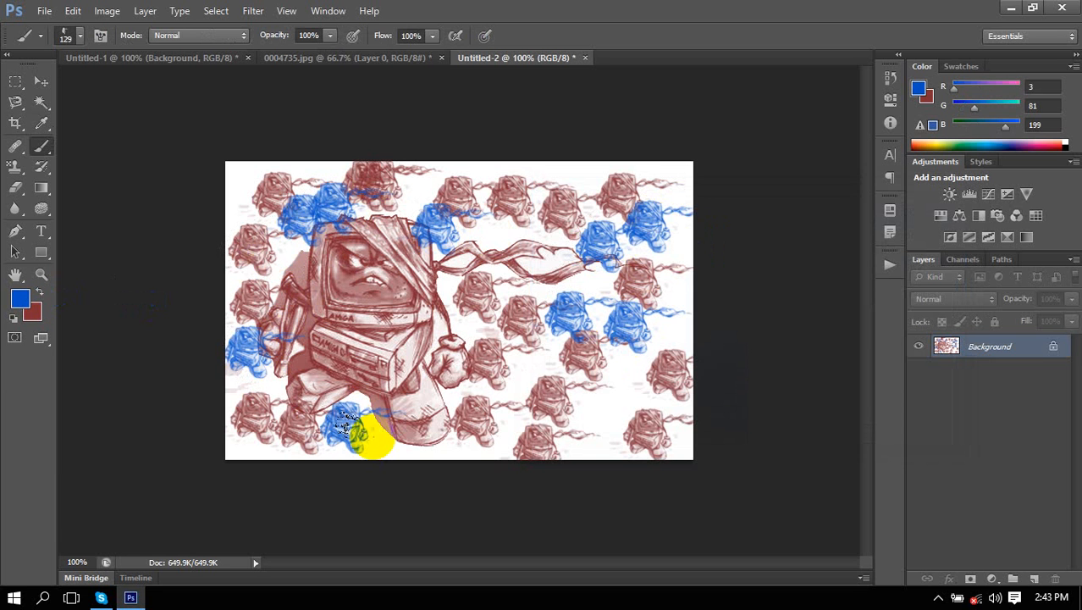
Switch the colour back to red, stamp three red robots, then go to 0004735.jpg.
{"action": "left_click", "coordinate": [20, 298]}
{"action": "left_click_drag", "start_coordinate": [762, 307], "coordinate": [758, 225]}
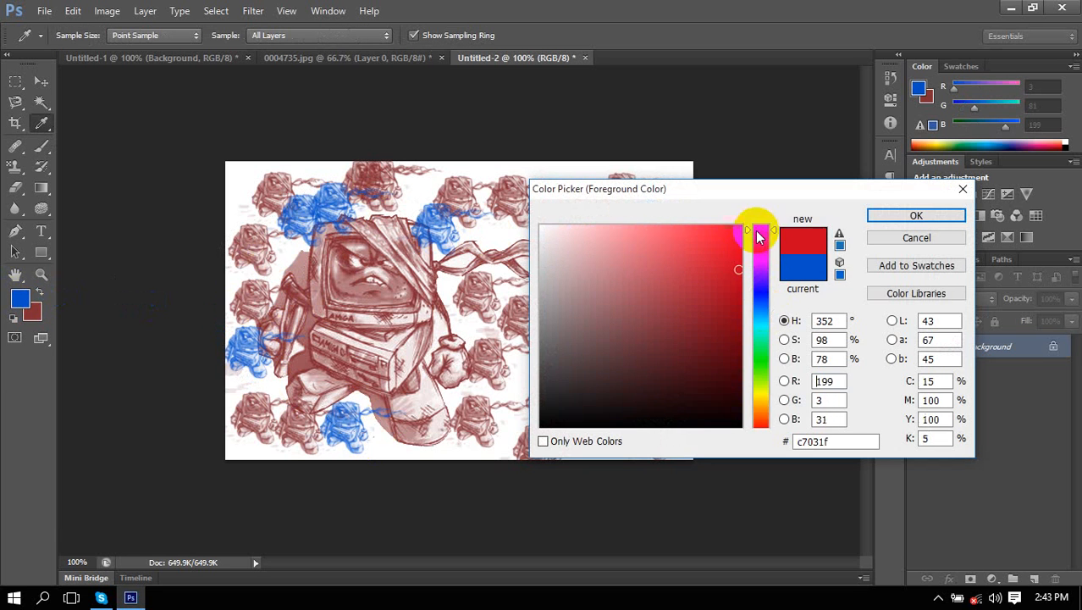
{"action": "left_click", "coordinate": [916, 216]}
{"action": "key", "text": "b"}
{"action": "left_click", "coordinate": [536, 301]}
{"action": "left_click", "coordinate": [559, 242]}
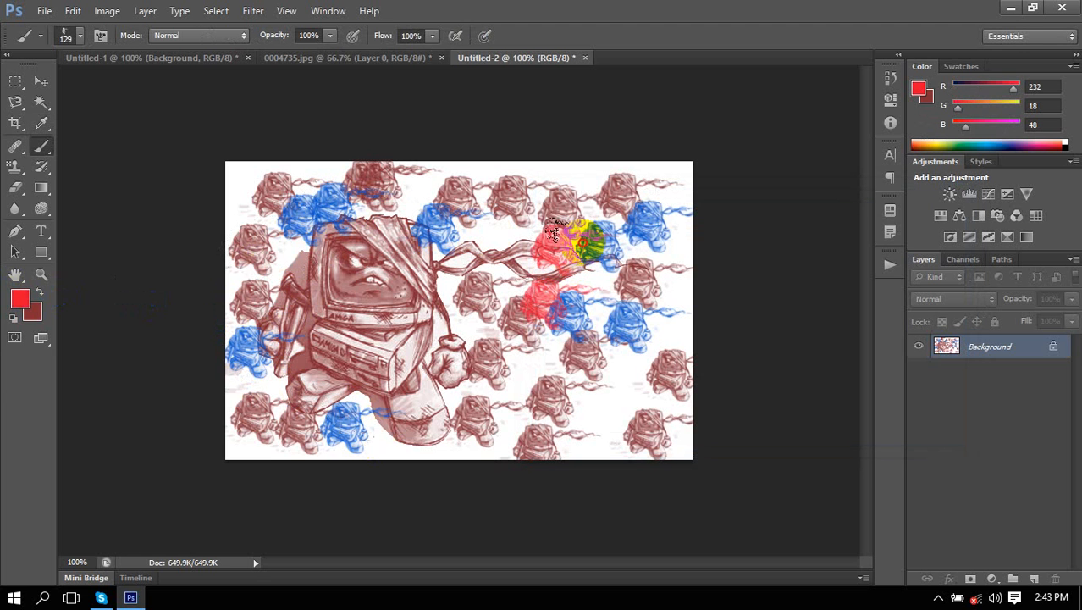
{"action": "left_click", "coordinate": [603, 333]}
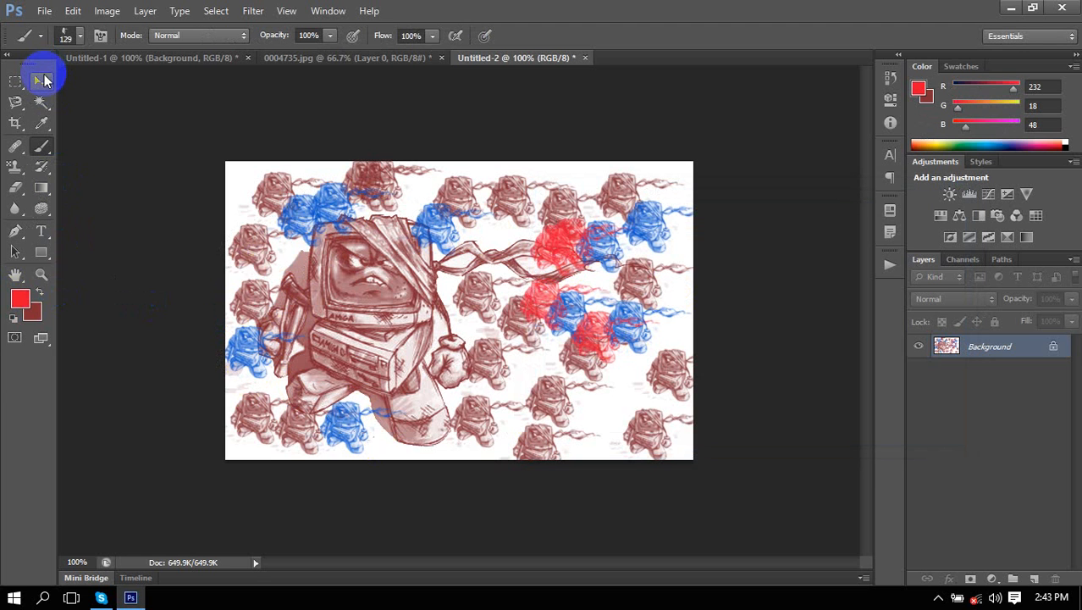
{"action": "right_click", "coordinate": [44, 149]}
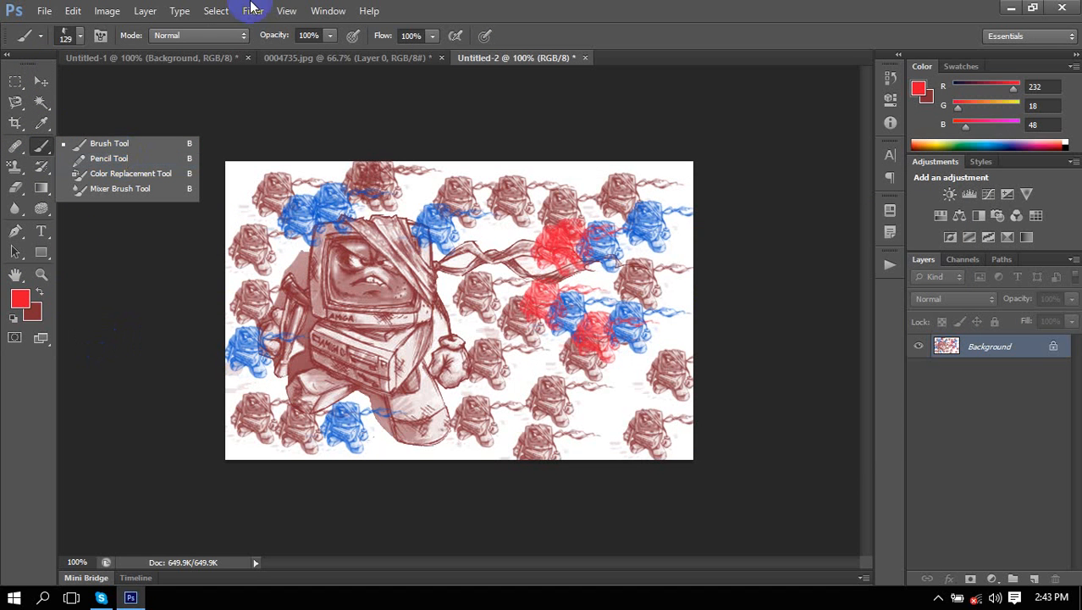
{"action": "left_click", "coordinate": [353, 58]}
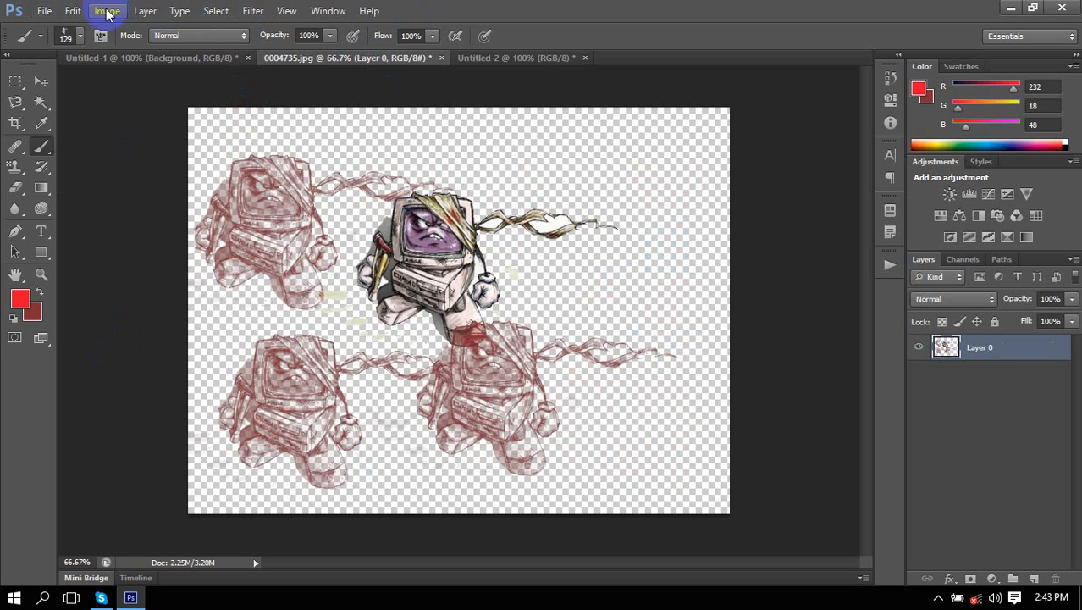
{"action": "left_click", "coordinate": [71, 10]}
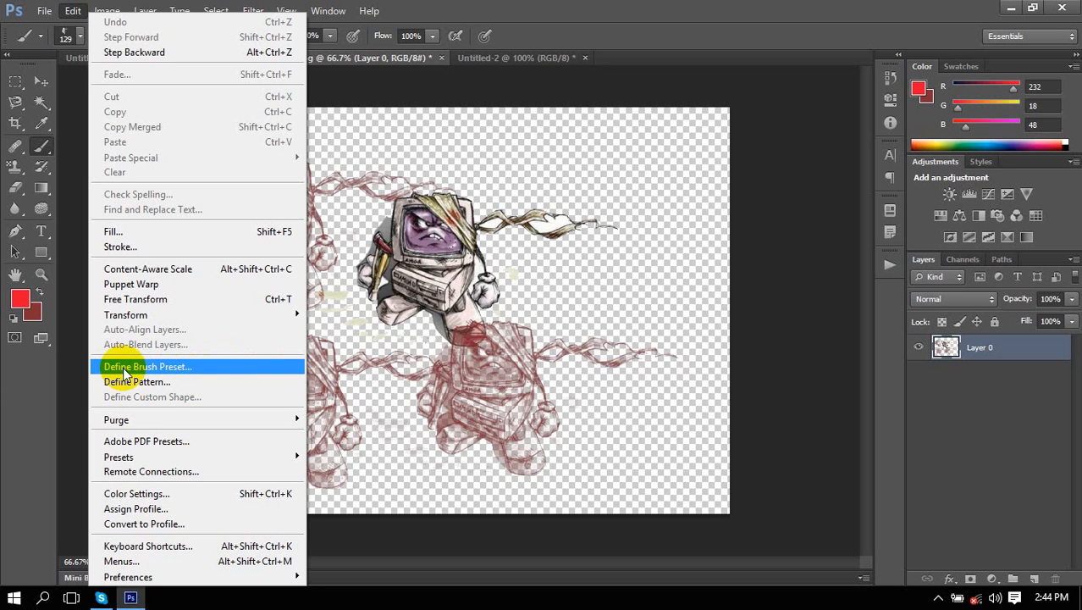
{"action": "left_click", "coordinate": [169, 367]}
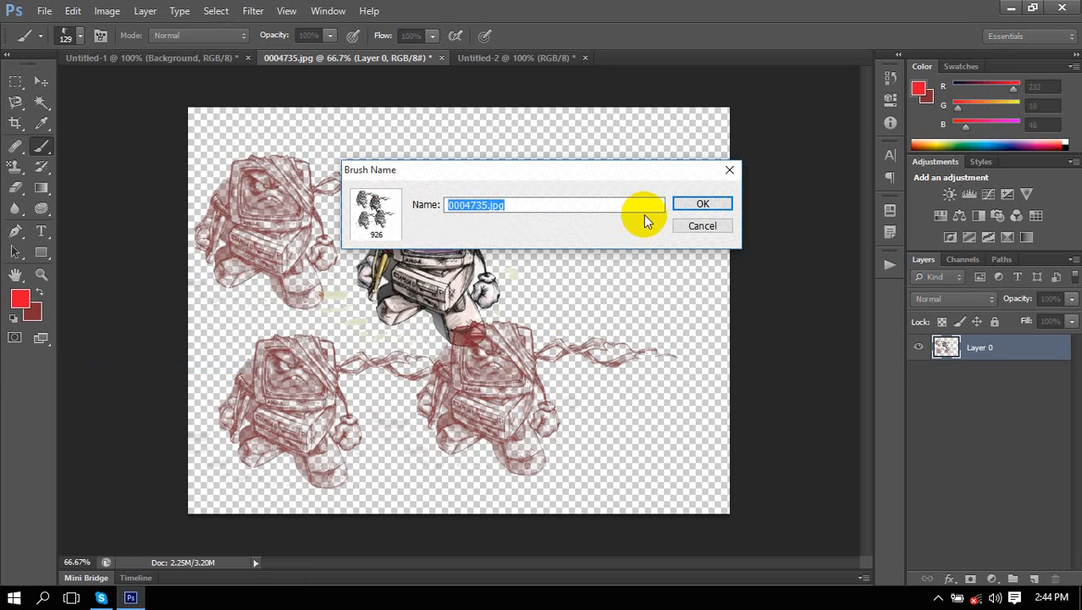
{"action": "left_click", "coordinate": [722, 228]}
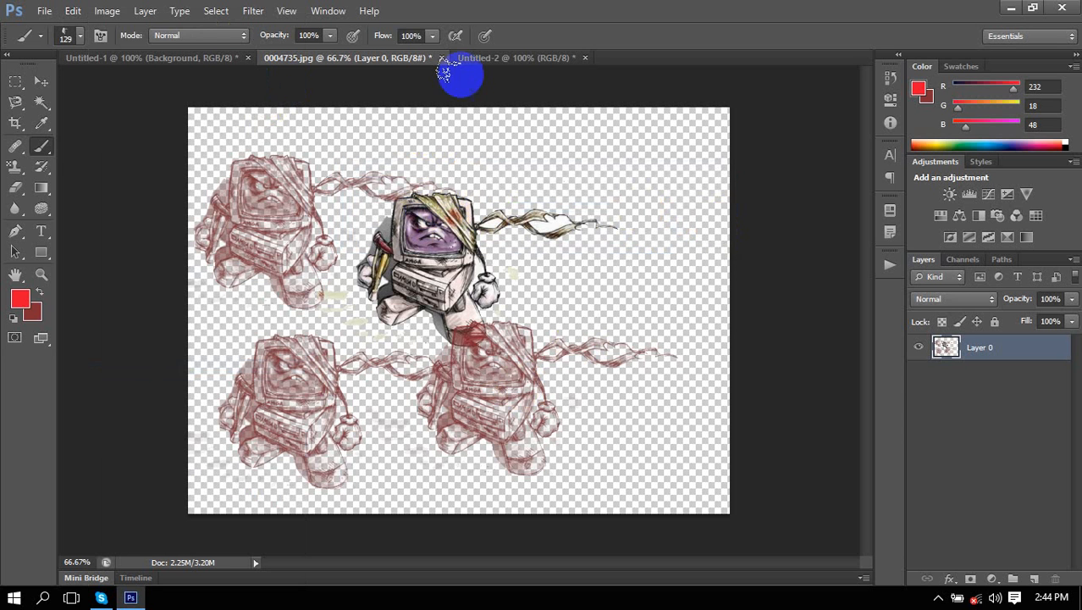
Move the robot artwork right and down with the Move tool.
{"action": "left_click", "coordinate": [40, 81]}
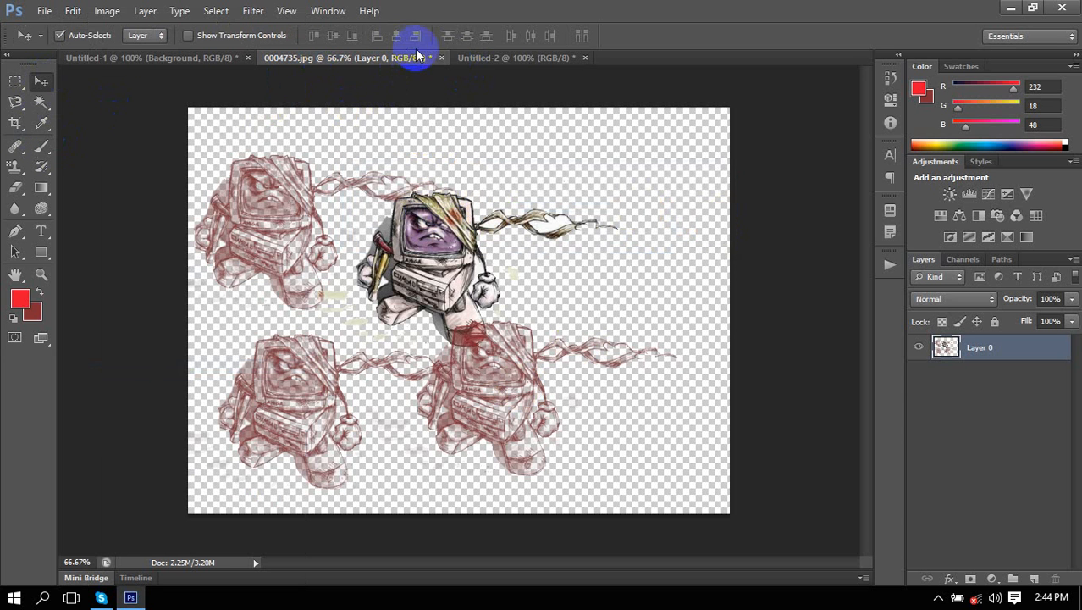
{"action": "left_click", "coordinate": [498, 58]}
{"action": "left_click", "coordinate": [369, 59]}
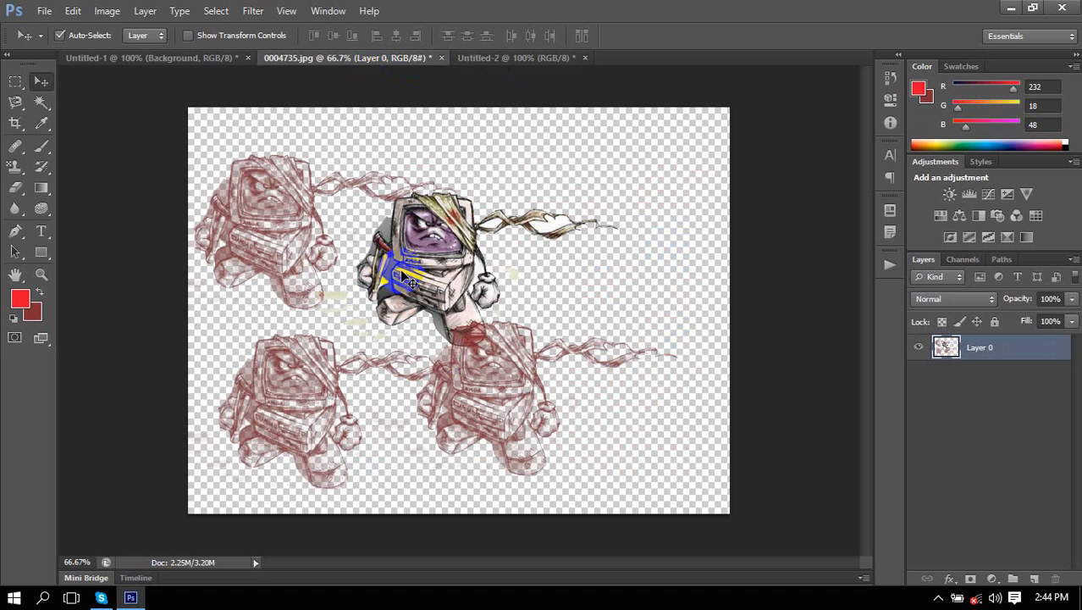
{"action": "left_click_drag", "start_coordinate": [399, 269], "coordinate": [482, 236]}
{"action": "left_click", "coordinate": [183, 59]}
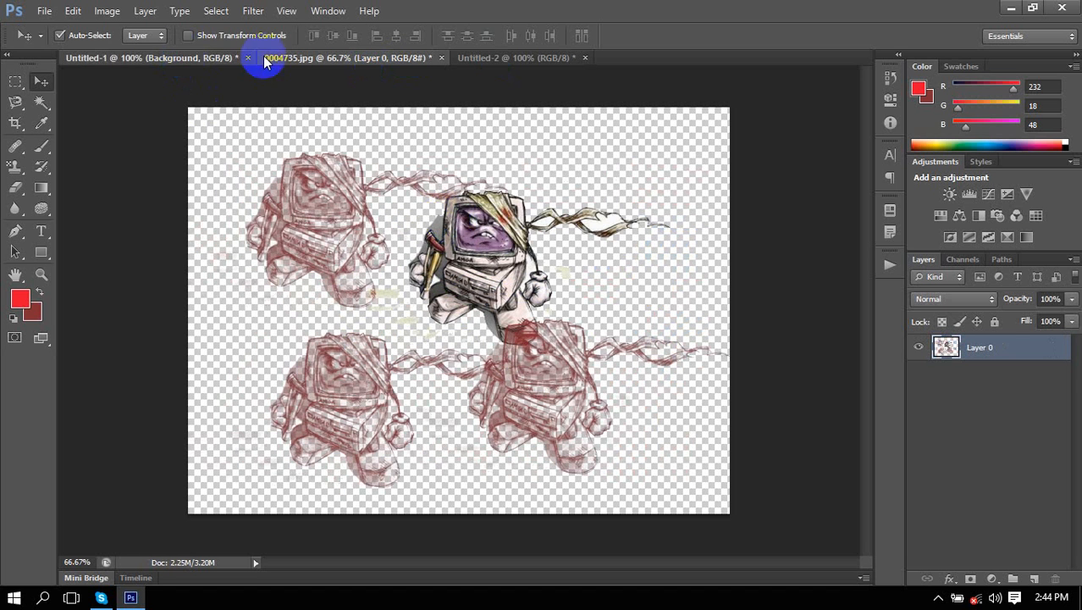
{"action": "left_click", "coordinate": [265, 59]}
Revert via History to the last Eraser state and nudge the character down-right.
{"action": "left_click", "coordinate": [901, 79]}
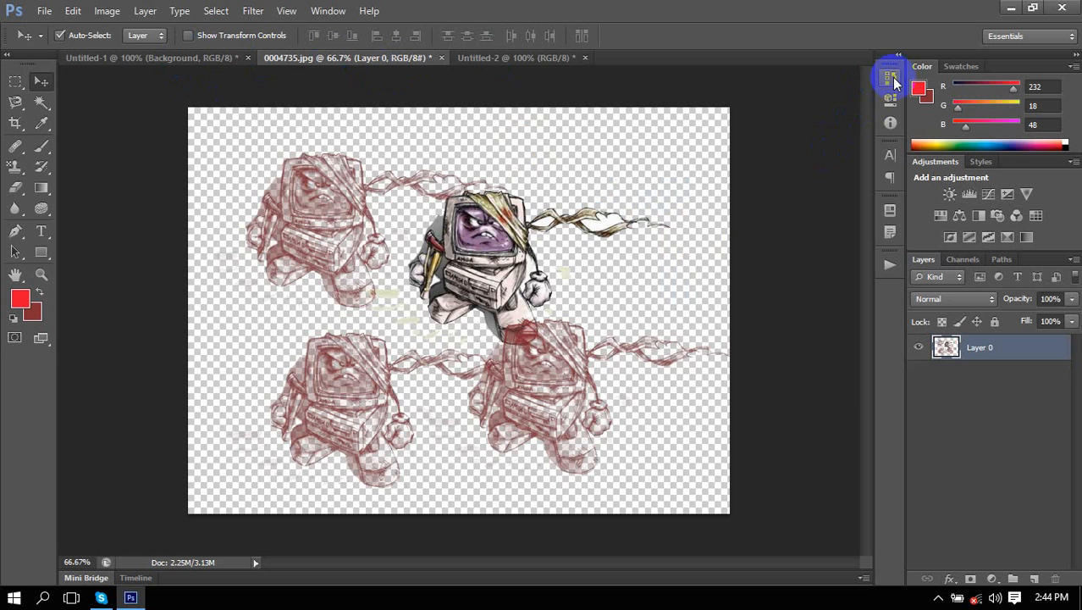
{"action": "scroll", "coordinate": [809, 158], "scroll_direction": "up", "scroll_amount": 5}
{"action": "left_click", "coordinate": [800, 85]}
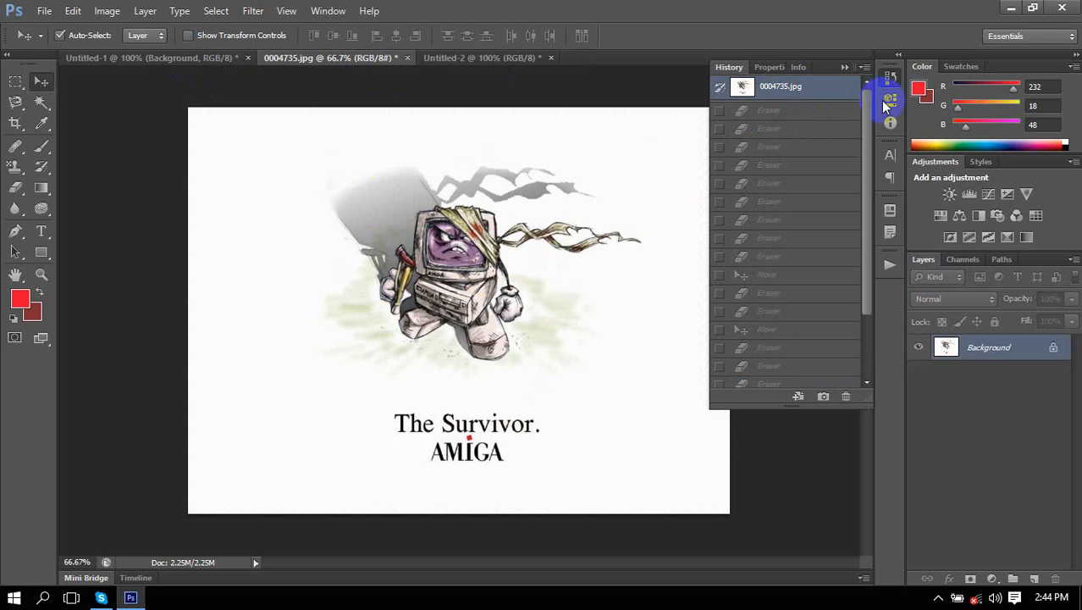
{"action": "scroll", "coordinate": [796, 279], "scroll_direction": "down", "scroll_amount": 2}
{"action": "left_click", "coordinate": [762, 268]}
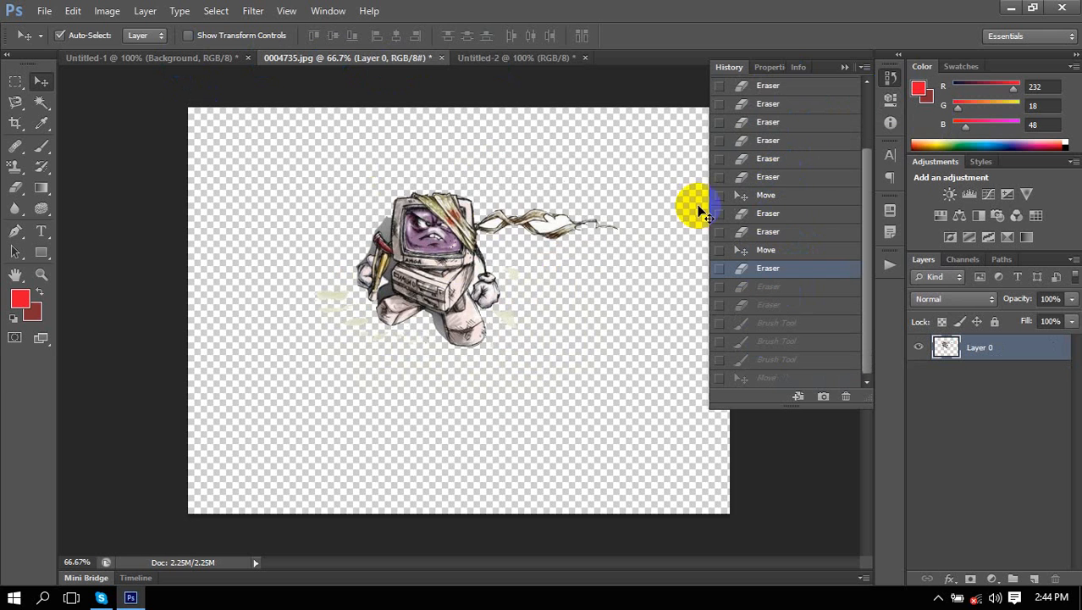
{"action": "left_click_drag", "start_coordinate": [455, 245], "coordinate": [483, 264]}
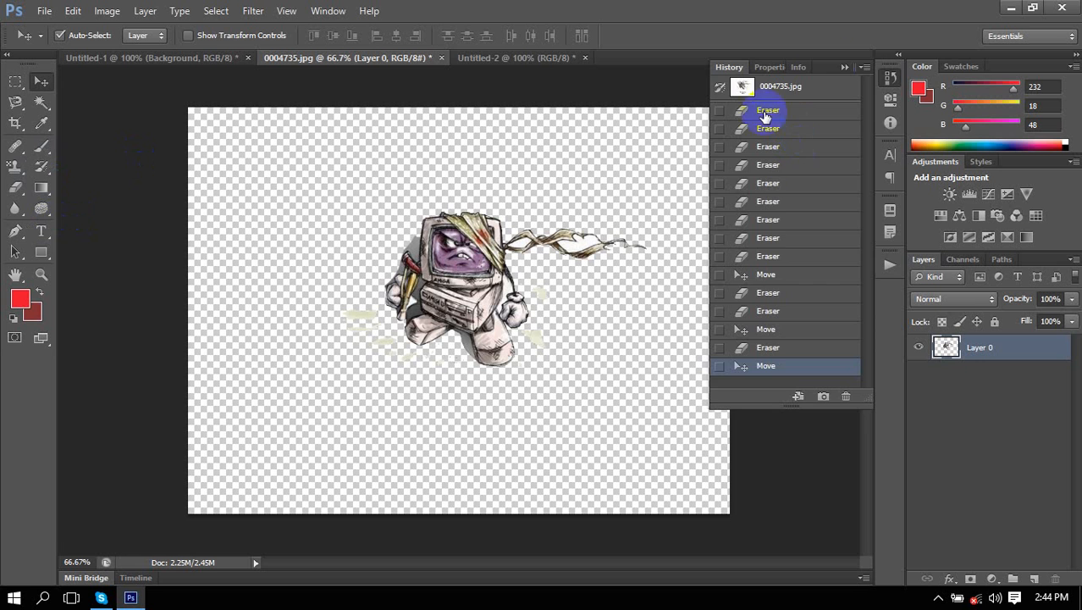
{"action": "left_click", "coordinate": [845, 67]}
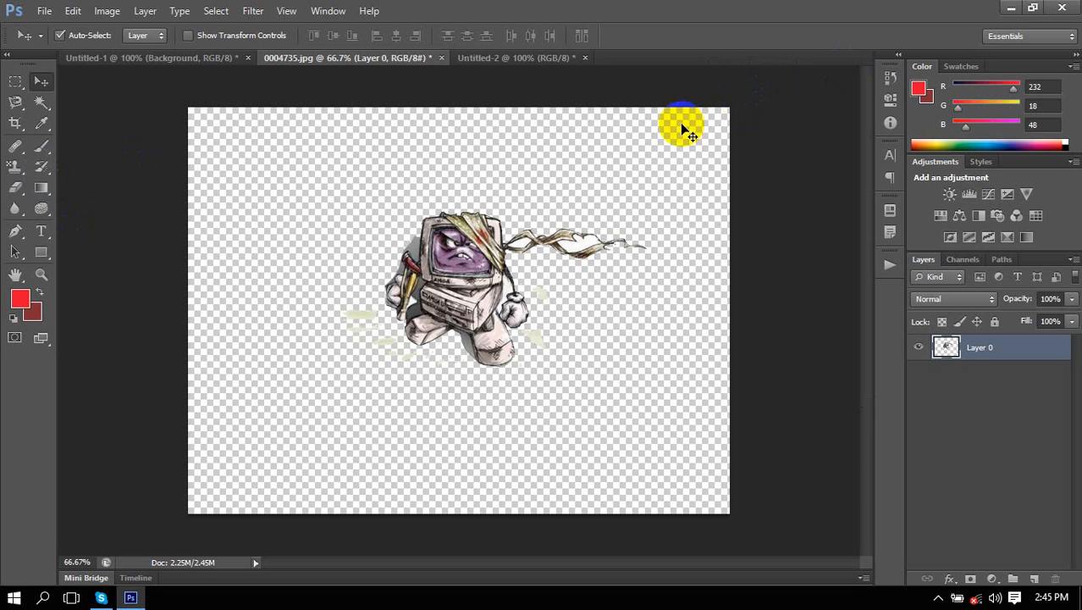
{"action": "left_click", "coordinate": [42, 145]}
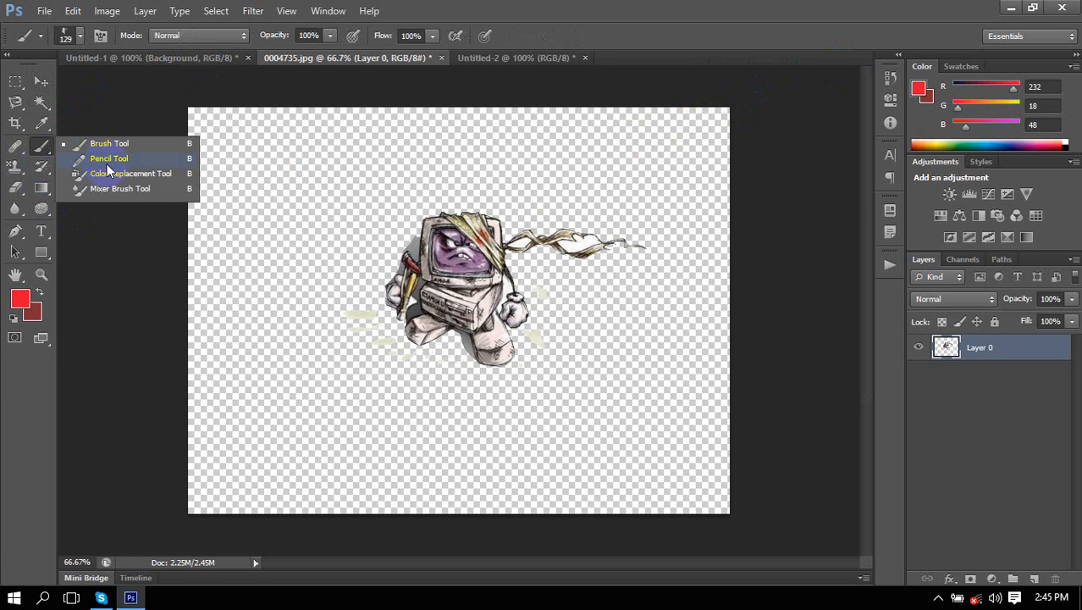
With the Pencil, create a new 590×376 canvas and draw three thick red strokes.
{"action": "left_click", "coordinate": [108, 160]}
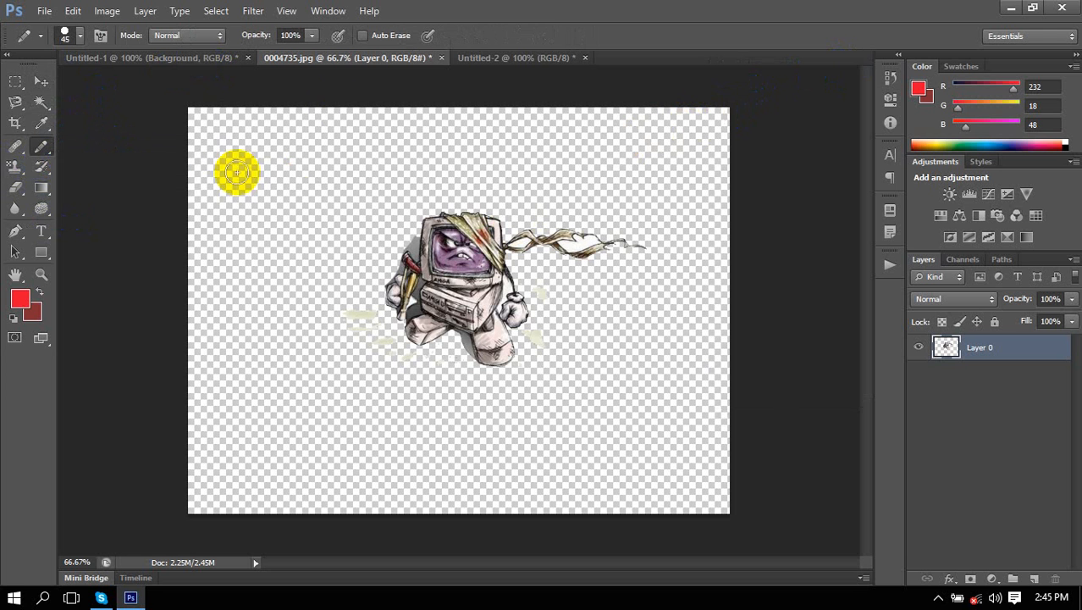
{"action": "left_click", "coordinate": [483, 59]}
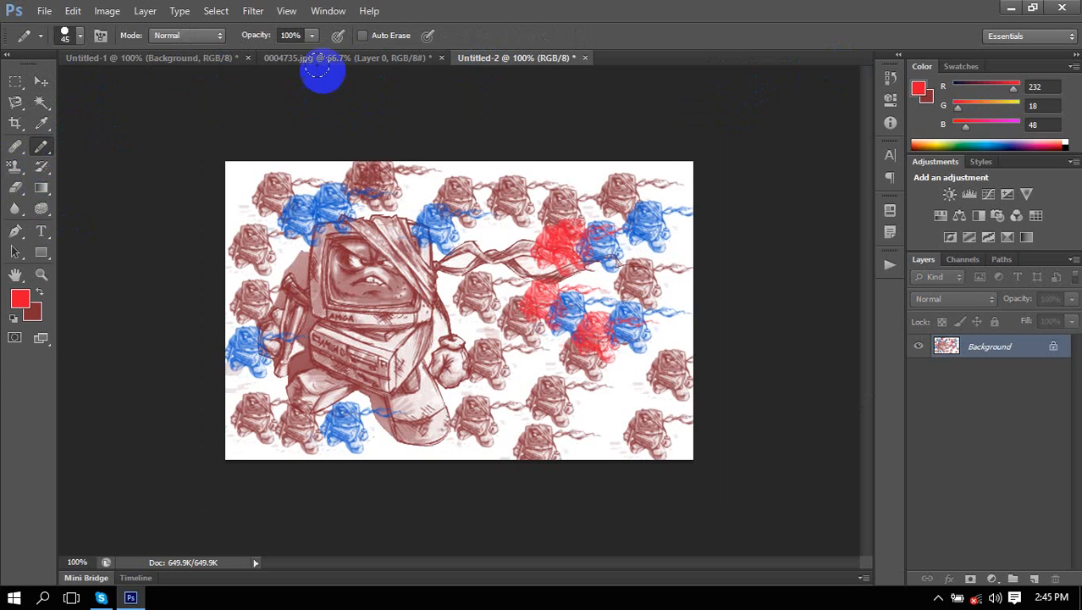
{"action": "key", "text": "ctrl+n"}
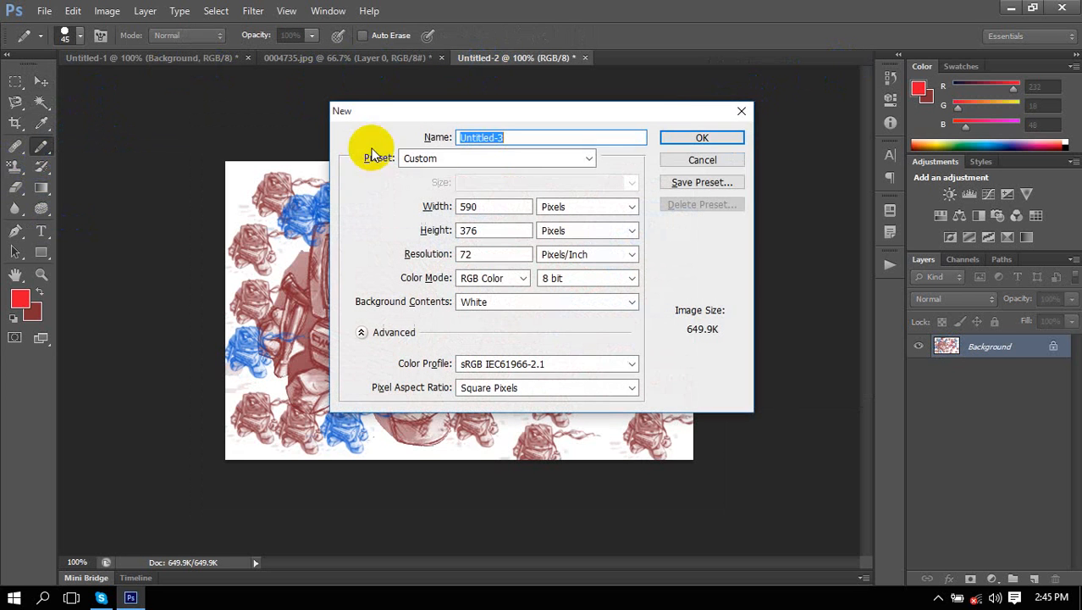
{"action": "key", "text": "Return"}
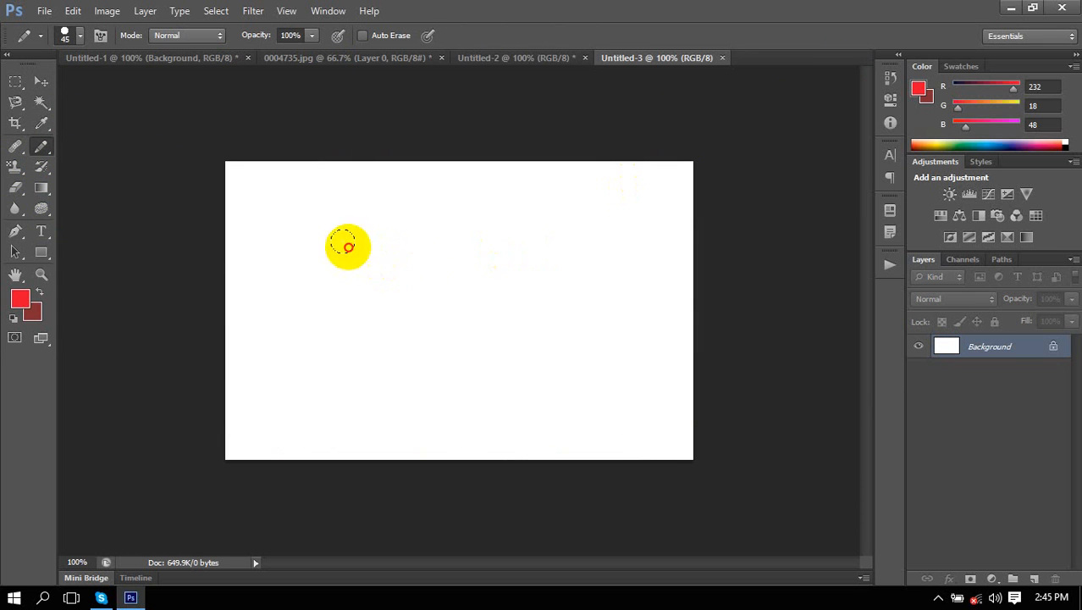
{"action": "left_click_drag", "start_coordinate": [348, 246], "coordinate": [525, 278]}
{"action": "left_click_drag", "start_coordinate": [535, 222], "coordinate": [630, 275]}
{"action": "left_click_drag", "start_coordinate": [387, 335], "coordinate": [625, 372]}
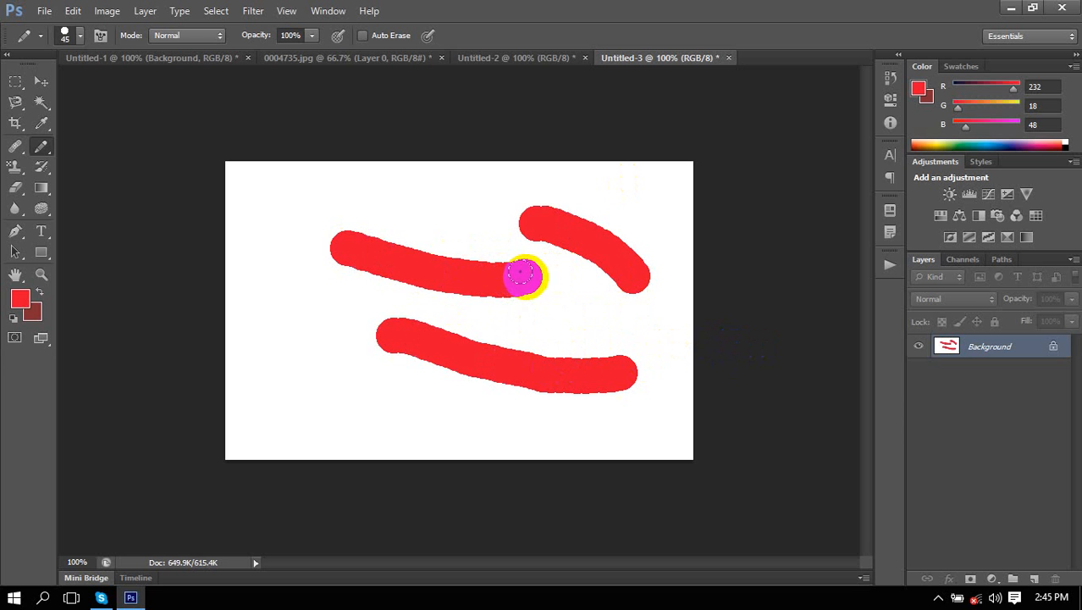
Set the foreground colour to blue R20 G143 B174 (#148fae).
{"action": "left_click", "coordinate": [20, 305]}
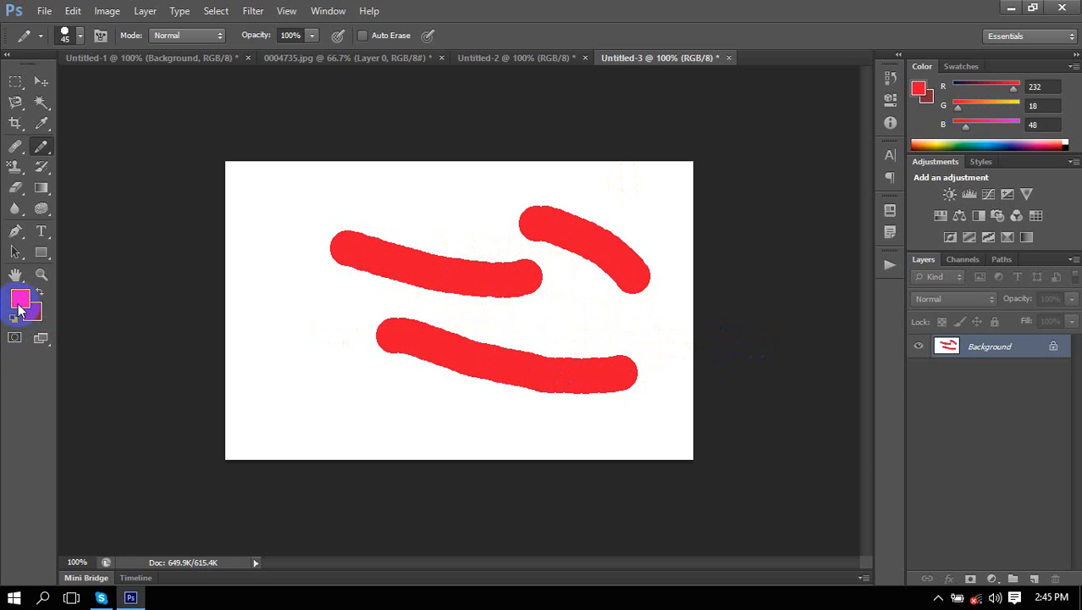
{"action": "left_click", "coordinate": [21, 304]}
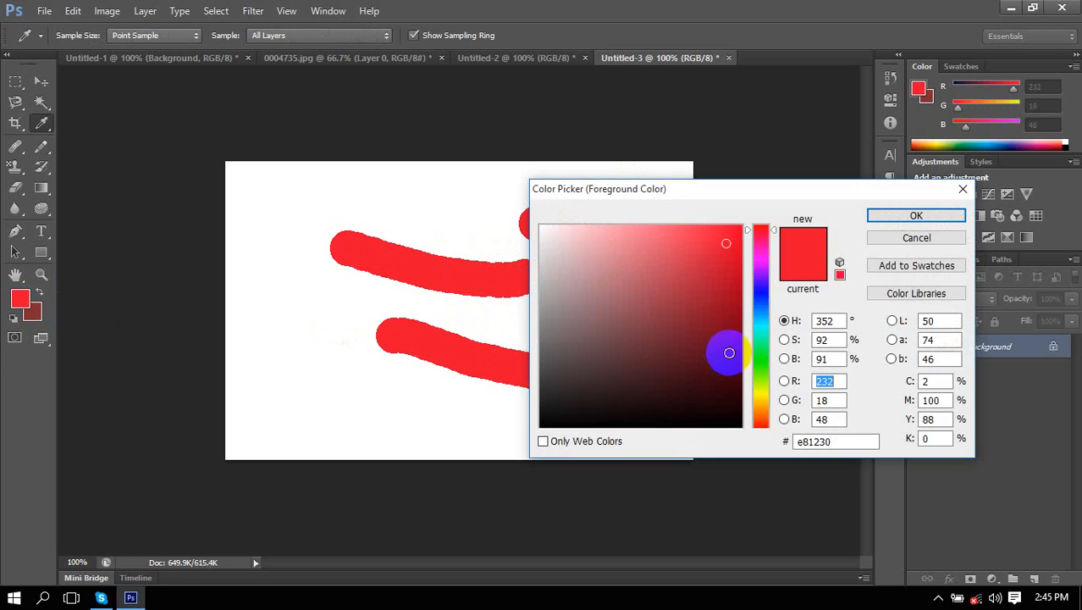
{"action": "left_click", "coordinate": [765, 320]}
{"action": "left_click", "coordinate": [719, 289]}
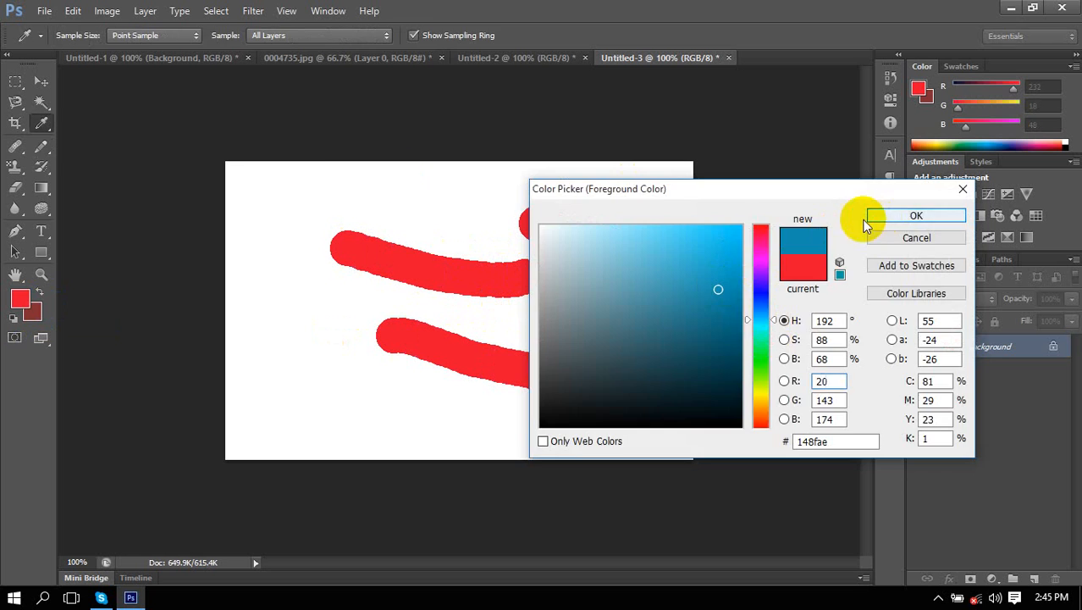
{"action": "left_click", "coordinate": [870, 214]}
Draw several blue strokes and two dots around the red strokes.
{"action": "left_click", "coordinate": [282, 181]}
{"action": "left_click_drag", "start_coordinate": [415, 188], "coordinate": [560, 188]}
{"action": "left_click_drag", "start_coordinate": [618, 193], "coordinate": [674, 372]}
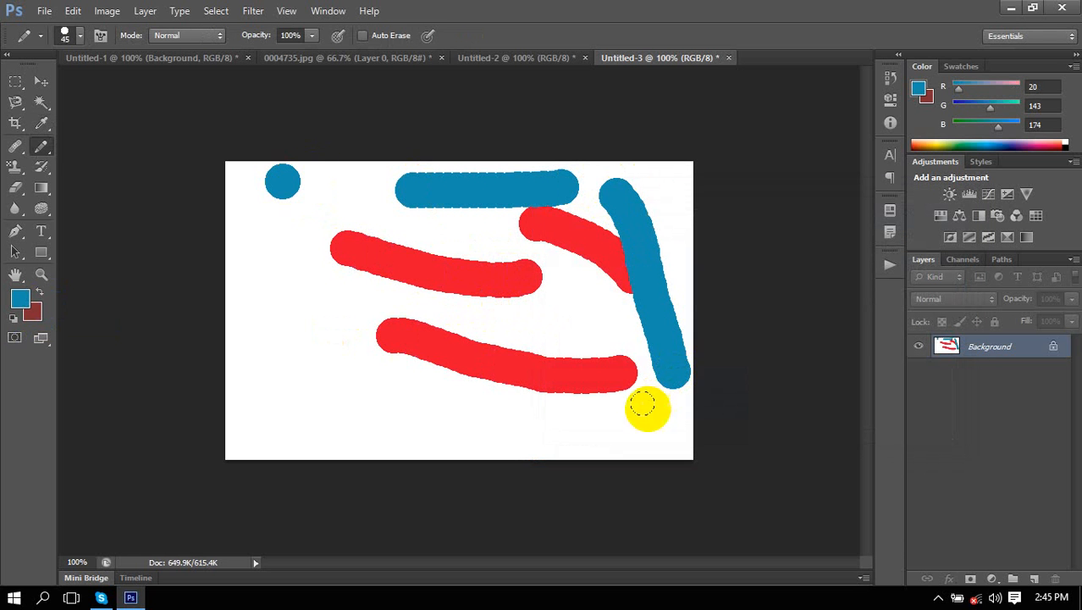
{"action": "left_click_drag", "start_coordinate": [643, 412], "coordinate": [383, 414]}
{"action": "left_click", "coordinate": [323, 356]}
{"action": "mouse_move", "coordinate": [326, 287]}
{"action": "left_mouse_down"}
{"action": "mouse_move", "coordinate": [303, 323]}
{"action": "mouse_move", "coordinate": [315, 348]}
{"action": "left_mouse_up"}
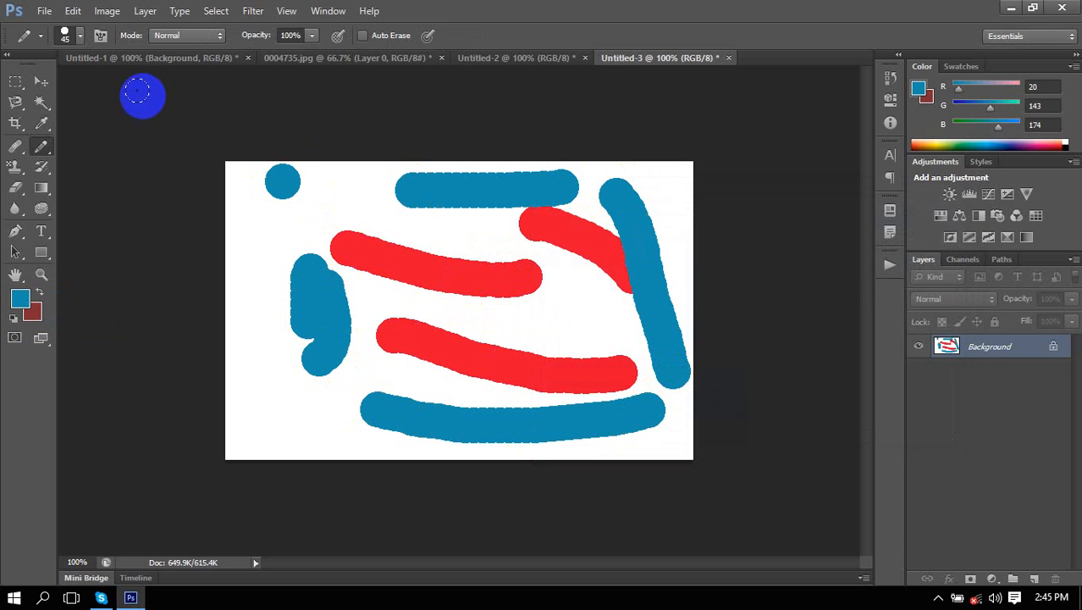
Set the pencil blend mode to Darker Color and paint two blue strokes at the upper left.
{"action": "left_click", "coordinate": [79, 36]}
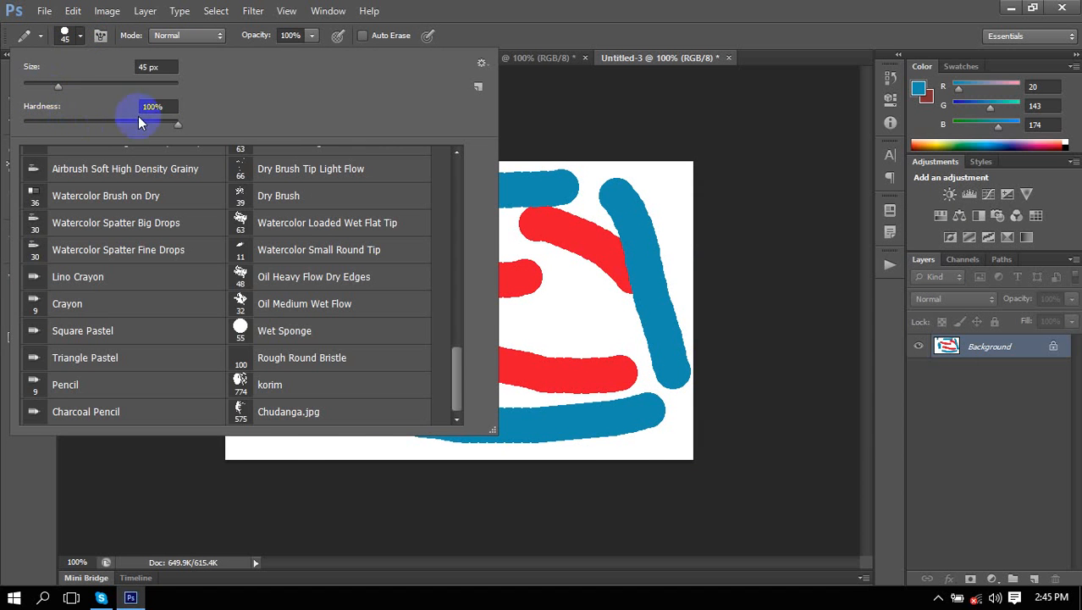
{"action": "left_click", "coordinate": [80, 35]}
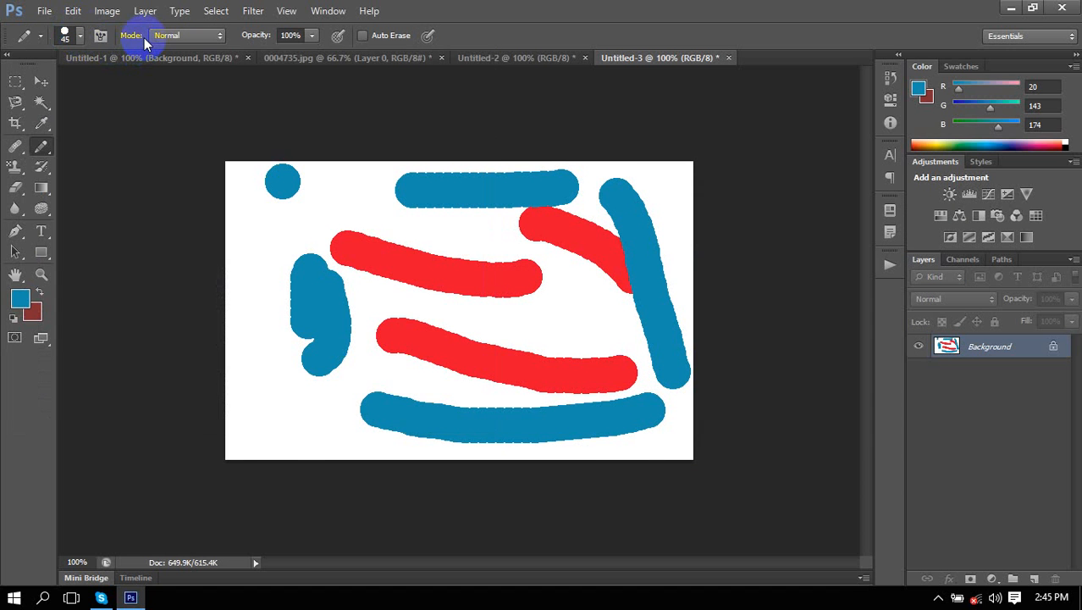
{"action": "left_click", "coordinate": [217, 35]}
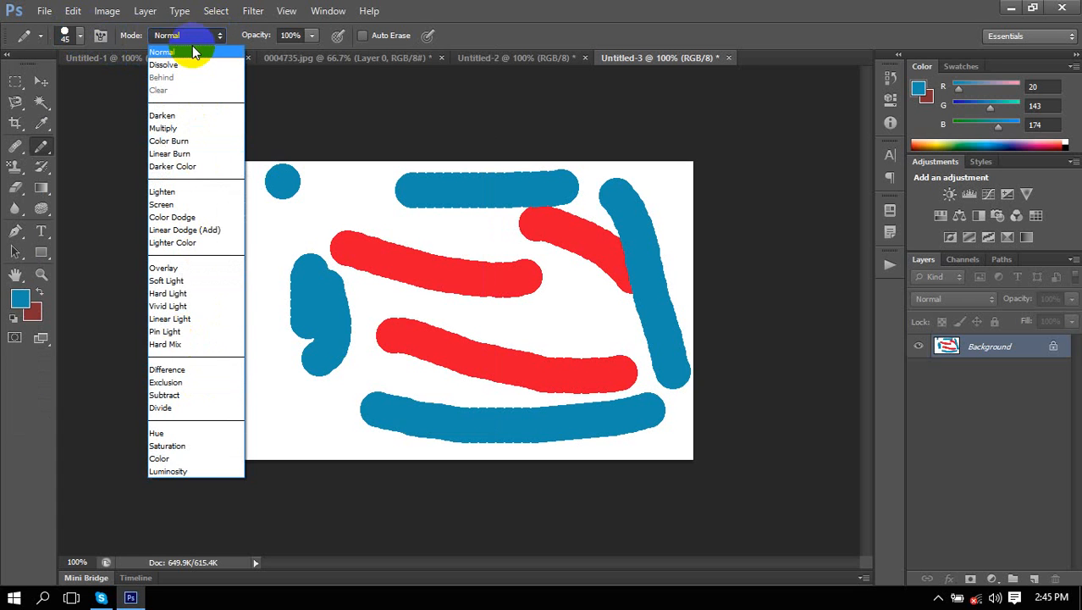
{"action": "left_click", "coordinate": [172, 166]}
{"action": "left_click_drag", "start_coordinate": [260, 193], "coordinate": [292, 222]}
{"action": "mouse_move", "coordinate": [355, 188]}
{"action": "left_mouse_down"}
{"action": "mouse_move", "coordinate": [379, 229]}
{"action": "mouse_move", "coordinate": [433, 209]}
{"action": "left_mouse_up"}
Switch the pencil blend mode back to Normal.
{"action": "left_click", "coordinate": [184, 35]}
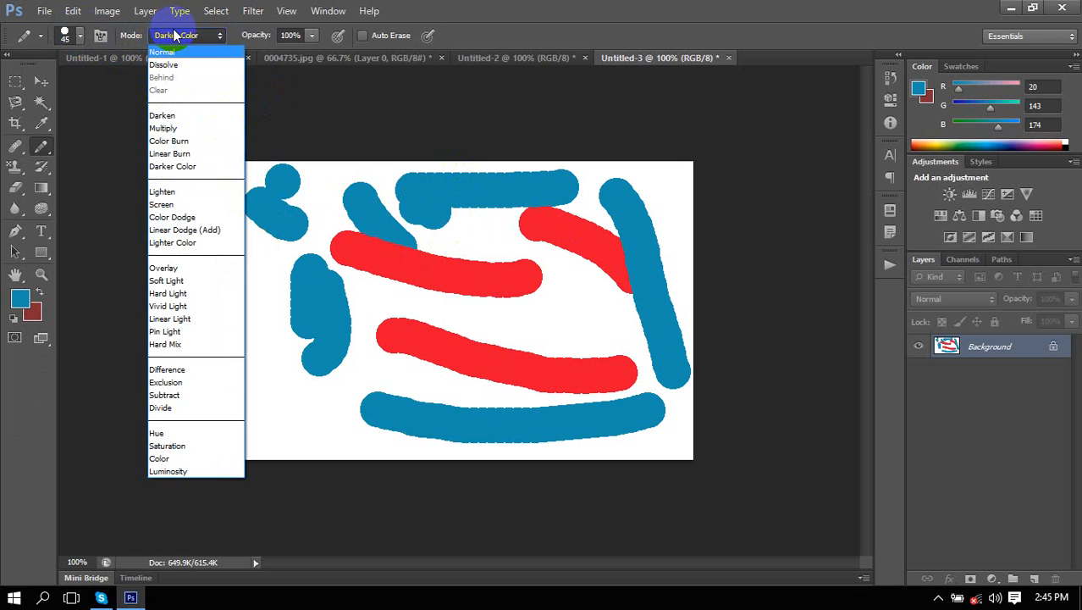
{"action": "left_click", "coordinate": [211, 36]}
{"action": "left_click", "coordinate": [212, 36]}
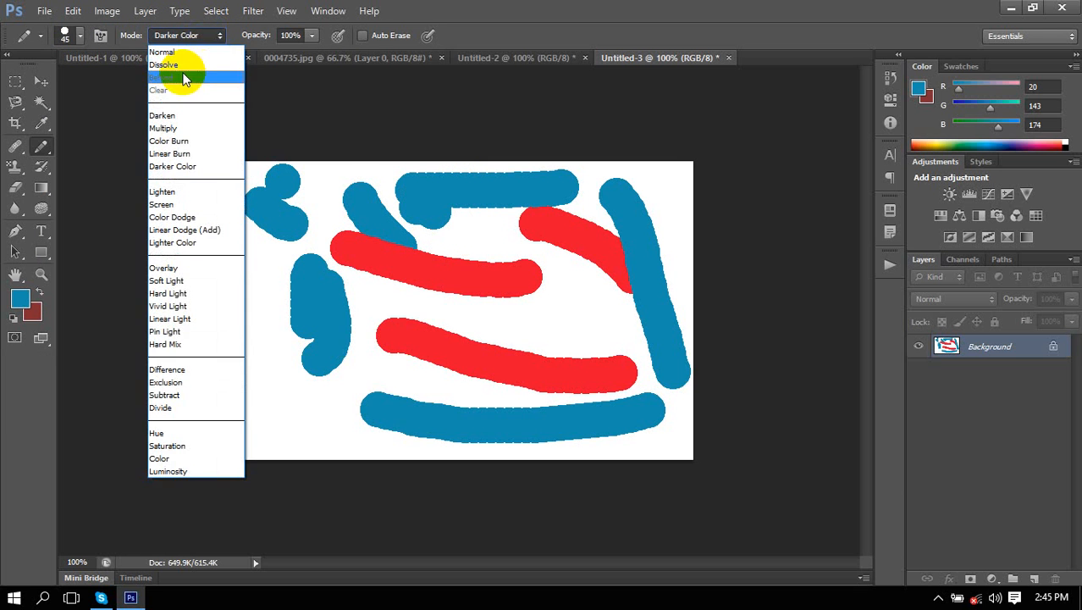
{"action": "left_click", "coordinate": [165, 51]}
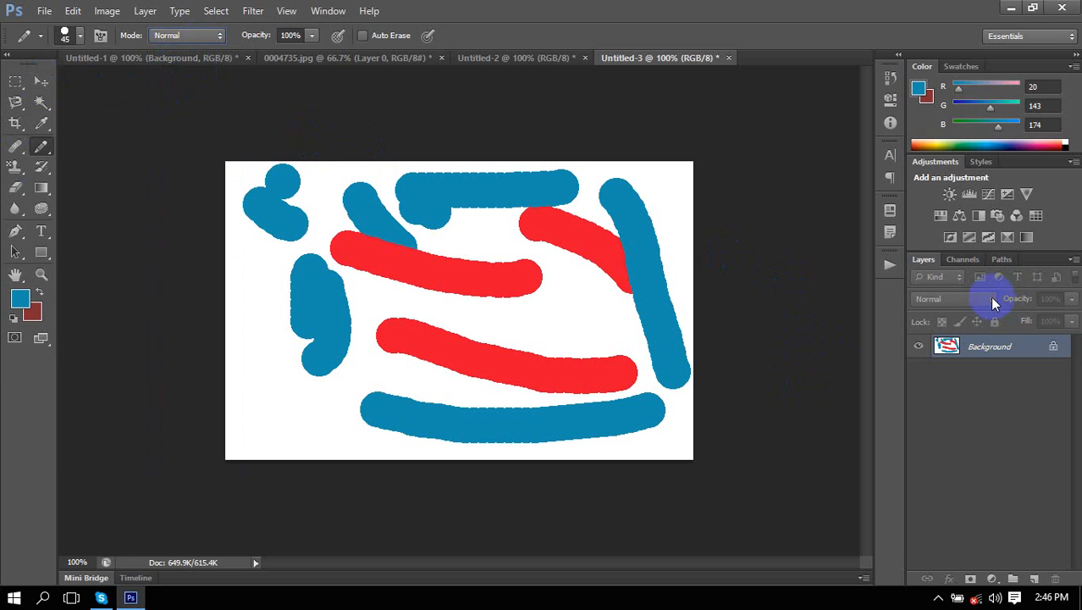
{"action": "double_click", "coordinate": [974, 346]}
{"action": "left_click", "coordinate": [636, 183]}
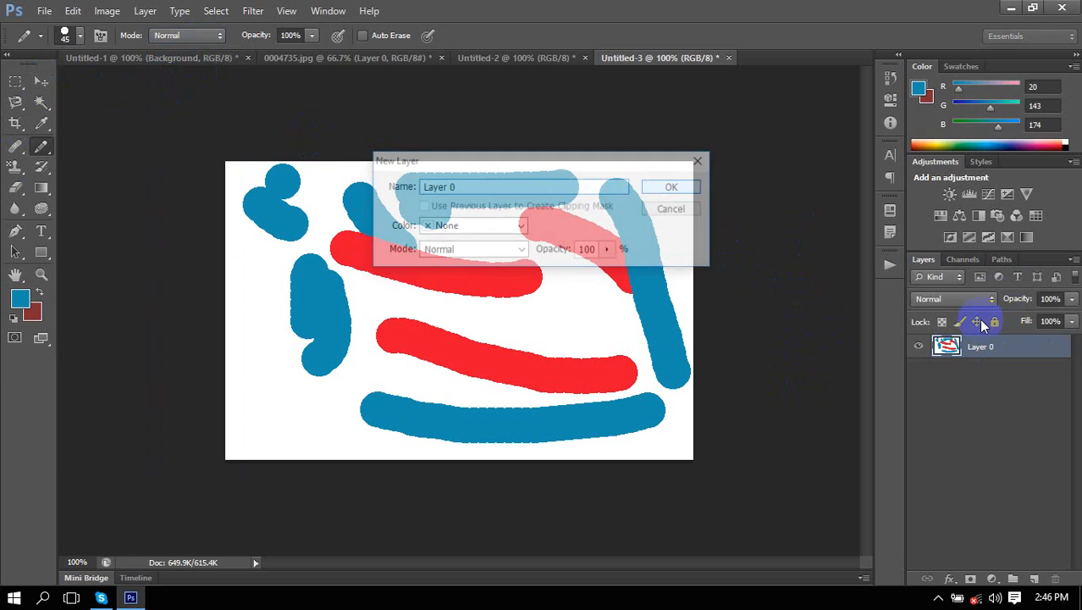
{"action": "left_click", "coordinate": [968, 300]}
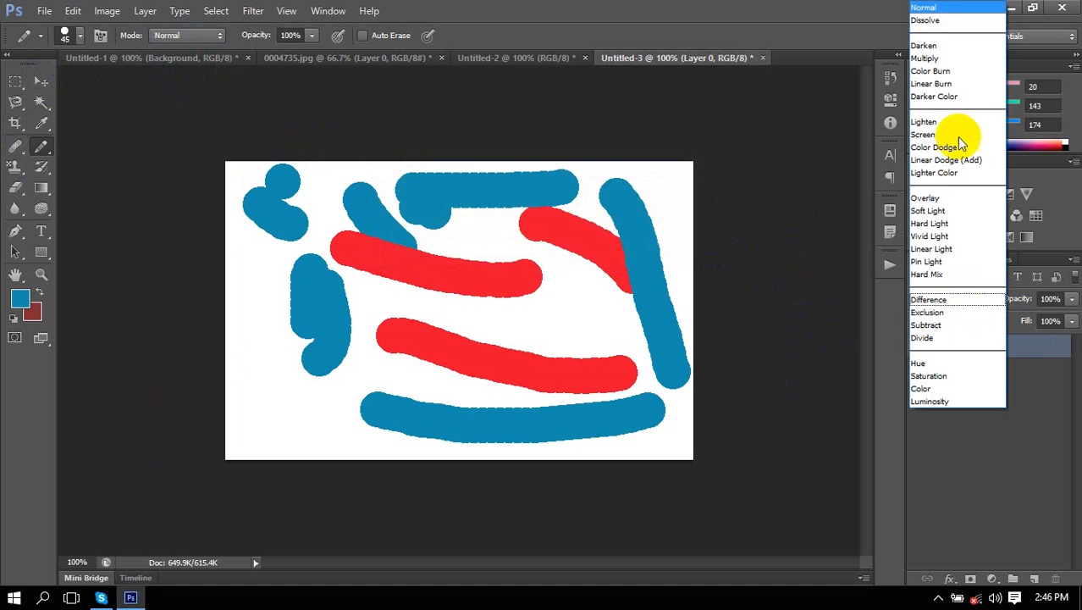
{"action": "left_click", "coordinate": [1032, 433]}
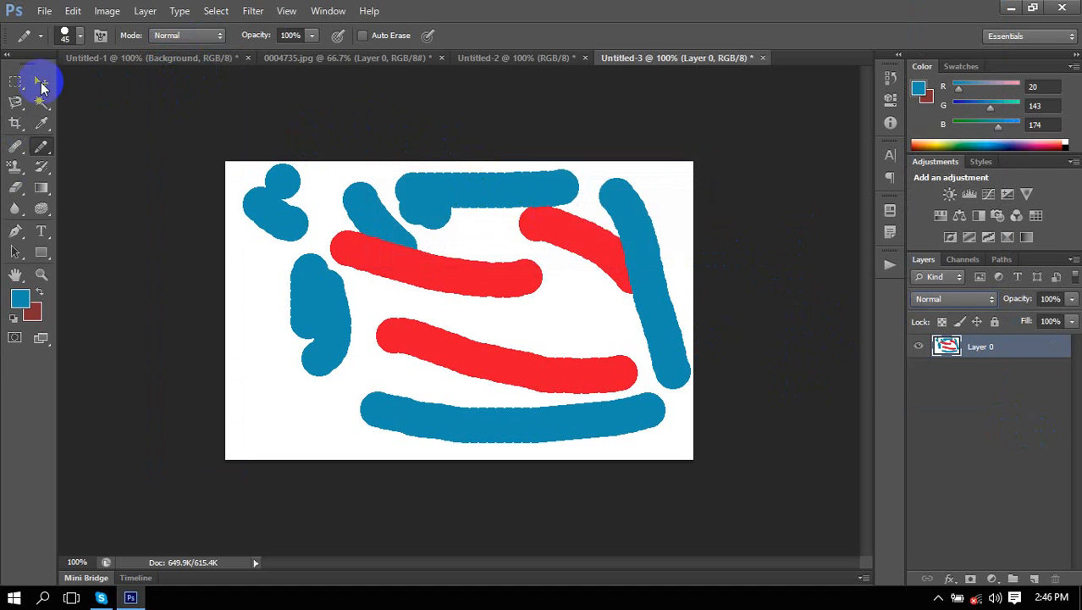
{"action": "right_click", "coordinate": [44, 145]}
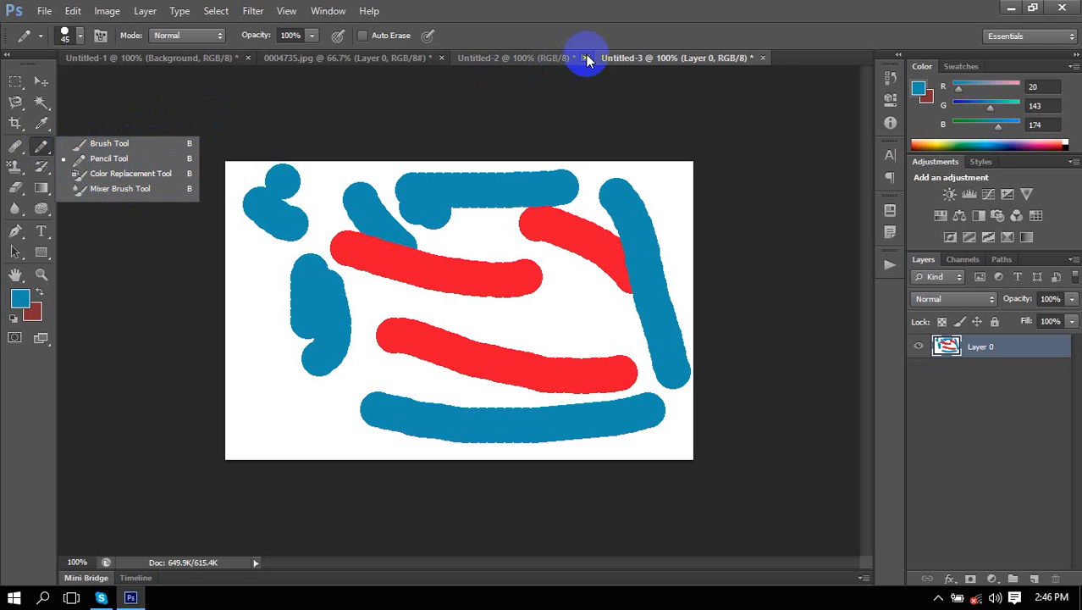
Close Untitled-3, Untitled-2 and 0004735.jpg without saving.
{"action": "left_click", "coordinate": [631, 167]}
{"action": "key", "text": "ctrl+w"}
{"action": "left_click", "coordinate": [551, 237]}
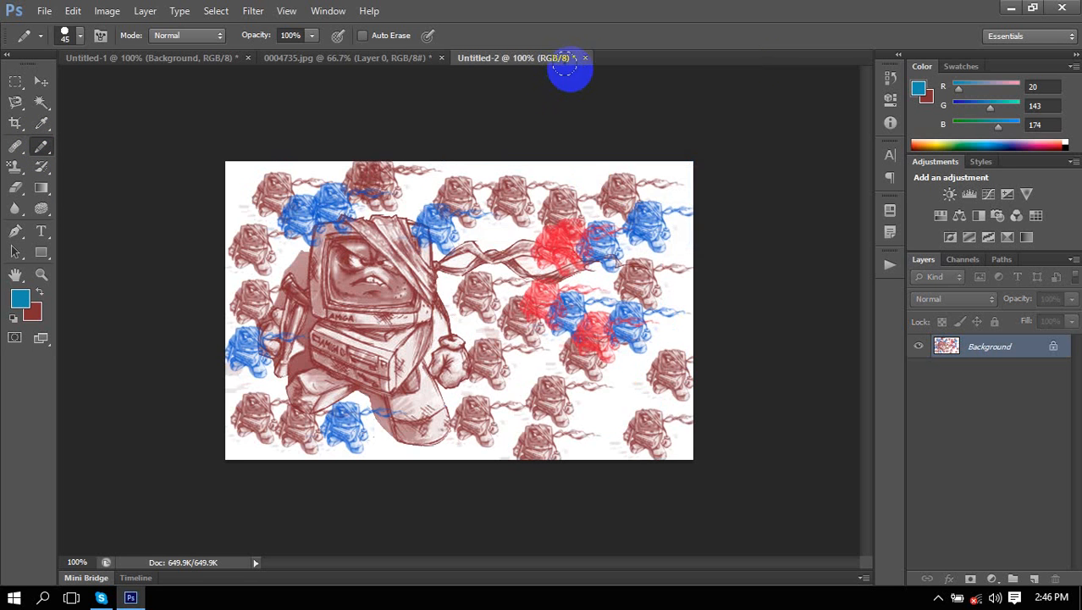
{"action": "left_click", "coordinate": [583, 58]}
{"action": "left_click", "coordinate": [550, 236]}
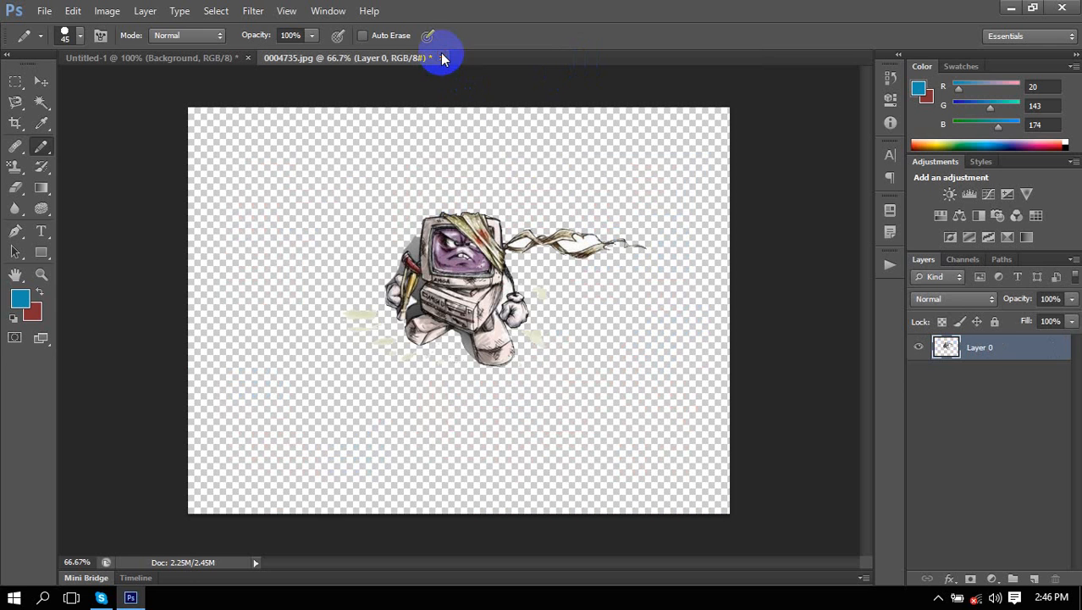
{"action": "left_click", "coordinate": [439, 58]}
{"action": "left_click", "coordinate": [550, 237]}
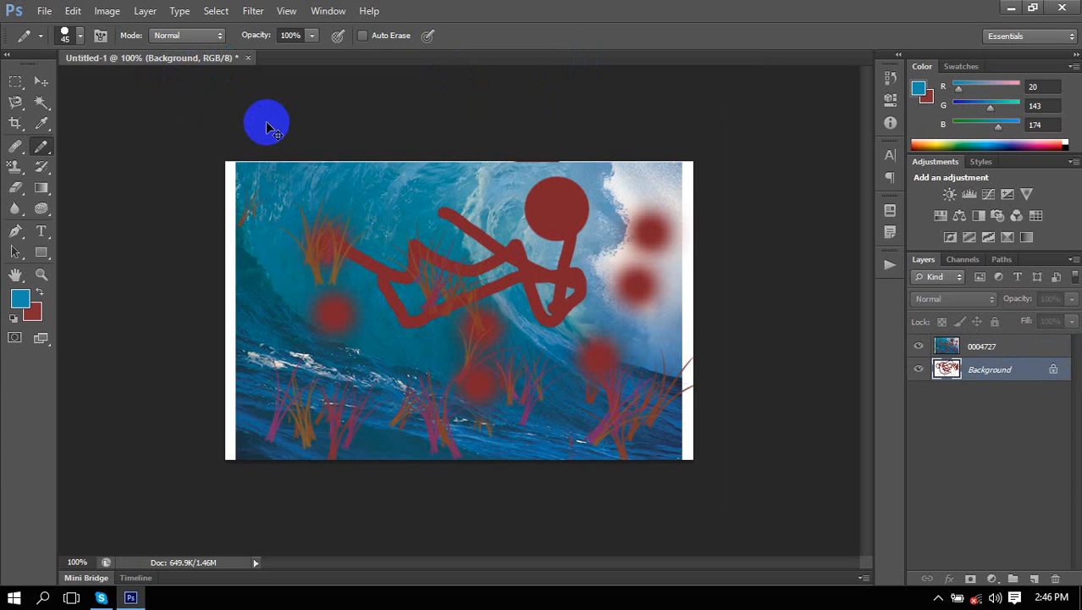
Create a new blank document with default settings and select the History Brush.
{"action": "key", "text": "ctrl+n"}
{"action": "key", "text": "Return"}
{"action": "left_click", "coordinate": [41, 166]}
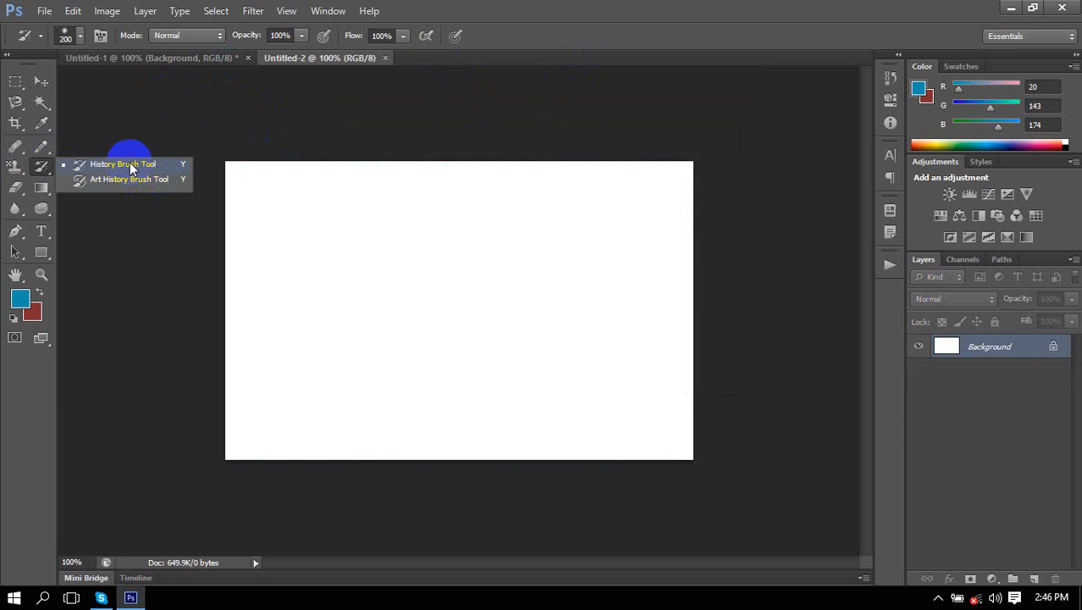
{"action": "right_click", "coordinate": [41, 170]}
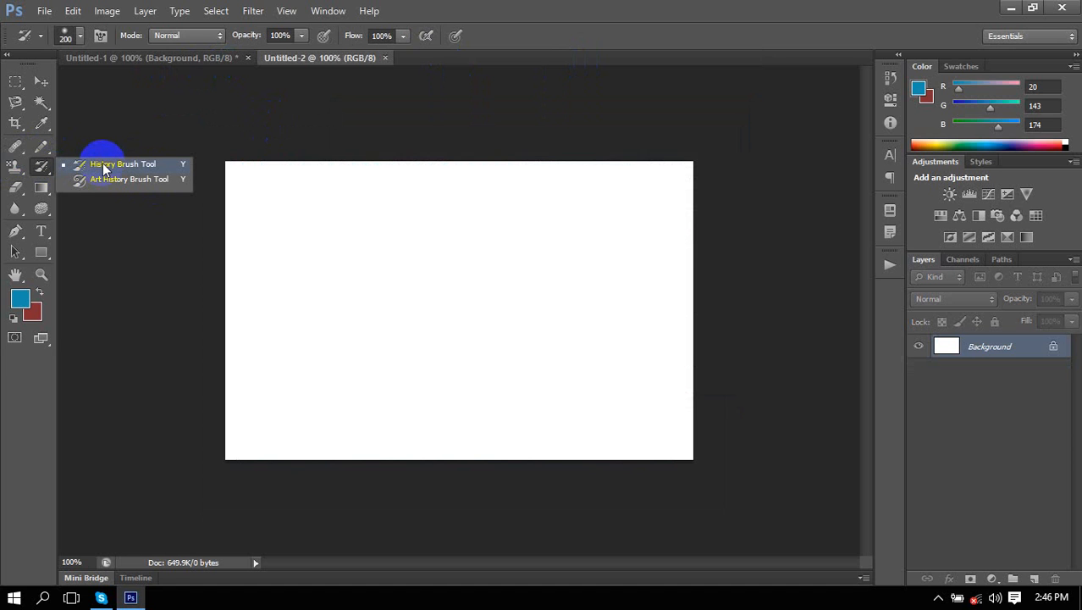
Shrink the History Brush to 100 px, return to Untitled-1 and select layer 0004727.
{"action": "left_click", "coordinate": [131, 163]}
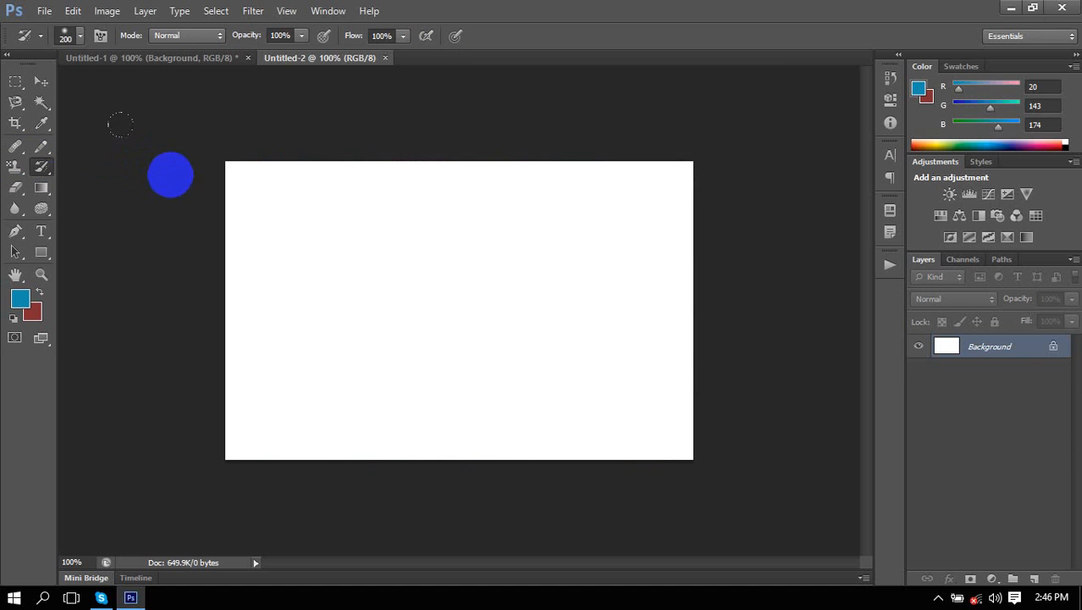
{"action": "key", "text": "bracketleft"}
{"action": "key", "text": "bracketleft"}
{"action": "key", "text": "bracketleft"}
{"action": "key", "text": "bracketleft"}
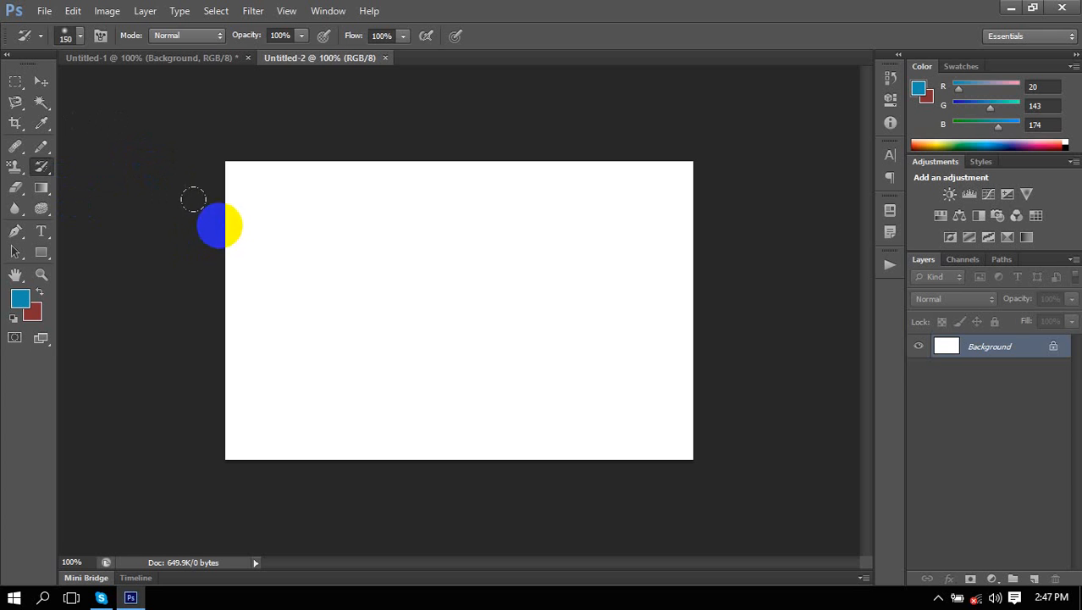
{"action": "left_click", "coordinate": [171, 61]}
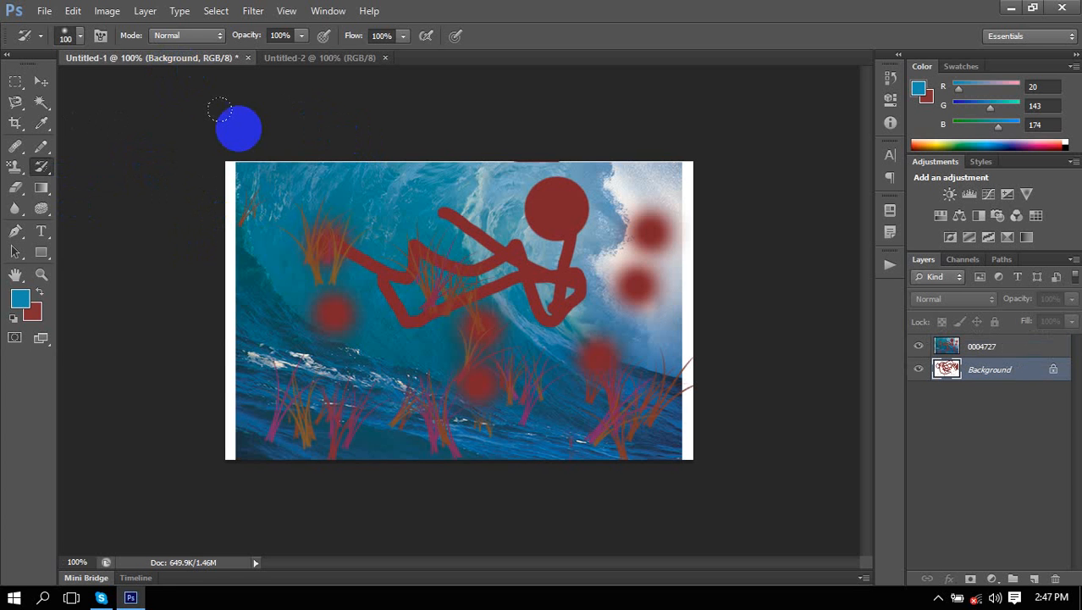
{"action": "right_click", "coordinate": [47, 167]}
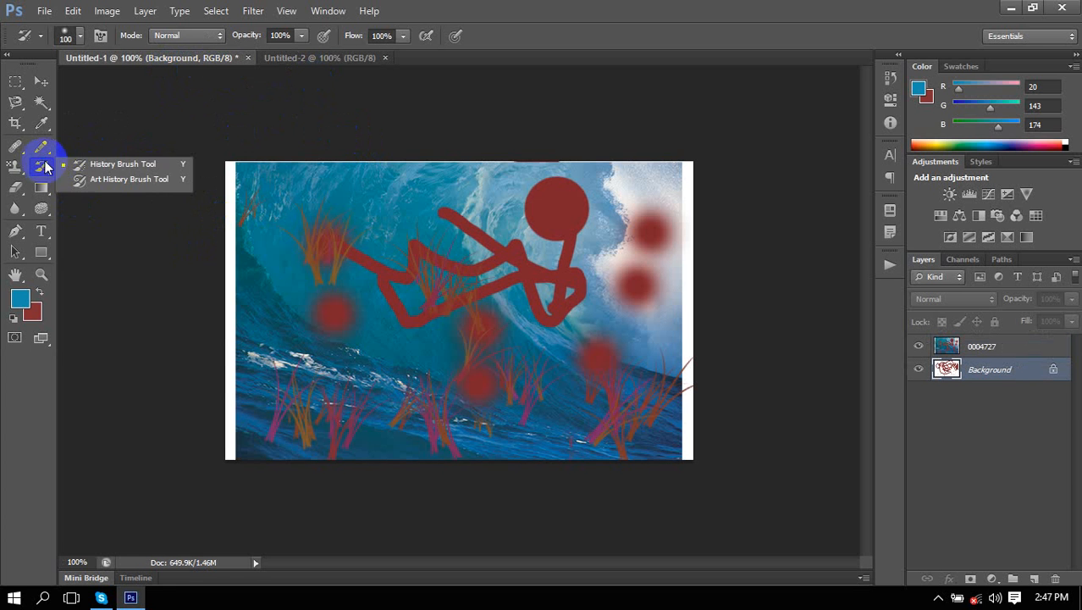
{"action": "left_click", "coordinate": [114, 165]}
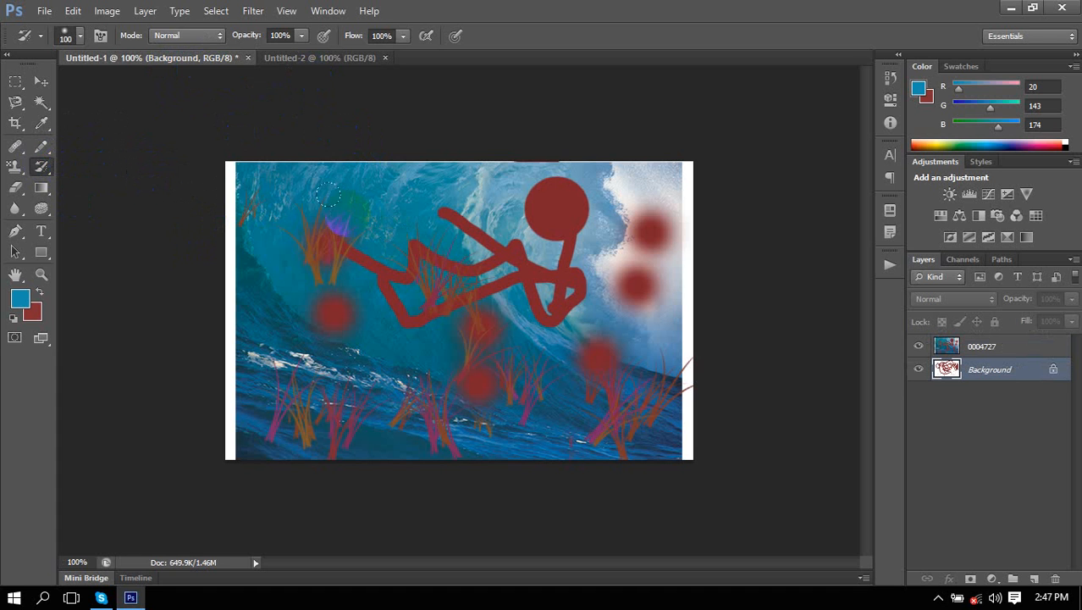
{"action": "left_click", "coordinate": [1004, 357]}
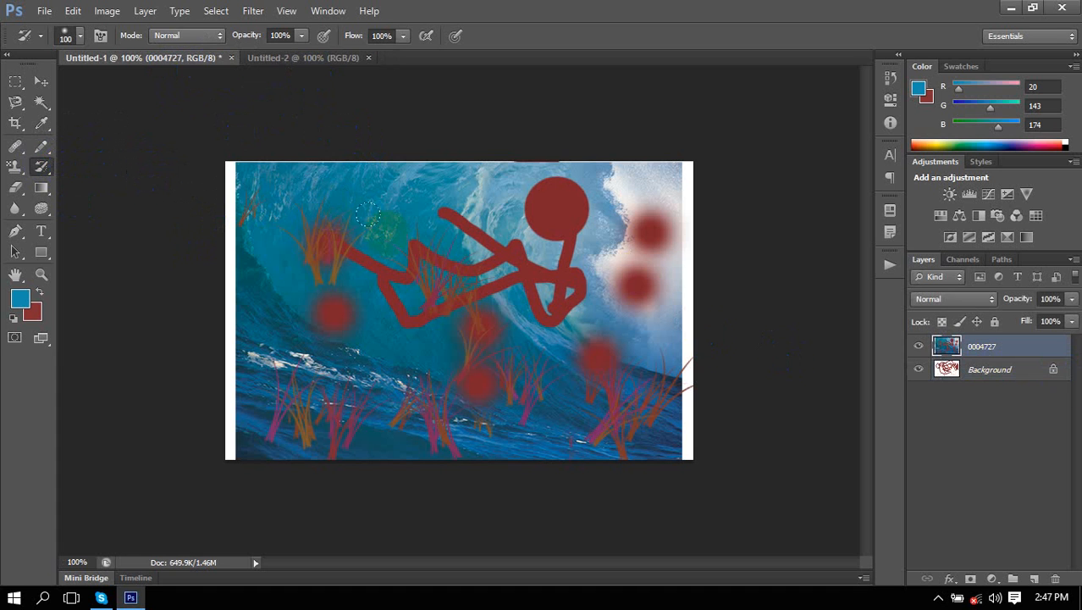
Paint white history-brush zigzags, then at 87 px add strokes and a vertical band over the centre.
{"action": "mouse_move", "coordinate": [379, 227]}
{"action": "left_mouse_down"}
{"action": "mouse_move", "coordinate": [422, 249]}
{"action": "mouse_move", "coordinate": [582, 213]}
{"action": "mouse_move", "coordinate": [302, 253]}
{"action": "mouse_move", "coordinate": [389, 244]}
{"action": "mouse_move", "coordinate": [597, 307]}
{"action": "mouse_move", "coordinate": [298, 280]}
{"action": "mouse_move", "coordinate": [416, 196]}
{"action": "mouse_move", "coordinate": [322, 224]}
{"action": "left_mouse_up"}
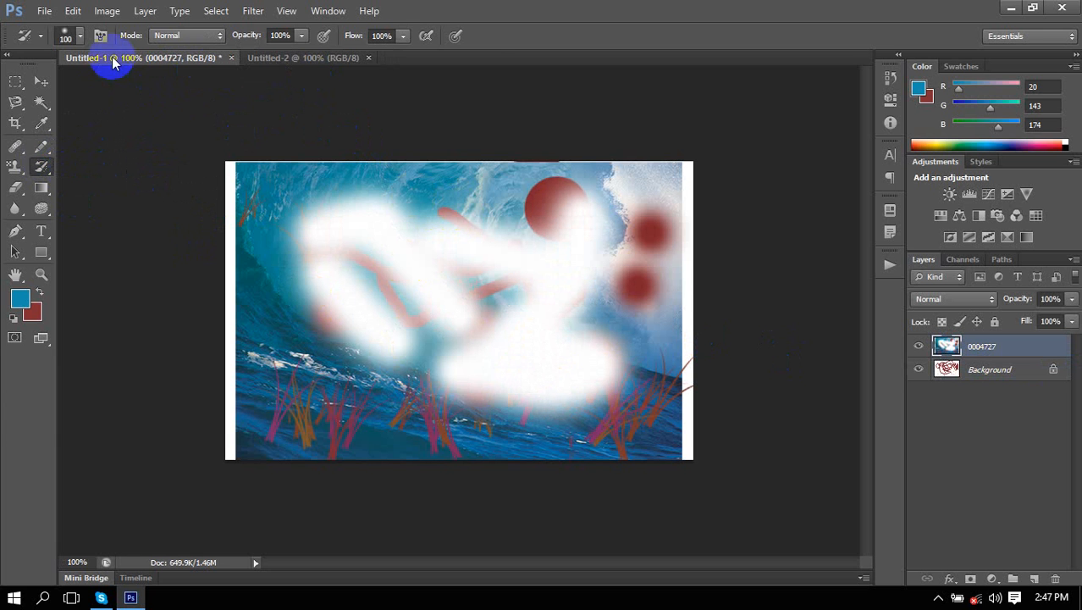
{"action": "left_click", "coordinate": [79, 37]}
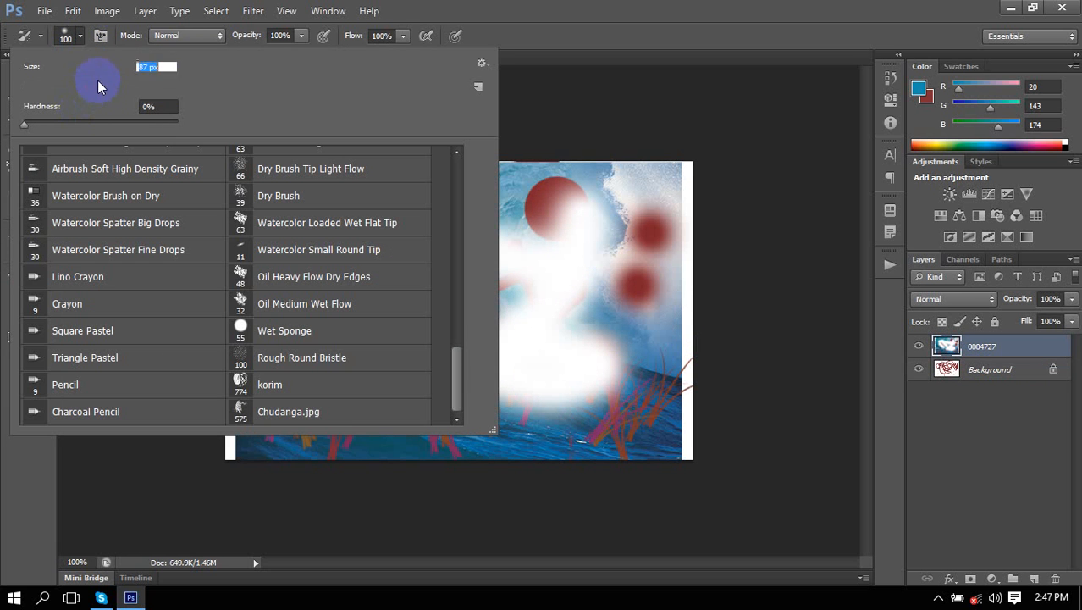
{"action": "left_click", "coordinate": [84, 35]}
{"action": "mouse_move", "coordinate": [515, 306]}
{"action": "left_mouse_down"}
{"action": "mouse_move", "coordinate": [534, 249]}
{"action": "mouse_move", "coordinate": [399, 178]}
{"action": "mouse_move", "coordinate": [511, 217]}
{"action": "mouse_move", "coordinate": [456, 166]}
{"action": "mouse_move", "coordinate": [607, 170]}
{"action": "mouse_move", "coordinate": [619, 190]}
{"action": "mouse_move", "coordinate": [512, 264]}
{"action": "mouse_move", "coordinate": [409, 281]}
{"action": "mouse_move", "coordinate": [490, 327]}
{"action": "mouse_move", "coordinate": [495, 243]}
{"action": "mouse_move", "coordinate": [388, 306]}
{"action": "mouse_move", "coordinate": [398, 280]}
{"action": "left_mouse_up"}
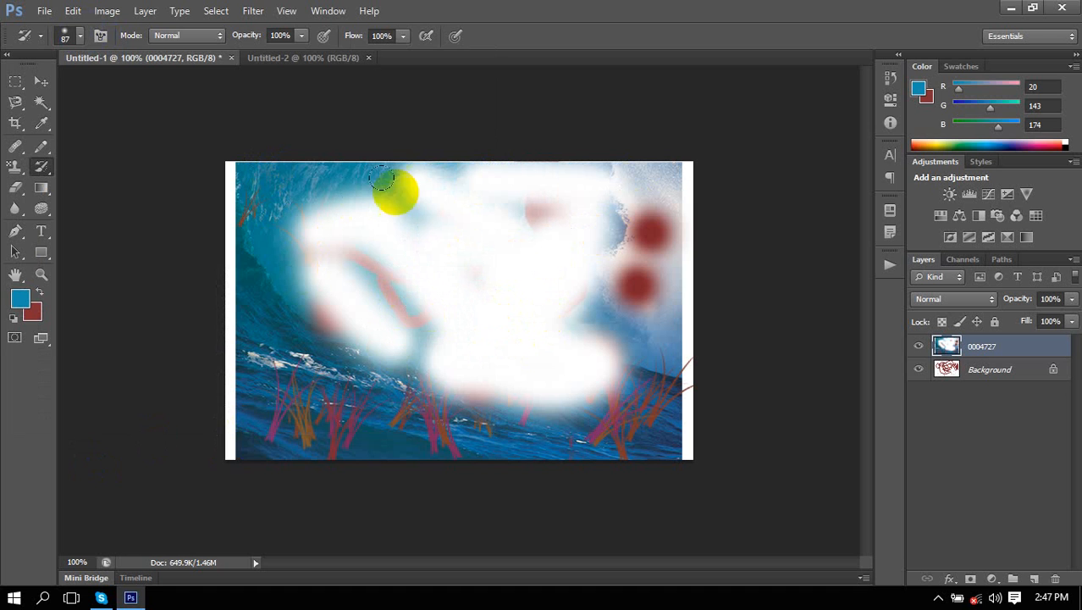
{"action": "mouse_move", "coordinate": [429, 158]}
{"action": "left_mouse_down"}
{"action": "mouse_move", "coordinate": [422, 454]}
{"action": "mouse_move", "coordinate": [431, 450]}
{"action": "left_mouse_up"}
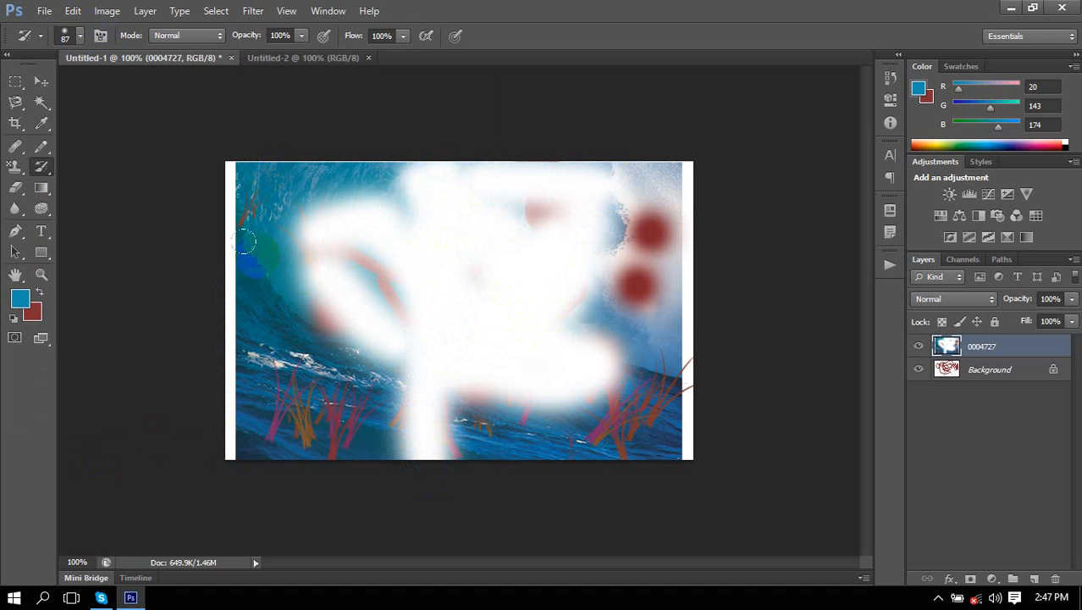
{"action": "left_click", "coordinate": [312, 242]}
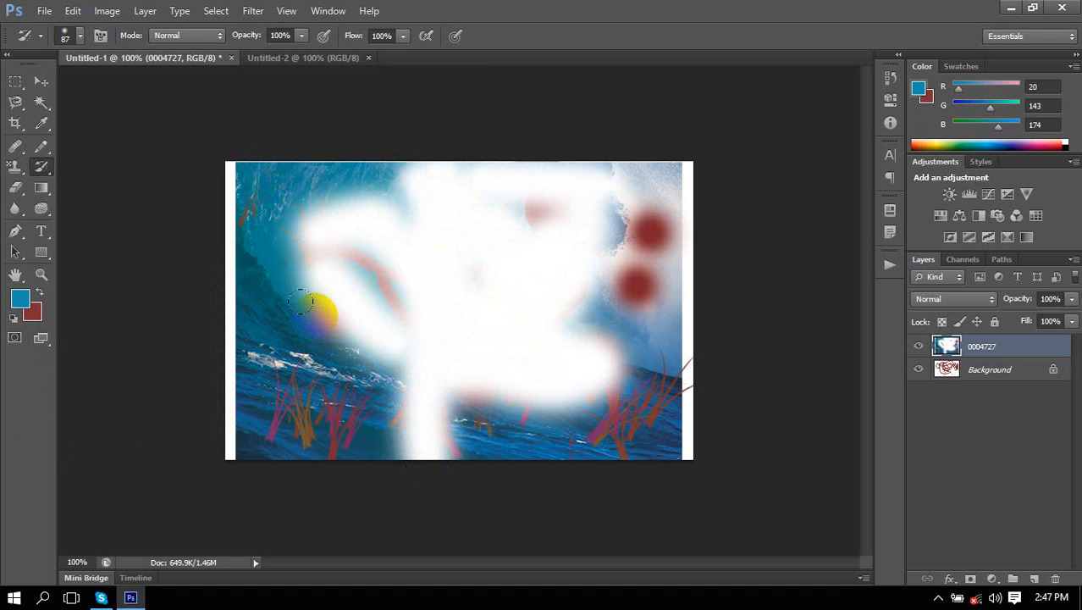
{"action": "left_click", "coordinate": [44, 169]}
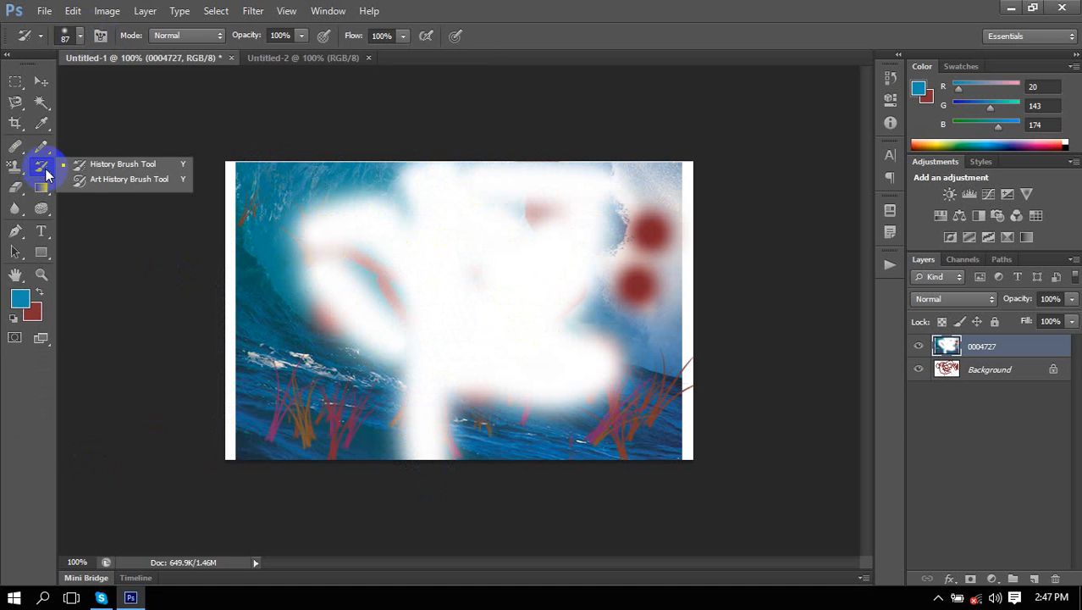
{"action": "left_click", "coordinate": [145, 181]}
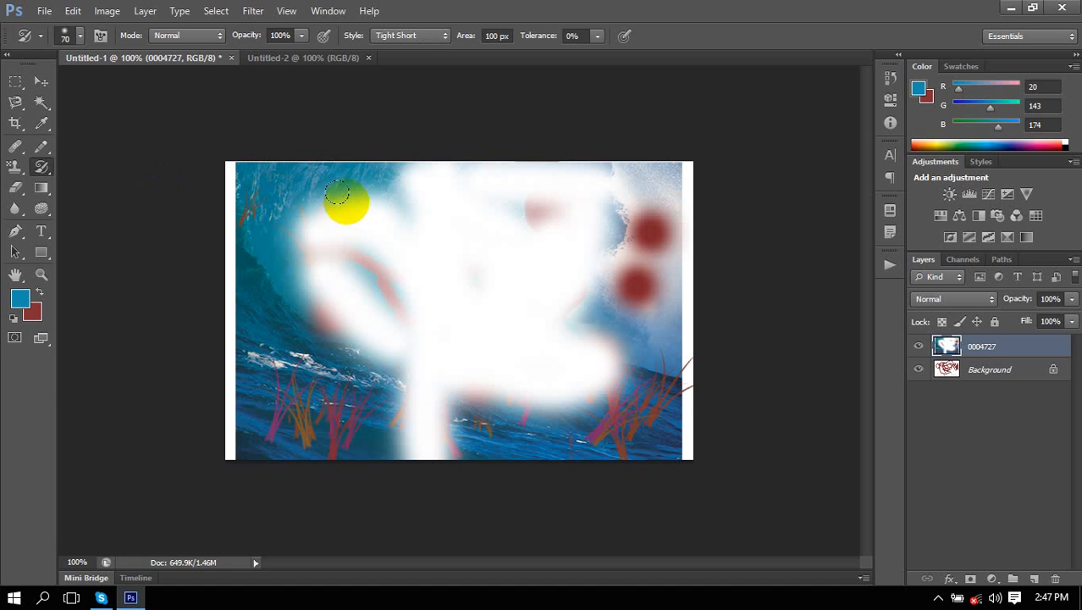
{"action": "mouse_move", "coordinate": [337, 193]}
{"action": "left_mouse_down"}
{"action": "mouse_move", "coordinate": [324, 289]}
{"action": "mouse_move", "coordinate": [331, 188]}
{"action": "mouse_move", "coordinate": [340, 314]}
{"action": "mouse_move", "coordinate": [319, 252]}
{"action": "mouse_move", "coordinate": [280, 407]}
{"action": "mouse_move", "coordinate": [265, 329]}
{"action": "mouse_move", "coordinate": [280, 230]}
{"action": "mouse_move", "coordinate": [345, 394]}
{"action": "mouse_move", "coordinate": [409, 280]}
{"action": "mouse_move", "coordinate": [612, 365]}
{"action": "mouse_move", "coordinate": [621, 312]}
{"action": "mouse_move", "coordinate": [570, 437]}
{"action": "mouse_move", "coordinate": [89, 211]}
{"action": "mouse_move", "coordinate": [105, 190]}
{"action": "mouse_move", "coordinate": [103, 168]}
{"action": "mouse_move", "coordinate": [368, 359]}
{"action": "mouse_move", "coordinate": [559, 418]}
{"action": "left_mouse_up"}
{"action": "right_click", "coordinate": [54, 172]}
{"action": "left_click", "coordinate": [105, 168]}
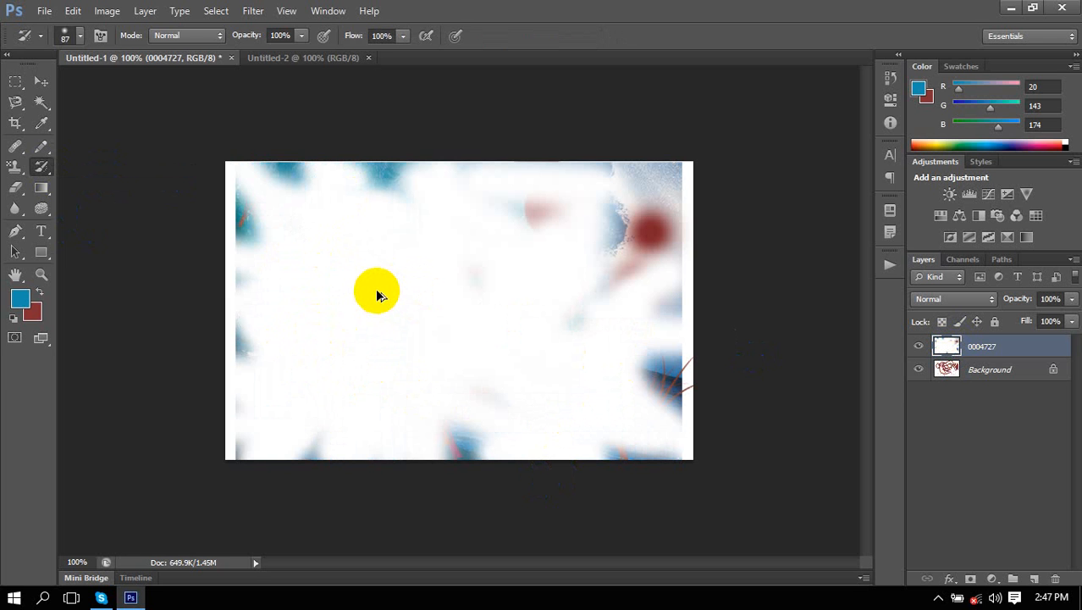
{"action": "key", "text": "ctrl+alt+z"}
{"action": "key", "text": "ctrl+alt+z"}
{"action": "key", "text": "ctrl+alt+z"}
{"action": "key", "text": "ctrl+alt+z"}
{"action": "key", "text": "ctrl+alt+z"}
{"action": "key", "text": "ctrl+alt+z"}
{"action": "key", "text": "ctrl+alt+z"}
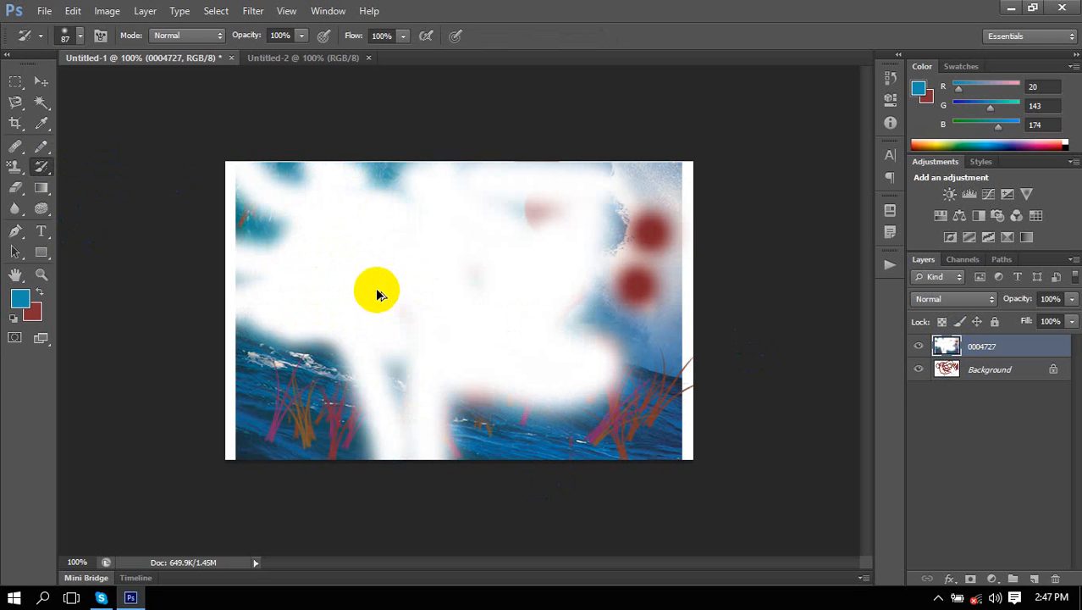
{"action": "key", "text": "ctrl+alt+z"}
{"action": "key", "text": "ctrl+alt+z"}
{"action": "key", "text": "ctrl+alt+z"}
{"action": "key", "text": "ctrl+alt+z"}
{"action": "key", "text": "ctrl+alt+z"}
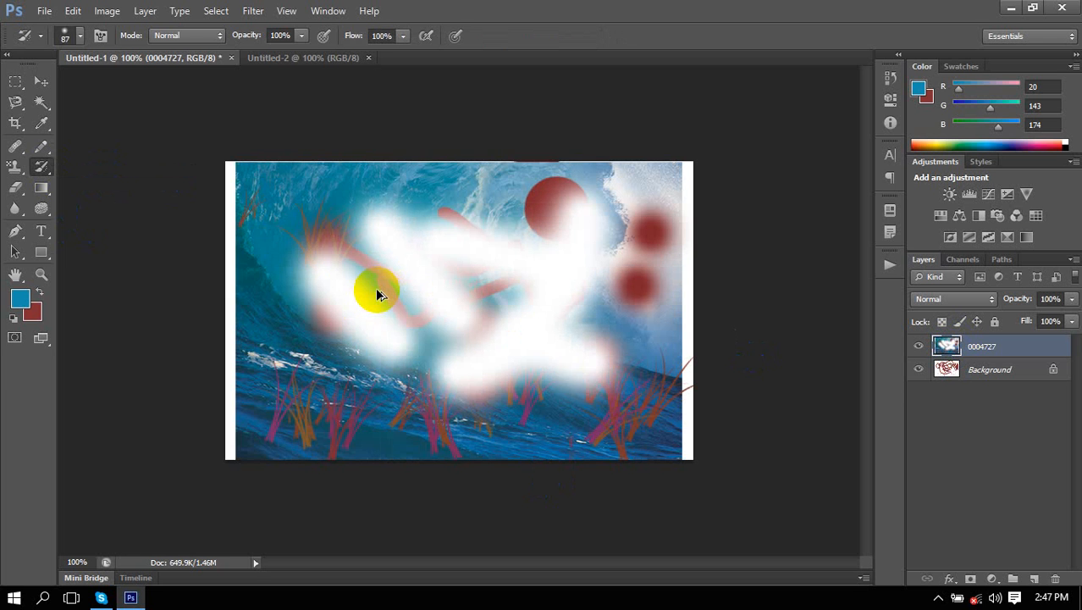
{"action": "right_click", "coordinate": [41, 166]}
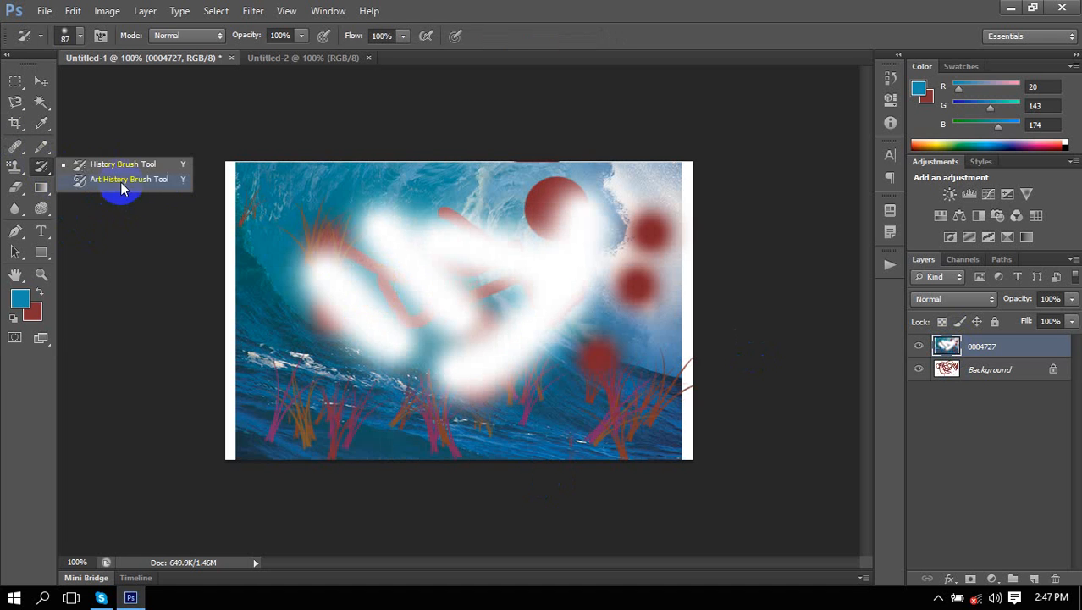
{"action": "left_click", "coordinate": [121, 184]}
{"action": "mouse_move", "coordinate": [411, 229]}
{"action": "left_mouse_down"}
{"action": "mouse_move", "coordinate": [388, 291]}
{"action": "mouse_move", "coordinate": [345, 302]}
{"action": "mouse_move", "coordinate": [352, 448]}
{"action": "left_mouse_up"}
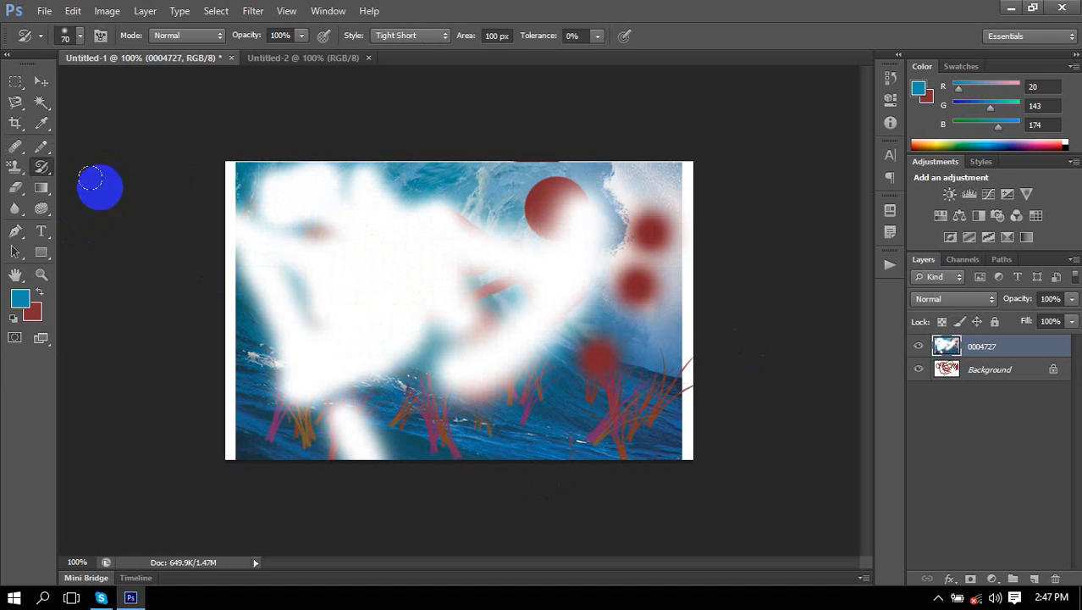
{"action": "right_click", "coordinate": [42, 166]}
{"action": "left_click", "coordinate": [95, 166]}
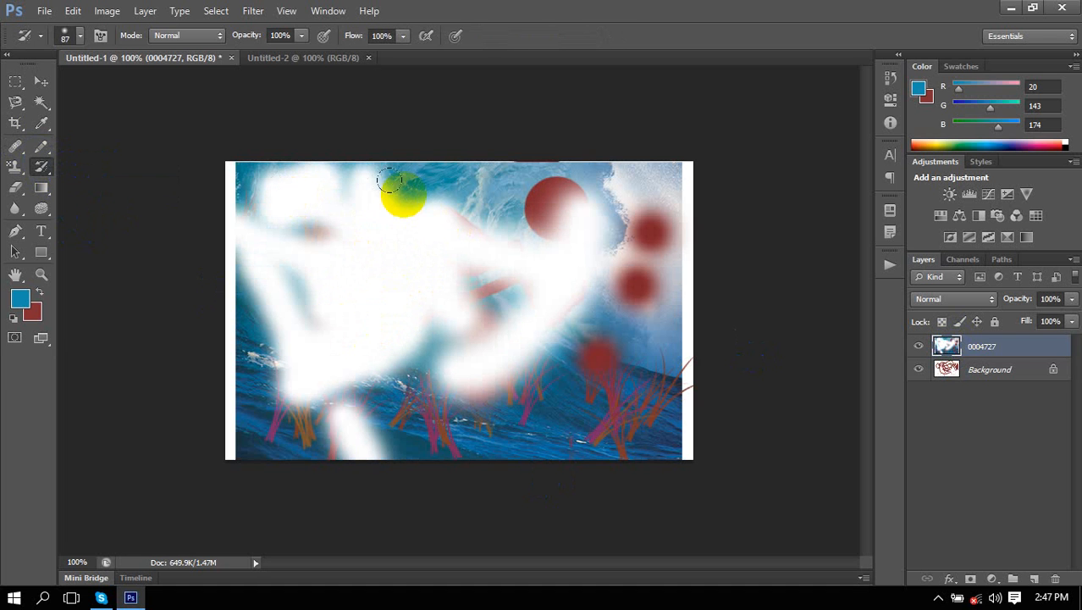
{"action": "left_click", "coordinate": [183, 39]}
{"action": "left_click", "coordinate": [94, 69]}
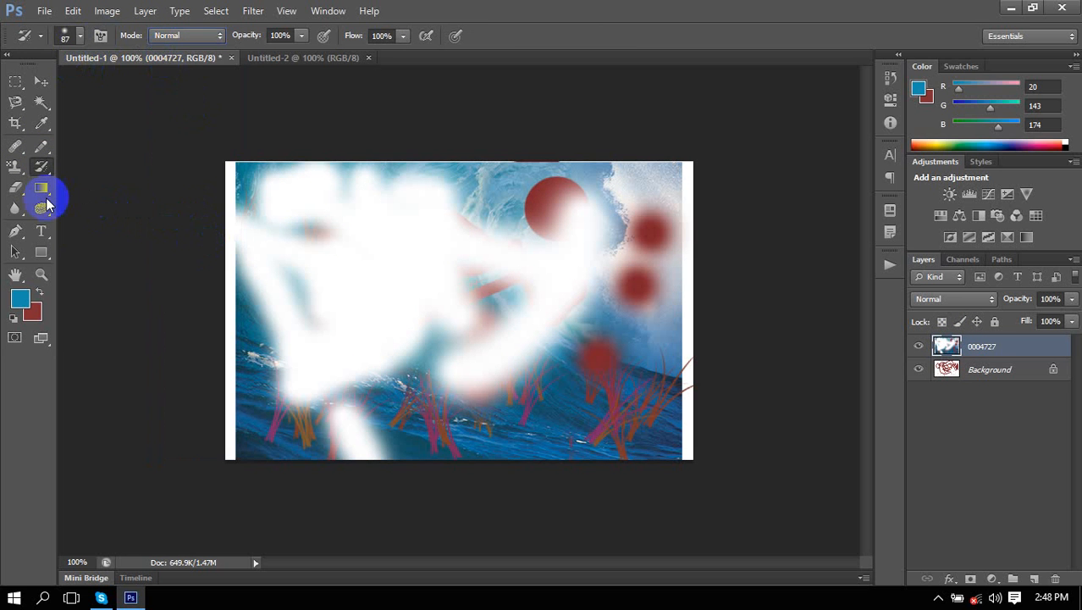
{"action": "right_click", "coordinate": [41, 166]}
{"action": "left_click", "coordinate": [97, 186]}
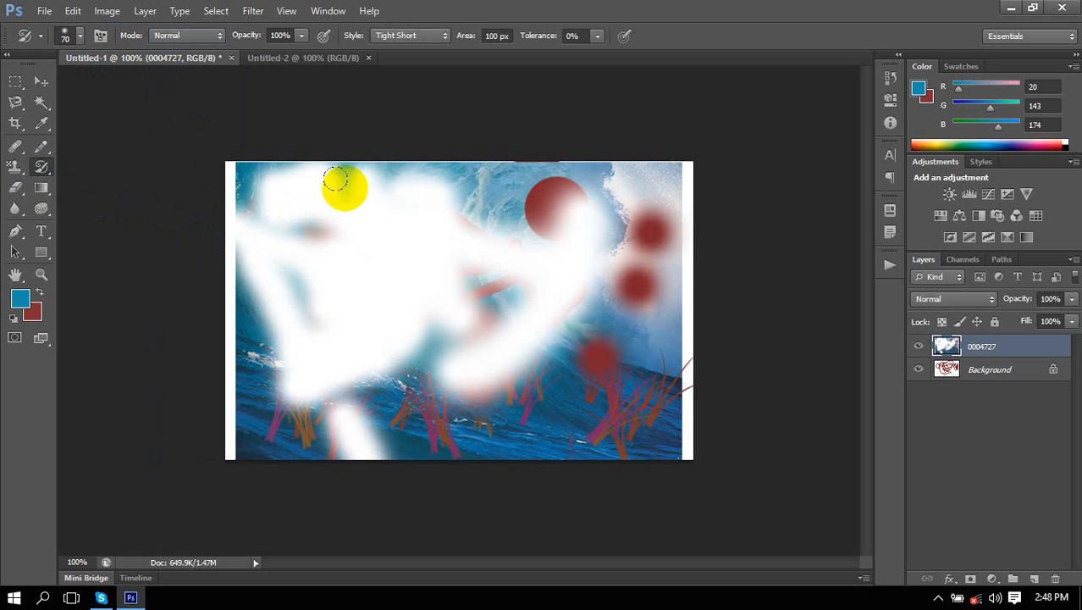
{"action": "left_click_drag", "start_coordinate": [380, 221], "coordinate": [572, 467]}
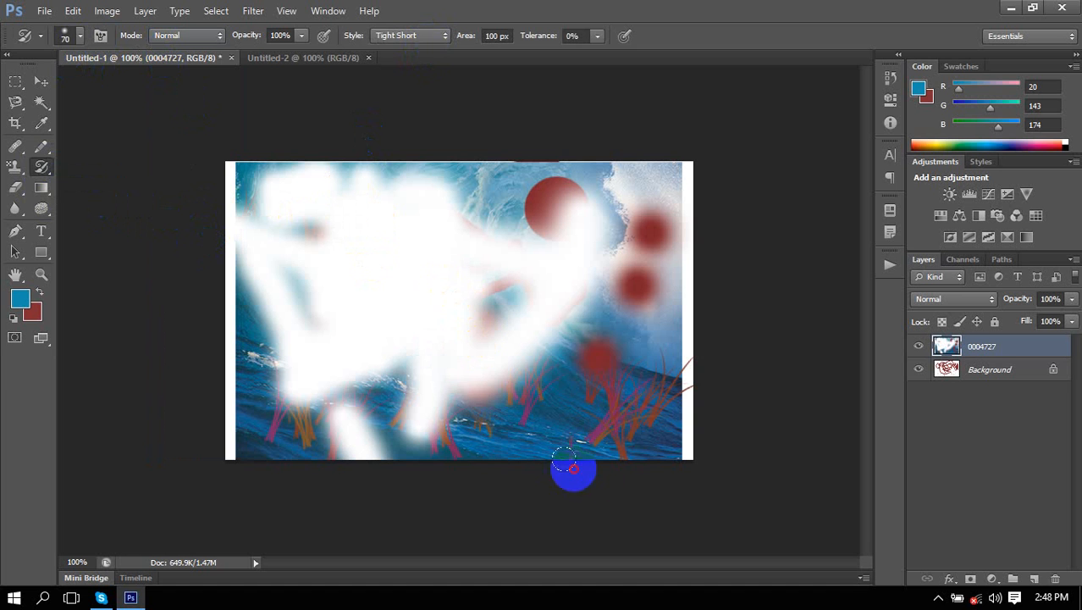
{"action": "right_click", "coordinate": [46, 151]}
{"action": "right_click", "coordinate": [40, 168]}
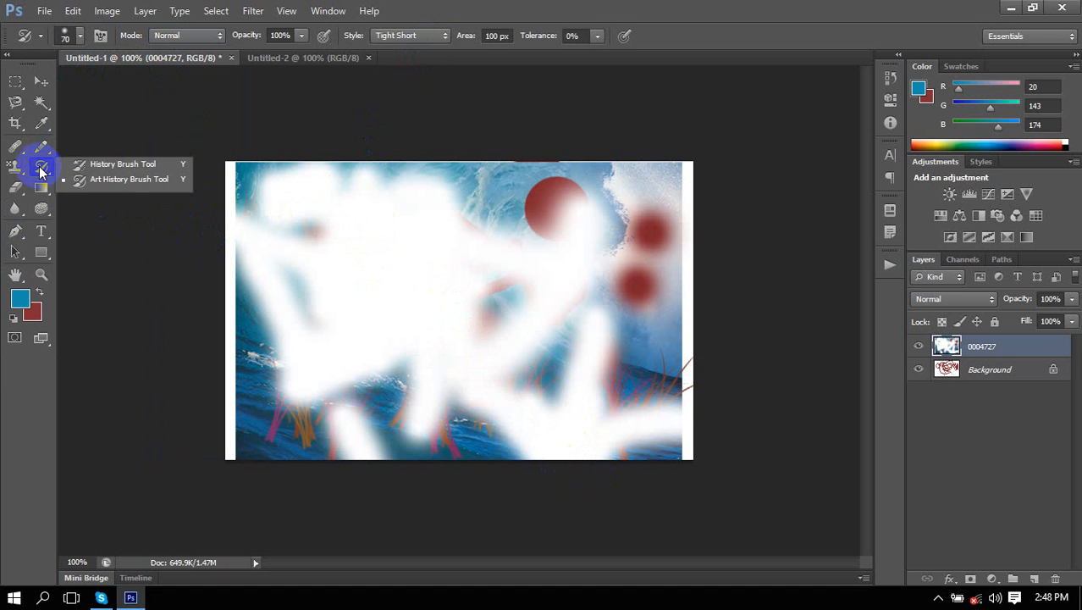
{"action": "left_click", "coordinate": [133, 166]}
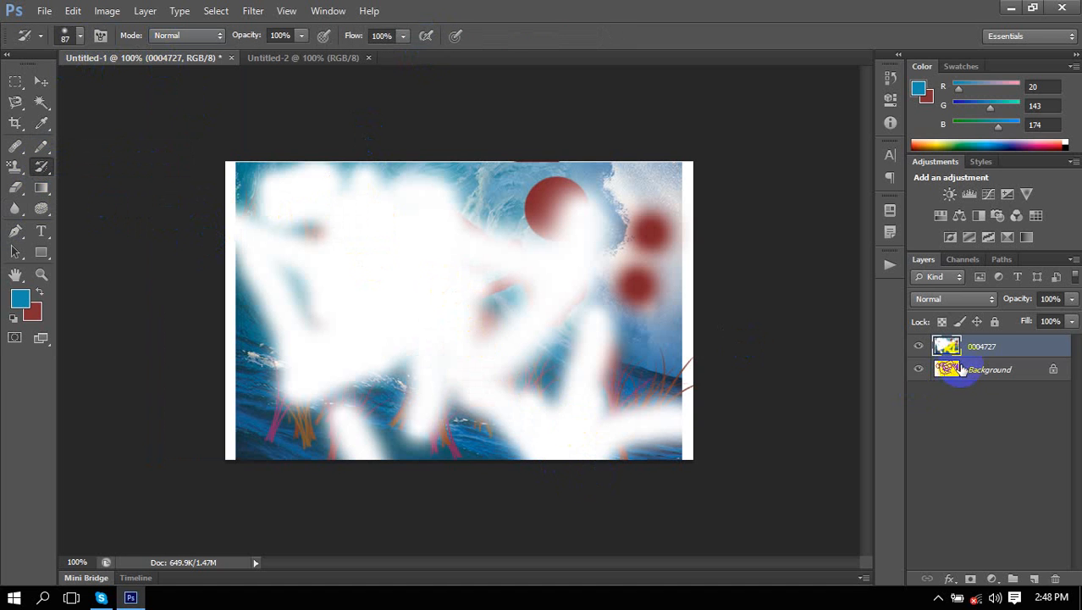
{"action": "left_click", "coordinate": [952, 370]}
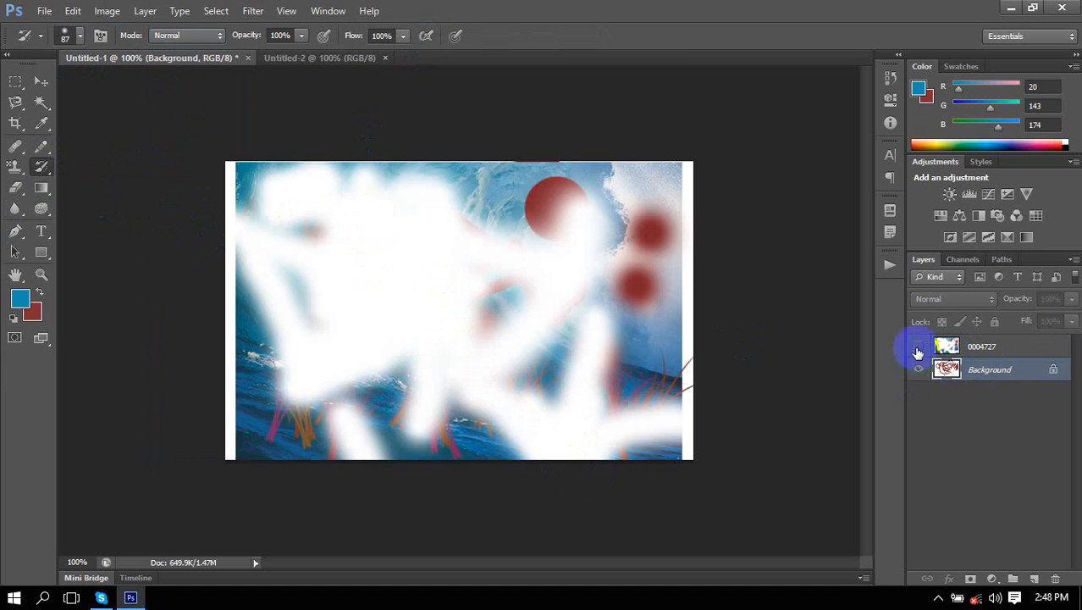
{"action": "left_click", "coordinate": [918, 347]}
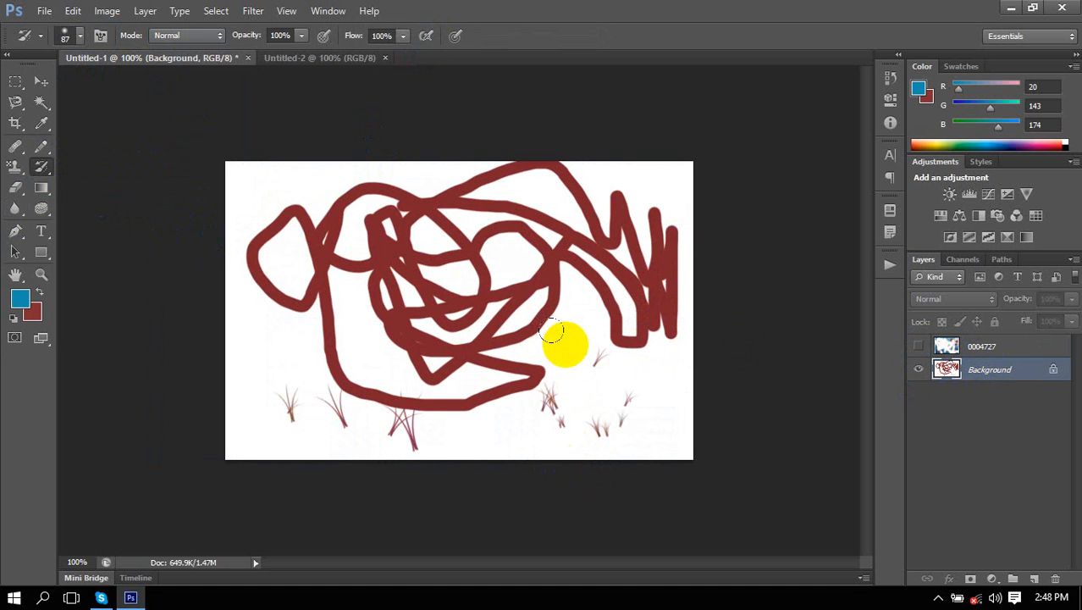
{"action": "left_click", "coordinate": [918, 346]}
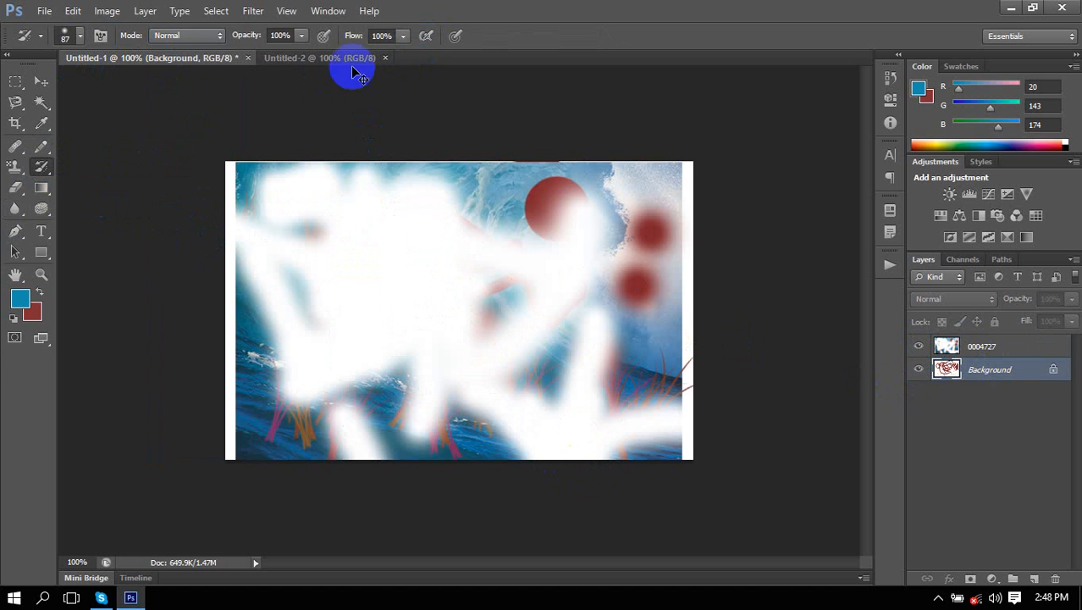
Open the autumn forest photo 0004718.jpg.
{"action": "left_click", "coordinate": [44, 10]}
{"action": "left_click", "coordinate": [64, 86]}
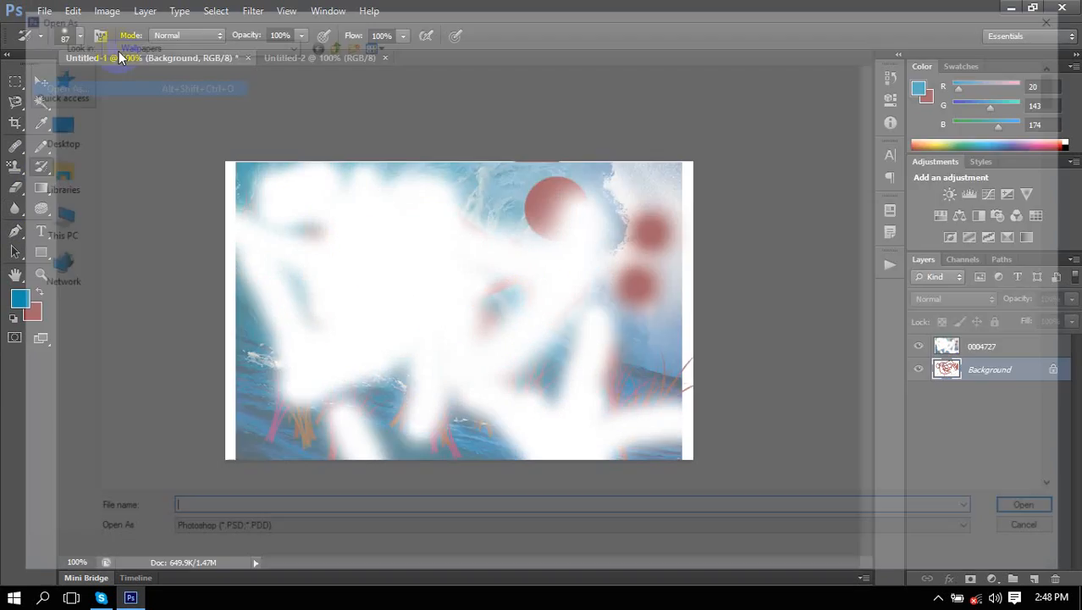
{"action": "left_click", "coordinate": [1065, 12]}
{"action": "left_click", "coordinate": [44, 10]}
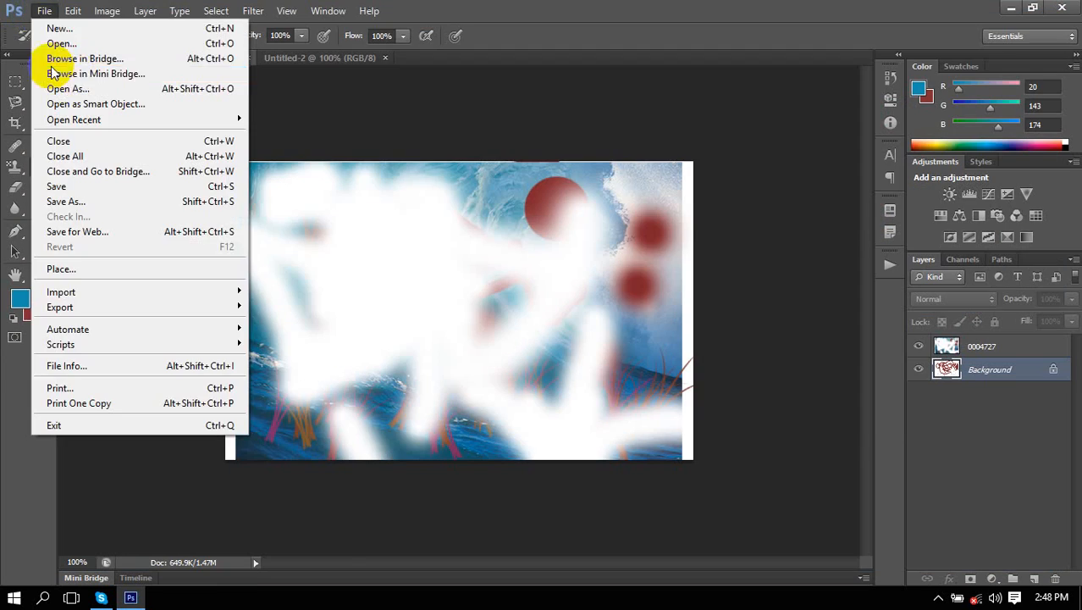
{"action": "left_click", "coordinate": [66, 44]}
{"action": "double_click", "coordinate": [478, 127]}
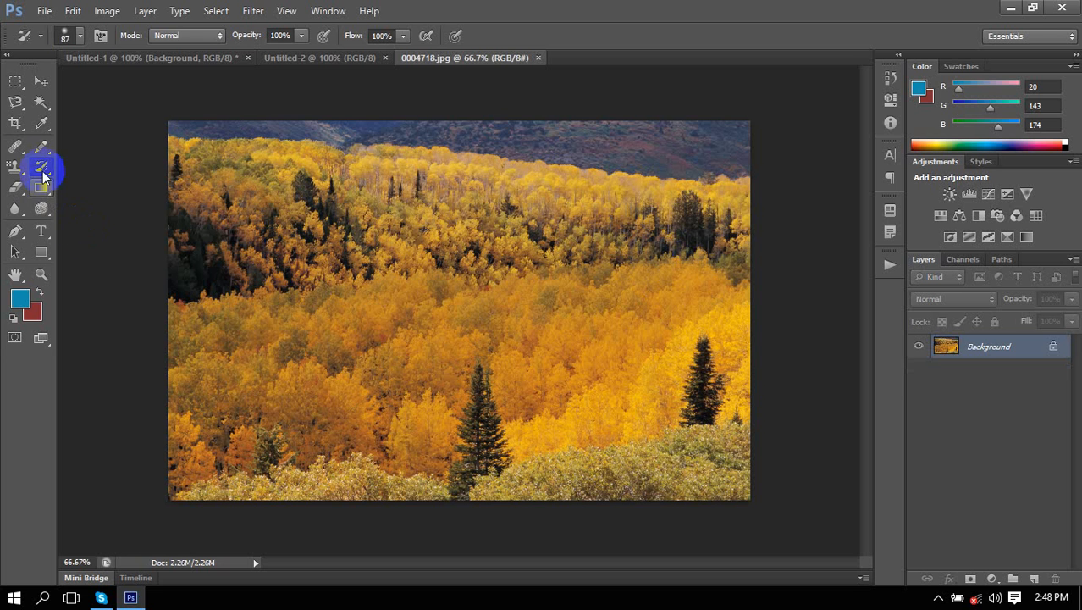
Choose the Art History Brush and convert the Background into Layer 0.
{"action": "right_click", "coordinate": [43, 170]}
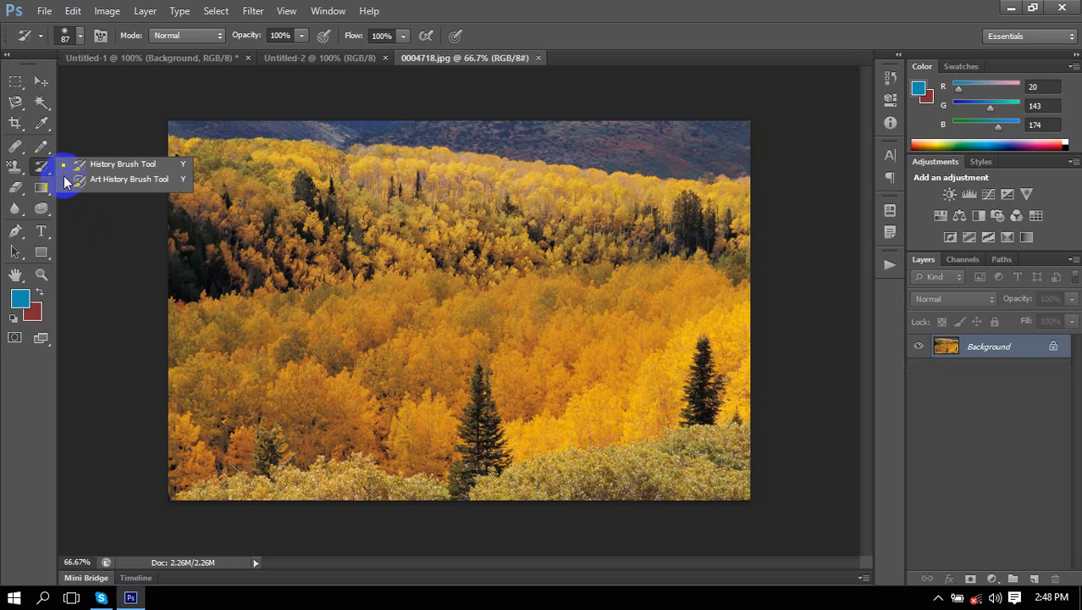
{"action": "left_click", "coordinate": [85, 181]}
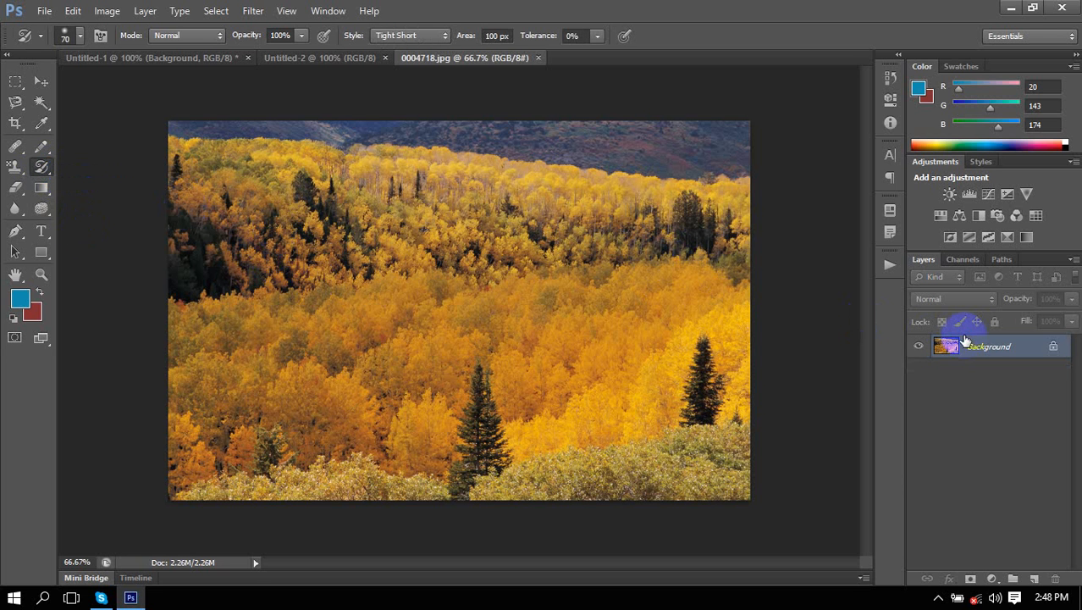
{"action": "double_click", "coordinate": [940, 343]}
{"action": "left_click", "coordinate": [676, 189]}
Smear painterly art-history strokes across the upper, middle and lower forest.
{"action": "mouse_move", "coordinate": [309, 181]}
{"action": "left_mouse_down"}
{"action": "mouse_move", "coordinate": [407, 260]}
{"action": "mouse_move", "coordinate": [417, 198]}
{"action": "mouse_move", "coordinate": [602, 303]}
{"action": "mouse_move", "coordinate": [568, 404]}
{"action": "mouse_move", "coordinate": [410, 382]}
{"action": "left_mouse_up"}
{"action": "right_click", "coordinate": [50, 172]}
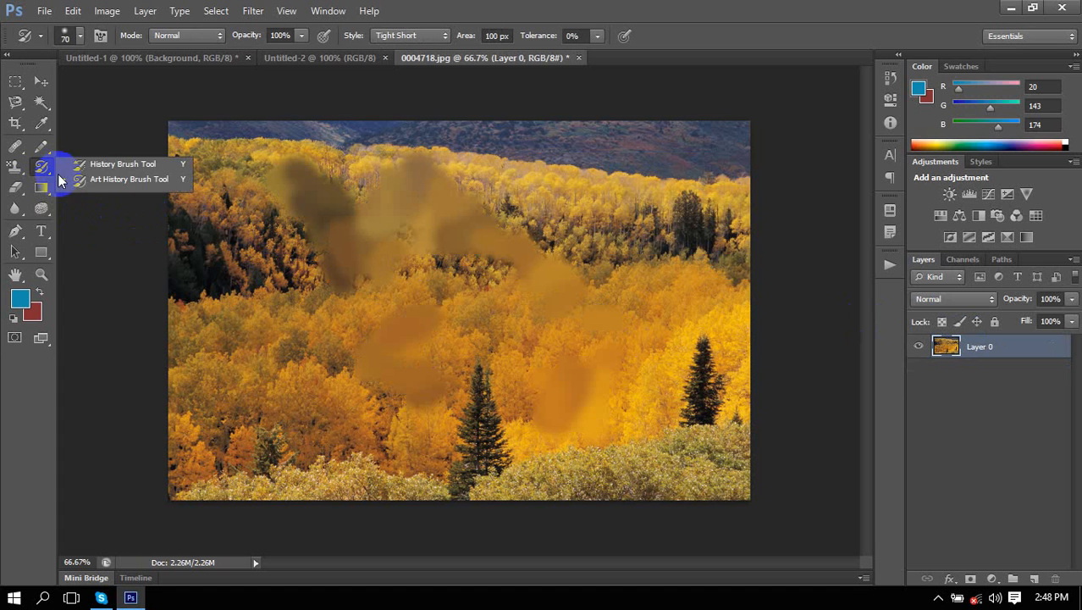
{"action": "mouse_move", "coordinate": [507, 212]}
{"action": "left_mouse_down"}
{"action": "mouse_move", "coordinate": [660, 309]}
{"action": "mouse_move", "coordinate": [621, 323]}
{"action": "mouse_move", "coordinate": [505, 233]}
{"action": "mouse_move", "coordinate": [543, 366]}
{"action": "mouse_move", "coordinate": [460, 319]}
{"action": "mouse_move", "coordinate": [488, 367]}
{"action": "mouse_move", "coordinate": [456, 362]}
{"action": "left_mouse_up"}
{"action": "mouse_move", "coordinate": [205, 310]}
{"action": "left_mouse_down"}
{"action": "mouse_move", "coordinate": [343, 336]}
{"action": "mouse_move", "coordinate": [353, 445]}
{"action": "mouse_move", "coordinate": [597, 478]}
{"action": "mouse_move", "coordinate": [641, 434]}
{"action": "mouse_move", "coordinate": [710, 493]}
{"action": "mouse_move", "coordinate": [758, 456]}
{"action": "mouse_move", "coordinate": [700, 343]}
{"action": "left_mouse_up"}
{"action": "mouse_move", "coordinate": [228, 172]}
{"action": "left_mouse_down"}
{"action": "mouse_move", "coordinate": [341, 219]}
{"action": "mouse_move", "coordinate": [457, 190]}
{"action": "mouse_move", "coordinate": [541, 151]}
{"action": "mouse_move", "coordinate": [665, 172]}
{"action": "mouse_move", "coordinate": [773, 164]}
{"action": "left_mouse_up"}
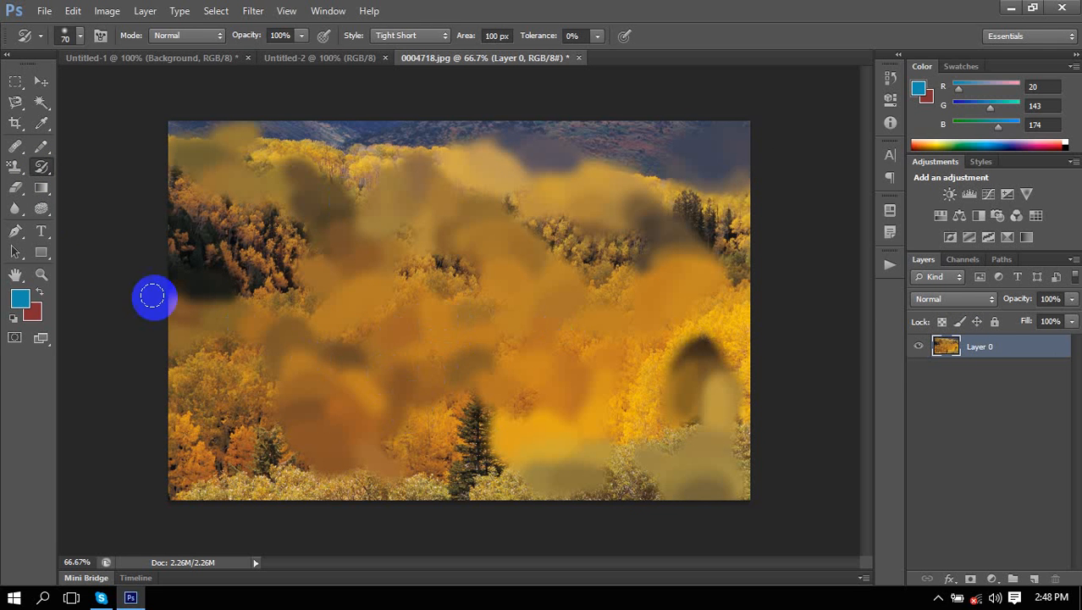
{"action": "right_click", "coordinate": [47, 169]}
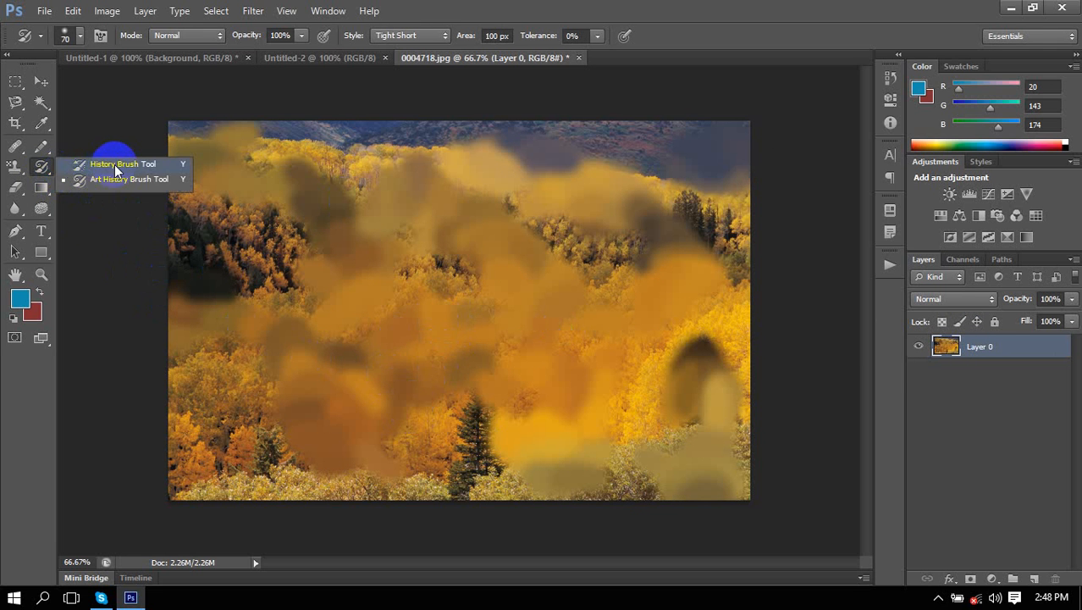
With the History Brush, paint back the trees, pines and foliage across the forest photo.
{"action": "left_click", "coordinate": [117, 164]}
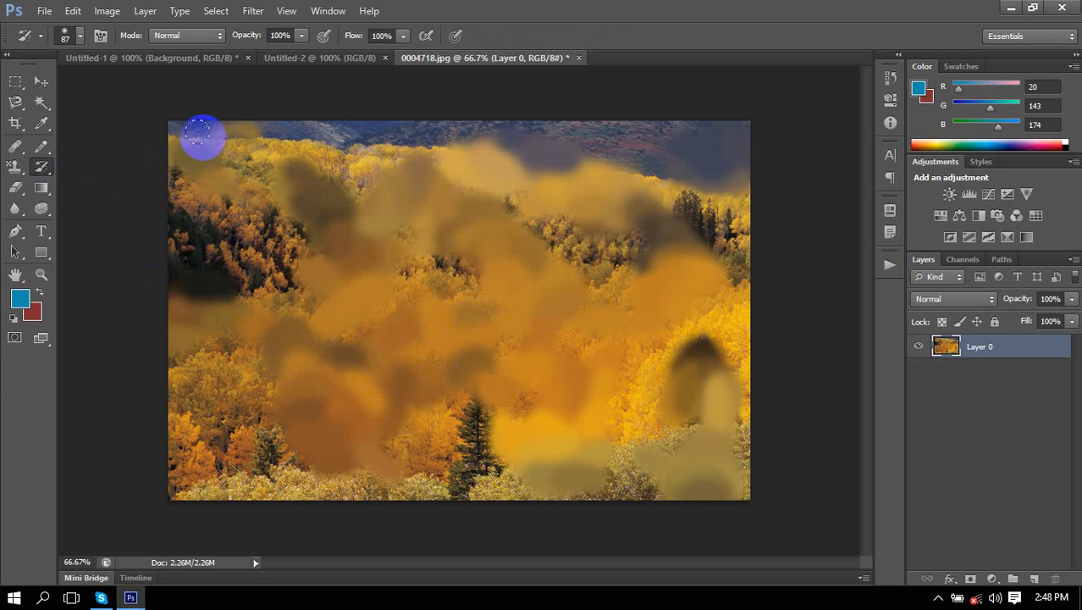
{"action": "mouse_move", "coordinate": [201, 138]}
{"action": "left_mouse_down"}
{"action": "mouse_move", "coordinate": [230, 173]}
{"action": "mouse_move", "coordinate": [182, 172]}
{"action": "left_mouse_up"}
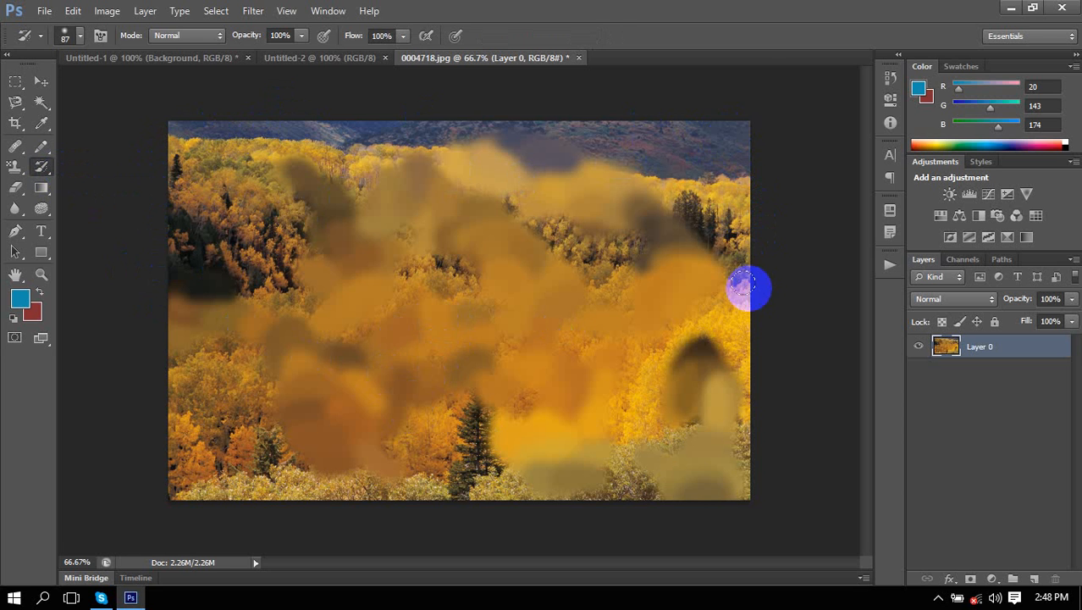
{"action": "mouse_move", "coordinate": [698, 343]}
{"action": "left_mouse_down"}
{"action": "mouse_move", "coordinate": [700, 391]}
{"action": "mouse_move", "coordinate": [724, 413]}
{"action": "left_mouse_up"}
{"action": "left_click_drag", "start_coordinate": [682, 340], "coordinate": [652, 498]}
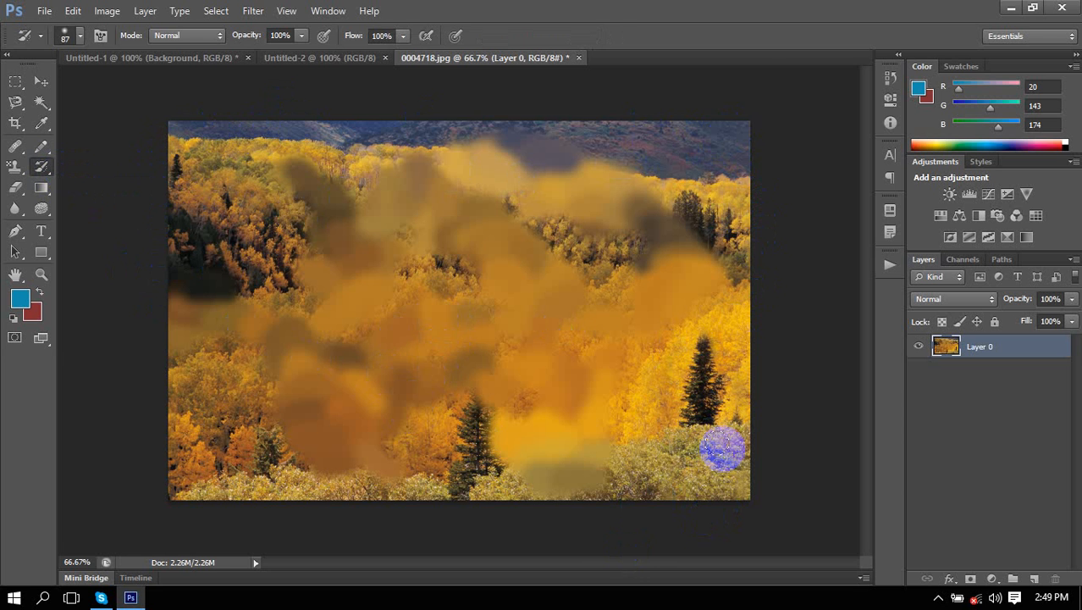
{"action": "mouse_move", "coordinate": [510, 546]}
{"action": "left_mouse_down"}
{"action": "mouse_move", "coordinate": [599, 469]}
{"action": "mouse_move", "coordinate": [528, 536]}
{"action": "mouse_move", "coordinate": [625, 405]}
{"action": "mouse_move", "coordinate": [550, 467]}
{"action": "mouse_move", "coordinate": [596, 475]}
{"action": "mouse_move", "coordinate": [613, 418]}
{"action": "mouse_move", "coordinate": [221, 469]}
{"action": "mouse_move", "coordinate": [508, 443]}
{"action": "mouse_move", "coordinate": [606, 415]}
{"action": "mouse_move", "coordinate": [233, 430]}
{"action": "mouse_move", "coordinate": [542, 408]}
{"action": "mouse_move", "coordinate": [597, 379]}
{"action": "mouse_move", "coordinate": [169, 457]}
{"action": "mouse_move", "coordinate": [137, 451]}
{"action": "mouse_move", "coordinate": [241, 369]}
{"action": "mouse_move", "coordinate": [305, 385]}
{"action": "mouse_move", "coordinate": [631, 392]}
{"action": "mouse_move", "coordinate": [543, 365]}
{"action": "mouse_move", "coordinate": [174, 356]}
{"action": "mouse_move", "coordinate": [463, 333]}
{"action": "mouse_move", "coordinate": [185, 348]}
{"action": "mouse_move", "coordinate": [105, 340]}
{"action": "mouse_move", "coordinate": [358, 334]}
{"action": "mouse_move", "coordinate": [79, 314]}
{"action": "mouse_move", "coordinate": [267, 299]}
{"action": "mouse_move", "coordinate": [193, 290]}
{"action": "mouse_move", "coordinate": [237, 271]}
{"action": "left_mouse_up"}
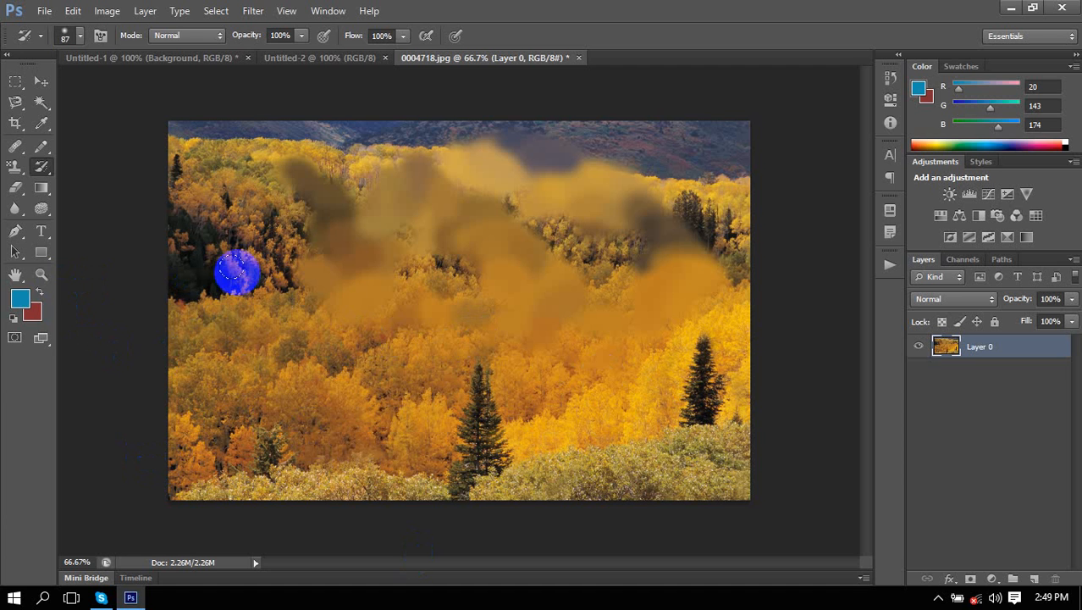
{"action": "mouse_move", "coordinate": [241, 150]}
{"action": "left_mouse_down"}
{"action": "mouse_move", "coordinate": [324, 192]}
{"action": "mouse_move", "coordinate": [297, 157]}
{"action": "mouse_move", "coordinate": [301, 218]}
{"action": "mouse_move", "coordinate": [337, 249]}
{"action": "mouse_move", "coordinate": [333, 240]}
{"action": "mouse_move", "coordinate": [429, 268]}
{"action": "mouse_move", "coordinate": [366, 267]}
{"action": "mouse_move", "coordinate": [411, 233]}
{"action": "mouse_move", "coordinate": [331, 267]}
{"action": "mouse_move", "coordinate": [344, 223]}
{"action": "mouse_move", "coordinate": [422, 210]}
{"action": "mouse_move", "coordinate": [486, 163]}
{"action": "mouse_move", "coordinate": [399, 142]}
{"action": "mouse_move", "coordinate": [490, 203]}
{"action": "mouse_move", "coordinate": [478, 237]}
{"action": "mouse_move", "coordinate": [628, 148]}
{"action": "mouse_move", "coordinate": [411, 220]}
{"action": "mouse_move", "coordinate": [429, 326]}
{"action": "mouse_move", "coordinate": [550, 324]}
{"action": "mouse_move", "coordinate": [617, 270]}
{"action": "mouse_move", "coordinate": [597, 286]}
{"action": "mouse_move", "coordinate": [522, 278]}
{"action": "mouse_move", "coordinate": [562, 271]}
{"action": "mouse_move", "coordinate": [517, 309]}
{"action": "mouse_move", "coordinate": [565, 370]}
{"action": "mouse_move", "coordinate": [705, 320]}
{"action": "mouse_move", "coordinate": [745, 218]}
{"action": "mouse_move", "coordinate": [710, 181]}
{"action": "mouse_move", "coordinate": [625, 174]}
{"action": "mouse_move", "coordinate": [751, 203]}
{"action": "left_mouse_up"}
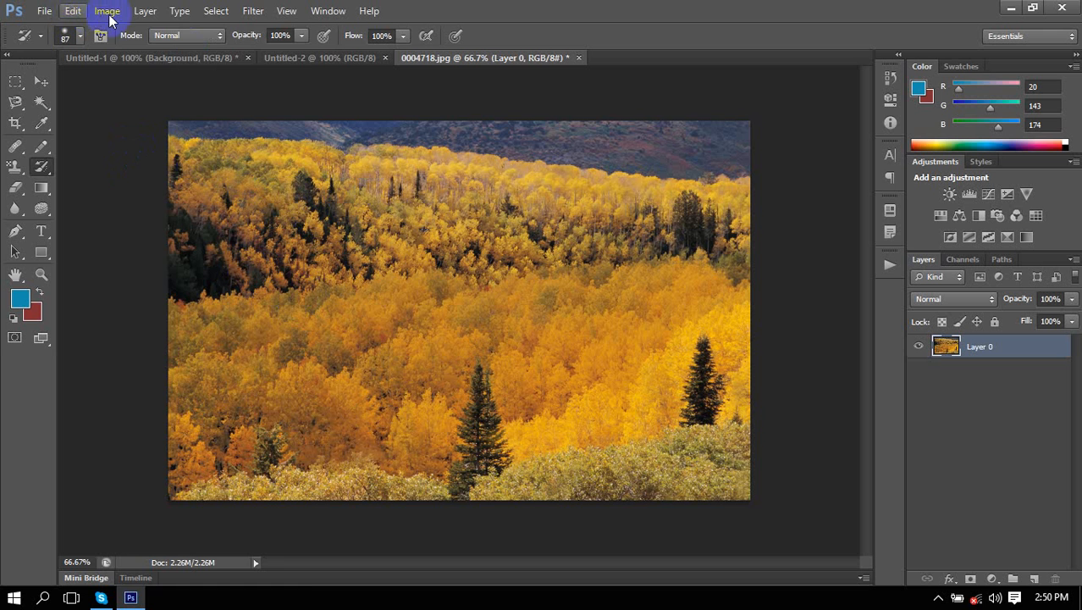
{"action": "left_click", "coordinate": [74, 11]}
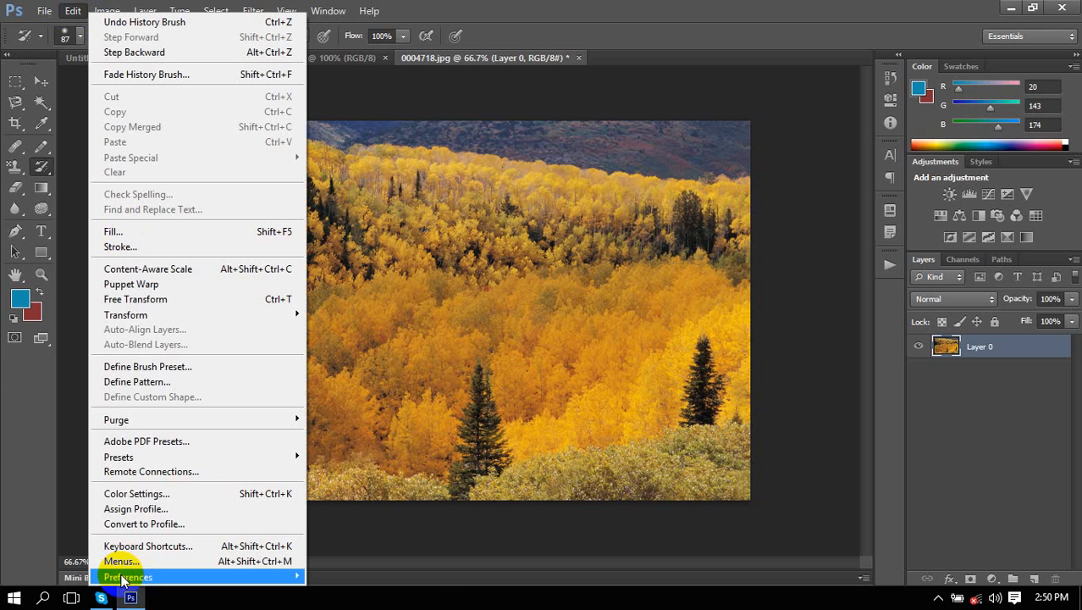
{"action": "mouse_move", "coordinate": [139, 577]}
{"action": "left_click", "coordinate": [373, 413]}
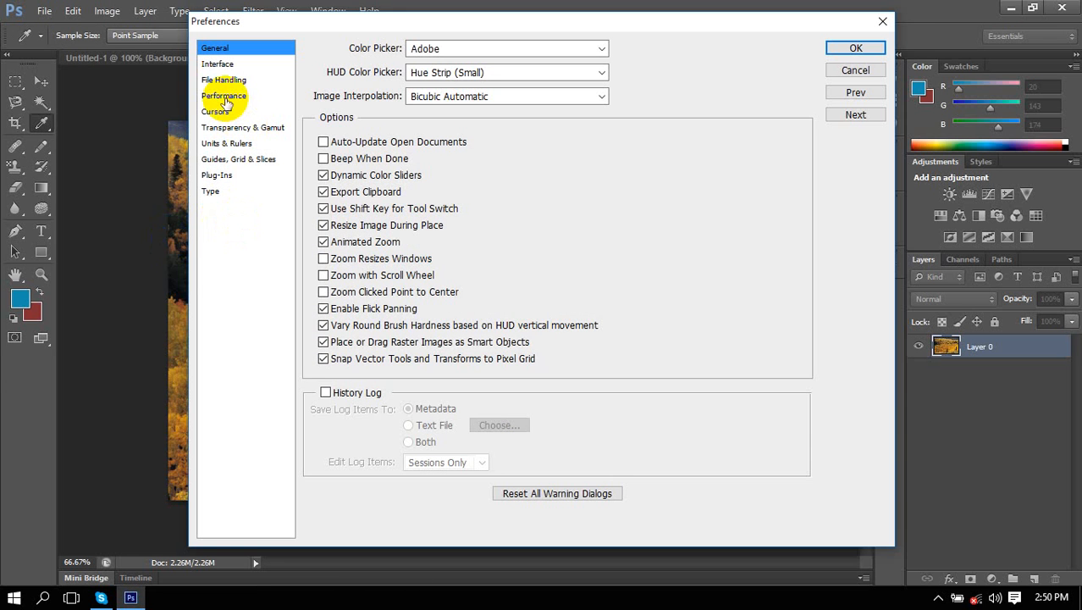
{"action": "left_click", "coordinate": [224, 97]}
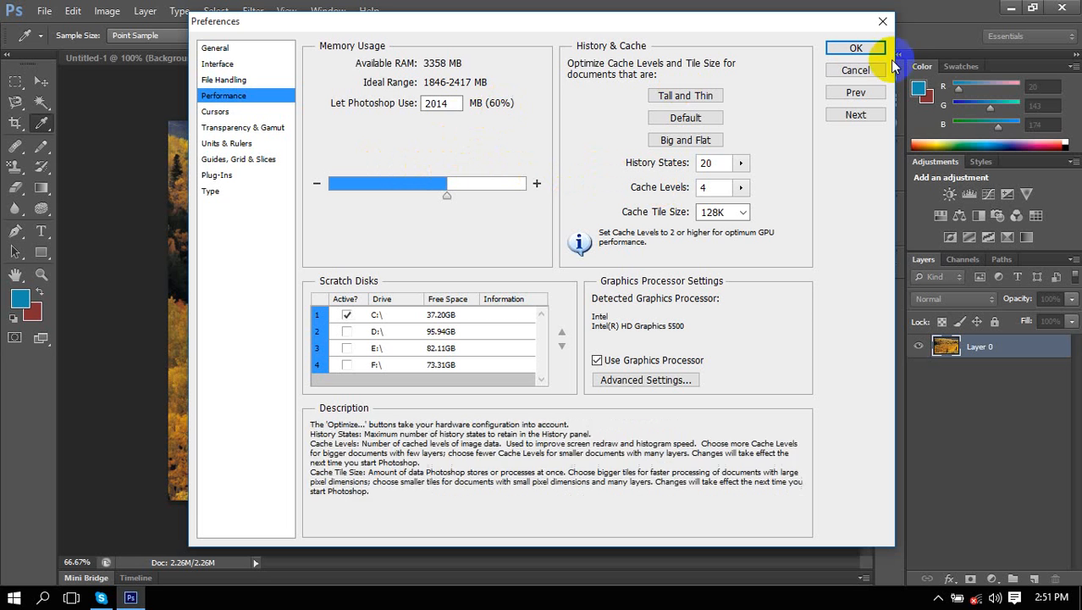
{"action": "left_click", "coordinate": [856, 48]}
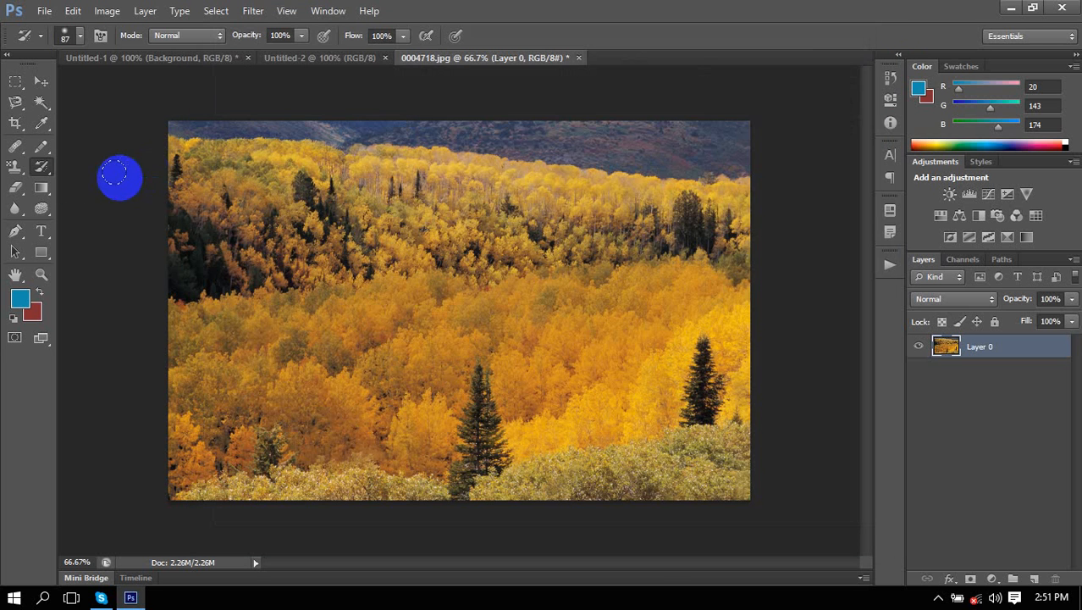
Smear the upper forest and bottom-right bushes with the Art History Brush.
{"action": "right_click", "coordinate": [41, 166]}
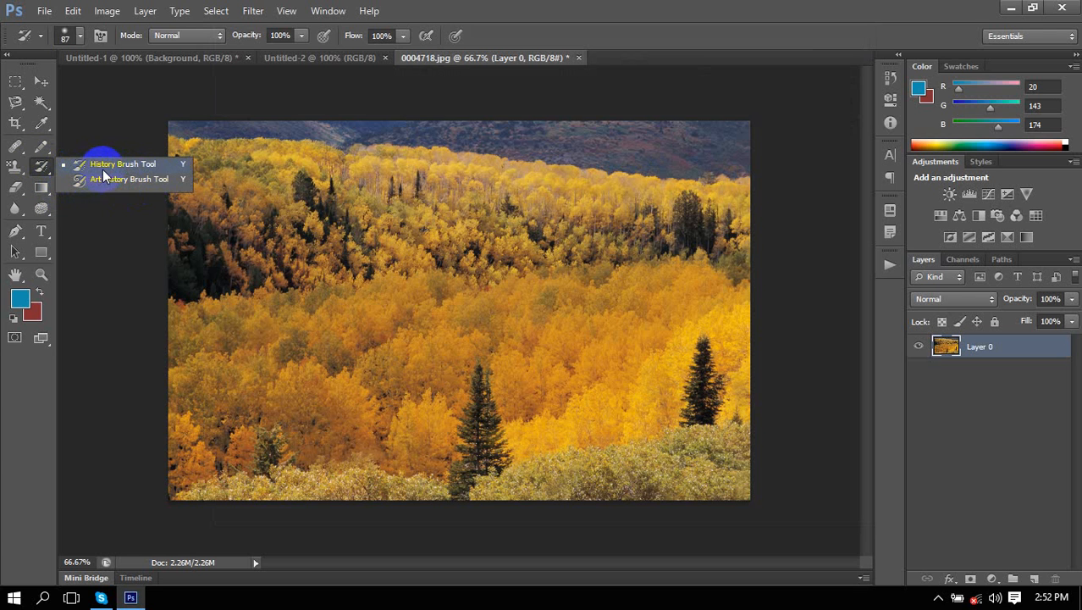
{"action": "left_click", "coordinate": [127, 183]}
{"action": "mouse_move", "coordinate": [364, 153]}
{"action": "left_mouse_down"}
{"action": "mouse_move", "coordinate": [532, 249]}
{"action": "mouse_move", "coordinate": [627, 200]}
{"action": "mouse_move", "coordinate": [604, 170]}
{"action": "mouse_move", "coordinate": [657, 380]}
{"action": "mouse_move", "coordinate": [631, 355]}
{"action": "mouse_move", "coordinate": [532, 449]}
{"action": "left_mouse_up"}
{"action": "mouse_move", "coordinate": [733, 462]}
{"action": "left_mouse_down"}
{"action": "mouse_move", "coordinate": [710, 497]}
{"action": "mouse_move", "coordinate": [702, 465]}
{"action": "mouse_move", "coordinate": [729, 444]}
{"action": "mouse_move", "coordinate": [768, 452]}
{"action": "mouse_move", "coordinate": [662, 465]}
{"action": "mouse_move", "coordinate": [664, 437]}
{"action": "mouse_move", "coordinate": [673, 432]}
{"action": "mouse_move", "coordinate": [654, 511]}
{"action": "mouse_move", "coordinate": [694, 481]}
{"action": "mouse_move", "coordinate": [702, 419]}
{"action": "mouse_move", "coordinate": [660, 445]}
{"action": "left_mouse_up"}
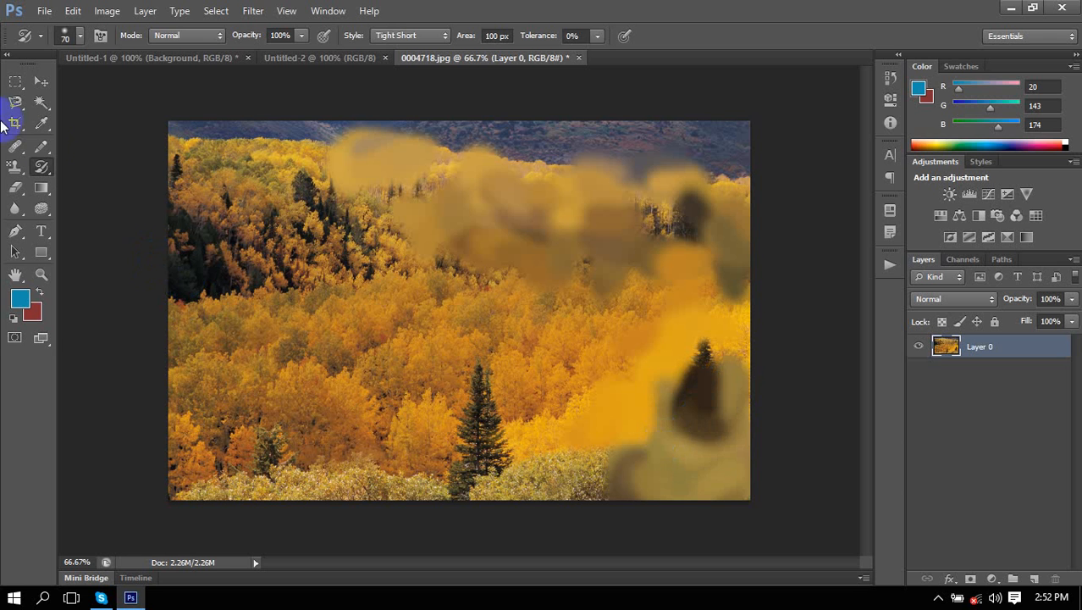
{"action": "left_click", "coordinate": [46, 165]}
Restore the lower-right tree and upper-right detail with the History Brush.
{"action": "mouse_move", "coordinate": [44, 165]}
{"action": "left_mouse_down"}
{"action": "mouse_move", "coordinate": [95, 177]}
{"action": "mouse_move", "coordinate": [104, 166]}
{"action": "left_mouse_up"}
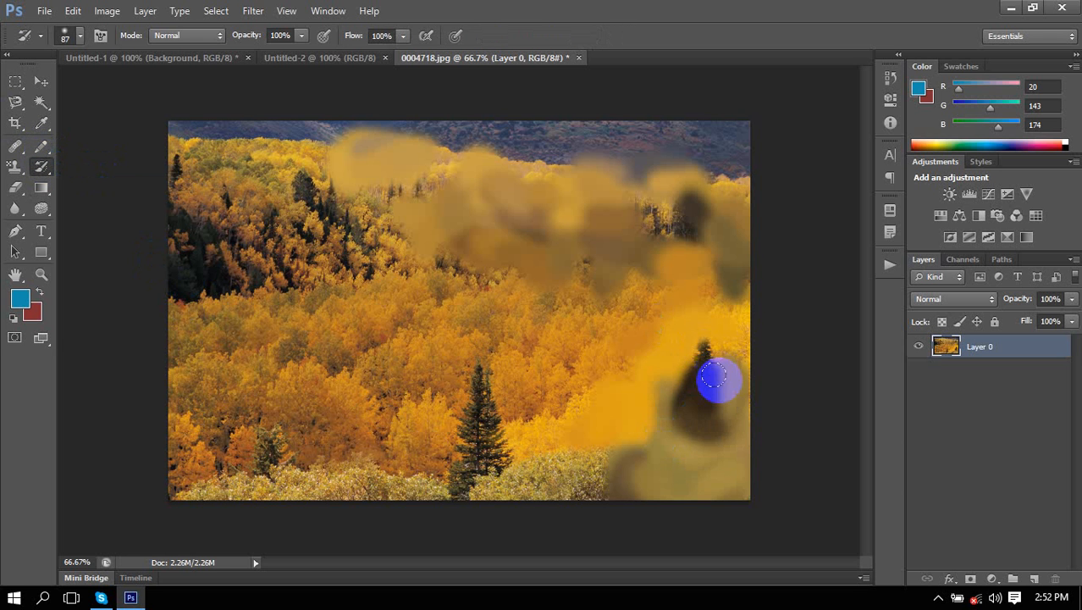
{"action": "mouse_move", "coordinate": [714, 374]}
{"action": "left_mouse_down"}
{"action": "mouse_move", "coordinate": [730, 415]}
{"action": "mouse_move", "coordinate": [707, 352]}
{"action": "mouse_move", "coordinate": [738, 391]}
{"action": "mouse_move", "coordinate": [732, 359]}
{"action": "mouse_move", "coordinate": [626, 468]}
{"action": "mouse_move", "coordinate": [640, 449]}
{"action": "mouse_move", "coordinate": [746, 430]}
{"action": "mouse_move", "coordinate": [741, 360]}
{"action": "left_mouse_up"}
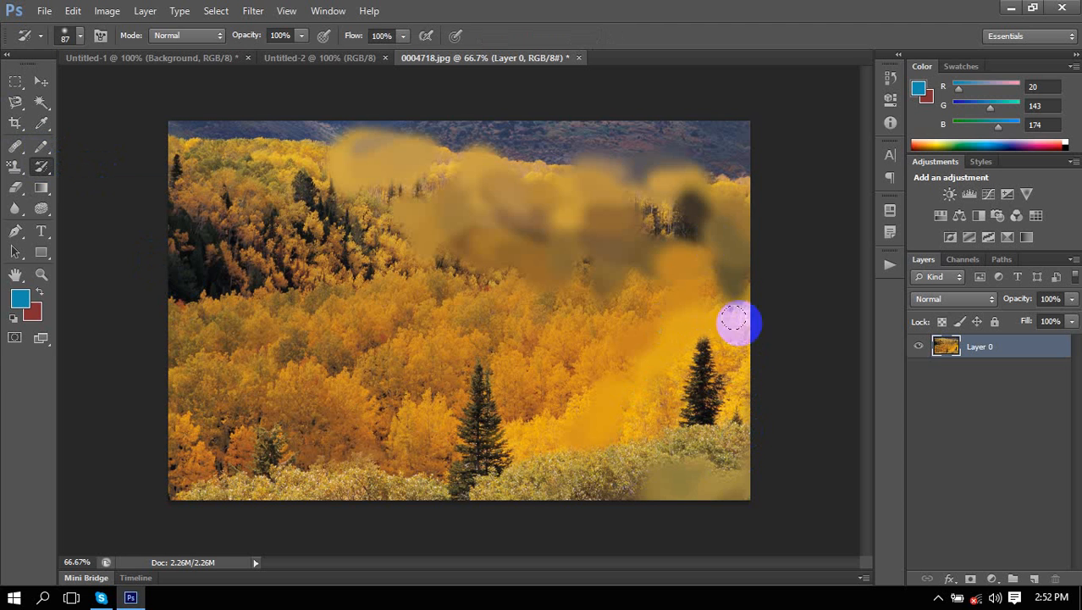
{"action": "mouse_move", "coordinate": [614, 191]}
{"action": "left_mouse_down"}
{"action": "mouse_move", "coordinate": [682, 201]}
{"action": "mouse_move", "coordinate": [679, 188]}
{"action": "mouse_move", "coordinate": [669, 206]}
{"action": "mouse_move", "coordinate": [641, 142]}
{"action": "mouse_move", "coordinate": [601, 251]}
{"action": "mouse_move", "coordinate": [605, 286]}
{"action": "mouse_move", "coordinate": [446, 275]}
{"action": "mouse_move", "coordinate": [532, 204]}
{"action": "mouse_move", "coordinate": [370, 279]}
{"action": "mouse_move", "coordinate": [442, 215]}
{"action": "mouse_move", "coordinate": [430, 223]}
{"action": "mouse_move", "coordinate": [440, 195]}
{"action": "mouse_move", "coordinate": [259, 187]}
{"action": "mouse_move", "coordinate": [394, 172]}
{"action": "mouse_move", "coordinate": [437, 212]}
{"action": "left_mouse_up"}
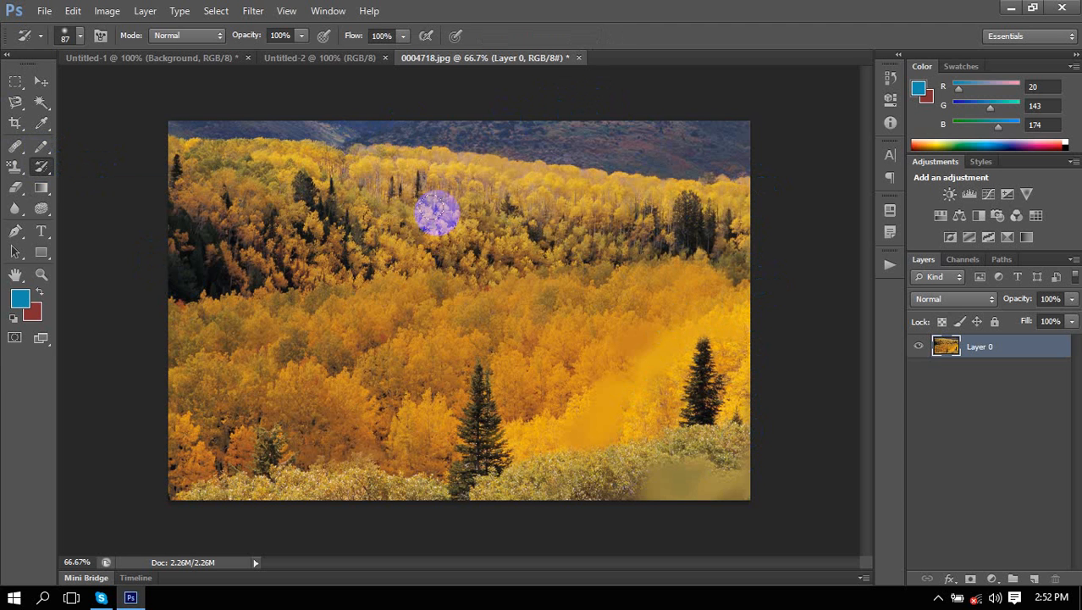
Open the red 0004730.jpg image and bring it to the front.
{"action": "left_click", "coordinate": [44, 10]}
{"action": "left_click", "coordinate": [64, 45]}
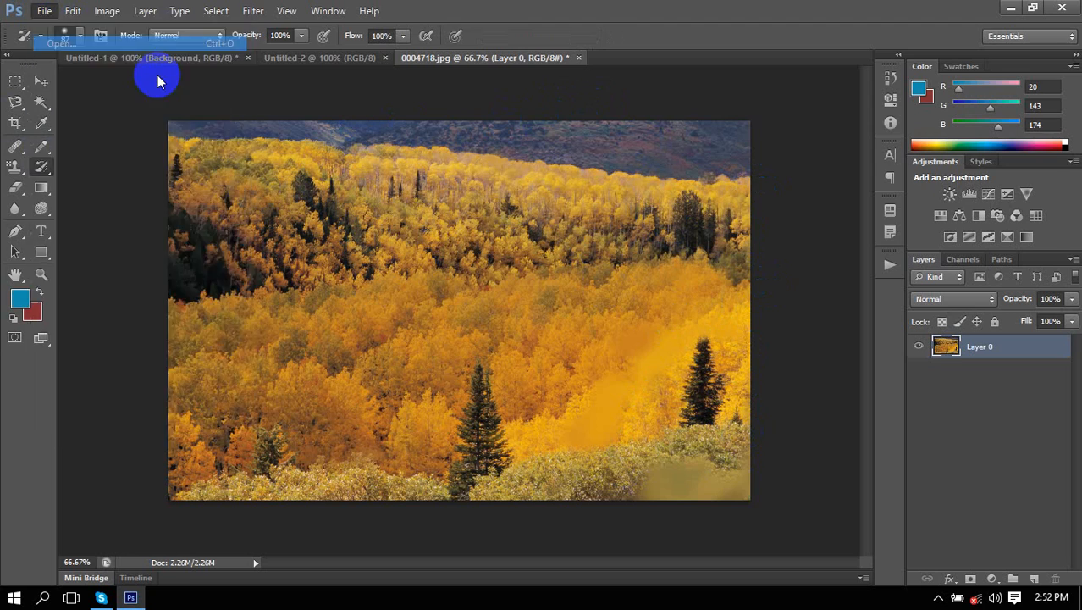
{"action": "double_click", "coordinate": [566, 234]}
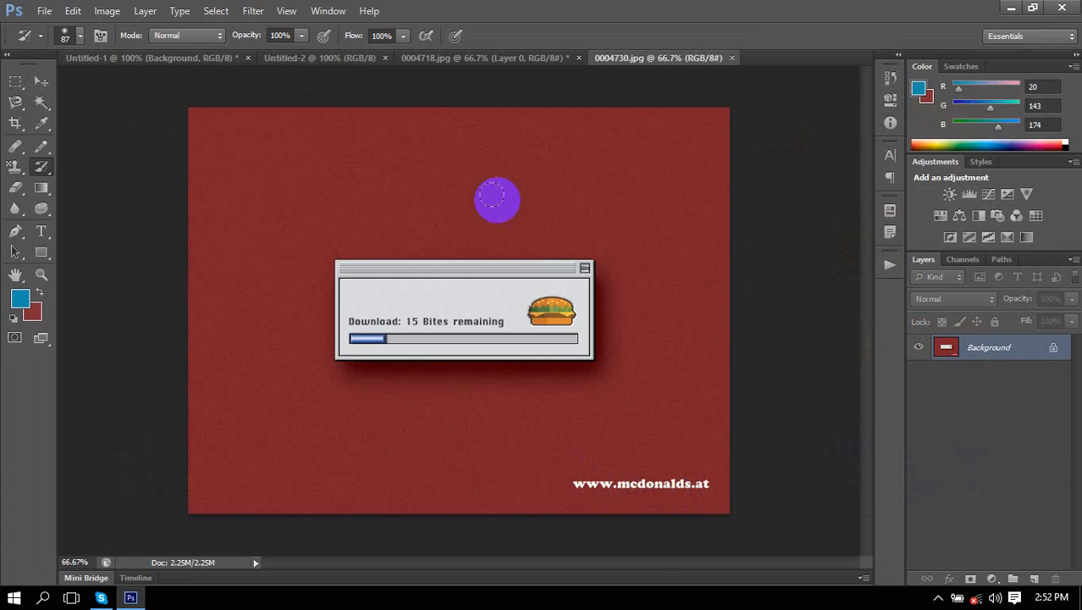
{"action": "left_click", "coordinate": [480, 58]}
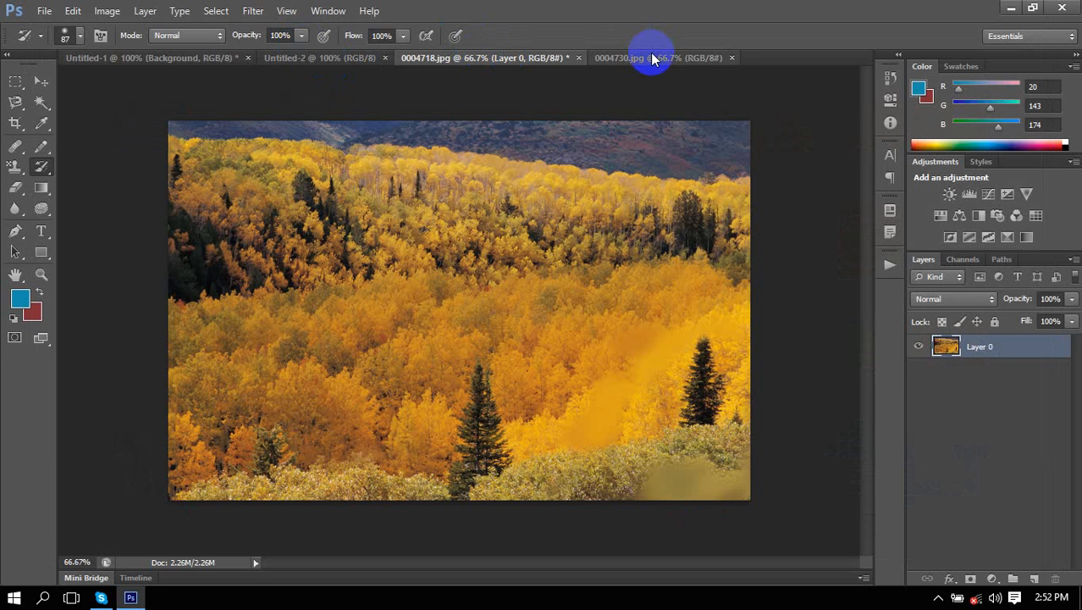
{"action": "left_click", "coordinate": [650, 56]}
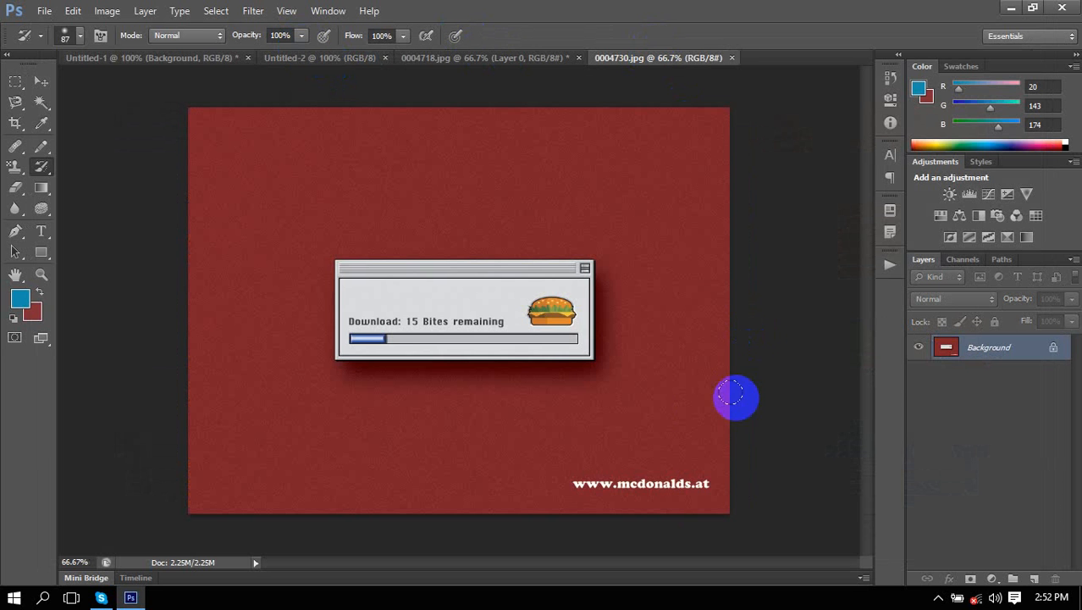
{"action": "left_click", "coordinate": [576, 483]}
{"action": "left_click_drag", "start_coordinate": [49, 178], "coordinate": [80, 188]}
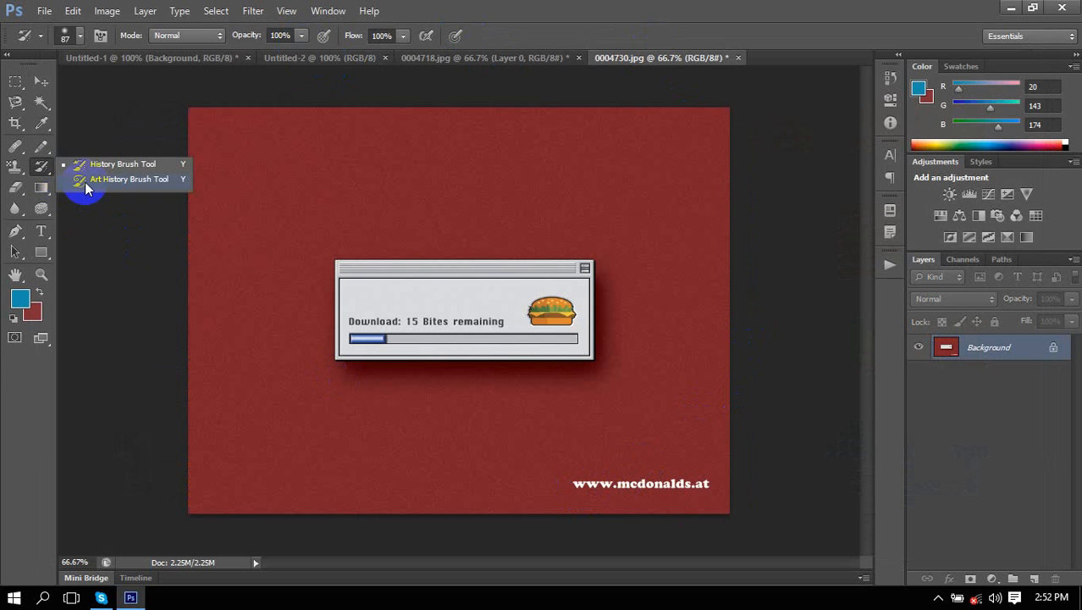
{"action": "left_click_drag", "start_coordinate": [546, 479], "coordinate": [707, 482]}
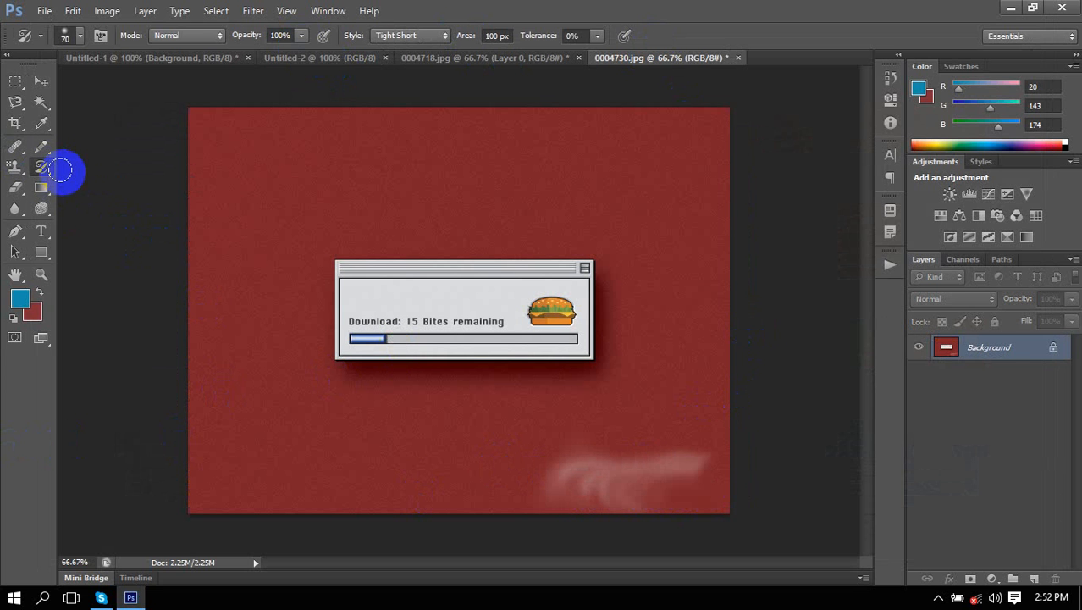
{"action": "mouse_move", "coordinate": [45, 168]}
{"action": "left_mouse_down"}
{"action": "mouse_move", "coordinate": [54, 179]}
{"action": "mouse_move", "coordinate": [89, 161]}
{"action": "left_mouse_up"}
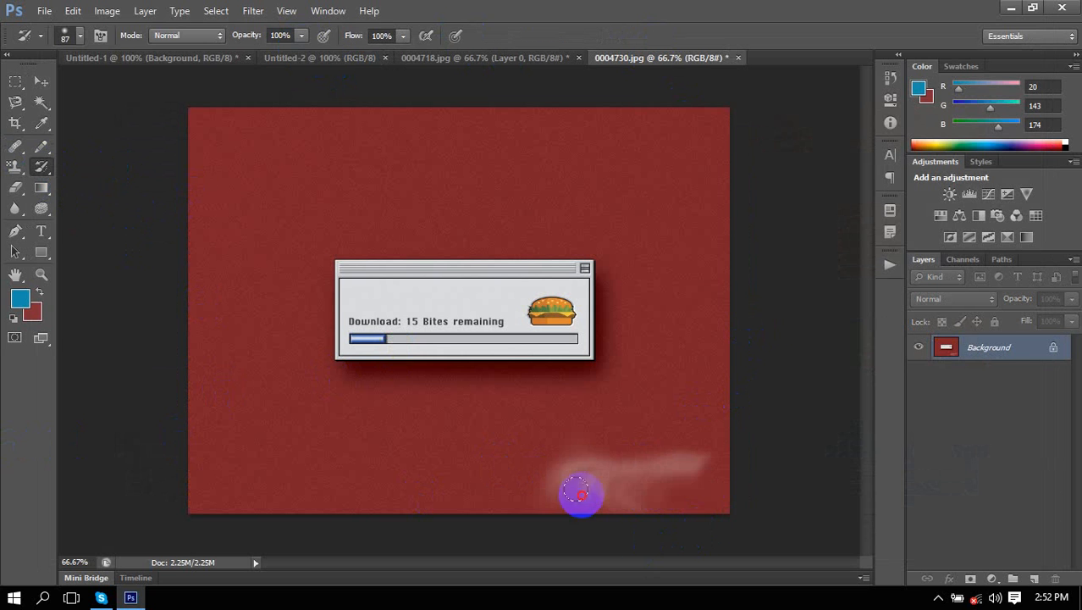
{"action": "mouse_move", "coordinate": [578, 492]}
{"action": "left_mouse_down"}
{"action": "mouse_move", "coordinate": [723, 481]}
{"action": "mouse_move", "coordinate": [529, 476]}
{"action": "mouse_move", "coordinate": [727, 449]}
{"action": "mouse_move", "coordinate": [462, 448]}
{"action": "mouse_move", "coordinate": [610, 481]}
{"action": "mouse_move", "coordinate": [629, 504]}
{"action": "left_mouse_up"}
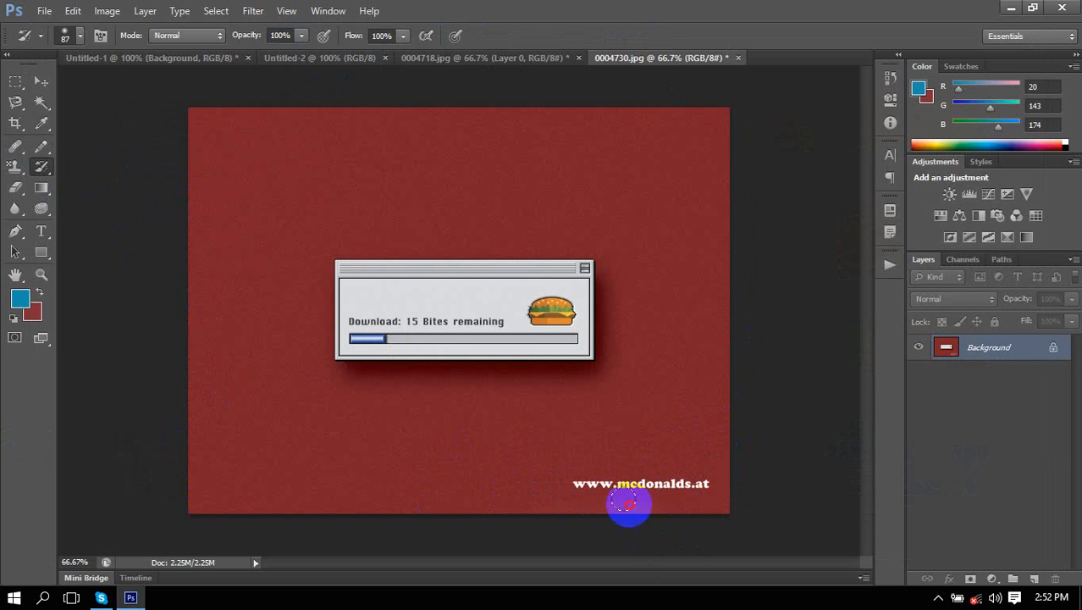
{"action": "mouse_move", "coordinate": [42, 166]}
{"action": "left_mouse_down"}
{"action": "mouse_move", "coordinate": [76, 194]}
{"action": "mouse_move", "coordinate": [106, 183]}
{"action": "left_mouse_up"}
{"action": "mouse_move", "coordinate": [580, 488]}
{"action": "left_mouse_down"}
{"action": "mouse_move", "coordinate": [707, 483]}
{"action": "mouse_move", "coordinate": [627, 487]}
{"action": "left_mouse_up"}
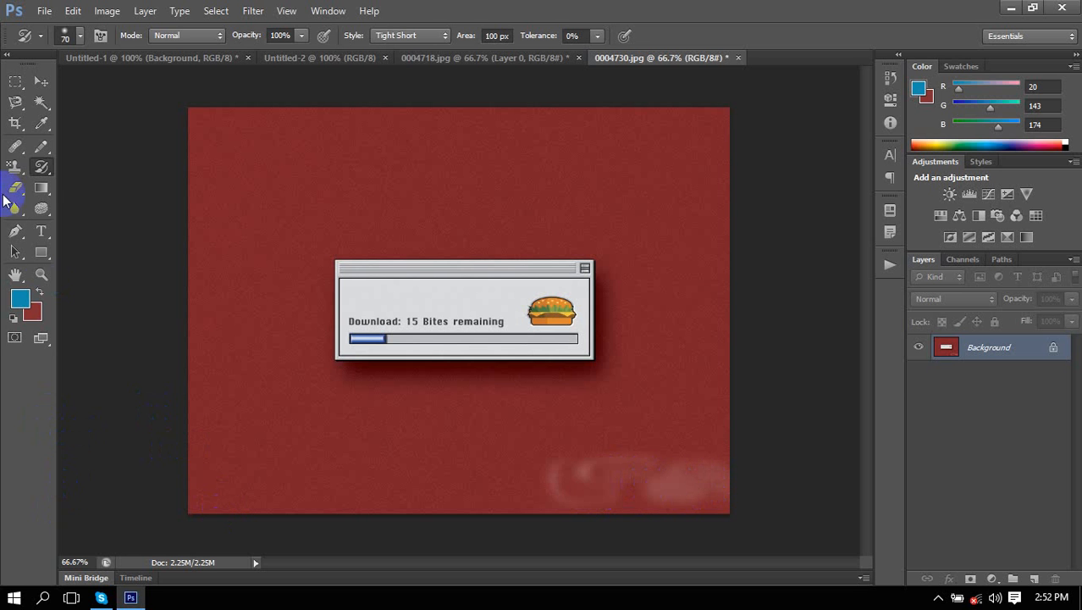
{"action": "left_click_drag", "start_coordinate": [42, 167], "coordinate": [136, 158]}
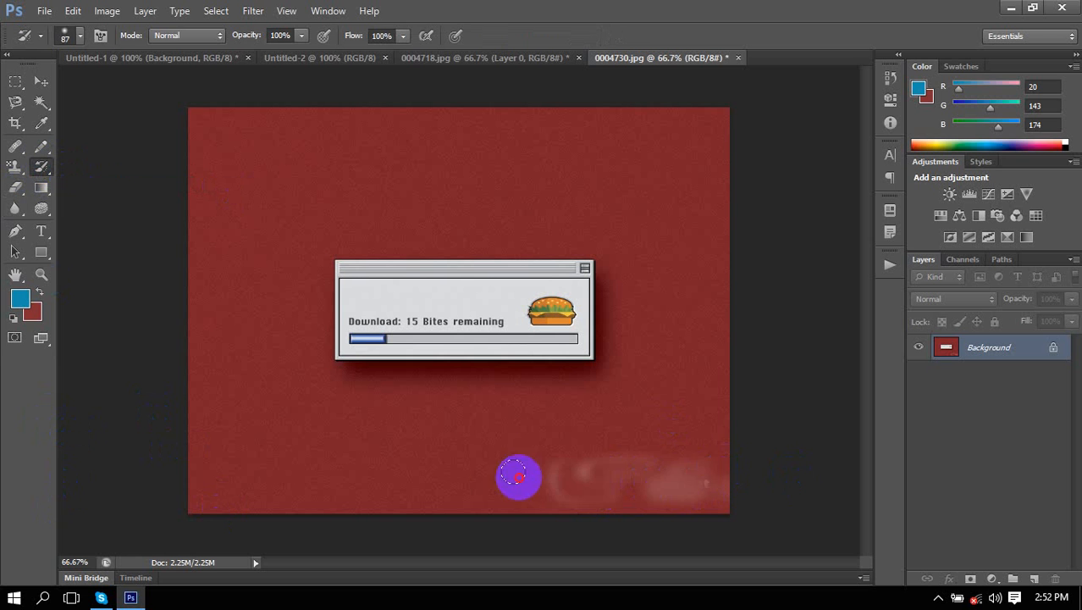
{"action": "left_click_drag", "start_coordinate": [518, 477], "coordinate": [484, 465]}
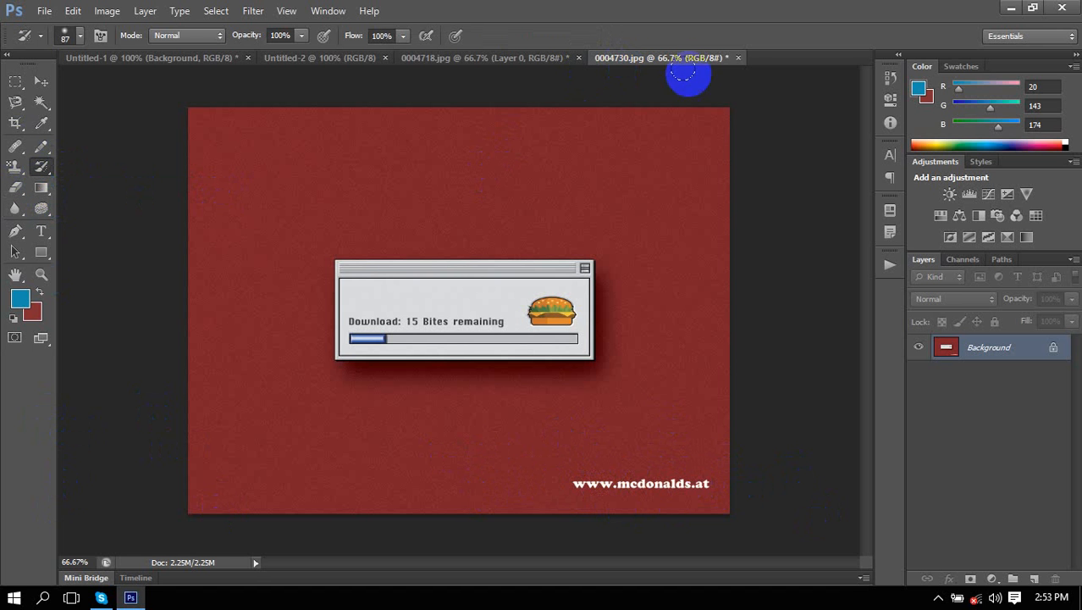
Close 0004730.jpg and 0004718.jpg without saving.
{"action": "left_click", "coordinate": [738, 58]}
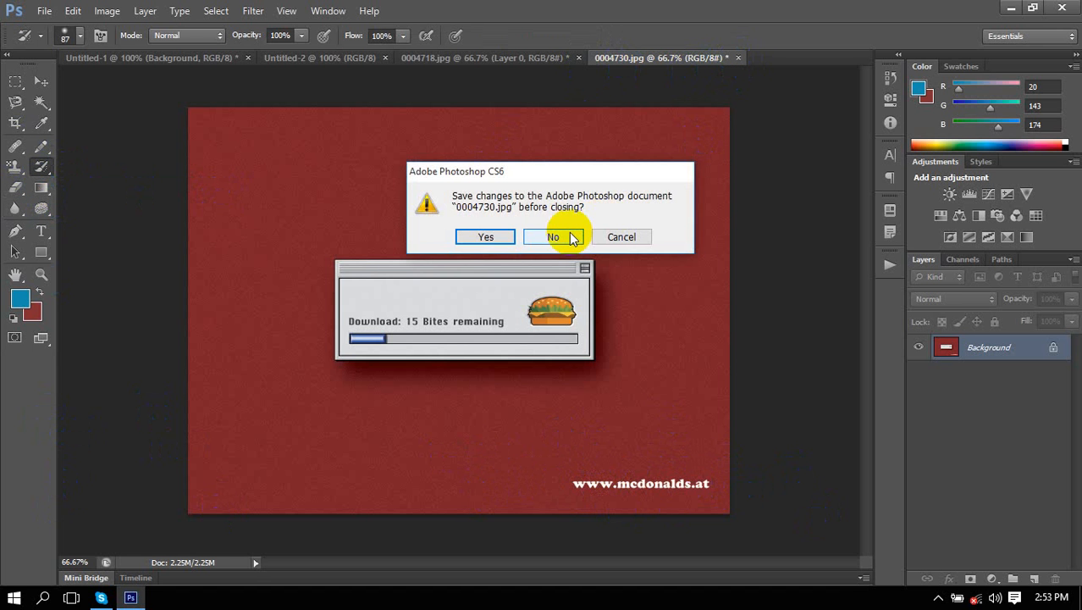
{"action": "left_click", "coordinate": [571, 237]}
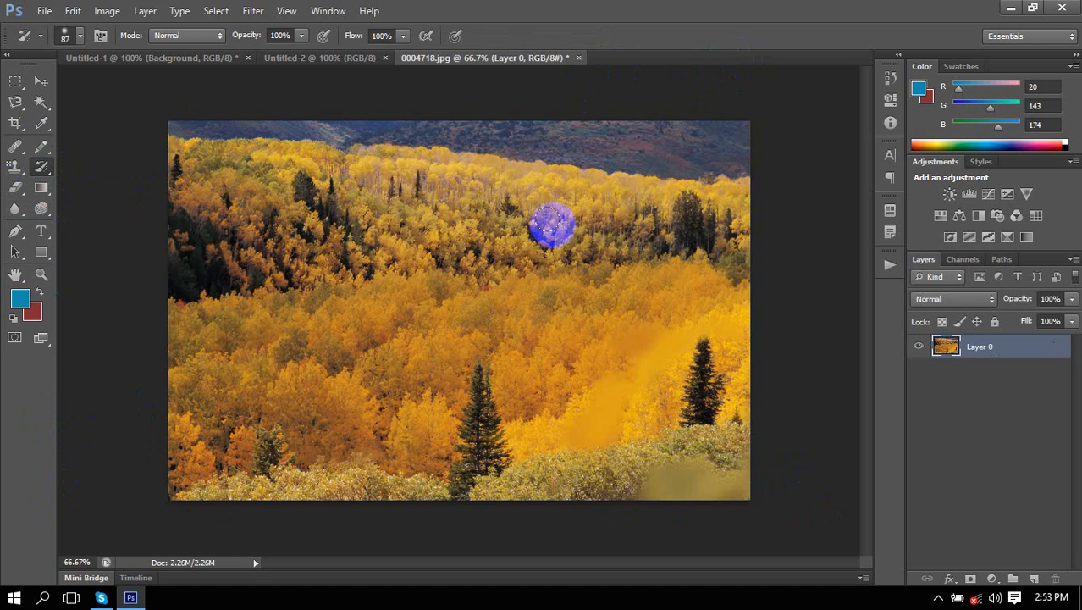
{"action": "left_click", "coordinate": [578, 57]}
{"action": "left_click", "coordinate": [551, 236]}
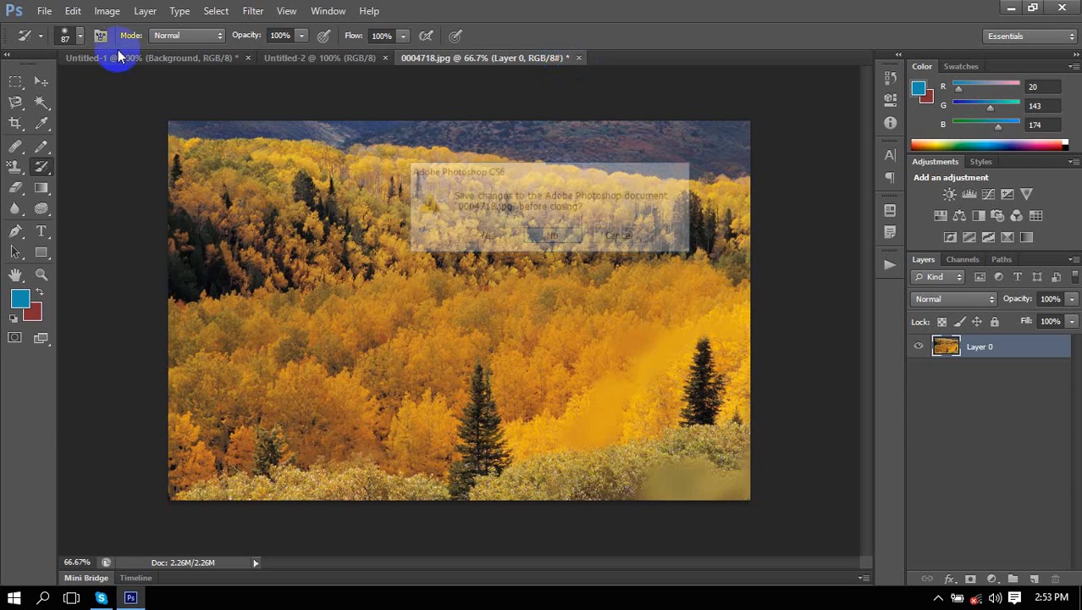
Open the tiger cub photo 0004719.jpg from the Wallpapers folder.
{"action": "left_click", "coordinate": [119, 55]}
{"action": "left_click", "coordinate": [45, 10]}
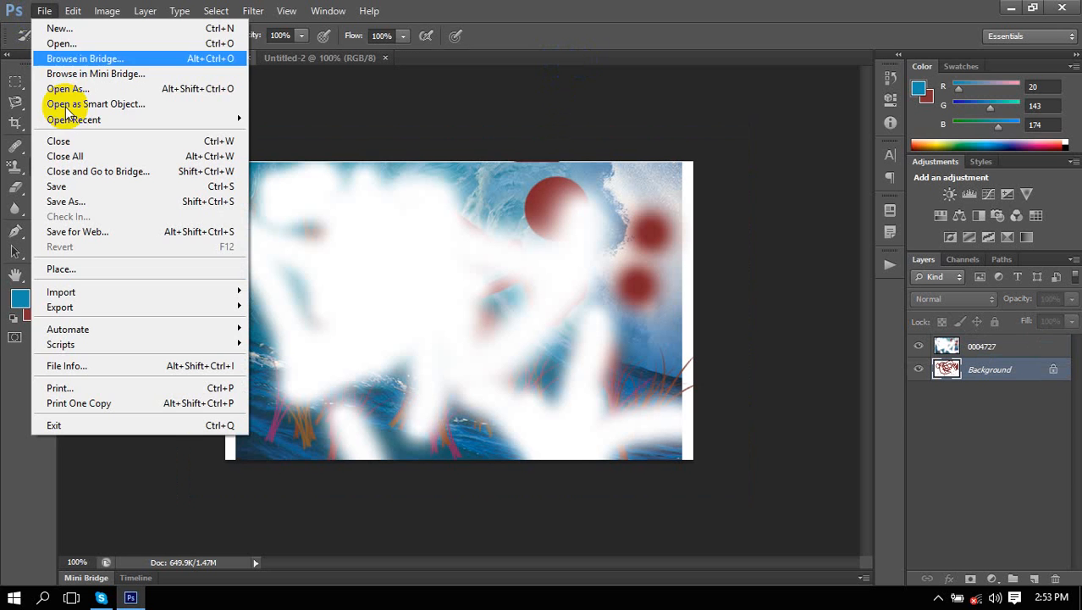
{"action": "left_click", "coordinate": [61, 43]}
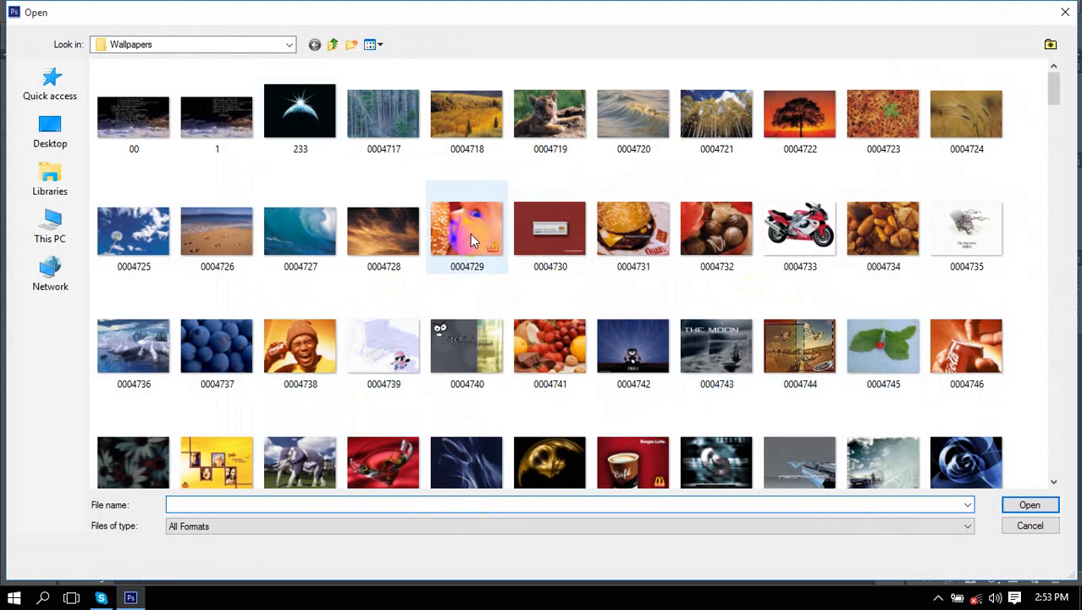
{"action": "double_click", "coordinate": [563, 98]}
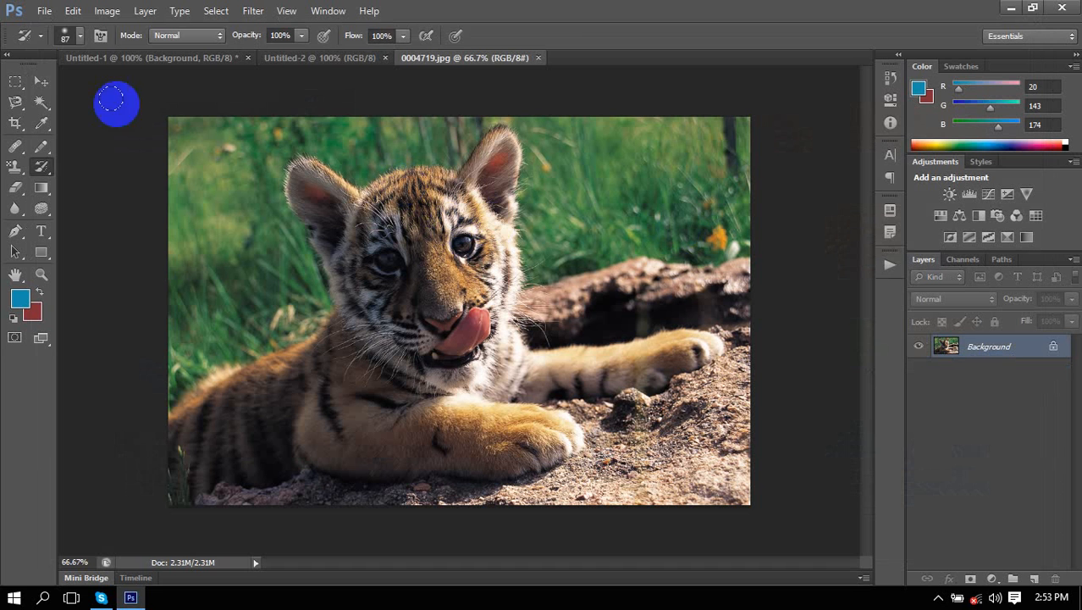
Convert the tiger photo's Background into Layer 0.
{"action": "left_click", "coordinate": [41, 80]}
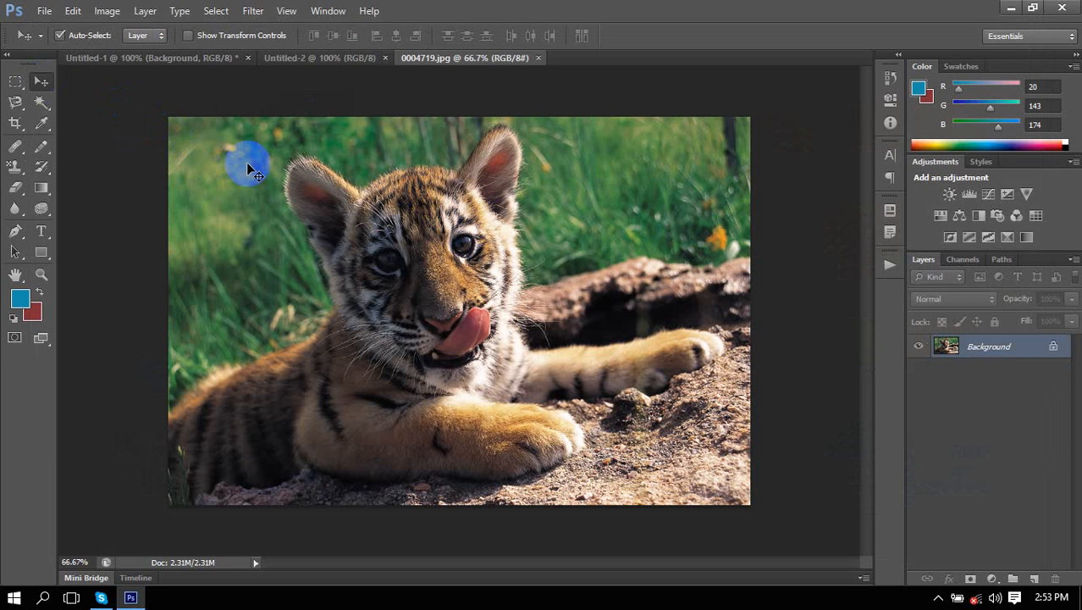
{"action": "double_click", "coordinate": [990, 349]}
{"action": "left_click", "coordinate": [672, 184]}
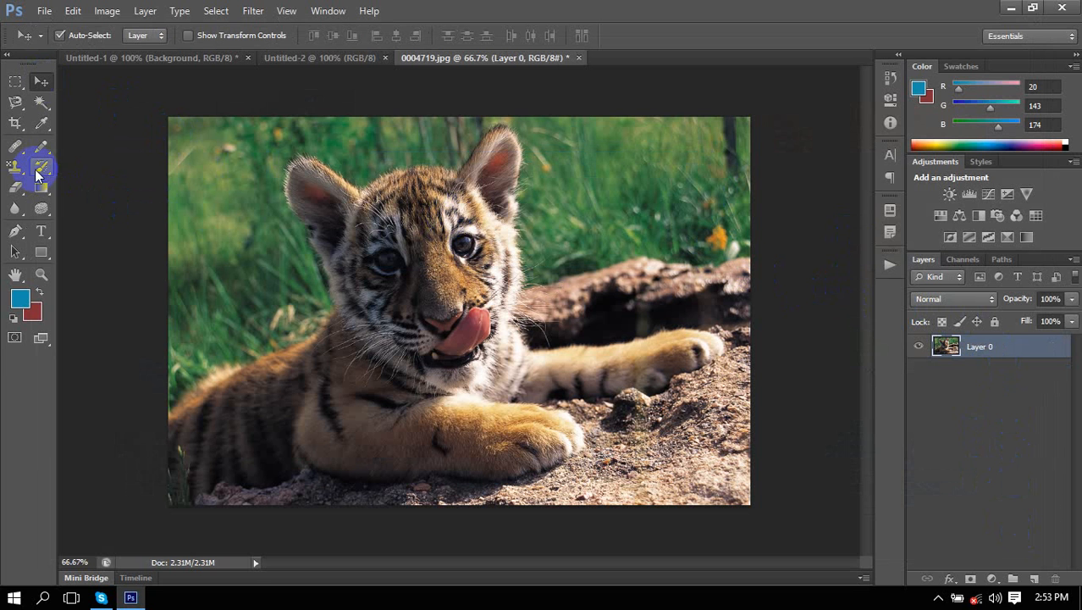
{"action": "mouse_move", "coordinate": [3, 208]}
{"action": "left_mouse_down"}
{"action": "mouse_move", "coordinate": [97, 216]}
{"action": "mouse_move", "coordinate": [85, 221]}
{"action": "left_mouse_up"}
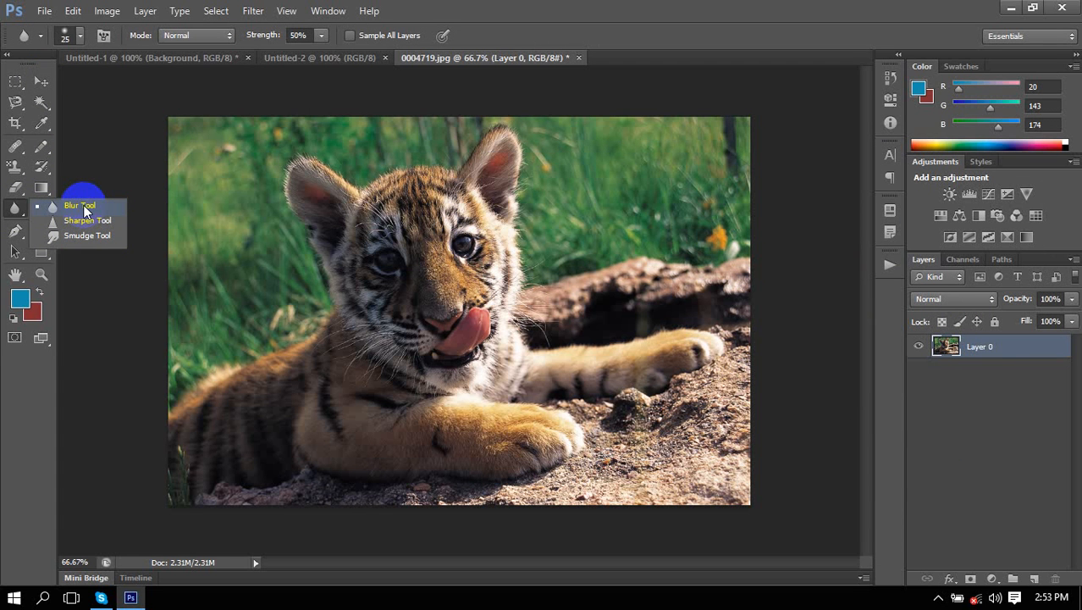
Select the Blur tool, enlarge its brush to 150 px and adjust the hardness.
{"action": "left_click", "coordinate": [84, 211]}
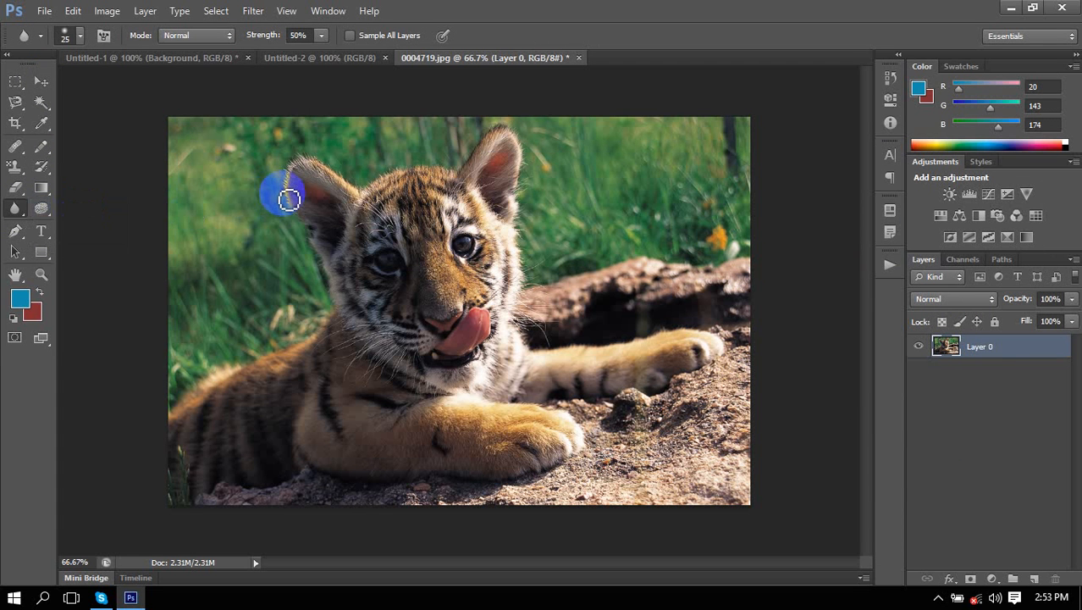
{"action": "key", "text": "]"}
{"action": "key", "text": "]"}
{"action": "key", "text": "]"}
{"action": "key", "text": "]"}
{"action": "key", "text": "]"}
{"action": "key", "text": "]"}
{"action": "key", "text": "]"}
{"action": "key", "text": "]"}
{"action": "key", "text": "]"}
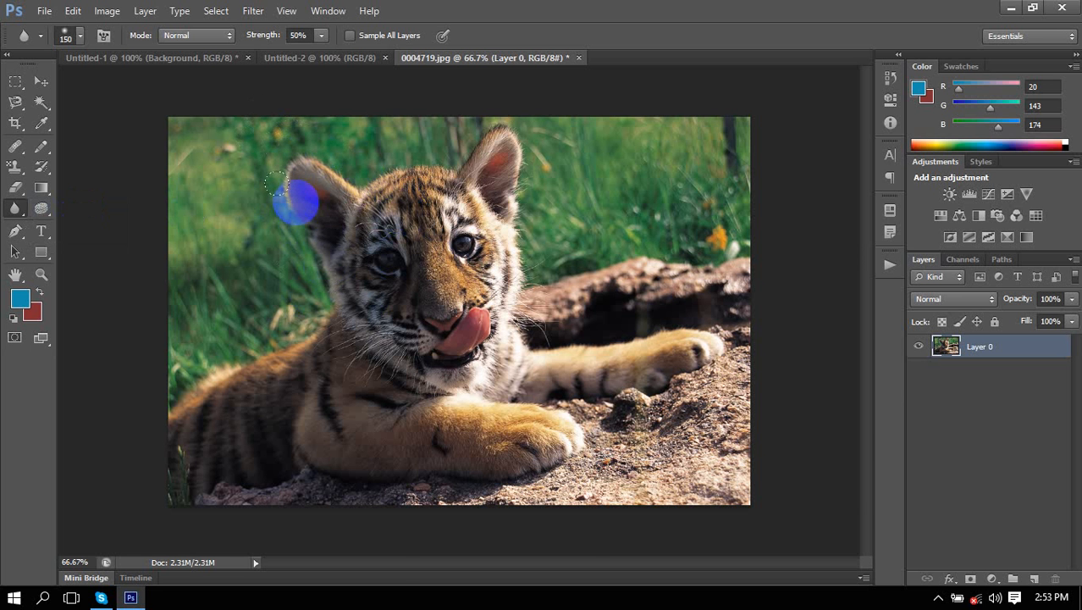
{"action": "scroll", "coordinate": [296, 212], "scroll_direction": "up", "scroll_amount": 3}
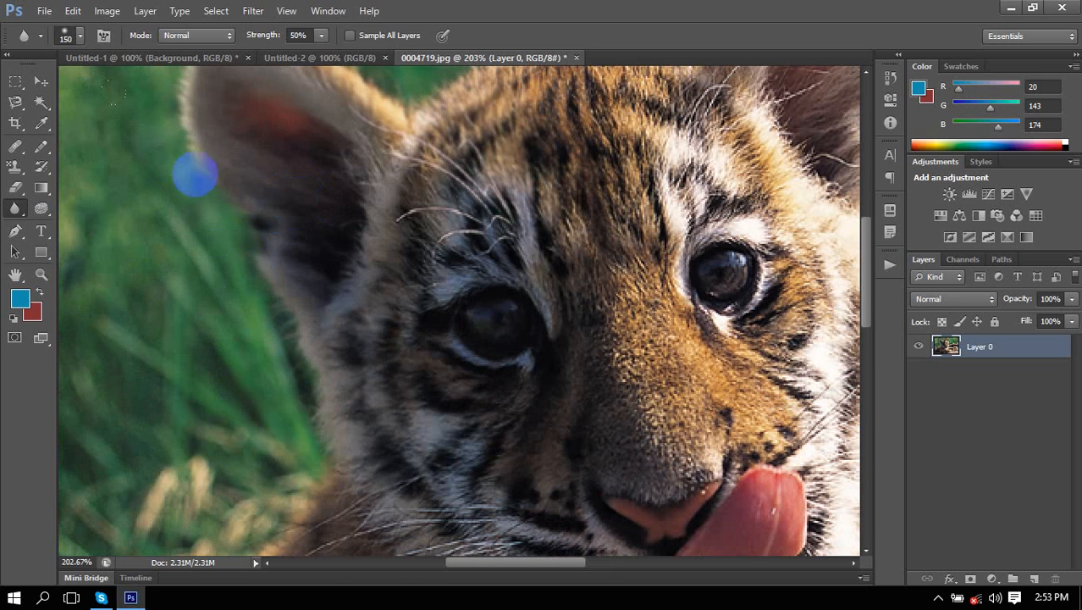
{"action": "left_click", "coordinate": [82, 39]}
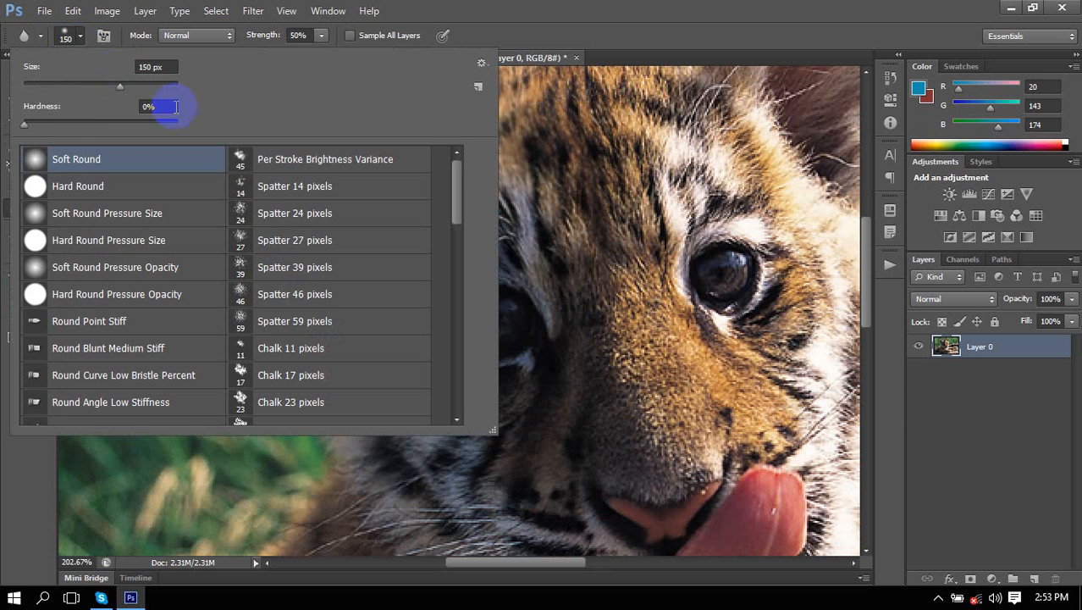
{"action": "left_click_drag", "start_coordinate": [26, 125], "coordinate": [203, 132]}
{"action": "left_click", "coordinate": [605, 175]}
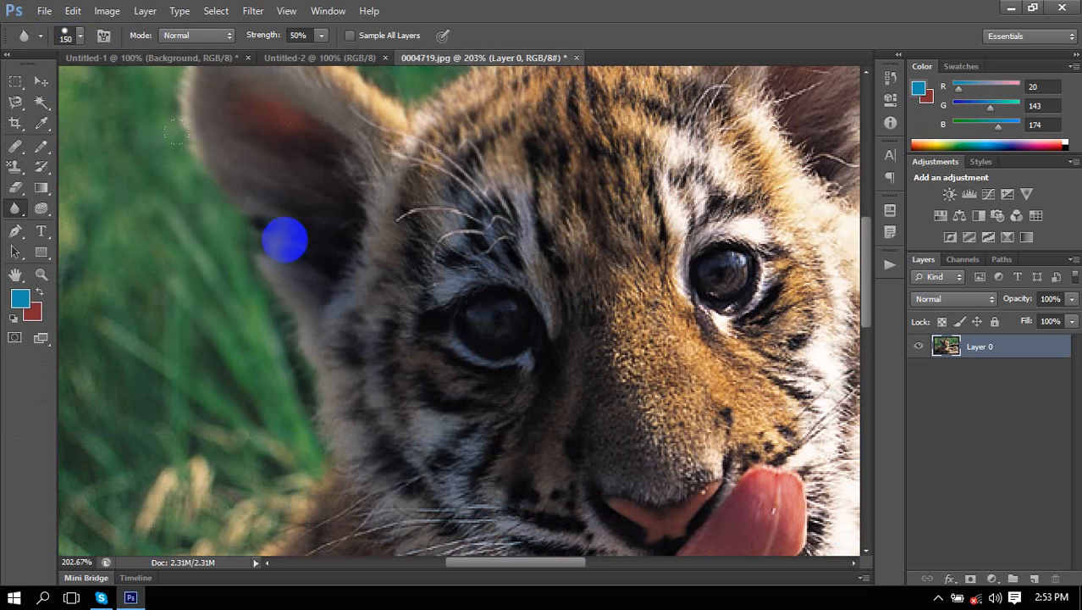
Blur along the edge of the cub's ear and the grass beside it.
{"action": "mouse_move", "coordinate": [221, 197]}
{"action": "left_mouse_down"}
{"action": "mouse_move", "coordinate": [269, 313]}
{"action": "mouse_move", "coordinate": [231, 278]}
{"action": "mouse_move", "coordinate": [226, 209]}
{"action": "mouse_move", "coordinate": [358, 411]}
{"action": "mouse_move", "coordinate": [354, 183]}
{"action": "mouse_move", "coordinate": [399, 409]}
{"action": "mouse_move", "coordinate": [566, 314]}
{"action": "mouse_move", "coordinate": [389, 244]}
{"action": "mouse_move", "coordinate": [345, 270]}
{"action": "left_mouse_up"}
{"action": "scroll", "coordinate": [351, 275], "scroll_direction": "down", "scroll_amount": 8}
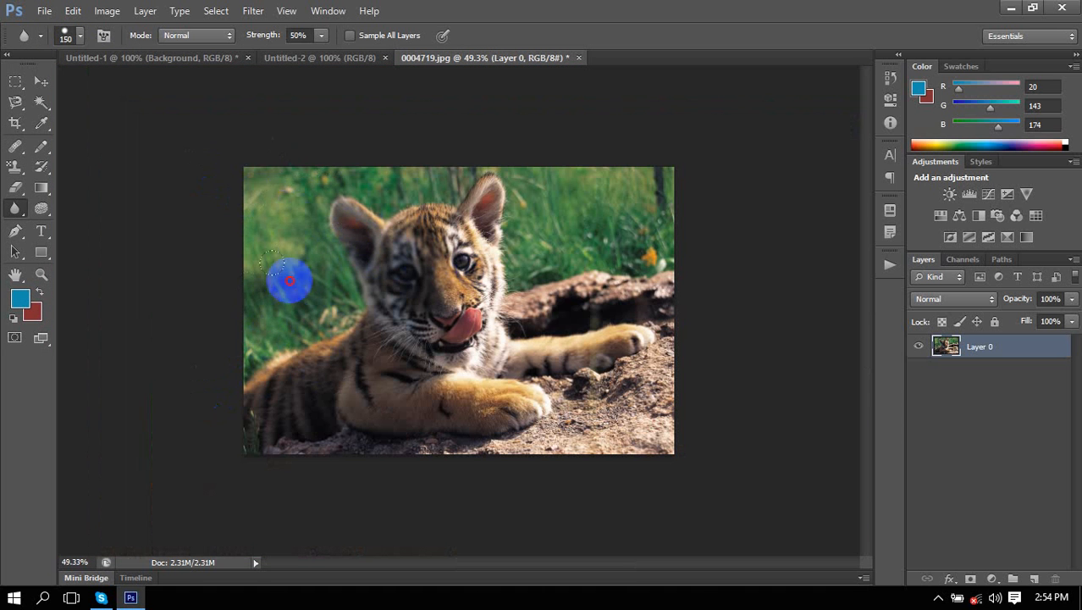
{"action": "mouse_move", "coordinate": [527, 247]}
{"action": "left_mouse_down"}
{"action": "mouse_move", "coordinate": [502, 233]}
{"action": "mouse_move", "coordinate": [536, 192]}
{"action": "mouse_move", "coordinate": [699, 227]}
{"action": "mouse_move", "coordinate": [644, 201]}
{"action": "mouse_move", "coordinate": [605, 258]}
{"action": "mouse_move", "coordinate": [644, 230]}
{"action": "mouse_move", "coordinate": [591, 236]}
{"action": "mouse_move", "coordinate": [648, 202]}
{"action": "mouse_move", "coordinate": [695, 249]}
{"action": "mouse_move", "coordinate": [691, 212]}
{"action": "mouse_move", "coordinate": [687, 224]}
{"action": "mouse_move", "coordinate": [557, 174]}
{"action": "mouse_move", "coordinate": [512, 219]}
{"action": "mouse_move", "coordinate": [495, 158]}
{"action": "mouse_move", "coordinate": [333, 162]}
{"action": "mouse_move", "coordinate": [484, 186]}
{"action": "mouse_move", "coordinate": [264, 176]}
{"action": "left_mouse_up"}
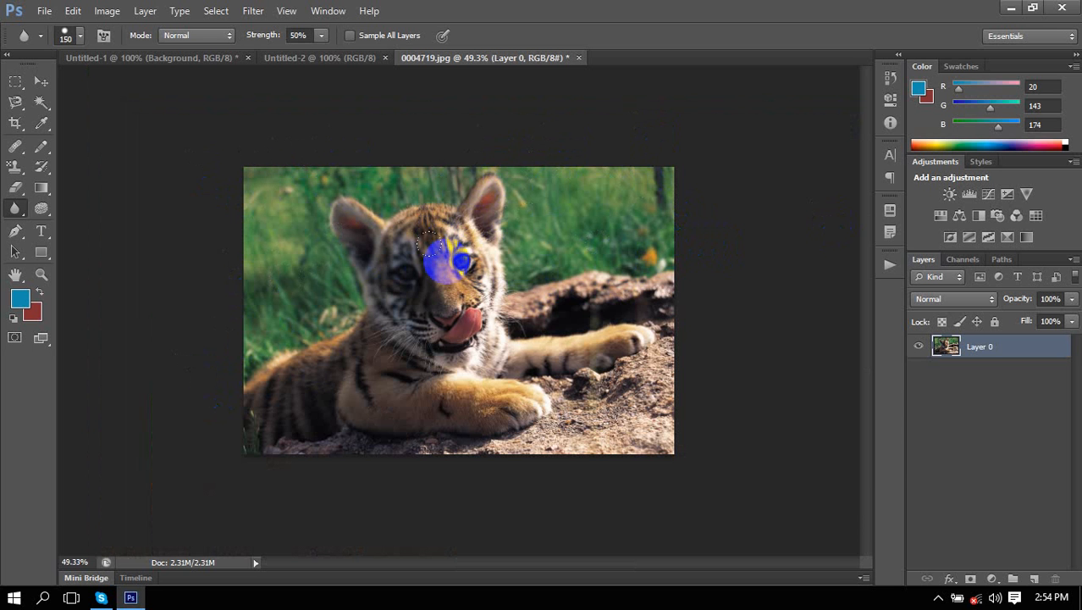
{"action": "scroll", "coordinate": [515, 241], "scroll_direction": "up", "scroll_amount": 3}
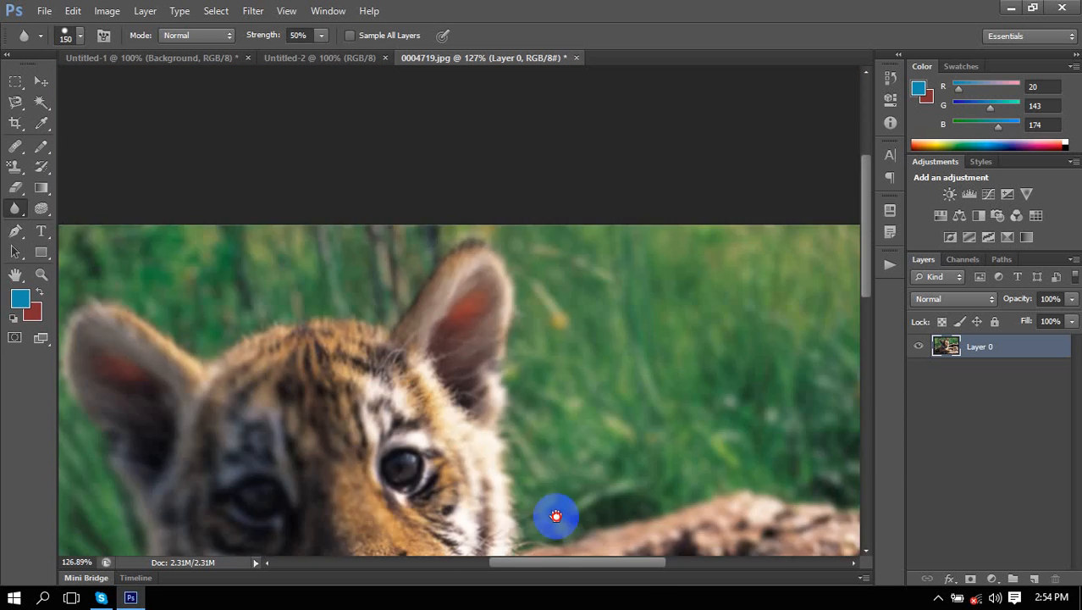
Blur the fur across the cub's chest and more of the surrounding grass.
{"action": "left_click_drag", "start_coordinate": [556, 516], "coordinate": [571, 605]}
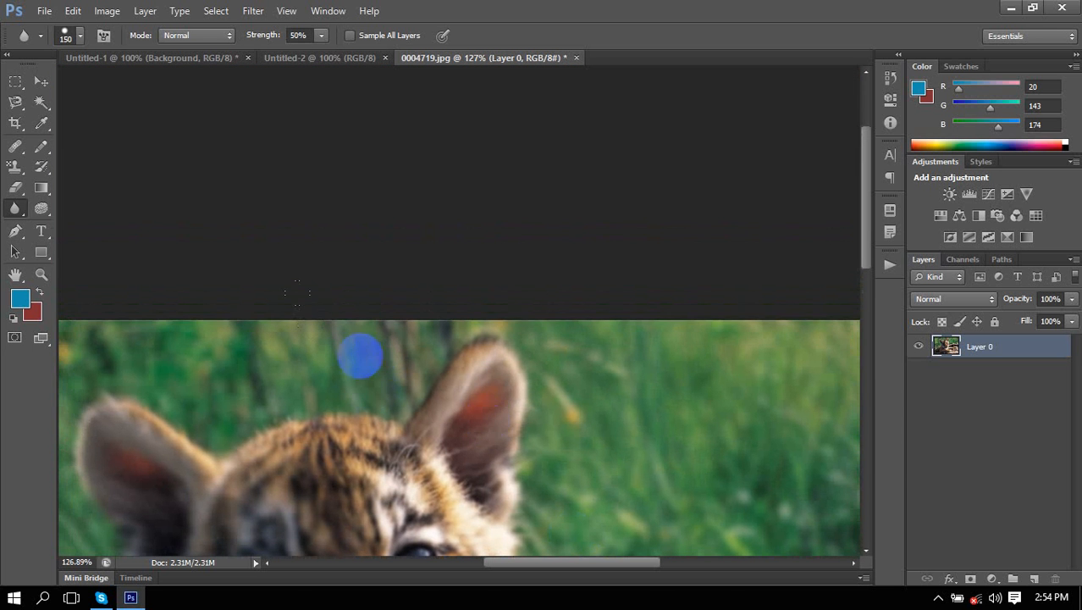
{"action": "scroll", "coordinate": [521, 350], "scroll_direction": "down", "scroll_amount": 2}
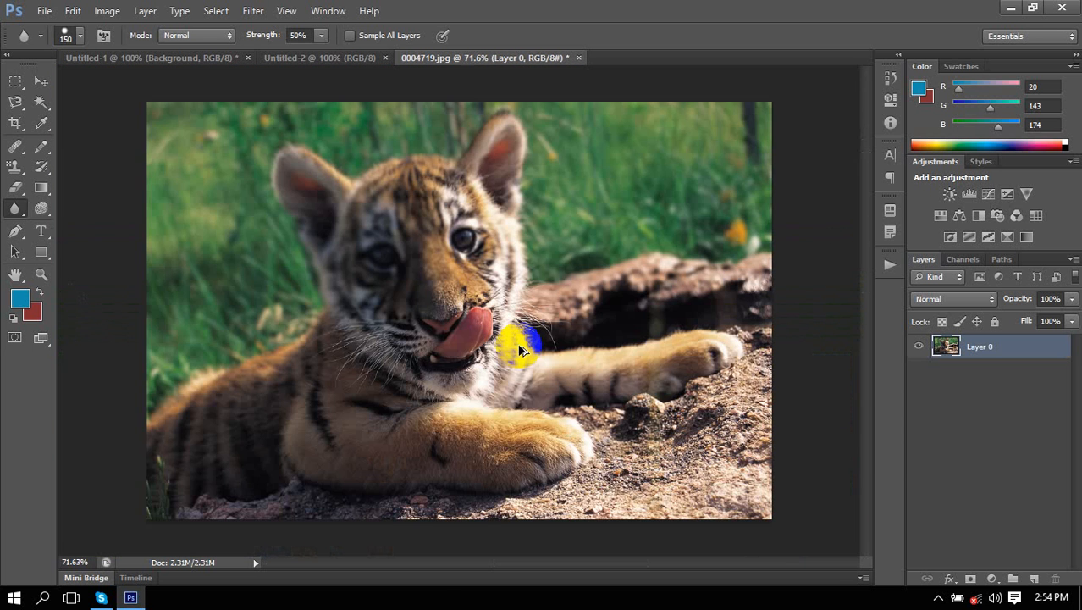
{"action": "left_click_drag", "start_coordinate": [518, 344], "coordinate": [556, 343]}
{"action": "mouse_move", "coordinate": [532, 195]}
{"action": "left_mouse_down"}
{"action": "mouse_move", "coordinate": [584, 252]}
{"action": "mouse_move", "coordinate": [589, 219]}
{"action": "mouse_move", "coordinate": [749, 136]}
{"action": "mouse_move", "coordinate": [592, 180]}
{"action": "mouse_move", "coordinate": [656, 265]}
{"action": "left_mouse_up"}
{"action": "left_click_drag", "start_coordinate": [619, 218], "coordinate": [615, 201]}
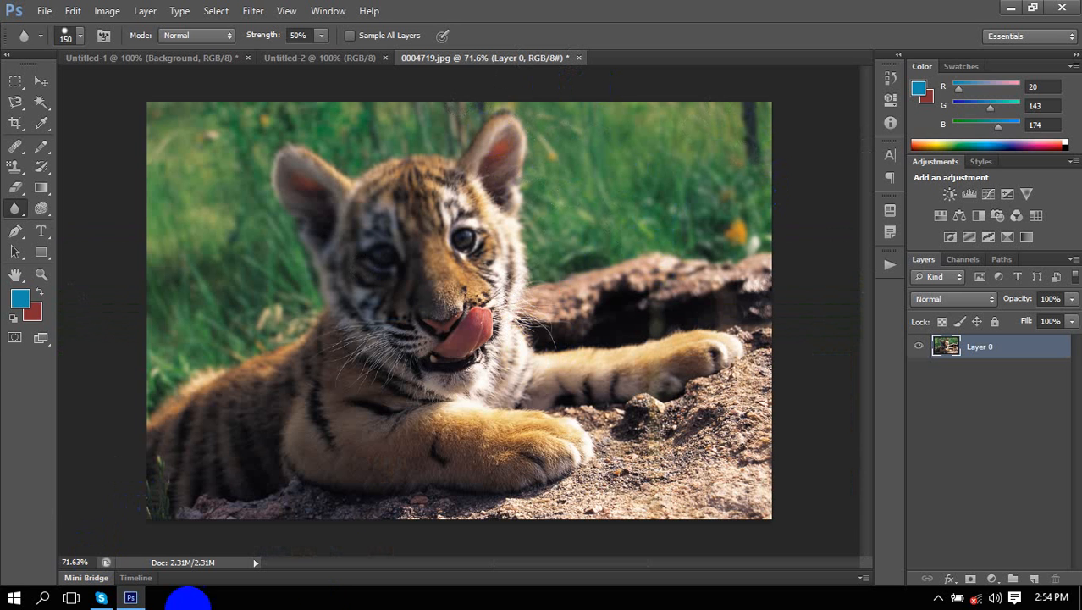
{"action": "left_click", "coordinate": [693, 258]}
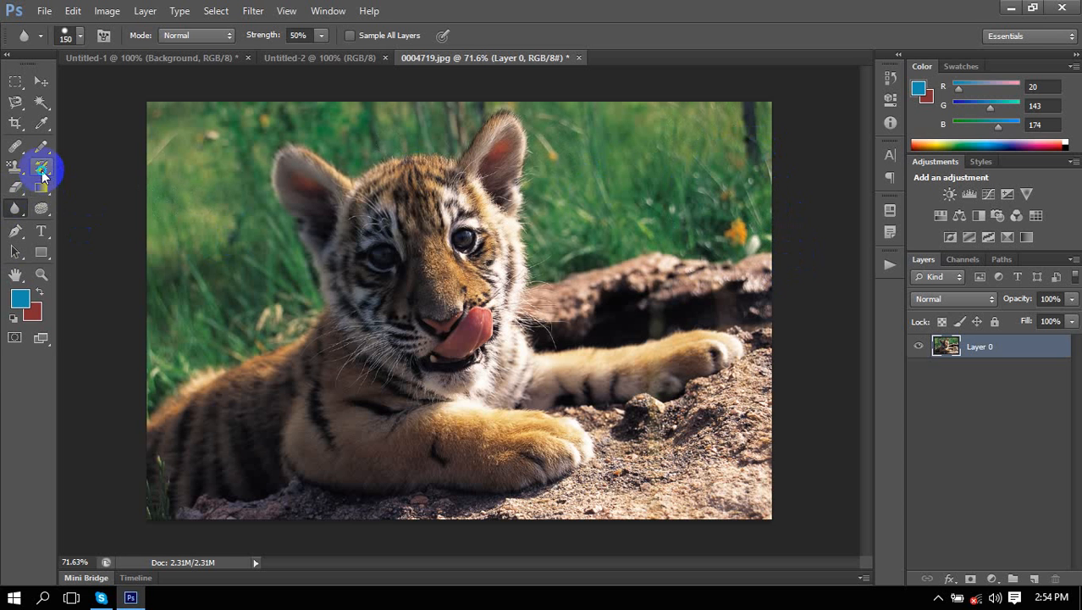
Try the History Brush and Move tools, then switch to the Gradient Tool.
{"action": "left_click_drag", "start_coordinate": [40, 167], "coordinate": [92, 180]}
{"action": "left_click", "coordinate": [99, 165]}
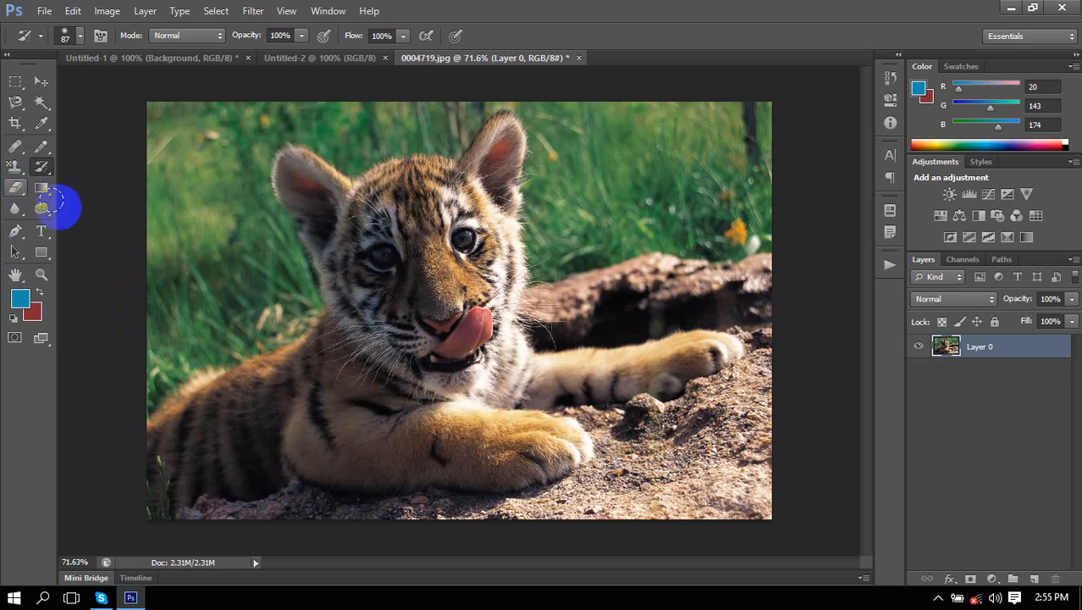
{"action": "left_click", "coordinate": [40, 82]}
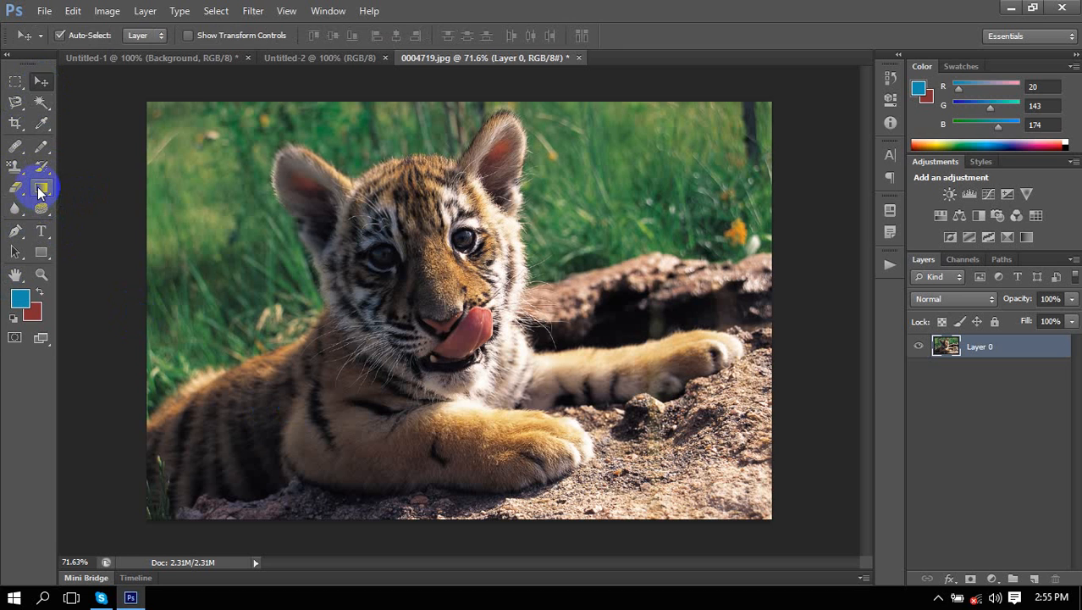
{"action": "left_click_drag", "start_coordinate": [38, 191], "coordinate": [143, 197]}
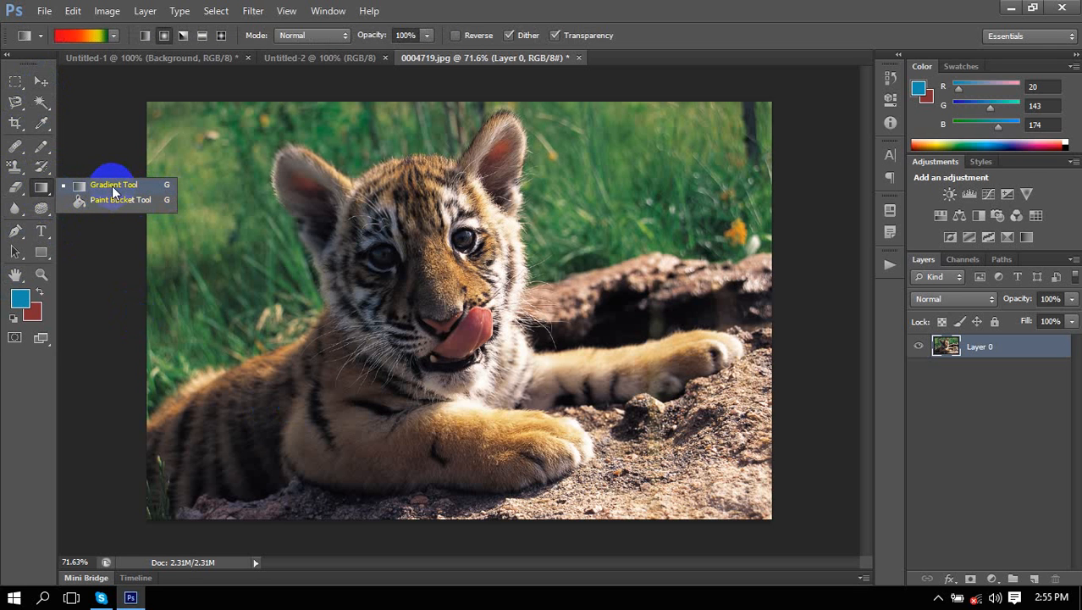
{"action": "left_click", "coordinate": [112, 186]}
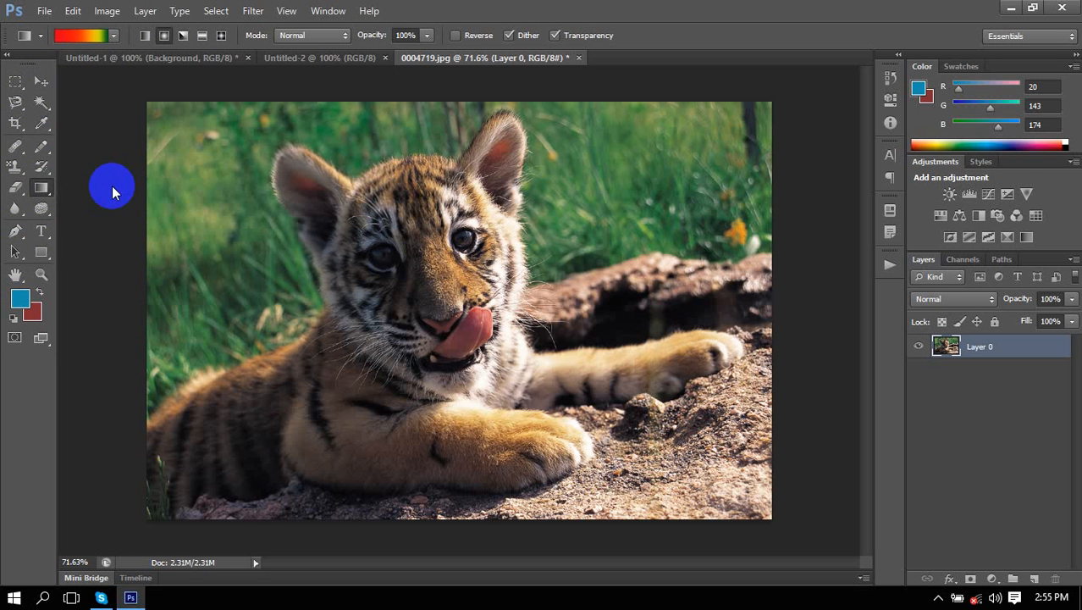
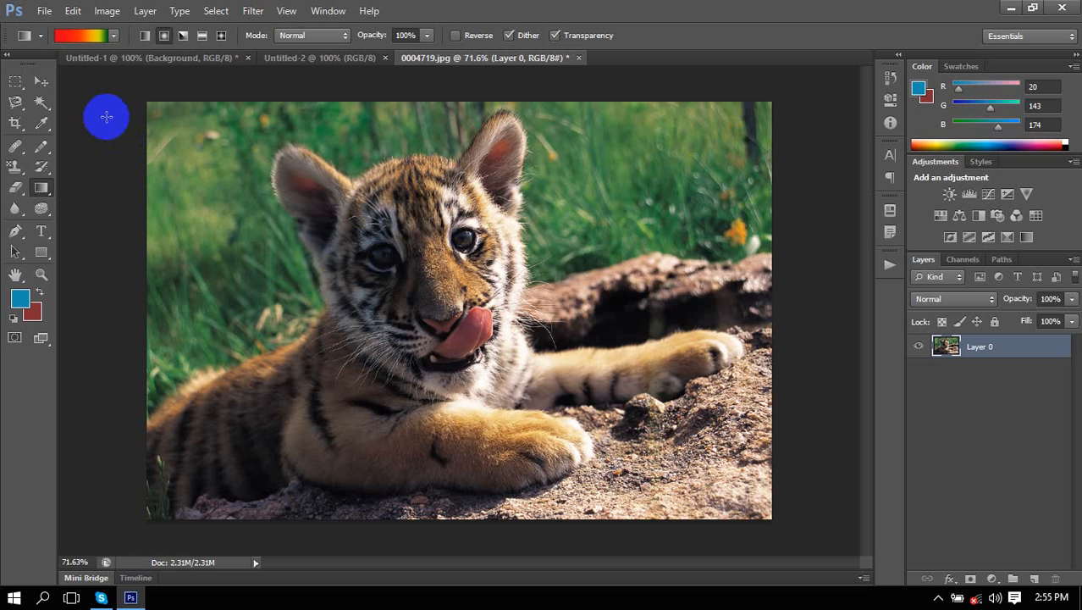
Drag red-to-green gradients across the tiger photo in several directions.
{"action": "left_click_drag", "start_coordinate": [117, 99], "coordinate": [813, 536]}
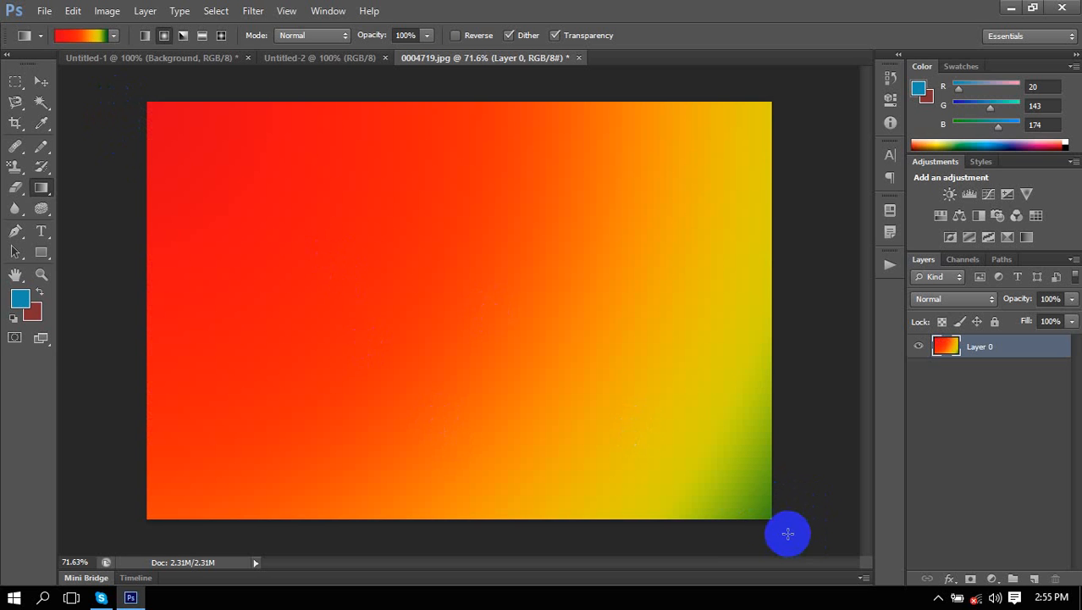
{"action": "left_click_drag", "start_coordinate": [775, 521], "coordinate": [136, 108]}
{"action": "left_click_drag", "start_coordinate": [586, 103], "coordinate": [300, 565]}
{"action": "left_click_drag", "start_coordinate": [127, 267], "coordinate": [789, 298]}
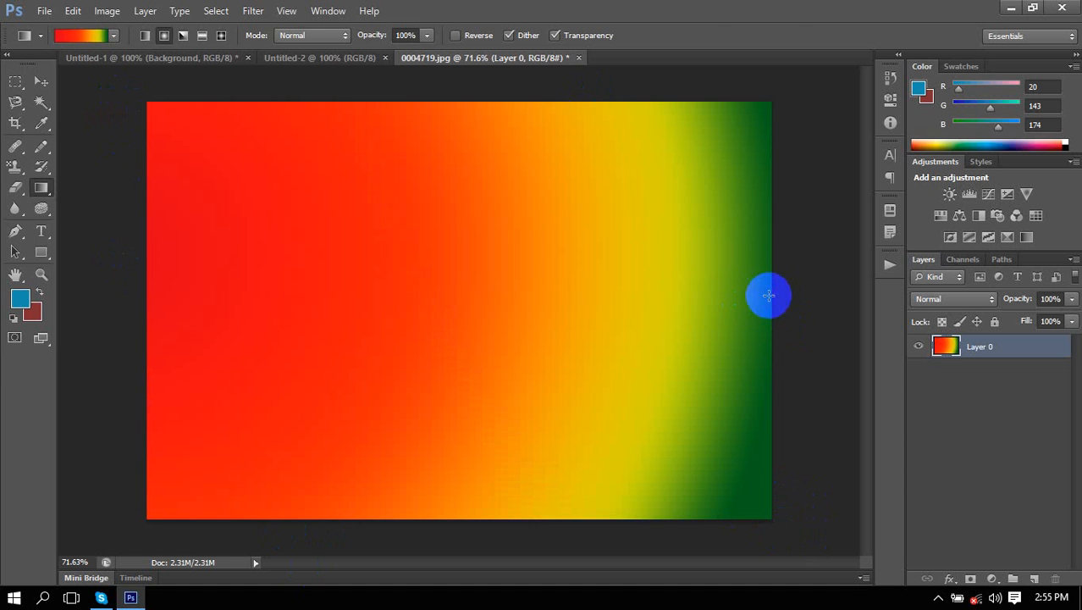
Switch to Linear Gradient and fill the canvas red at top to green at bottom.
{"action": "left_click", "coordinate": [144, 37]}
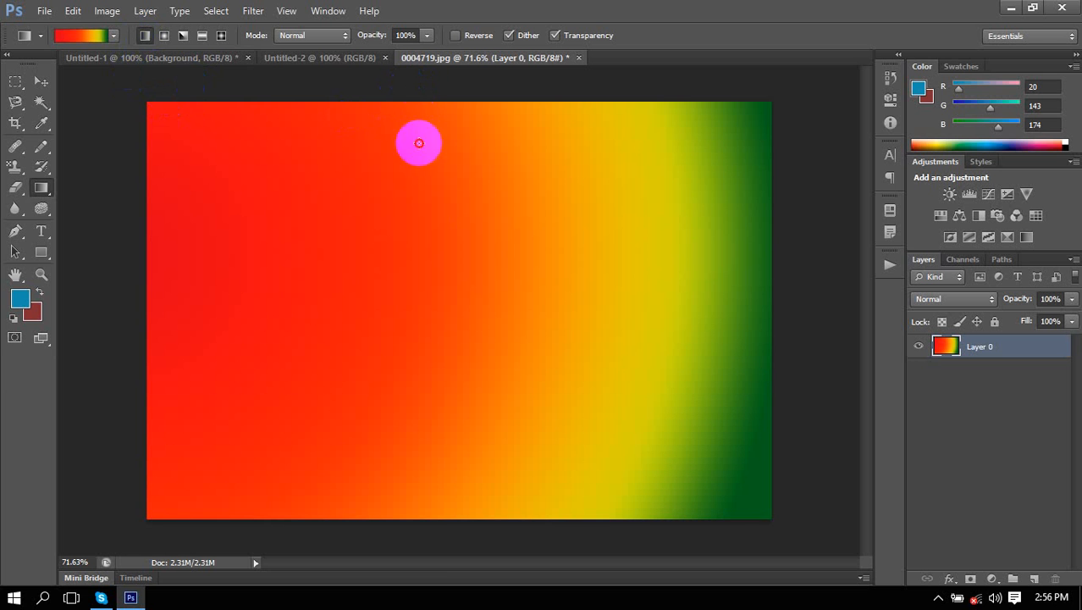
{"action": "left_click_drag", "start_coordinate": [413, 84], "coordinate": [419, 550]}
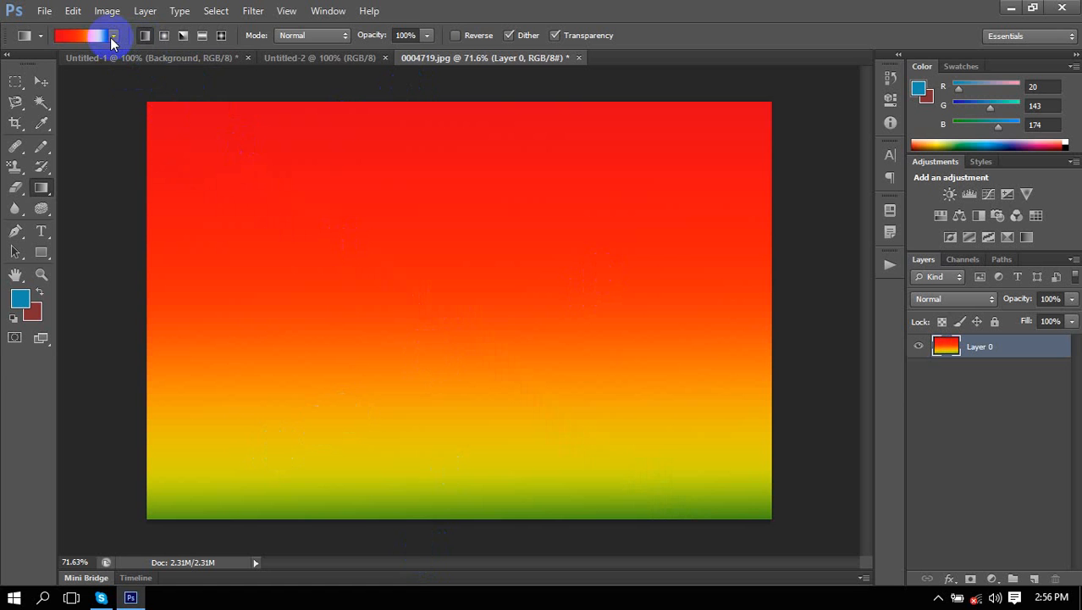
{"action": "left_click", "coordinate": [114, 39]}
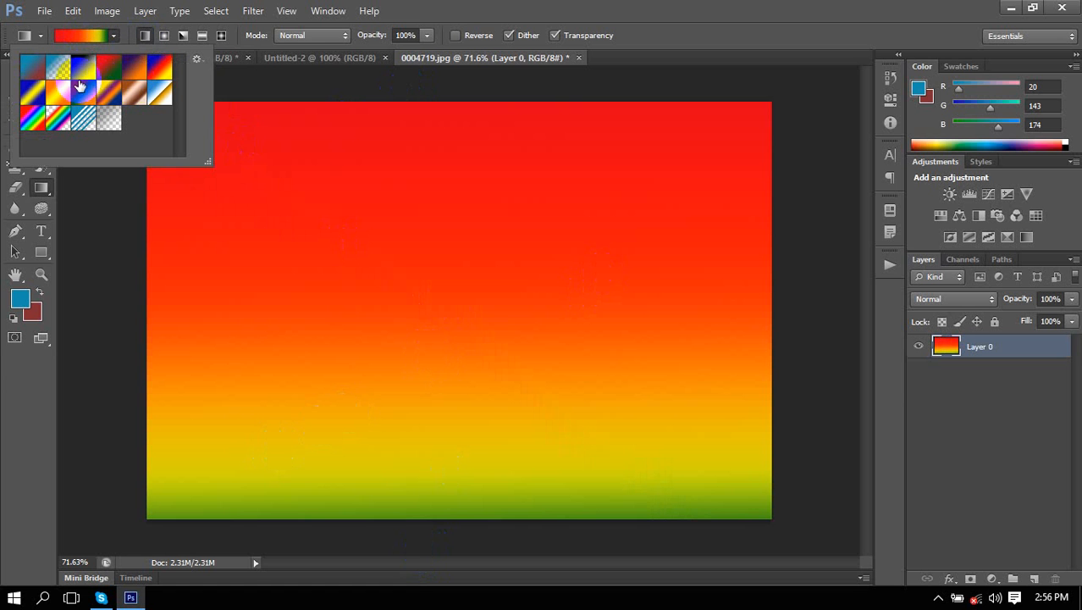
Fill the canvas diagonally with the blue-red-yellow gradient preset.
{"action": "left_click", "coordinate": [161, 69]}
{"action": "left_click", "coordinate": [315, 213]}
{"action": "left_click_drag", "start_coordinate": [242, 161], "coordinate": [755, 472]}
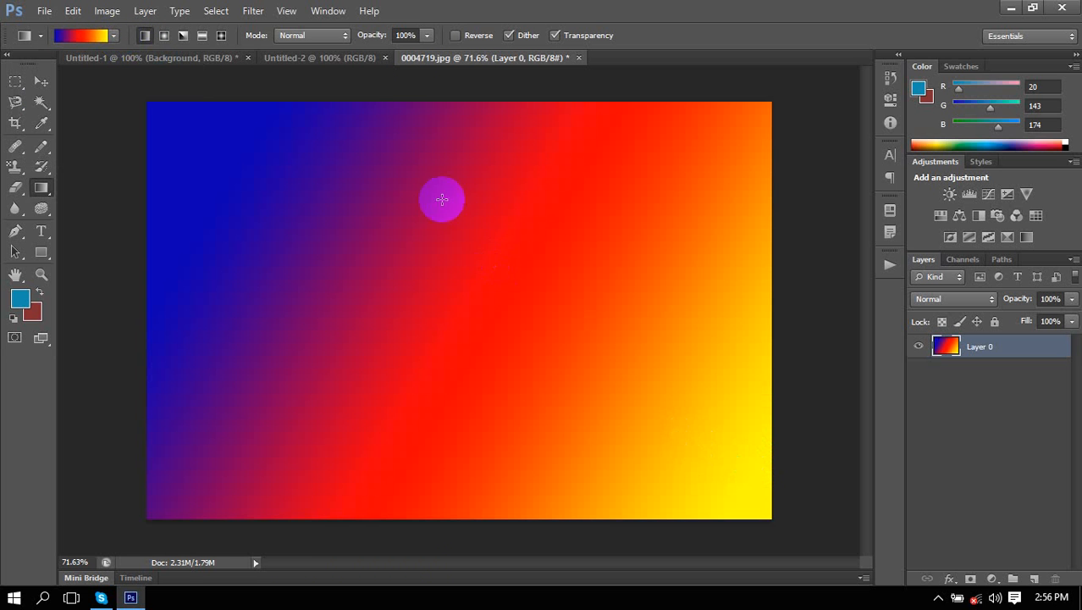
{"action": "left_click_drag", "start_coordinate": [464, 100], "coordinate": [299, 567]}
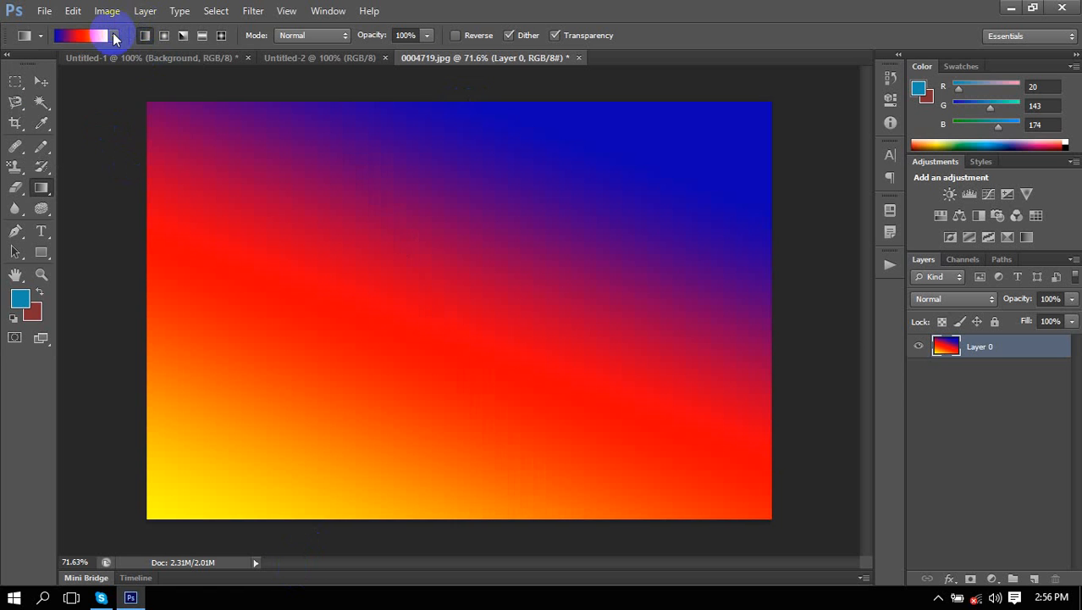
Save the current gradient as a new preset named 'Blue, Red, Yellow'.
{"action": "left_click", "coordinate": [113, 35]}
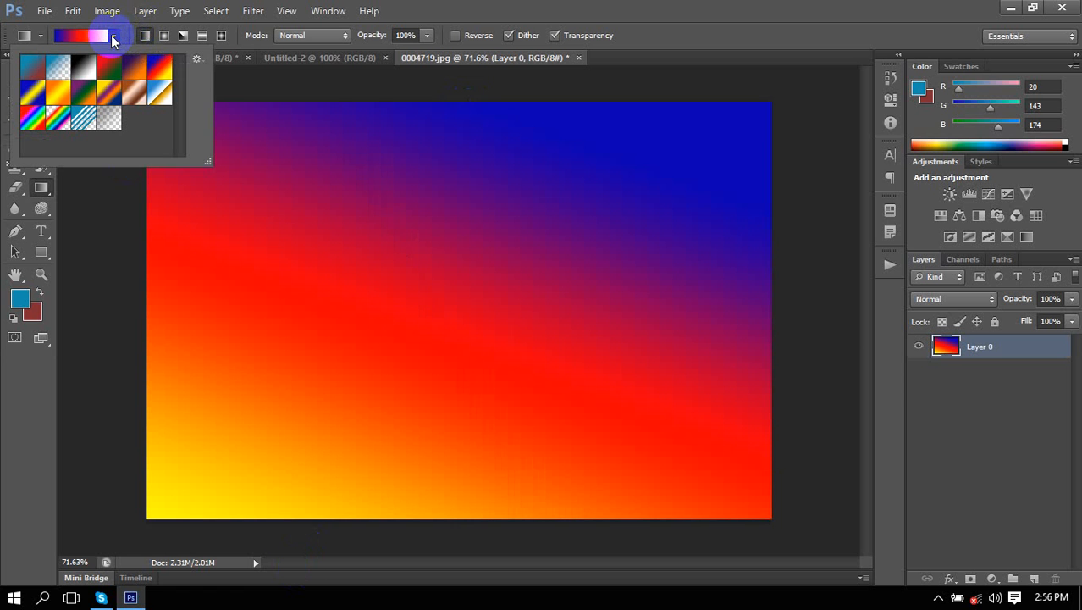
{"action": "left_click", "coordinate": [197, 63]}
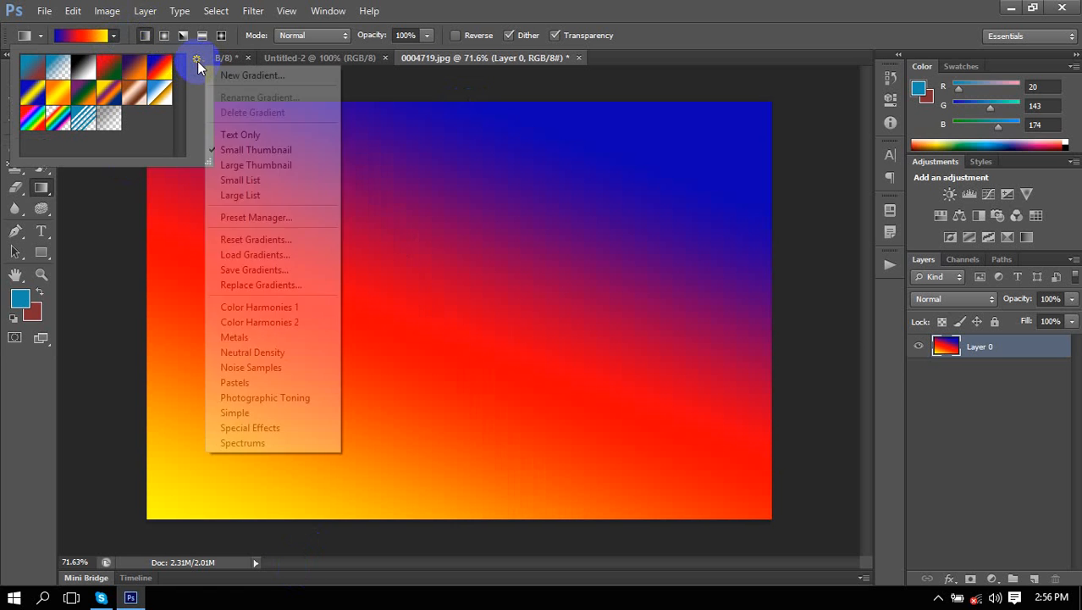
{"action": "left_click", "coordinate": [245, 76]}
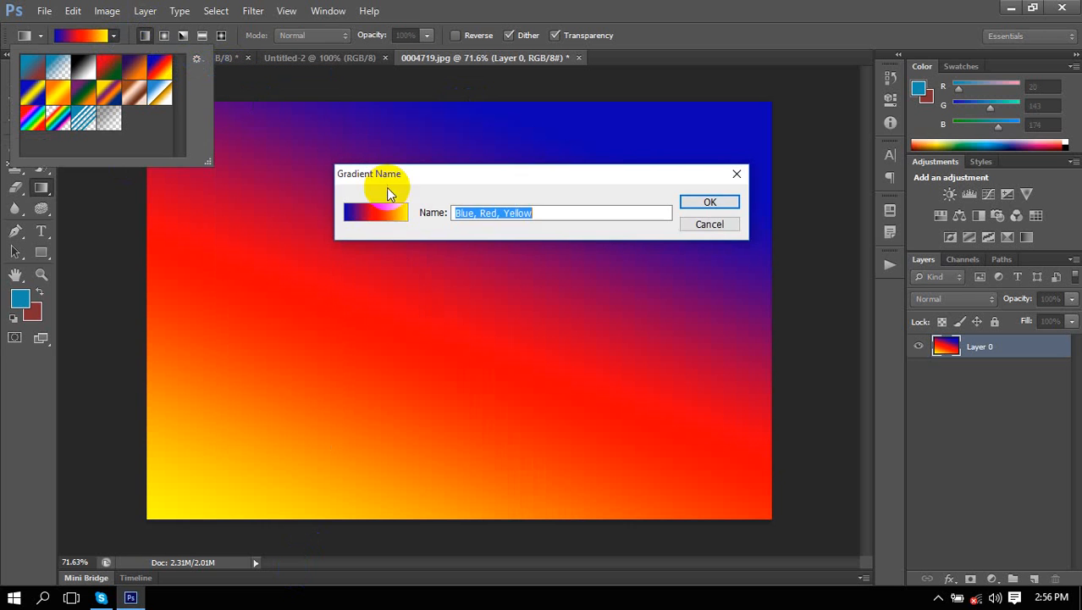
{"action": "left_click", "coordinate": [707, 203]}
Pick the transparent Neutral Density preset and bring up the Gradient Editor.
{"action": "double_click", "coordinate": [104, 124]}
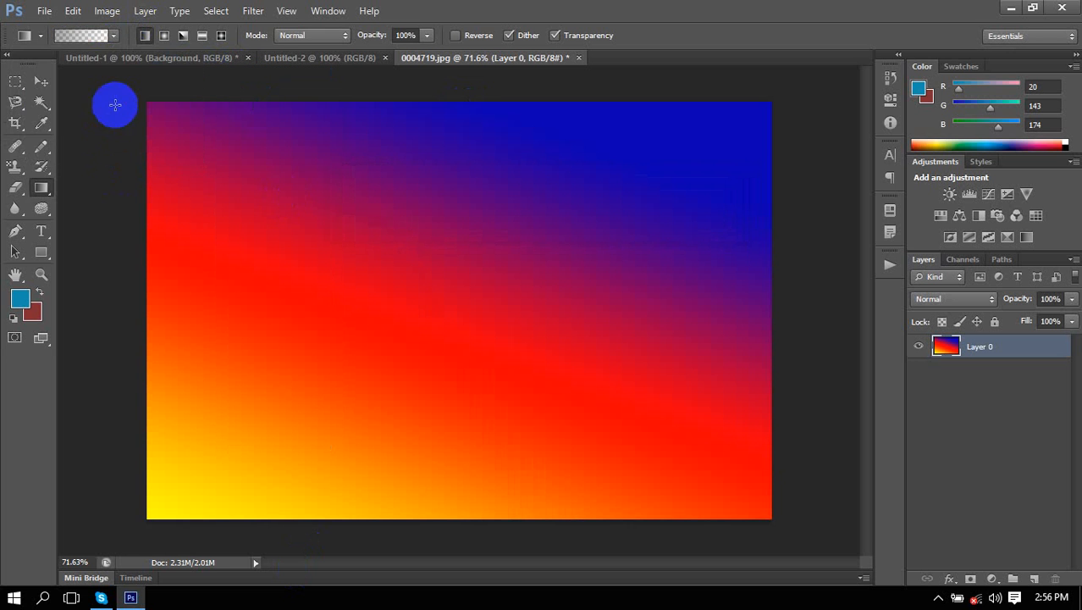
{"action": "left_click", "coordinate": [113, 34]}
{"action": "left_click", "coordinate": [196, 65]}
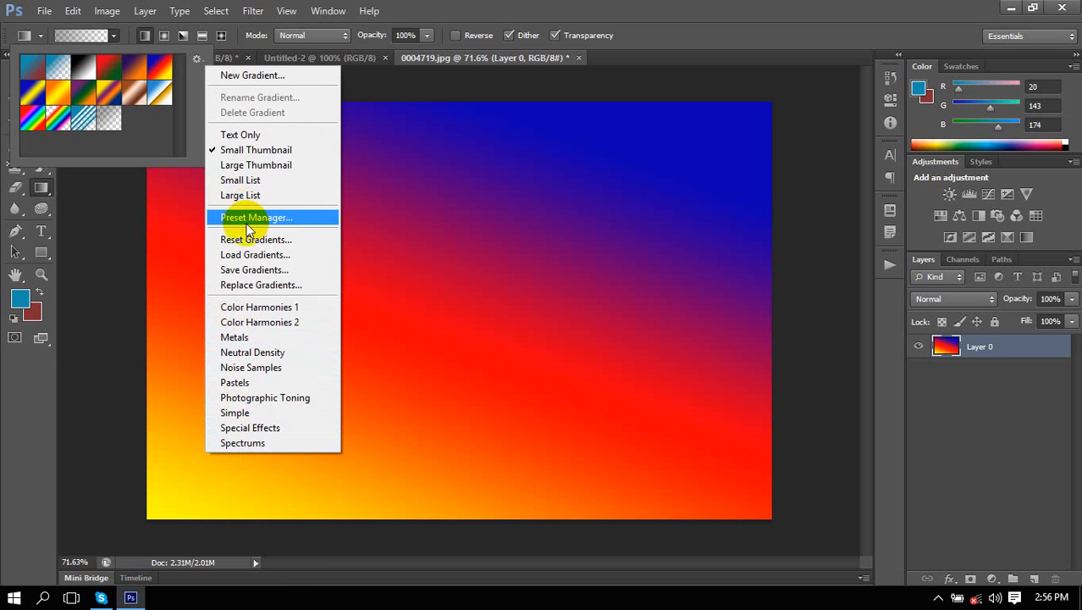
{"action": "left_click", "coordinate": [196, 59]}
{"action": "left_click", "coordinate": [20, 298]}
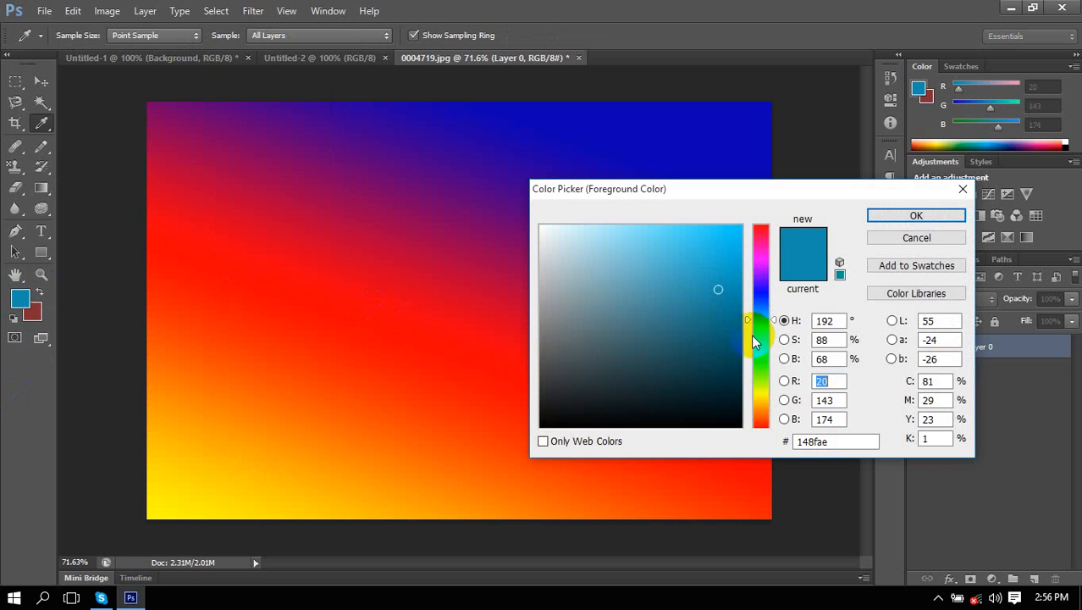
{"action": "left_click", "coordinate": [911, 239]}
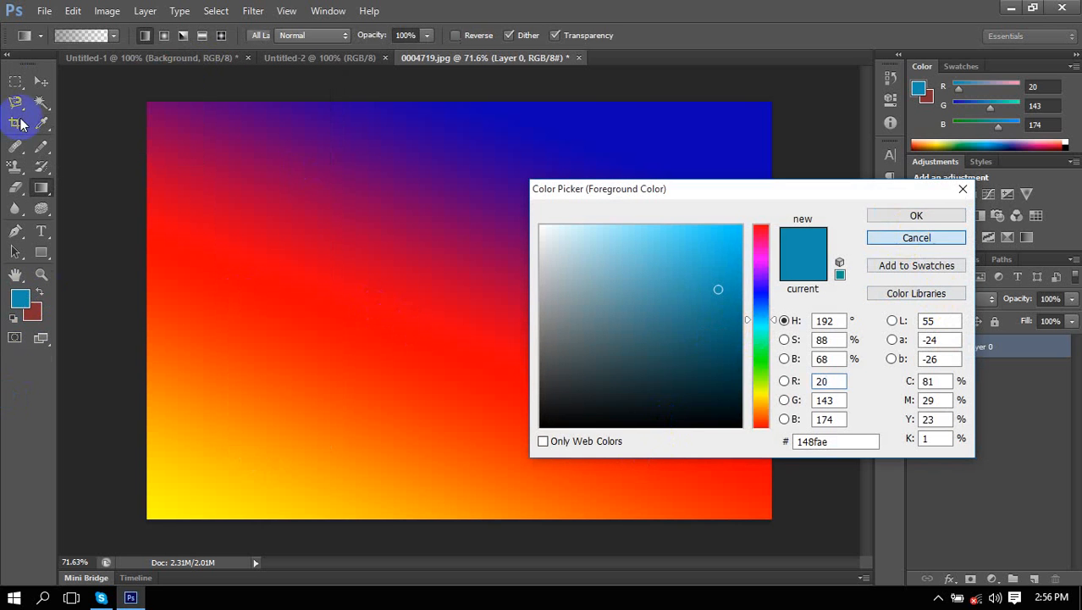
{"action": "left_click", "coordinate": [85, 34]}
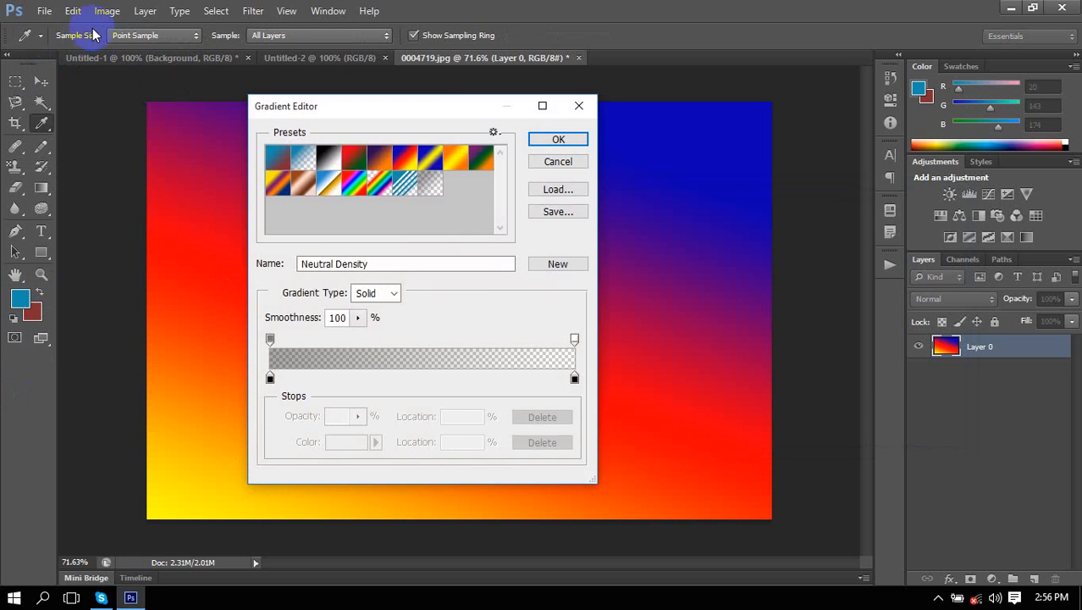
Change the gradient's left colour stop from black to red (ef0720) in the Gradient Editor.
{"action": "left_click", "coordinate": [578, 105]}
{"action": "left_click", "coordinate": [80, 34]}
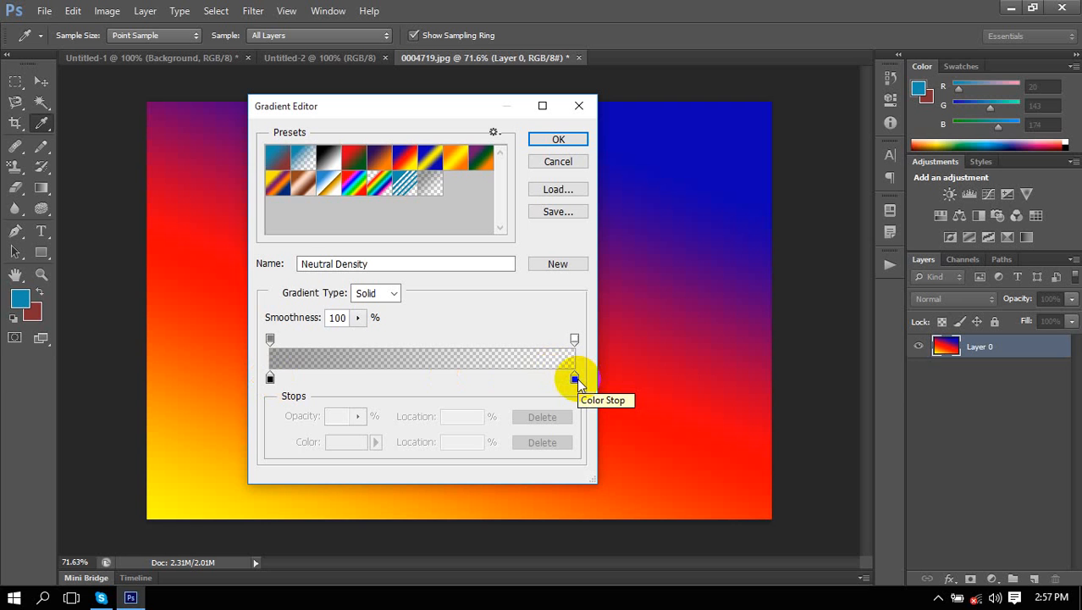
{"action": "left_click", "coordinate": [270, 378]}
{"action": "double_click", "coordinate": [270, 378]}
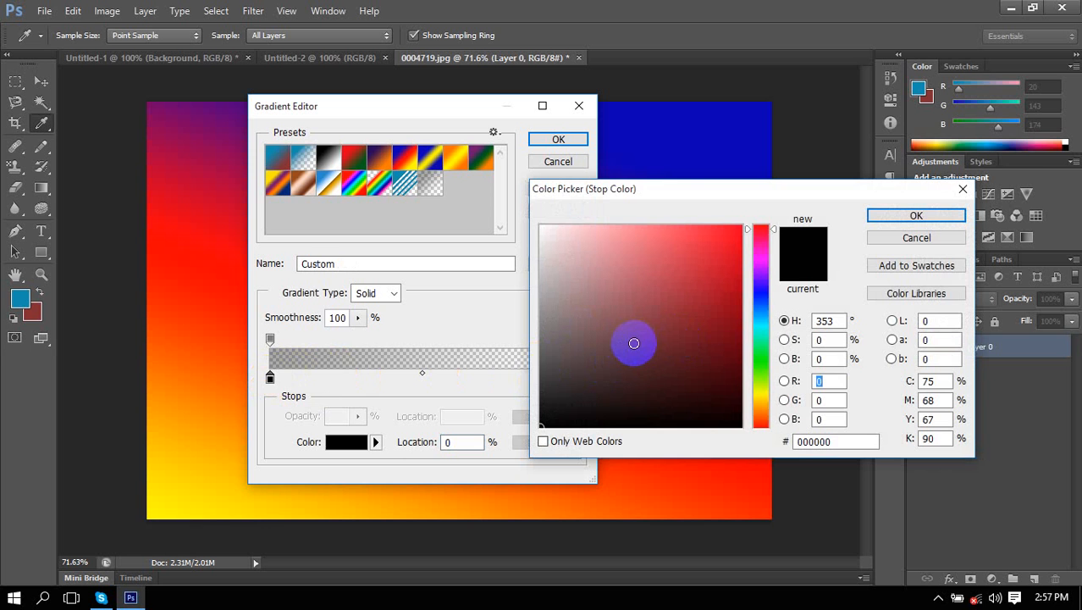
{"action": "left_click", "coordinate": [918, 215]}
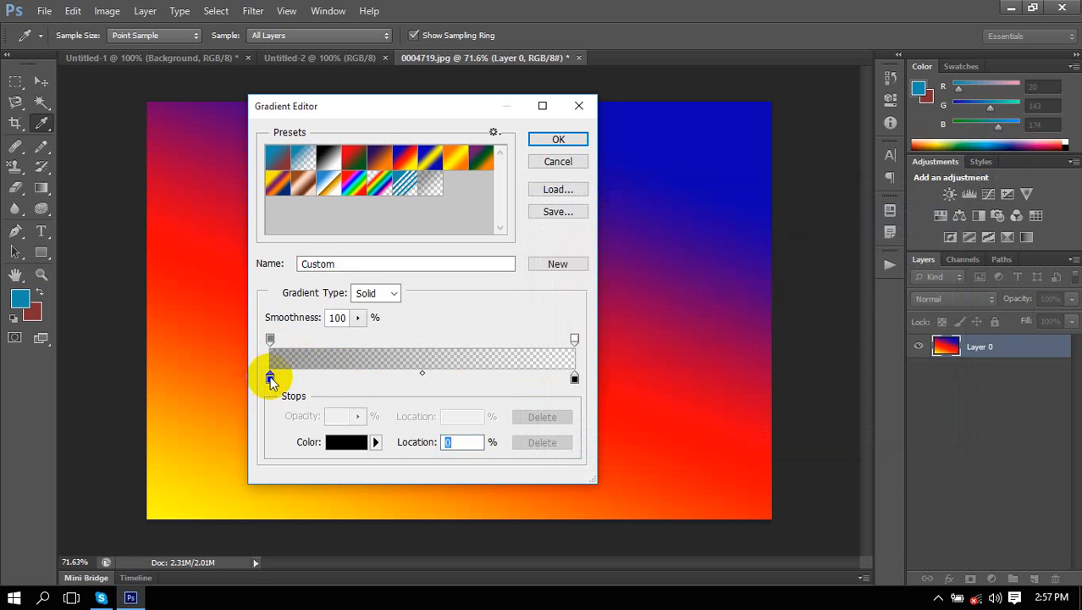
{"action": "left_click", "coordinate": [347, 445]}
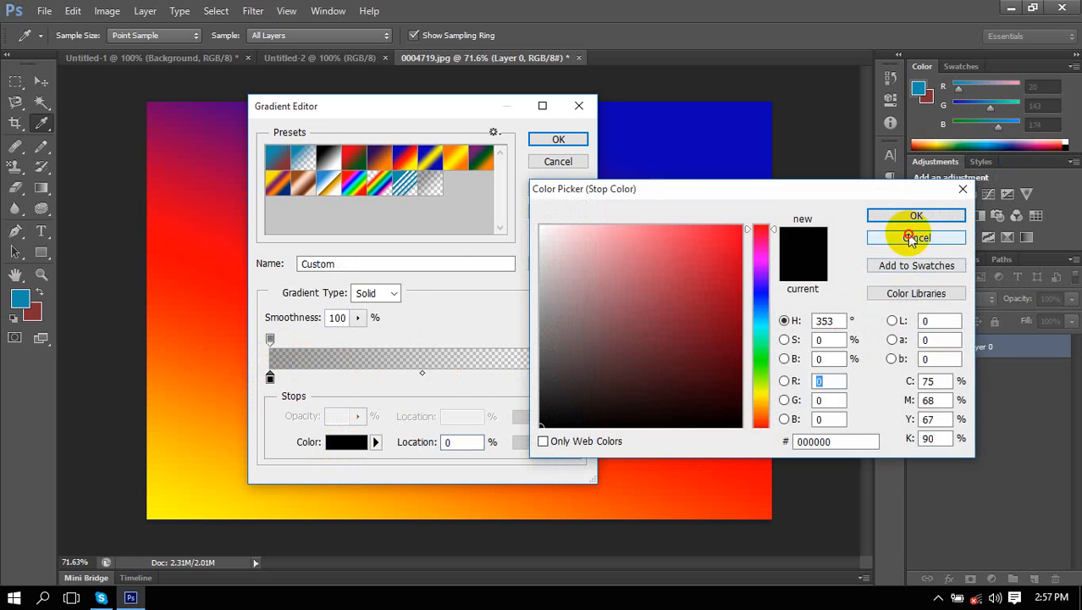
{"action": "left_click", "coordinate": [910, 238]}
{"action": "double_click", "coordinate": [270, 378]}
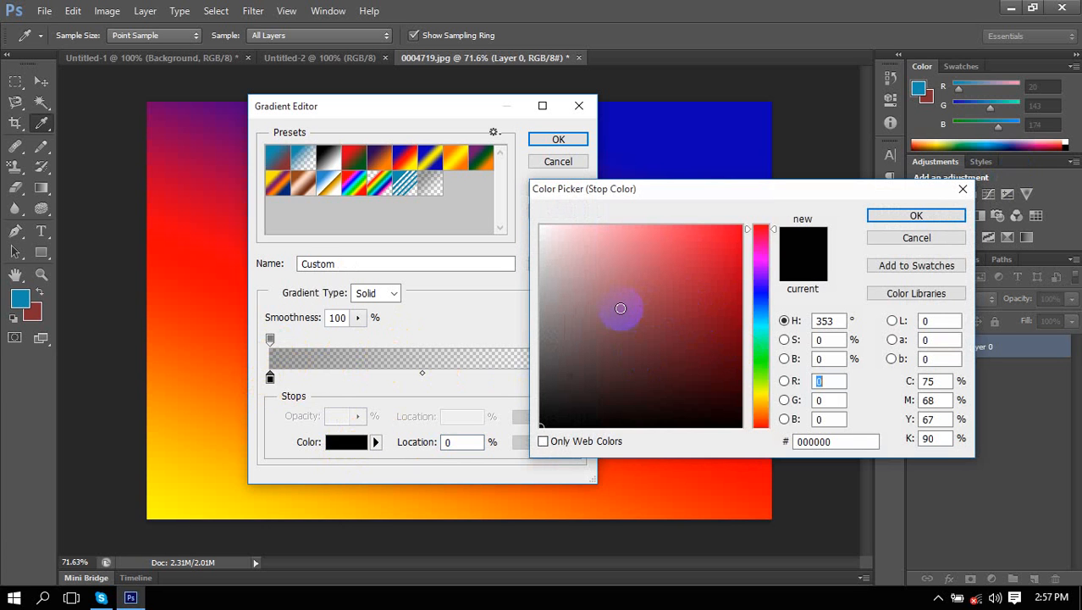
{"action": "left_click", "coordinate": [735, 237]}
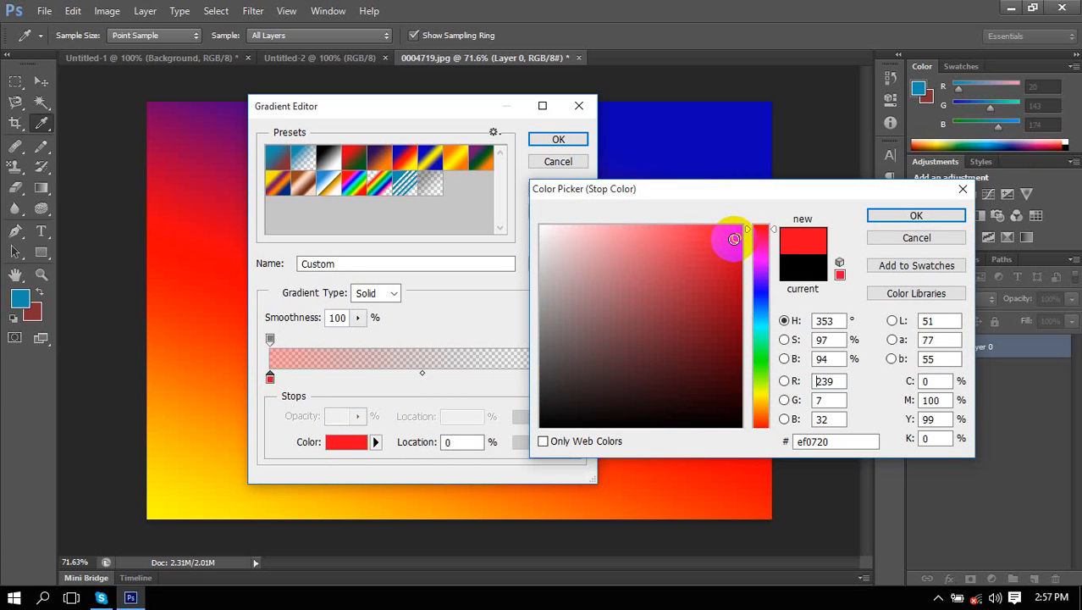
{"action": "left_click", "coordinate": [917, 217]}
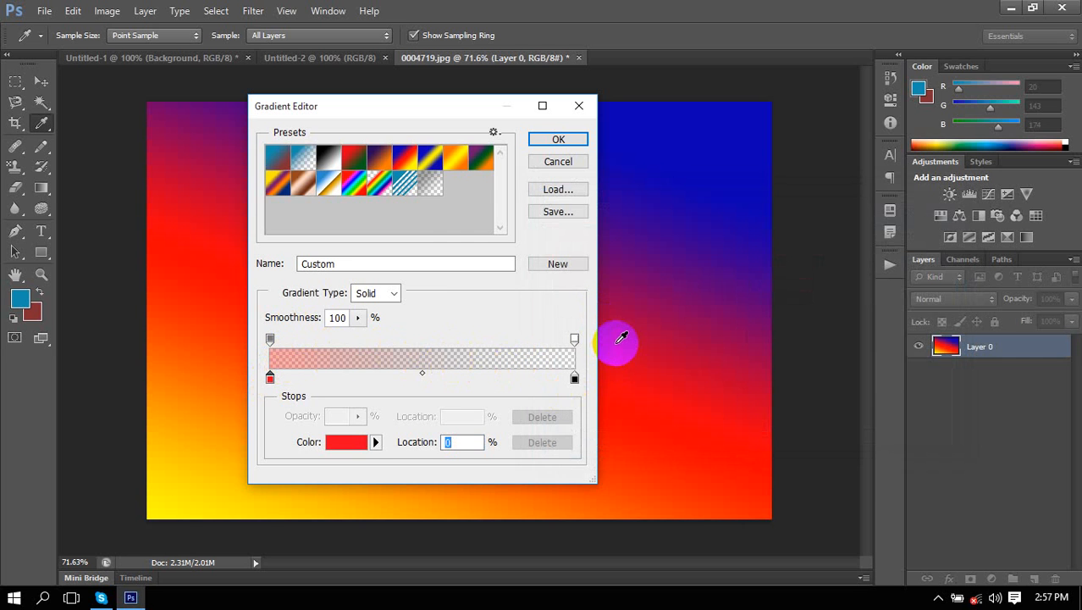
Add a new colour stop and try bright red, then bright cyan, as its colour.
{"action": "left_click", "coordinate": [348, 376]}
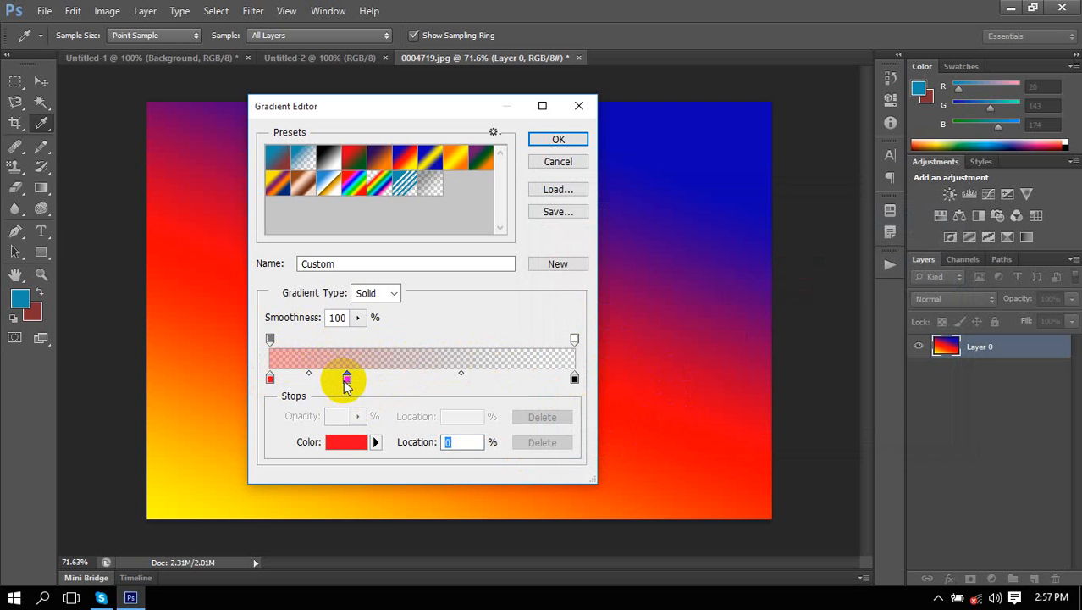
{"action": "left_click", "coordinate": [346, 441]}
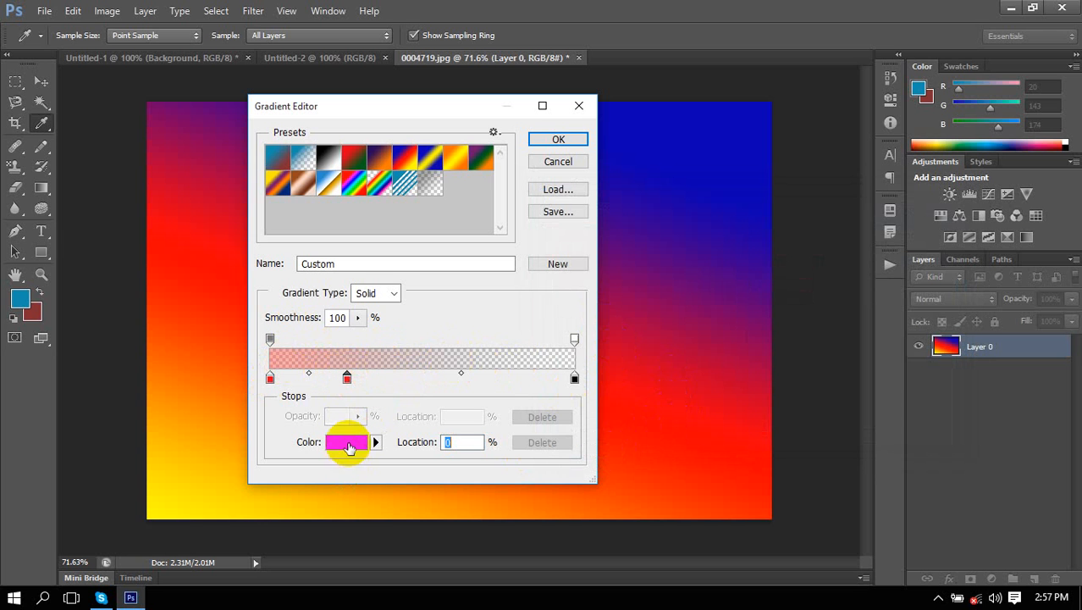
{"action": "left_click", "coordinate": [678, 259]}
{"action": "left_click_drag", "start_coordinate": [678, 258], "coordinate": [724, 238]}
{"action": "left_click", "coordinate": [903, 239]}
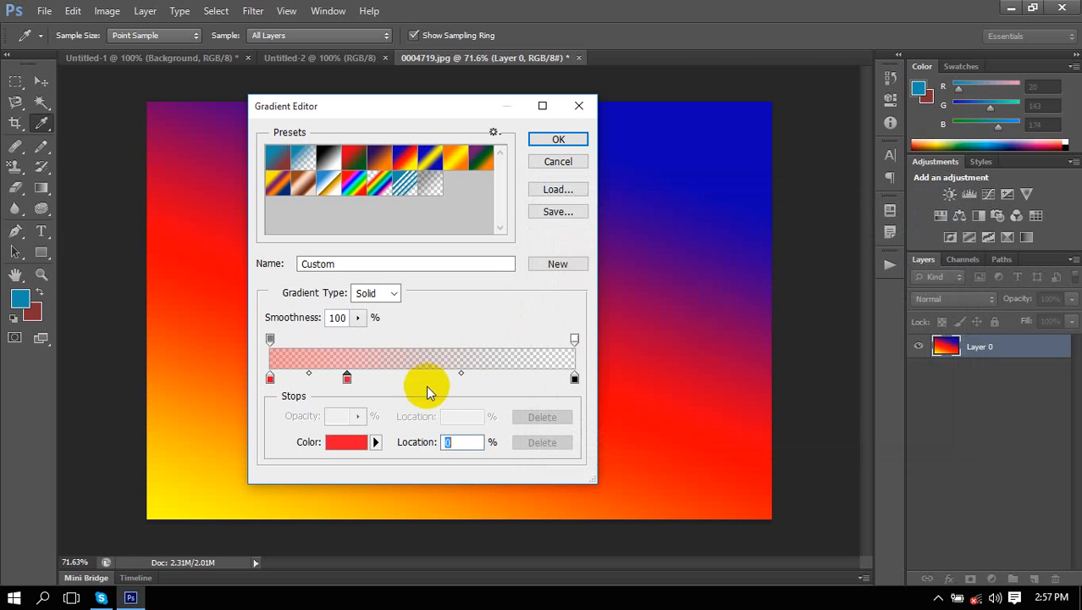
{"action": "left_click", "coordinate": [401, 363]}
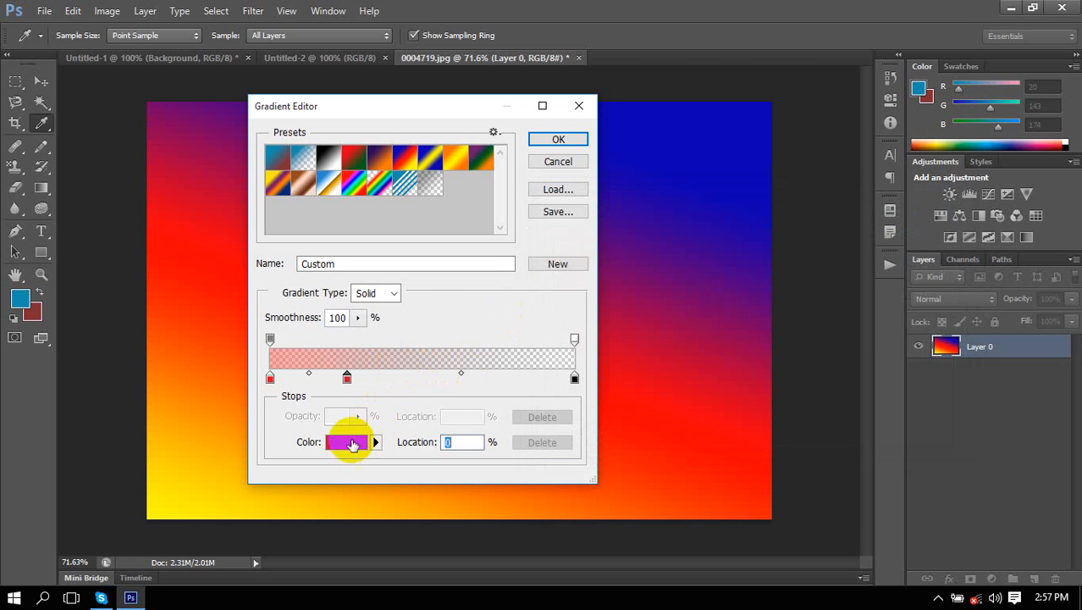
{"action": "left_click", "coordinate": [347, 442]}
{"action": "left_click", "coordinate": [765, 364]}
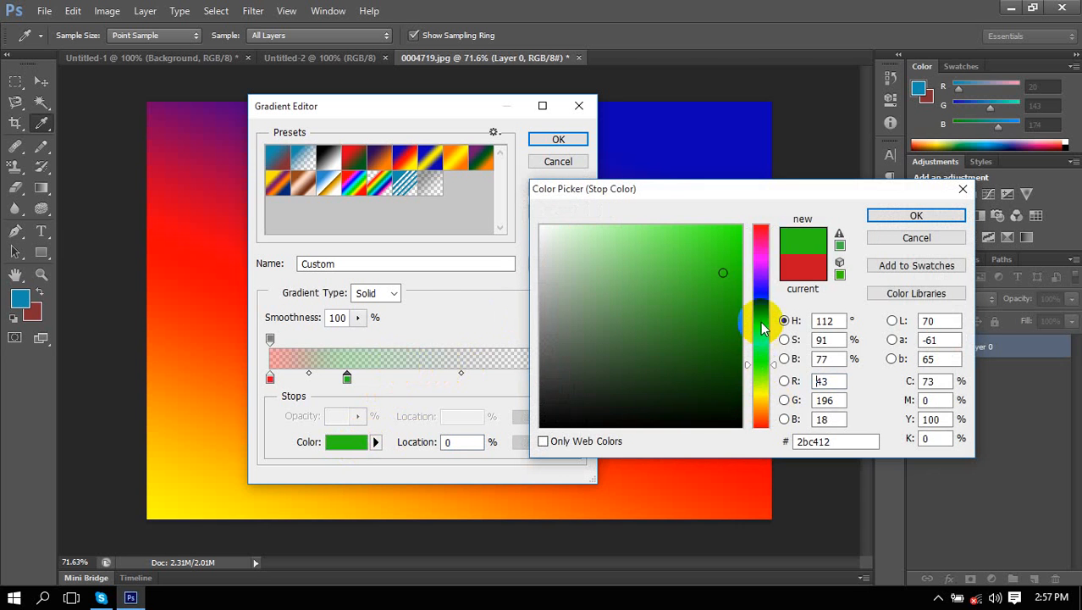
{"action": "left_click", "coordinate": [765, 322]}
{"action": "left_click", "coordinate": [704, 289]}
{"action": "left_click_drag", "start_coordinate": [706, 290], "coordinate": [742, 247]}
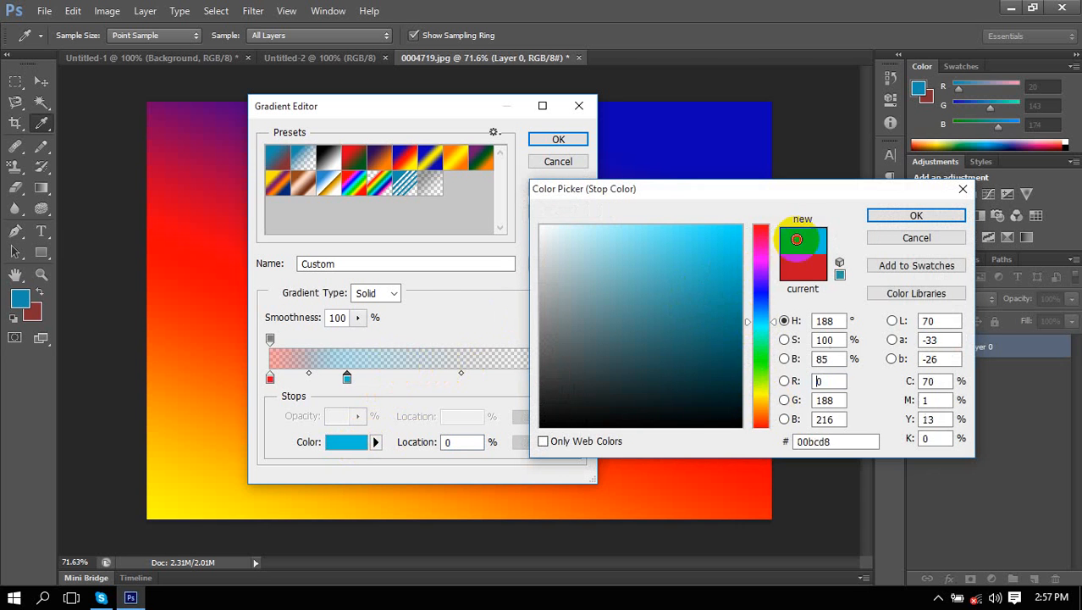
{"action": "left_click", "coordinate": [914, 216]}
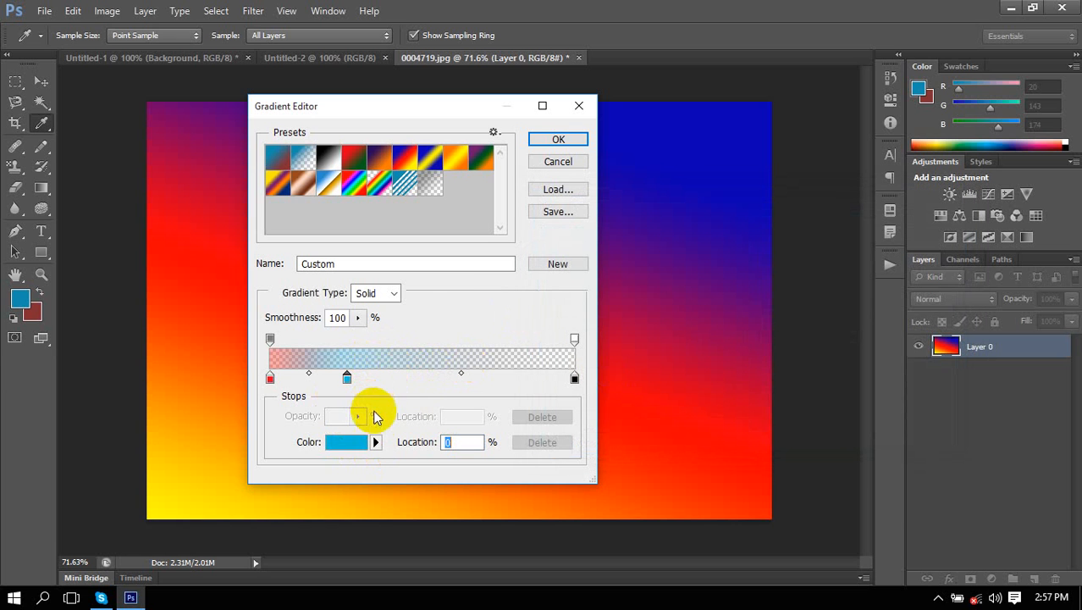
Recolour the stop a saturated purple, then sample a darker blue-purple.
{"action": "left_click", "coordinate": [376, 441]}
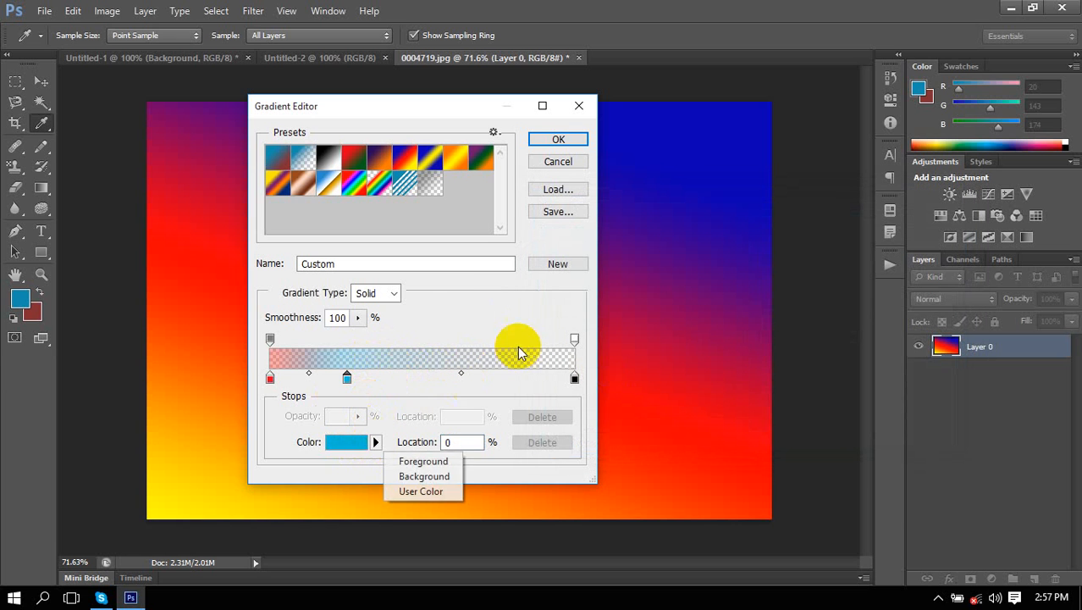
{"action": "left_click", "coordinate": [357, 446]}
{"action": "left_click", "coordinate": [674, 251]}
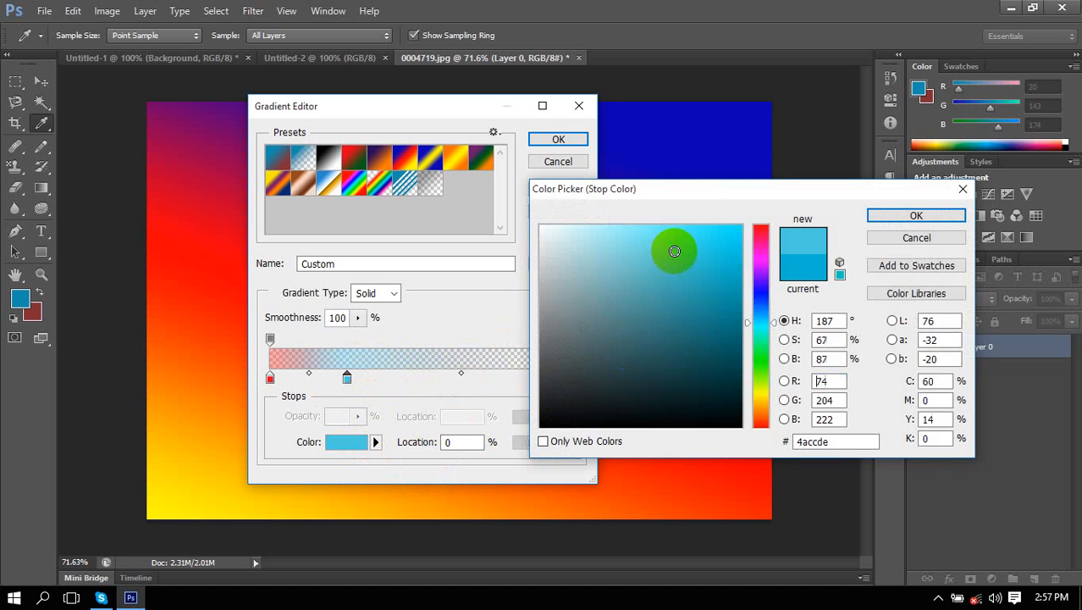
{"action": "left_click", "coordinate": [758, 272]}
{"action": "left_click_drag", "start_coordinate": [733, 236], "coordinate": [748, 232]}
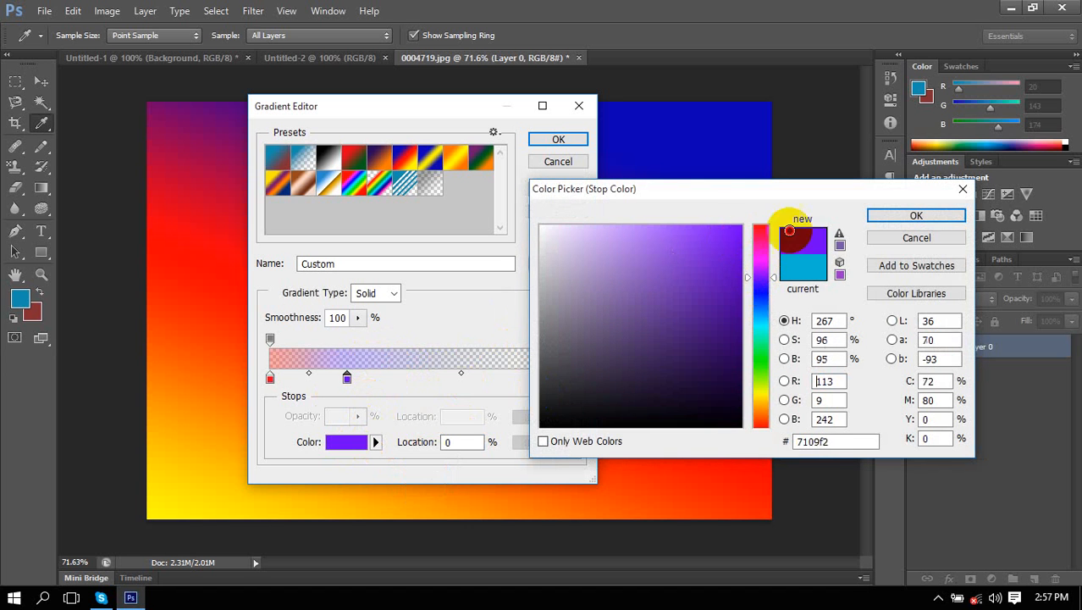
{"action": "left_click", "coordinate": [943, 218]}
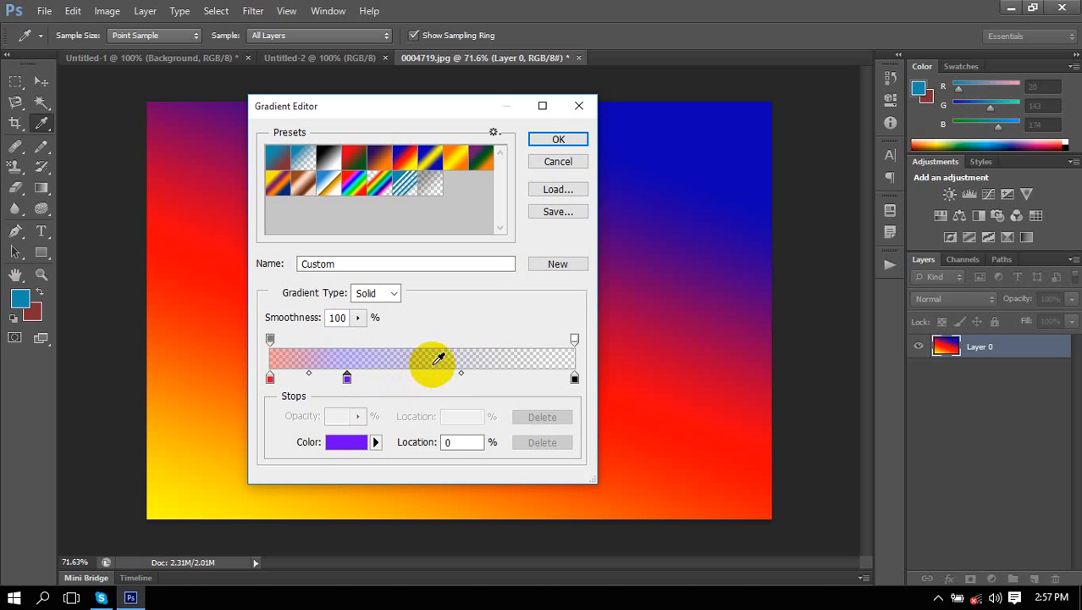
{"action": "left_click", "coordinate": [427, 360]}
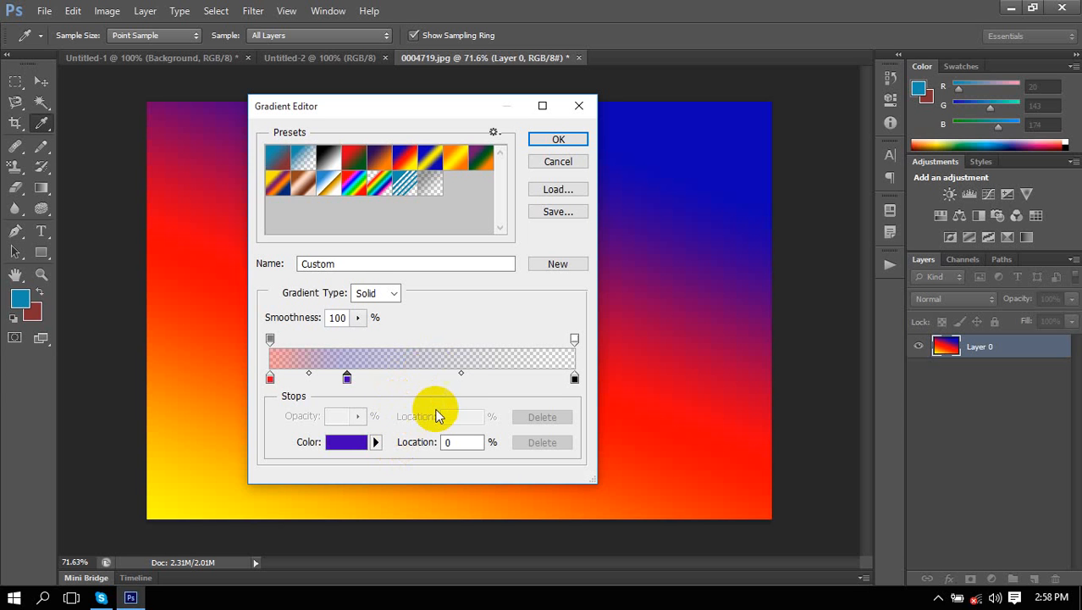
Add a lighter purple stop at 56% and accept the custom gradient.
{"action": "left_click", "coordinate": [443, 377]}
{"action": "left_click", "coordinate": [356, 442]}
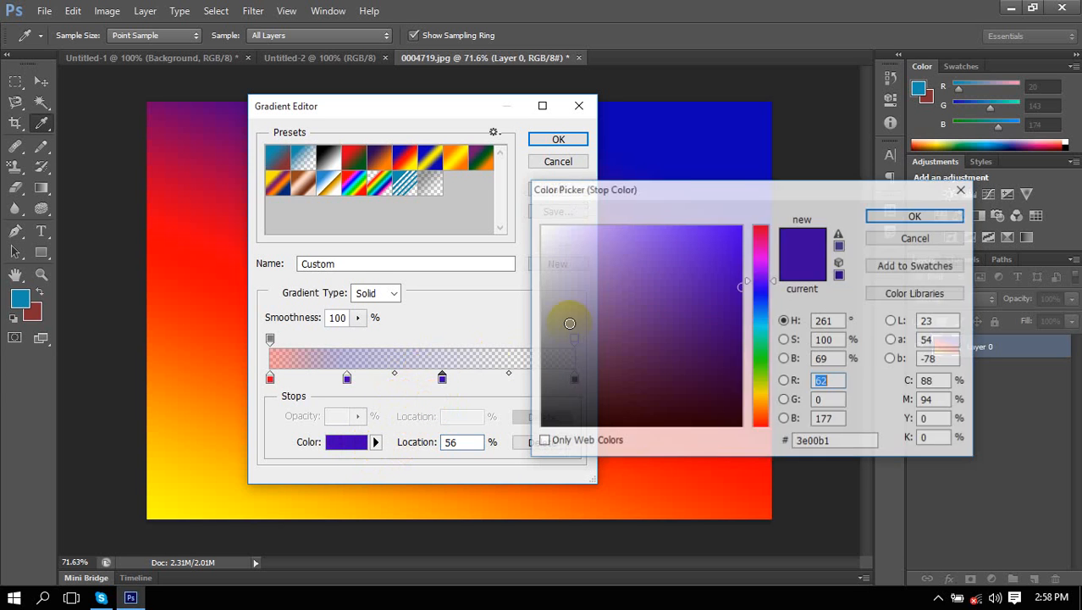
{"action": "left_click", "coordinate": [610, 287]}
{"action": "left_click", "coordinate": [915, 216]}
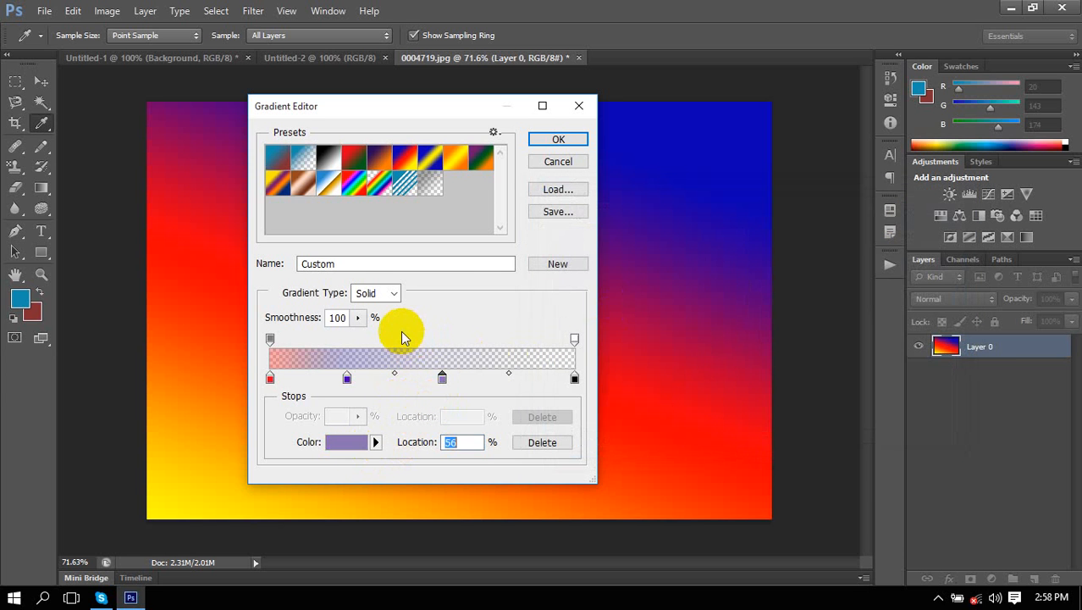
{"action": "left_click", "coordinate": [559, 141]}
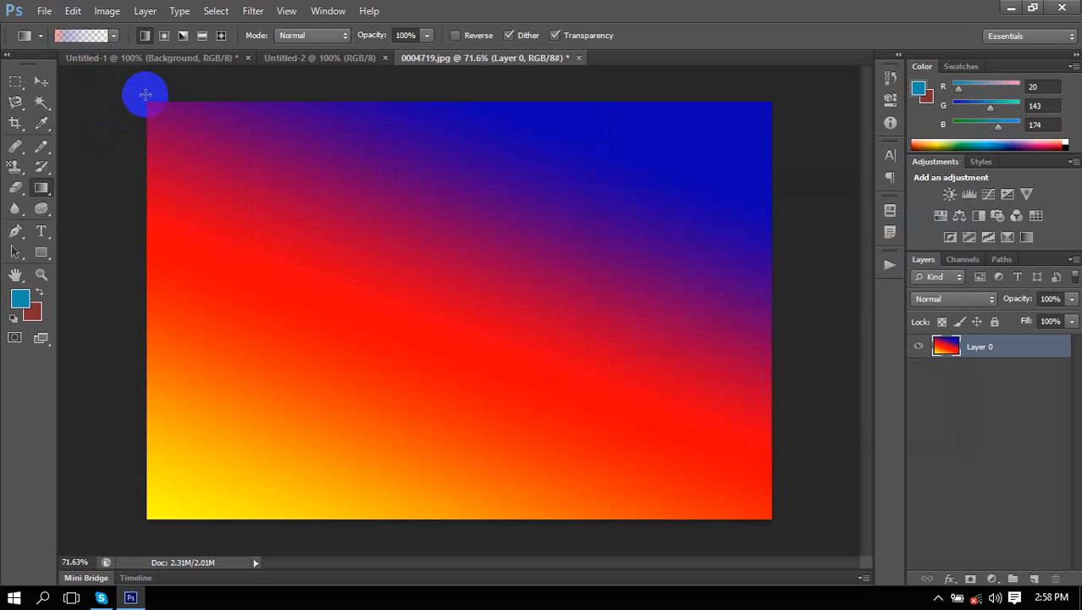
Drag the custom red-purple-blue-yellow gradient diagonally and top to bottom, then choose Radial Gradient.
{"action": "left_click_drag", "start_coordinate": [144, 92], "coordinate": [801, 510]}
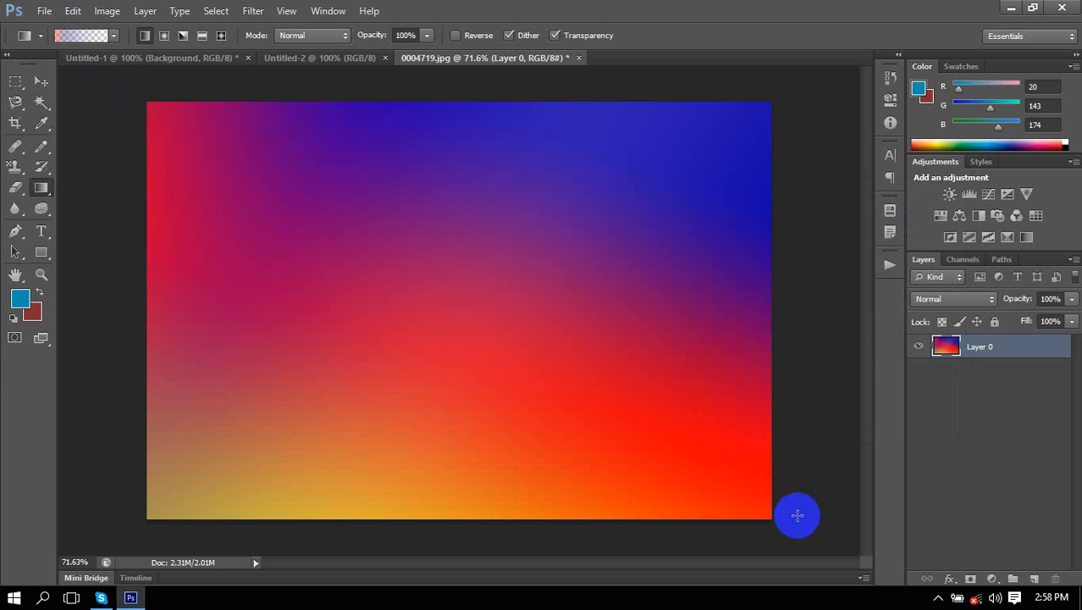
{"action": "left_click_drag", "start_coordinate": [804, 118], "coordinate": [133, 504]}
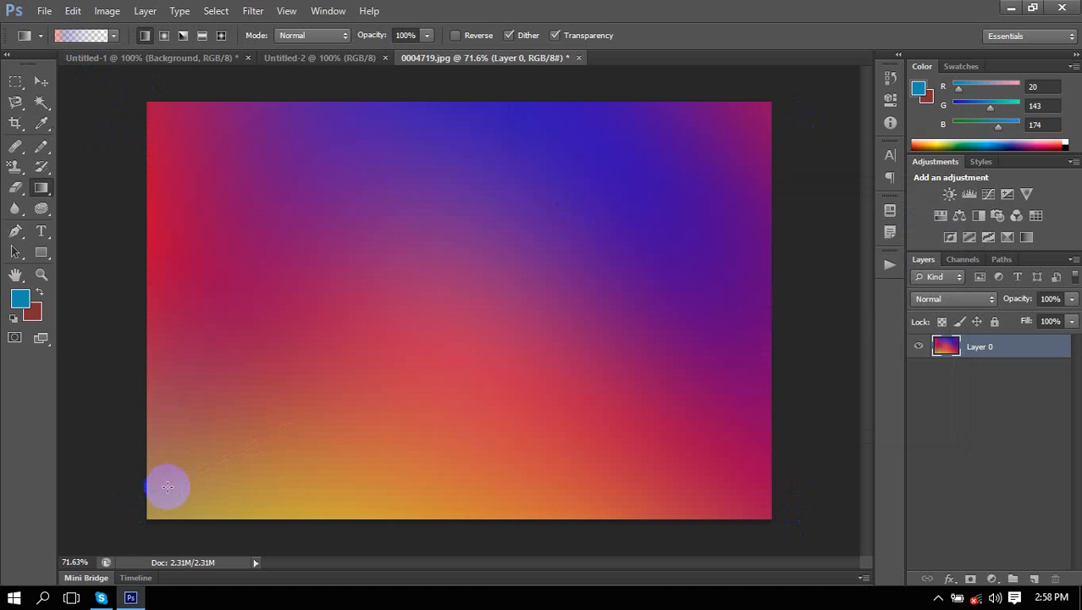
{"action": "left_click_drag", "start_coordinate": [413, 74], "coordinate": [454, 554]}
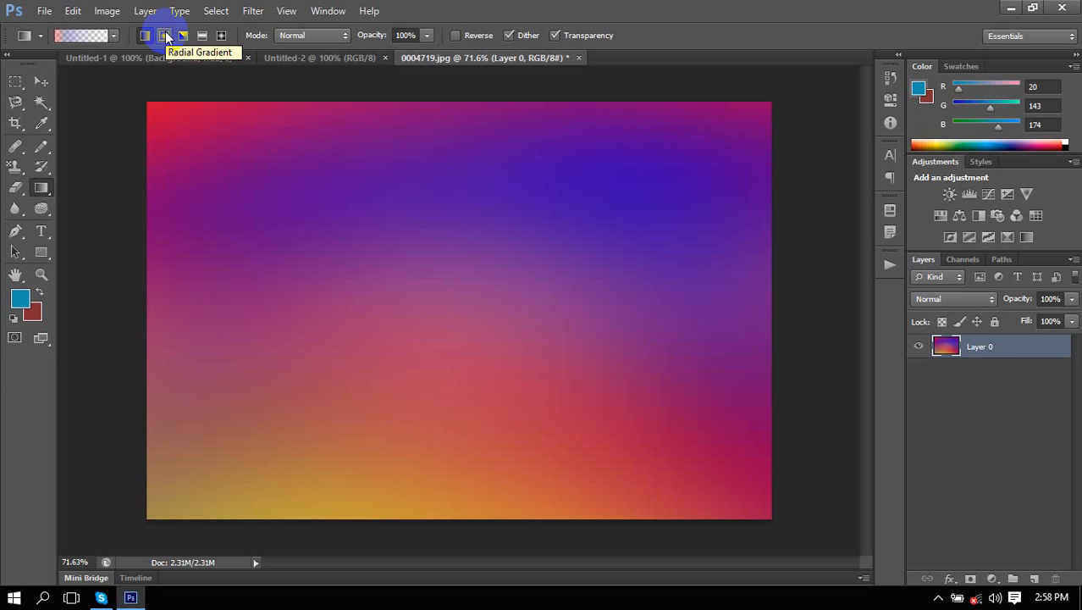
{"action": "left_click", "coordinate": [165, 32]}
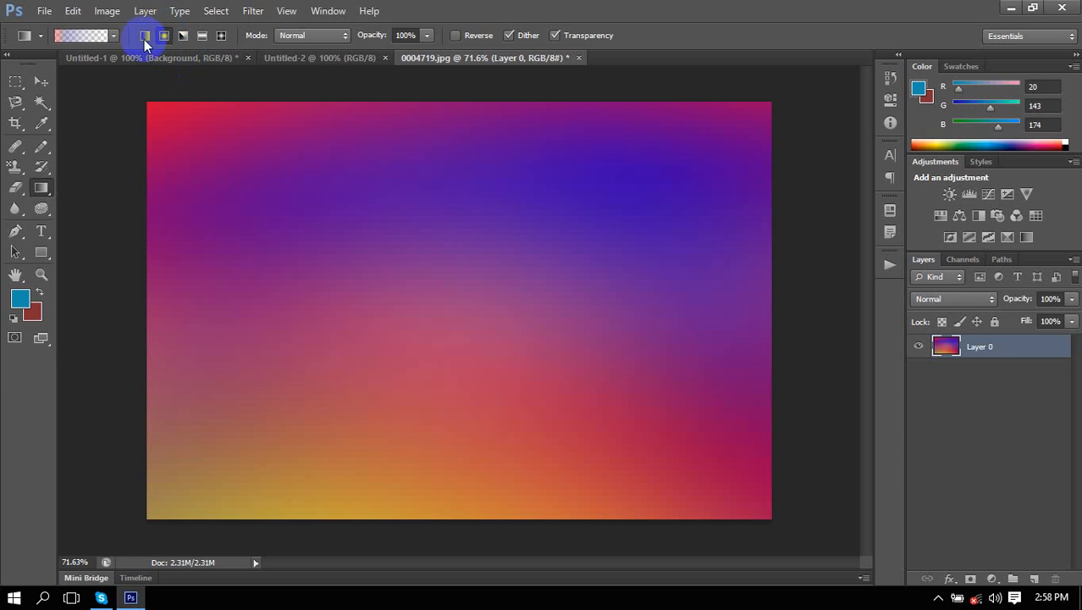
Choose the red-to-green preset and draw radial gradients down from the top edge.
{"action": "left_click", "coordinate": [110, 37]}
{"action": "left_click", "coordinate": [119, 82]}
{"action": "left_click", "coordinate": [113, 37]}
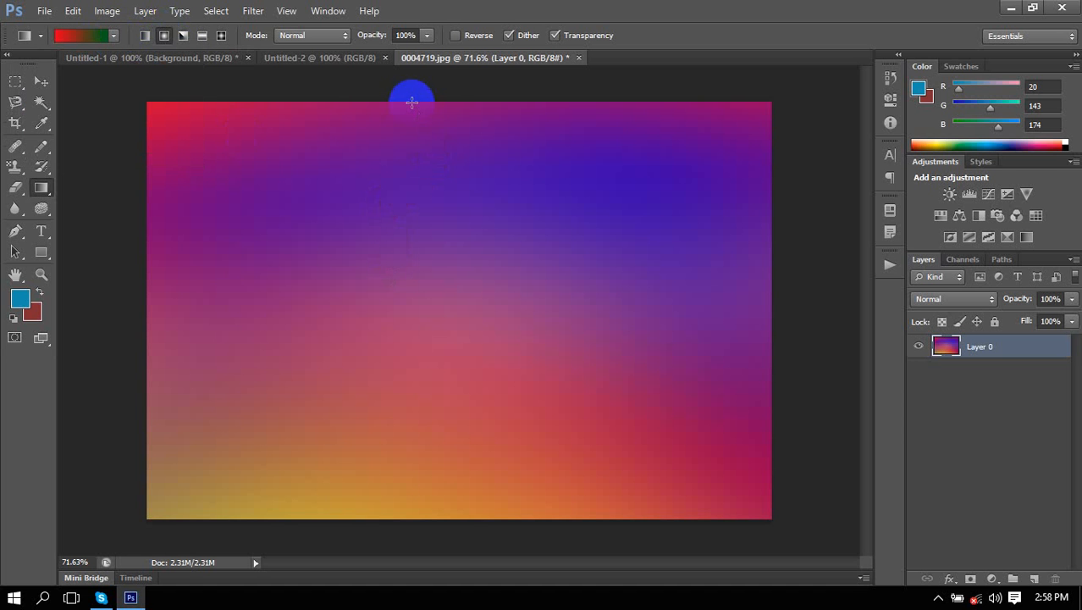
{"action": "left_click_drag", "start_coordinate": [412, 99], "coordinate": [420, 283]}
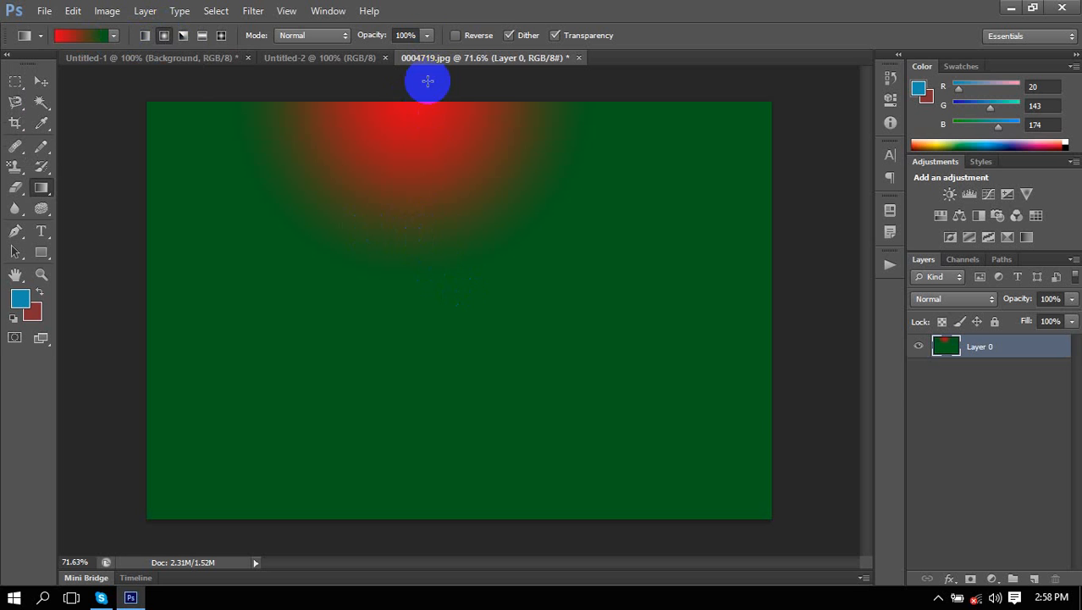
{"action": "left_click_drag", "start_coordinate": [427, 81], "coordinate": [441, 536]}
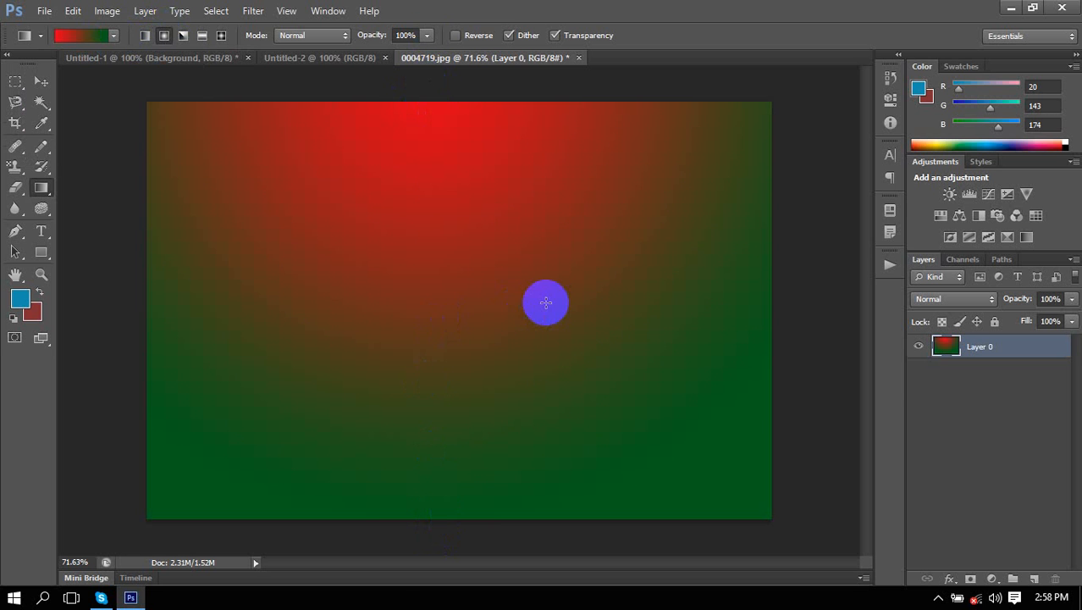
Draw red radial glows at several spots, settling on a larger glow near the centre.
{"action": "left_click_drag", "start_coordinate": [544, 300], "coordinate": [453, 305]}
{"action": "left_click_drag", "start_coordinate": [393, 288], "coordinate": [600, 343]}
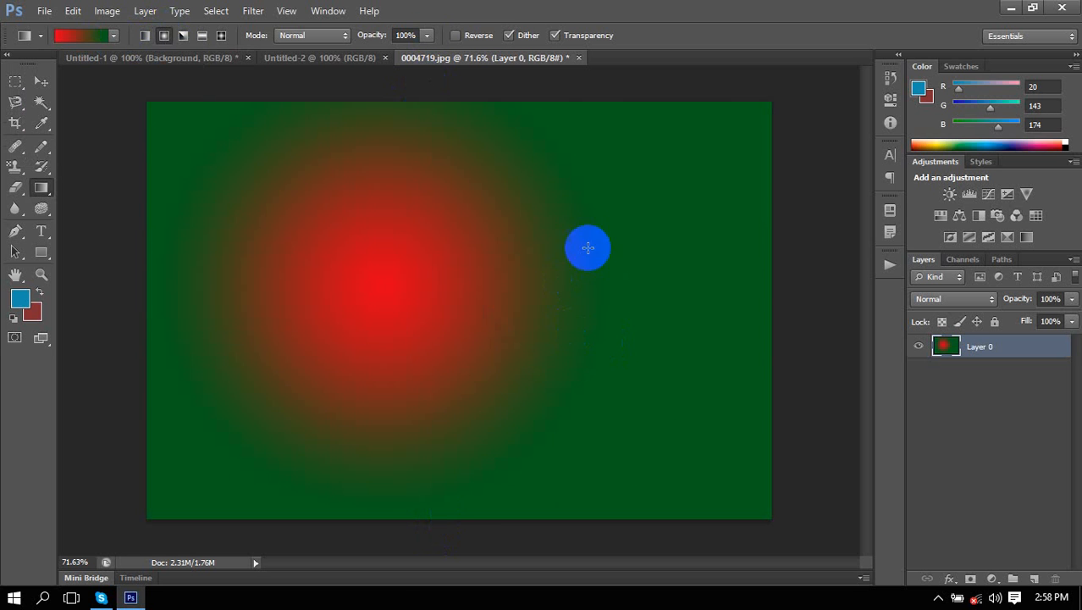
{"action": "left_click_drag", "start_coordinate": [689, 193], "coordinate": [618, 292]}
{"action": "left_click_drag", "start_coordinate": [433, 254], "coordinate": [568, 337]}
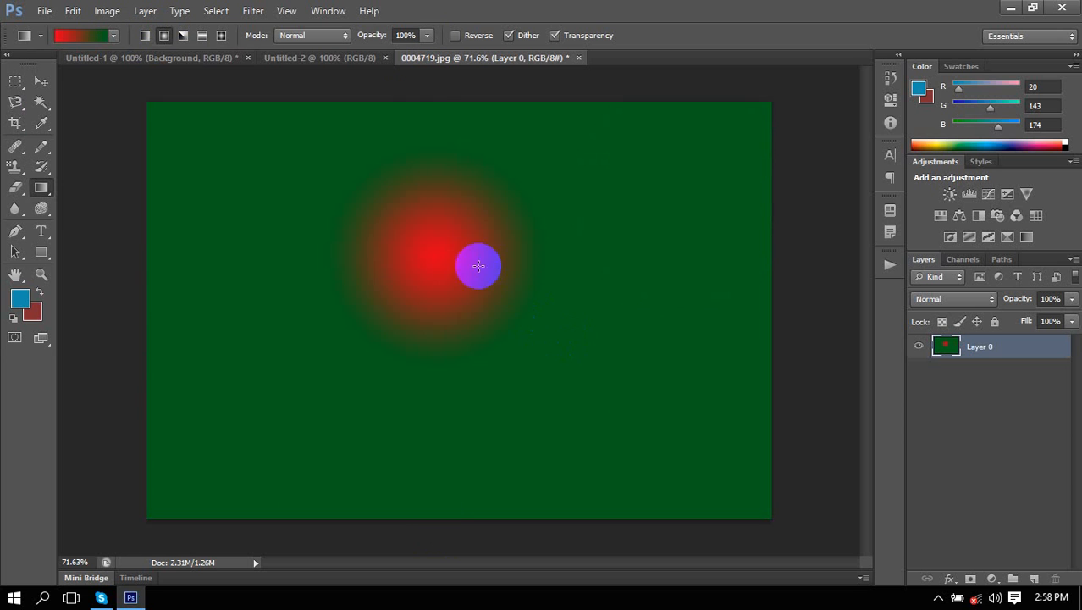
{"action": "left_click", "coordinate": [181, 38]}
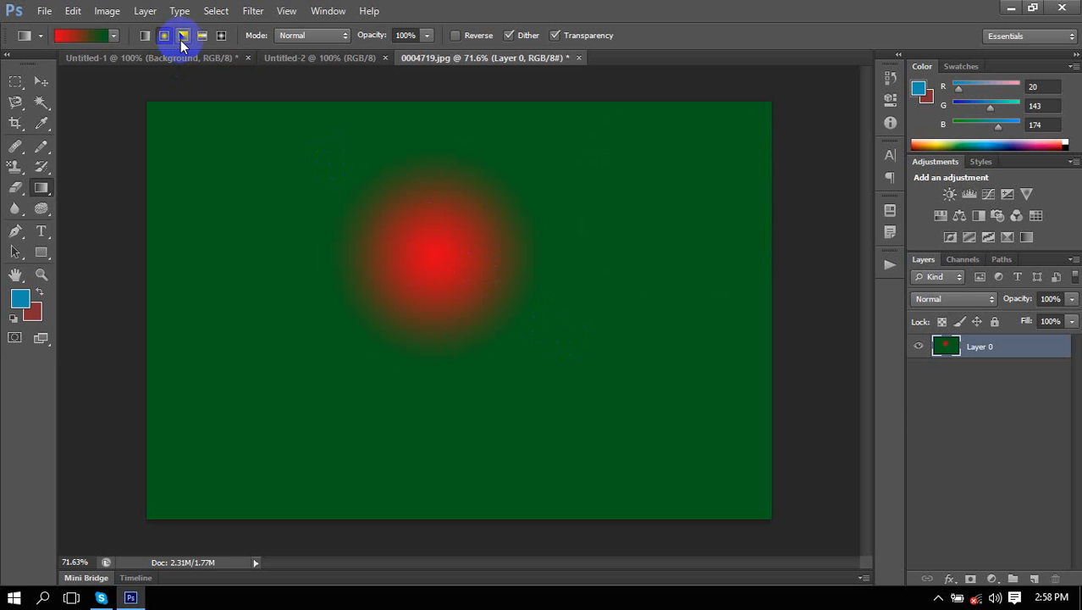
{"action": "left_click_drag", "start_coordinate": [314, 199], "coordinate": [447, 347]}
{"action": "left_click_drag", "start_coordinate": [423, 281], "coordinate": [509, 371]}
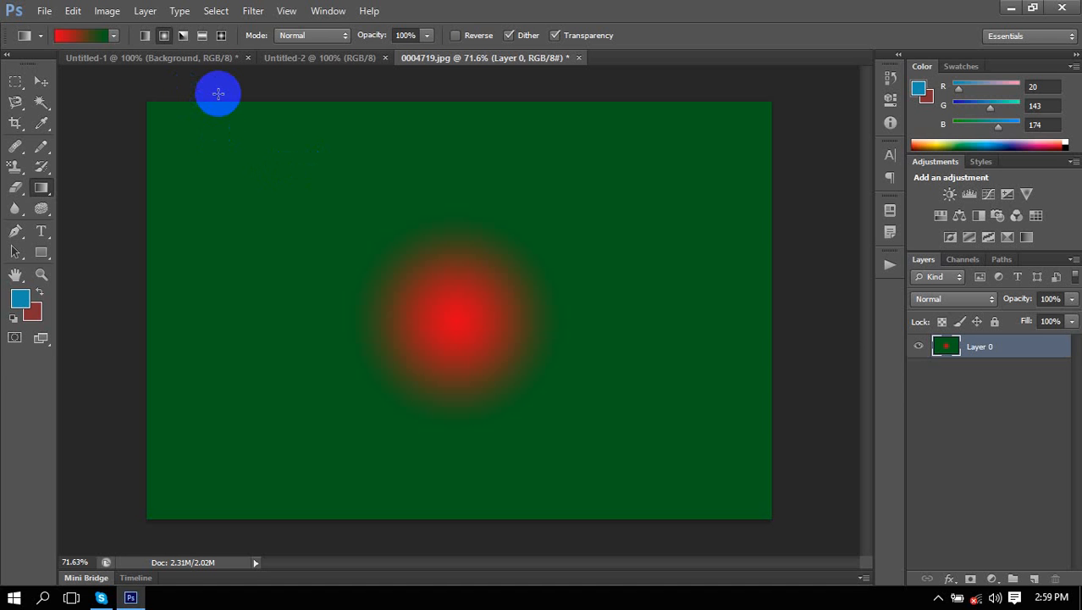
Redraw the red-green radial gradient glowing from the top-right corner, undoing a failed attempt.
{"action": "left_click_drag", "start_coordinate": [190, 102], "coordinate": [372, 405]}
{"action": "key", "text": "ctrl+z"}
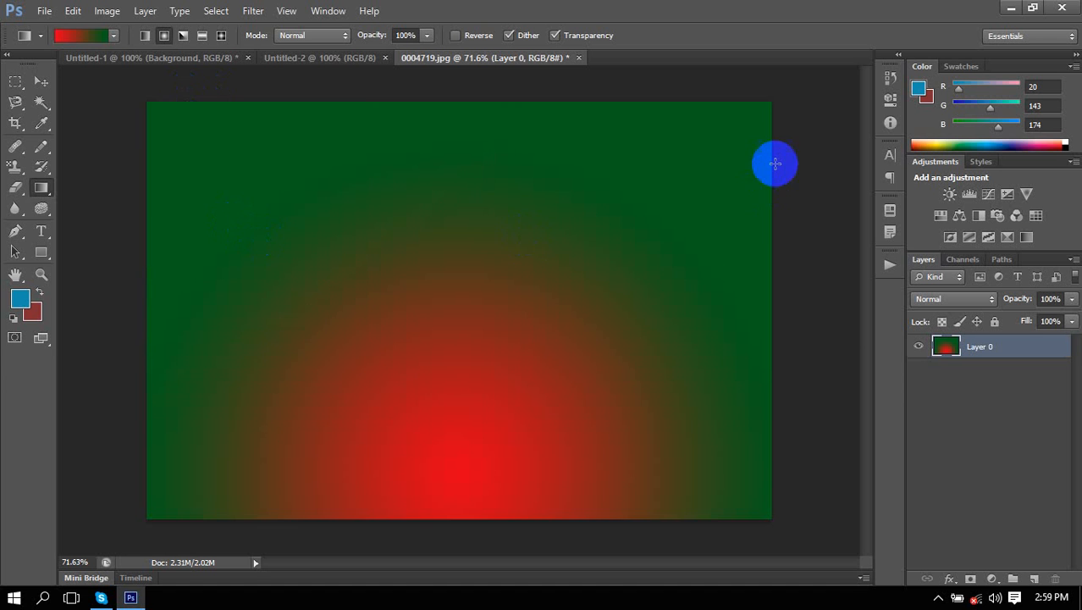
{"action": "left_click_drag", "start_coordinate": [774, 162], "coordinate": [479, 278]}
Choose the blue-red-yellow preset and redraw the fill as a diagonal radial gradient.
{"action": "left_click", "coordinate": [114, 35]}
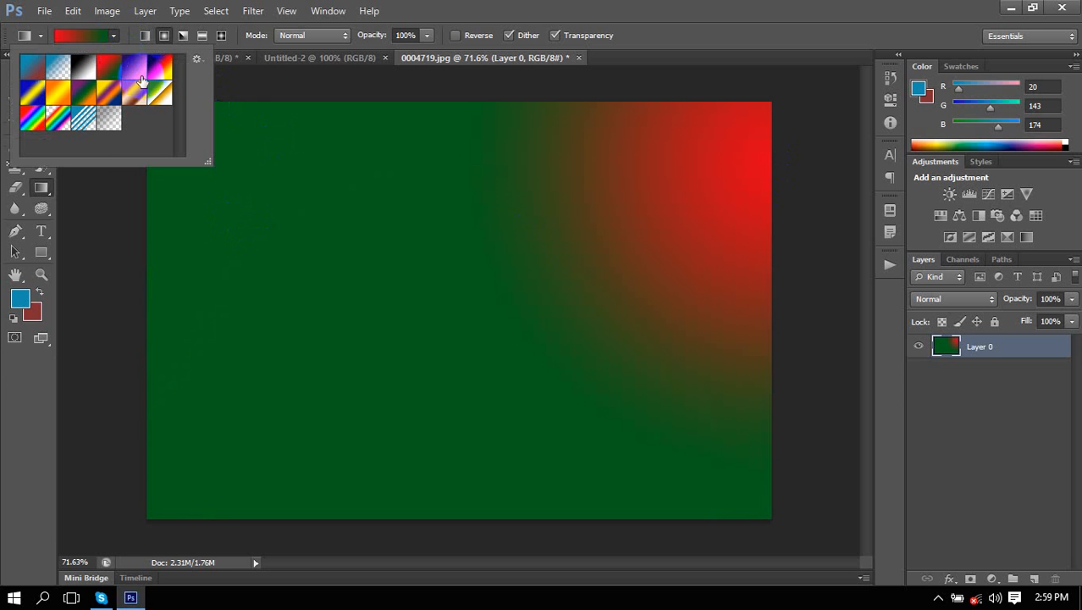
{"action": "left_click", "coordinate": [160, 68]}
{"action": "left_click", "coordinate": [207, 80]}
{"action": "left_click_drag", "start_coordinate": [161, 80], "coordinate": [257, 187]}
{"action": "left_click_drag", "start_coordinate": [826, 512], "coordinate": [225, 154]}
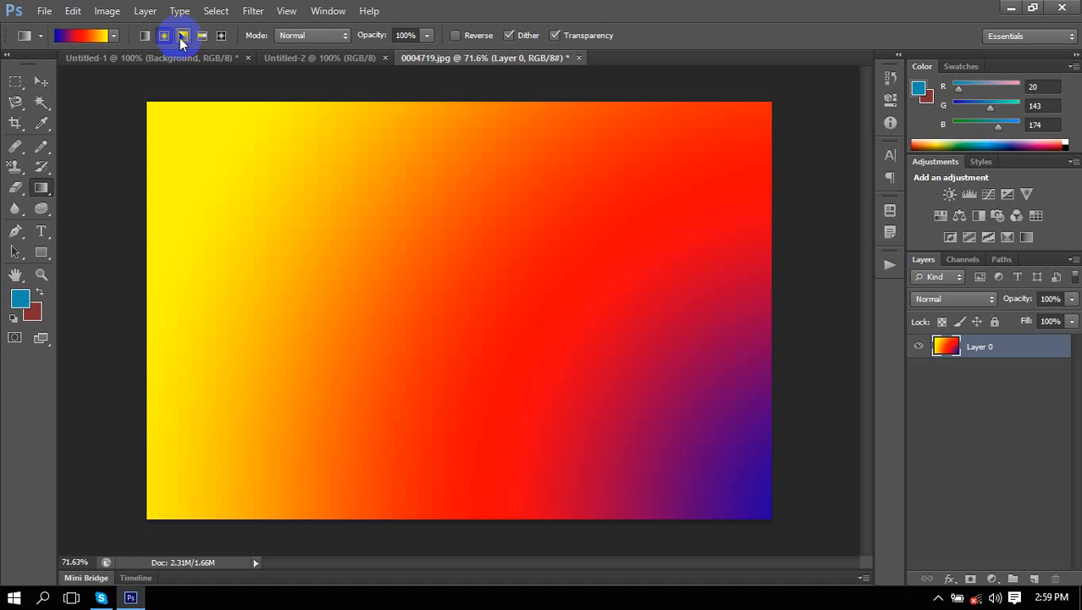
Switch to Angle Gradient and centre it at the upper left with a sharp diagonal seam.
{"action": "left_click", "coordinate": [179, 37]}
{"action": "left_click_drag", "start_coordinate": [129, 141], "coordinate": [558, 402]}
{"action": "left_click_drag", "start_coordinate": [707, 180], "coordinate": [192, 471]}
{"action": "left_click_drag", "start_coordinate": [238, 236], "coordinate": [730, 507]}
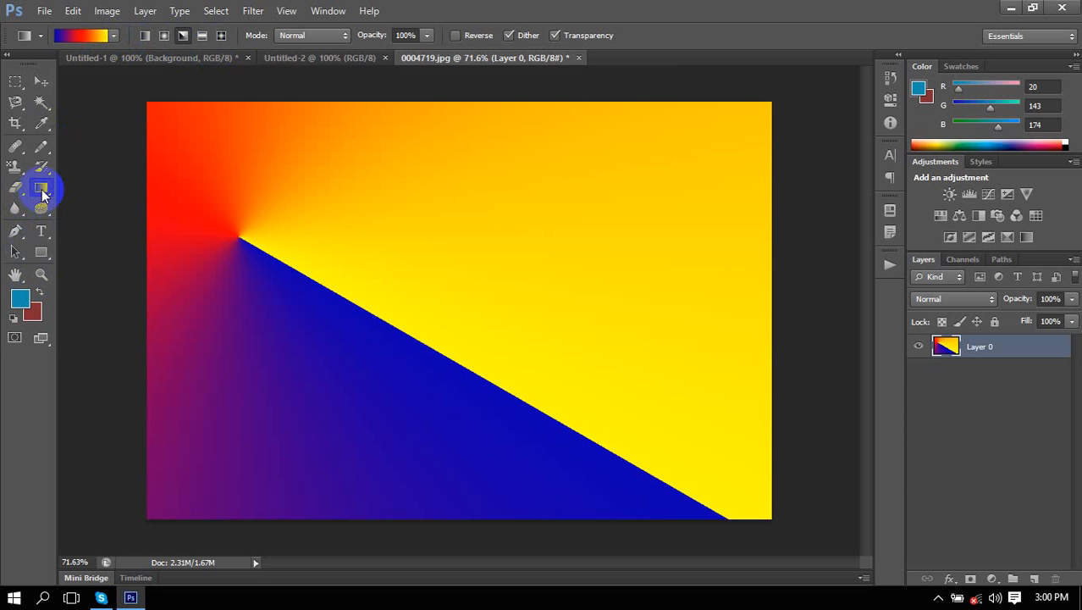
Try the Move and Blur tools while switching between the Untitled-1 and Untitled-2 documents.
{"action": "left_click", "coordinate": [42, 81]}
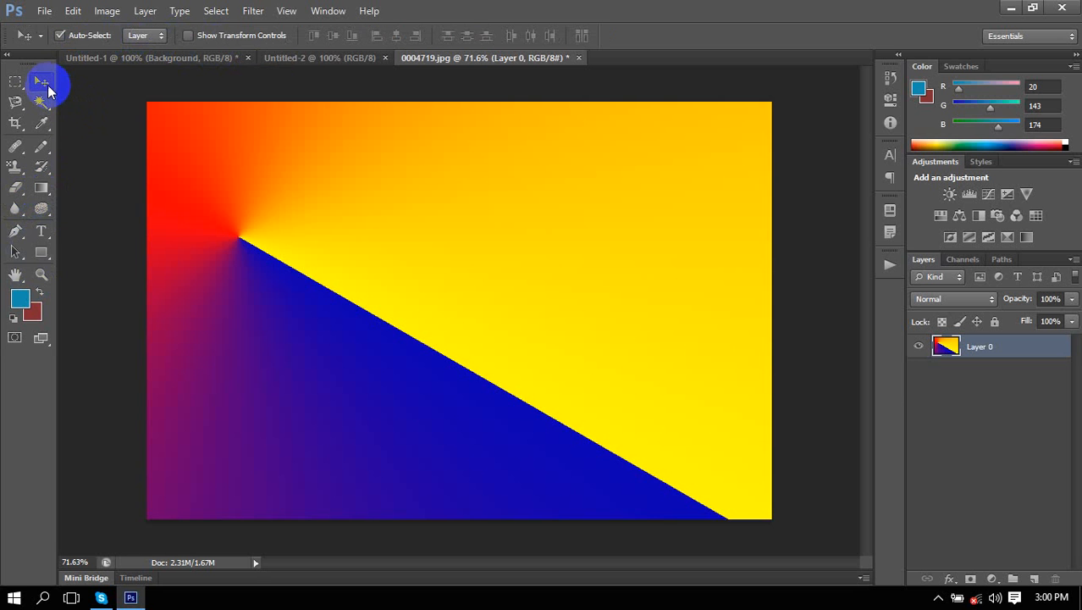
{"action": "mouse_move", "coordinate": [14, 208]}
{"action": "left_mouse_down"}
{"action": "mouse_move", "coordinate": [28, 219]}
{"action": "mouse_move", "coordinate": [82, 211]}
{"action": "left_mouse_up"}
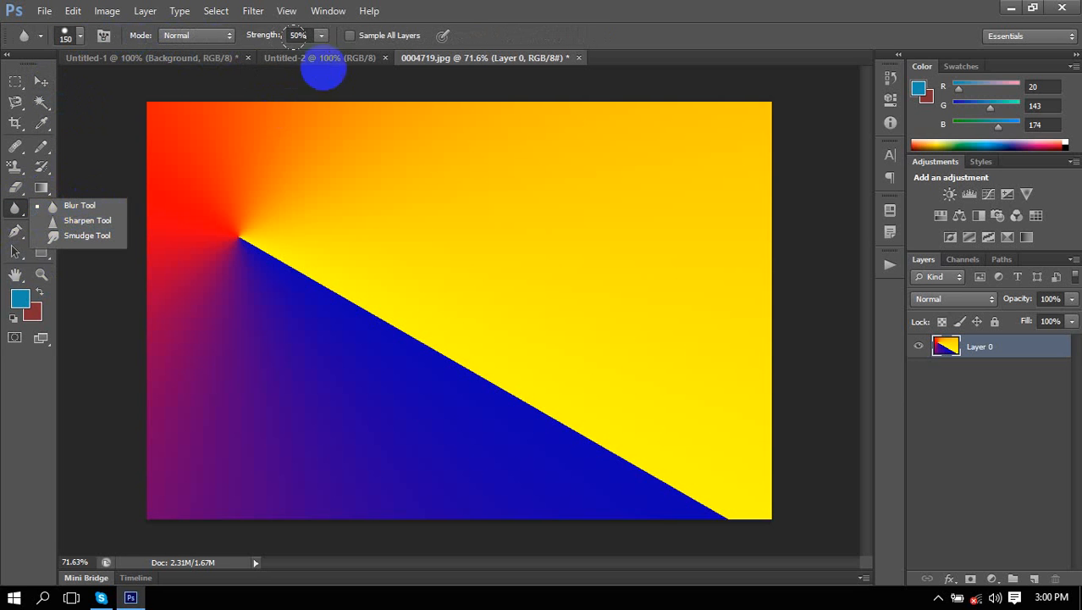
{"action": "left_click", "coordinate": [356, 61]}
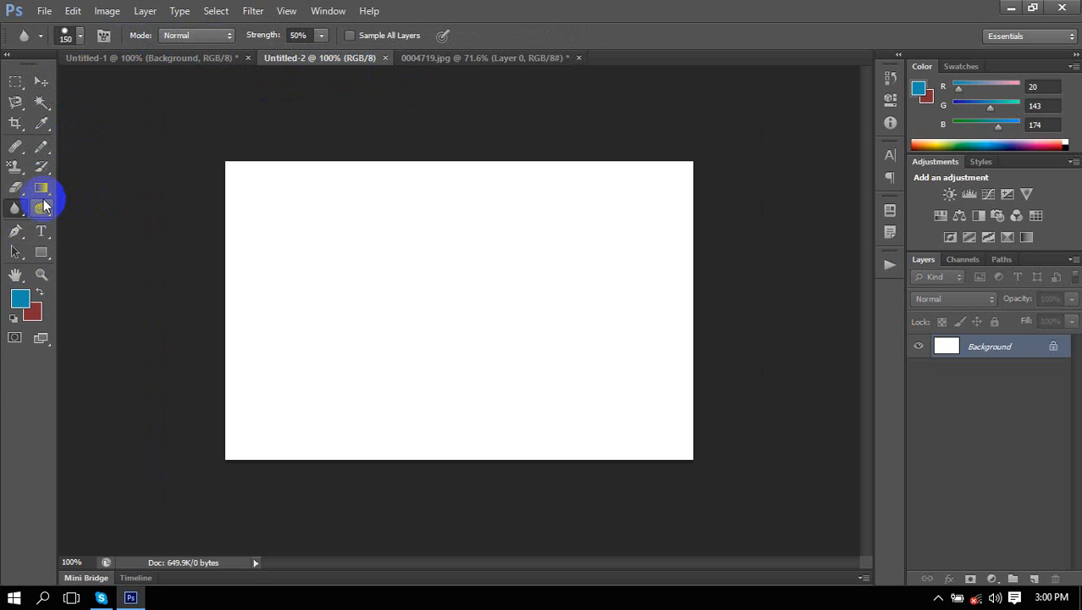
{"action": "right_click", "coordinate": [16, 210]}
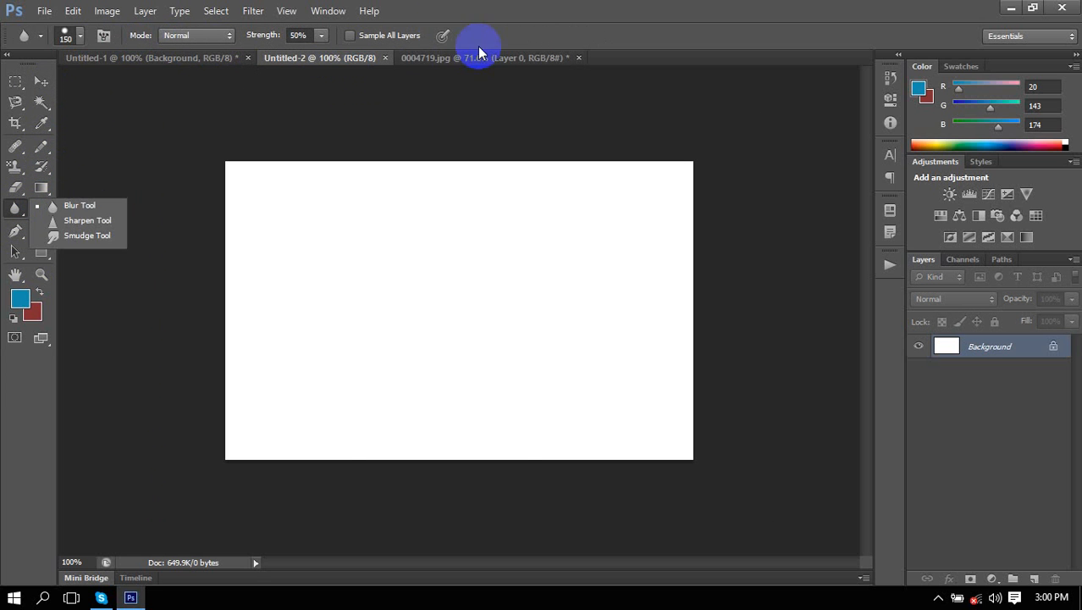
{"action": "left_click", "coordinate": [190, 58]}
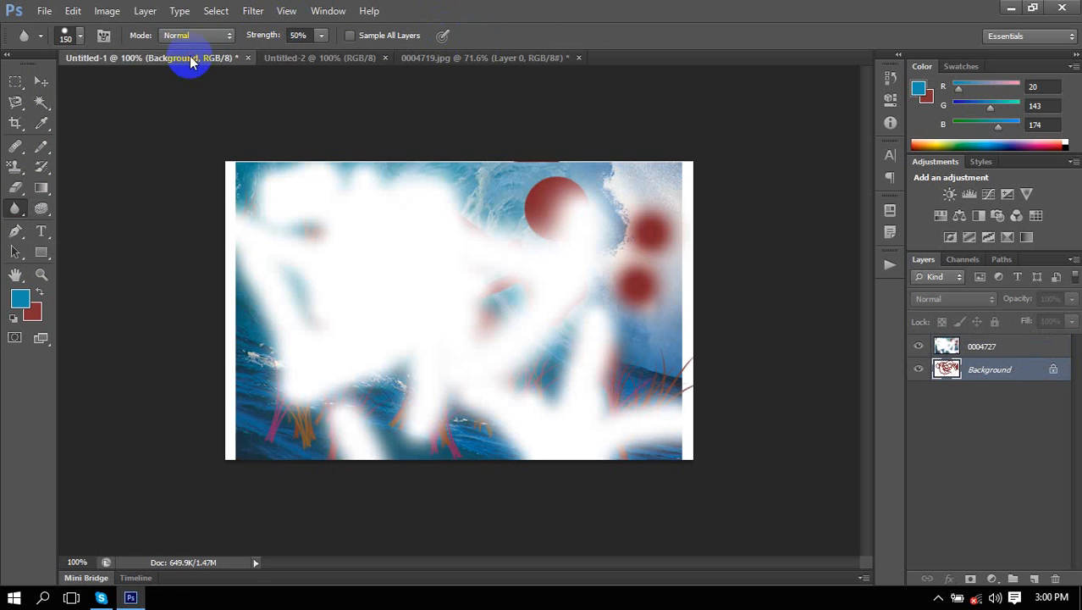
Close Untitled-2 and the unsaved gradient image, then reopen 0004719 from the Wallpapers folder.
{"action": "left_click", "coordinate": [385, 59]}
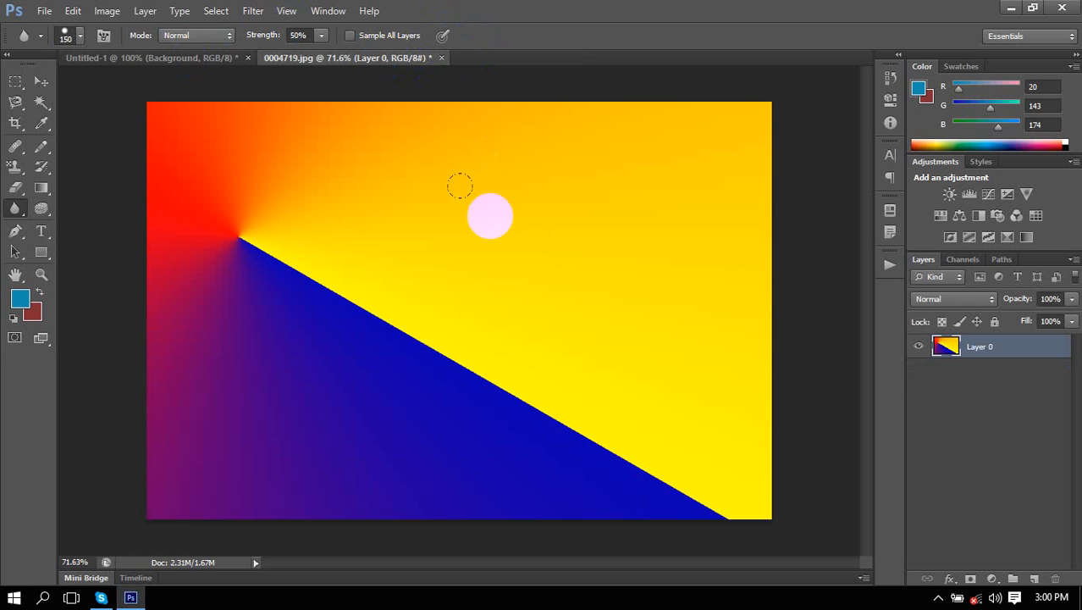
{"action": "left_click", "coordinate": [439, 57]}
{"action": "left_click", "coordinate": [559, 238]}
{"action": "left_click", "coordinate": [42, 11]}
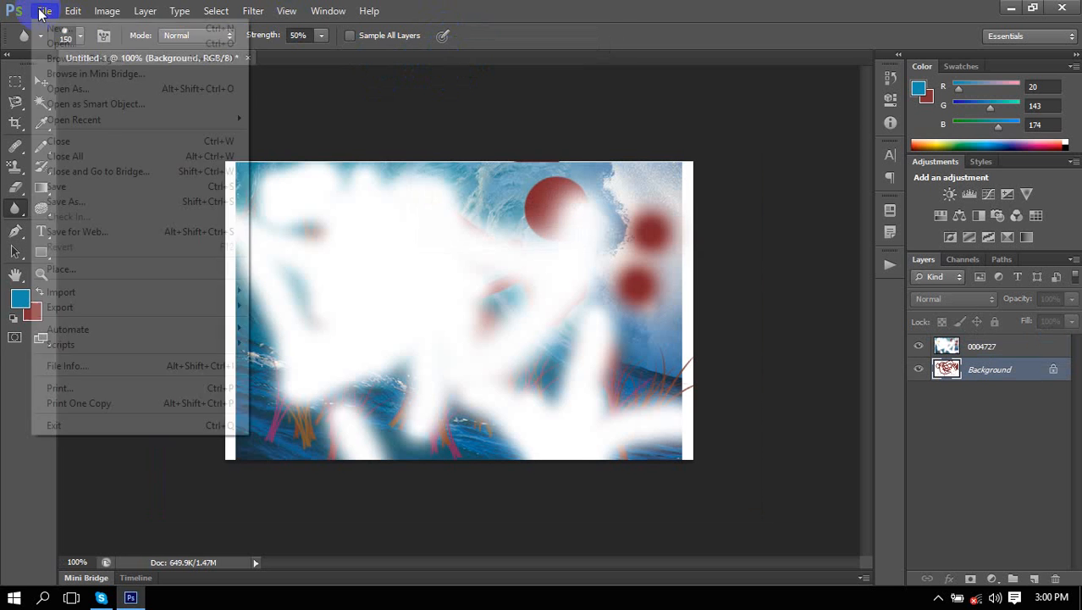
{"action": "left_click", "coordinate": [63, 44]}
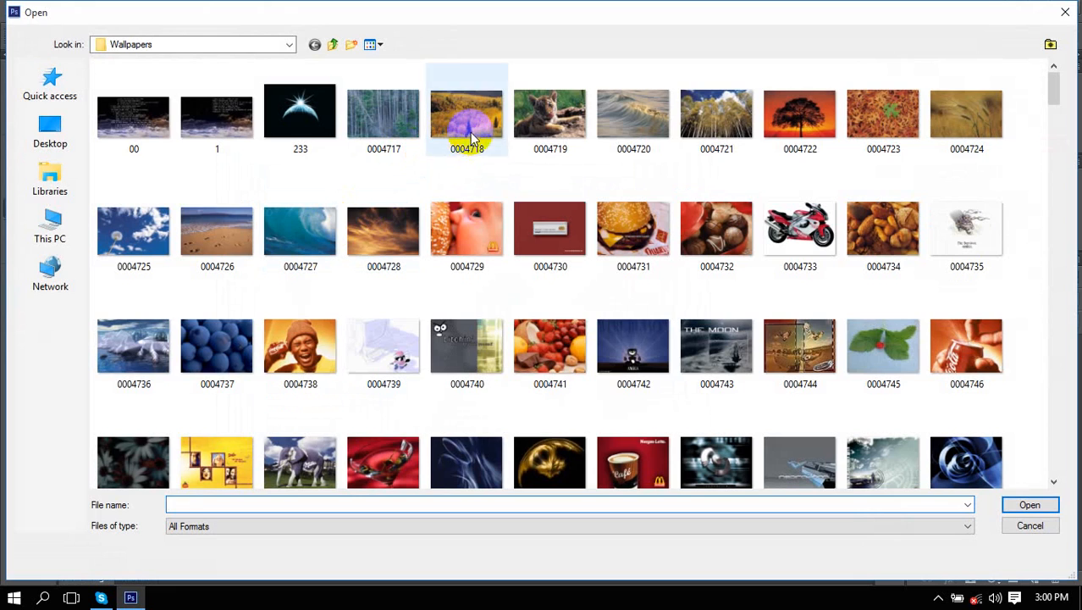
{"action": "double_click", "coordinate": [584, 103]}
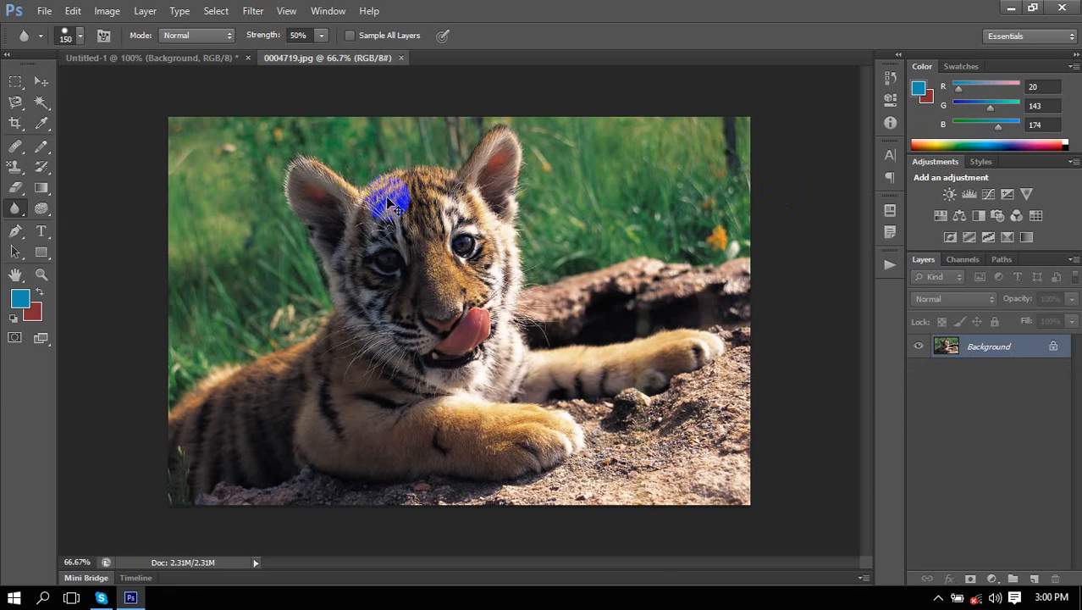
Select the Sharpen Tool and convert the Background into editable Layer 0.
{"action": "scroll", "coordinate": [338, 190], "scroll_direction": "up", "scroll_amount": 7}
{"action": "right_click", "coordinate": [17, 211]}
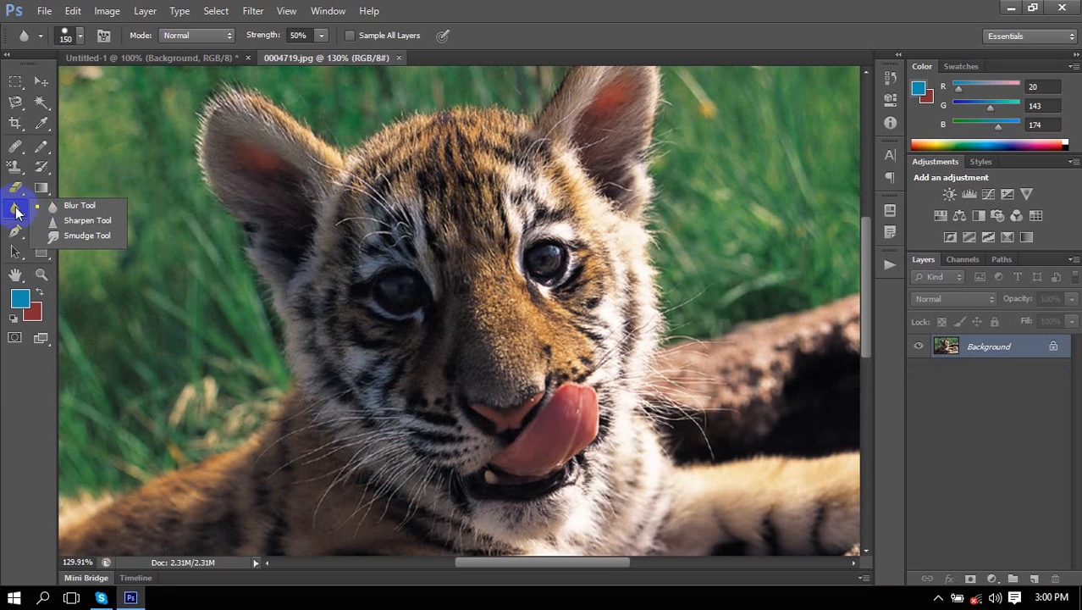
{"action": "left_click", "coordinate": [82, 224]}
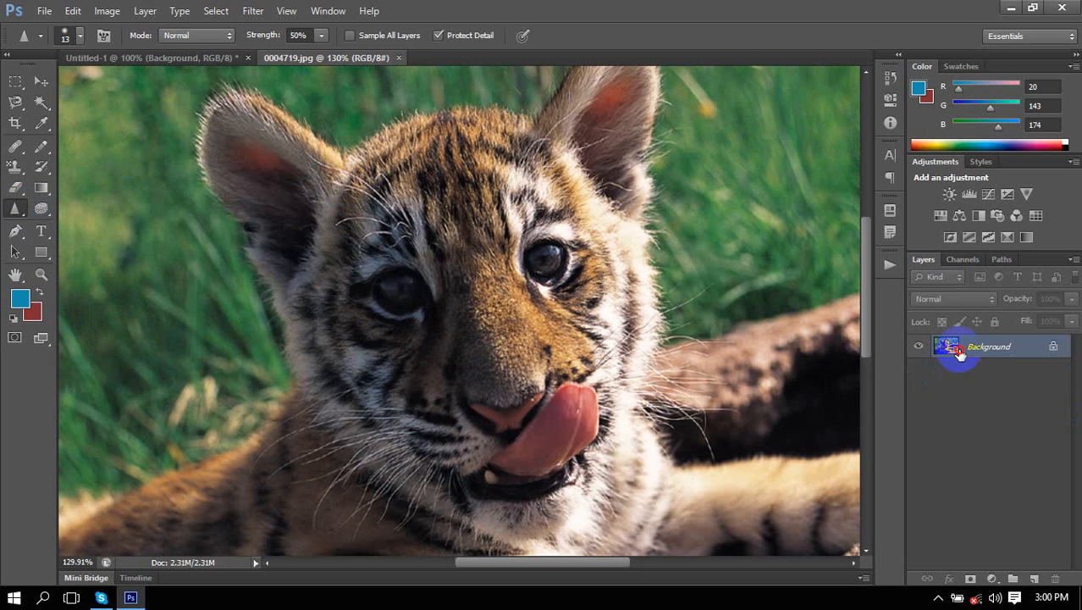
{"action": "double_click", "coordinate": [959, 354]}
{"action": "left_click", "coordinate": [696, 185]}
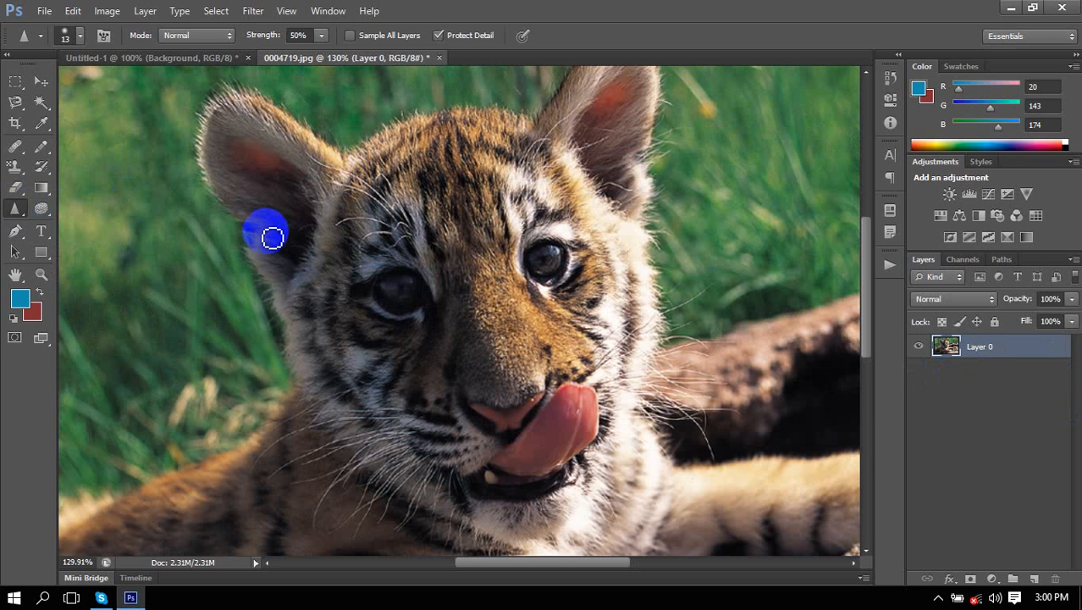
Enlarge the brush and sharpen along the left ear's edges and forehead.
{"action": "key", "text": "bracketright"}
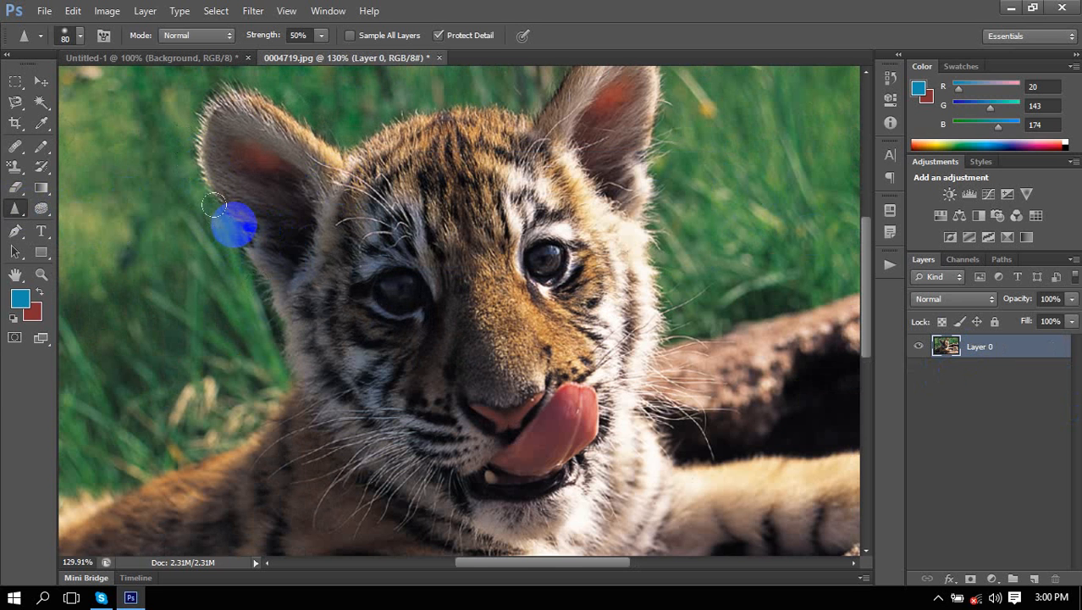
{"action": "mouse_move", "coordinate": [212, 204]}
{"action": "left_mouse_down"}
{"action": "mouse_move", "coordinate": [256, 241]}
{"action": "mouse_move", "coordinate": [273, 292]}
{"action": "mouse_move", "coordinate": [179, 126]}
{"action": "mouse_move", "coordinate": [263, 316]}
{"action": "mouse_move", "coordinate": [188, 86]}
{"action": "mouse_move", "coordinate": [242, 246]}
{"action": "mouse_move", "coordinate": [170, 123]}
{"action": "mouse_move", "coordinate": [212, 186]}
{"action": "mouse_move", "coordinate": [191, 114]}
{"action": "left_mouse_up"}
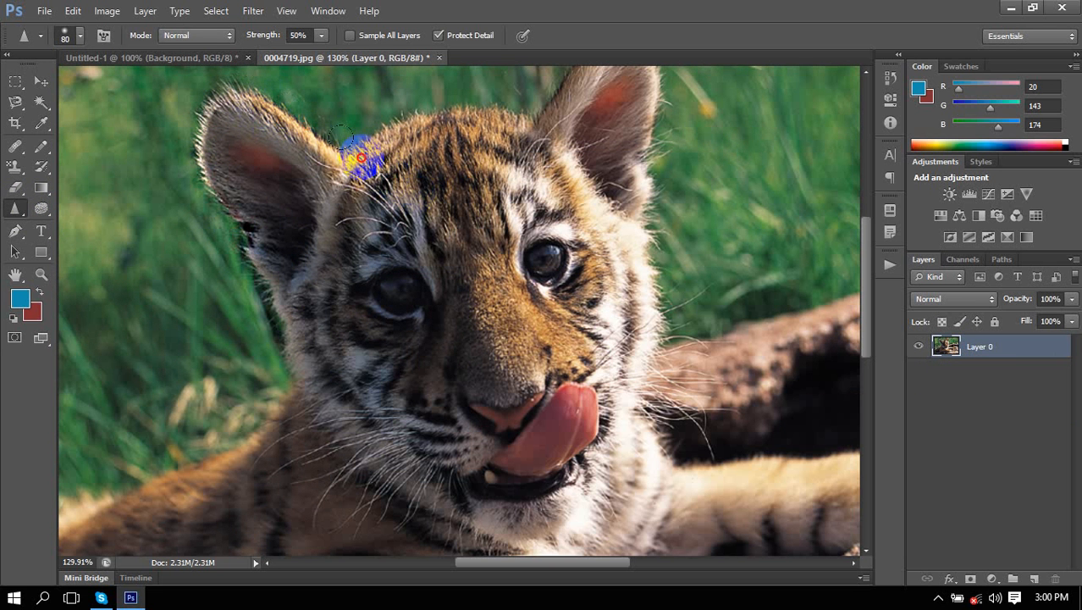
{"action": "mouse_move", "coordinate": [360, 157]}
{"action": "left_mouse_down"}
{"action": "mouse_move", "coordinate": [343, 121]}
{"action": "mouse_move", "coordinate": [198, 77]}
{"action": "mouse_move", "coordinate": [245, 123]}
{"action": "left_mouse_up"}
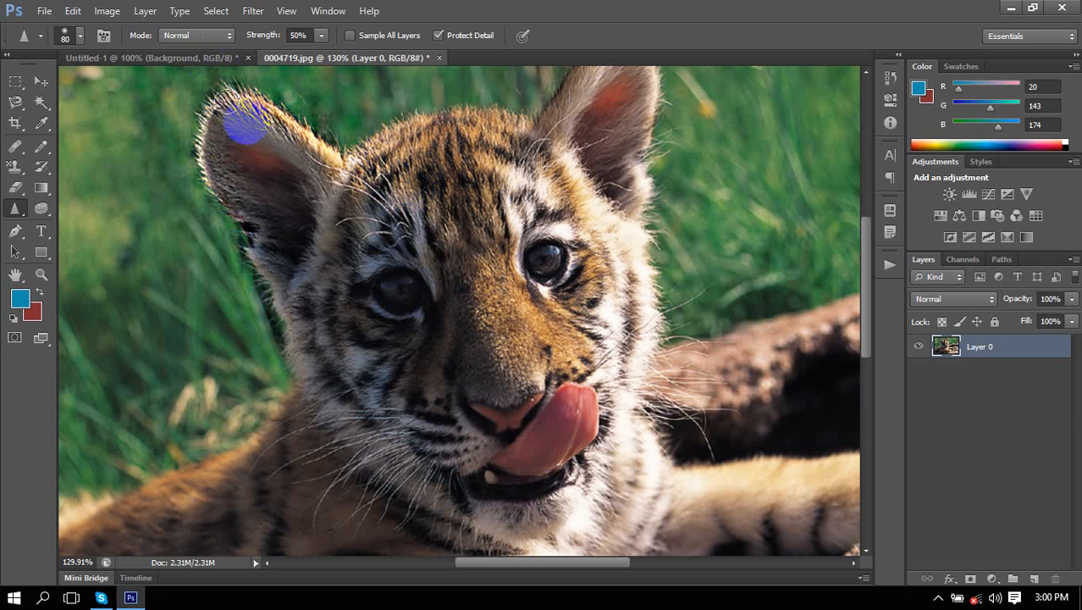
{"action": "mouse_move", "coordinate": [201, 74]}
{"action": "left_mouse_down"}
{"action": "mouse_move", "coordinate": [173, 122]}
{"action": "mouse_move", "coordinate": [218, 226]}
{"action": "mouse_move", "coordinate": [199, 70]}
{"action": "mouse_move", "coordinate": [293, 119]}
{"action": "mouse_move", "coordinate": [197, 65]}
{"action": "mouse_move", "coordinate": [313, 122]}
{"action": "mouse_move", "coordinate": [174, 79]}
{"action": "mouse_move", "coordinate": [207, 198]}
{"action": "mouse_move", "coordinate": [222, 175]}
{"action": "mouse_move", "coordinate": [286, 370]}
{"action": "mouse_move", "coordinate": [224, 252]}
{"action": "mouse_move", "coordinate": [276, 370]}
{"action": "mouse_move", "coordinate": [222, 260]}
{"action": "mouse_move", "coordinate": [317, 346]}
{"action": "left_mouse_up"}
Briefly blur the left ear, then sharpen it again along with the right ear.
{"action": "right_click", "coordinate": [10, 213]}
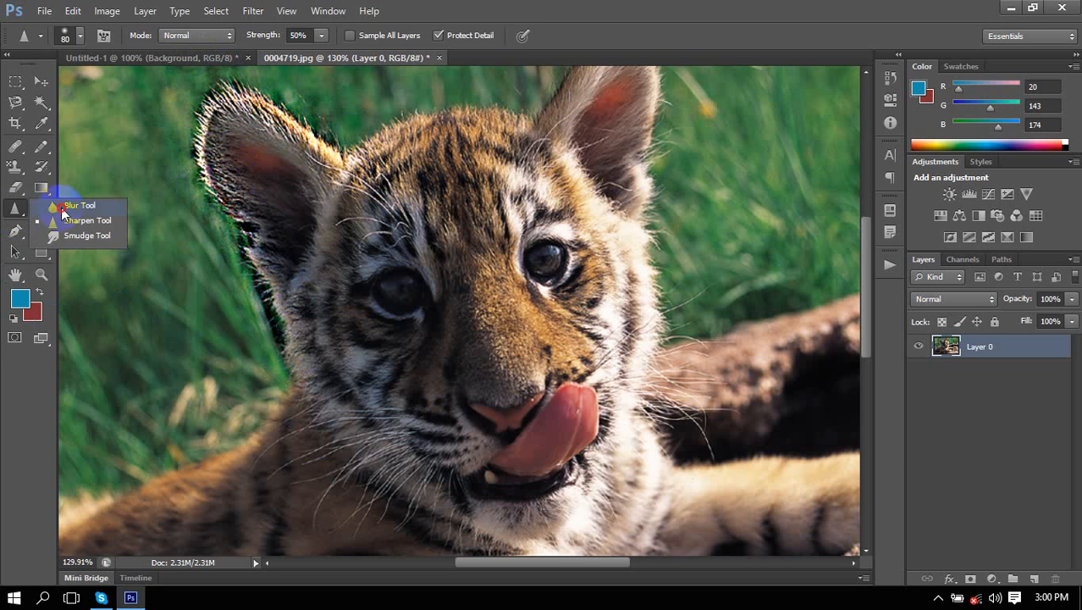
{"action": "left_click", "coordinate": [60, 205]}
{"action": "mouse_move", "coordinate": [239, 219]}
{"action": "left_mouse_down"}
{"action": "mouse_move", "coordinate": [227, 254]}
{"action": "mouse_move", "coordinate": [179, 119]}
{"action": "mouse_move", "coordinate": [247, 104]}
{"action": "mouse_move", "coordinate": [223, 114]}
{"action": "mouse_move", "coordinate": [253, 194]}
{"action": "mouse_move", "coordinate": [453, 183]}
{"action": "mouse_move", "coordinate": [309, 234]}
{"action": "left_mouse_up"}
{"action": "left_click", "coordinate": [15, 211]}
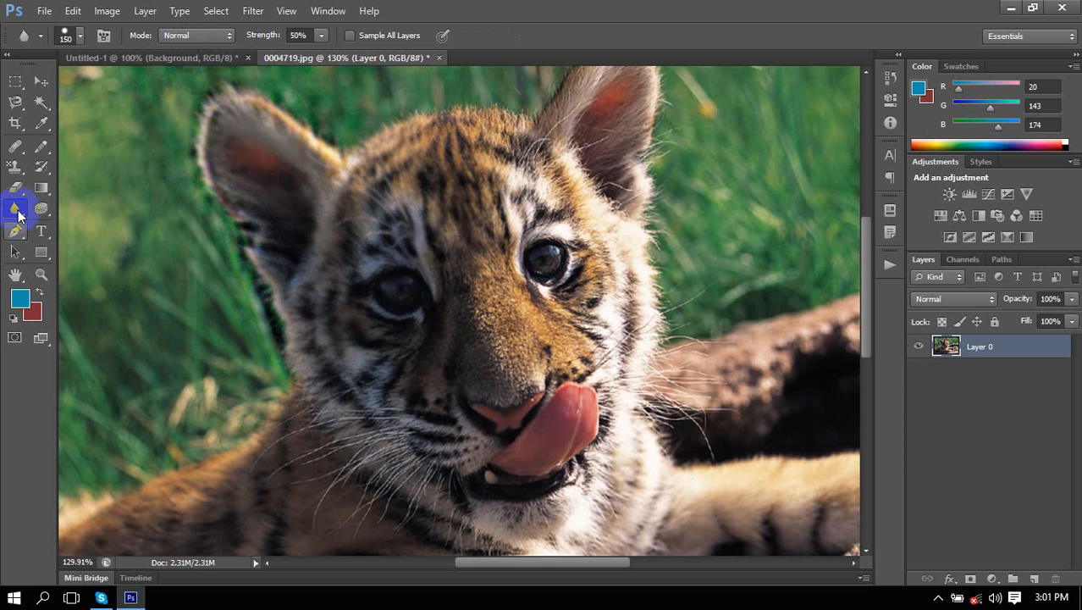
{"action": "left_click", "coordinate": [55, 222]}
{"action": "mouse_move", "coordinate": [162, 173]}
{"action": "left_mouse_down"}
{"action": "mouse_move", "coordinate": [176, 132]}
{"action": "mouse_move", "coordinate": [238, 260]}
{"action": "mouse_move", "coordinate": [210, 194]}
{"action": "mouse_move", "coordinate": [221, 182]}
{"action": "mouse_move", "coordinate": [222, 113]}
{"action": "mouse_move", "coordinate": [307, 126]}
{"action": "mouse_move", "coordinate": [375, 168]}
{"action": "mouse_move", "coordinate": [183, 58]}
{"action": "mouse_move", "coordinate": [210, 75]}
{"action": "mouse_move", "coordinate": [179, 222]}
{"action": "mouse_move", "coordinate": [212, 204]}
{"action": "mouse_move", "coordinate": [185, 117]}
{"action": "mouse_move", "coordinate": [239, 209]}
{"action": "mouse_move", "coordinate": [168, 88]}
{"action": "mouse_move", "coordinate": [191, 111]}
{"action": "mouse_move", "coordinate": [332, 145]}
{"action": "mouse_move", "coordinate": [185, 63]}
{"action": "mouse_move", "coordinate": [361, 162]}
{"action": "mouse_move", "coordinate": [156, 73]}
{"action": "mouse_move", "coordinate": [198, 53]}
{"action": "mouse_move", "coordinate": [306, 119]}
{"action": "mouse_move", "coordinate": [205, 47]}
{"action": "mouse_move", "coordinate": [318, 125]}
{"action": "mouse_move", "coordinate": [465, 170]}
{"action": "mouse_move", "coordinate": [294, 87]}
{"action": "mouse_move", "coordinate": [338, 144]}
{"action": "mouse_move", "coordinate": [223, 78]}
{"action": "mouse_move", "coordinate": [184, 126]}
{"action": "mouse_move", "coordinate": [227, 174]}
{"action": "mouse_move", "coordinate": [167, 120]}
{"action": "mouse_move", "coordinate": [299, 276]}
{"action": "left_mouse_up"}
{"action": "mouse_move", "coordinate": [659, 138]}
{"action": "left_mouse_down"}
{"action": "mouse_move", "coordinate": [632, 89]}
{"action": "mouse_move", "coordinate": [634, 249]}
{"action": "mouse_move", "coordinate": [622, 141]}
{"action": "mouse_move", "coordinate": [692, 370]}
{"action": "mouse_move", "coordinate": [642, 283]}
{"action": "mouse_move", "coordinate": [689, 424]}
{"action": "mouse_move", "coordinate": [648, 273]}
{"action": "mouse_move", "coordinate": [701, 244]}
{"action": "mouse_move", "coordinate": [656, 314]}
{"action": "left_mouse_up"}
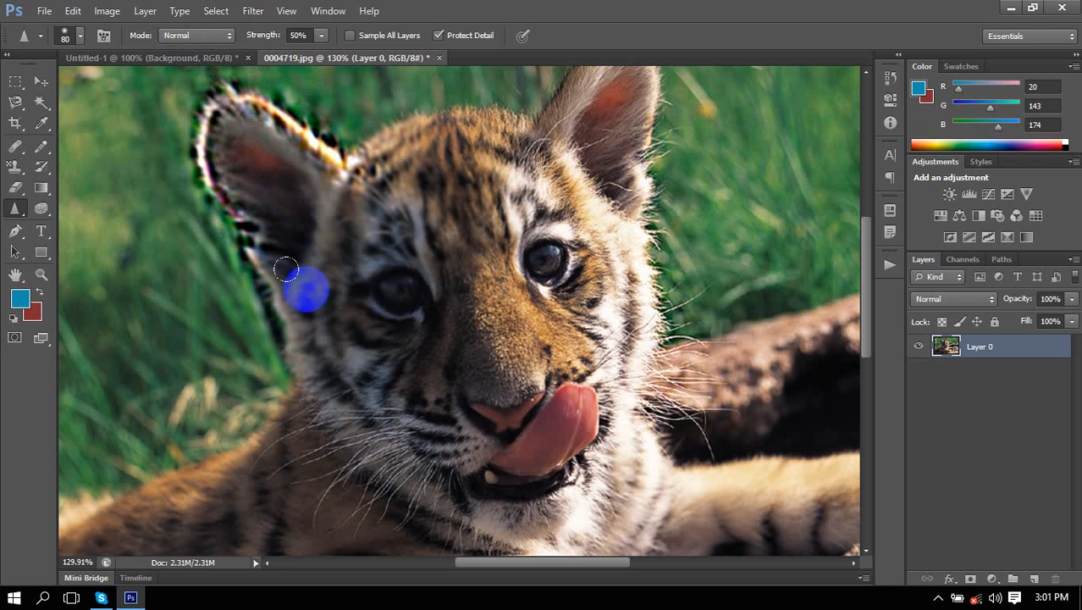
Sharpen the fur and whiskers on the cheeks and around the right ear.
{"action": "mouse_move", "coordinate": [284, 269]}
{"action": "left_mouse_down"}
{"action": "mouse_move", "coordinate": [318, 448]}
{"action": "mouse_move", "coordinate": [297, 406]}
{"action": "mouse_move", "coordinate": [233, 110]}
{"action": "mouse_move", "coordinate": [329, 186]}
{"action": "mouse_move", "coordinate": [422, 211]}
{"action": "mouse_move", "coordinate": [370, 229]}
{"action": "left_mouse_up"}
{"action": "scroll", "coordinate": [366, 227], "scroll_direction": "up", "scroll_amount": 3}
{"action": "scroll", "coordinate": [366, 227], "scroll_direction": "down", "scroll_amount": 8}
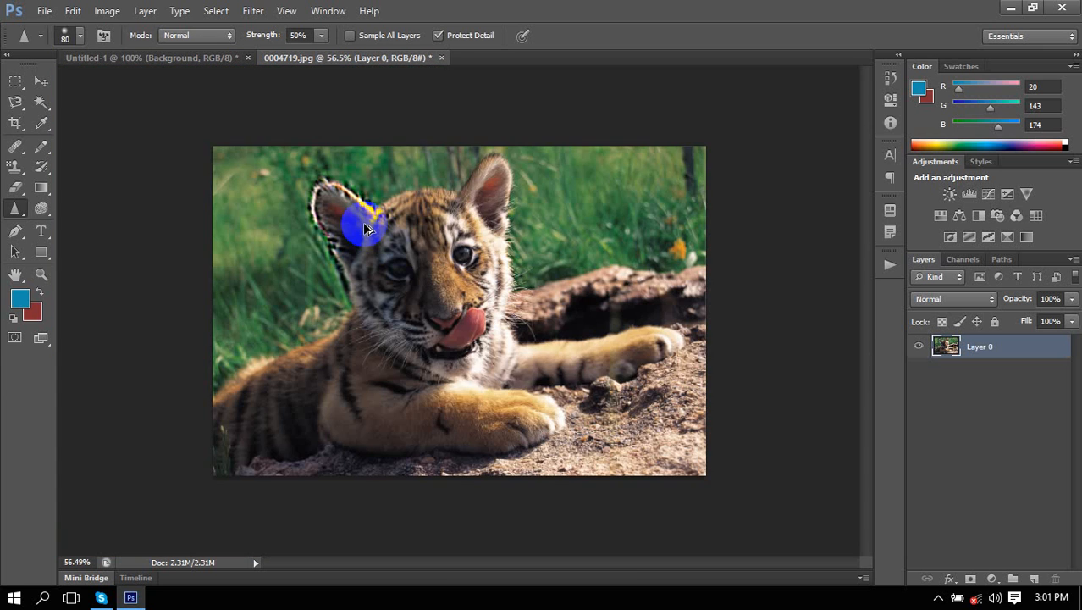
{"action": "left_click_drag", "start_coordinate": [497, 187], "coordinate": [521, 261]}
{"action": "scroll", "coordinate": [480, 229], "scroll_direction": "up", "scroll_amount": 3}
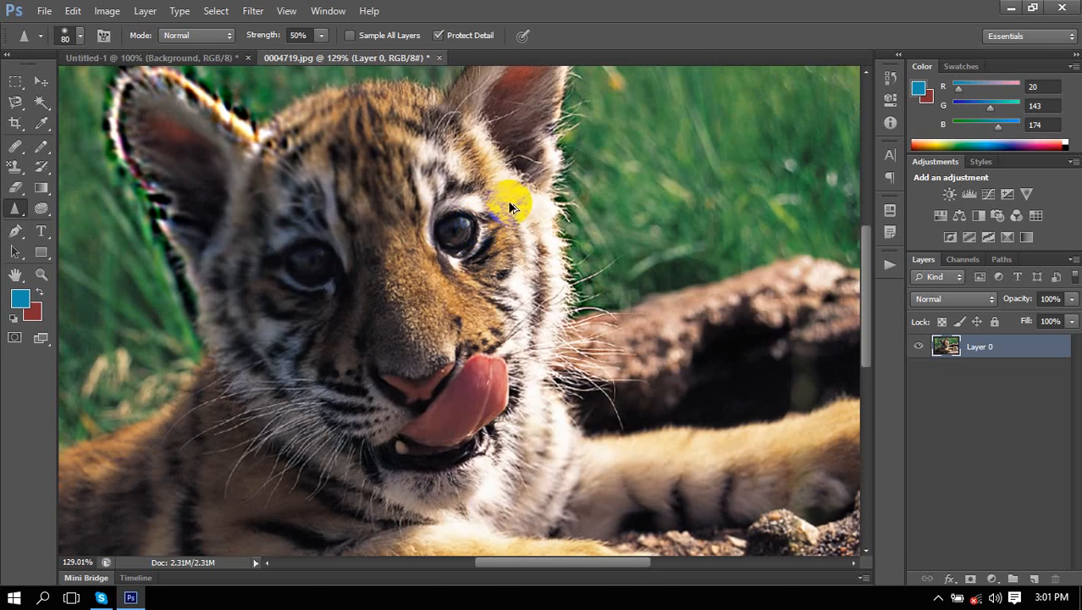
{"action": "scroll", "coordinate": [524, 184], "scroll_direction": "up", "scroll_amount": 5}
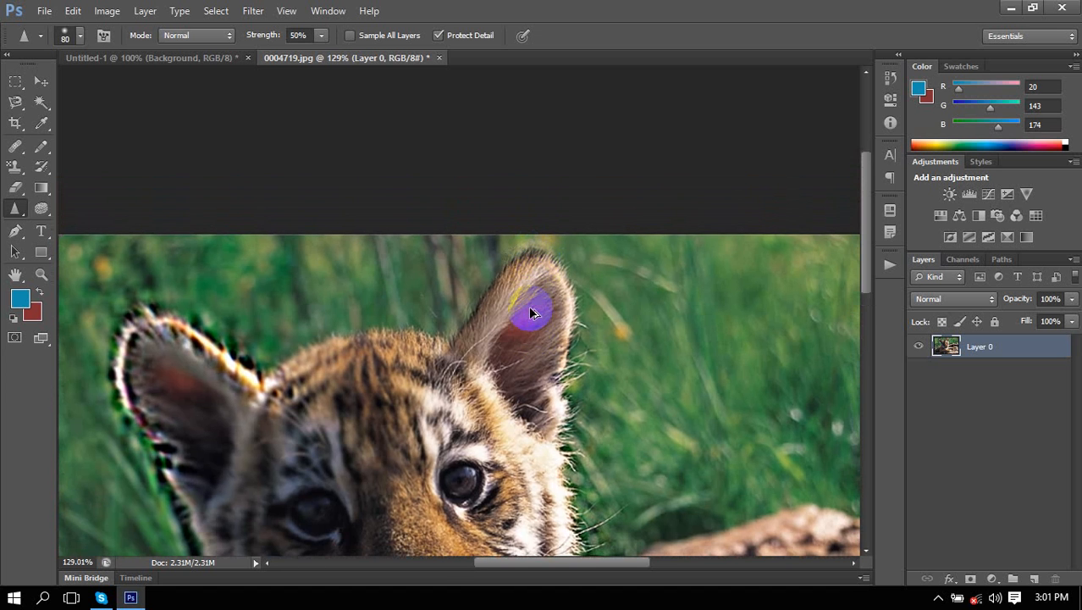
{"action": "scroll", "coordinate": [532, 309], "scroll_direction": "up", "scroll_amount": 2}
{"action": "mouse_move", "coordinate": [539, 214]}
{"action": "left_mouse_down"}
{"action": "mouse_move", "coordinate": [597, 202]}
{"action": "mouse_move", "coordinate": [588, 353]}
{"action": "left_mouse_up"}
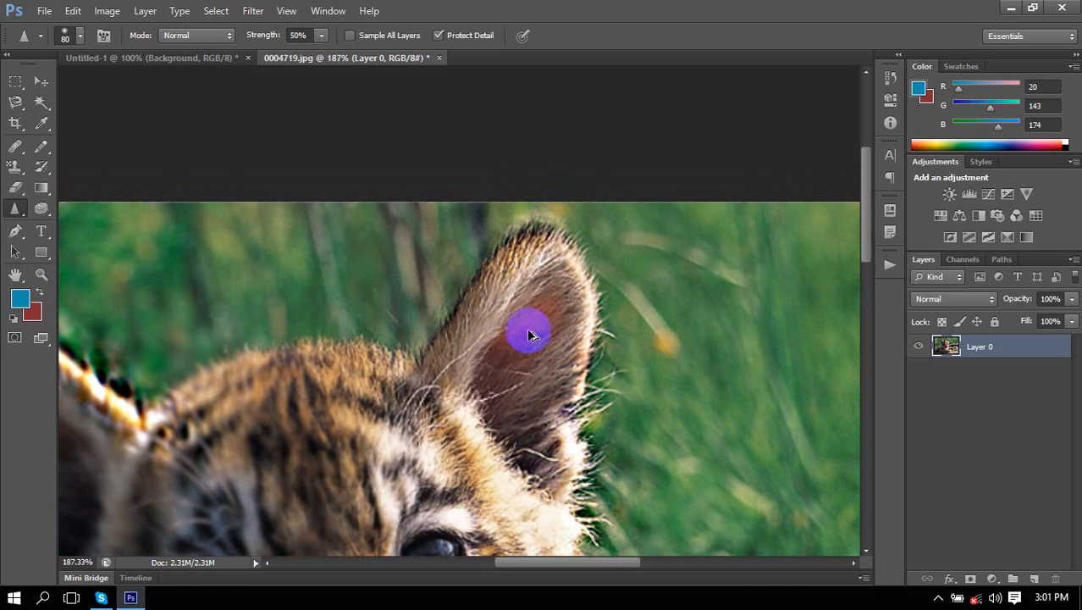
{"action": "scroll", "coordinate": [531, 329], "scroll_direction": "down", "scroll_amount": 1}
{"action": "scroll", "coordinate": [526, 354], "scroll_direction": "down", "scroll_amount": 10}
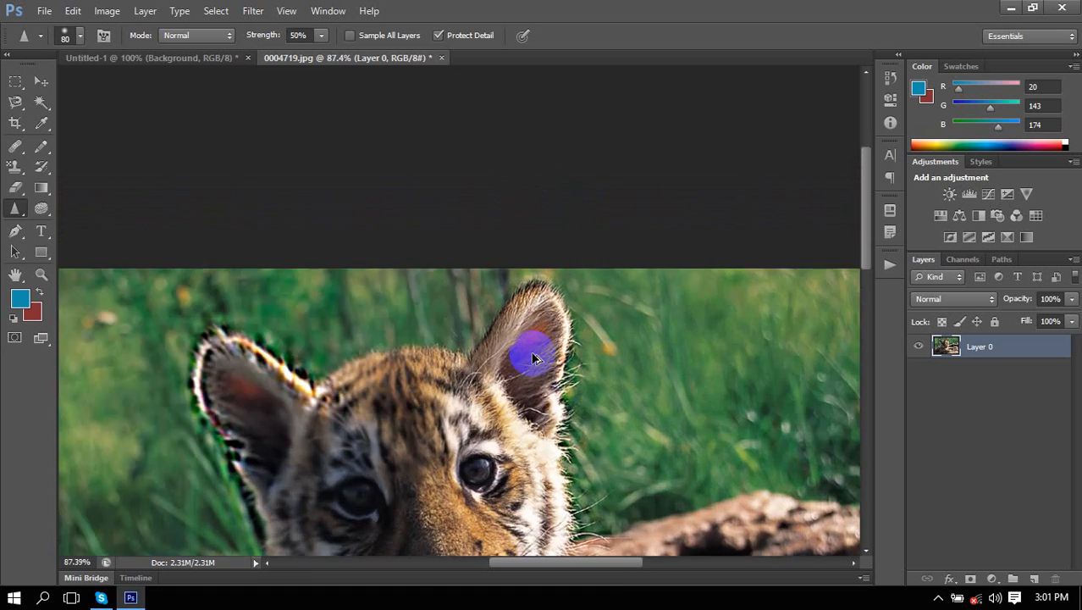
{"action": "scroll", "coordinate": [533, 357], "scroll_direction": "up", "scroll_amount": 3}
{"action": "scroll", "coordinate": [533, 357], "scroll_direction": "down", "scroll_amount": 3}
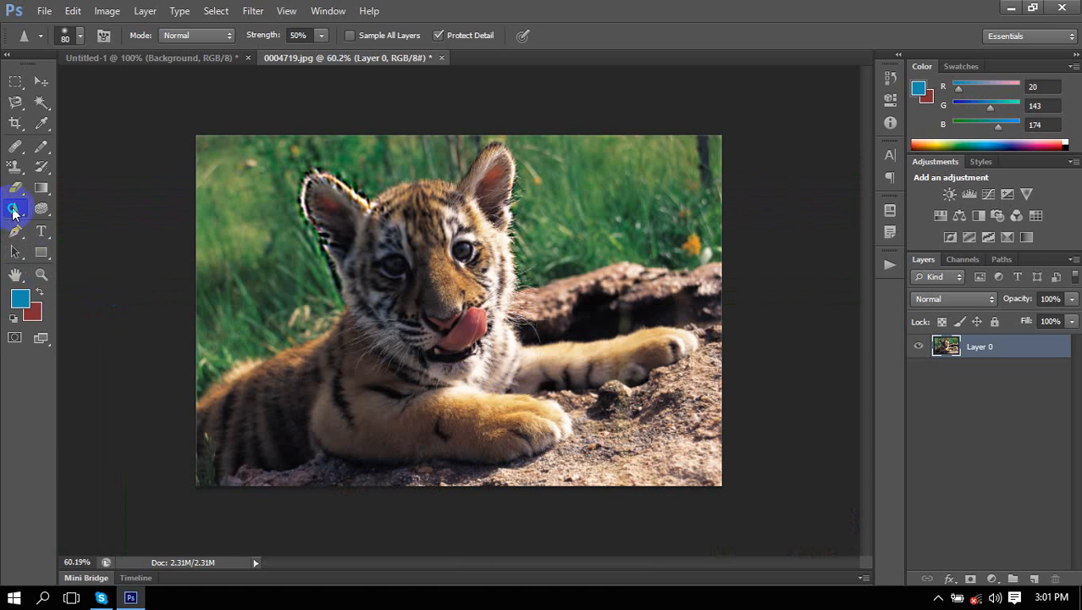
Switch the retouching brush to the Smudge tool and zoom in on the cub's left ear.
{"action": "right_click", "coordinate": [12, 211]}
{"action": "left_click", "coordinate": [15, 212]}
{"action": "right_click", "coordinate": [13, 212]}
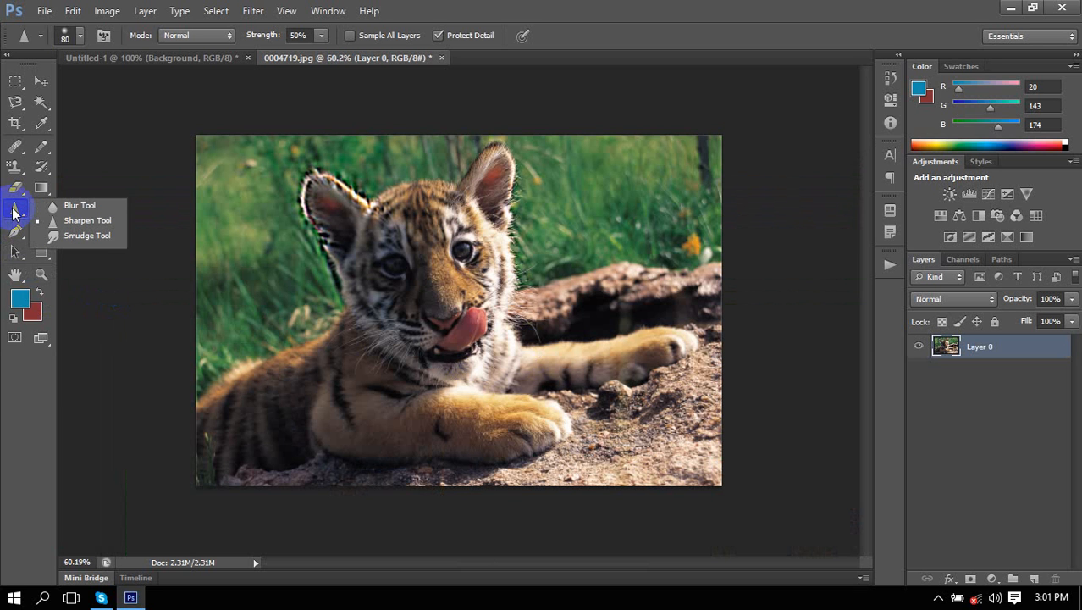
{"action": "left_click", "coordinate": [88, 236]}
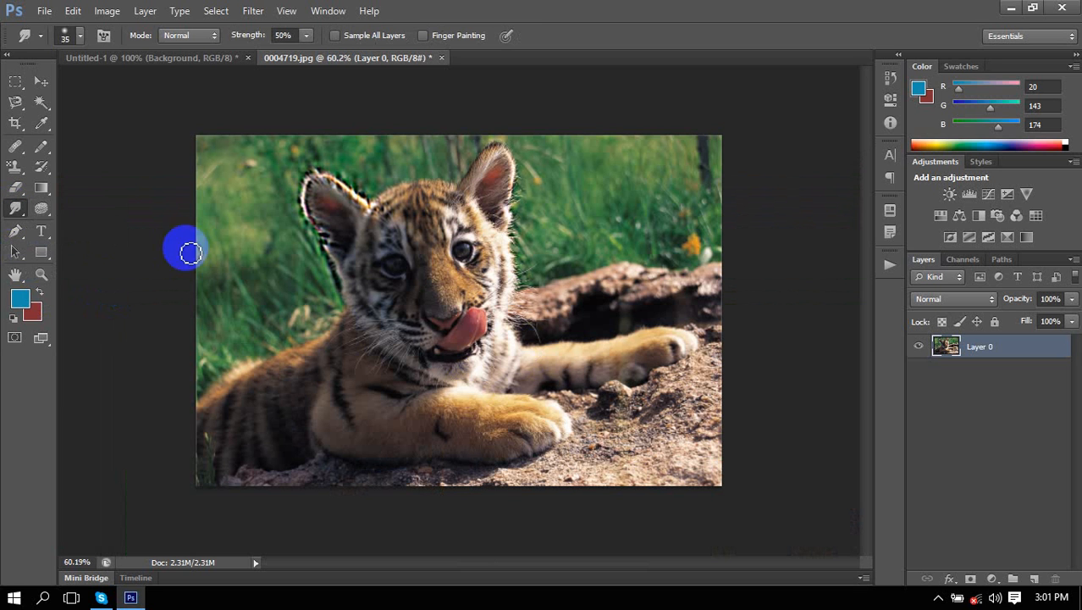
{"action": "scroll", "coordinate": [284, 251], "scroll_direction": "up", "scroll_amount": 5}
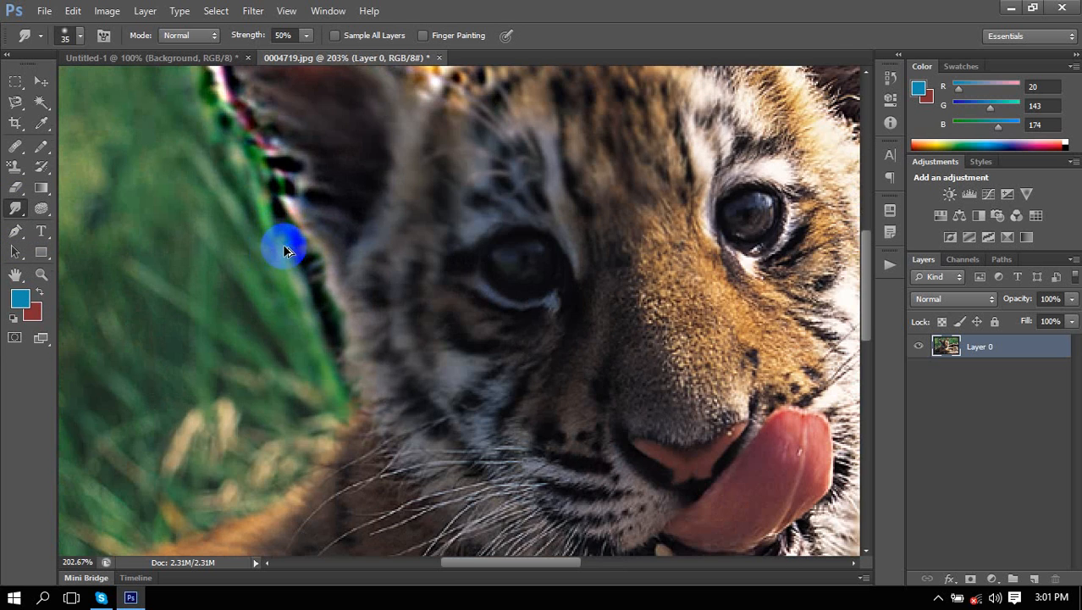
{"action": "left_click_drag", "start_coordinate": [302, 212], "coordinate": [345, 392]}
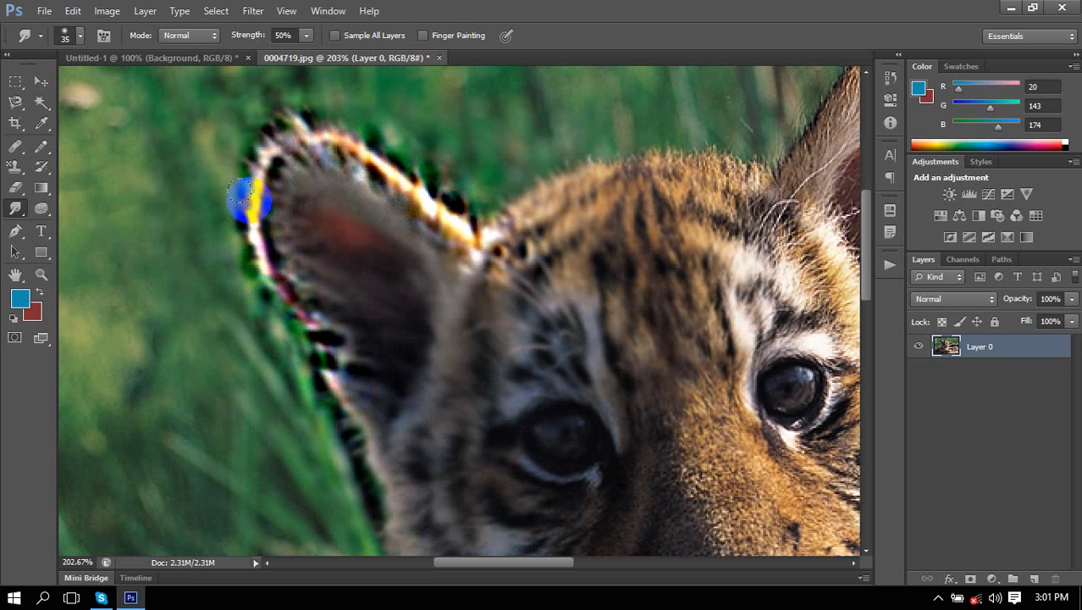
Smear the left ear's white edge and tip fur into the grass, and the right-eye fur toward the tongue.
{"action": "mouse_move", "coordinate": [250, 202]}
{"action": "left_mouse_down"}
{"action": "mouse_move", "coordinate": [235, 268]}
{"action": "mouse_move", "coordinate": [243, 239]}
{"action": "mouse_move", "coordinate": [177, 335]}
{"action": "left_mouse_up"}
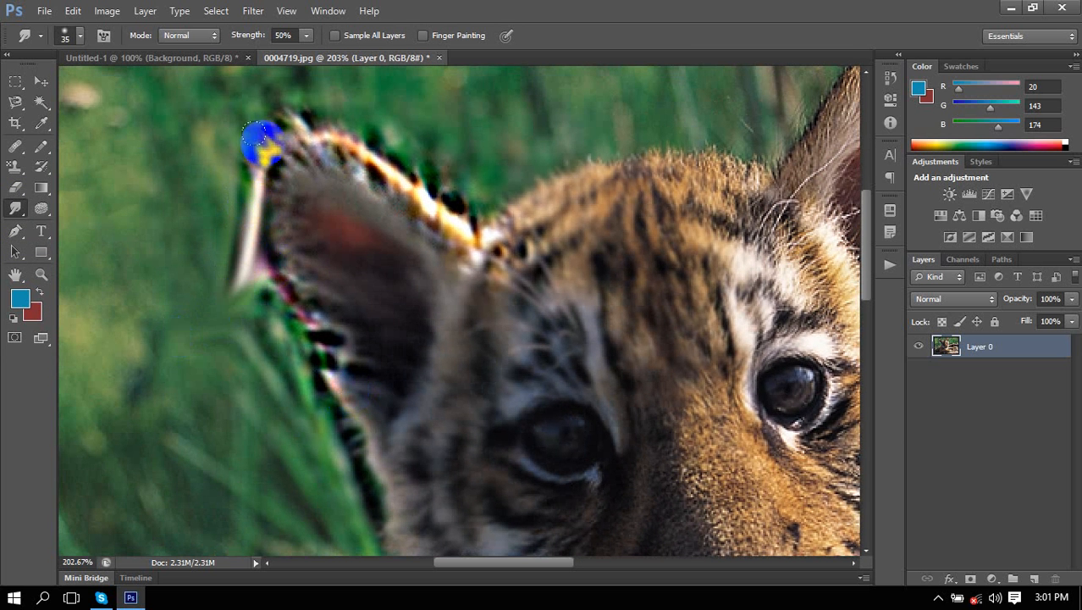
{"action": "mouse_move", "coordinate": [254, 132]}
{"action": "left_mouse_down"}
{"action": "mouse_move", "coordinate": [133, 164]}
{"action": "mouse_move", "coordinate": [229, 145]}
{"action": "mouse_move", "coordinate": [228, 159]}
{"action": "mouse_move", "coordinate": [148, 208]}
{"action": "left_mouse_up"}
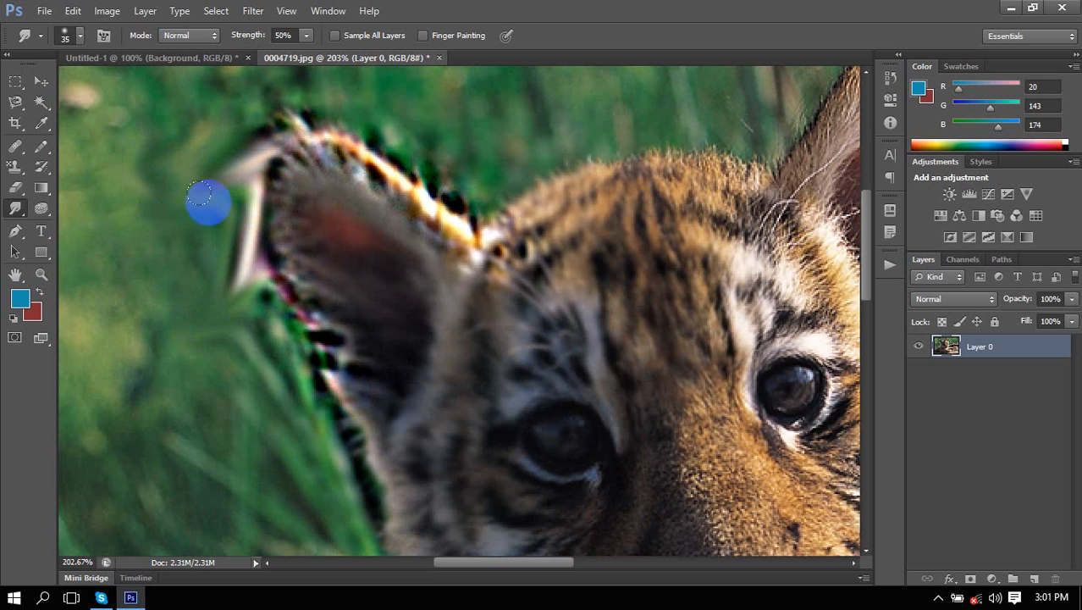
{"action": "left_click_drag", "start_coordinate": [299, 121], "coordinate": [375, 82]}
{"action": "left_click_drag", "start_coordinate": [568, 448], "coordinate": [190, 485]}
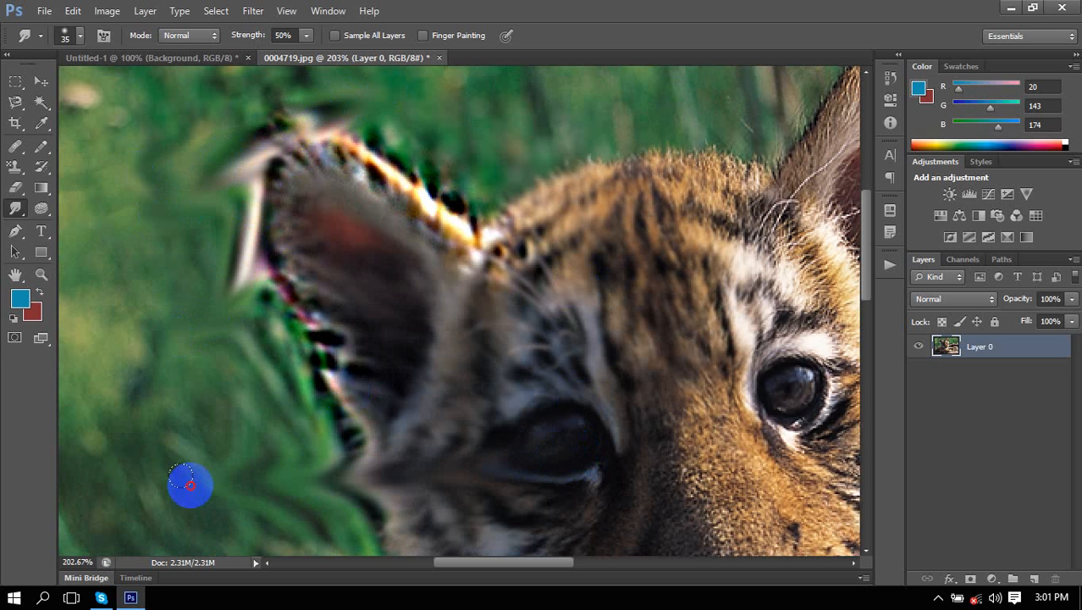
{"action": "mouse_move", "coordinate": [694, 455]}
{"action": "left_mouse_down"}
{"action": "mouse_move", "coordinate": [503, 299]}
{"action": "mouse_move", "coordinate": [500, 275]}
{"action": "left_mouse_up"}
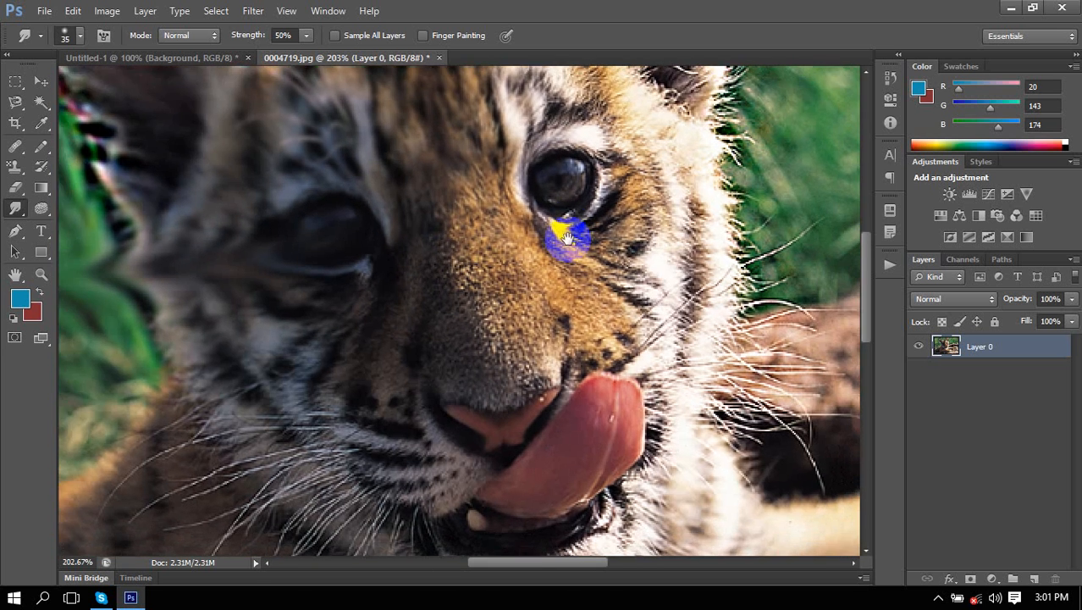
{"action": "left_click_drag", "start_coordinate": [522, 179], "coordinate": [560, 348]}
{"action": "scroll", "coordinate": [481, 331], "scroll_direction": "up", "scroll_amount": 4}
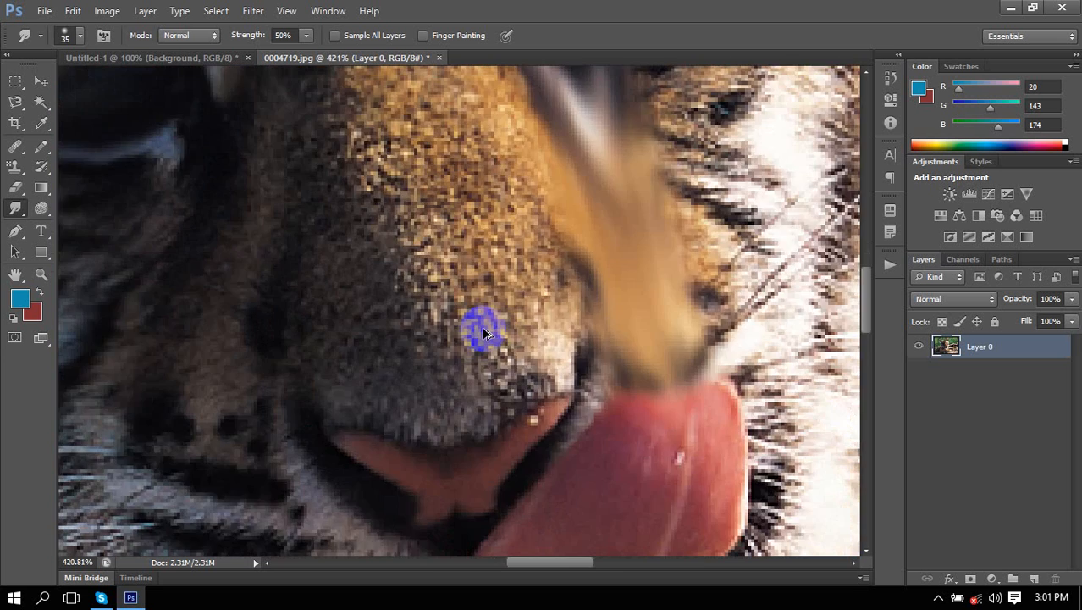
{"action": "scroll", "coordinate": [481, 332], "scroll_direction": "down", "scroll_amount": 8}
Smudge the fur along the body's left side and lower-left toward the rocks.
{"action": "left_click_drag", "start_coordinate": [277, 350], "coordinate": [325, 334]}
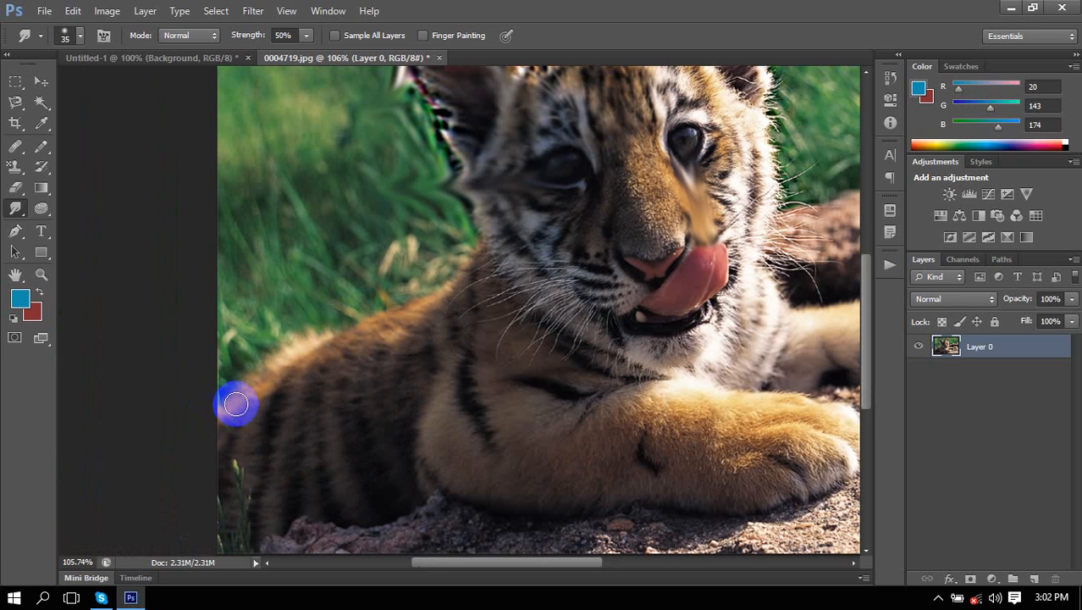
{"action": "mouse_move", "coordinate": [286, 377]}
{"action": "left_mouse_down"}
{"action": "mouse_move", "coordinate": [29, 419]}
{"action": "mouse_move", "coordinate": [271, 365]}
{"action": "mouse_move", "coordinate": [2, 339]}
{"action": "left_mouse_up"}
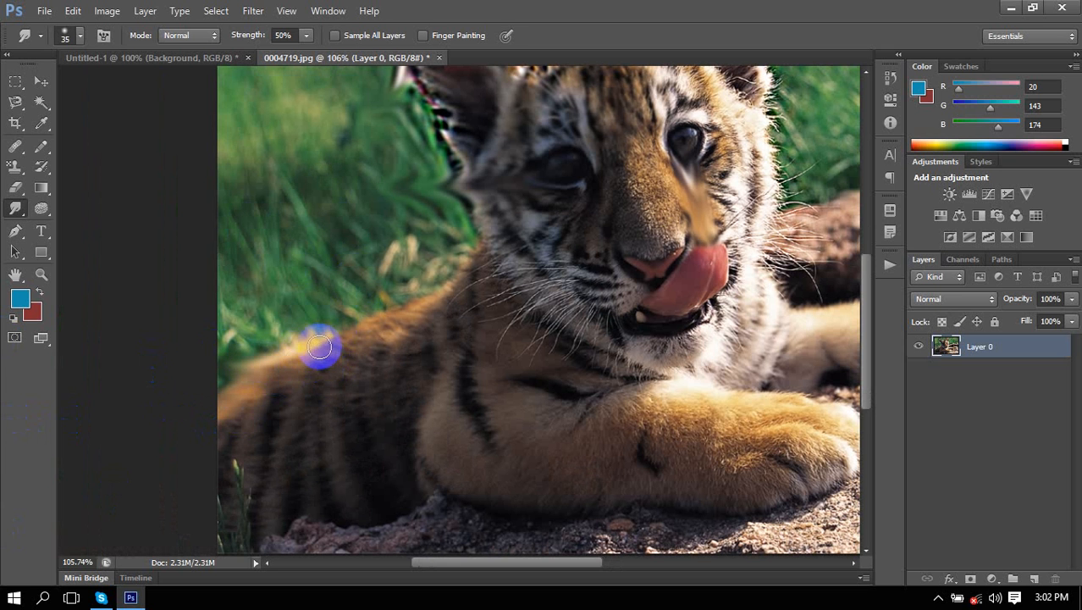
{"action": "mouse_move", "coordinate": [250, 358]}
{"action": "left_mouse_down"}
{"action": "mouse_move", "coordinate": [215, 368]}
{"action": "mouse_move", "coordinate": [285, 341]}
{"action": "mouse_move", "coordinate": [117, 350]}
{"action": "left_mouse_up"}
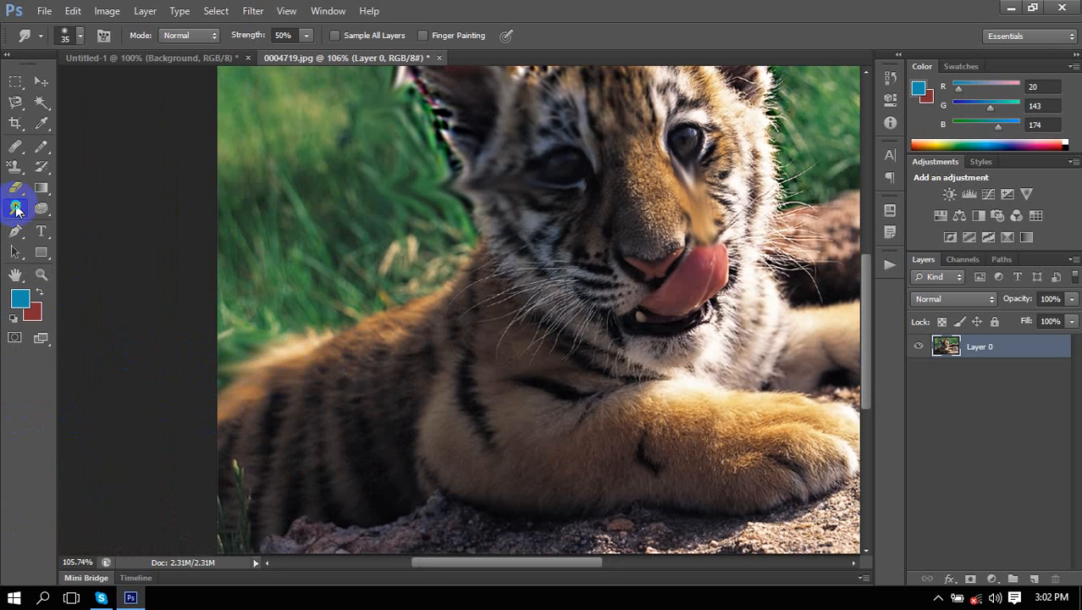
{"action": "left_click_drag", "start_coordinate": [16, 207], "coordinate": [91, 229]}
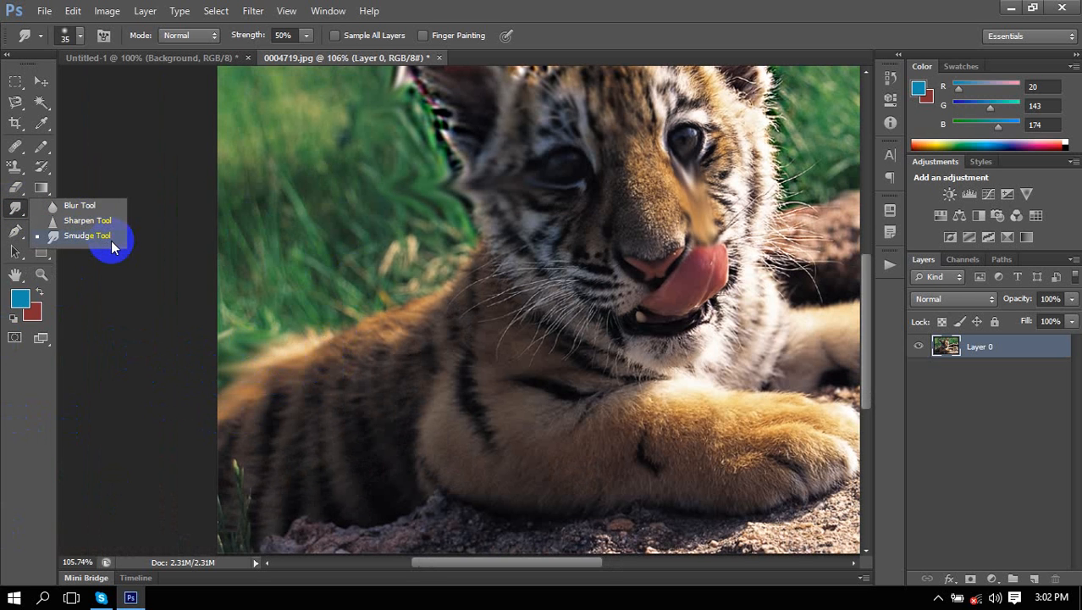
{"action": "left_click_drag", "start_coordinate": [98, 241], "coordinate": [99, 241]}
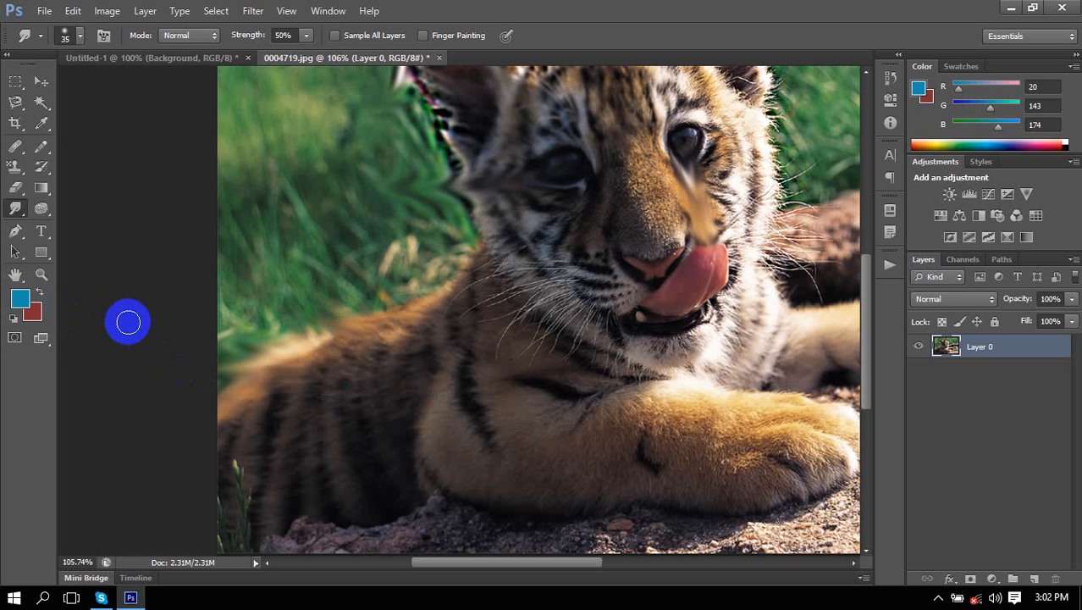
{"action": "left_click", "coordinate": [16, 209]}
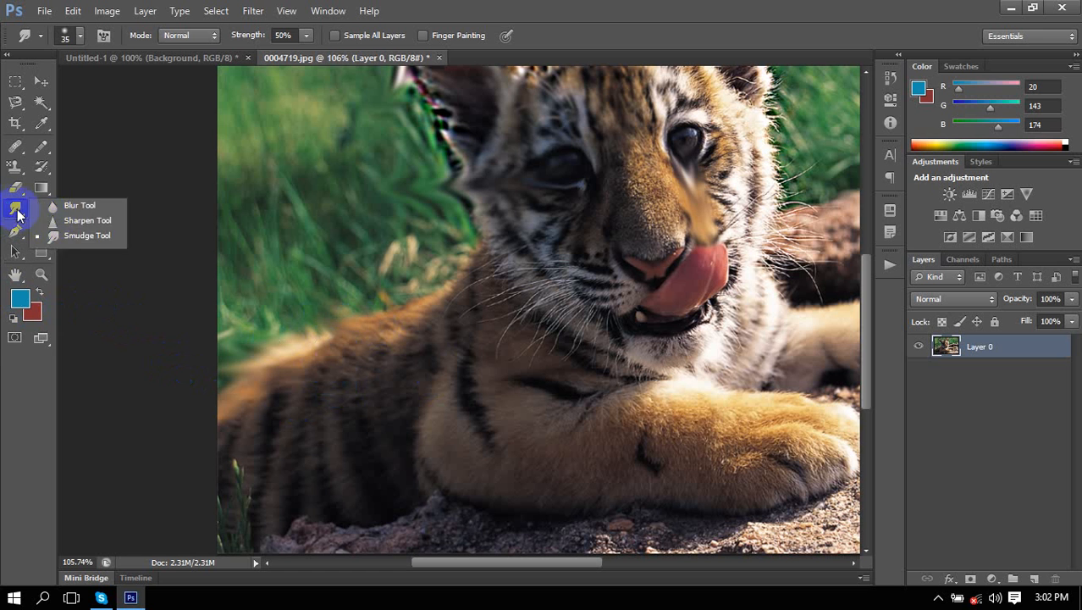
{"action": "left_click", "coordinate": [80, 236]}
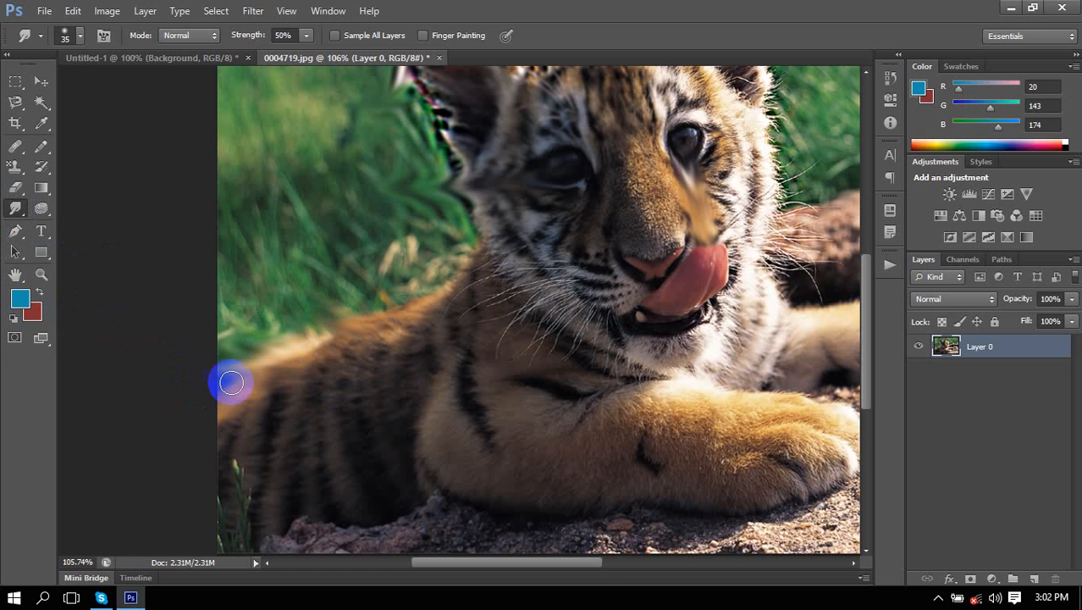
{"action": "mouse_move", "coordinate": [231, 382]}
{"action": "left_mouse_down"}
{"action": "mouse_move", "coordinate": [283, 476]}
{"action": "mouse_move", "coordinate": [266, 521]}
{"action": "mouse_move", "coordinate": [277, 532]}
{"action": "mouse_move", "coordinate": [306, 514]}
{"action": "mouse_move", "coordinate": [268, 521]}
{"action": "mouse_move", "coordinate": [261, 544]}
{"action": "mouse_move", "coordinate": [336, 493]}
{"action": "mouse_move", "coordinate": [326, 505]}
{"action": "mouse_move", "coordinate": [355, 568]}
{"action": "mouse_move", "coordinate": [386, 581]}
{"action": "mouse_move", "coordinate": [377, 588]}
{"action": "mouse_move", "coordinate": [402, 505]}
{"action": "mouse_move", "coordinate": [346, 570]}
{"action": "mouse_move", "coordinate": [422, 546]}
{"action": "mouse_move", "coordinate": [447, 581]}
{"action": "mouse_move", "coordinate": [447, 523]}
{"action": "mouse_move", "coordinate": [476, 535]}
{"action": "mouse_move", "coordinate": [490, 506]}
{"action": "left_mouse_up"}
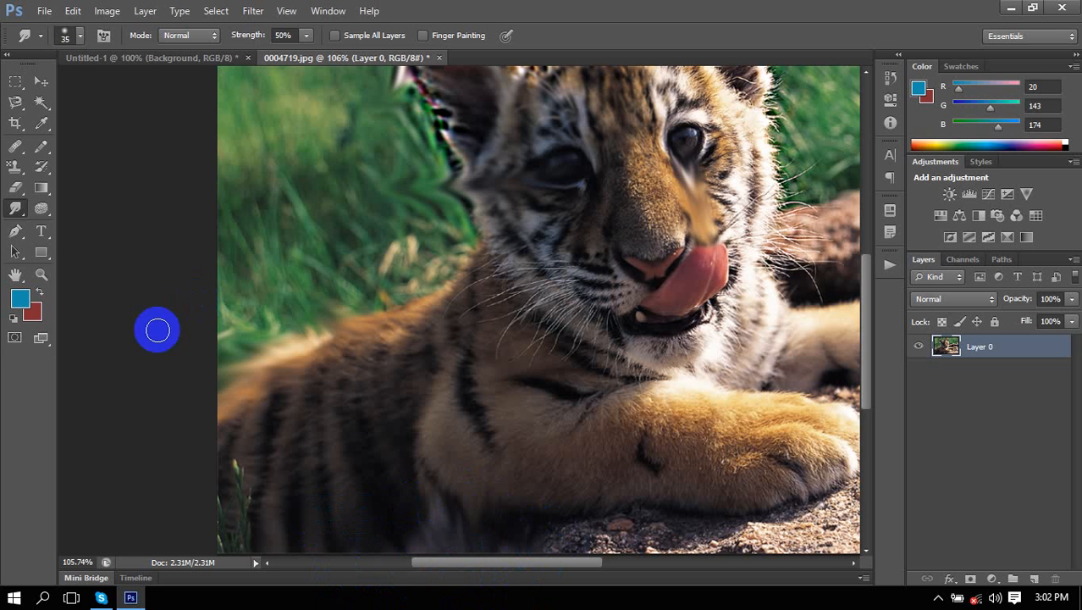
{"action": "left_click", "coordinate": [8, 192]}
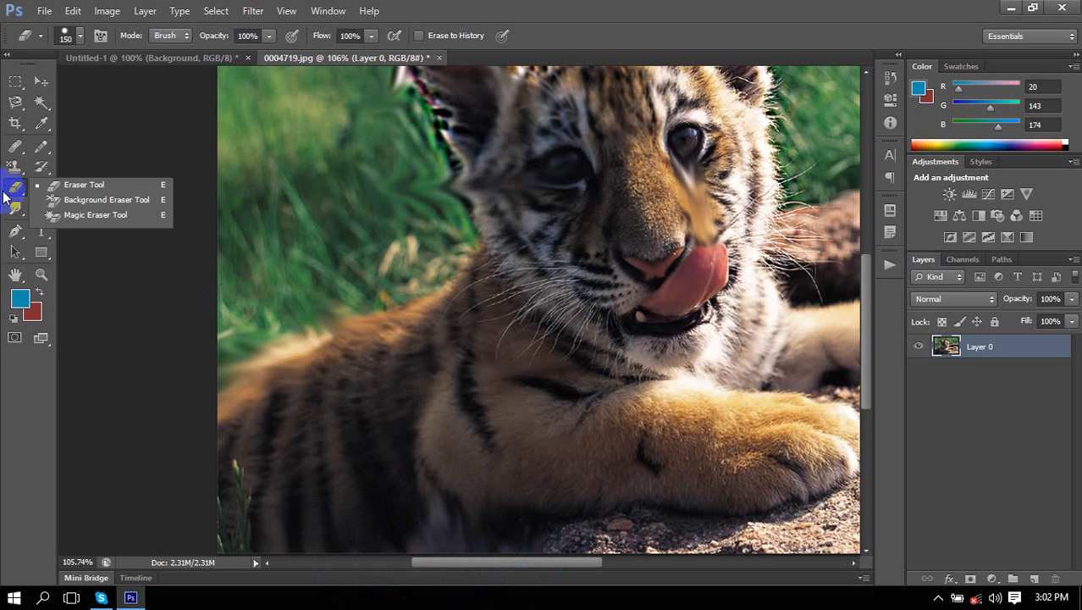
Erase three round patches in the left and right grass with the standard 150px Eraser.
{"action": "left_click", "coordinate": [56, 188]}
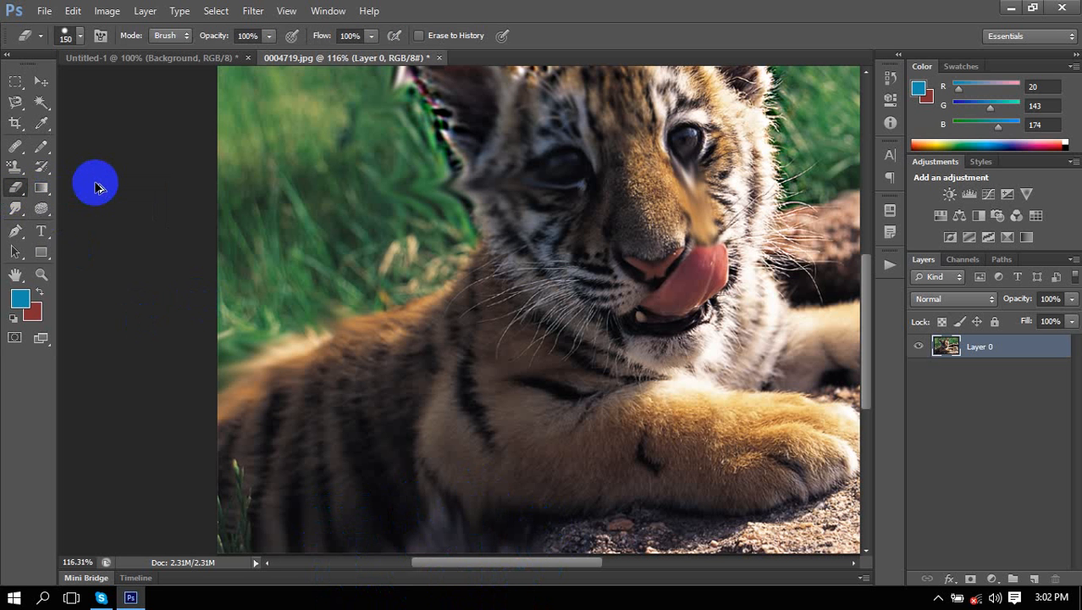
{"action": "scroll", "coordinate": [96, 187], "scroll_direction": "down", "scroll_amount": 4}
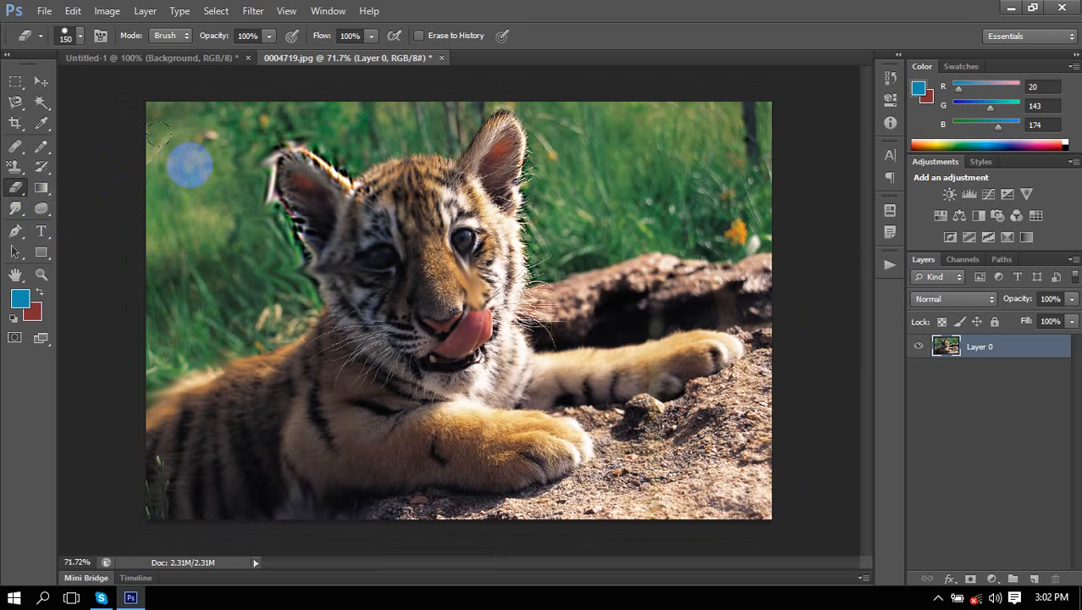
{"action": "left_click", "coordinate": [198, 165]}
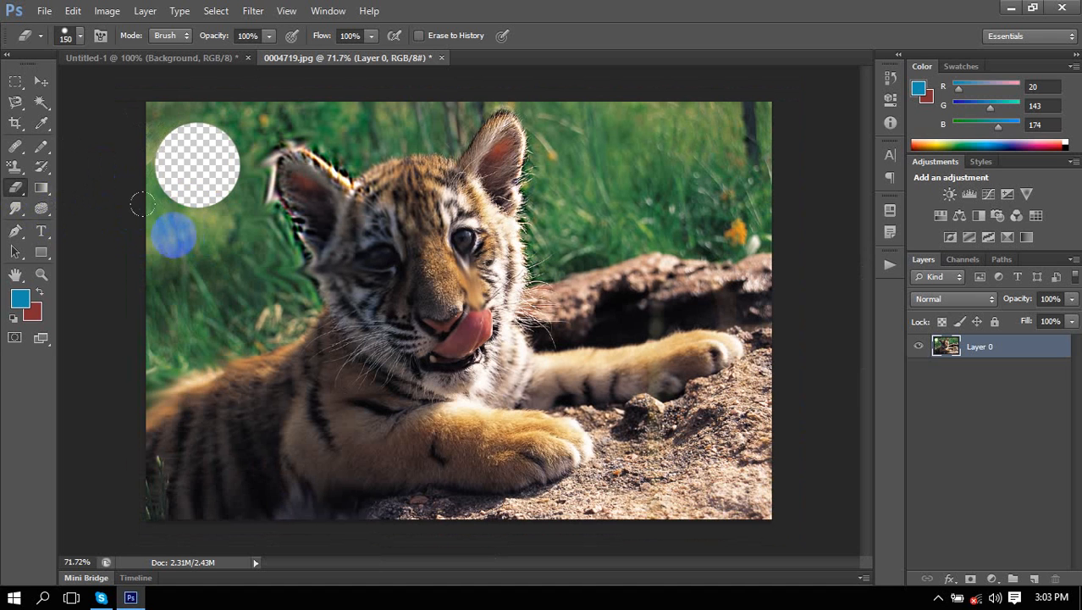
{"action": "left_click", "coordinate": [185, 262]}
{"action": "left_click", "coordinate": [659, 234]}
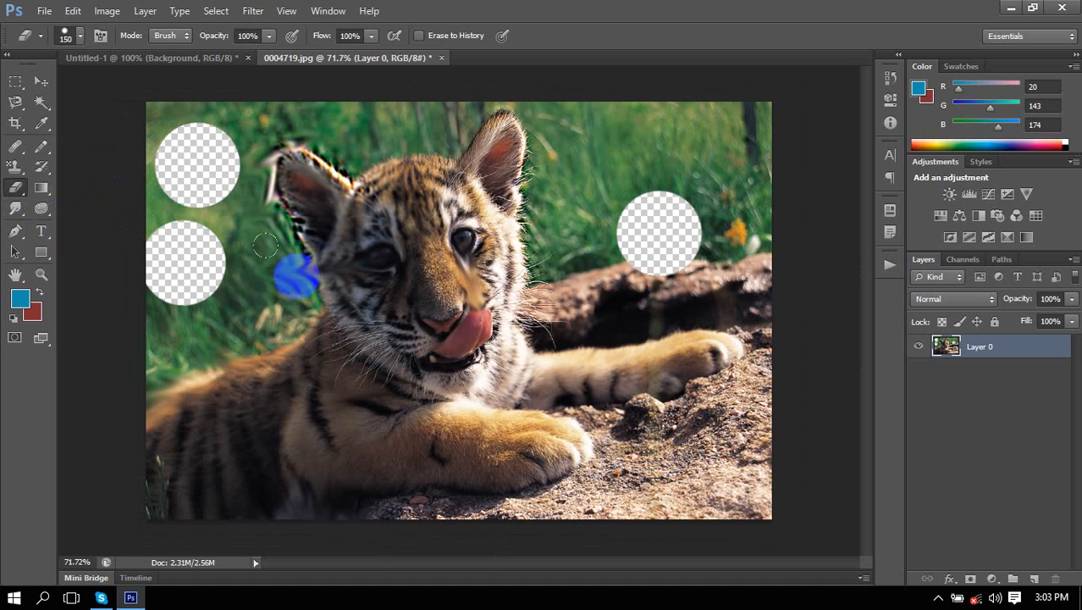
Erase a round hole over the tiger's nose and add a new empty Layer 1.
{"action": "right_click", "coordinate": [19, 191]}
{"action": "left_click", "coordinate": [66, 187]}
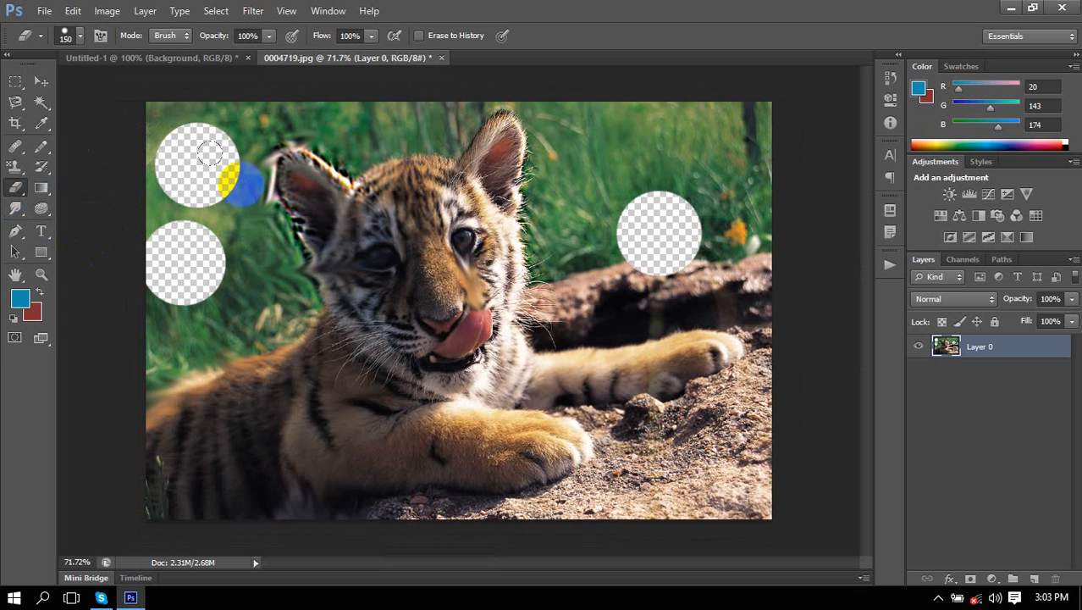
{"action": "left_click", "coordinate": [446, 306]}
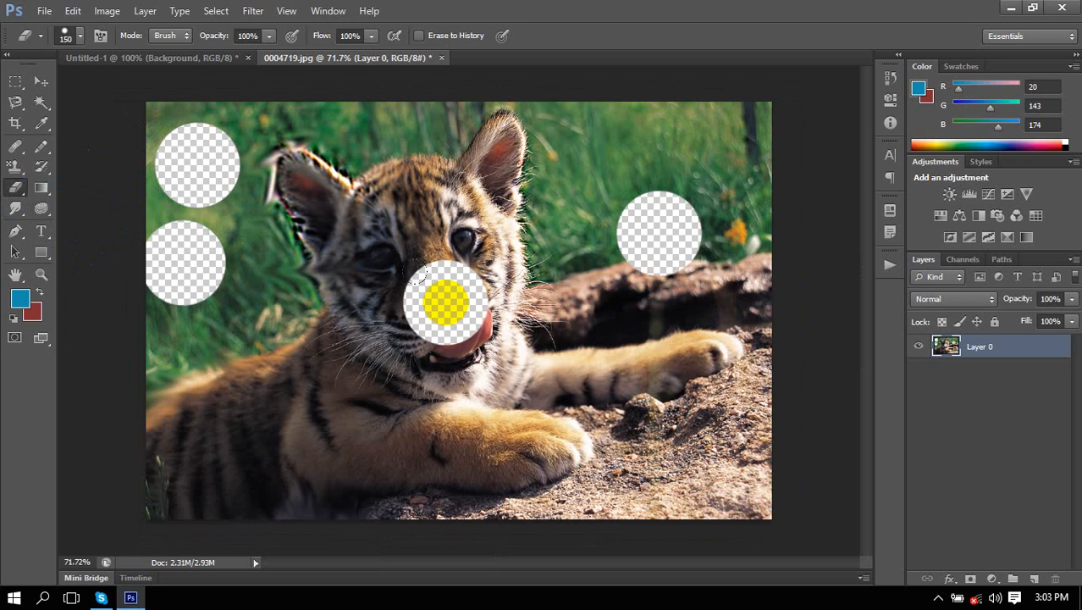
{"action": "left_click", "coordinate": [1034, 578]}
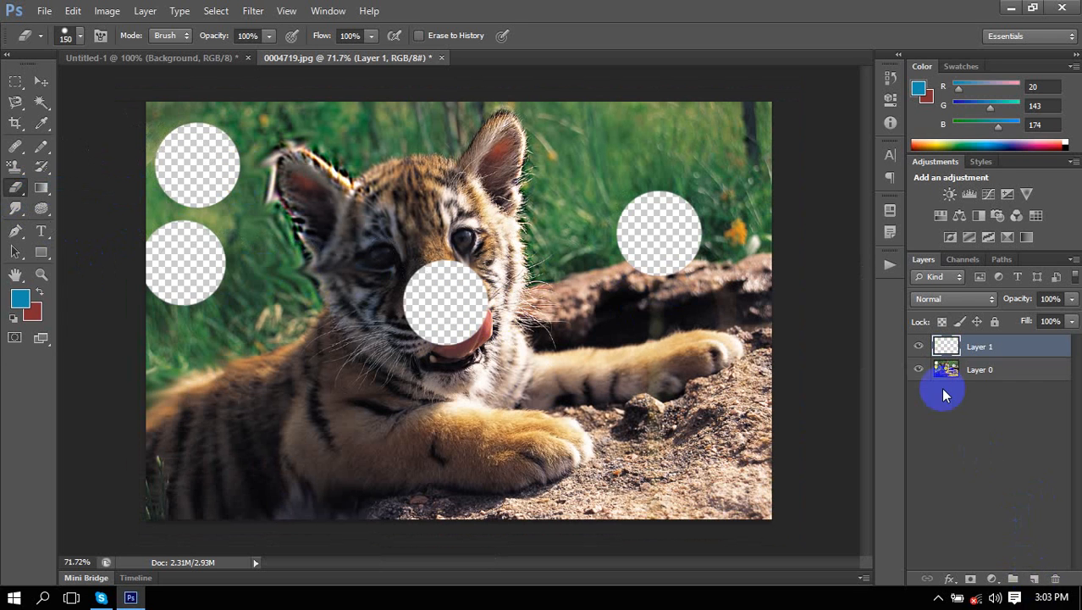
Move Layer 1 below Layer 0 and fill it blue with the Paint Bucket.
{"action": "left_click_drag", "start_coordinate": [946, 395], "coordinate": [972, 374]}
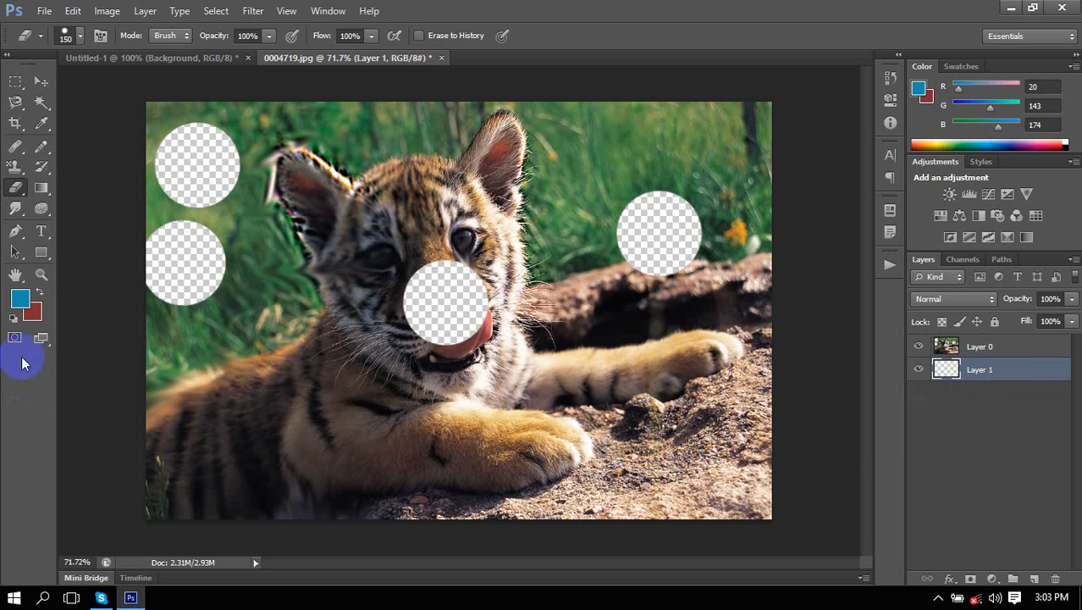
{"action": "left_click", "coordinate": [20, 298]}
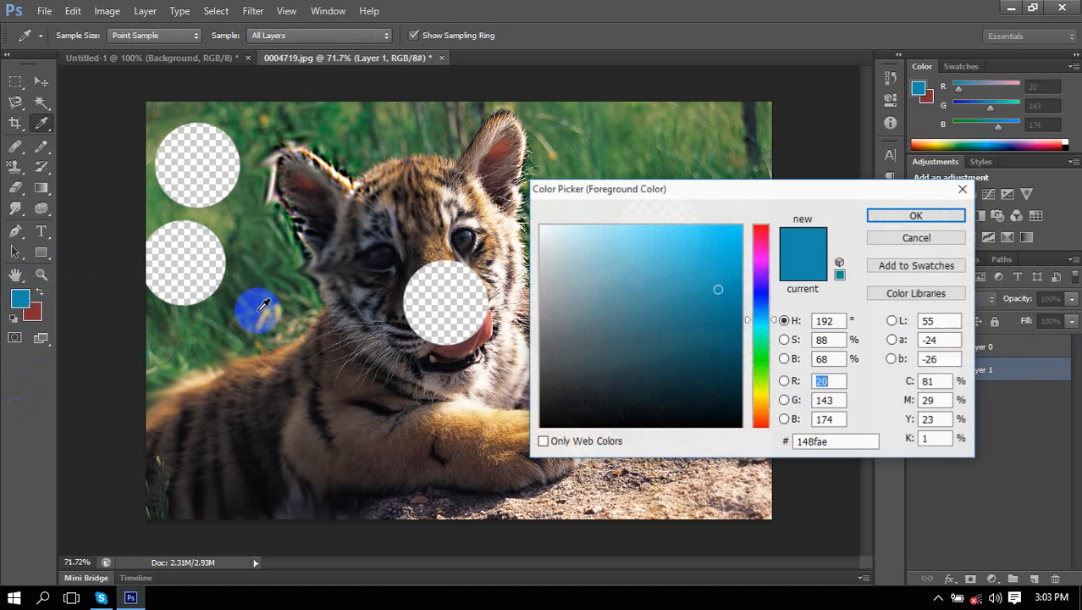
{"action": "left_click", "coordinate": [921, 216]}
{"action": "key", "text": "e"}
{"action": "right_click", "coordinate": [47, 194]}
{"action": "left_click", "coordinate": [84, 199]}
{"action": "left_click", "coordinate": [303, 301]}
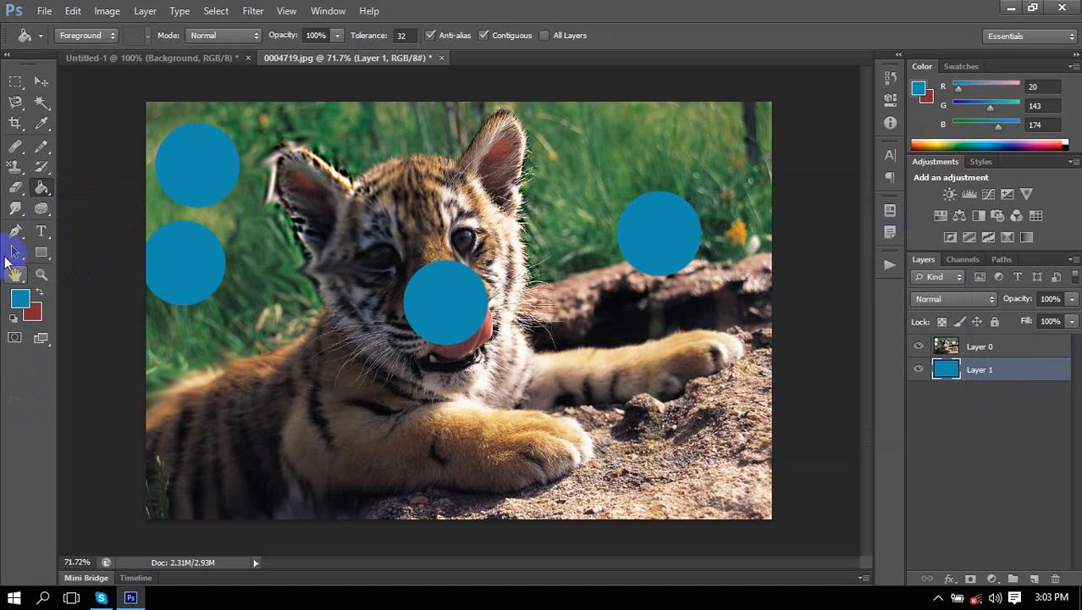
{"action": "left_click", "coordinate": [968, 343]}
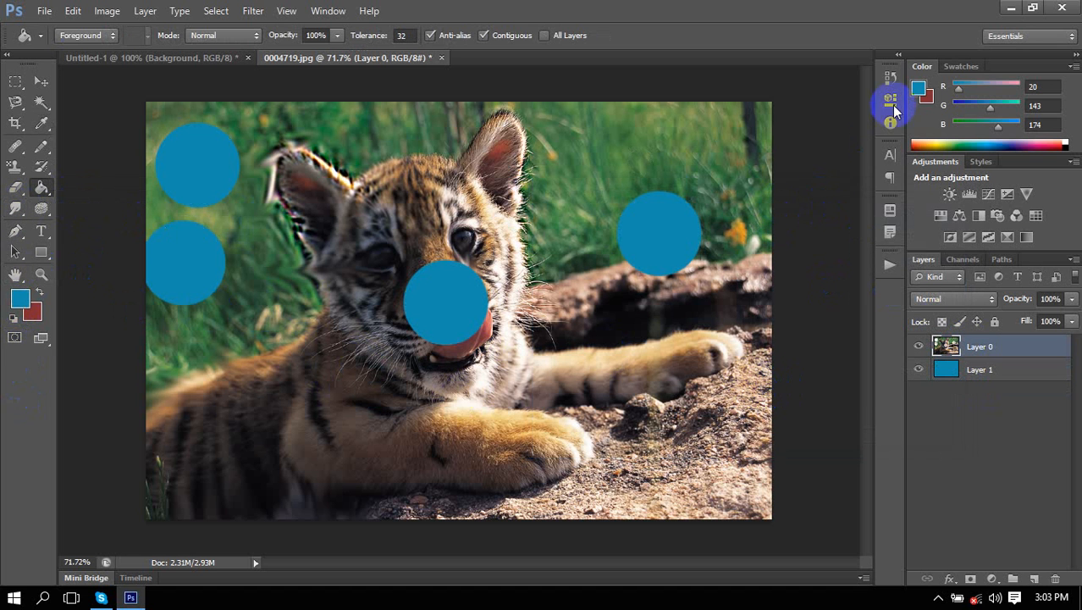
Revert the tiger photo to its opened state via History and convert Background to Layer 0.
{"action": "left_click", "coordinate": [889, 79]}
{"action": "left_click", "coordinate": [774, 95]}
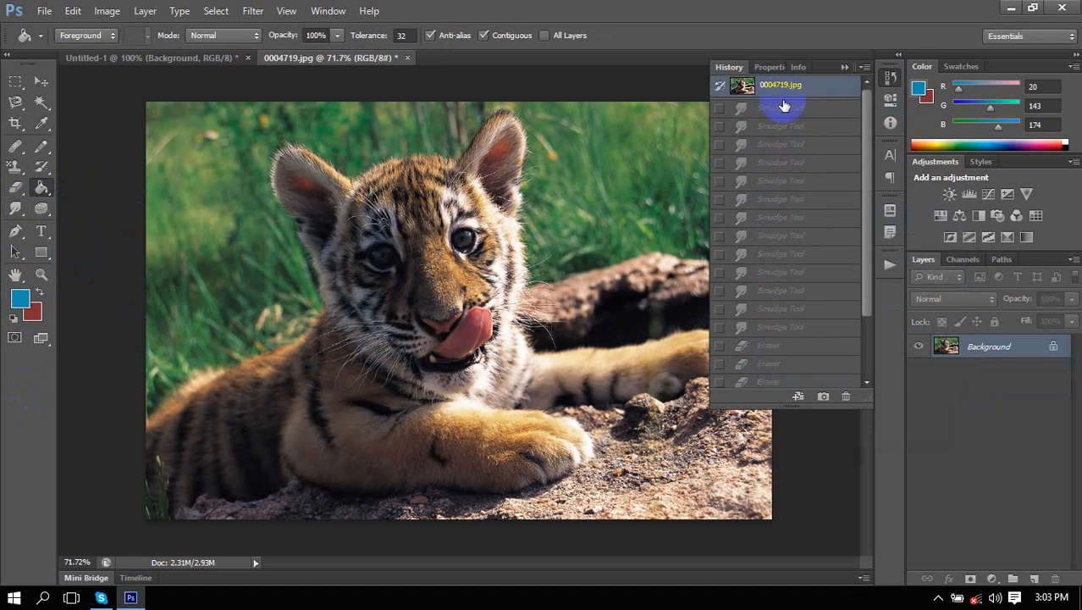
{"action": "double_click", "coordinate": [982, 352]}
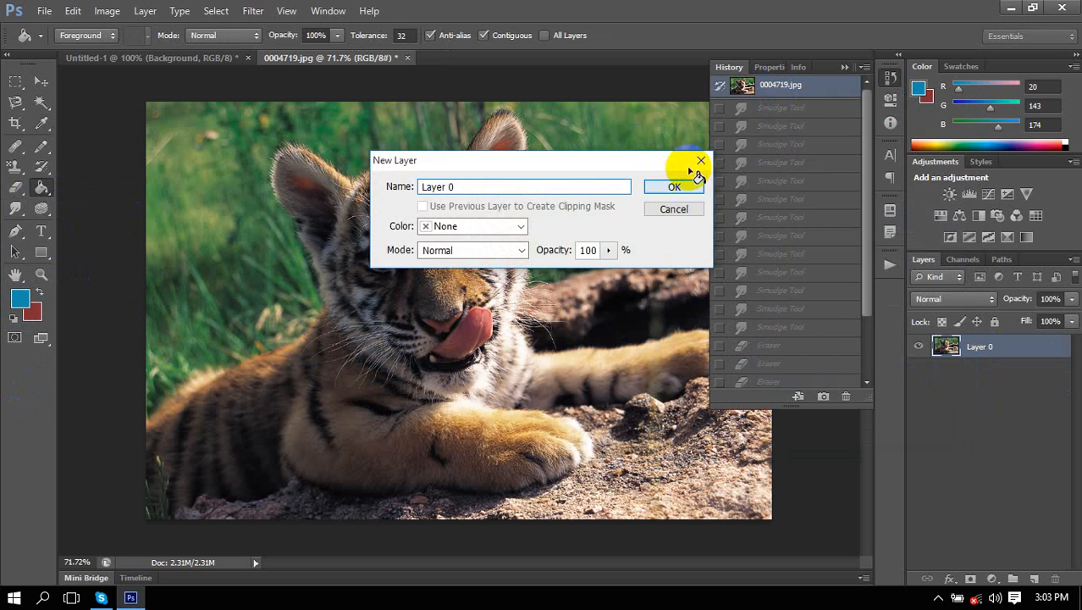
{"action": "left_click", "coordinate": [677, 182]}
{"action": "left_click", "coordinate": [844, 66]}
Add a new Layer 1 beneath Layer 0 and fill it with red.
{"action": "left_click", "coordinate": [1034, 579]}
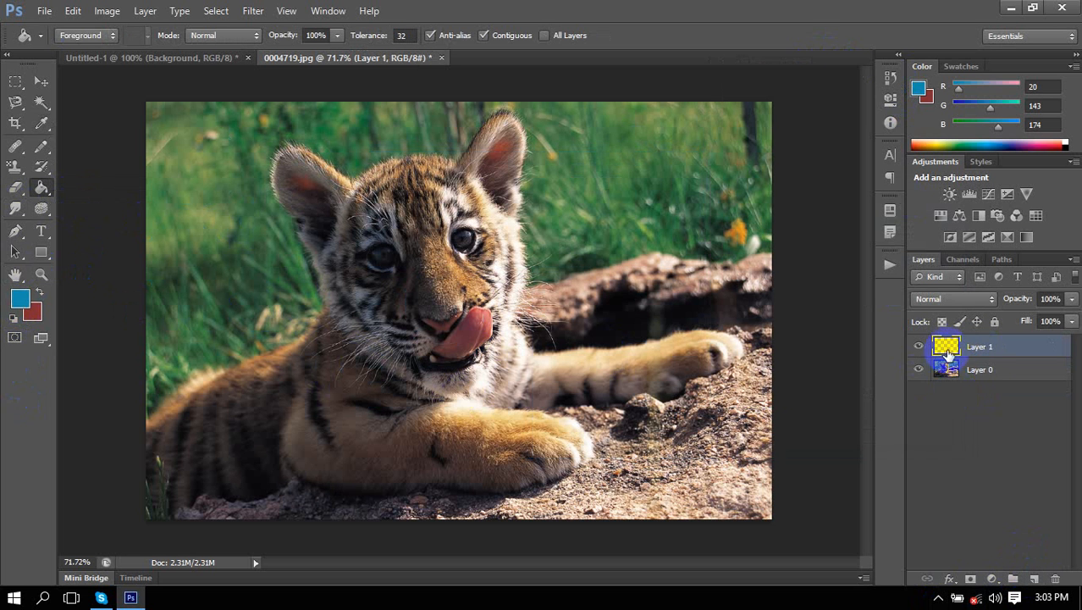
{"action": "left_click_drag", "start_coordinate": [947, 354], "coordinate": [915, 393]}
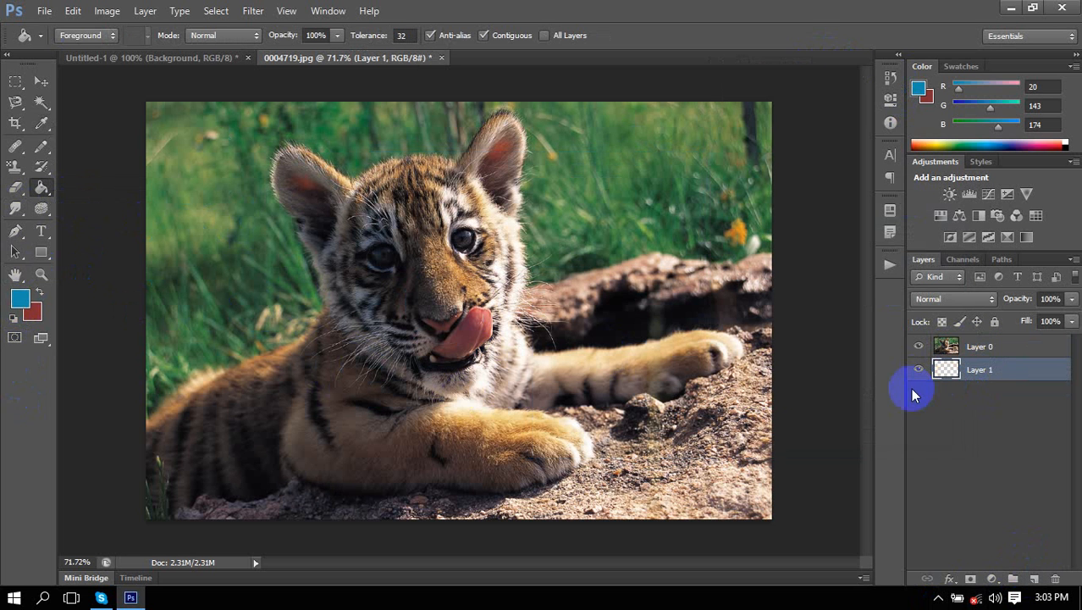
{"action": "left_click", "coordinate": [39, 291]}
{"action": "left_click", "coordinate": [156, 269]}
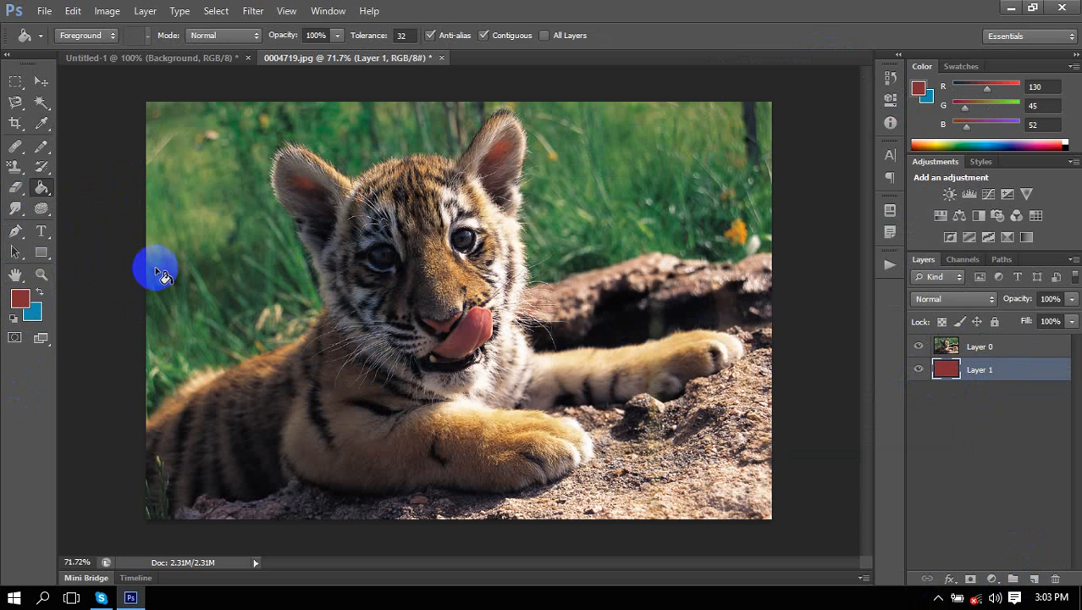
{"action": "left_click", "coordinate": [42, 82]}
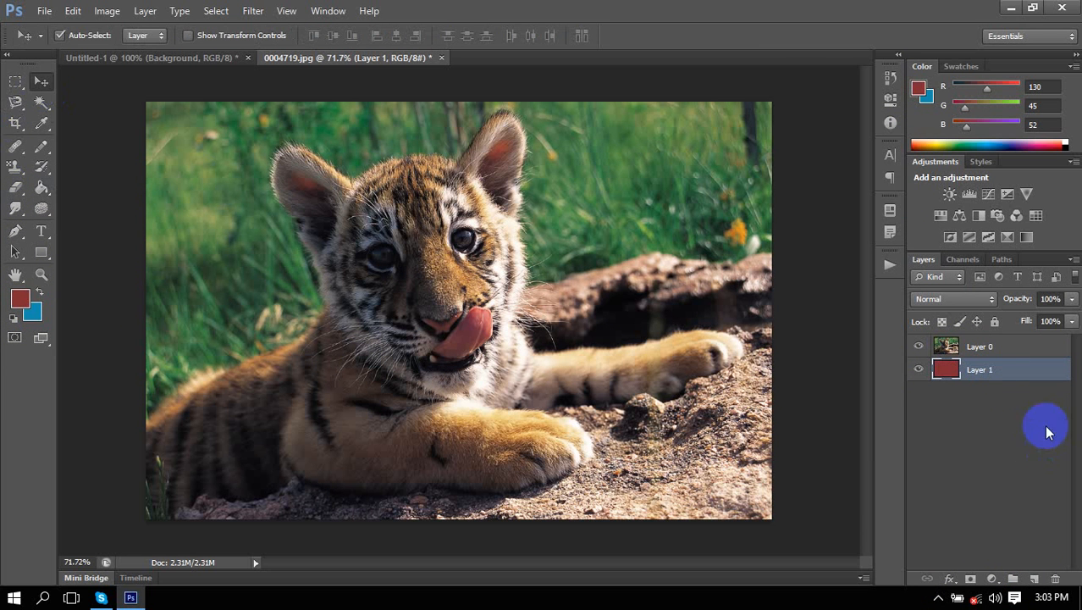
{"action": "left_click", "coordinate": [981, 346]}
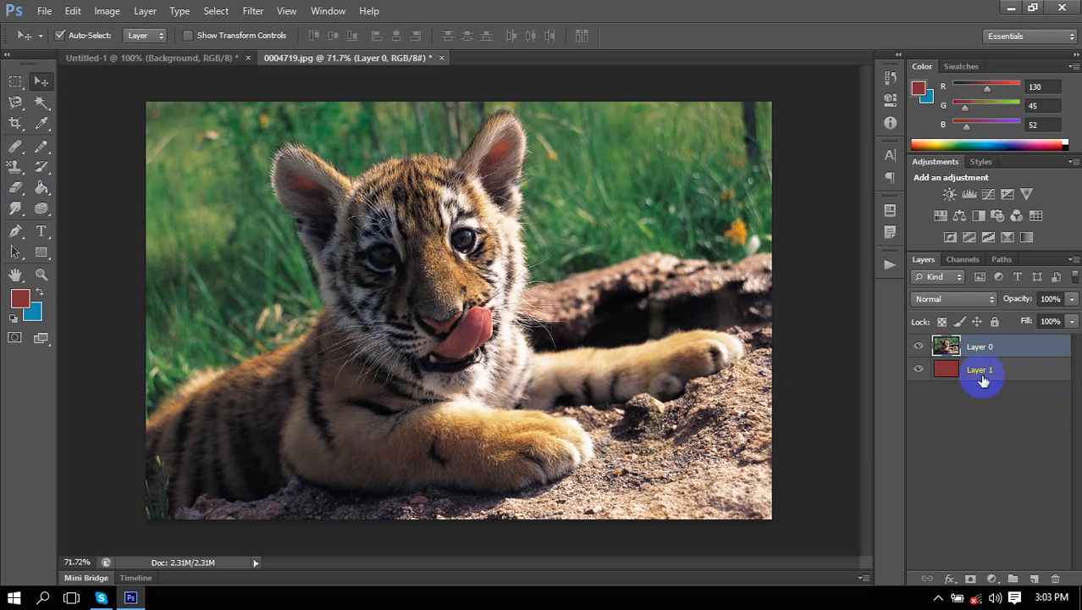
Erase patches on Layer 0 to reveal the red, then delete the red Layer 1.
{"action": "left_click", "coordinate": [17, 188]}
{"action": "left_click", "coordinate": [197, 152]}
{"action": "left_click_drag", "start_coordinate": [167, 231], "coordinate": [178, 211]}
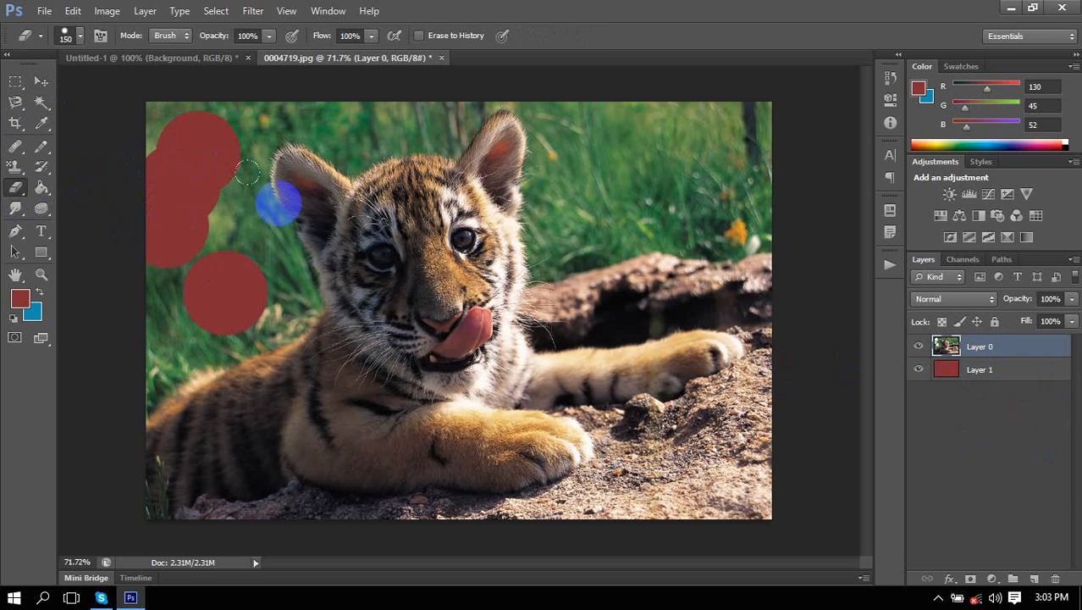
{"action": "left_click", "coordinate": [1018, 370]}
{"action": "left_click", "coordinate": [1055, 580]}
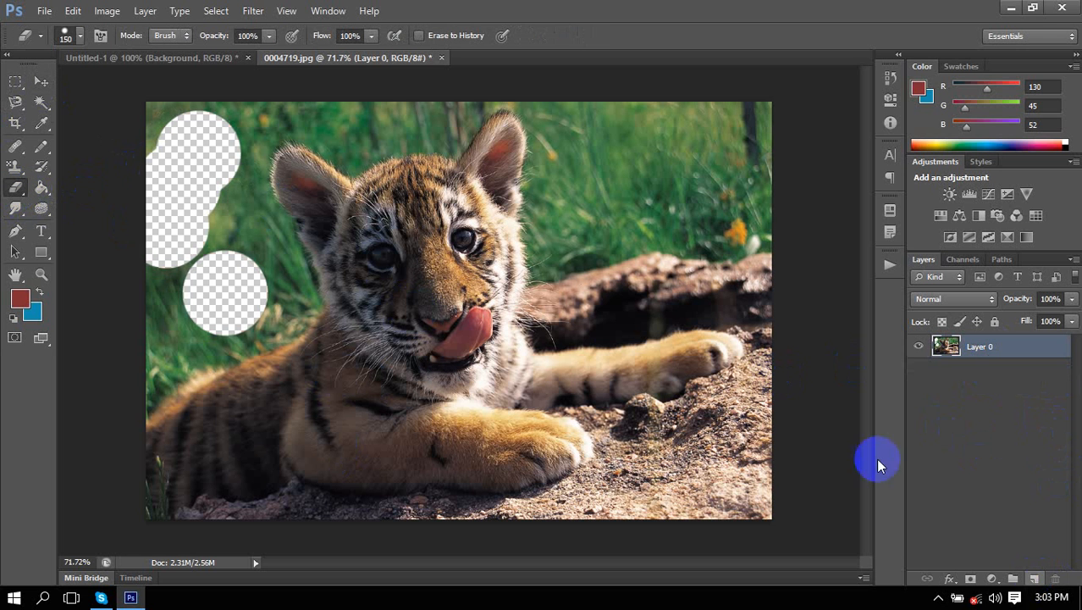
Erase round patches down the photo's left edge and along the top-left corner.
{"action": "left_click", "coordinate": [221, 228]}
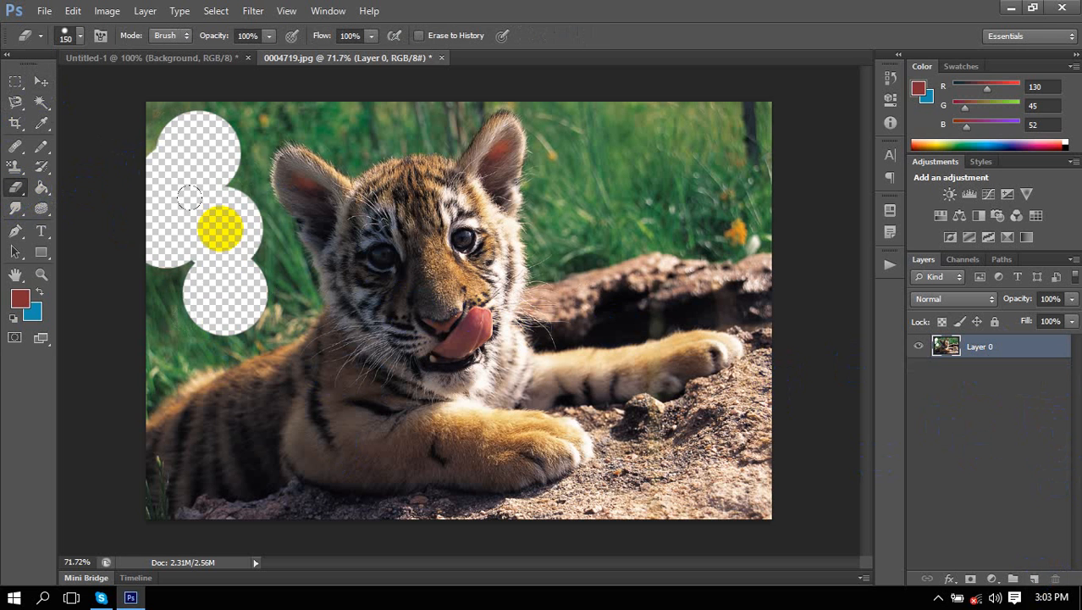
{"action": "left_click", "coordinate": [233, 306]}
{"action": "left_click", "coordinate": [169, 340]}
{"action": "left_click", "coordinate": [180, 256]}
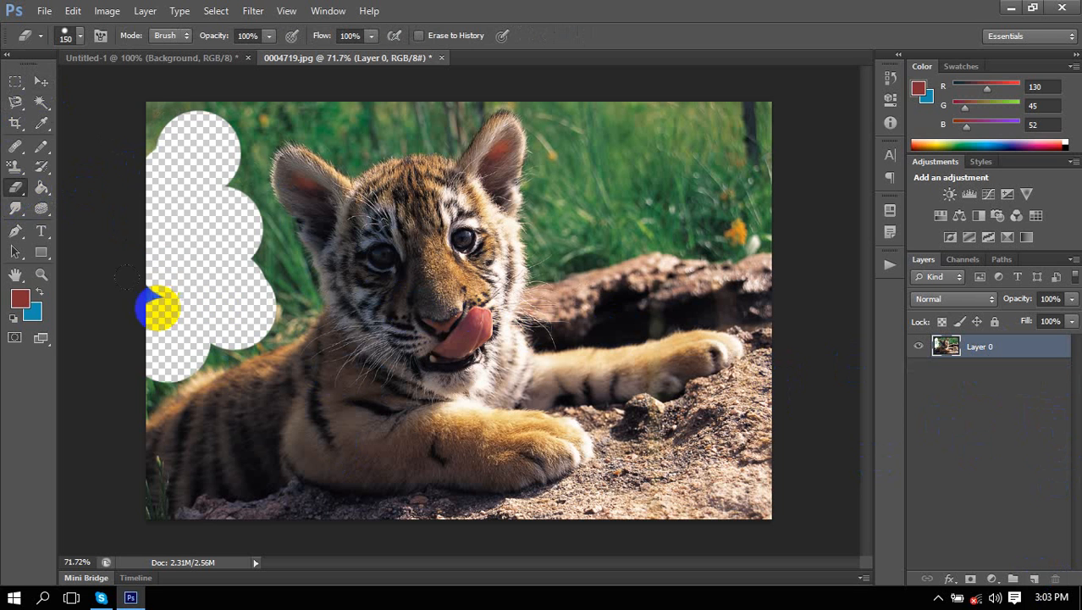
{"action": "left_click", "coordinate": [119, 95]}
{"action": "left_click", "coordinate": [218, 125]}
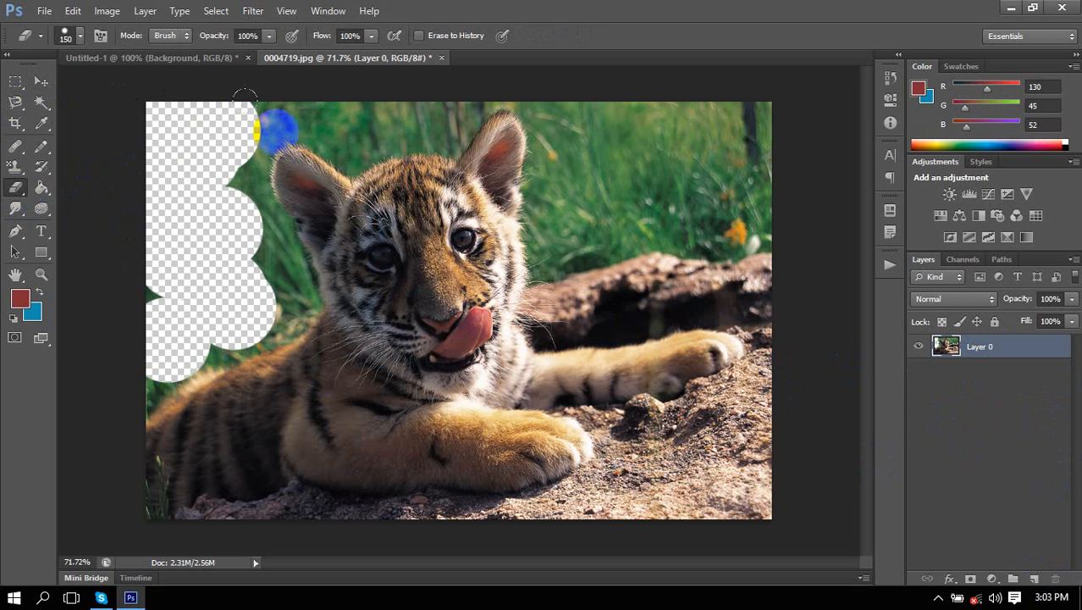
{"action": "left_click", "coordinate": [239, 124]}
{"action": "mouse_move", "coordinate": [16, 186]}
{"action": "left_mouse_down"}
{"action": "mouse_move", "coordinate": [84, 227]}
{"action": "mouse_move", "coordinate": [104, 210]}
{"action": "mouse_move", "coordinate": [99, 200]}
{"action": "left_mouse_up"}
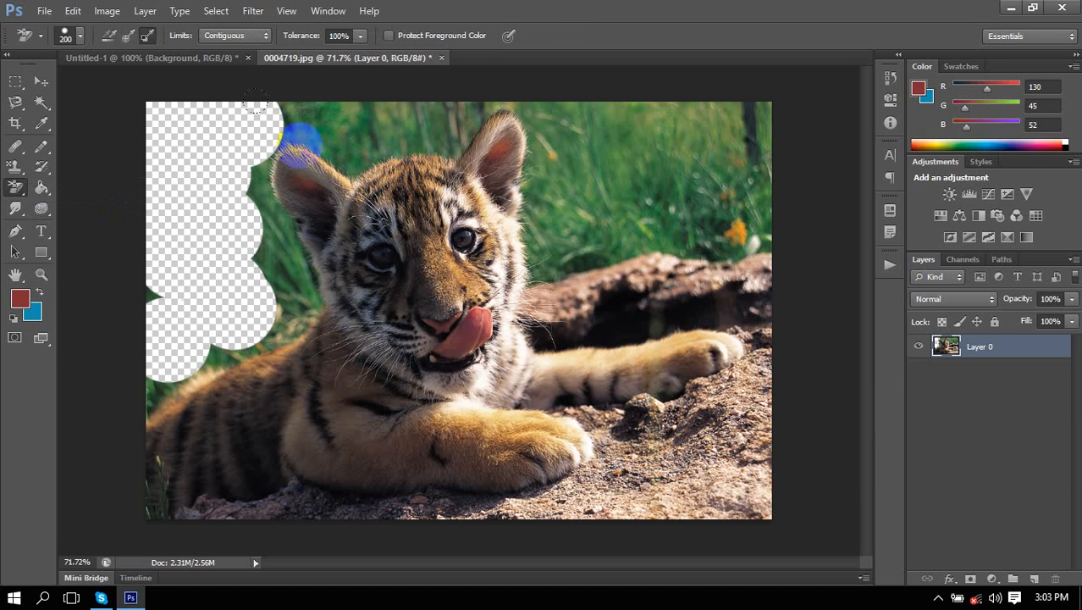
Open 0004730.jpg through the File > Open dialog.
{"action": "left_click", "coordinate": [44, 10]}
{"action": "left_click", "coordinate": [61, 43]}
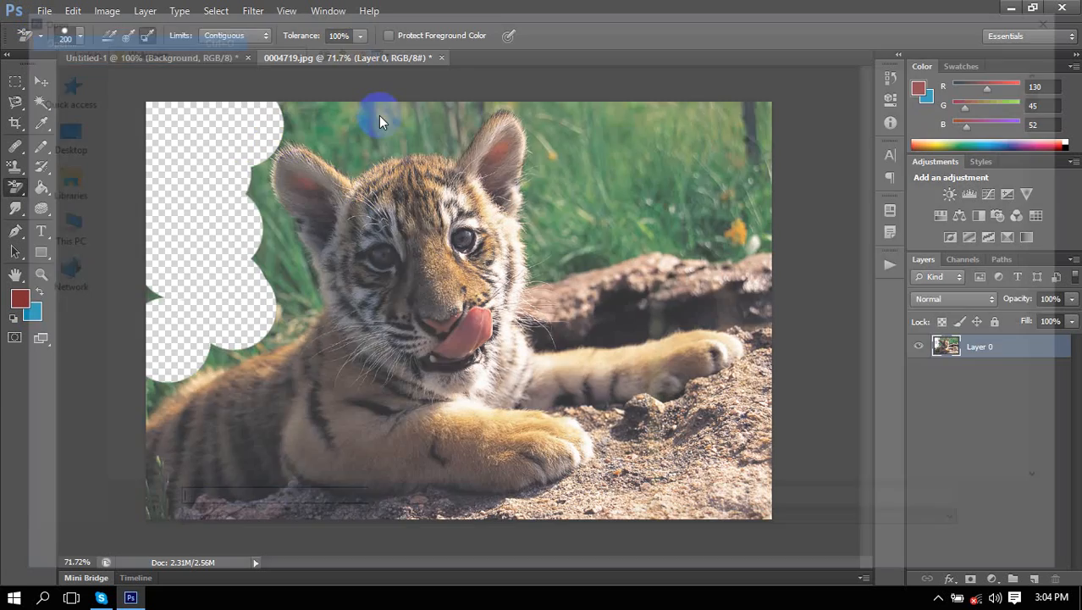
{"action": "double_click", "coordinate": [546, 249]}
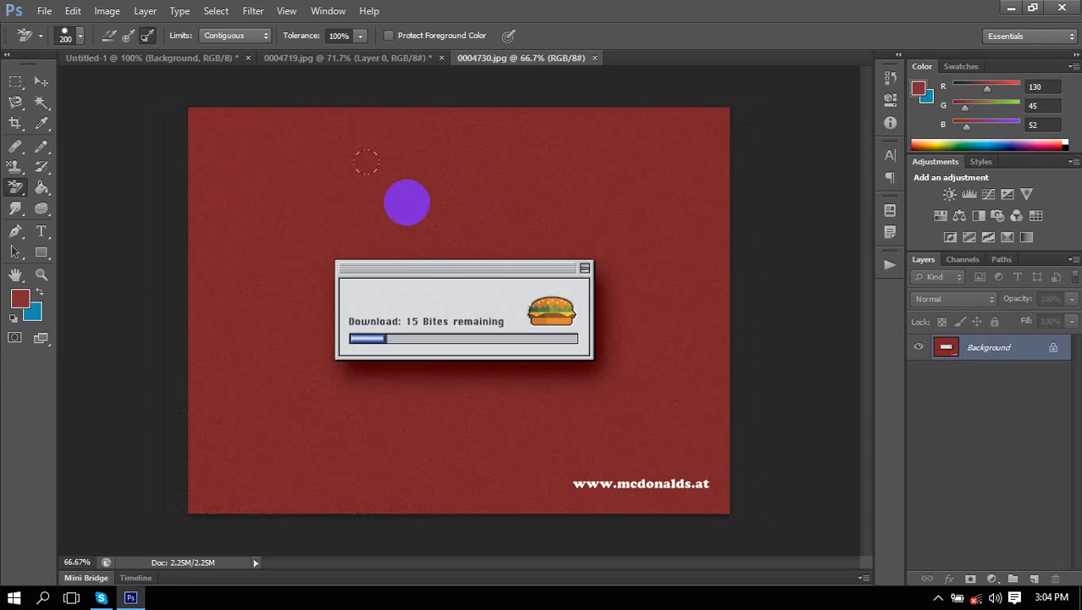
On the 0004730.jpg tab, convert the Background into an editable Layer 0.
{"action": "left_click", "coordinate": [303, 59]}
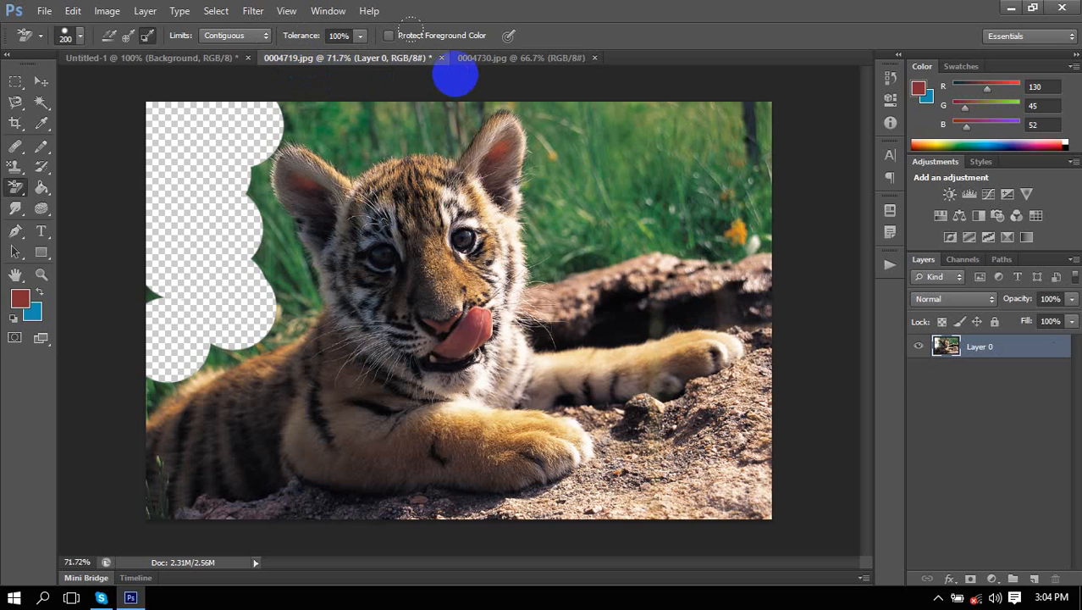
{"action": "left_click", "coordinate": [518, 57]}
{"action": "double_click", "coordinate": [952, 354]}
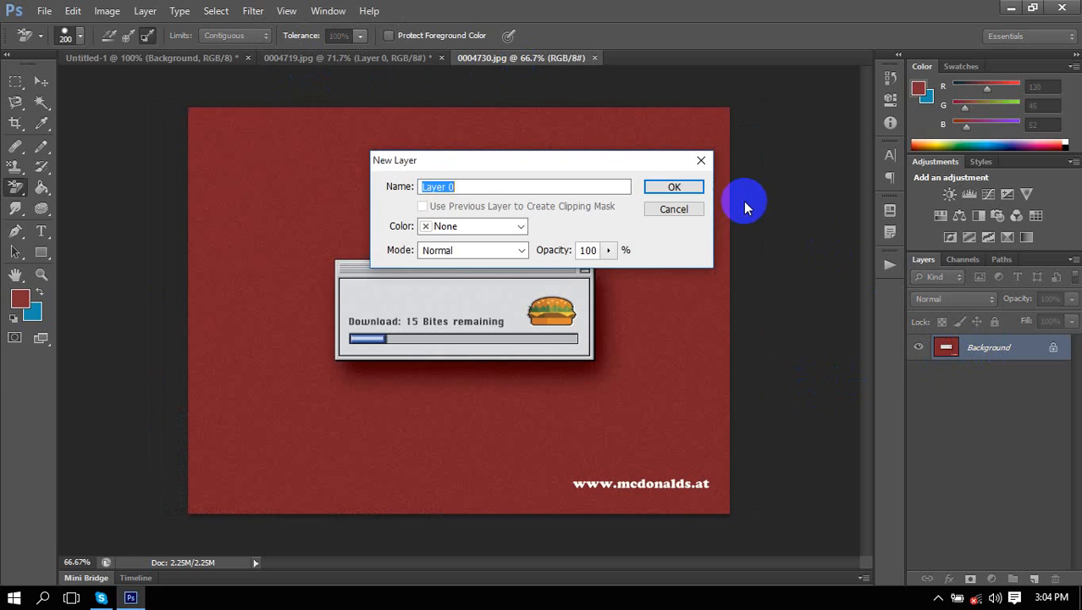
{"action": "left_click", "coordinate": [687, 188]}
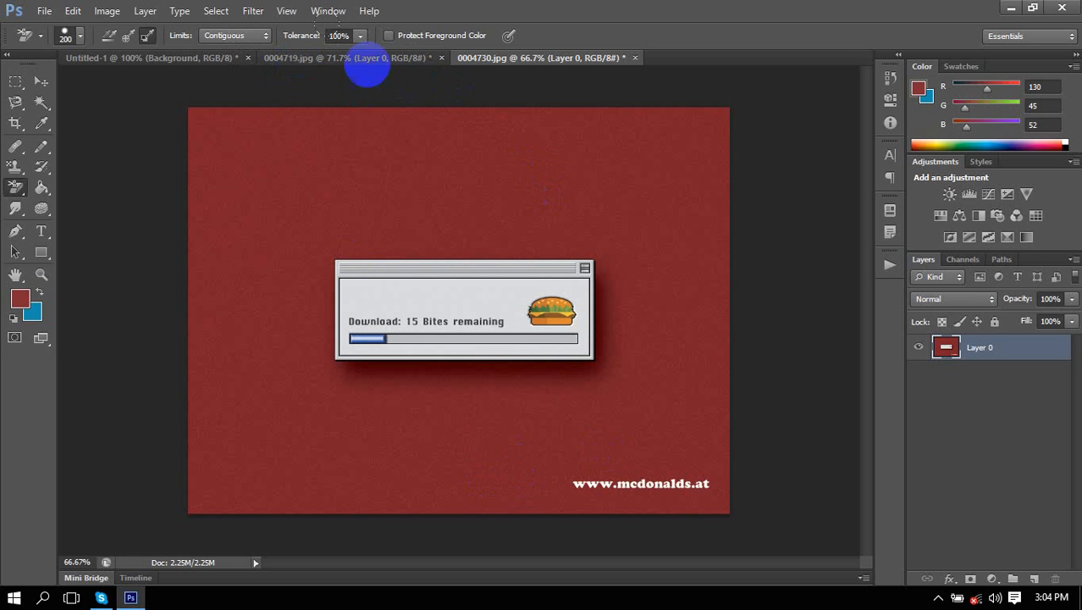
Switch to the tiger photo 0004719.jpg tab, then back to the McDonald's 0004730.jpg tab.
{"action": "left_click", "coordinate": [366, 59]}
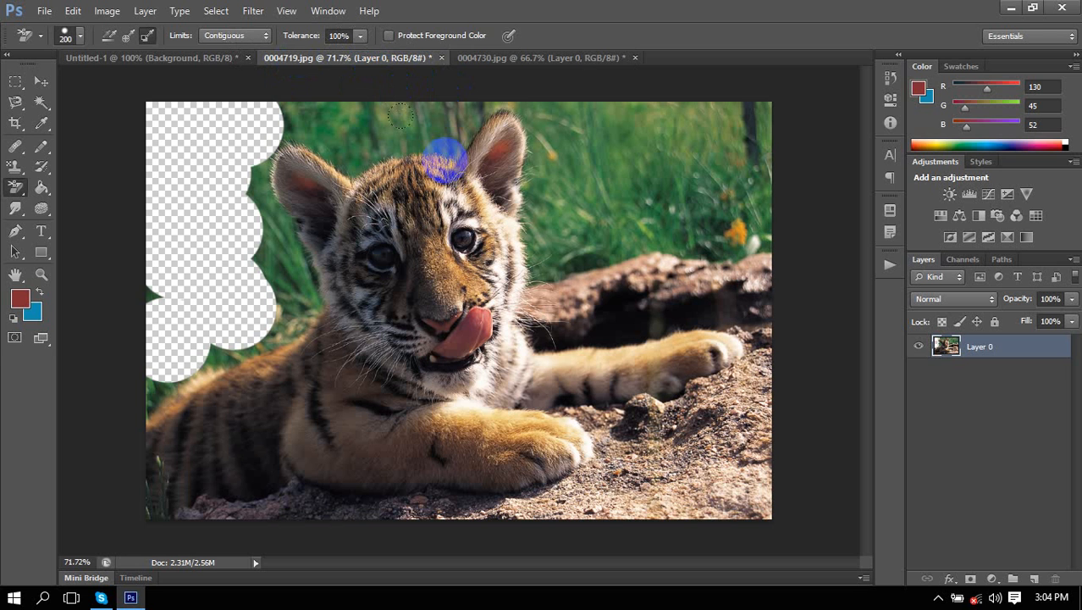
{"action": "left_click", "coordinate": [559, 55]}
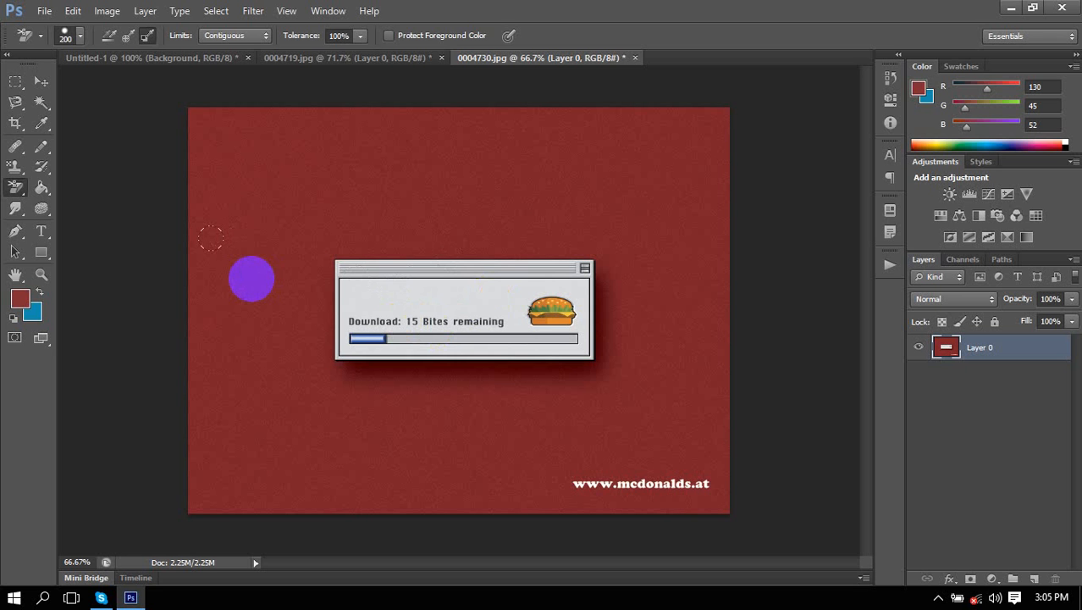
Set Background Eraser sampling to Continuous and make the foreground the canvas red 131/42/48.
{"action": "left_click", "coordinate": [104, 35]}
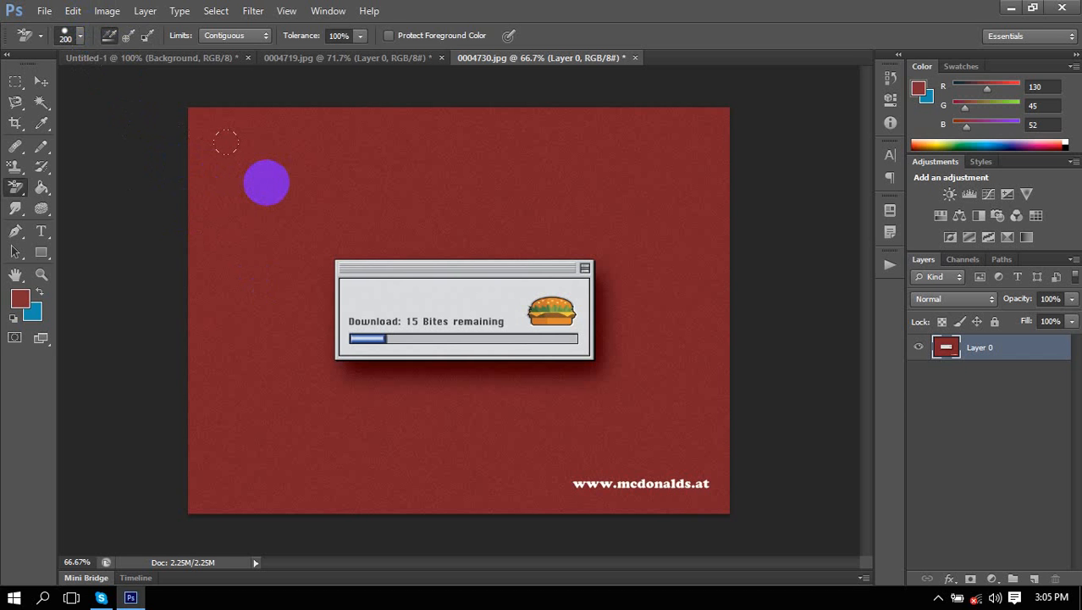
{"action": "left_click", "coordinate": [272, 176], "text": "alt"}
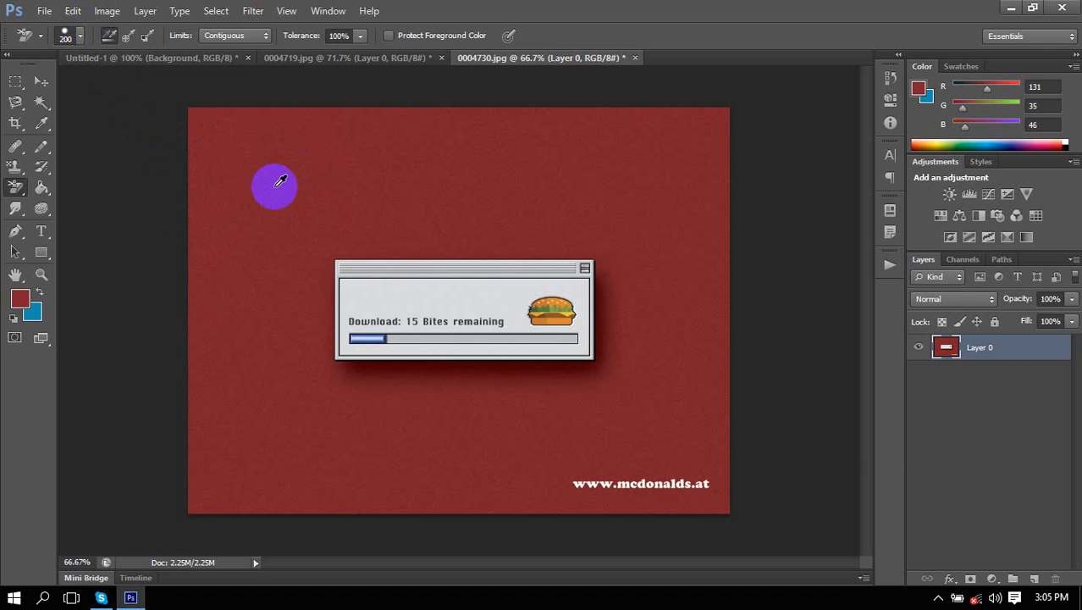
{"action": "left_click", "coordinate": [24, 300]}
{"action": "left_click", "coordinate": [580, 259]}
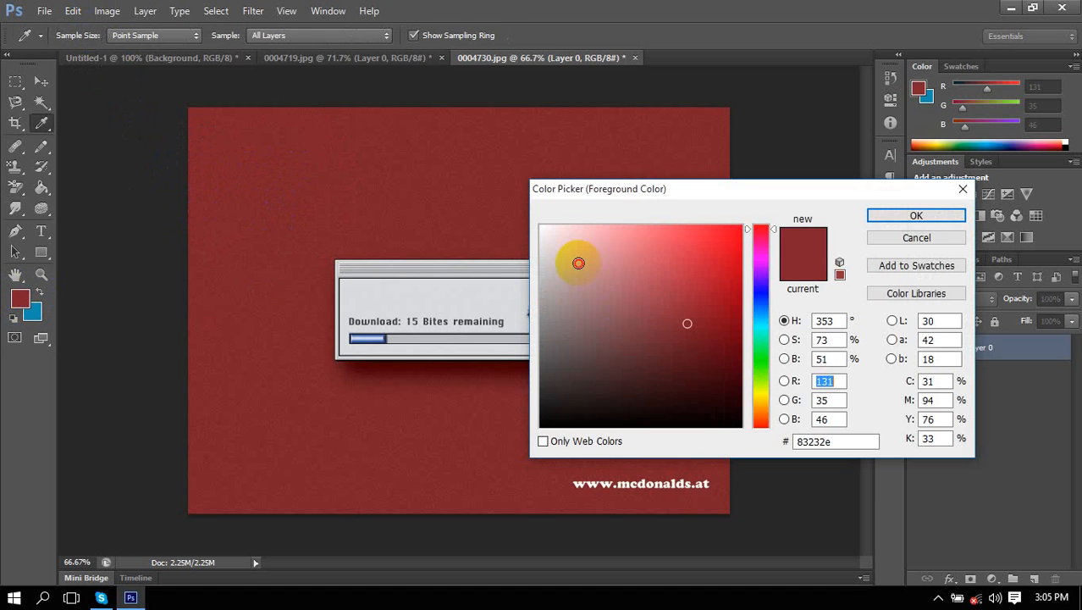
{"action": "left_click", "coordinate": [912, 217]}
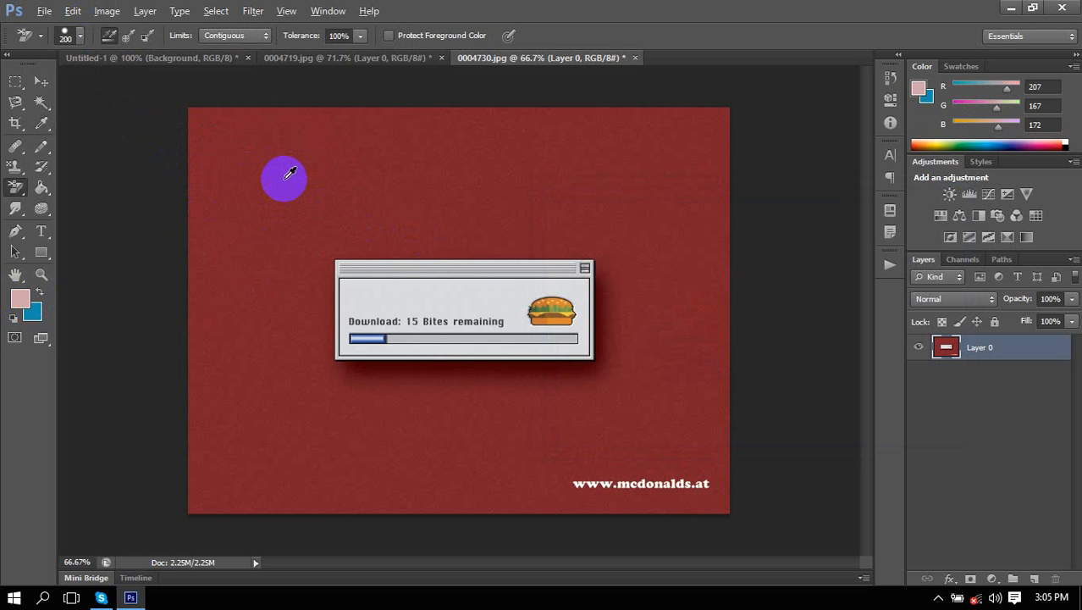
{"action": "left_click", "coordinate": [288, 175], "text": "alt"}
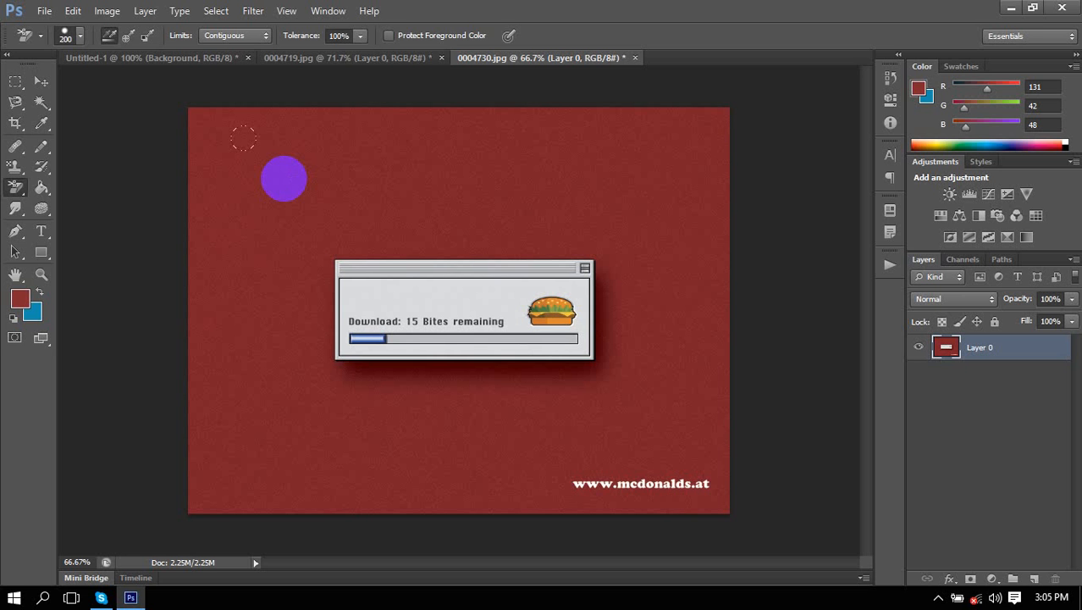
Background-erase the banner's red canvas, undoing once and repainting from the top and bottom edges.
{"action": "left_click", "coordinate": [284, 178]}
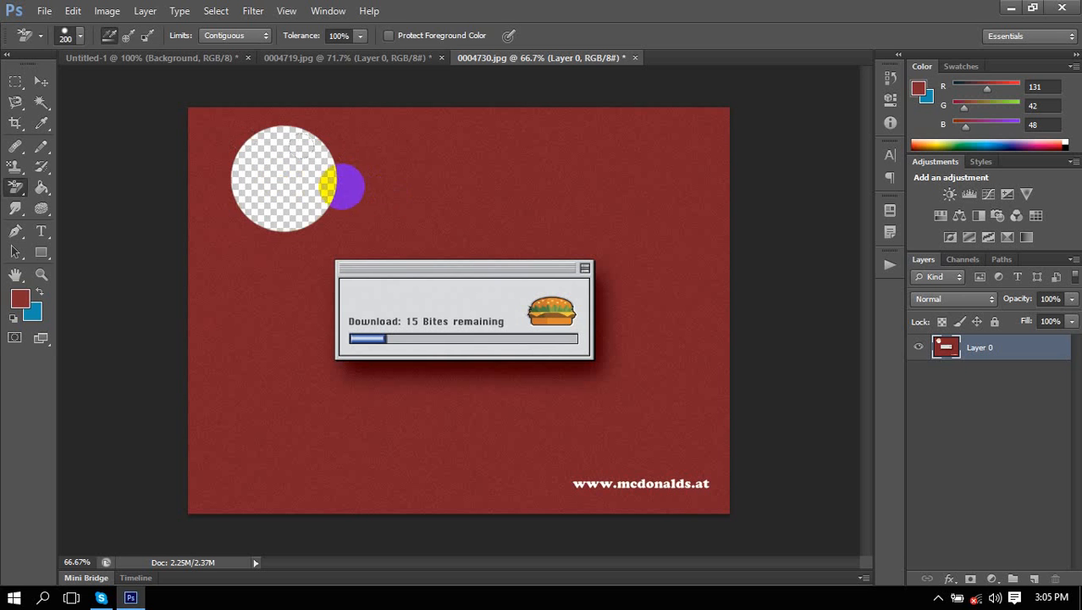
{"action": "mouse_move", "coordinate": [222, 156]}
{"action": "left_mouse_down"}
{"action": "mouse_move", "coordinate": [266, 369]}
{"action": "mouse_move", "coordinate": [343, 182]}
{"action": "mouse_move", "coordinate": [298, 286]}
{"action": "mouse_move", "coordinate": [411, 238]}
{"action": "mouse_move", "coordinate": [369, 143]}
{"action": "mouse_move", "coordinate": [377, 136]}
{"action": "mouse_move", "coordinate": [632, 126]}
{"action": "mouse_move", "coordinate": [524, 136]}
{"action": "left_mouse_up"}
{"action": "mouse_move", "coordinate": [609, 205]}
{"action": "left_mouse_down"}
{"action": "mouse_move", "coordinate": [509, 188]}
{"action": "mouse_move", "coordinate": [623, 201]}
{"action": "mouse_move", "coordinate": [529, 176]}
{"action": "mouse_move", "coordinate": [672, 391]}
{"action": "mouse_move", "coordinate": [706, 512]}
{"action": "mouse_move", "coordinate": [623, 452]}
{"action": "mouse_move", "coordinate": [382, 468]}
{"action": "mouse_move", "coordinate": [217, 399]}
{"action": "mouse_move", "coordinate": [273, 213]}
{"action": "mouse_move", "coordinate": [188, 229]}
{"action": "mouse_move", "coordinate": [480, 406]}
{"action": "mouse_move", "coordinate": [575, 413]}
{"action": "mouse_move", "coordinate": [580, 378]}
{"action": "mouse_move", "coordinate": [553, 254]}
{"action": "mouse_move", "coordinate": [271, 252]}
{"action": "mouse_move", "coordinate": [536, 363]}
{"action": "mouse_move", "coordinate": [346, 316]}
{"action": "mouse_move", "coordinate": [648, 348]}
{"action": "mouse_move", "coordinate": [553, 324]}
{"action": "mouse_move", "coordinate": [218, 288]}
{"action": "mouse_move", "coordinate": [570, 289]}
{"action": "mouse_move", "coordinate": [610, 413]}
{"action": "left_mouse_up"}
{"action": "key", "text": "ctrl+z"}
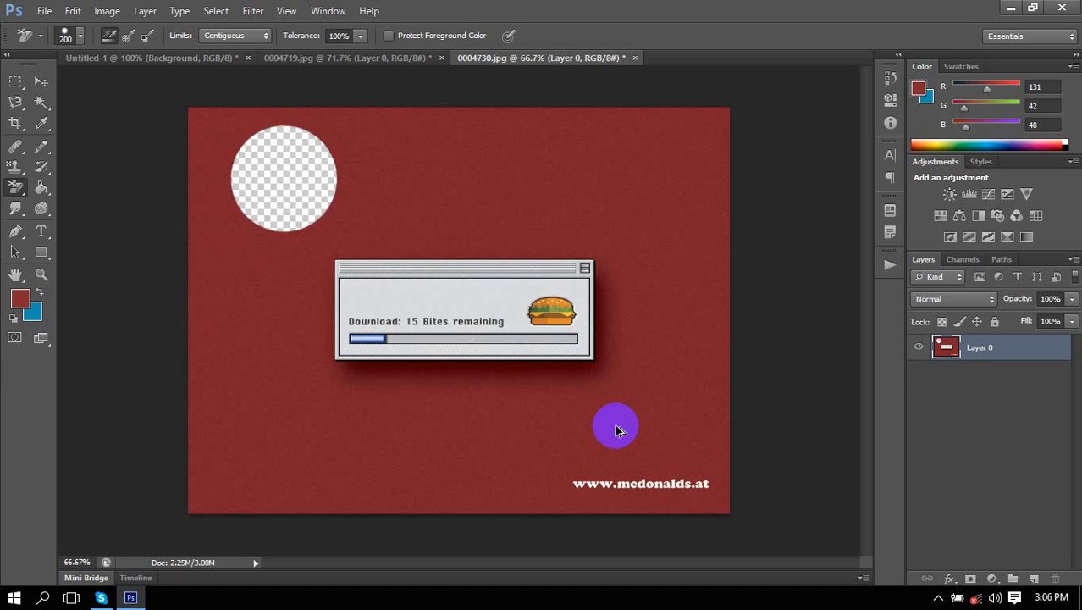
{"action": "mouse_move", "coordinate": [305, 114]}
{"action": "left_mouse_down"}
{"action": "mouse_move", "coordinate": [287, 495]}
{"action": "mouse_move", "coordinate": [225, 472]}
{"action": "mouse_move", "coordinate": [221, 358]}
{"action": "mouse_move", "coordinate": [246, 137]}
{"action": "mouse_move", "coordinate": [231, 121]}
{"action": "mouse_move", "coordinate": [198, 337]}
{"action": "mouse_move", "coordinate": [201, 131]}
{"action": "mouse_move", "coordinate": [695, 164]}
{"action": "mouse_move", "coordinate": [701, 132]}
{"action": "mouse_move", "coordinate": [719, 214]}
{"action": "mouse_move", "coordinate": [321, 218]}
{"action": "left_mouse_up"}
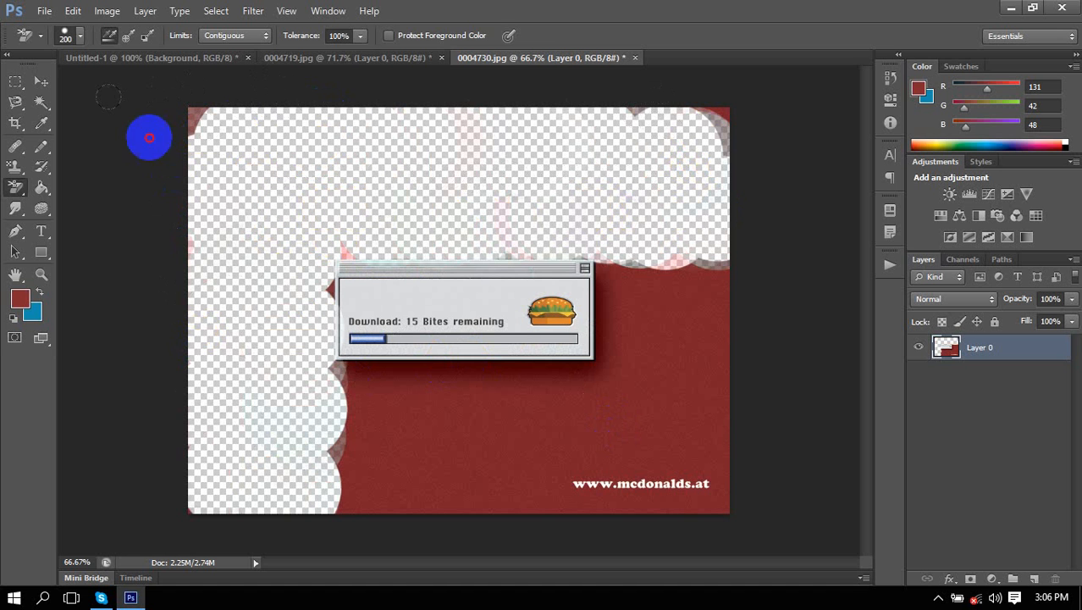
{"action": "mouse_move", "coordinate": [310, 461]}
{"action": "left_mouse_down"}
{"action": "mouse_move", "coordinate": [319, 466]}
{"action": "mouse_move", "coordinate": [326, 418]}
{"action": "mouse_move", "coordinate": [515, 413]}
{"action": "mouse_move", "coordinate": [712, 350]}
{"action": "mouse_move", "coordinate": [652, 286]}
{"action": "mouse_move", "coordinate": [642, 426]}
{"action": "mouse_move", "coordinate": [435, 544]}
{"action": "mouse_move", "coordinate": [864, 468]}
{"action": "left_mouse_up"}
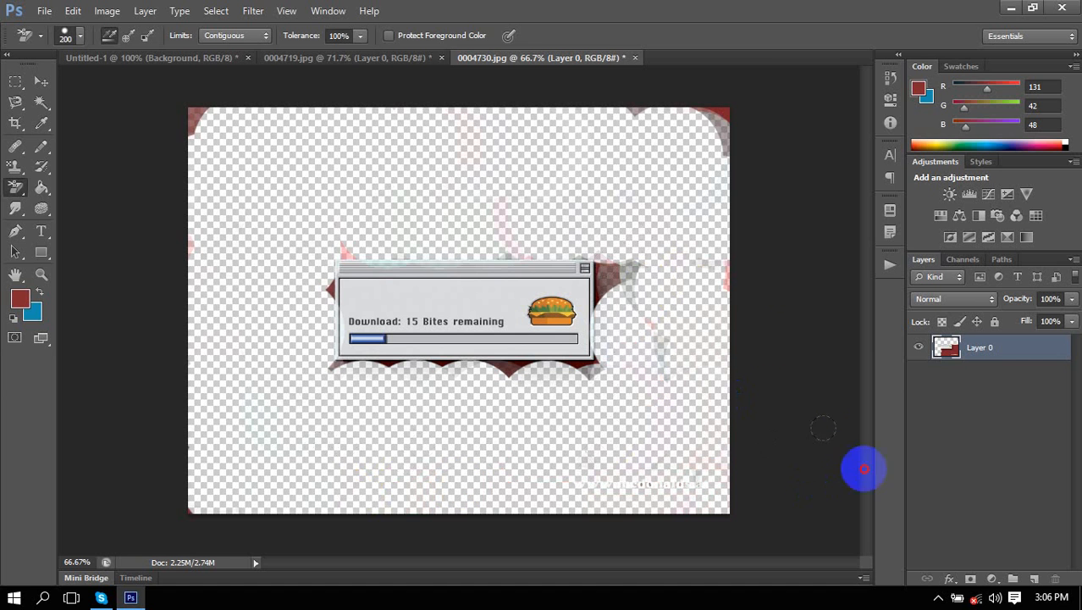
Select the Magic Eraser, revert to the original red image, and convert Background to Layer 0.
{"action": "right_click", "coordinate": [15, 186]}
{"action": "left_click", "coordinate": [90, 215]}
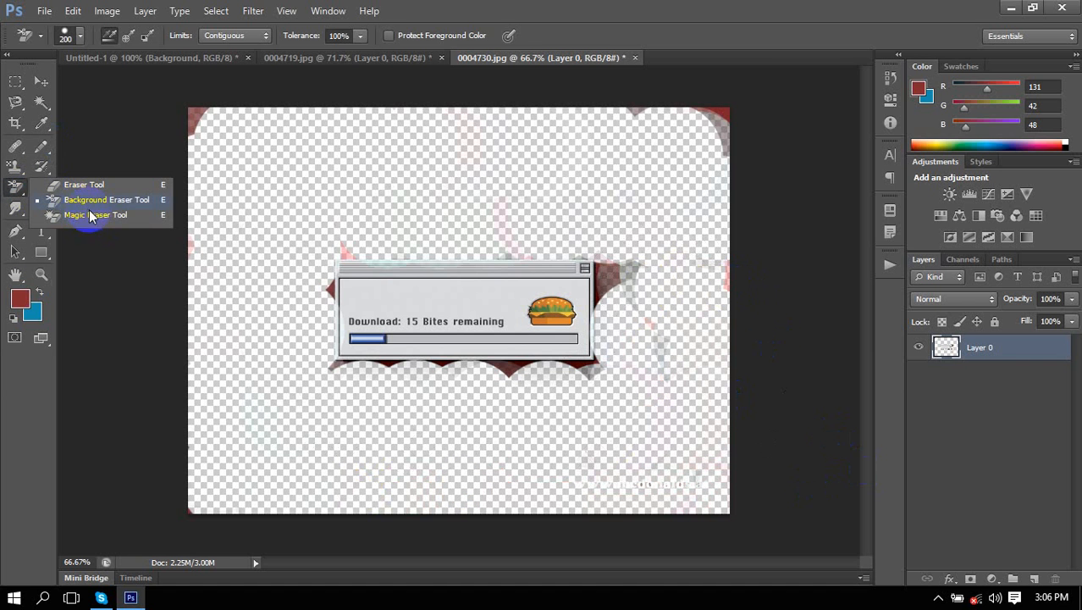
{"action": "key", "text": "ctrl+alt+z"}
{"action": "key", "text": "ctrl+alt+z"}
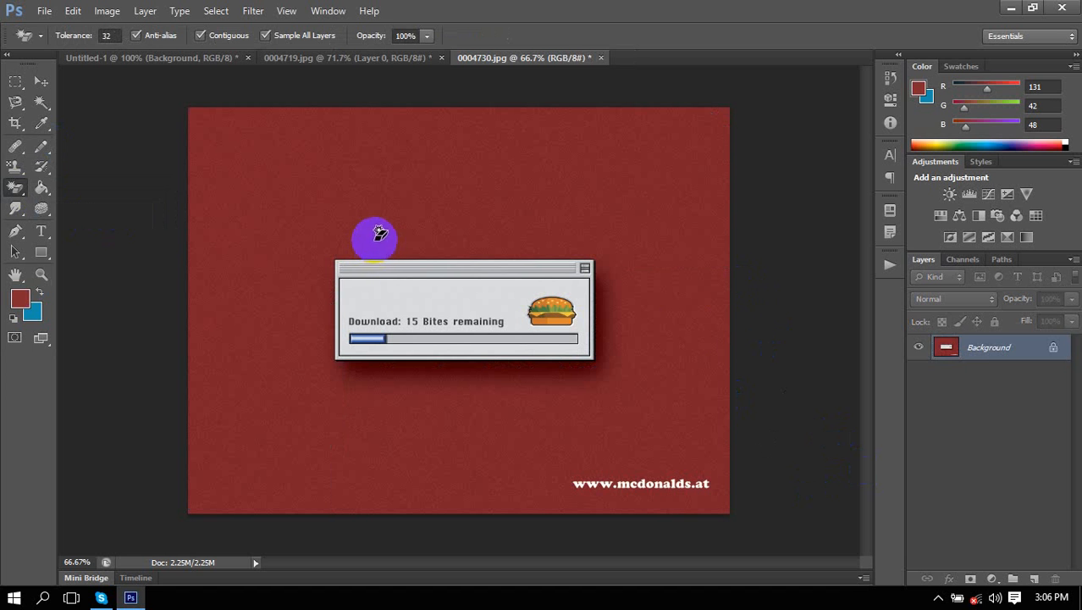
{"action": "double_click", "coordinate": [948, 343]}
{"action": "left_click", "coordinate": [671, 184]}
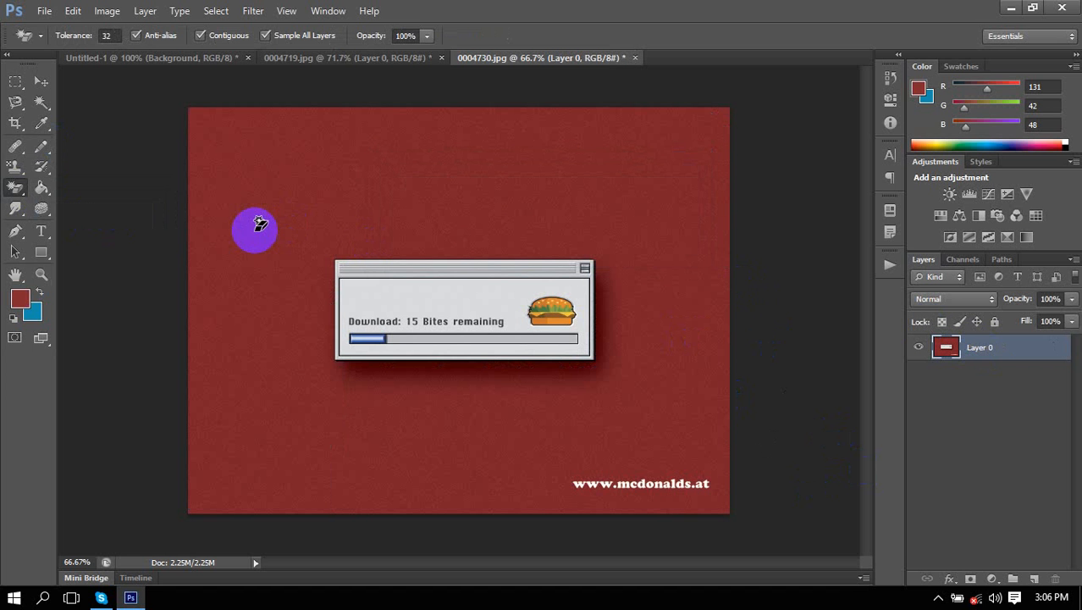
Test Magic Eraser clicks on the red background and dark rim, then undo them.
{"action": "left_click", "coordinate": [256, 227]}
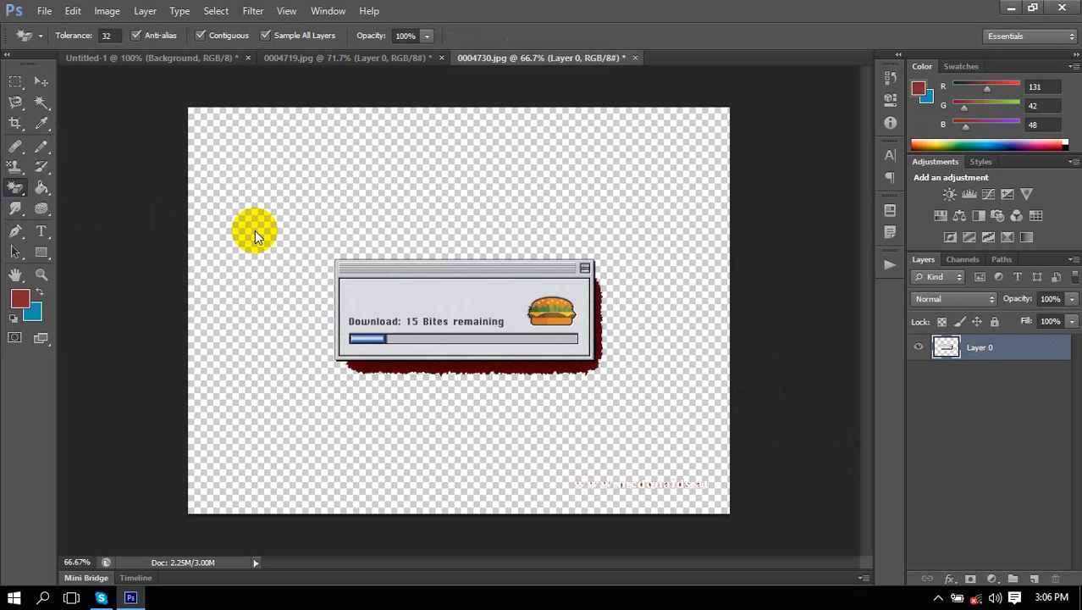
{"action": "left_click", "coordinate": [475, 368]}
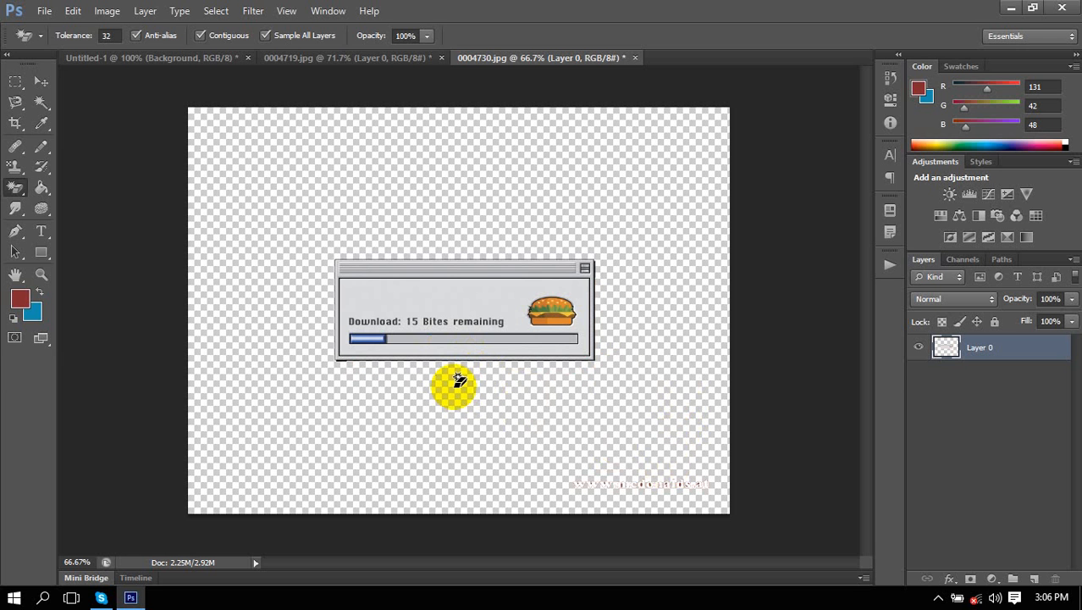
{"action": "key", "text": "ctrl+z"}
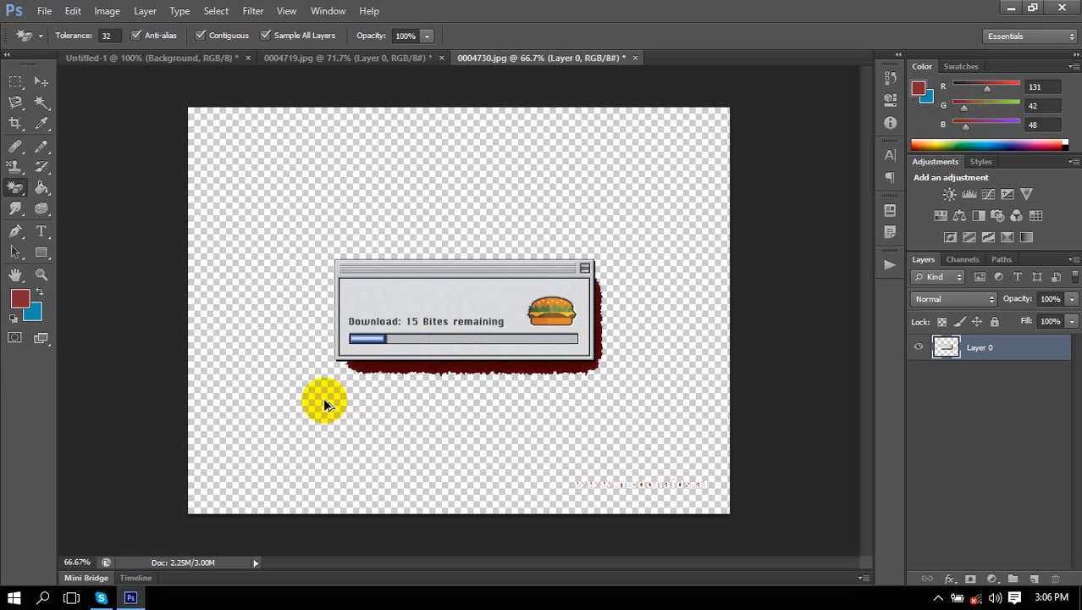
{"action": "key", "text": "ctrl+alt+z"}
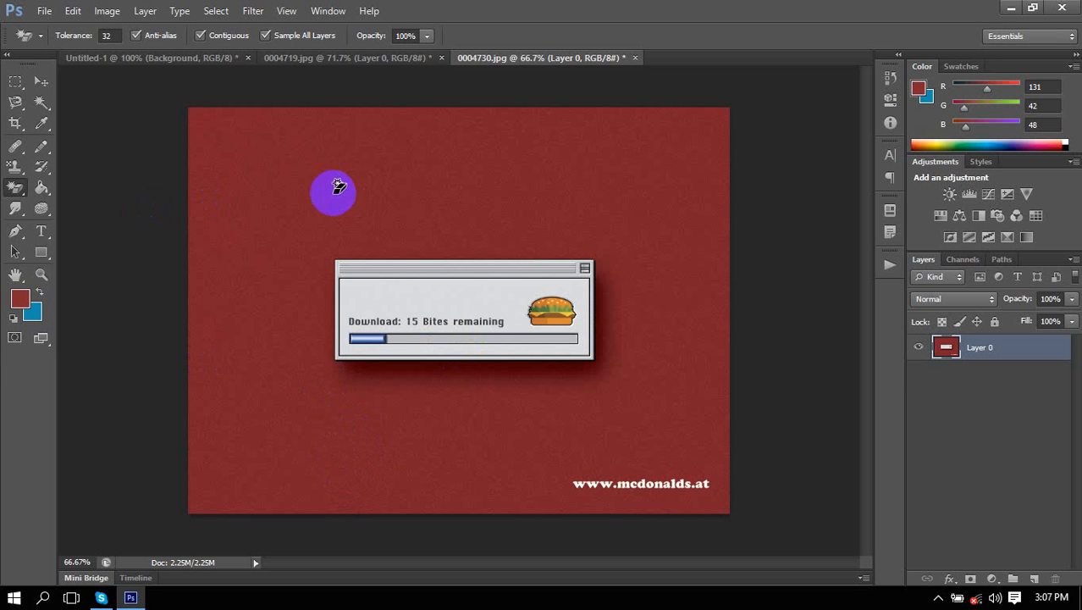
Zoom in on the download dialog and Magic-erase the red background and the dark fringe beneath it.
{"action": "scroll", "coordinate": [385, 466], "scroll_direction": "up", "scroll_amount": 5}
{"action": "scroll", "coordinate": [392, 457], "scroll_direction": "up", "scroll_amount": 4}
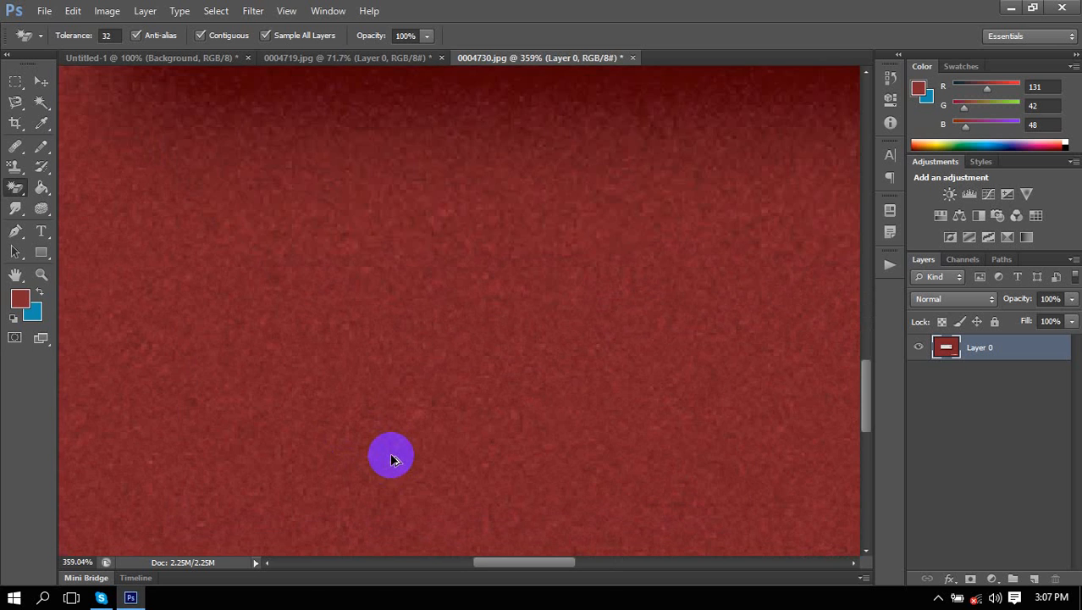
{"action": "left_click_drag", "start_coordinate": [442, 244], "coordinate": [464, 525]}
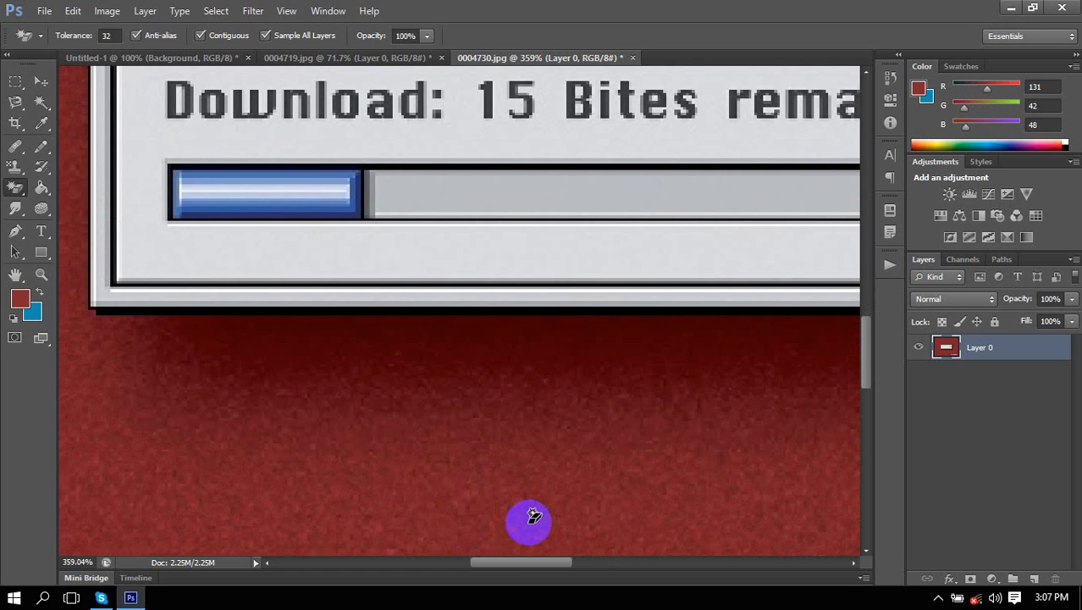
{"action": "scroll", "coordinate": [524, 504], "scroll_direction": "down", "scroll_amount": 1}
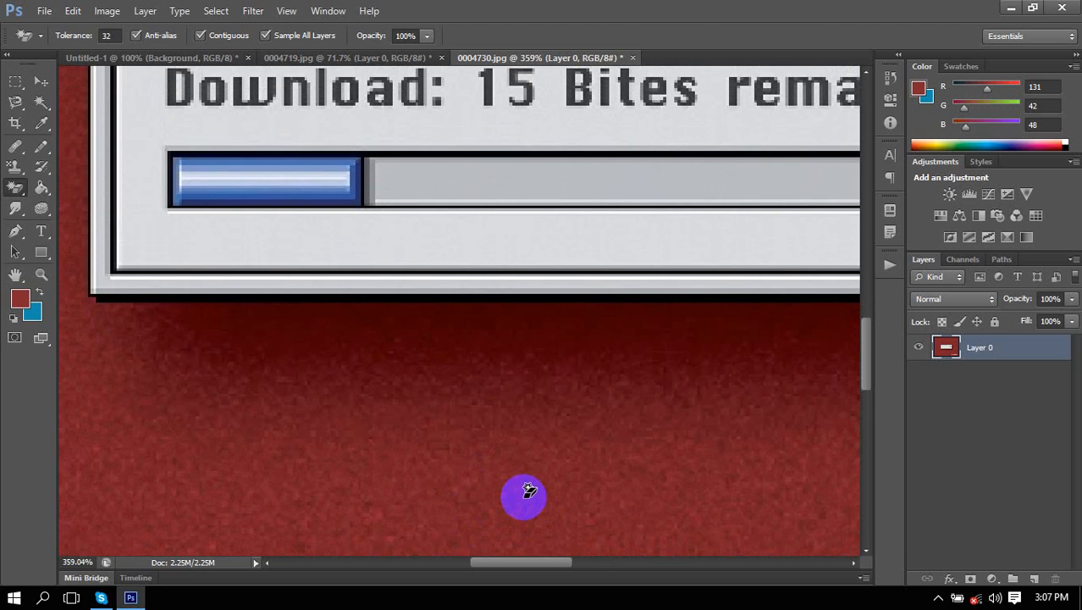
{"action": "scroll", "coordinate": [525, 492], "scroll_direction": "down", "scroll_amount": 1}
{"action": "scroll", "coordinate": [525, 492], "scroll_direction": "up", "scroll_amount": 1}
{"action": "scroll", "coordinate": [523, 502], "scroll_direction": "down", "scroll_amount": 5}
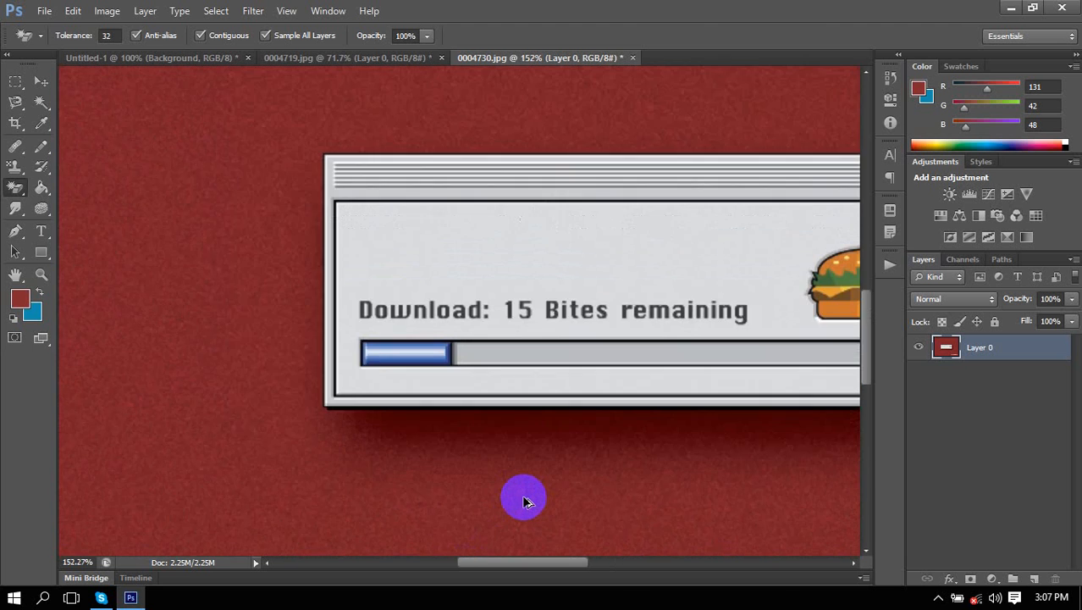
{"action": "left_click_drag", "start_coordinate": [509, 482], "coordinate": [432, 396]}
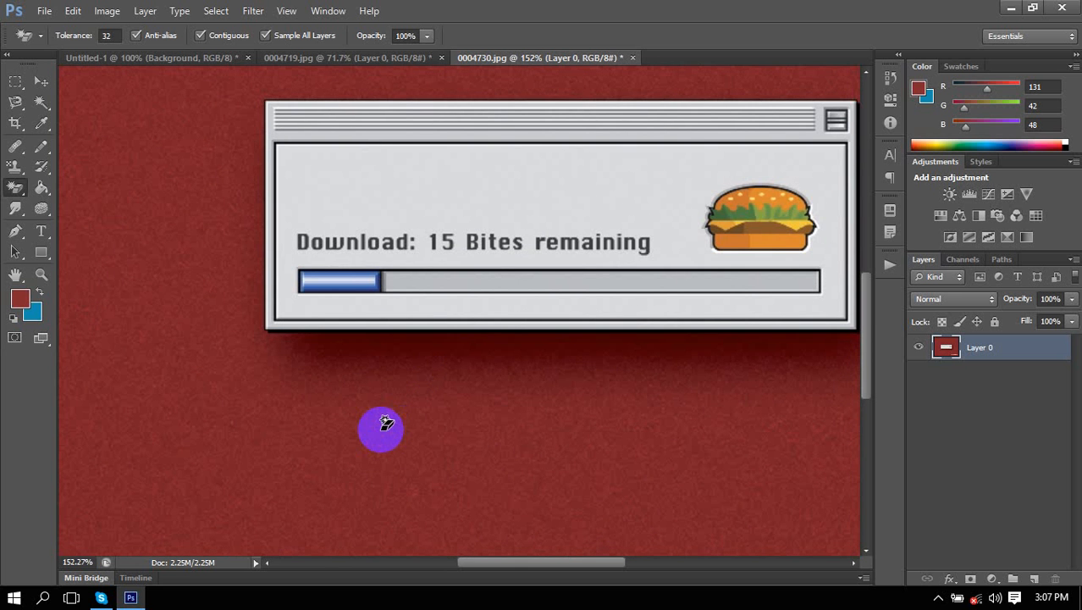
{"action": "left_click", "coordinate": [385, 423]}
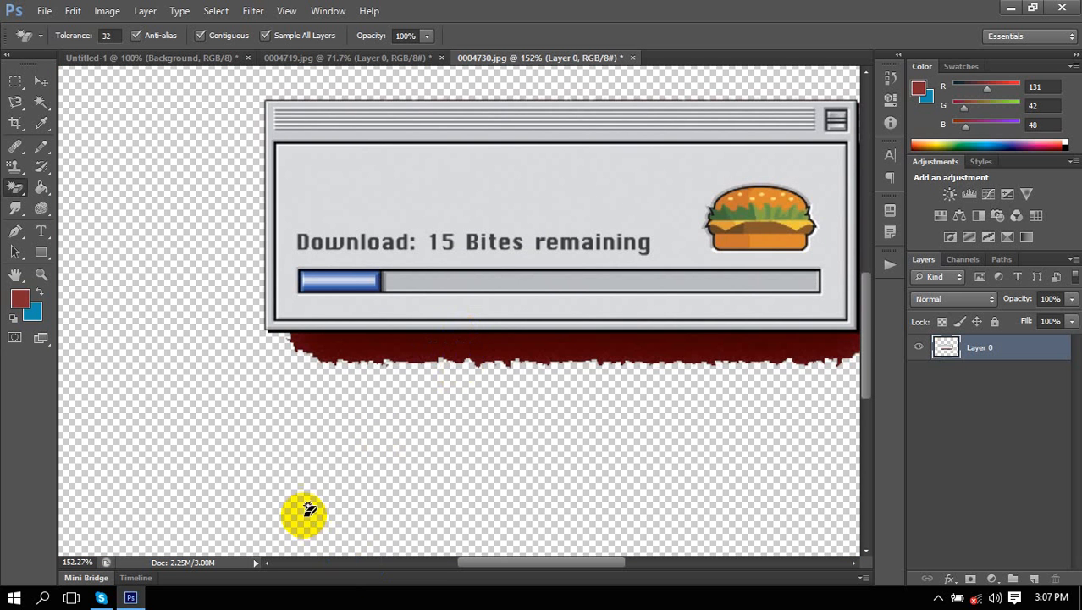
{"action": "scroll", "coordinate": [296, 471], "scroll_direction": "down", "scroll_amount": 4}
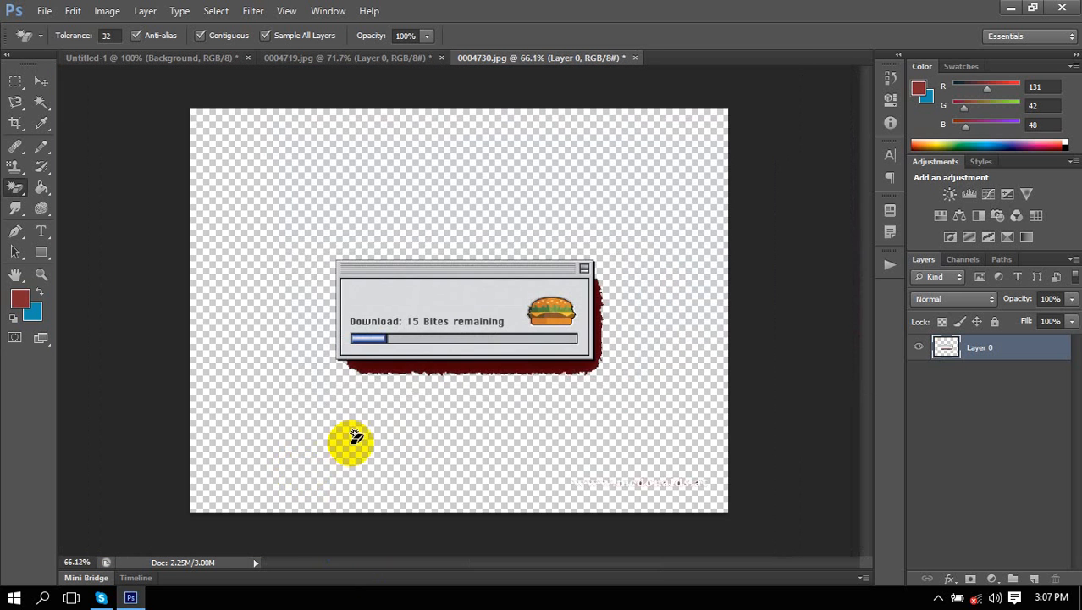
{"action": "left_click", "coordinate": [441, 364]}
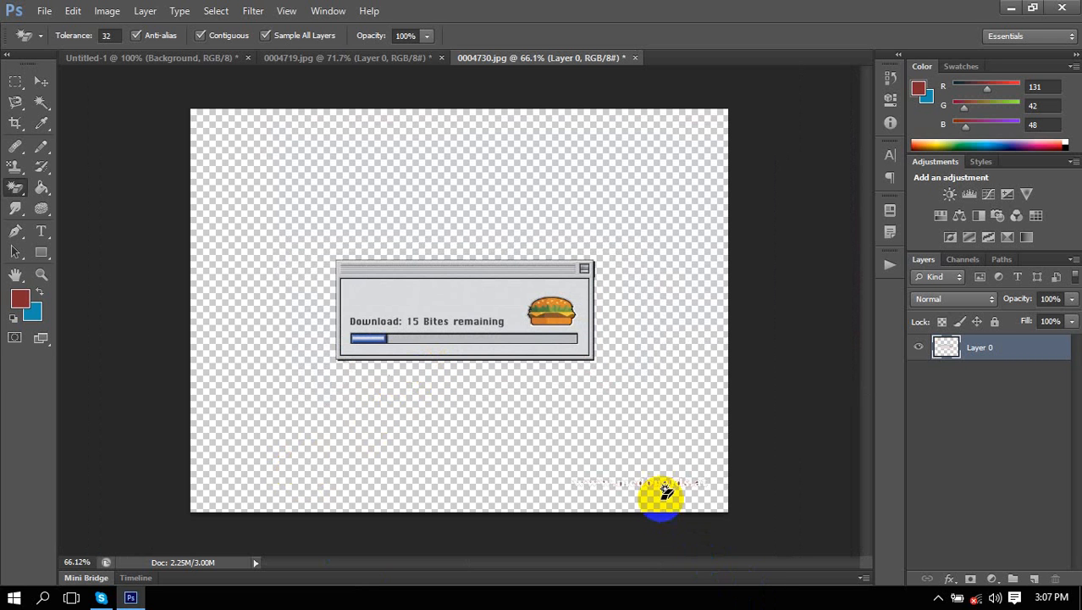
{"action": "left_click", "coordinate": [617, 487]}
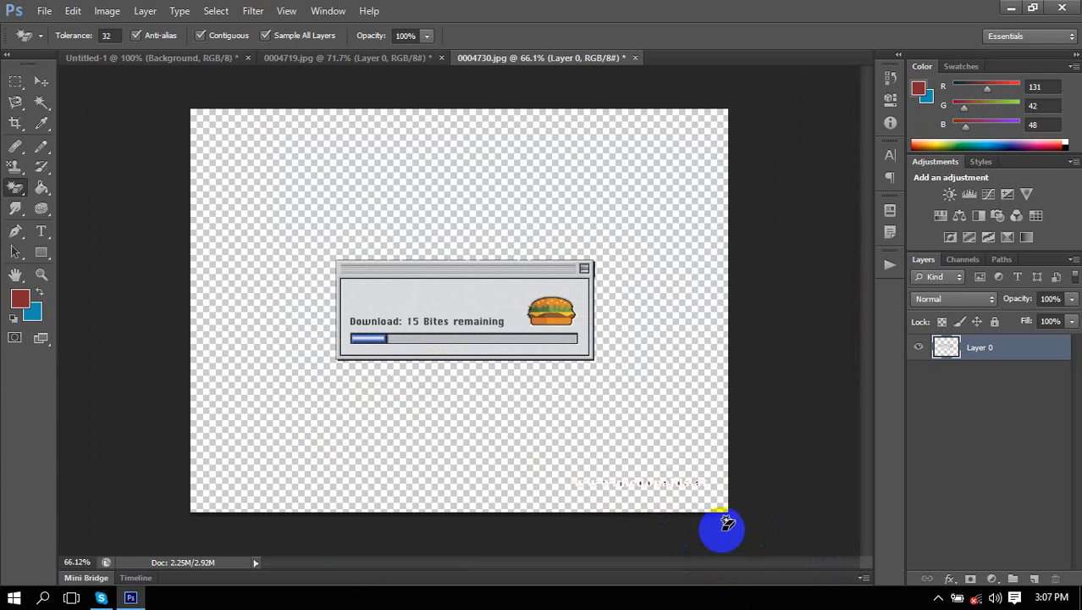
{"action": "scroll", "coordinate": [700, 544], "scroll_direction": "up", "scroll_amount": 3}
{"action": "scroll", "coordinate": [700, 534], "scroll_direction": "up", "scroll_amount": 2}
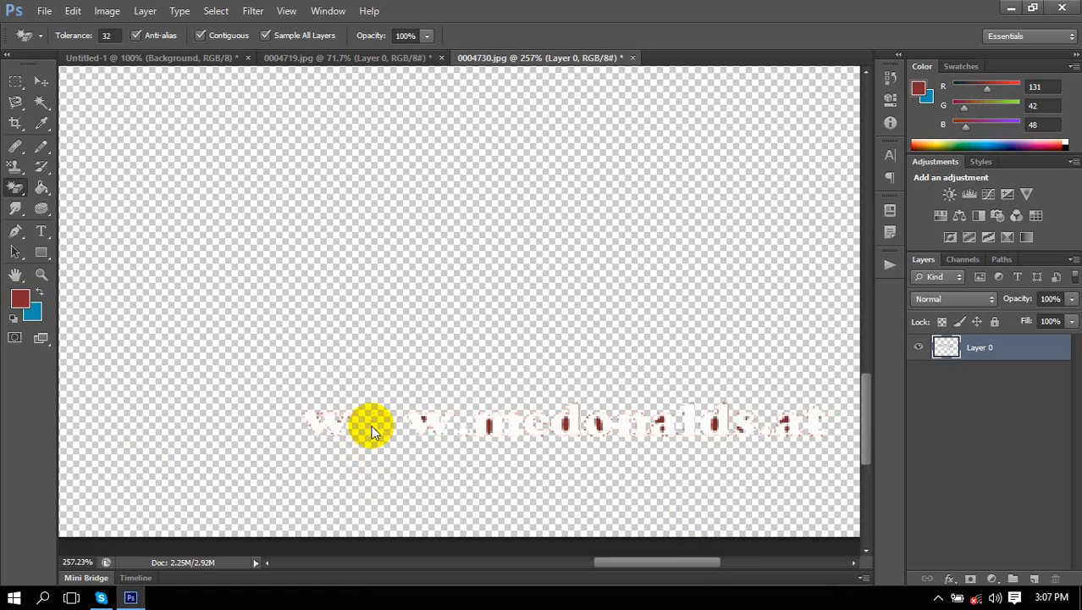
{"action": "left_click", "coordinate": [427, 432]}
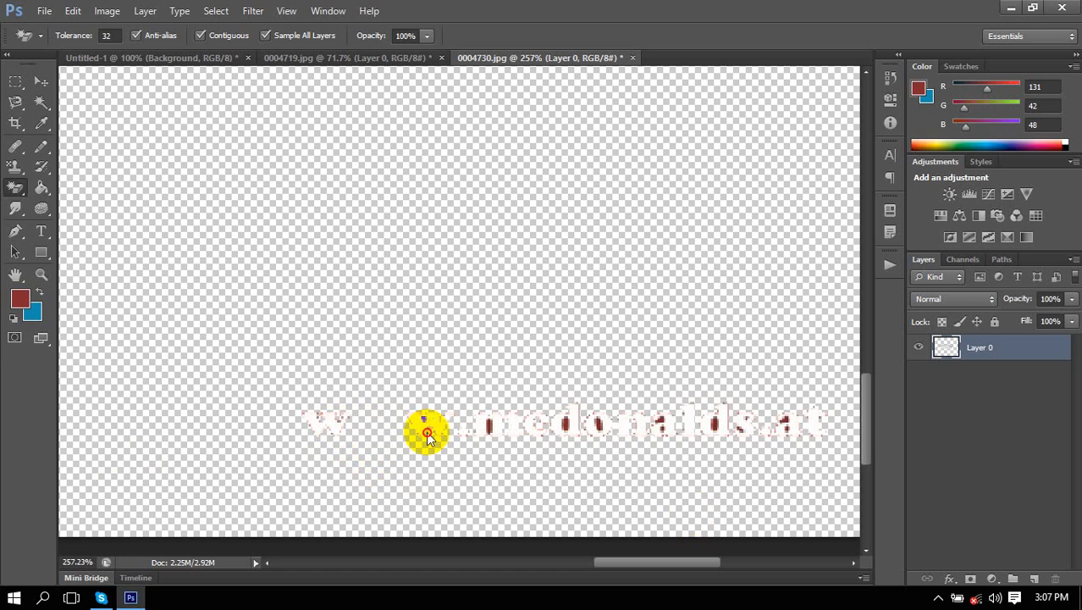
{"action": "left_click", "coordinate": [434, 427]}
{"action": "left_click", "coordinate": [316, 427]}
{"action": "left_click", "coordinate": [320, 431]}
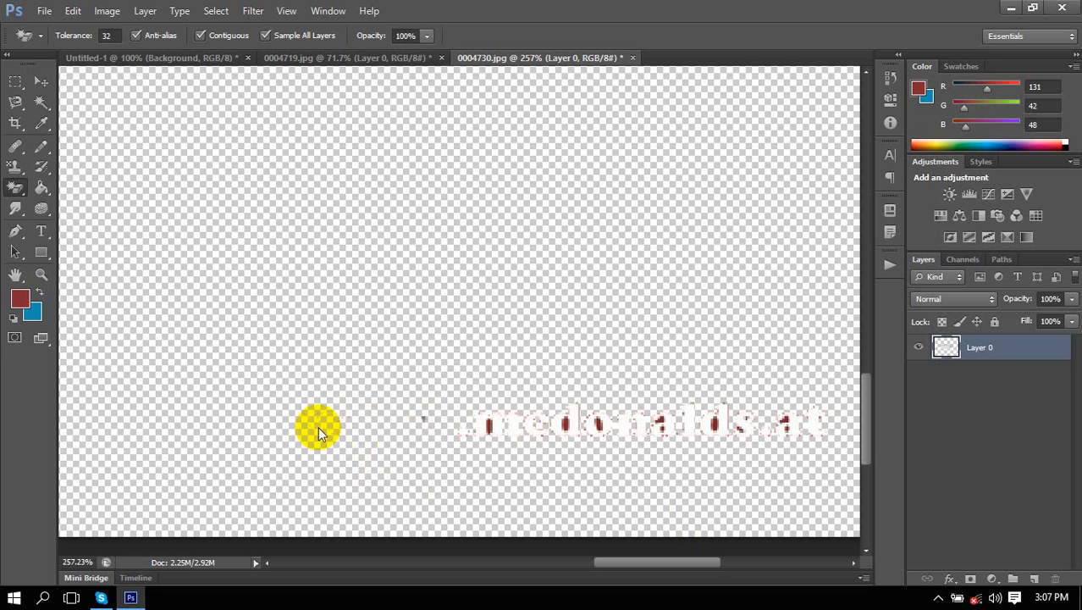
{"action": "left_click", "coordinate": [562, 431]}
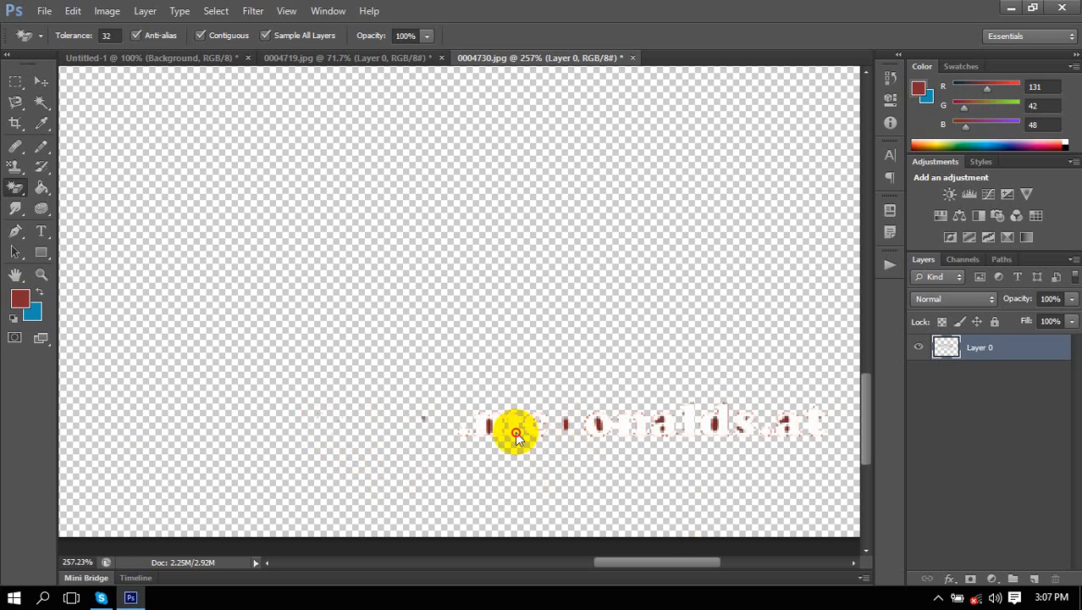
{"action": "left_click", "coordinate": [512, 431]}
Draw a rectangular marquee around the leftover watermark text at the bottom of the image.
{"action": "left_click_drag", "start_coordinate": [576, 463], "coordinate": [507, 447]}
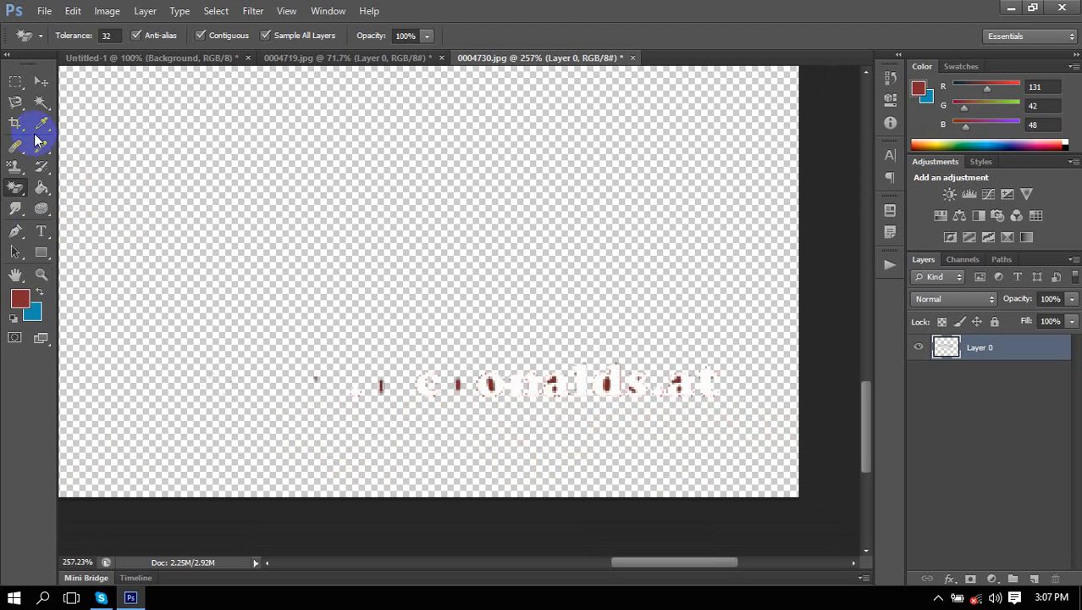
{"action": "left_click", "coordinate": [15, 80]}
{"action": "left_click_drag", "start_coordinate": [260, 340], "coordinate": [720, 440]}
{"action": "left_click", "coordinate": [719, 439]}
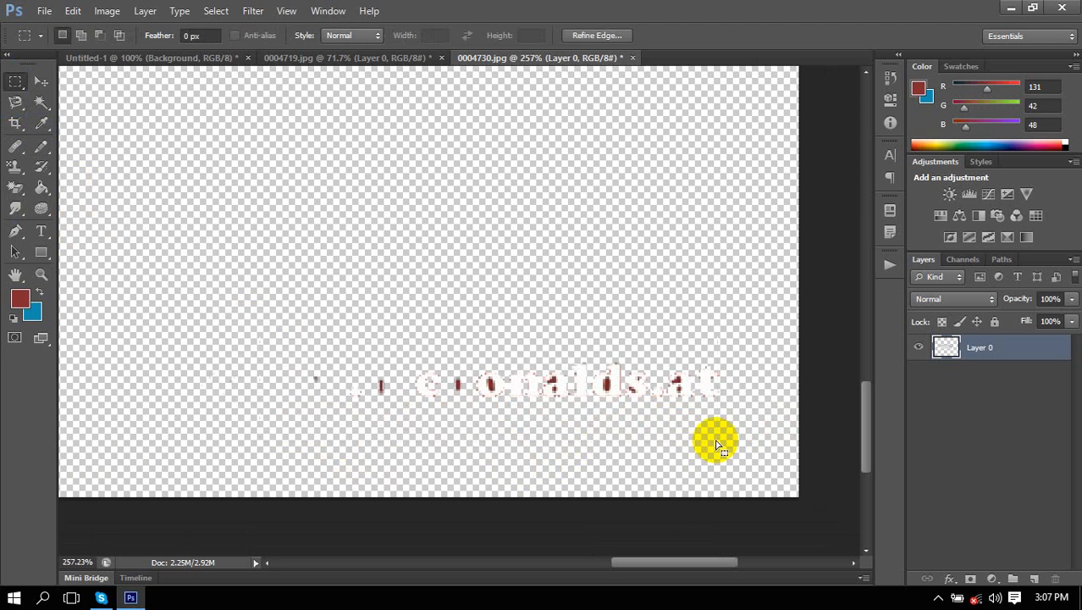
{"action": "mouse_move", "coordinate": [268, 324]}
{"action": "left_mouse_down"}
{"action": "mouse_move", "coordinate": [754, 442]}
{"action": "mouse_move", "coordinate": [746, 456]}
{"action": "left_mouse_up"}
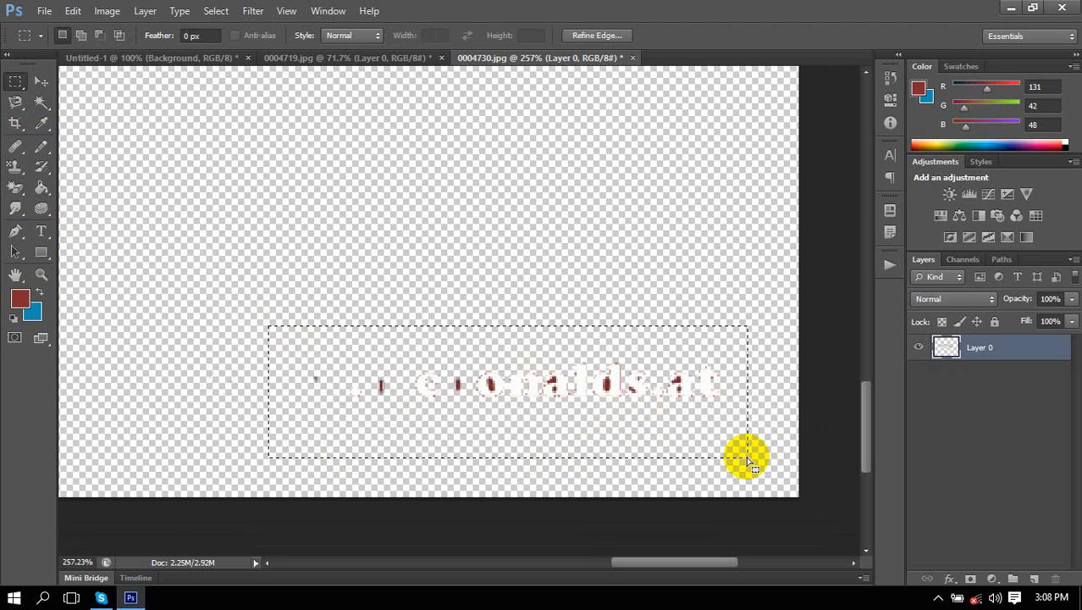
Delete the watermark pixels, reset default black/white colours, and deselect.
{"action": "key", "text": "Delete"}
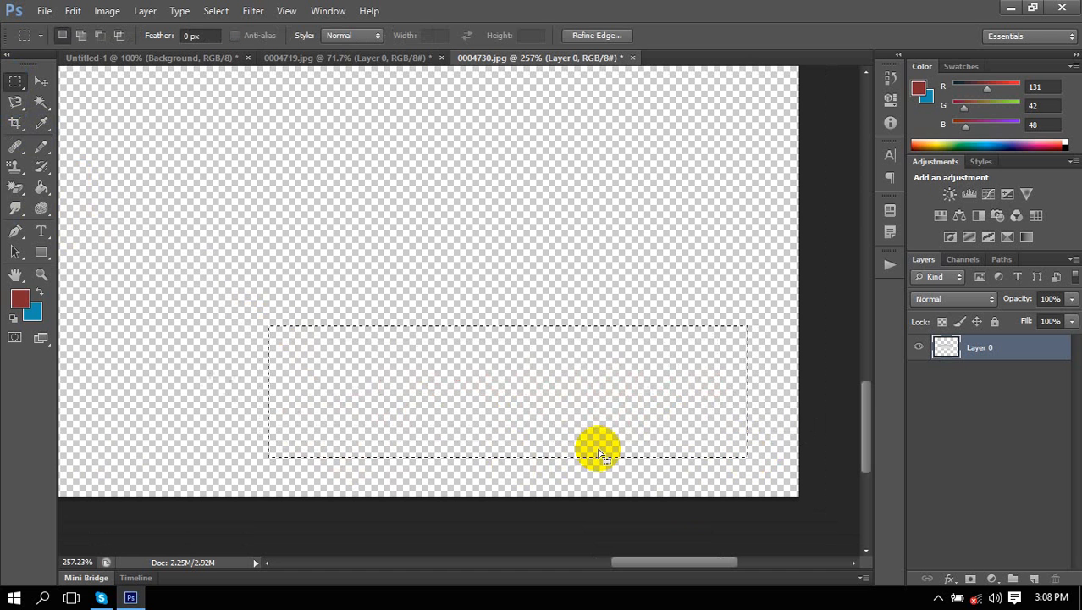
{"action": "key", "text": "ctrl+z"}
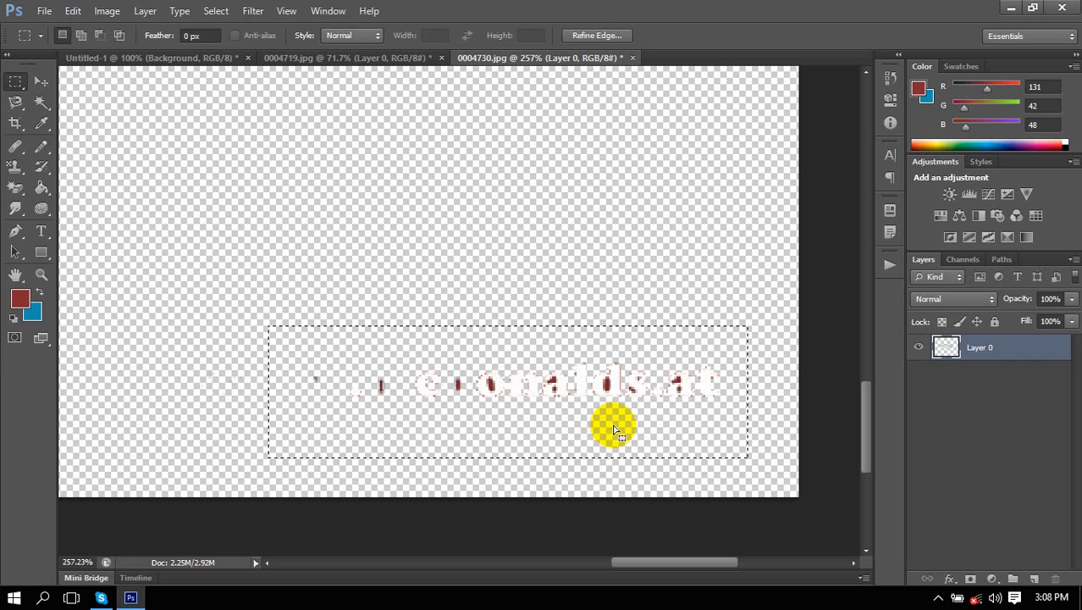
{"action": "key", "text": "Delete"}
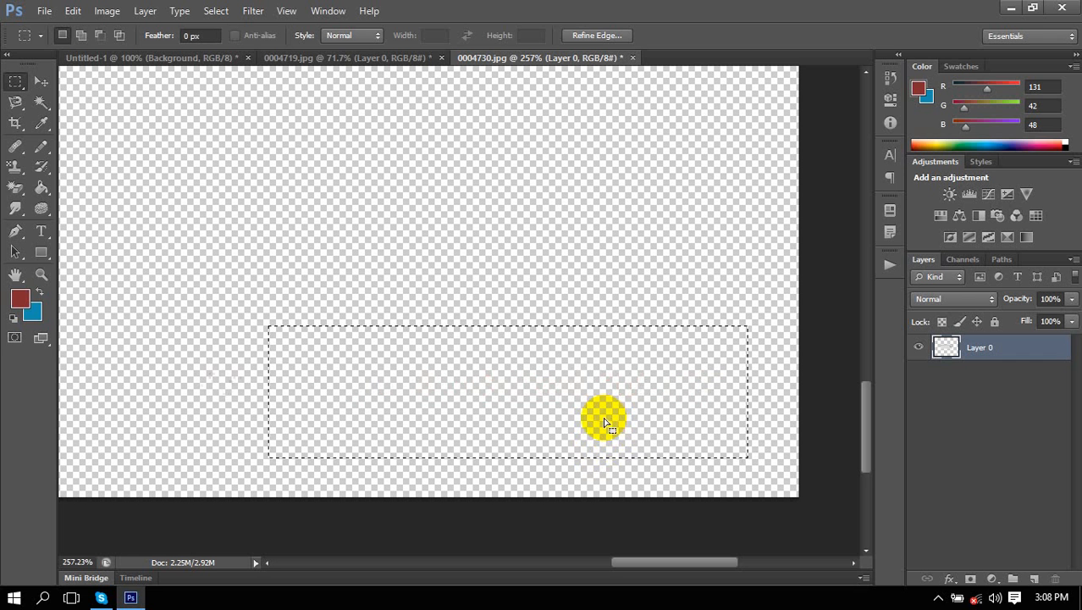
{"action": "scroll", "coordinate": [546, 400], "scroll_direction": "down", "scroll_amount": 2}
{"action": "scroll", "coordinate": [546, 401], "scroll_direction": "down", "scroll_amount": 2}
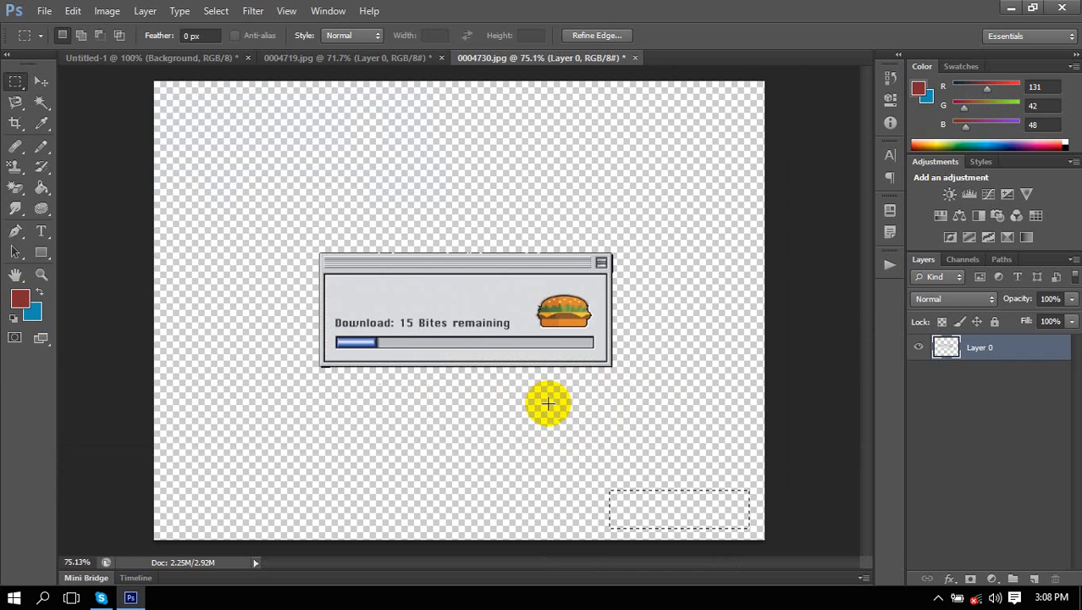
{"action": "key", "text": "d"}
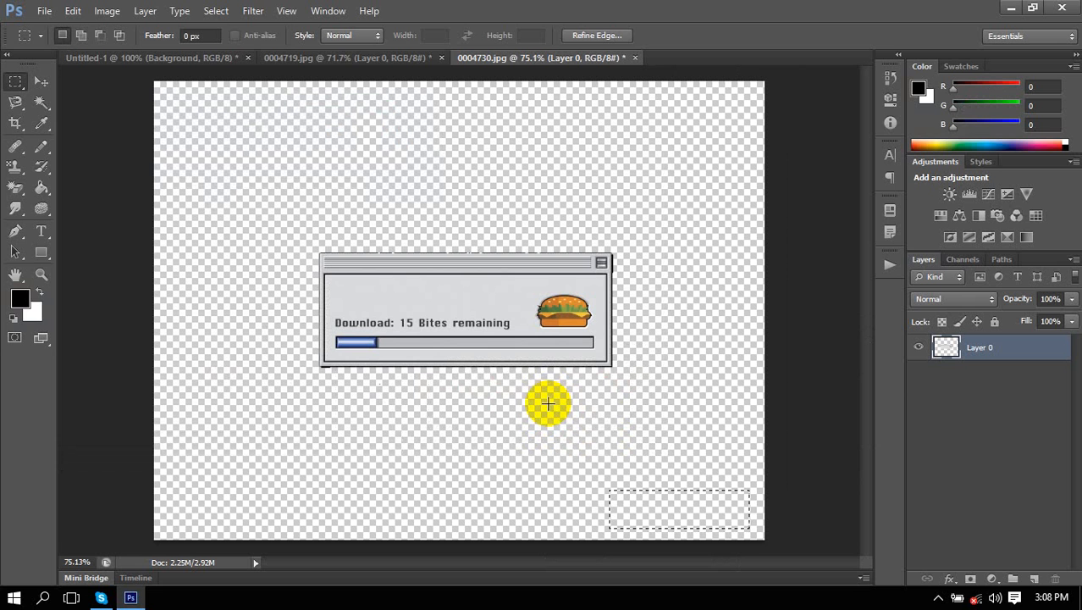
{"action": "key", "text": "ctrl+d"}
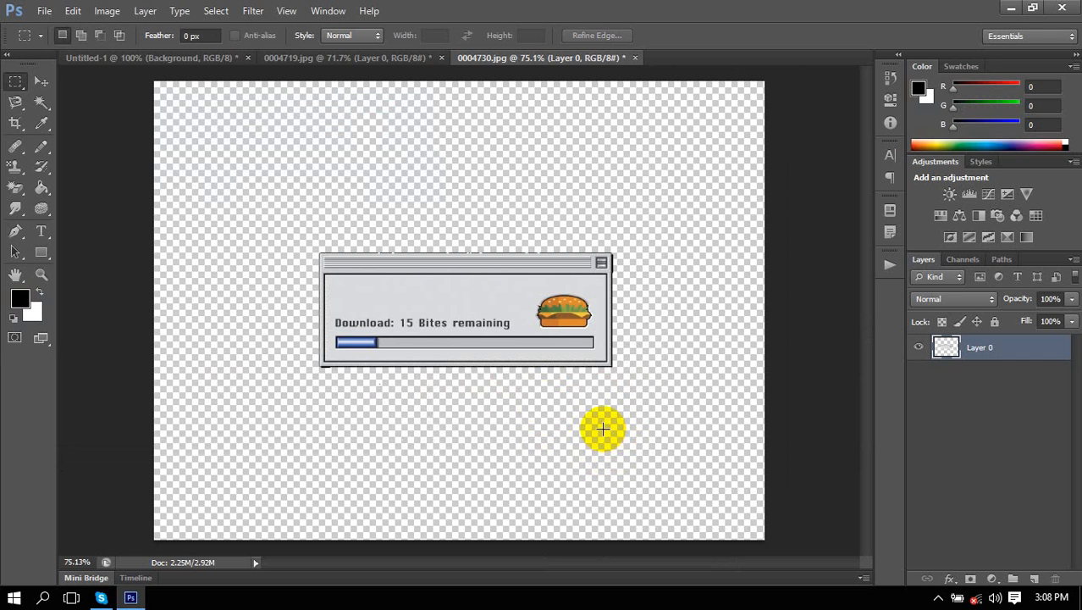
Pick the Magic Eraser and revert 0004730.jpg to its original History snapshot.
{"action": "left_click", "coordinate": [12, 191]}
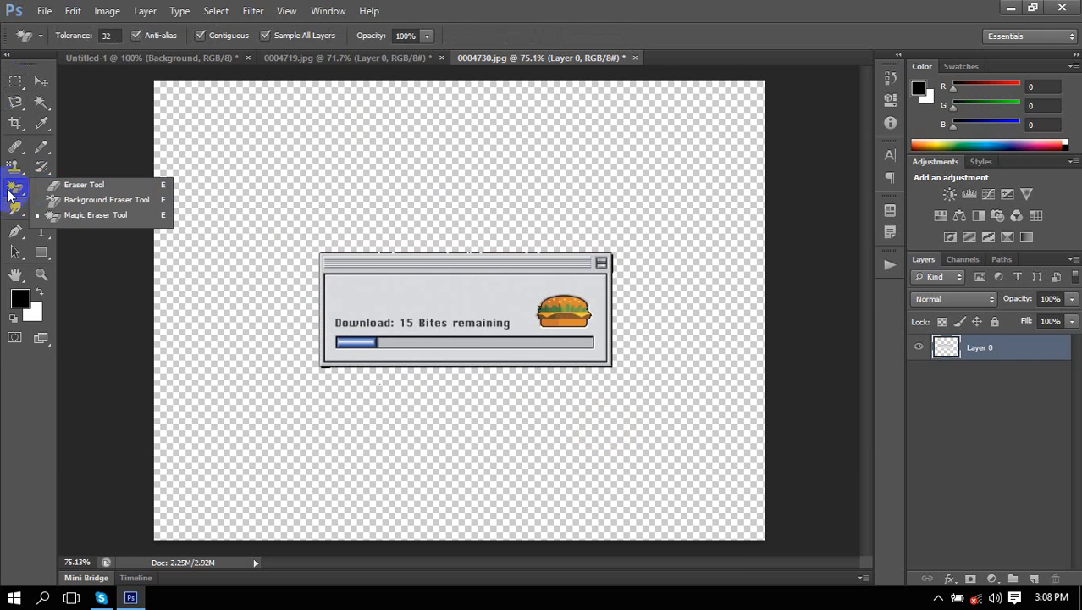
{"action": "left_click", "coordinate": [86, 217]}
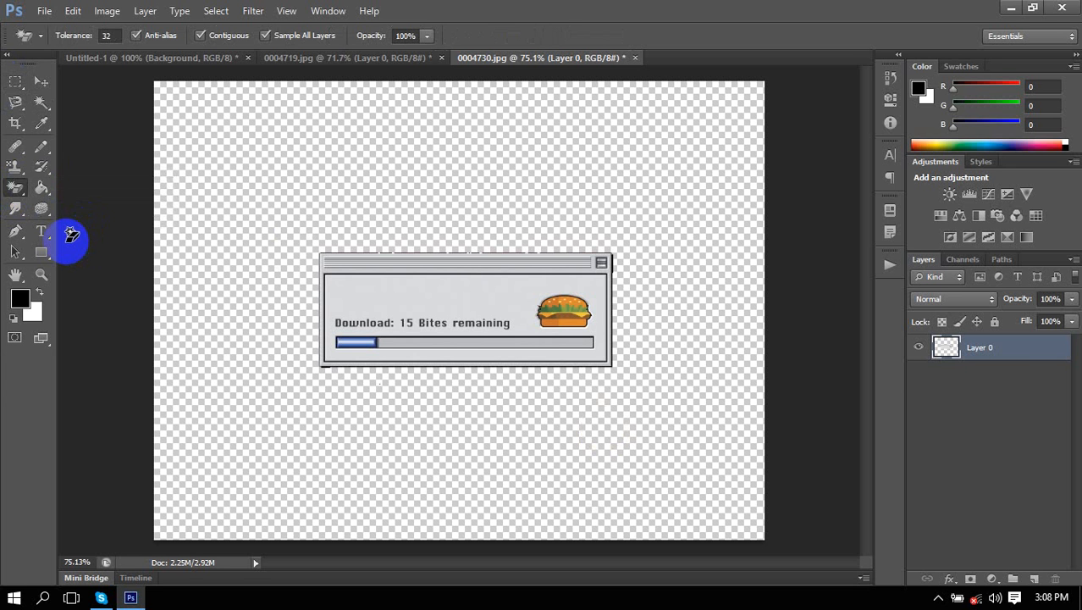
{"action": "left_click", "coordinate": [890, 87]}
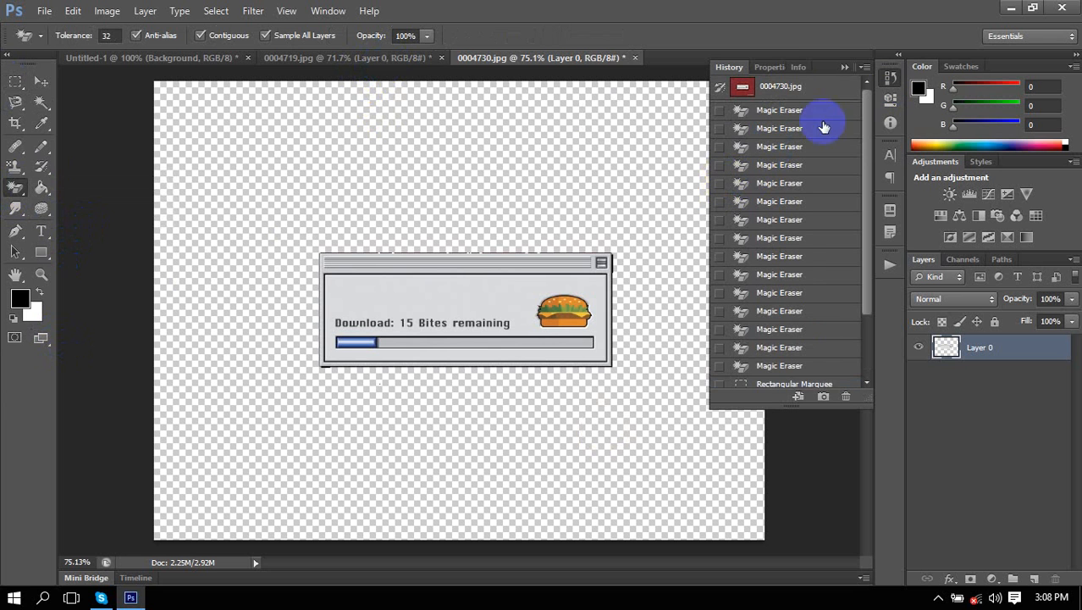
{"action": "left_click", "coordinate": [808, 93]}
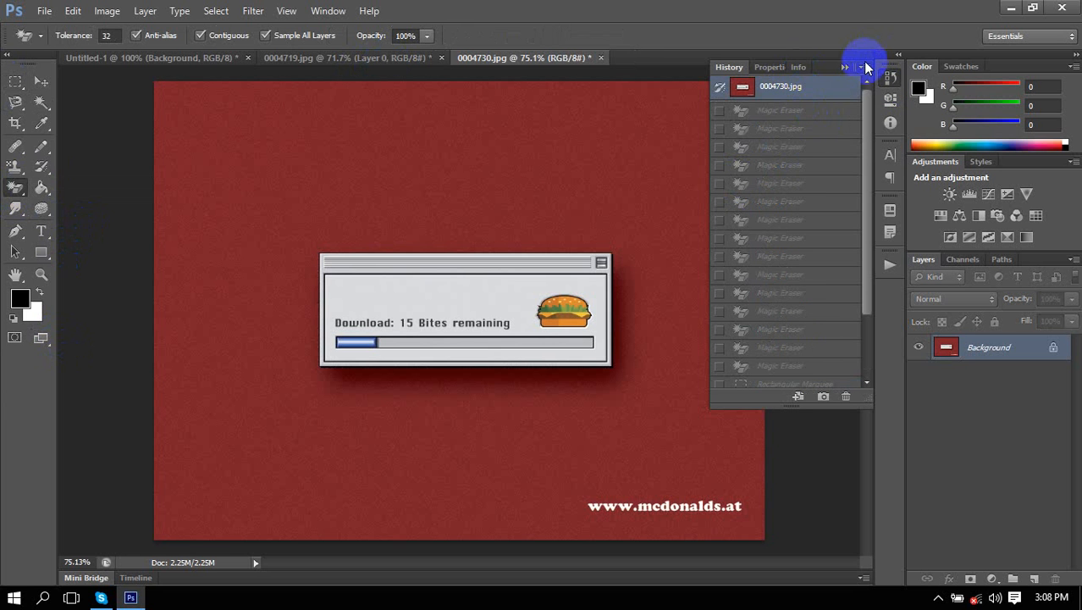
{"action": "left_click", "coordinate": [845, 66]}
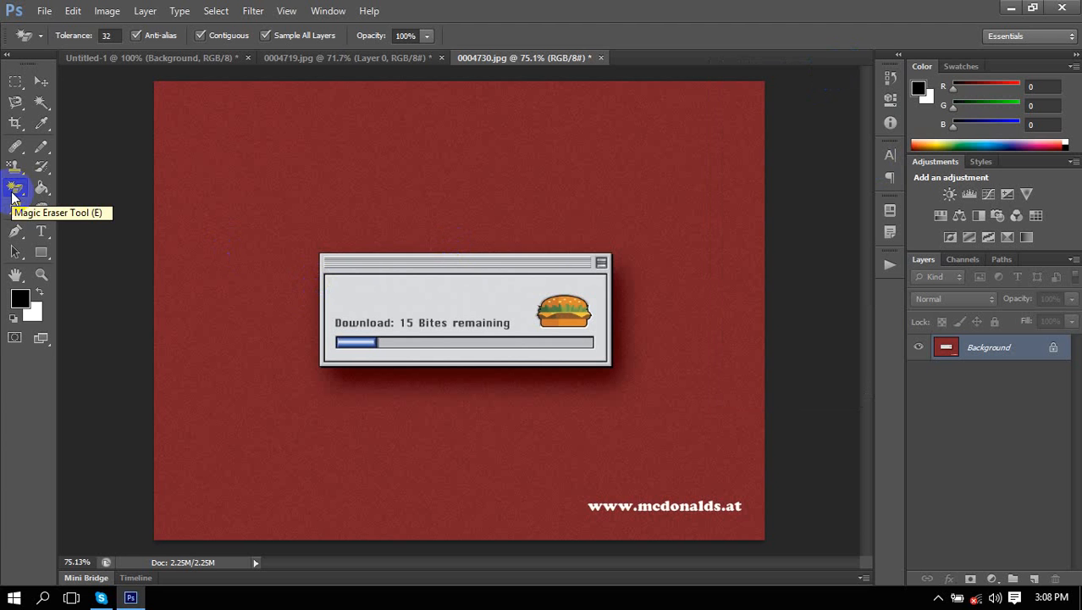
Convert the Background into an editable Layer 0 and reselect the Magic Eraser Tool.
{"action": "double_click", "coordinate": [1006, 351]}
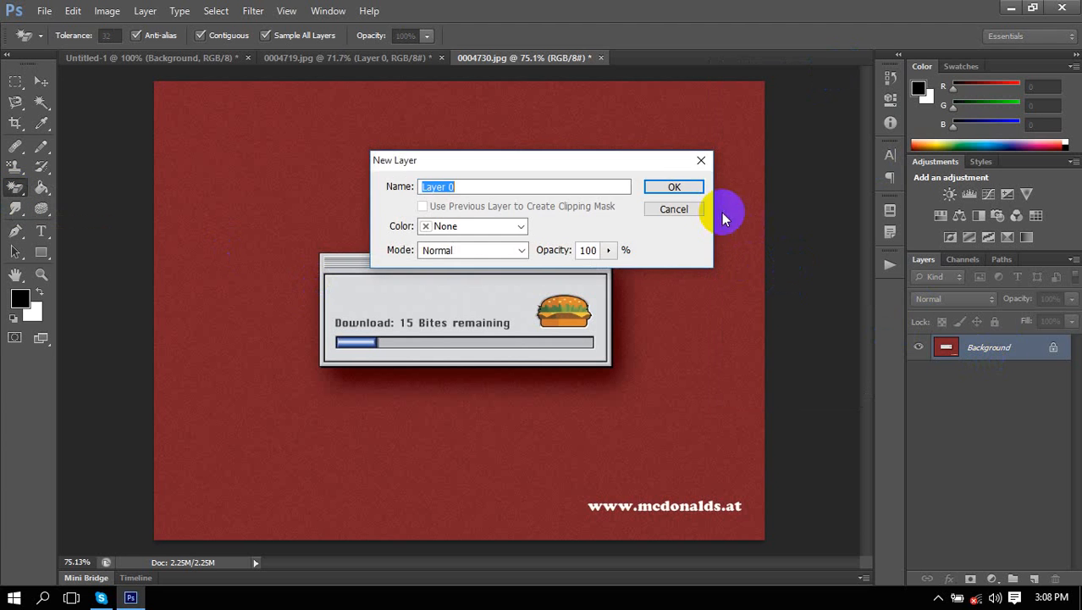
{"action": "left_click", "coordinate": [677, 186]}
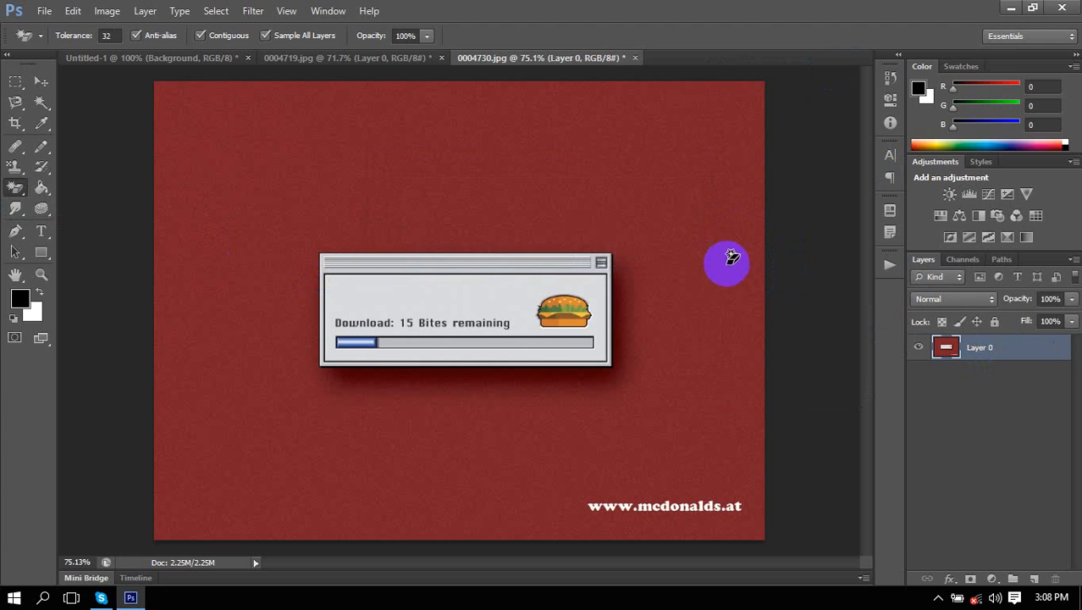
{"action": "right_click", "coordinate": [21, 196]}
{"action": "left_click", "coordinate": [82, 215]}
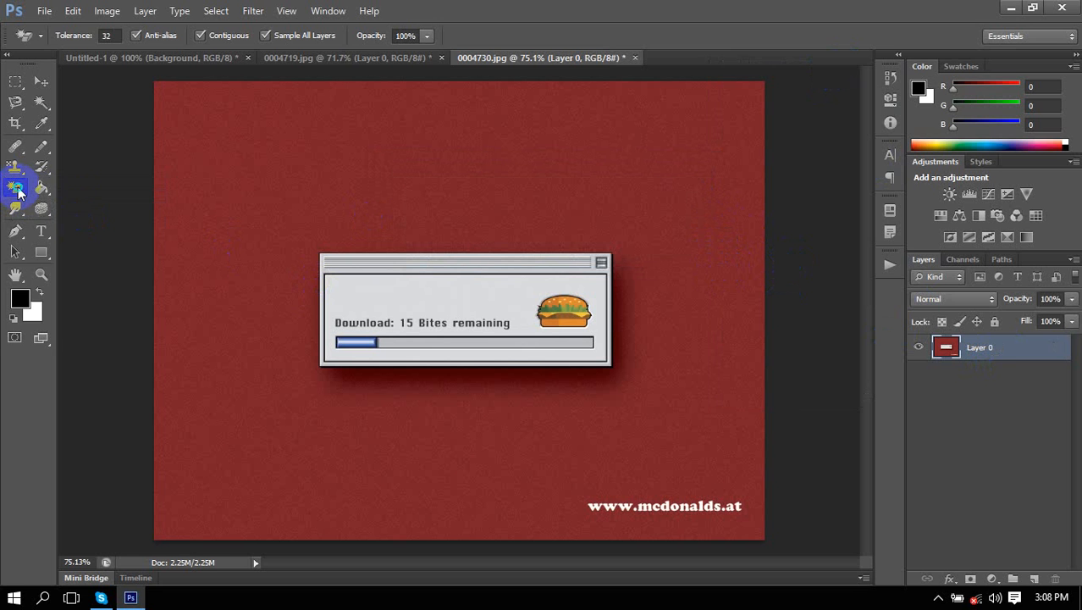
{"action": "left_click_drag", "start_coordinate": [19, 193], "coordinate": [102, 224]}
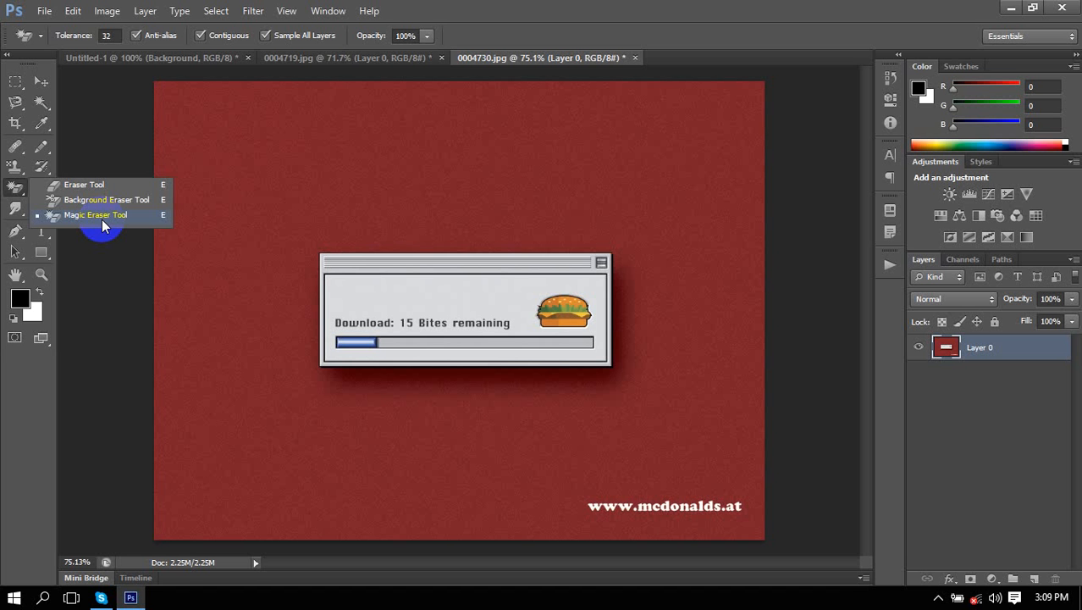
In 0004719.jpg, magic-erase patches of grass, ground and the tiger's paw, leg and face.
{"action": "left_click", "coordinate": [358, 64]}
{"action": "left_click", "coordinate": [358, 59]}
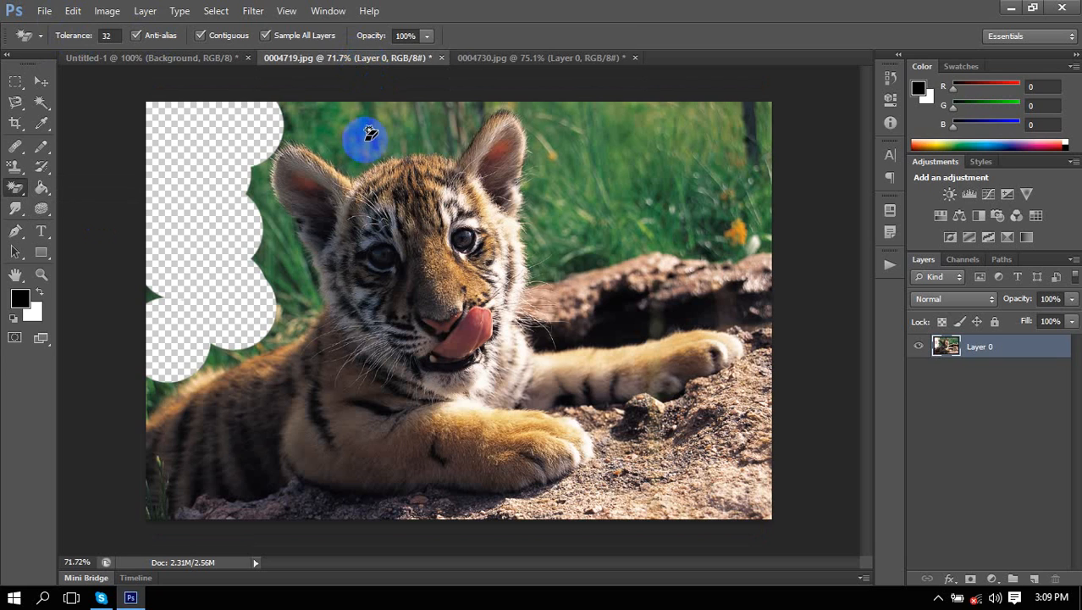
{"action": "left_click", "coordinate": [657, 201]}
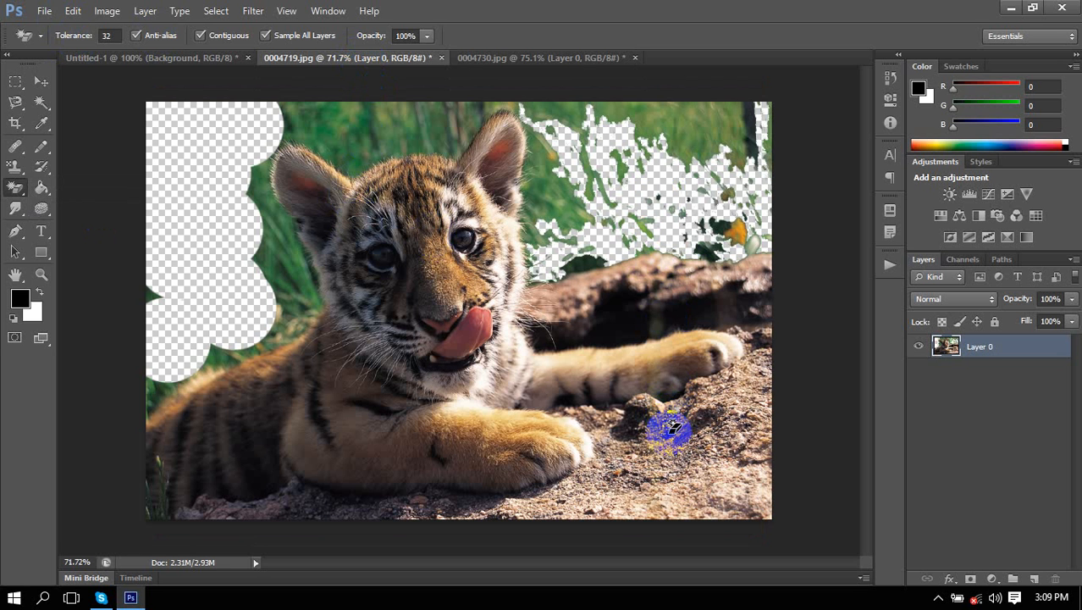
{"action": "left_click", "coordinate": [637, 125]}
{"action": "left_click", "coordinate": [358, 145]}
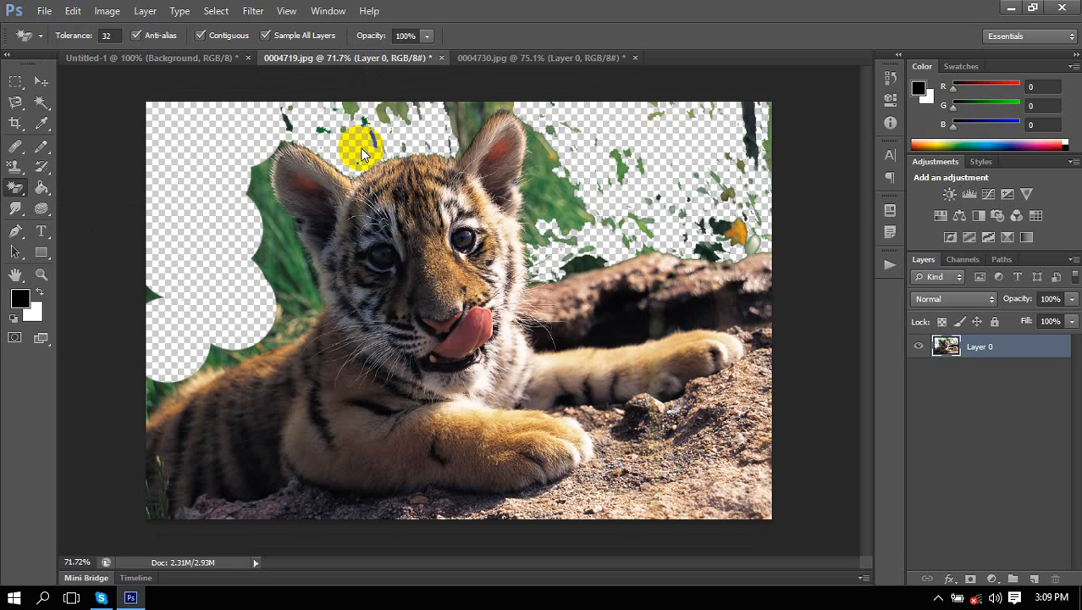
{"action": "left_click", "coordinate": [288, 271]}
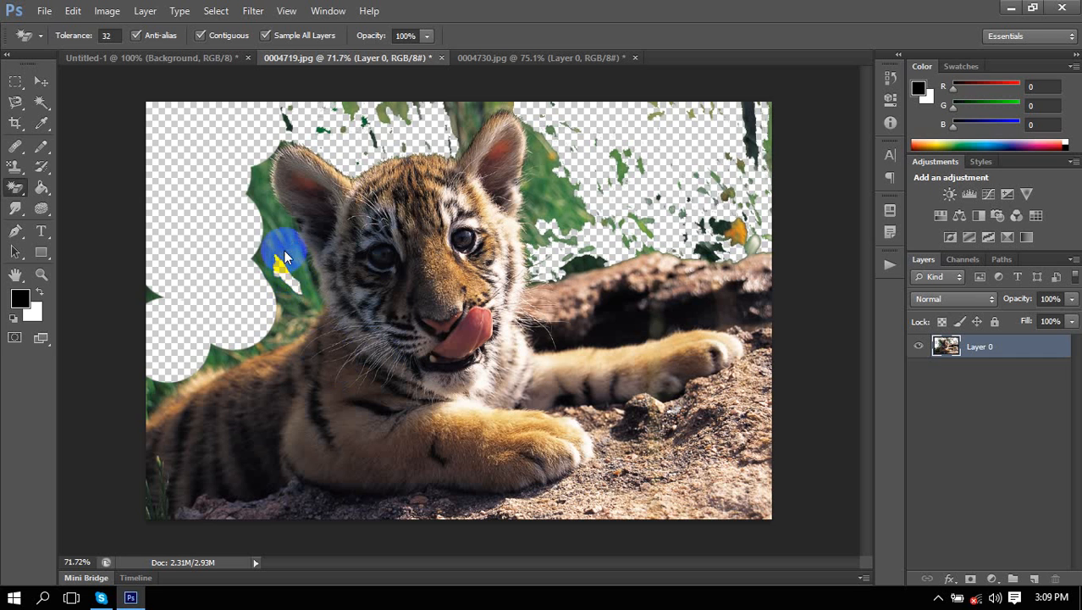
{"action": "left_click", "coordinate": [641, 485]}
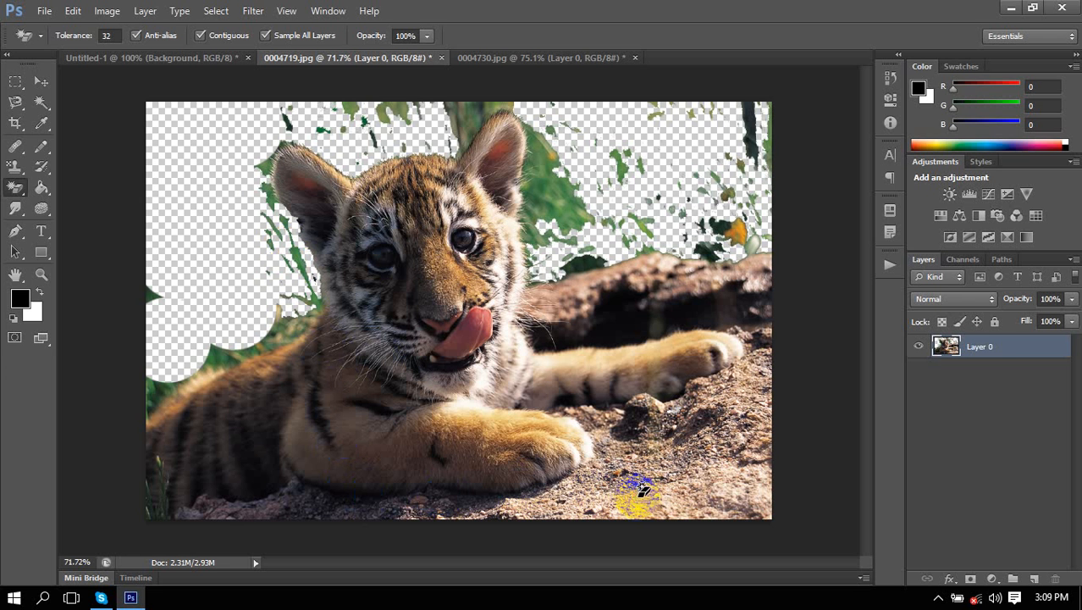
{"action": "left_click", "coordinate": [724, 476]}
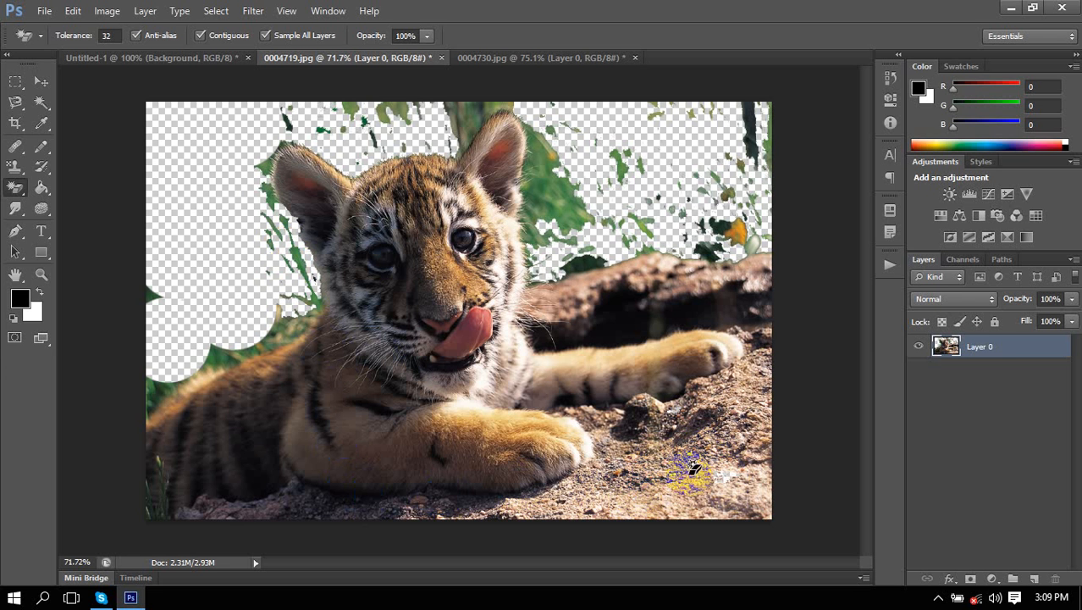
{"action": "left_click", "coordinate": [478, 444]}
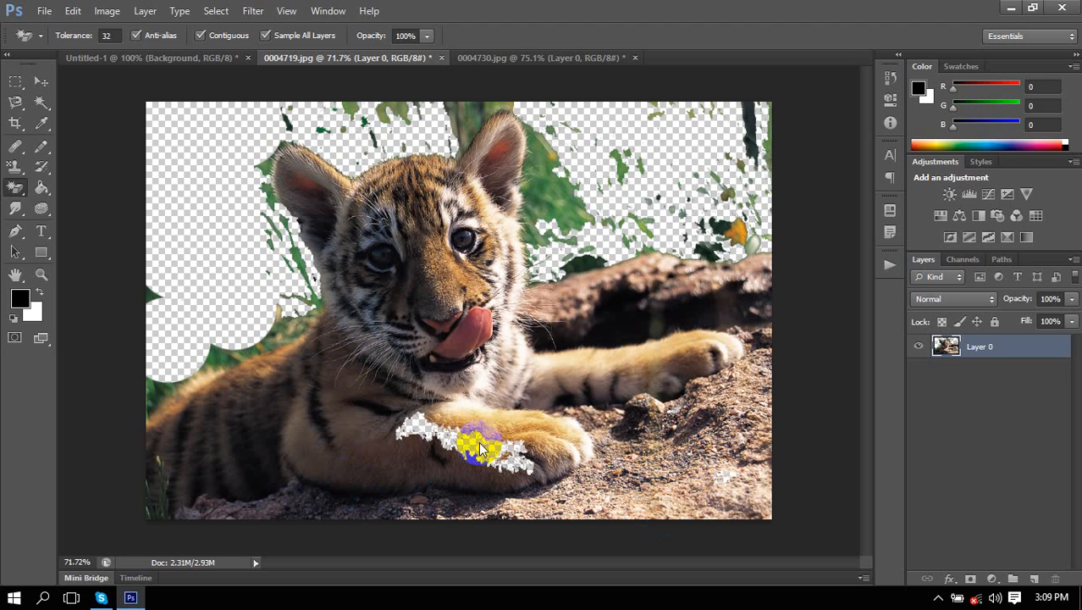
{"action": "left_click", "coordinate": [320, 430]}
{"action": "left_click", "coordinate": [447, 317]}
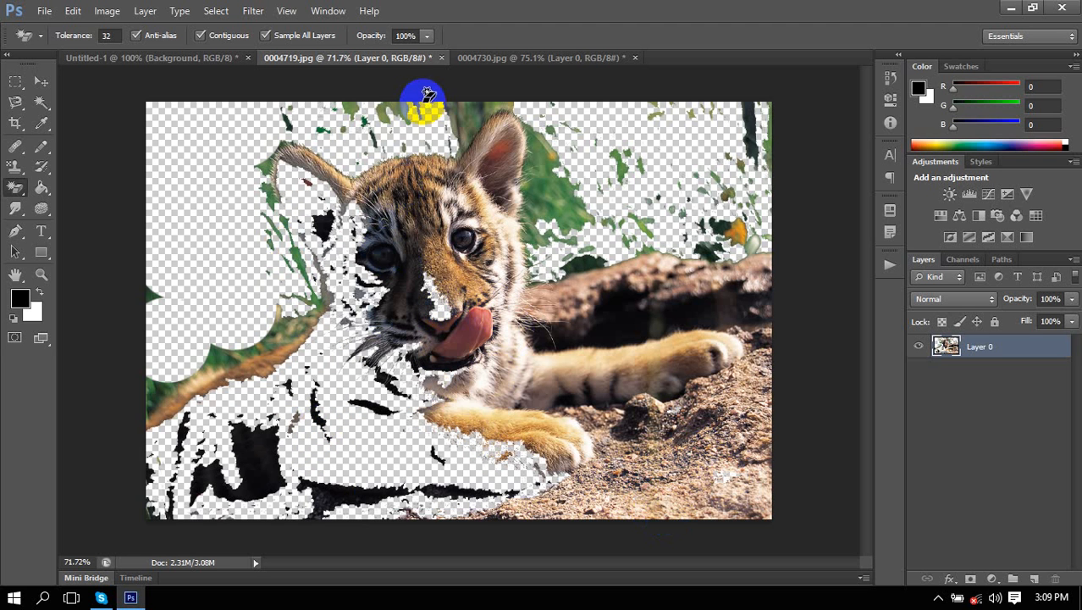
Undo the erasures, revert to the original History snapshot, and convert Background to Layer 0.
{"action": "key", "text": "ctrl+alt+z"}
{"action": "key", "text": "ctrl+alt+z"}
{"action": "key", "text": "ctrl+alt+z"}
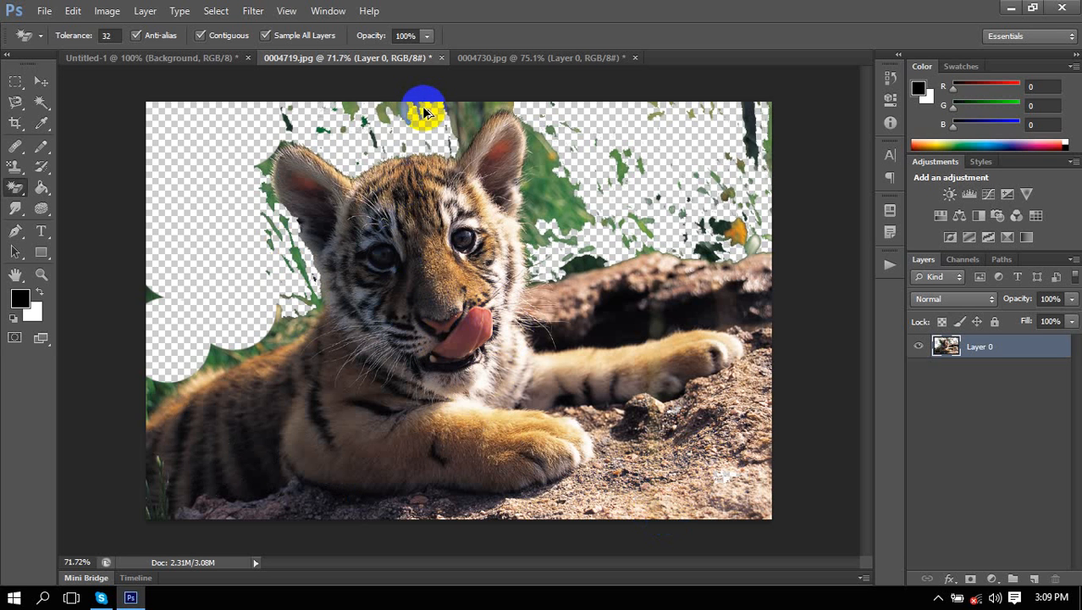
{"action": "key", "text": "ctrl+alt+z"}
{"action": "left_click", "coordinate": [890, 78]}
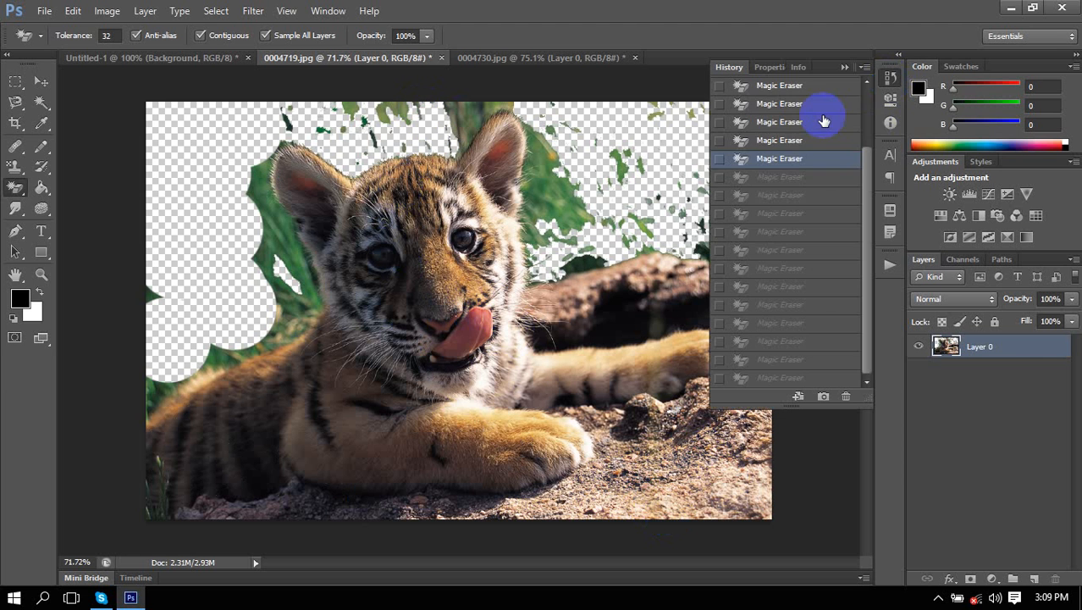
{"action": "left_click", "coordinate": [804, 86]}
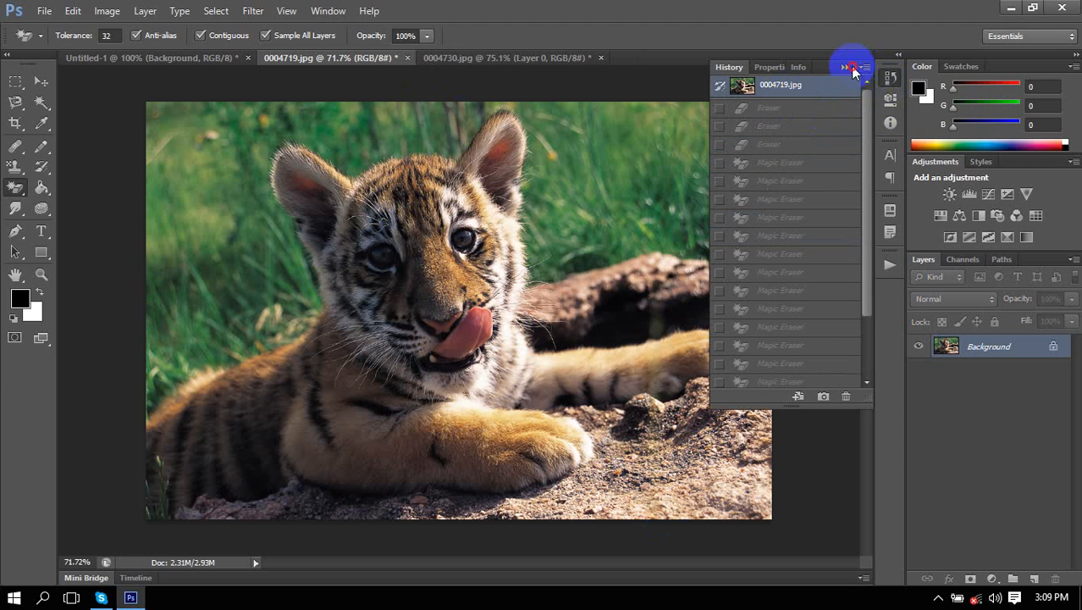
{"action": "left_click", "coordinate": [845, 65]}
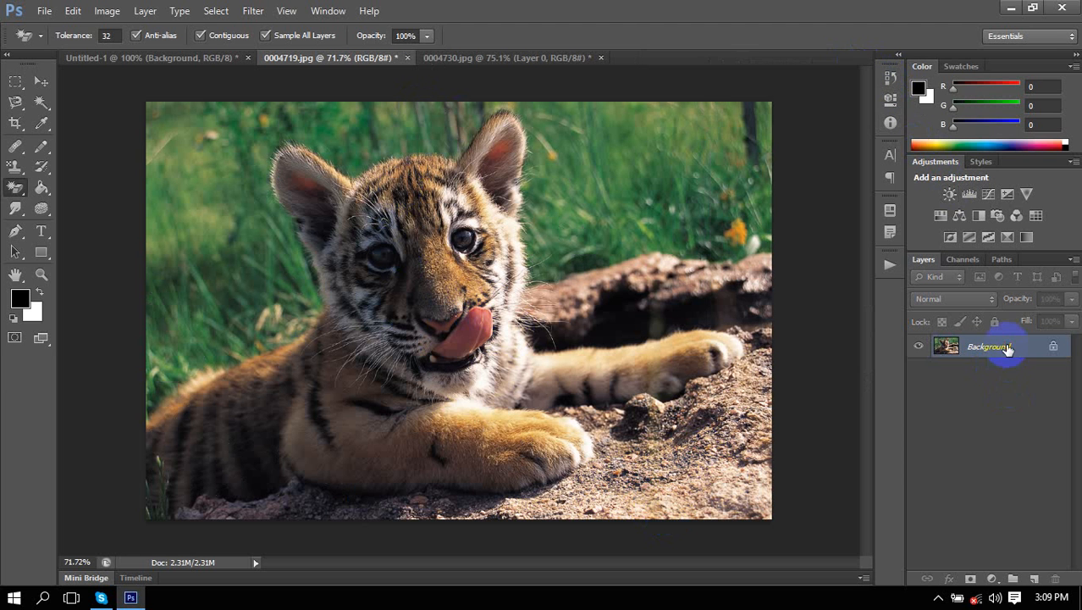
{"action": "double_click", "coordinate": [998, 346]}
{"action": "left_click", "coordinate": [693, 188]}
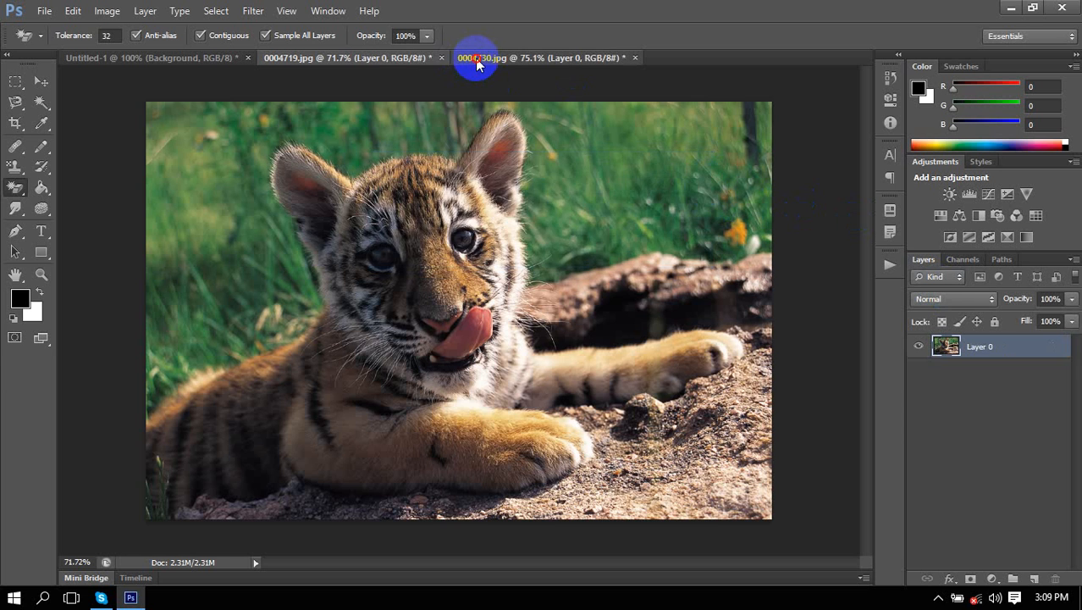
Back in the McDonald's image, sample the canvas red as the foreground colour.
{"action": "left_click", "coordinate": [475, 59]}
{"action": "right_click", "coordinate": [16, 187]}
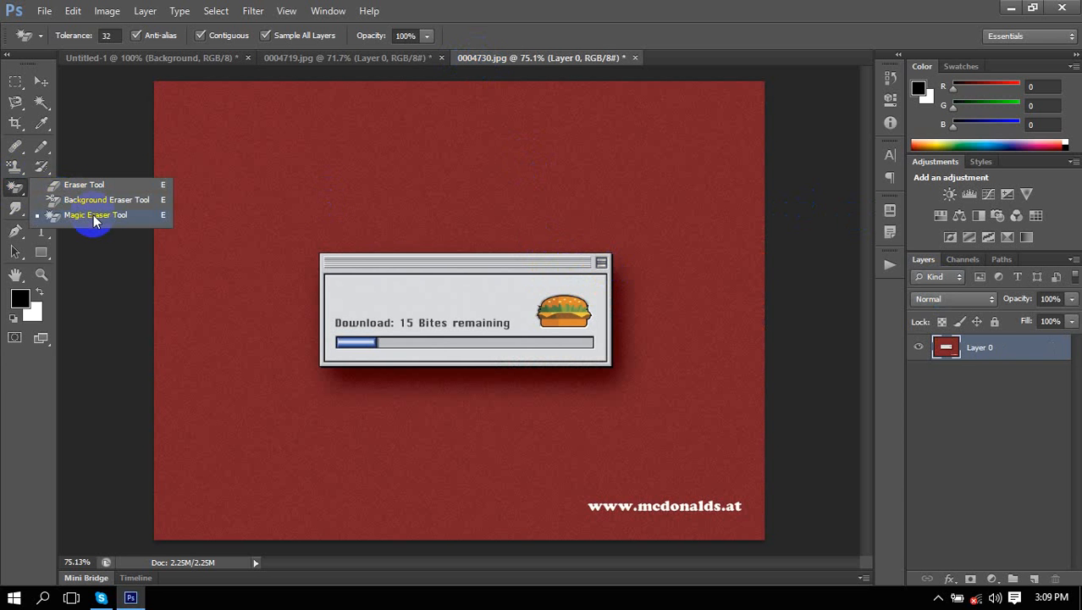
{"action": "left_click", "coordinate": [246, 186], "text": "alt"}
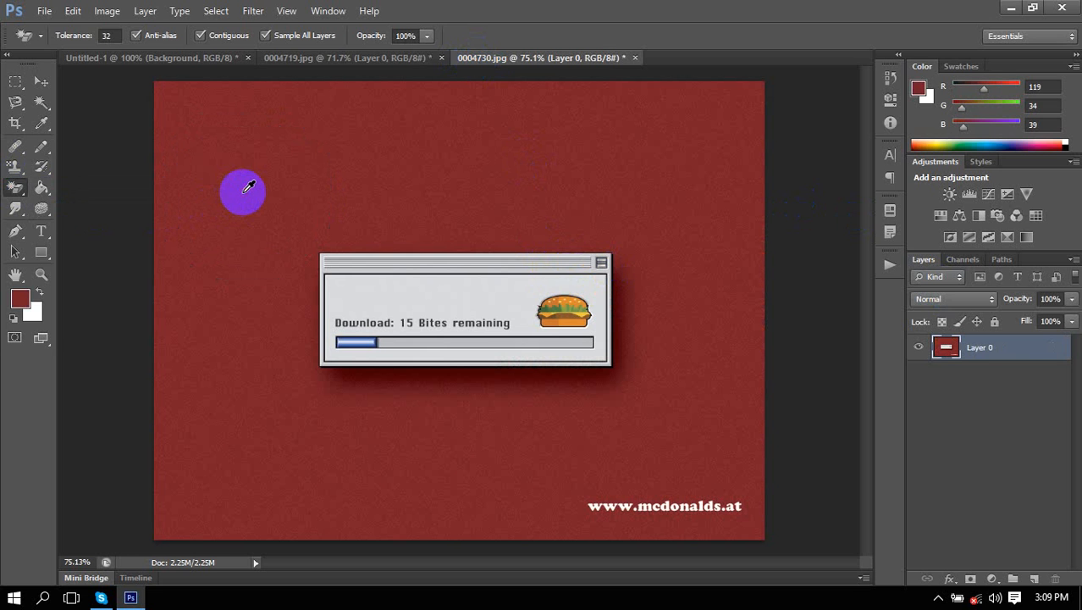
{"action": "left_click", "coordinate": [41, 292]}
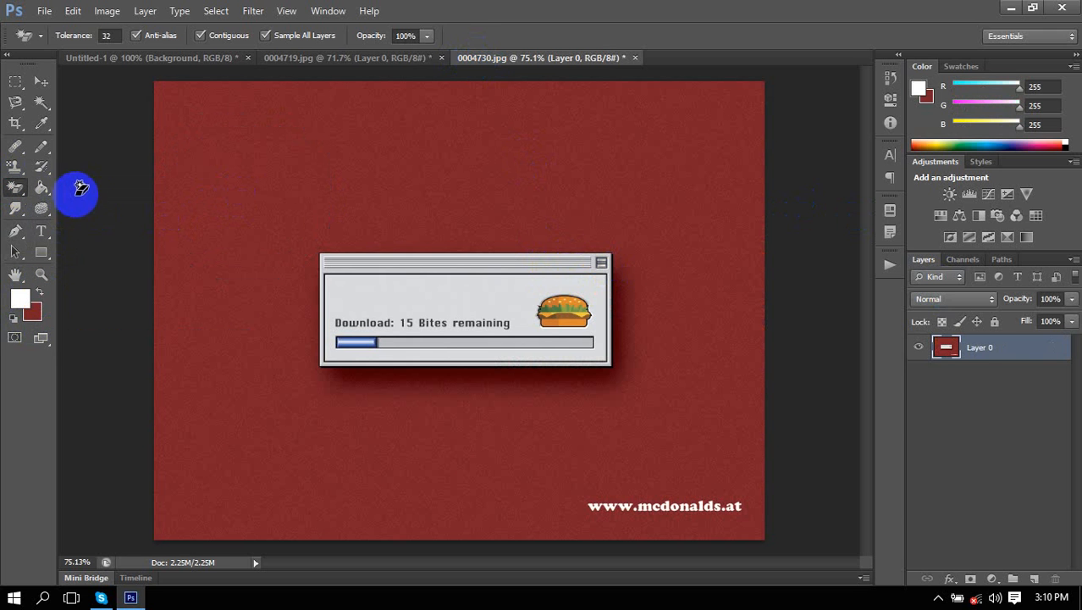
{"action": "left_click", "coordinate": [283, 149], "text": "alt"}
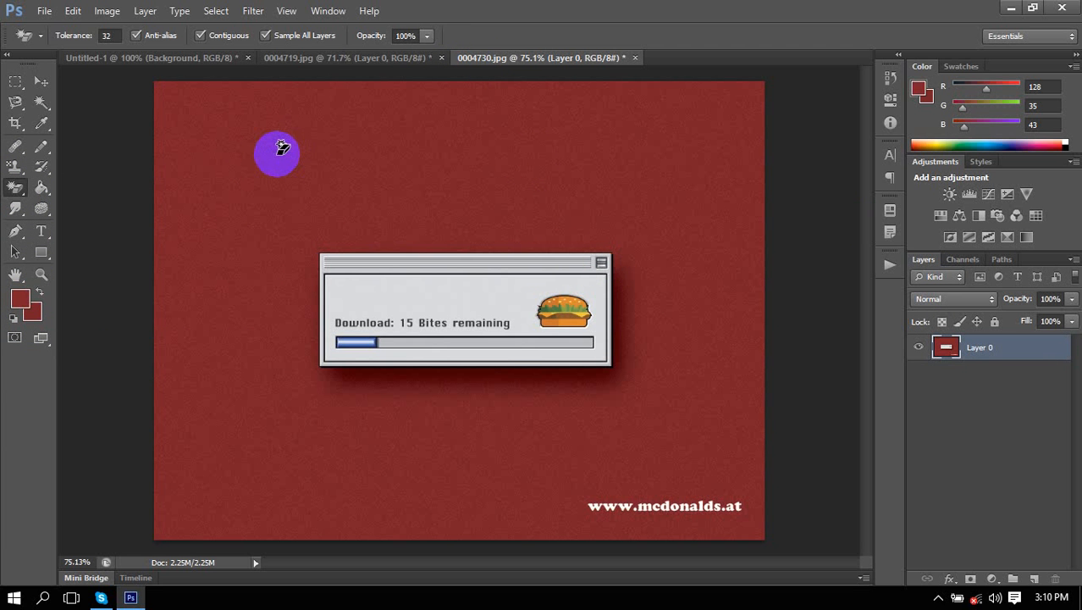
Magic-erase the red background and dark shadow, then add an empty Layer 1.
{"action": "left_click", "coordinate": [281, 151]}
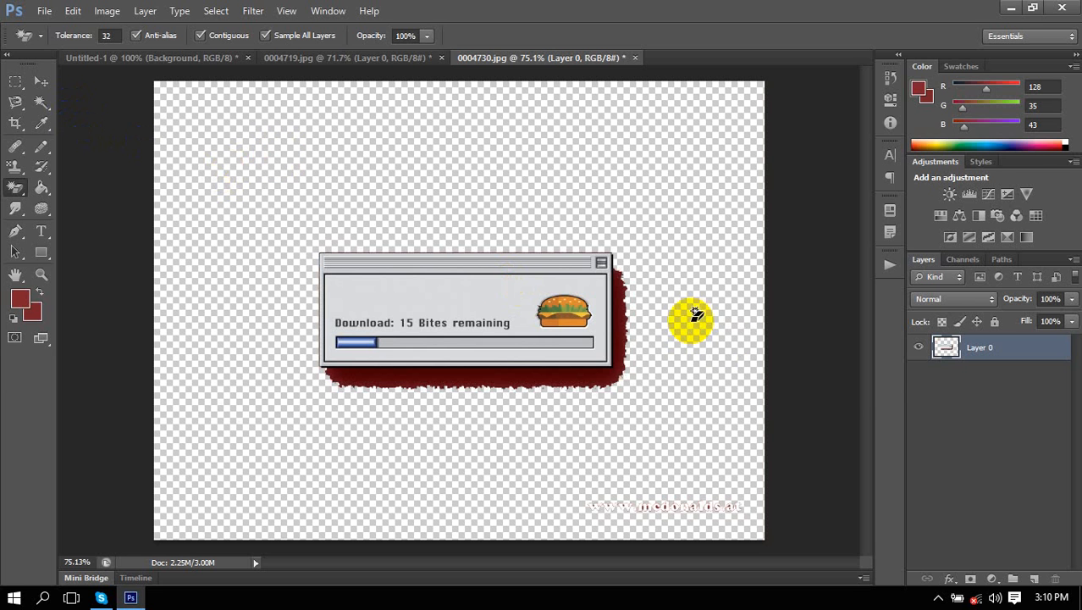
{"action": "left_click", "coordinate": [890, 80]}
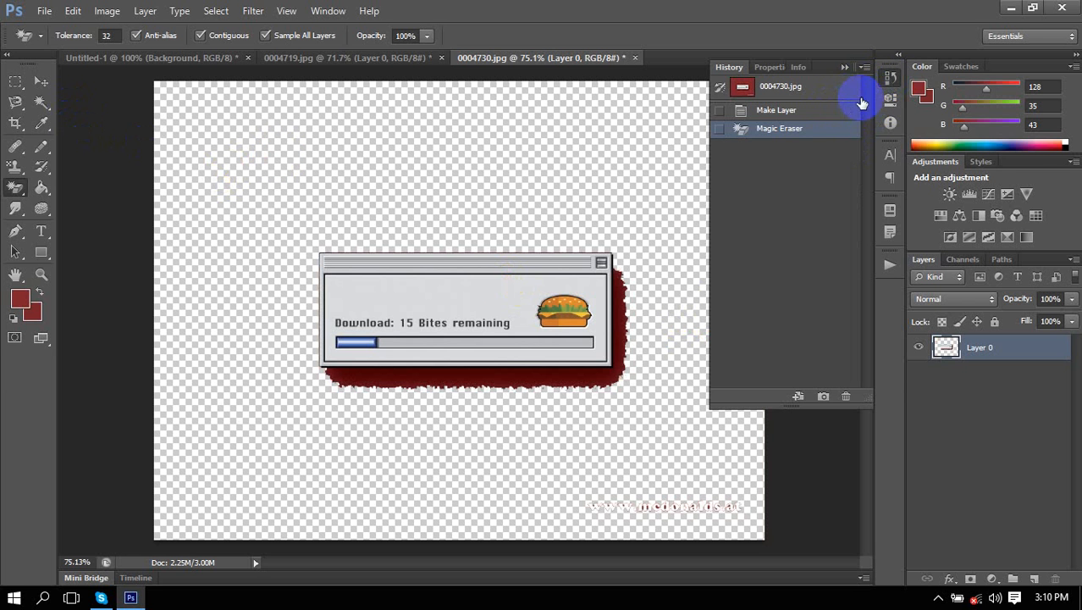
{"action": "left_click", "coordinate": [846, 67]}
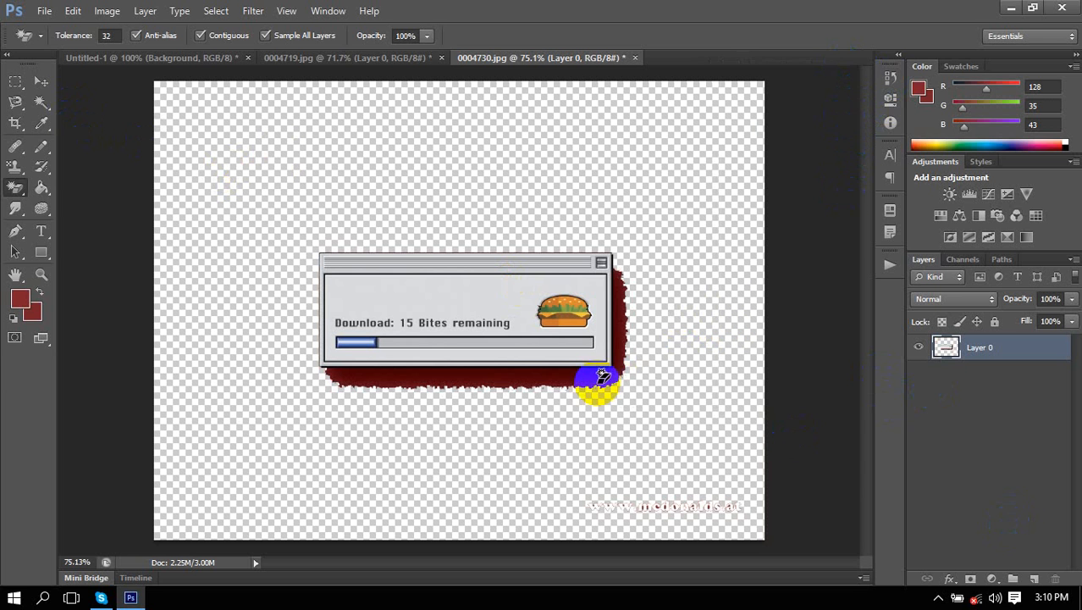
{"action": "left_click", "coordinate": [575, 380]}
{"action": "left_click", "coordinate": [1035, 579]}
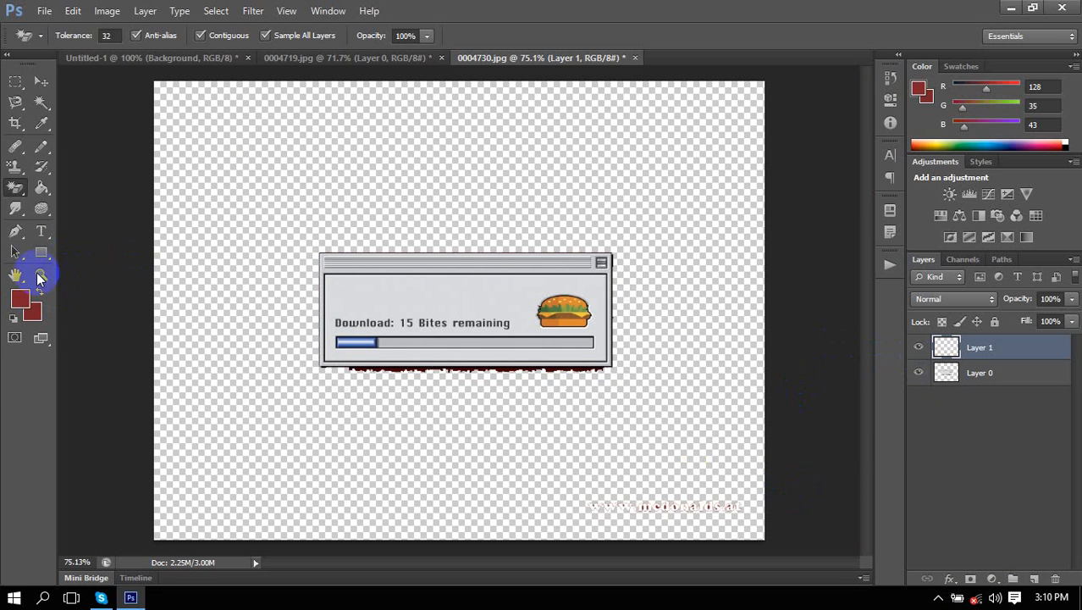
Choose a light pink foreground colour and fill Layer 1 with it using the Paint Bucket.
{"action": "left_click", "coordinate": [19, 296]}
{"action": "left_click", "coordinate": [479, 237]}
{"action": "left_click_drag", "start_coordinate": [479, 236], "coordinate": [588, 190]}
{"action": "left_click", "coordinate": [924, 219]}
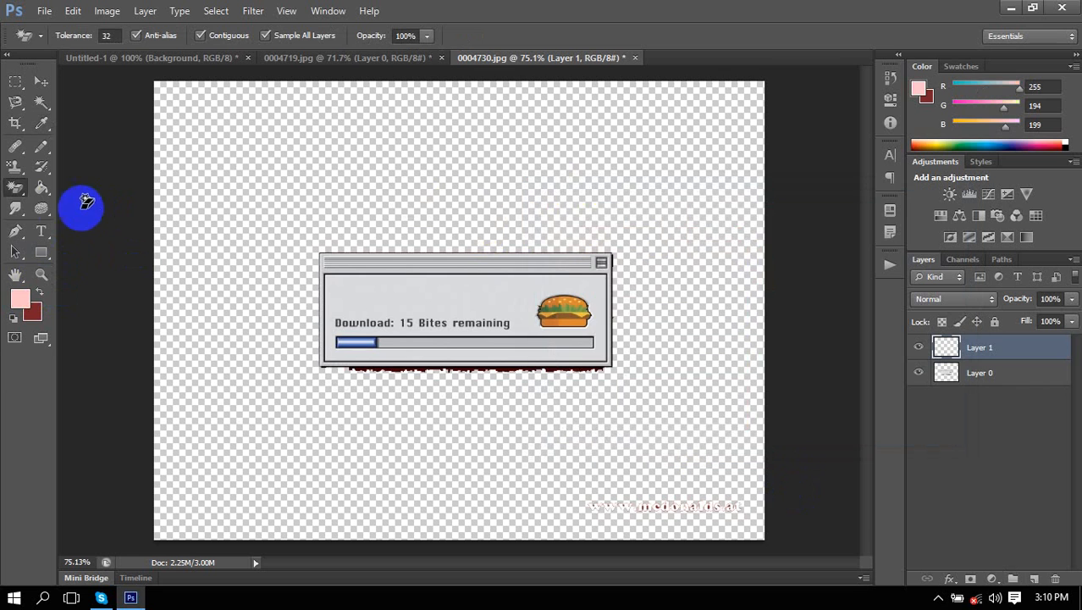
{"action": "left_click", "coordinate": [41, 187]}
{"action": "left_click", "coordinate": [295, 219]}
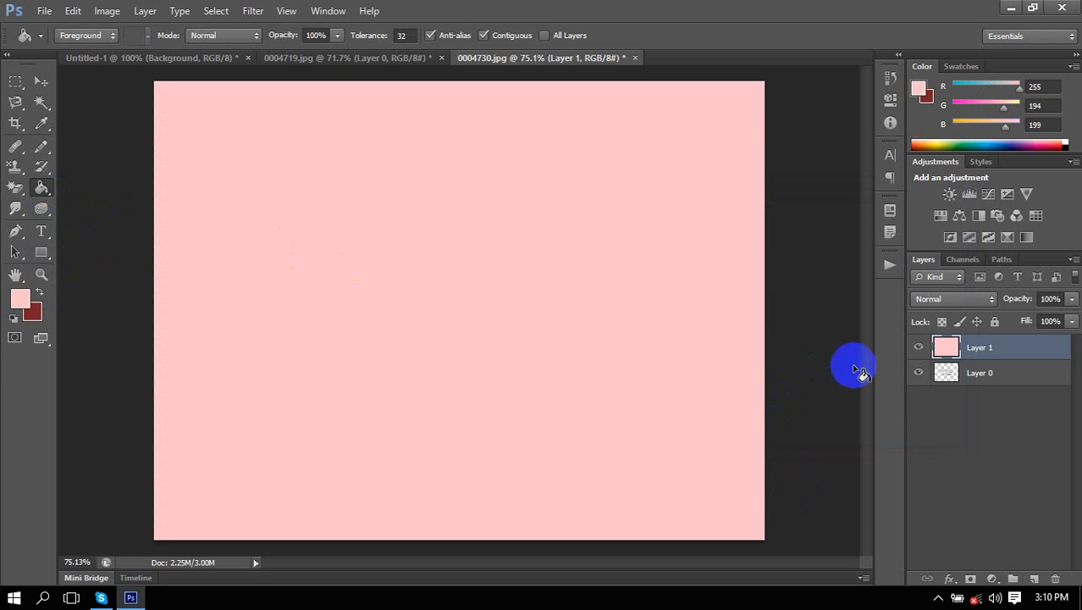
Move Layer 1 below Layer 0, then step back to the original red background.
{"action": "left_click_drag", "start_coordinate": [979, 347], "coordinate": [965, 386]}
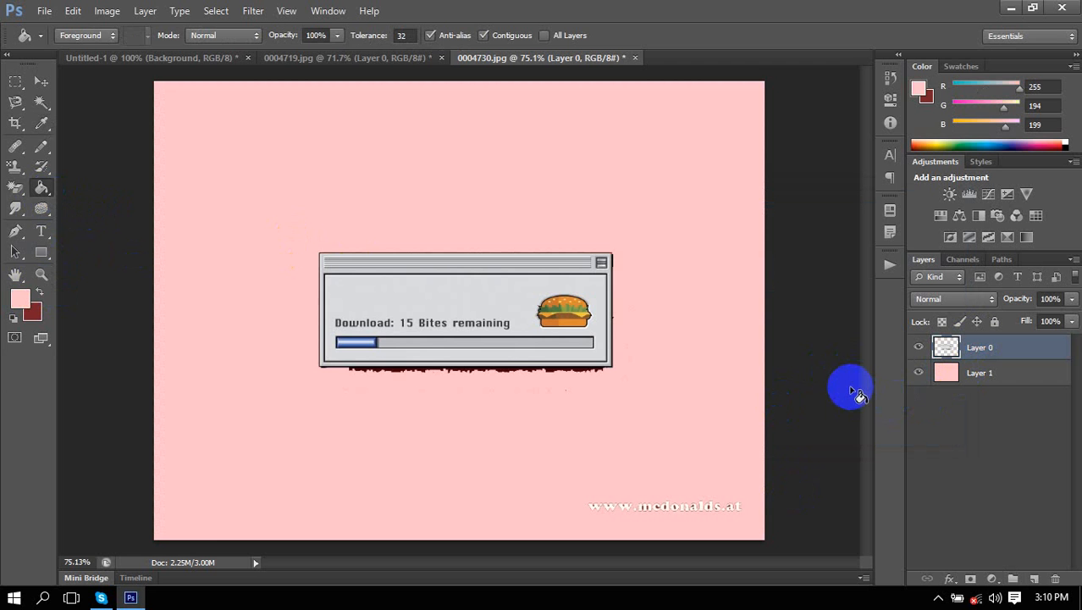
{"action": "key", "text": "ctrl+z"}
{"action": "key", "text": "ctrl+alt+z"}
{"action": "key", "text": "ctrl+alt+z"}
{"action": "key", "text": "ctrl+alt+z"}
{"action": "key", "text": "ctrl+alt+z"}
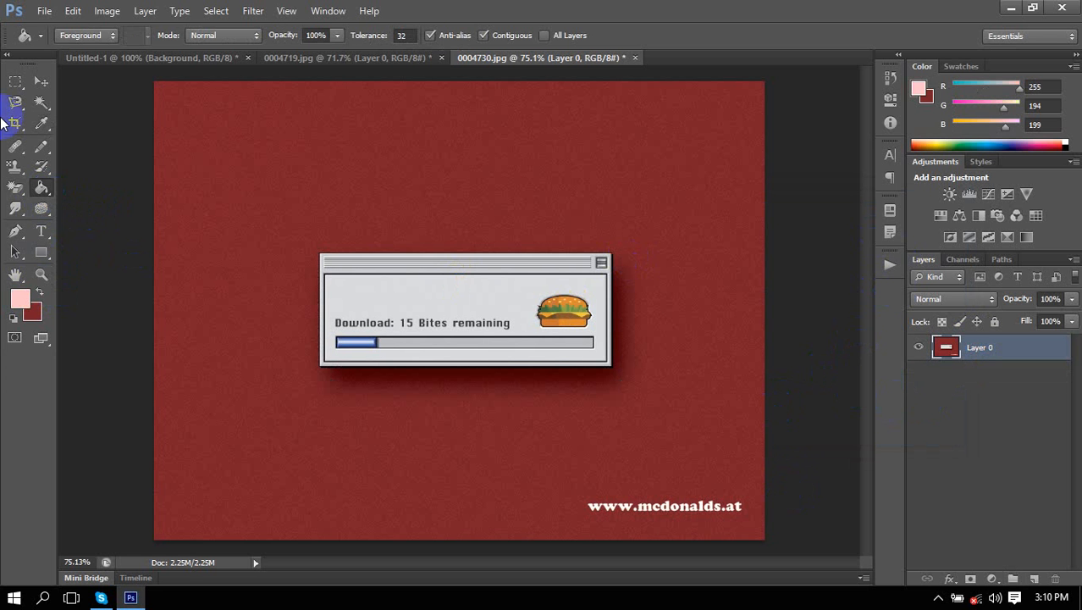
{"action": "left_click", "coordinate": [19, 192]}
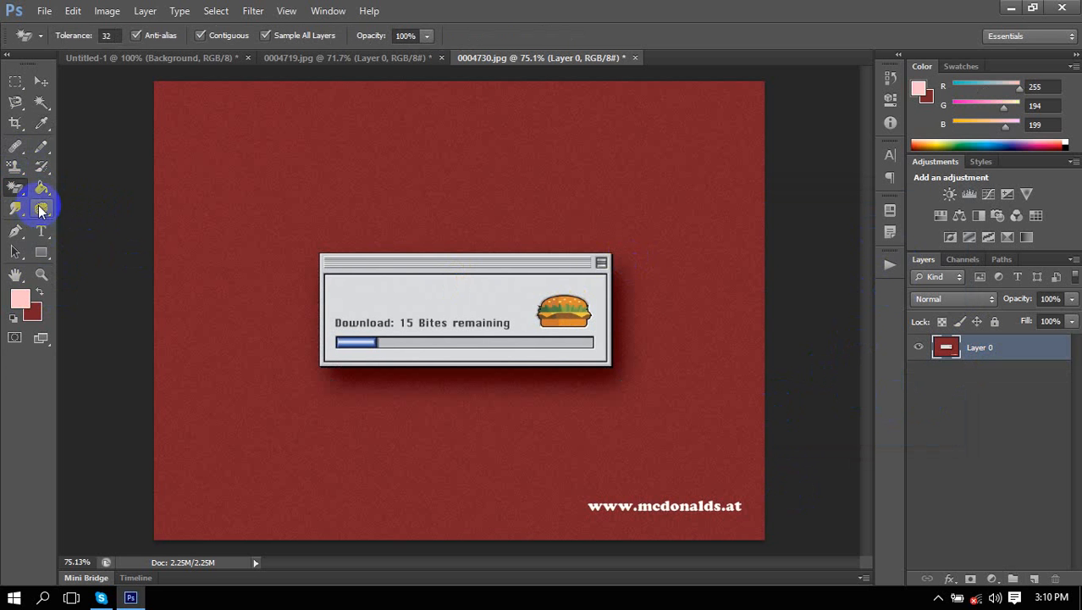
Select the Clone Stamp Tool and enlarge its brush slightly.
{"action": "left_click", "coordinate": [17, 168]}
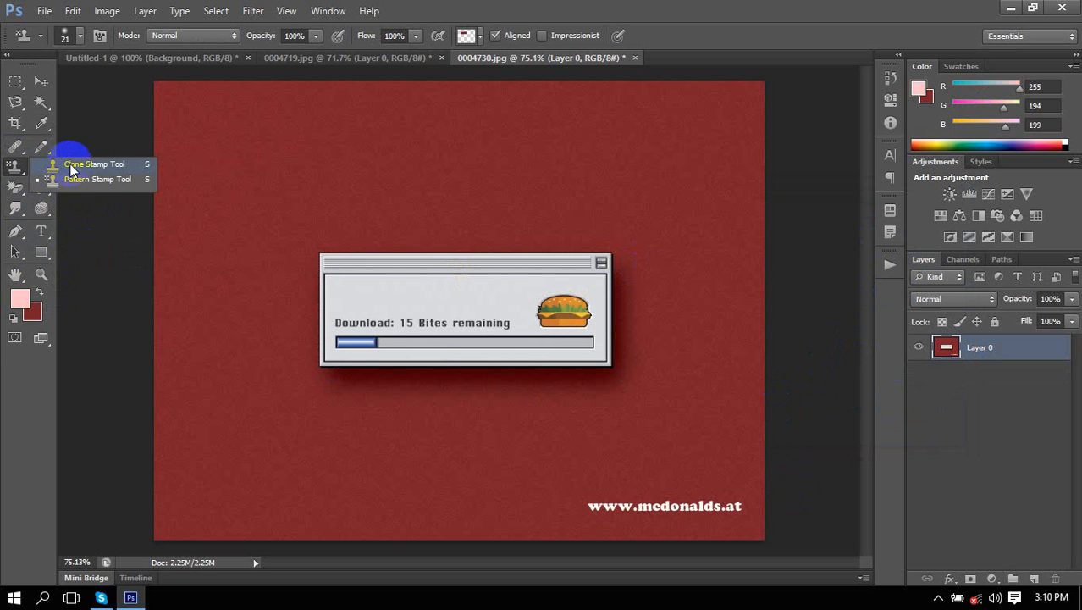
{"action": "left_click", "coordinate": [117, 165]}
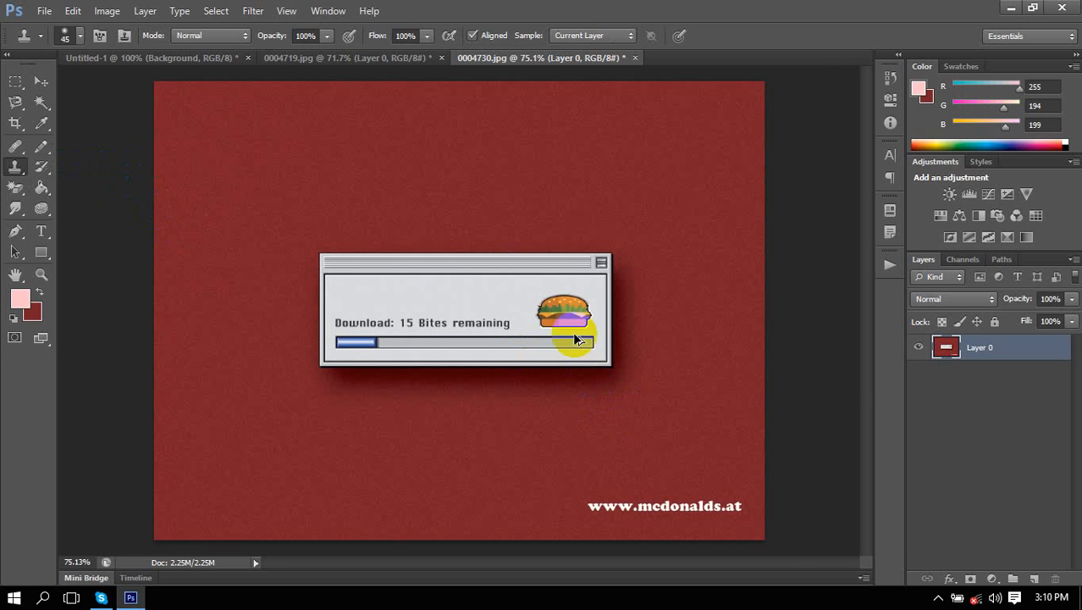
{"action": "scroll", "coordinate": [569, 325], "scroll_direction": "up", "scroll_amount": 1}
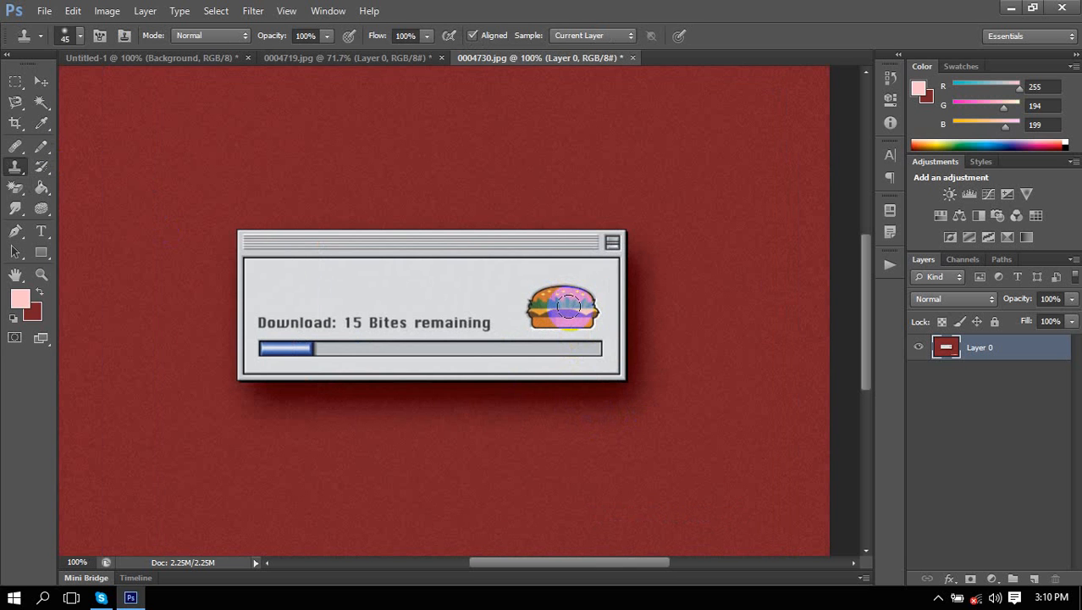
{"action": "key", "text": "bracketright"}
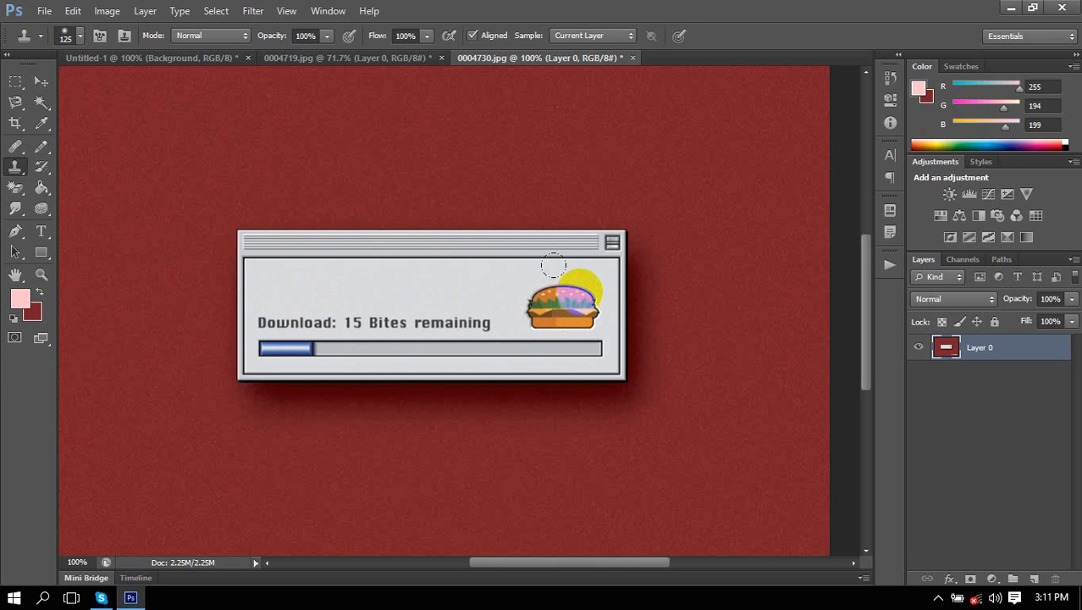
{"action": "left_click", "coordinate": [19, 102]}
{"action": "left_click", "coordinate": [20, 106]}
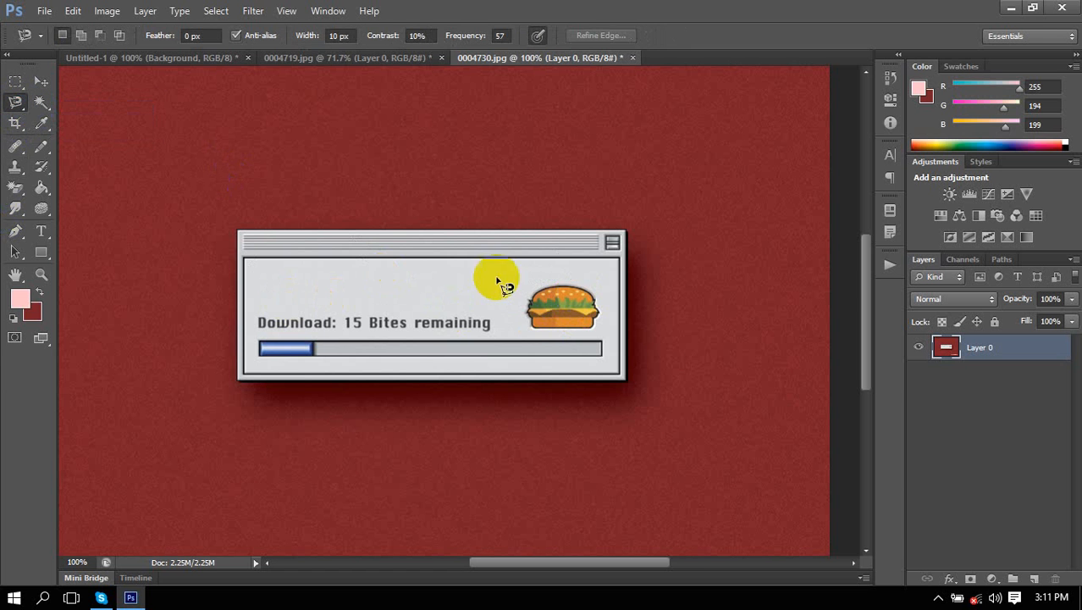
{"action": "left_click_drag", "start_coordinate": [18, 171], "coordinate": [85, 171]}
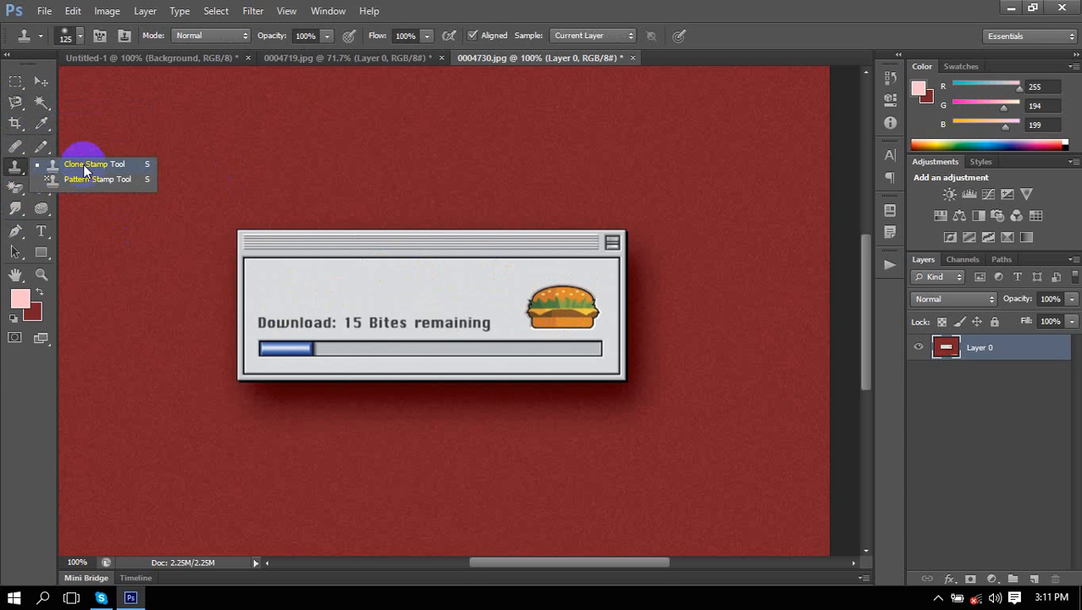
{"action": "left_click", "coordinate": [84, 171]}
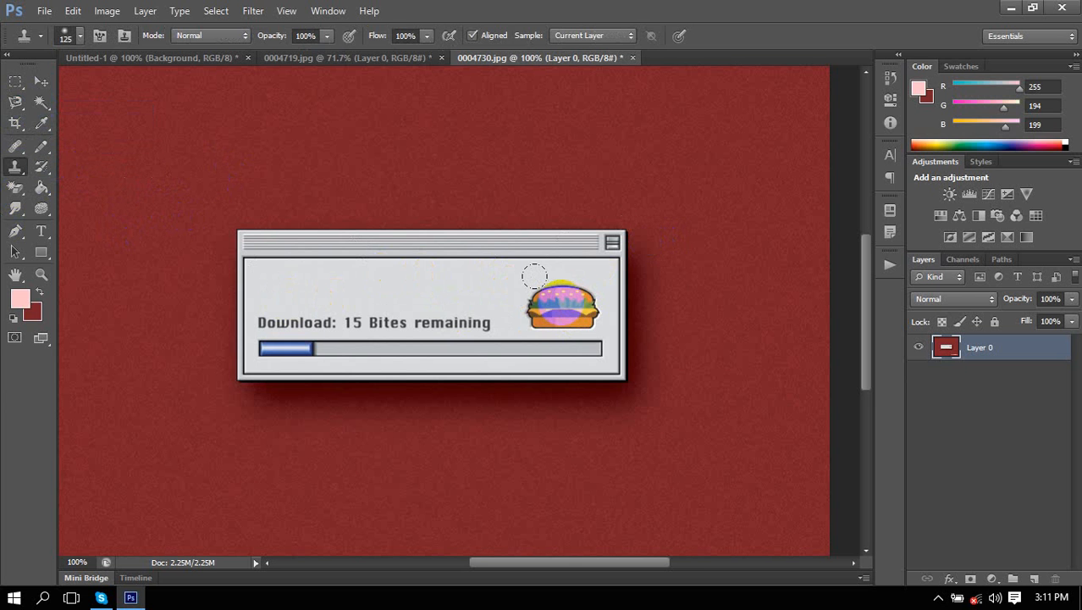
Alt-sample the burger and paint a cloned copy at the dialog's left side.
{"action": "key", "text": "alt"}
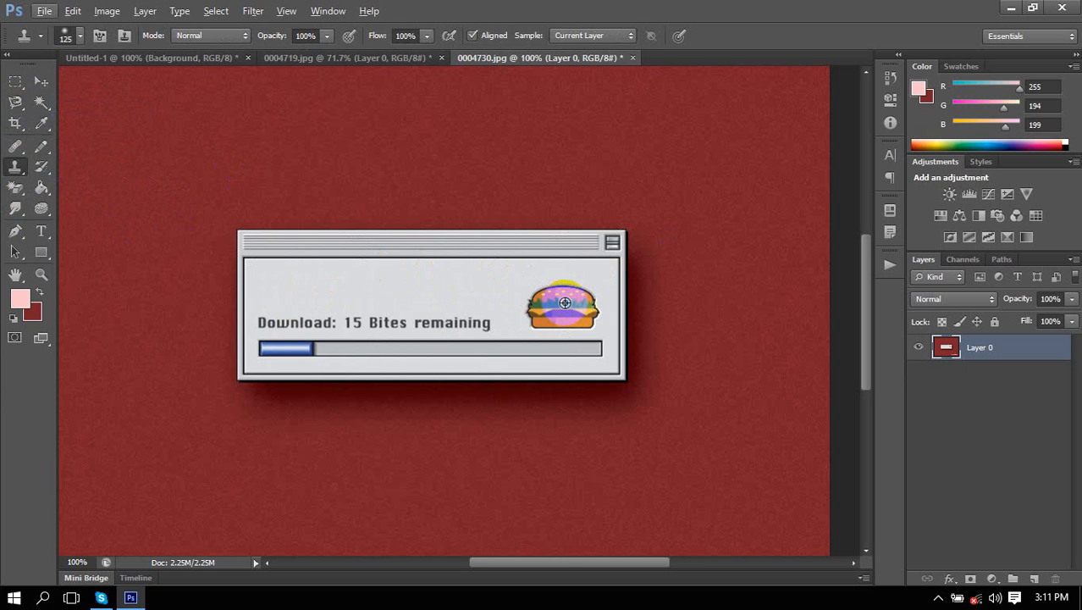
{"action": "key", "text": "alt"}
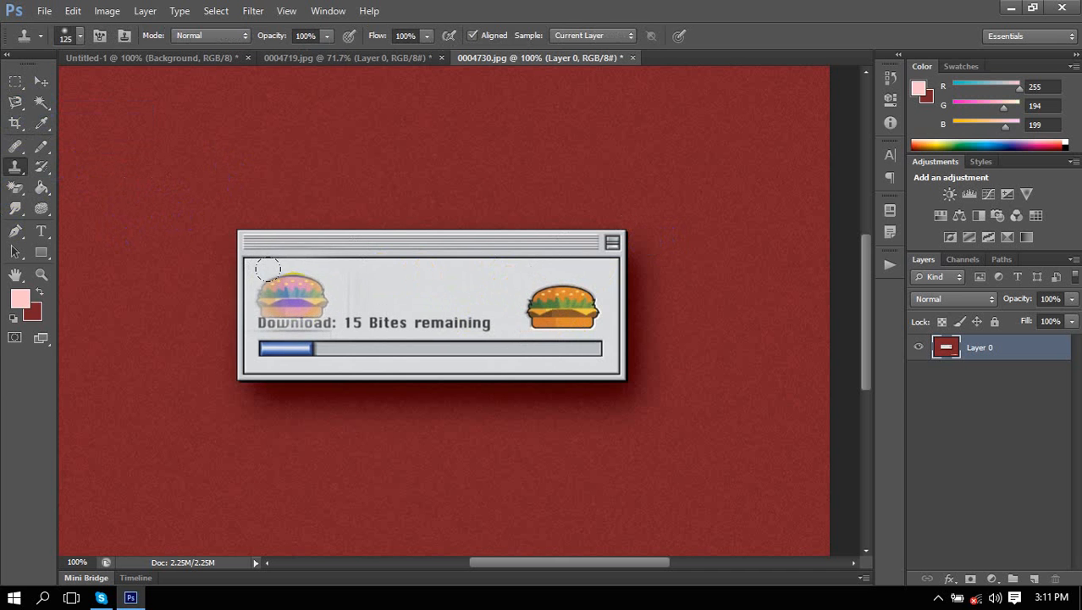
{"action": "left_click", "coordinate": [292, 294]}
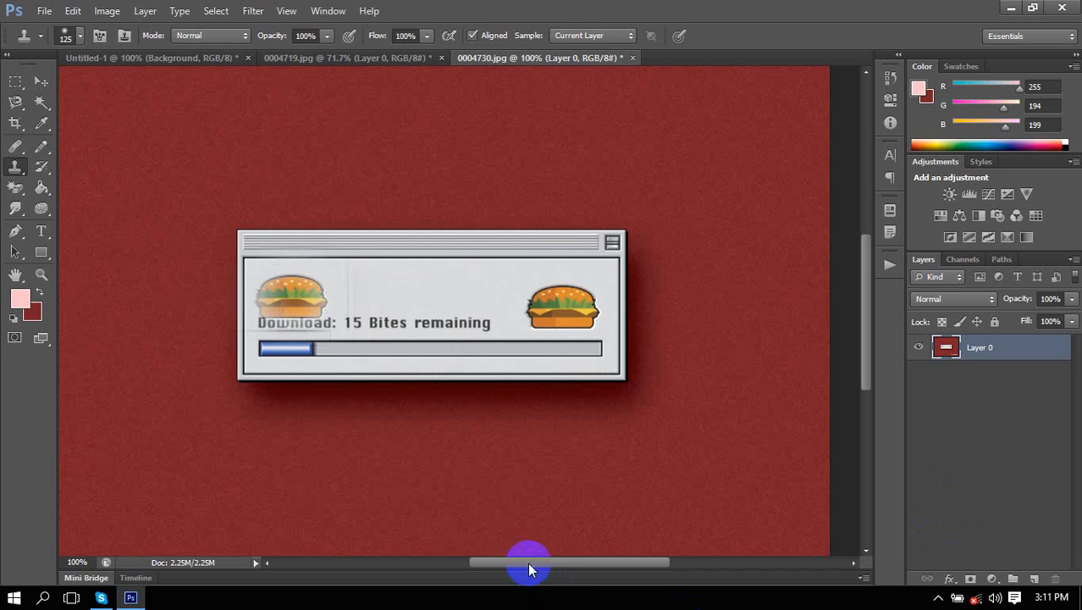
{"action": "left_click", "coordinate": [329, 352]}
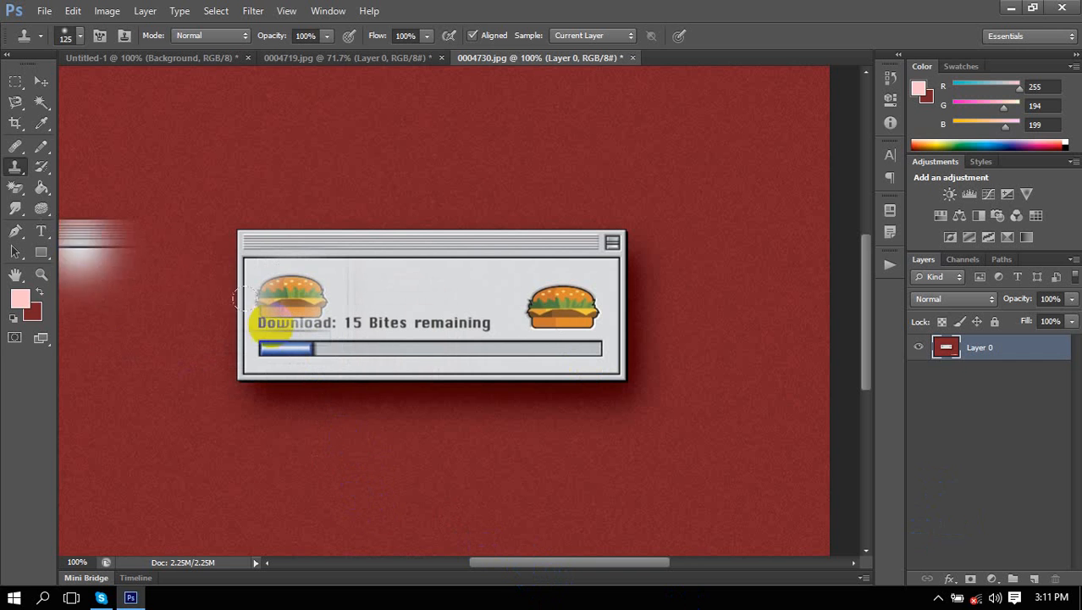
{"action": "right_click", "coordinate": [16, 167]}
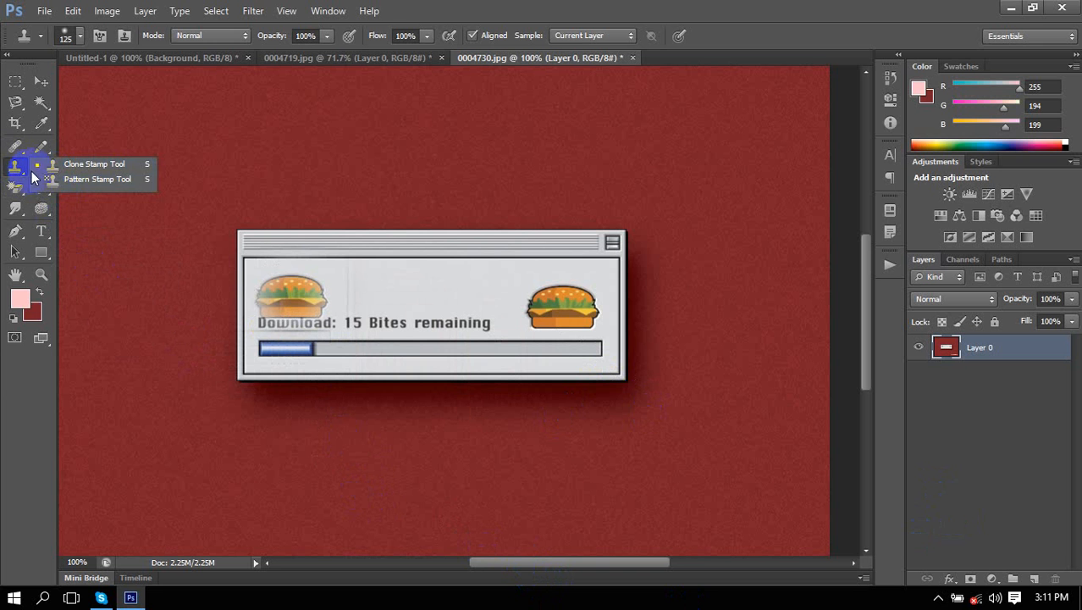
{"action": "left_click", "coordinate": [48, 166]}
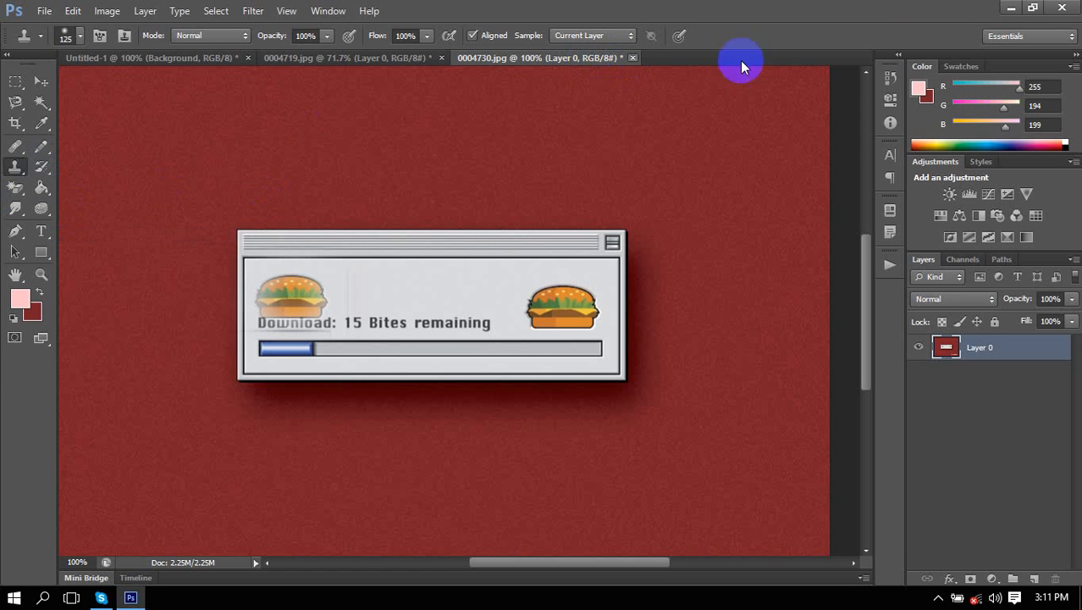
{"action": "left_click", "coordinate": [41, 80]}
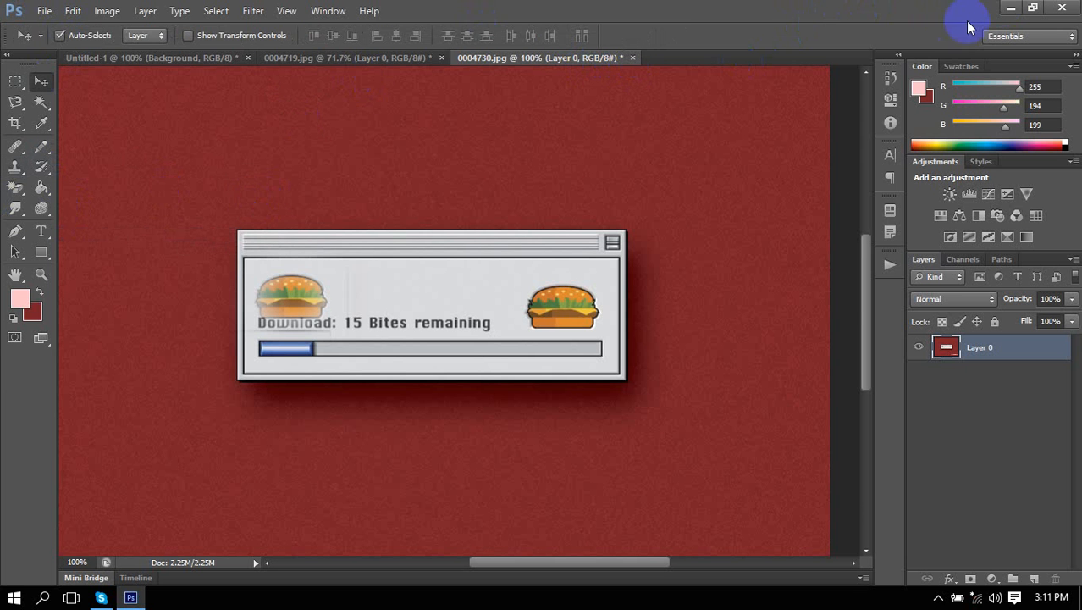
Minimize Photoshop, refresh the desktop, and connect to the Nemo Wi-Fi network.
{"action": "left_click", "coordinate": [1012, 9]}
{"action": "right_click", "coordinate": [832, 73]}
{"action": "left_click", "coordinate": [889, 123]}
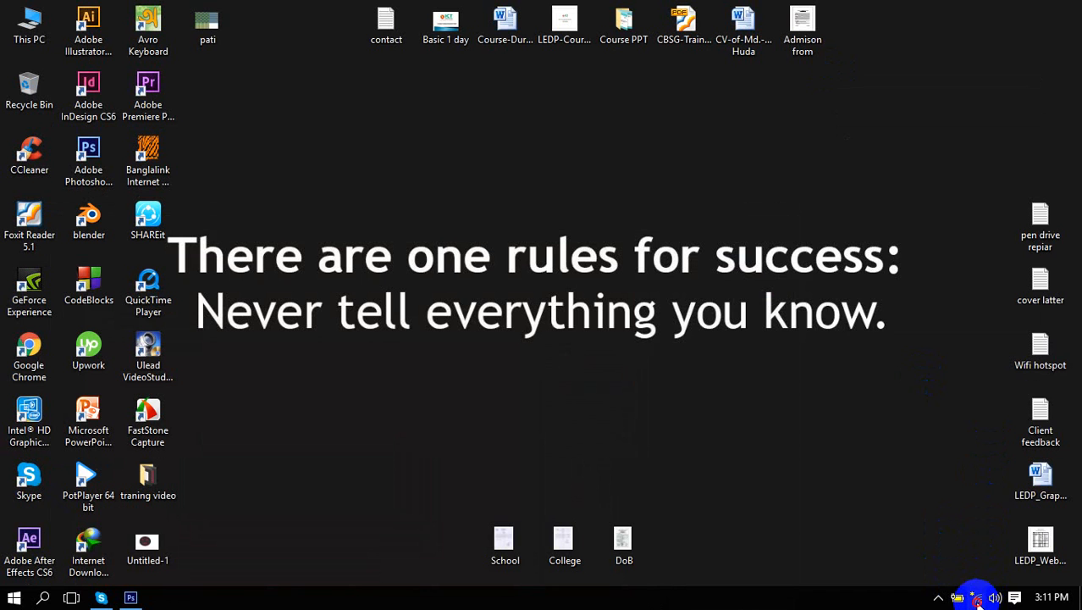
{"action": "left_click", "coordinate": [978, 598]}
{"action": "left_click", "coordinate": [899, 204]}
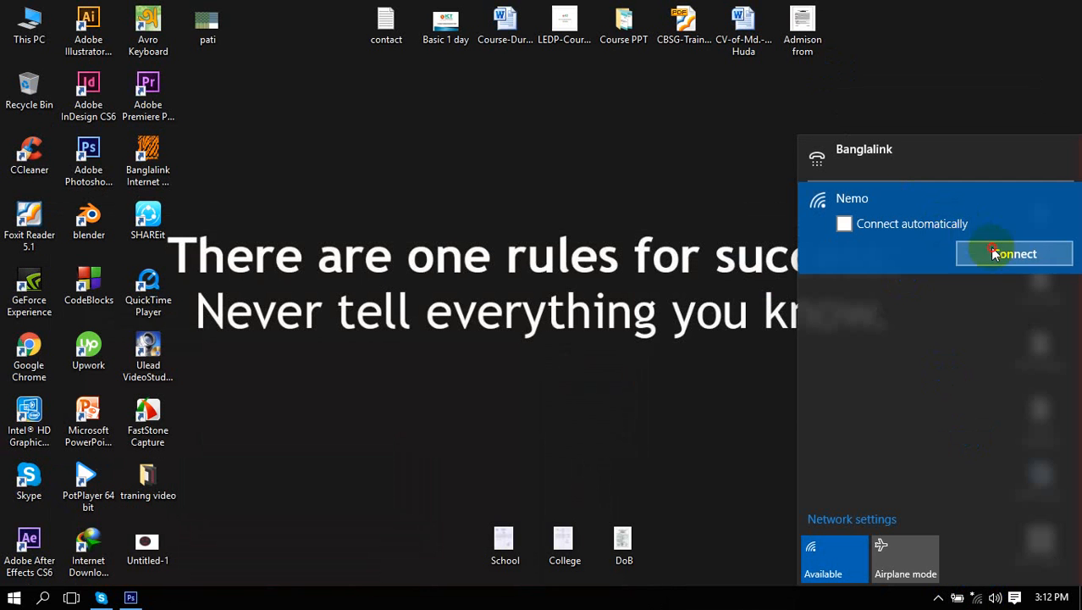
{"action": "left_click", "coordinate": [997, 254]}
Refresh the desktop a few more times and launch Google Chrome.
{"action": "right_click", "coordinate": [648, 177]}
{"action": "left_click", "coordinate": [716, 218]}
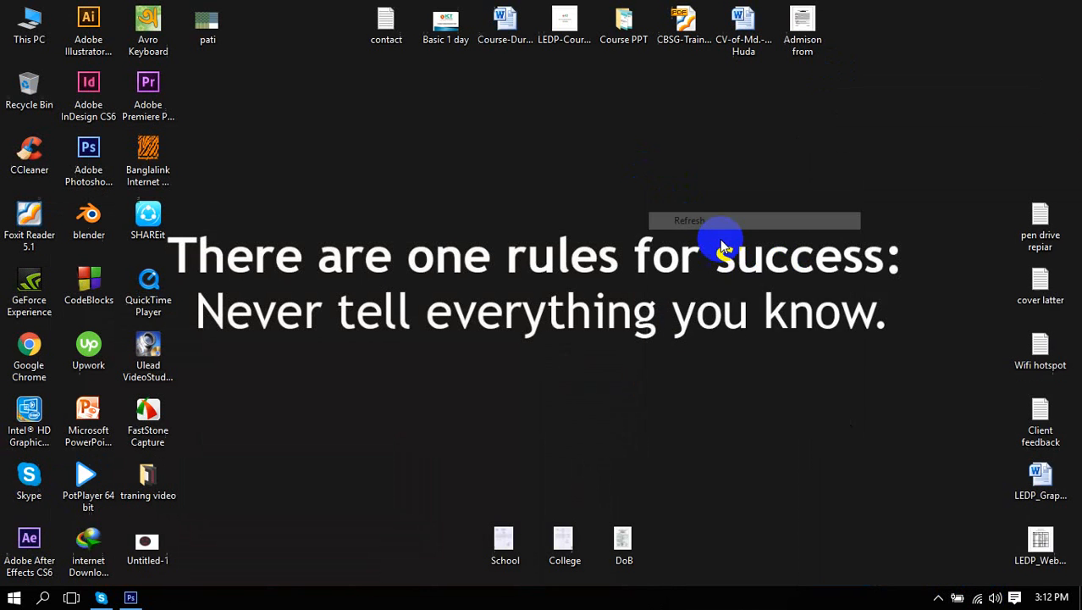
{"action": "right_click", "coordinate": [668, 191]}
{"action": "left_click", "coordinate": [724, 234]}
{"action": "right_click", "coordinate": [722, 236]}
{"action": "left_click", "coordinate": [846, 283]}
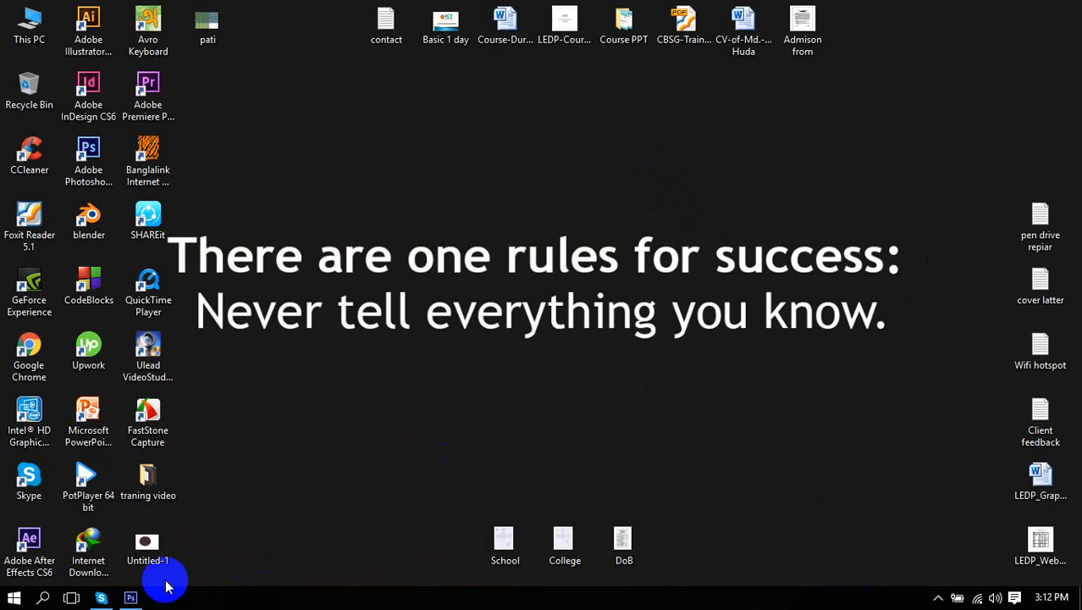
{"action": "double_click", "coordinate": [28, 359]}
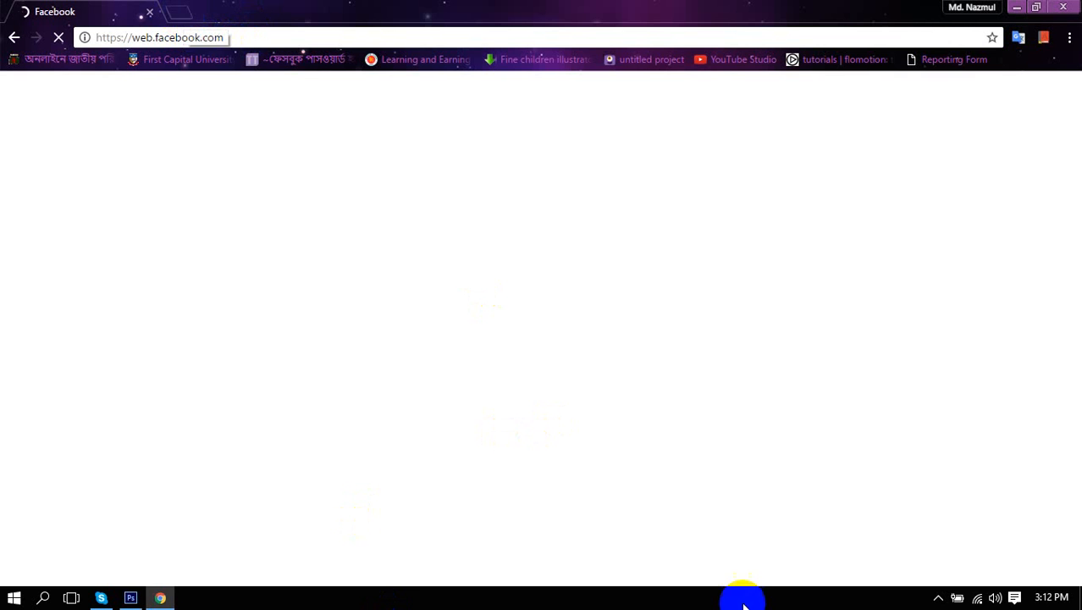
Scroll through the 'photo retouch photoshop' before-and-after thumbnails in Google Images.
{"action": "left_click", "coordinate": [938, 597]}
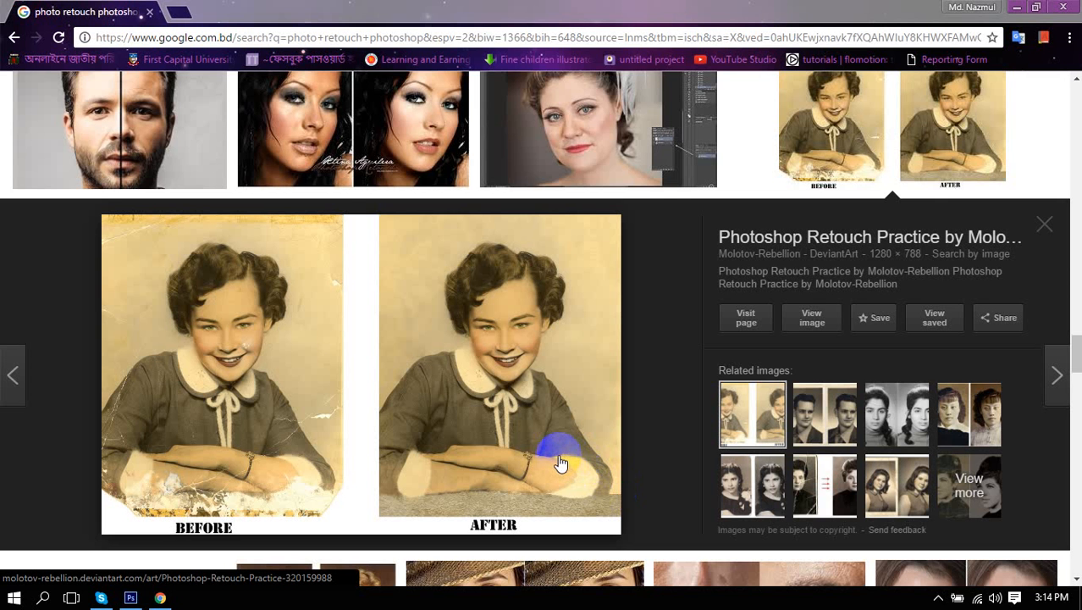
{"action": "scroll", "coordinate": [525, 462], "scroll_direction": "down", "scroll_amount": 5}
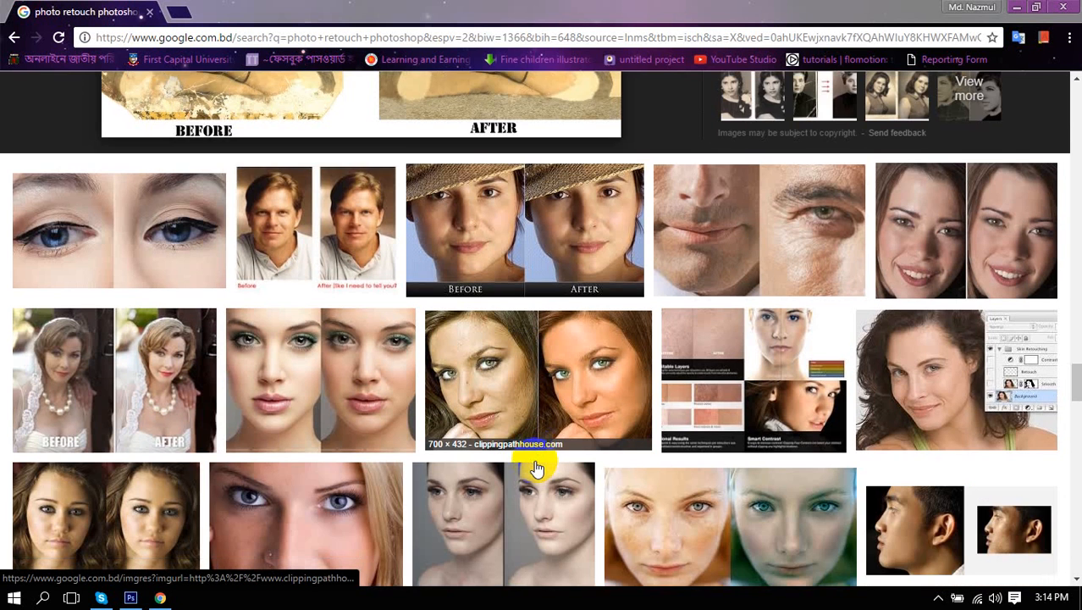
{"action": "scroll", "coordinate": [535, 467], "scroll_direction": "down", "scroll_amount": 3}
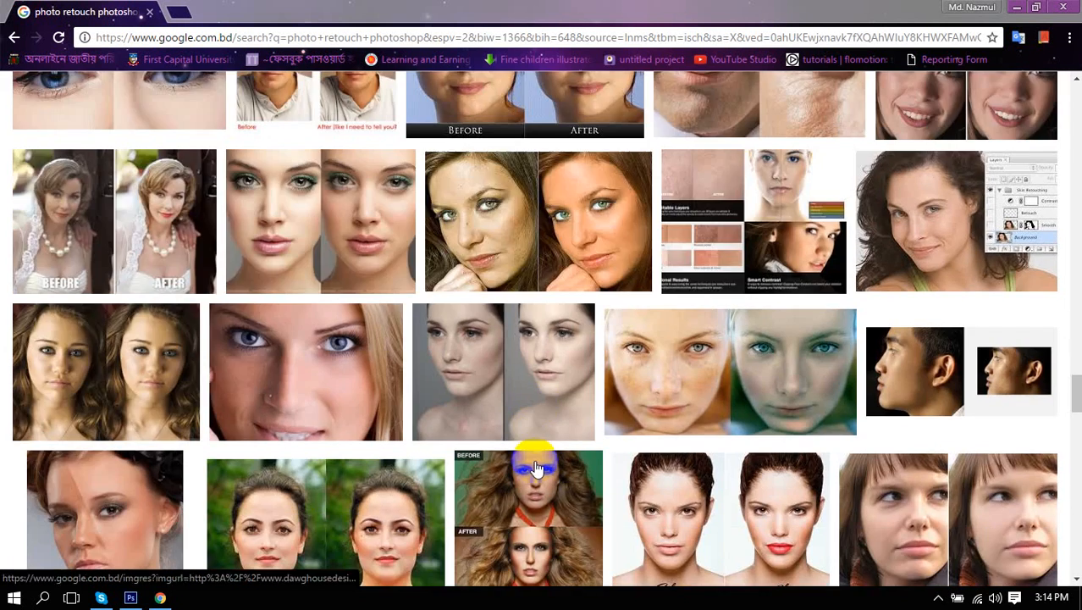
{"action": "scroll", "coordinate": [535, 467], "scroll_direction": "down", "scroll_amount": 6}
{"action": "scroll", "coordinate": [535, 468], "scroll_direction": "down", "scroll_amount": 5}
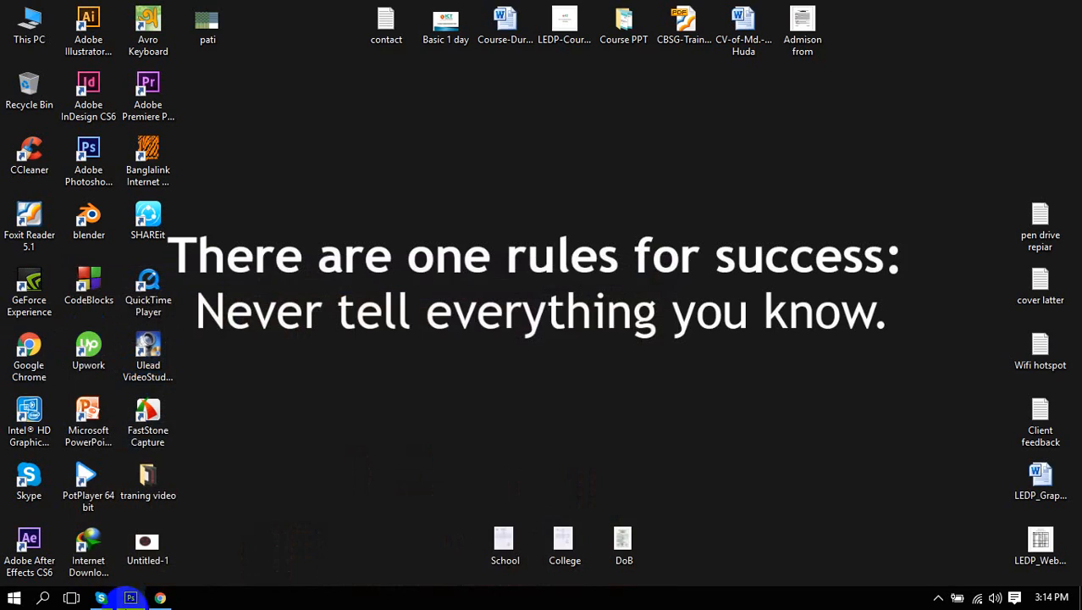
Return to 0004730.jpg in Photoshop and switch from Clone Stamp to the Pattern Stamp Tool.
{"action": "left_click", "coordinate": [131, 597]}
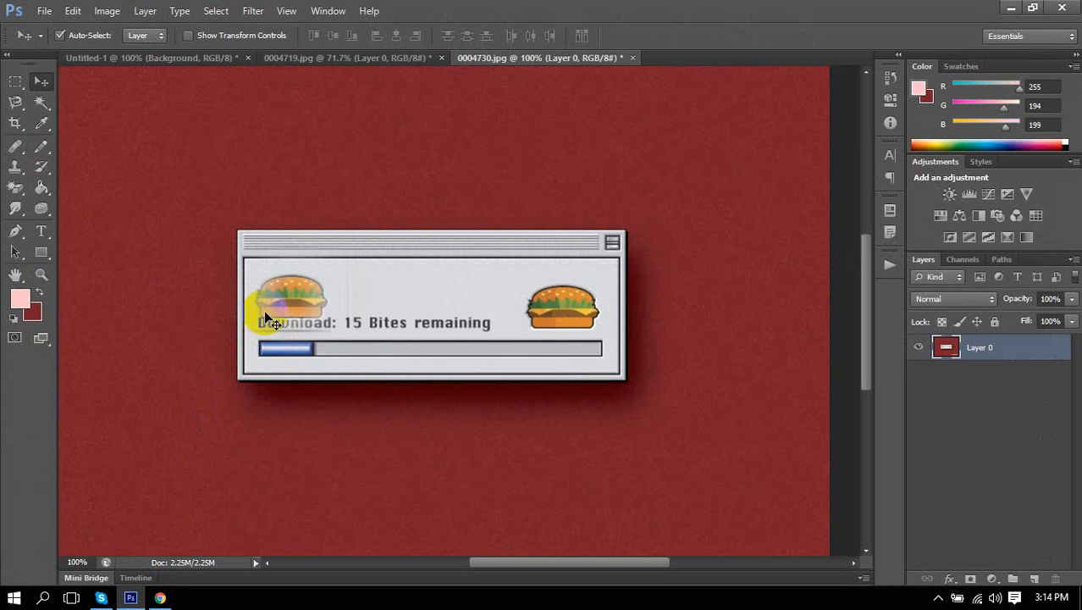
{"action": "left_click_drag", "start_coordinate": [331, 310], "coordinate": [324, 314]}
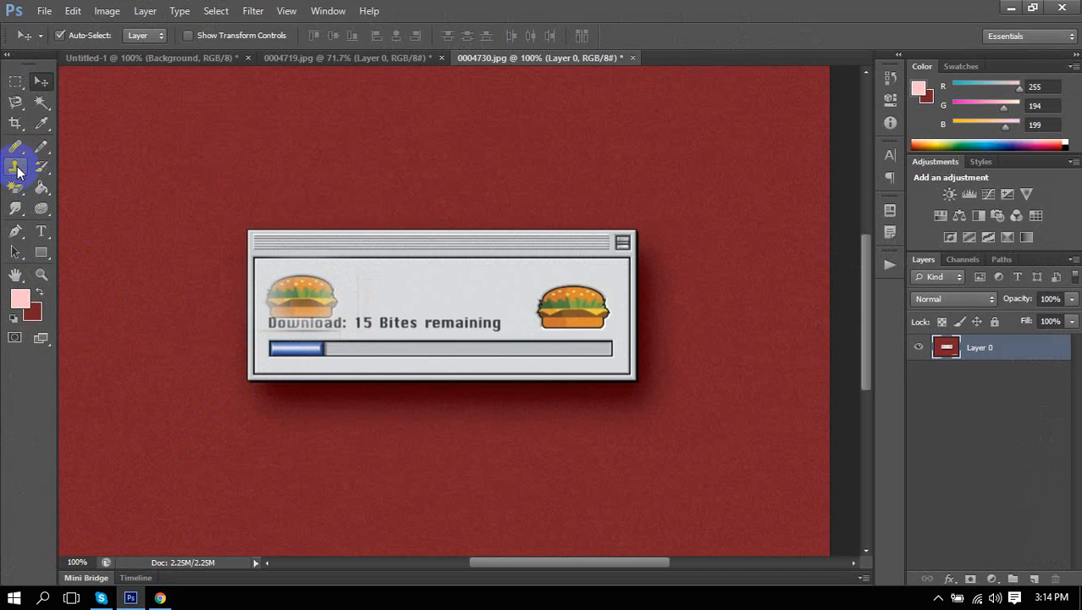
{"action": "left_click_drag", "start_coordinate": [17, 169], "coordinate": [107, 183]}
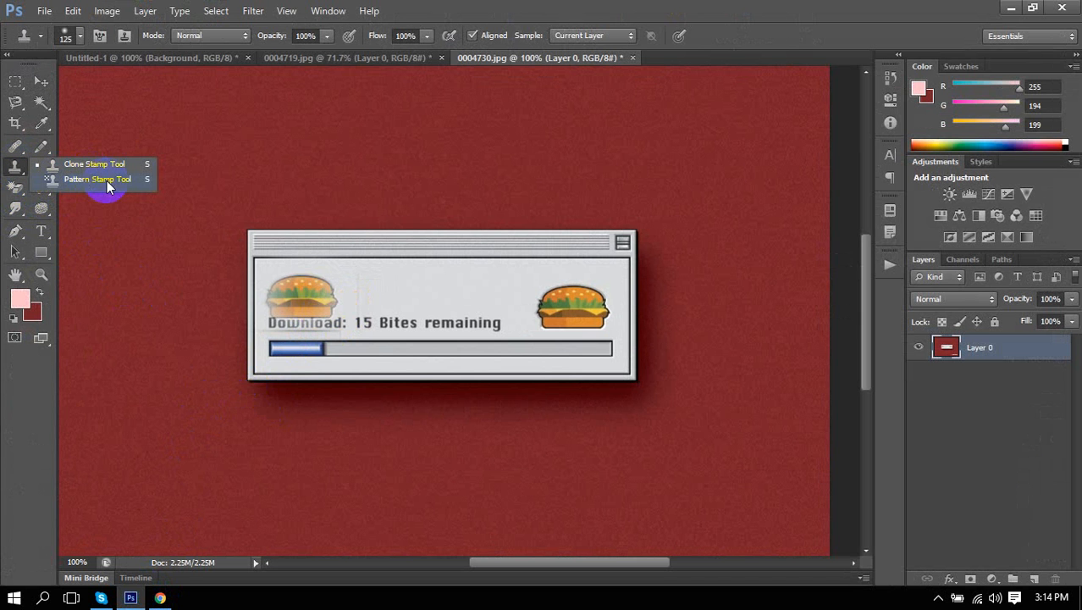
{"action": "left_click", "coordinate": [17, 166]}
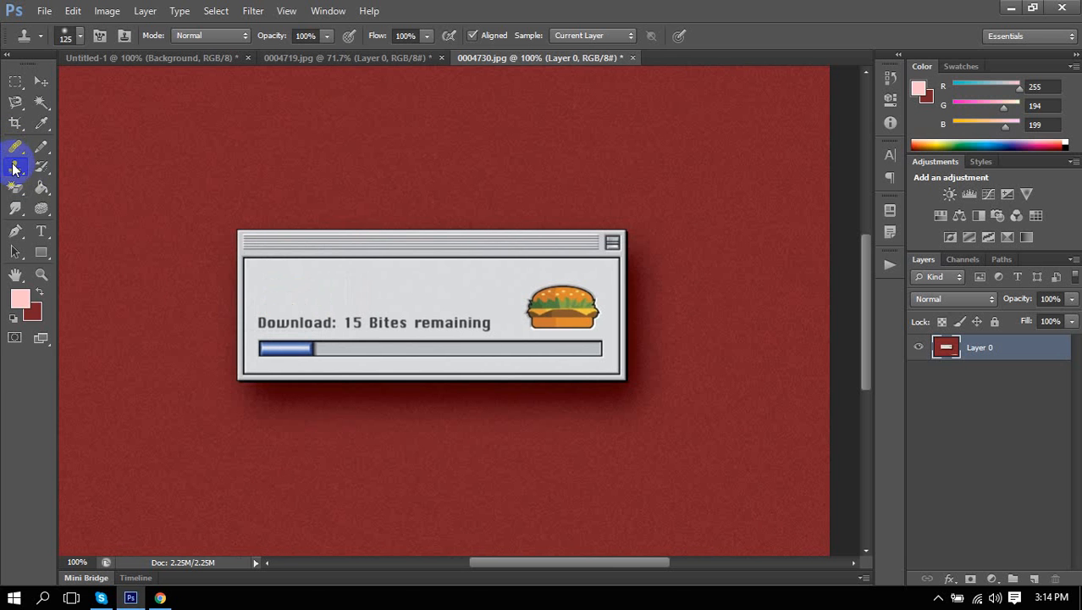
{"action": "left_click_drag", "start_coordinate": [13, 168], "coordinate": [80, 185]}
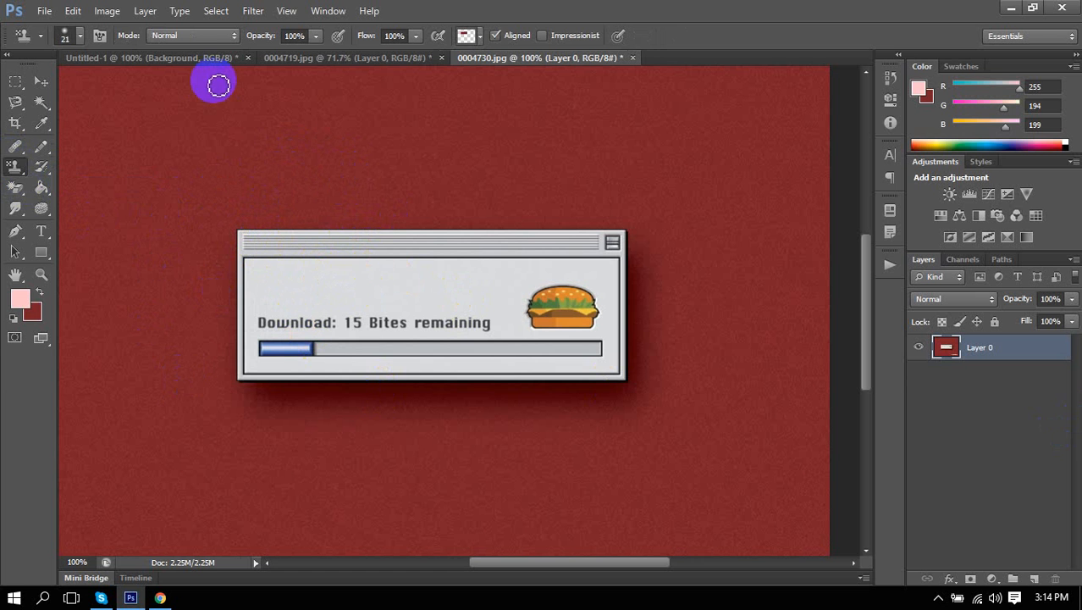
Set the Pattern Stamp to Dissolve mode with the plain grey pattern, then browse the Edit menu.
{"action": "left_click", "coordinate": [180, 33]}
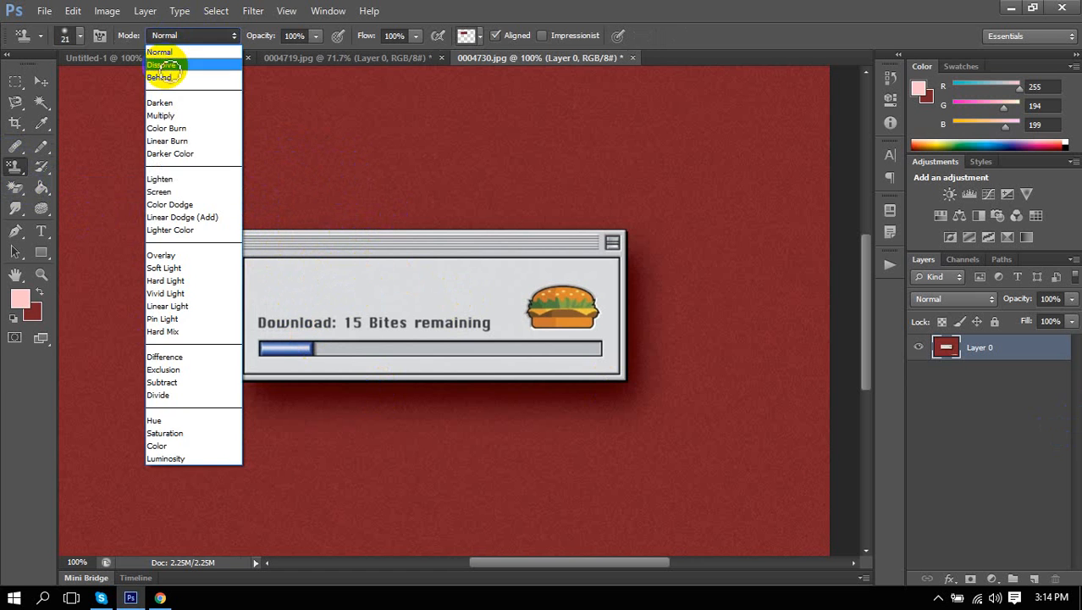
{"action": "left_click", "coordinate": [165, 61]}
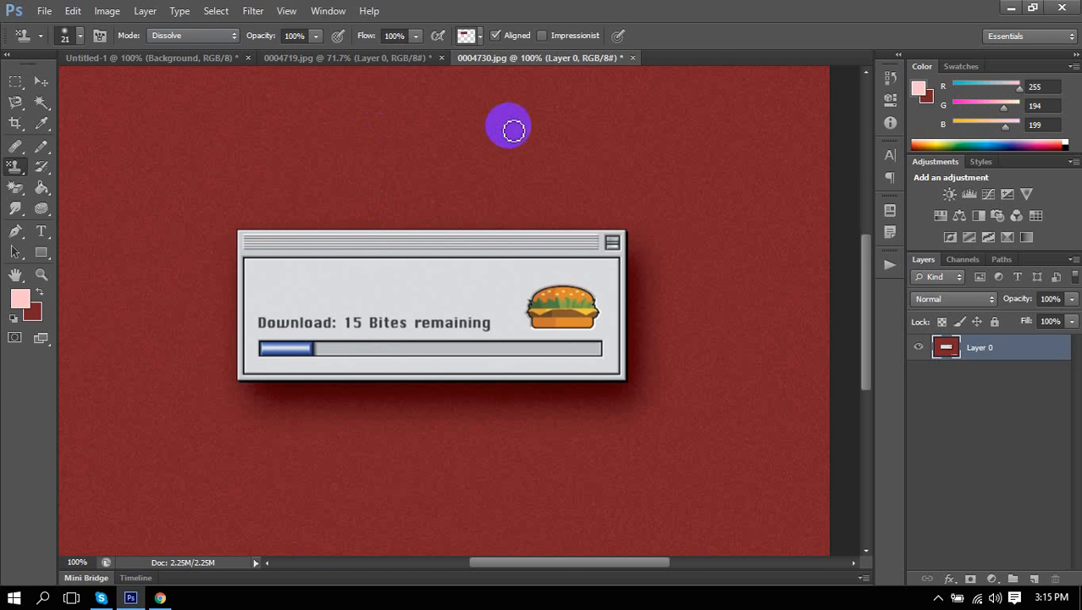
{"action": "left_click", "coordinate": [478, 38]}
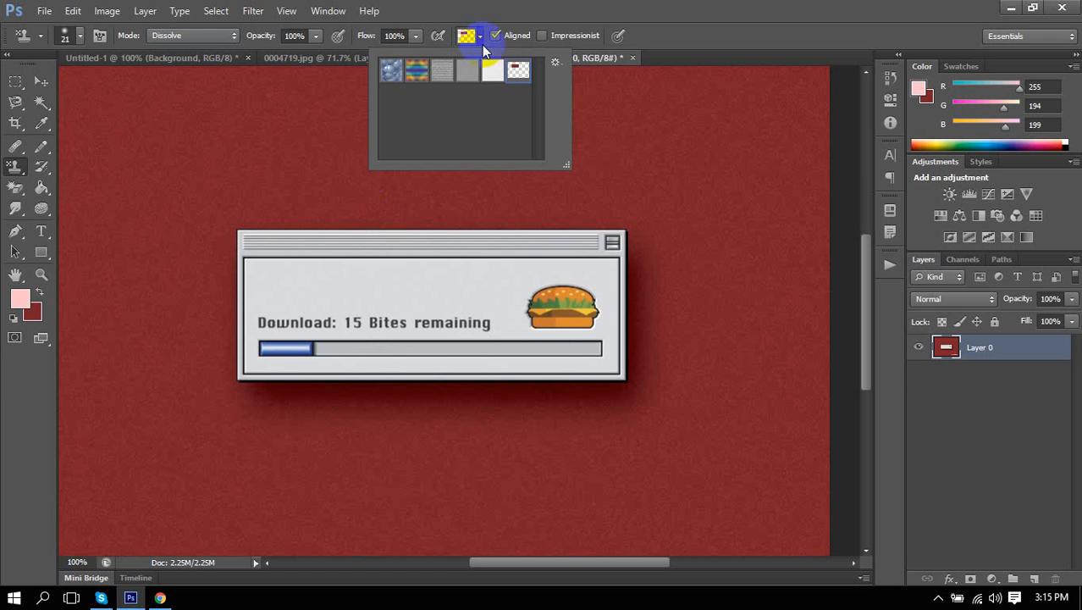
{"action": "left_click", "coordinate": [516, 70]}
{"action": "left_click", "coordinate": [457, 85]}
{"action": "left_click", "coordinate": [633, 7]}
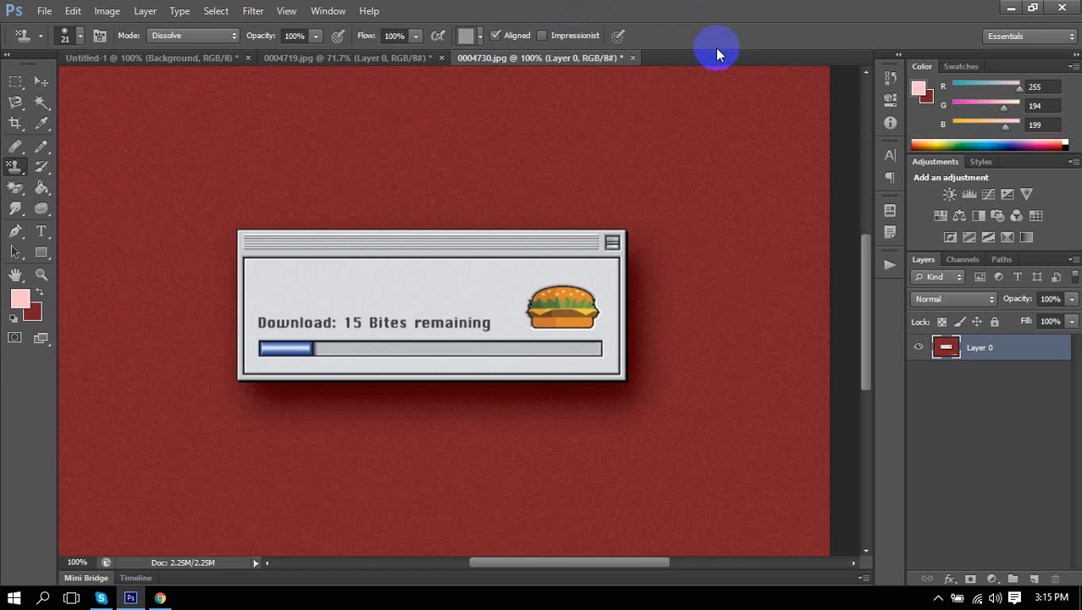
{"action": "left_click", "coordinate": [73, 10]}
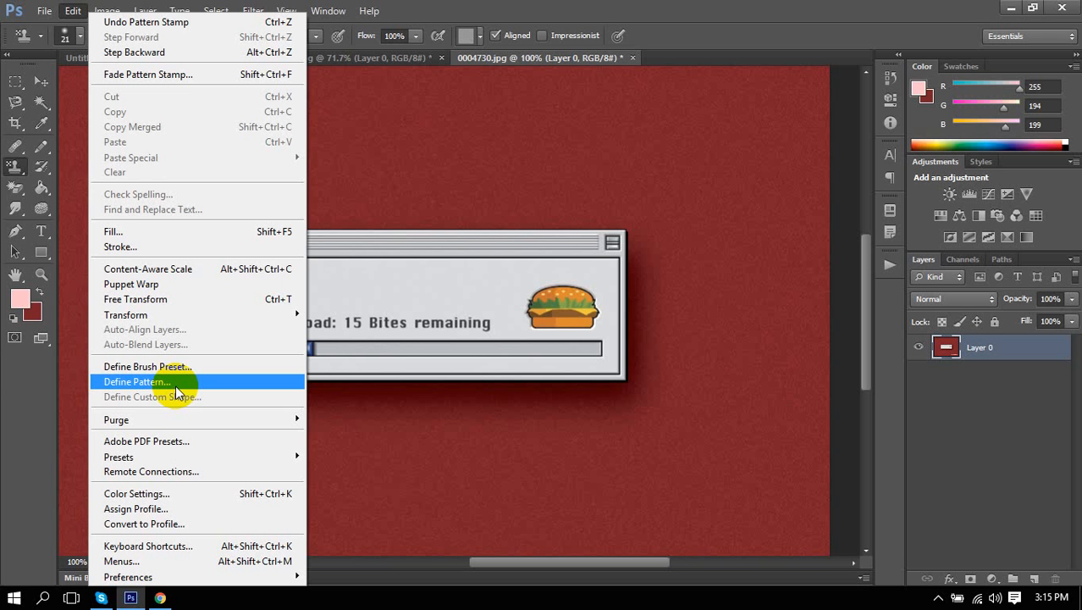
{"action": "left_click", "coordinate": [855, 11]}
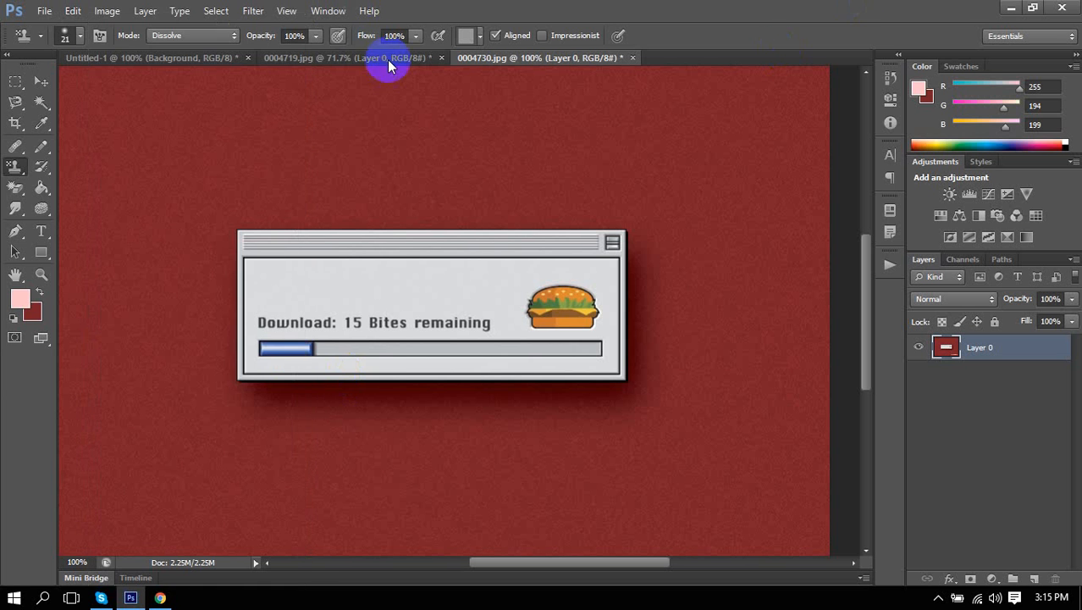
Choose the colourful rainbow pattern and stamp it over the download text, upper bar and burger.
{"action": "left_click", "coordinate": [475, 41]}
{"action": "left_click", "coordinate": [415, 73]}
{"action": "left_click", "coordinate": [471, 416]}
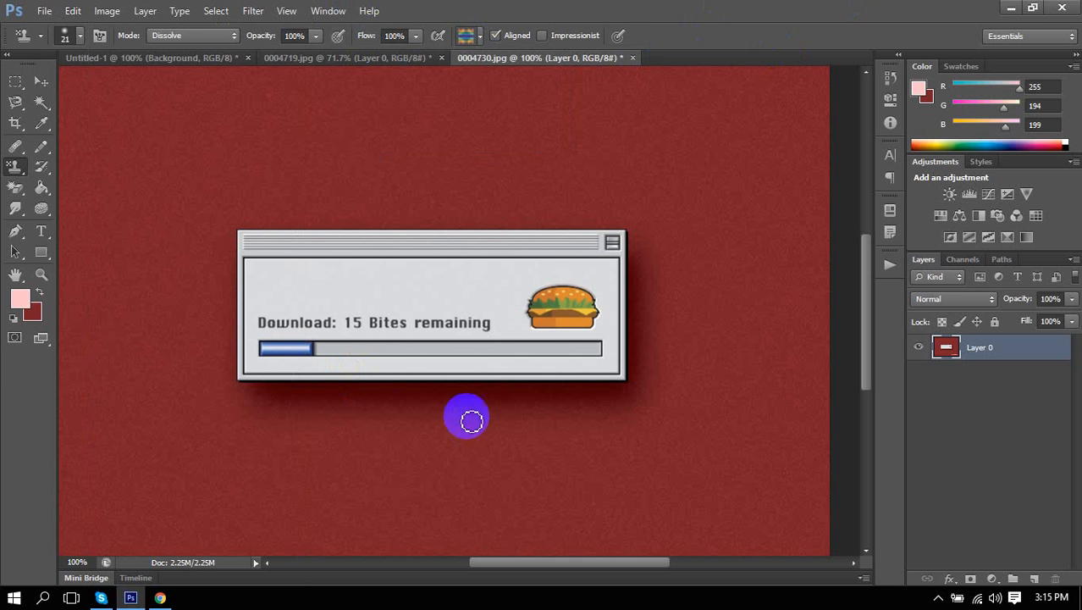
{"action": "mouse_move", "coordinate": [373, 329]}
{"action": "left_mouse_down"}
{"action": "mouse_move", "coordinate": [426, 251]}
{"action": "mouse_move", "coordinate": [518, 272]}
{"action": "mouse_move", "coordinate": [421, 359]}
{"action": "mouse_move", "coordinate": [576, 356]}
{"action": "mouse_move", "coordinate": [584, 331]}
{"action": "mouse_move", "coordinate": [529, 365]}
{"action": "mouse_move", "coordinate": [366, 370]}
{"action": "mouse_move", "coordinate": [436, 362]}
{"action": "left_mouse_up"}
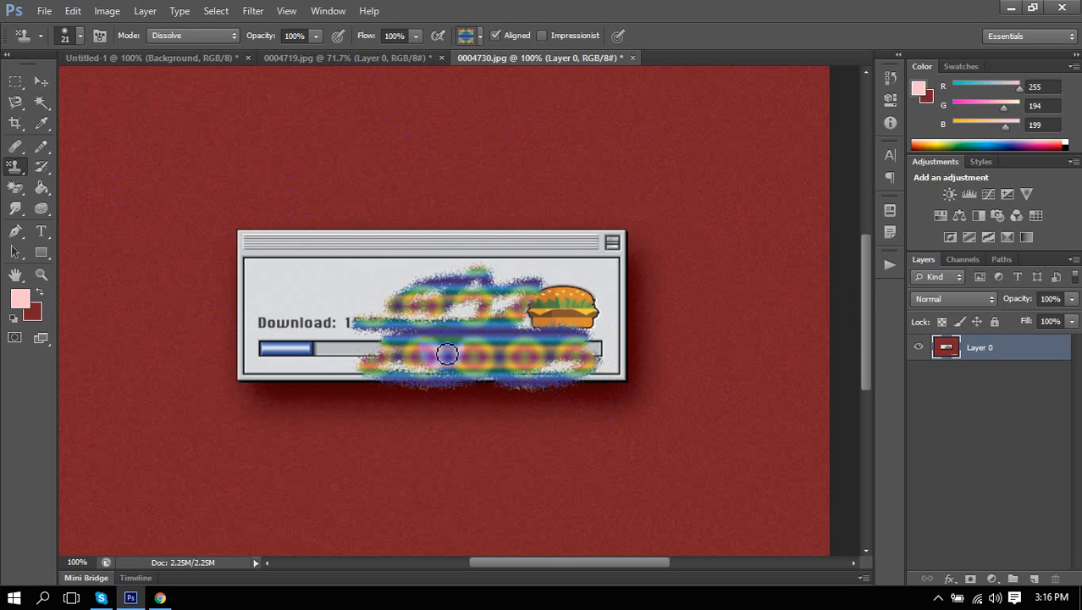
{"action": "mouse_move", "coordinate": [454, 331]}
{"action": "left_mouse_down"}
{"action": "mouse_move", "coordinate": [409, 319]}
{"action": "mouse_move", "coordinate": [496, 310]}
{"action": "mouse_move", "coordinate": [433, 329]}
{"action": "mouse_move", "coordinate": [562, 316]}
{"action": "mouse_move", "coordinate": [403, 323]}
{"action": "mouse_move", "coordinate": [569, 304]}
{"action": "mouse_move", "coordinate": [530, 332]}
{"action": "mouse_move", "coordinate": [580, 291]}
{"action": "mouse_move", "coordinate": [456, 320]}
{"action": "mouse_move", "coordinate": [577, 294]}
{"action": "mouse_move", "coordinate": [543, 354]}
{"action": "mouse_move", "coordinate": [450, 356]}
{"action": "mouse_move", "coordinate": [561, 348]}
{"action": "left_mouse_up"}
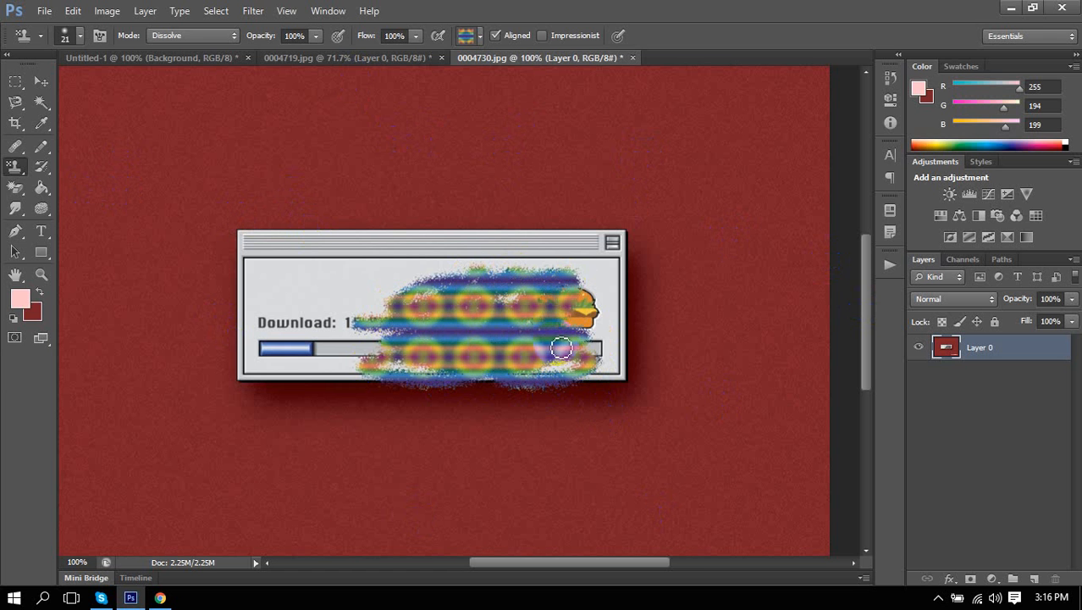
Browse the patterns without changing them, then drag and clear a test rectangular selection.
{"action": "left_click", "coordinate": [473, 40]}
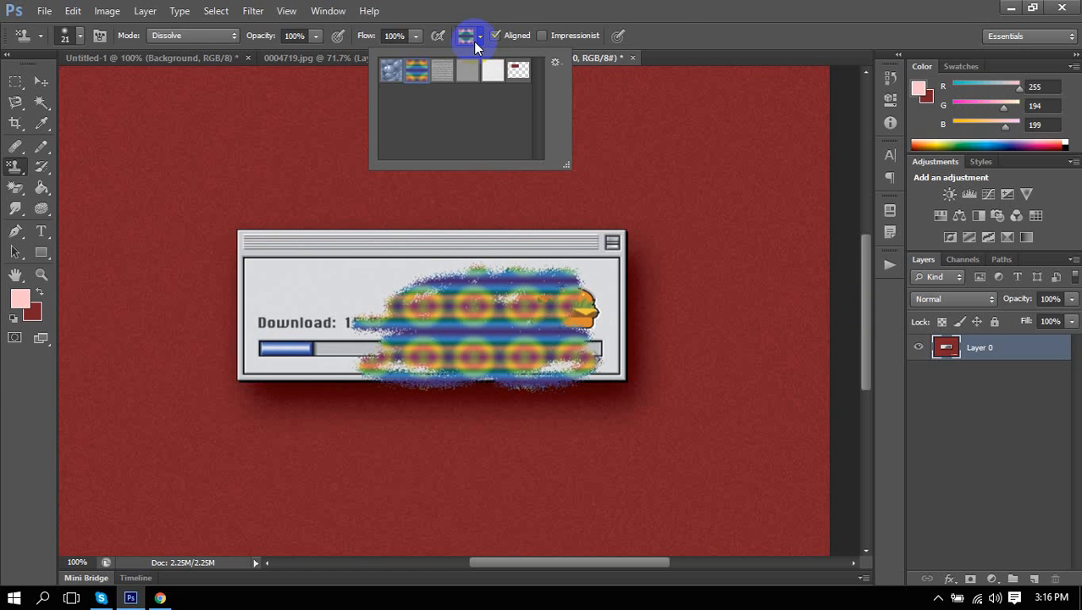
{"action": "left_click", "coordinate": [678, 9]}
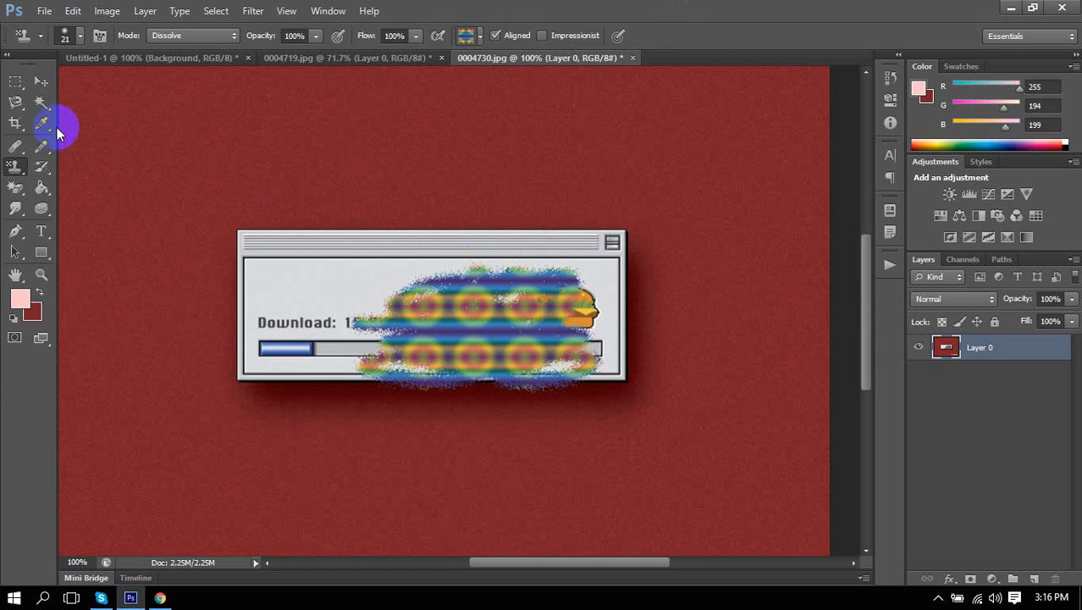
{"action": "left_click", "coordinate": [15, 81]}
{"action": "left_click_drag", "start_coordinate": [323, 97], "coordinate": [559, 186]}
{"action": "left_click", "coordinate": [518, 242]}
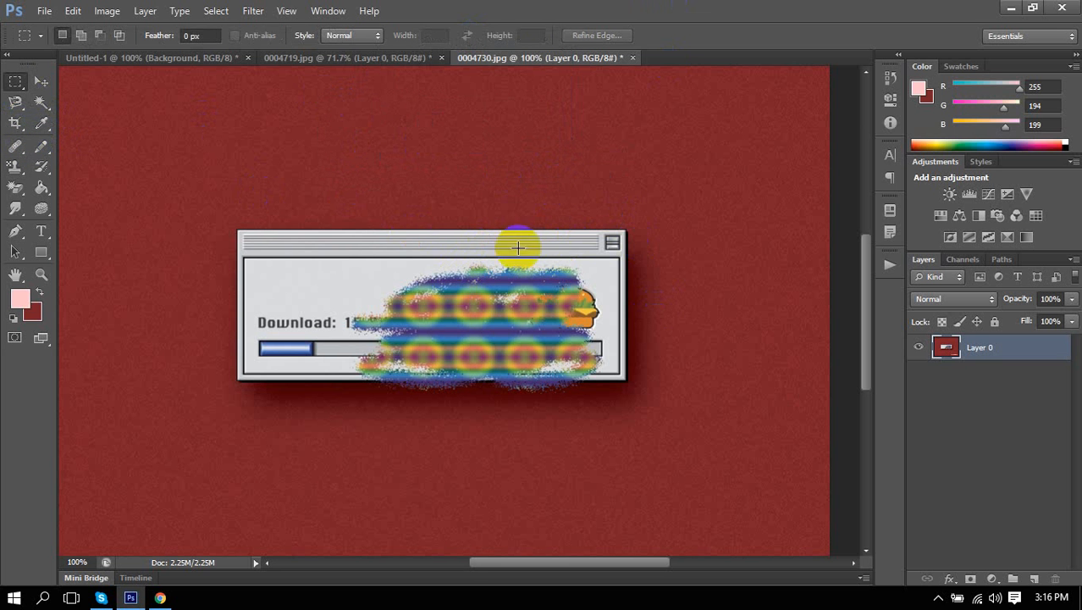
Open the strawberry-leaf photo 0004745.jpg.
{"action": "left_click", "coordinate": [45, 11]}
{"action": "left_click", "coordinate": [57, 47]}
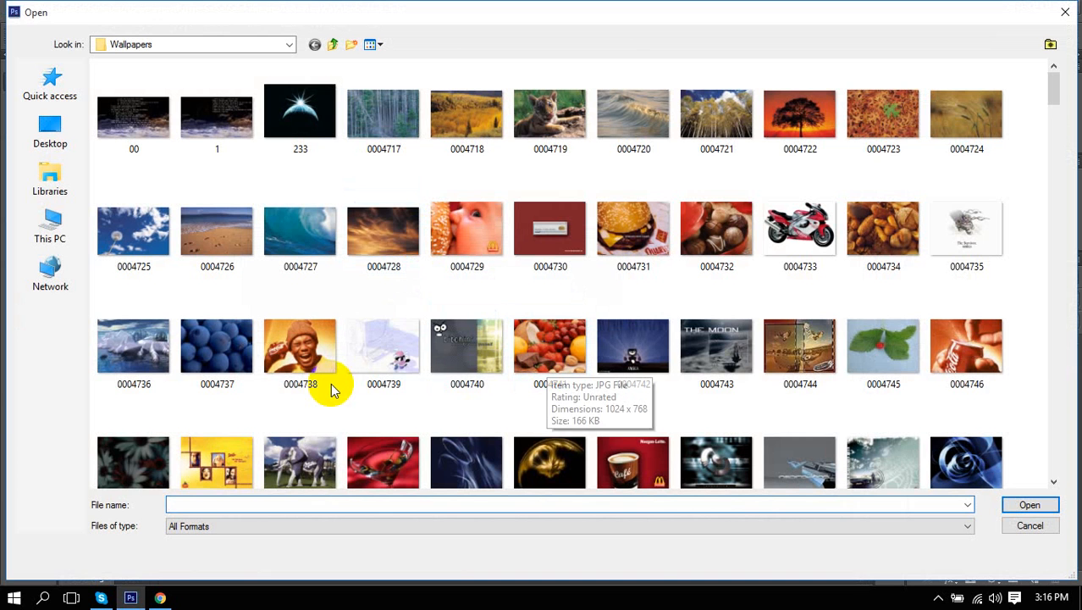
{"action": "double_click", "coordinate": [882, 347]}
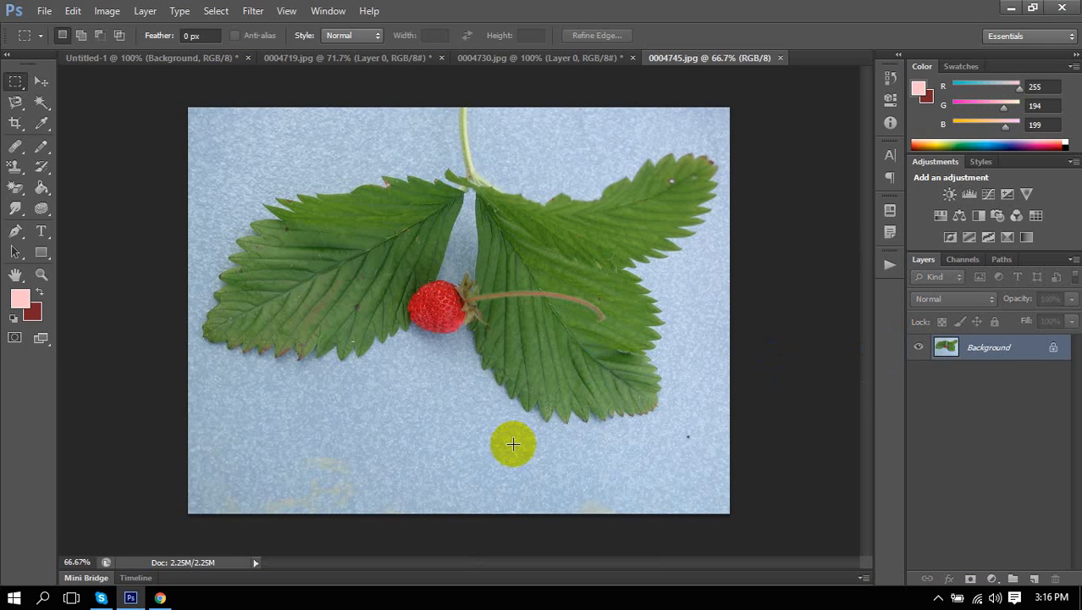
Convert the Background into Layer 0 and marquee-select blue backdrop below the left leaf.
{"action": "left_click", "coordinate": [41, 80]}
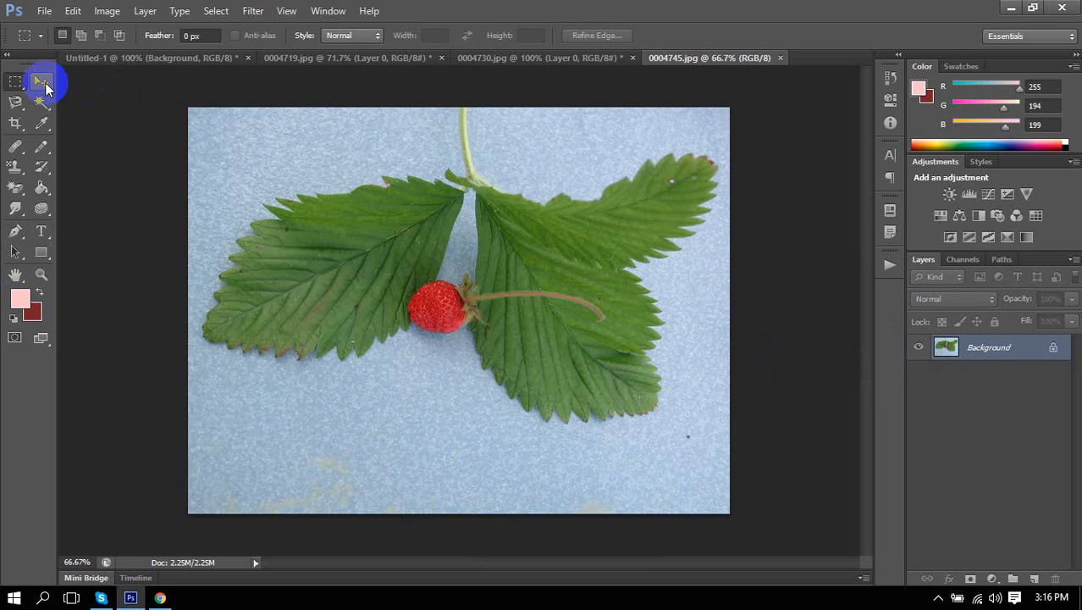
{"action": "double_click", "coordinate": [1050, 350]}
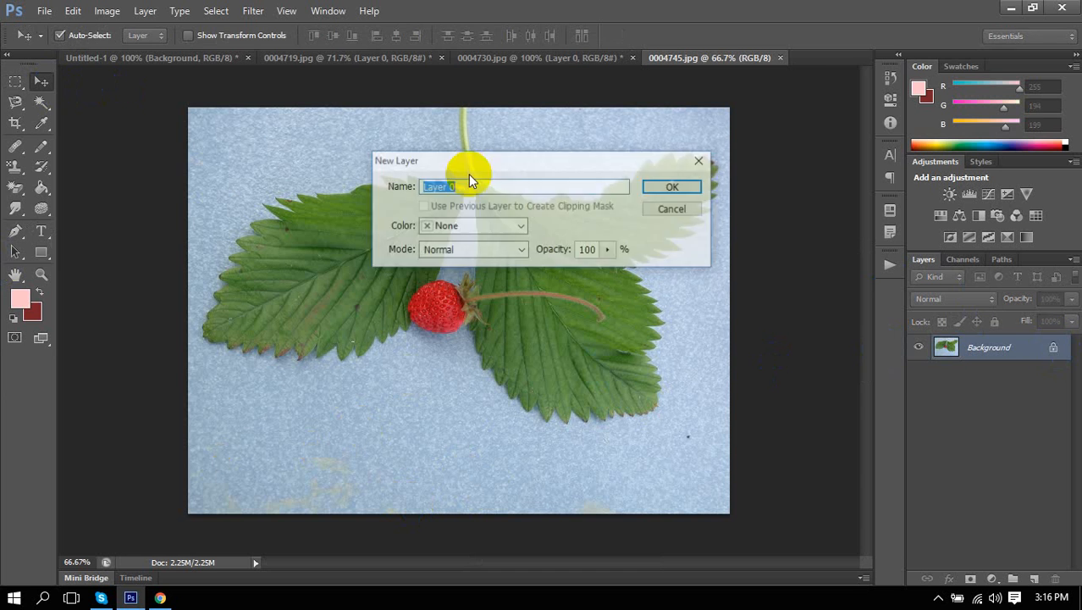
{"action": "left_click", "coordinate": [672, 190]}
{"action": "left_click", "coordinate": [15, 81]}
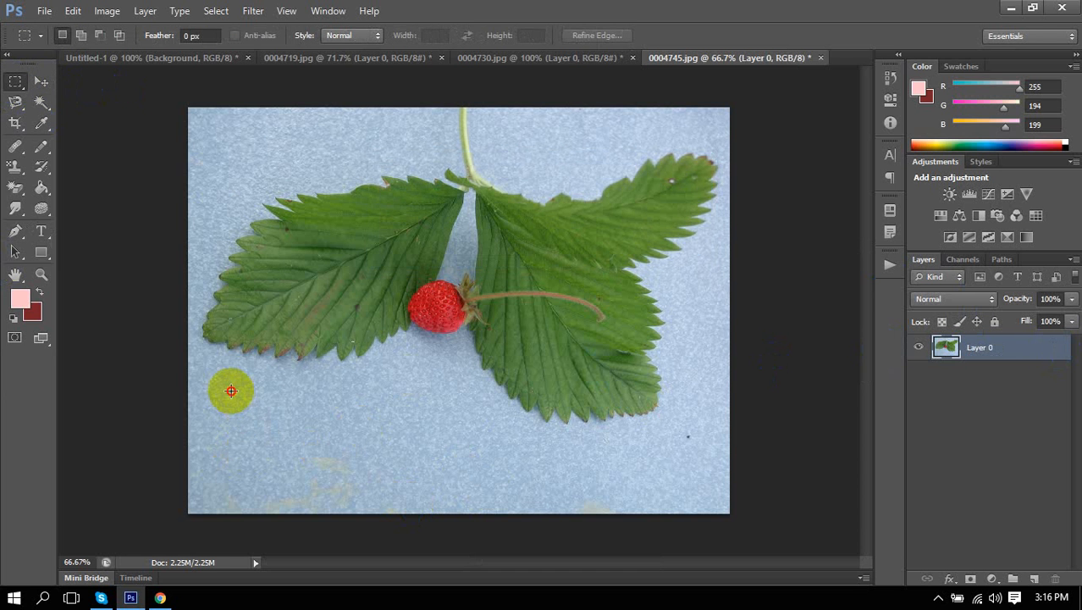
{"action": "left_click_drag", "start_coordinate": [327, 444], "coordinate": [353, 451]}
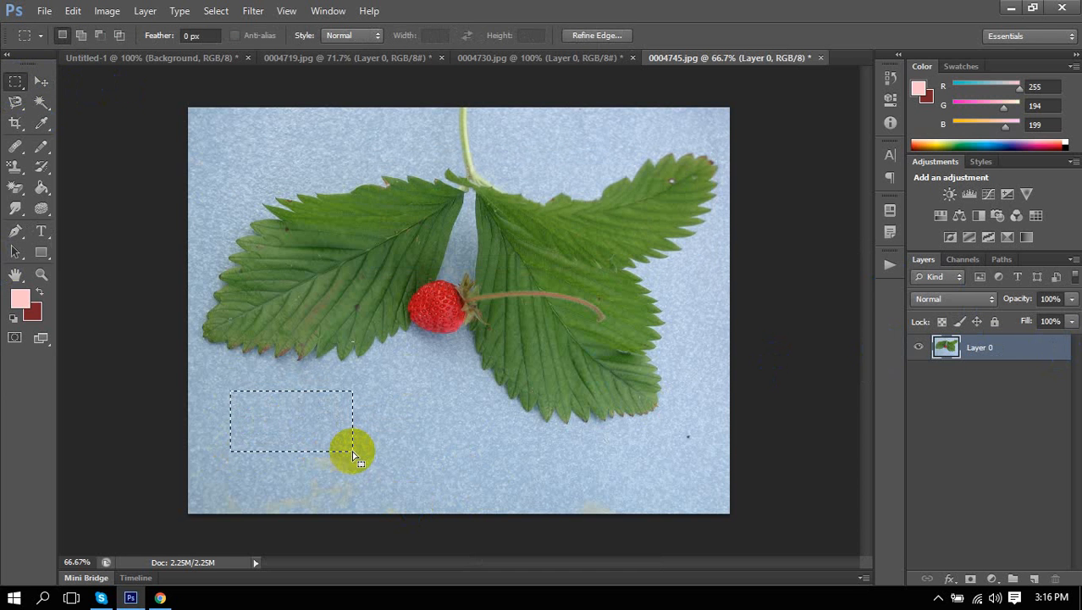
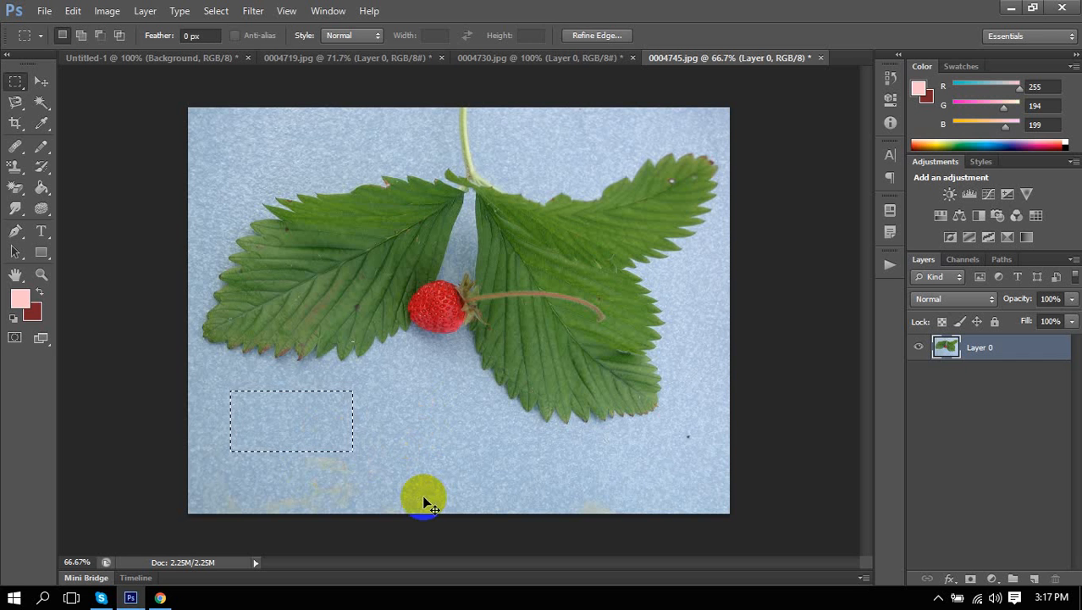
Copy the blue patch to a new layer, hide Layer 0, and move the patch to the canvas centre.
{"action": "key", "text": "ctrl+j"}
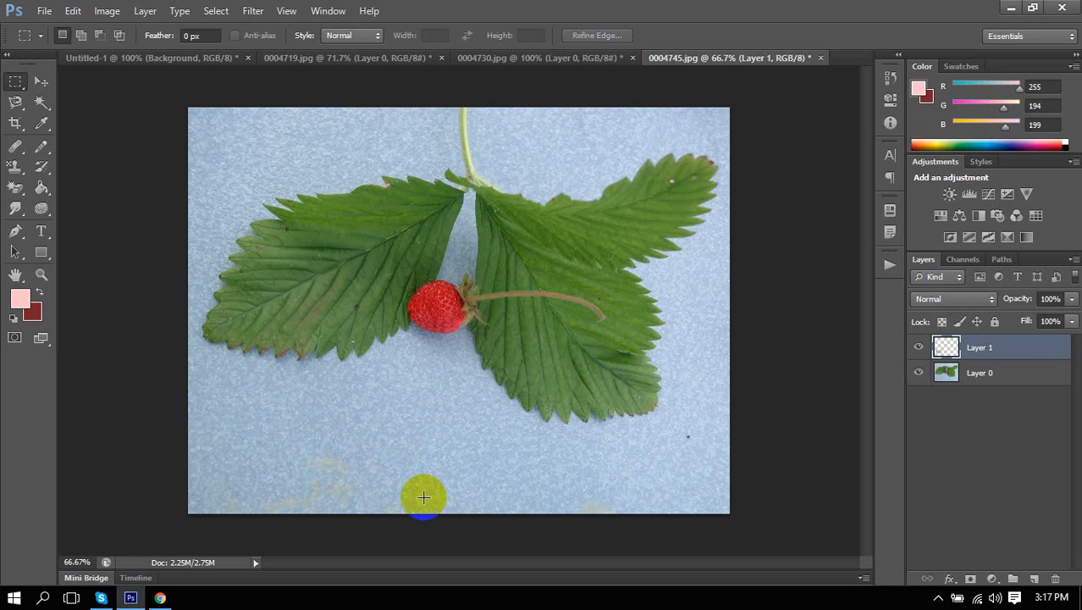
{"action": "left_click", "coordinate": [918, 372]}
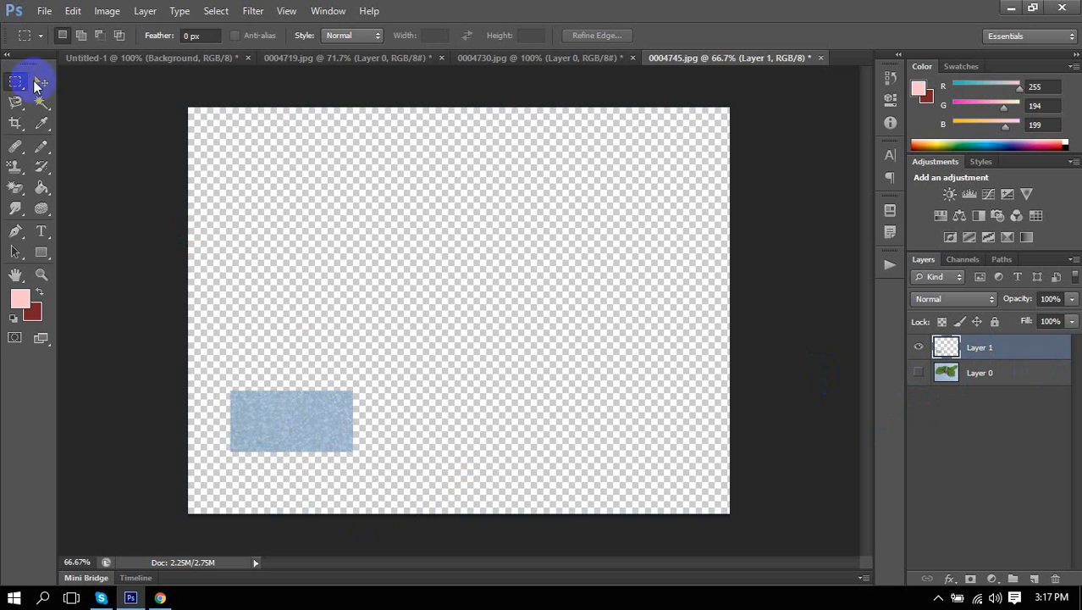
{"action": "left_click", "coordinate": [42, 85]}
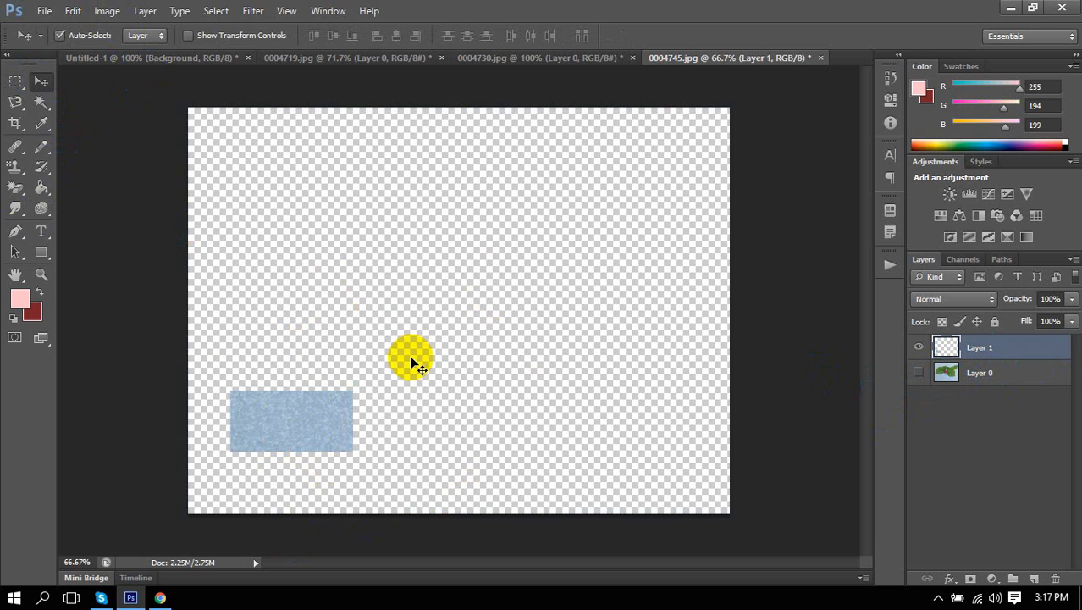
{"action": "left_click_drag", "start_coordinate": [266, 425], "coordinate": [381, 301]}
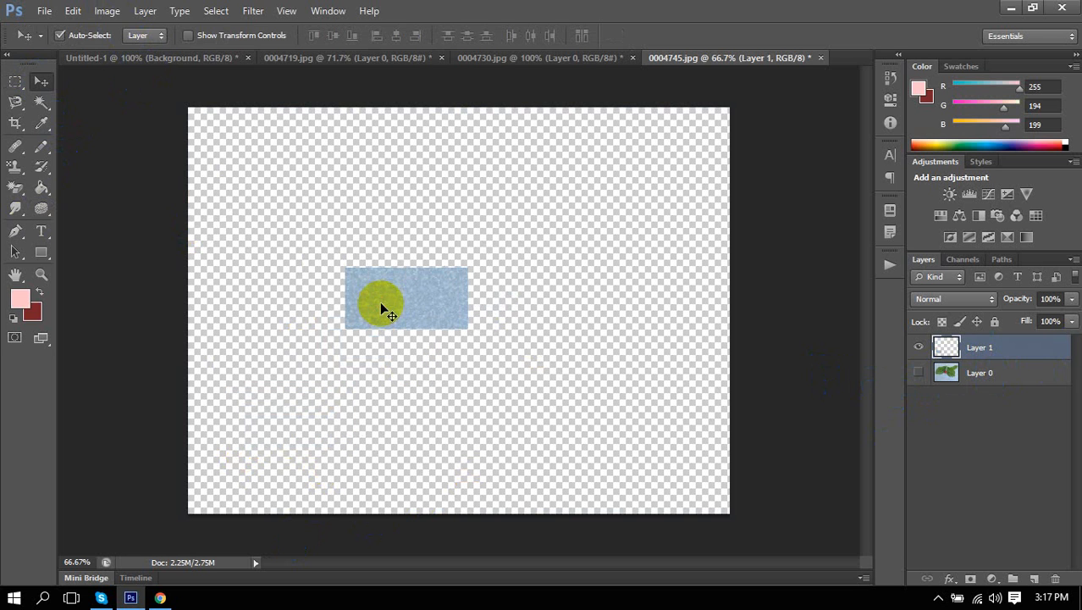
Define the patch as a new pattern under a custom name.
{"action": "left_click", "coordinate": [73, 11]}
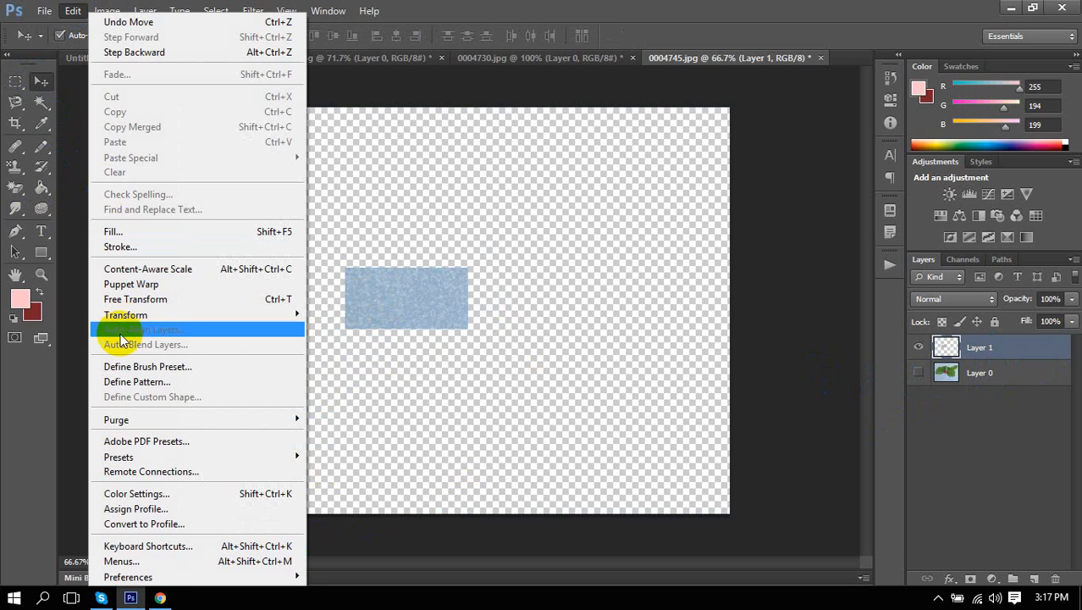
{"action": "left_click", "coordinate": [133, 383]}
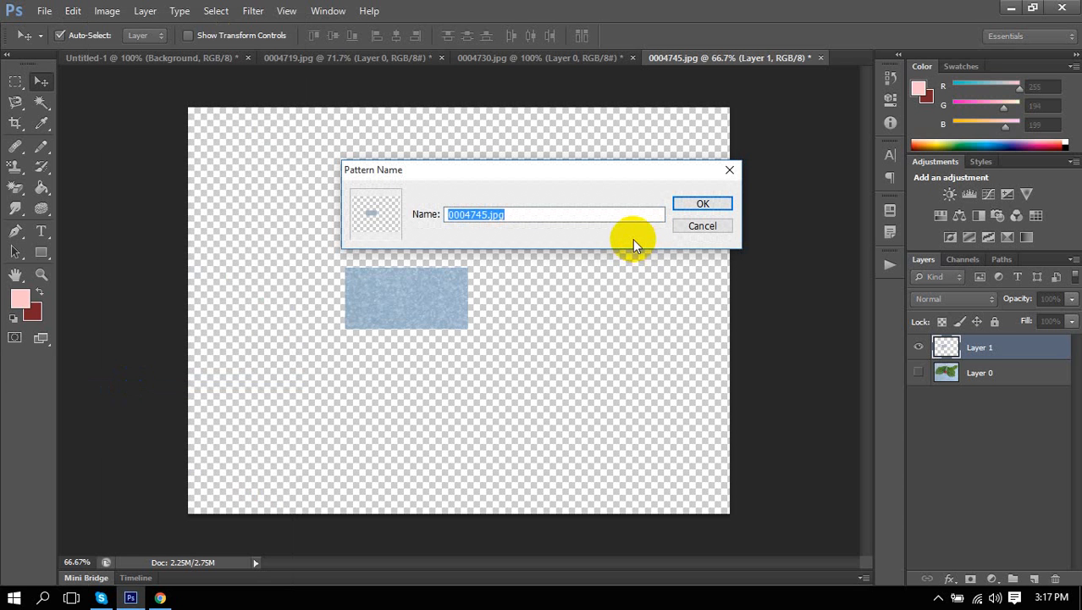
{"action": "type", "text": "janina"}
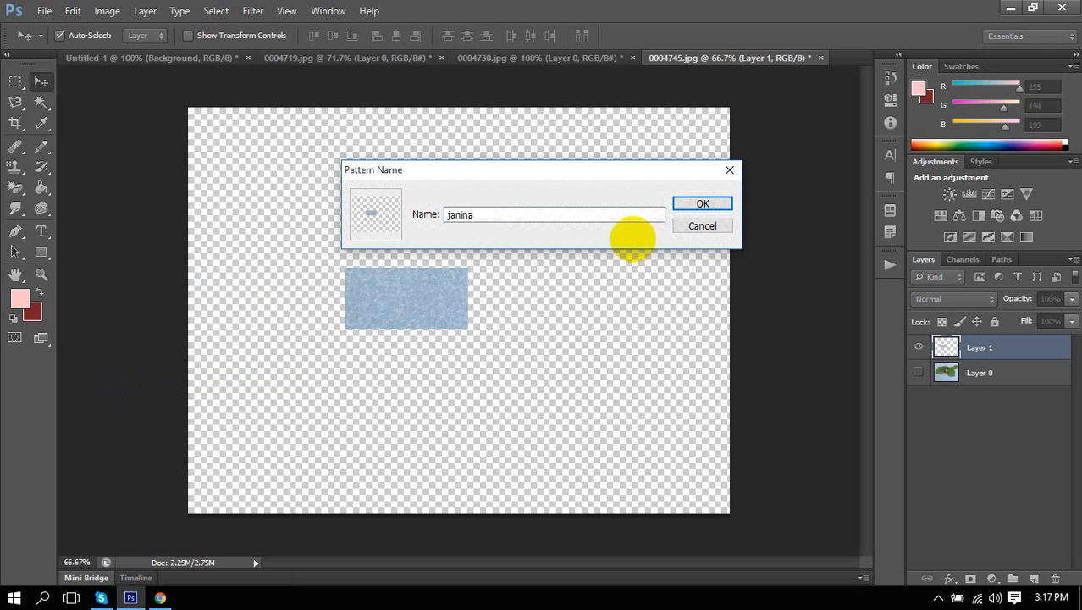
{"action": "key", "text": "Return"}
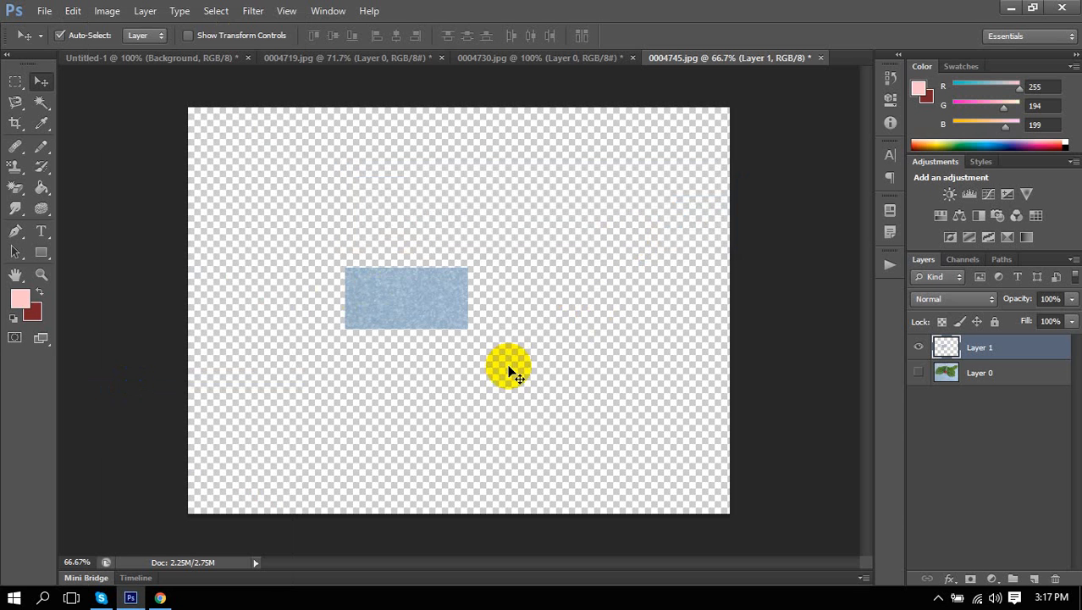
Select the Pattern Stamp Tool with the newly saved blue texture pattern.
{"action": "left_click", "coordinate": [14, 166]}
{"action": "left_click", "coordinate": [61, 180]}
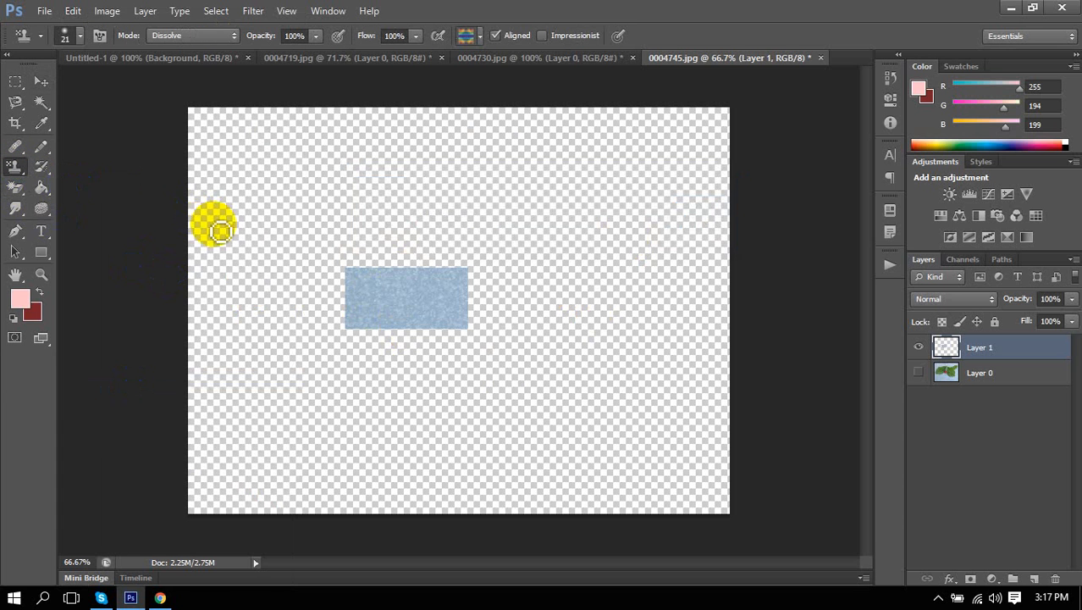
{"action": "left_click", "coordinate": [478, 37]}
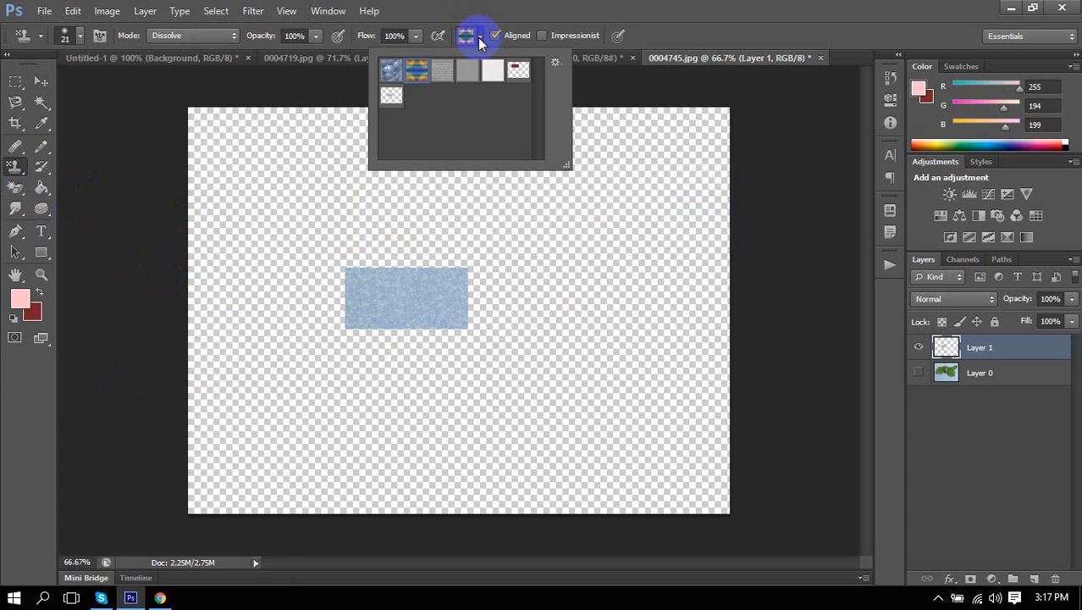
{"action": "left_click", "coordinate": [394, 98]}
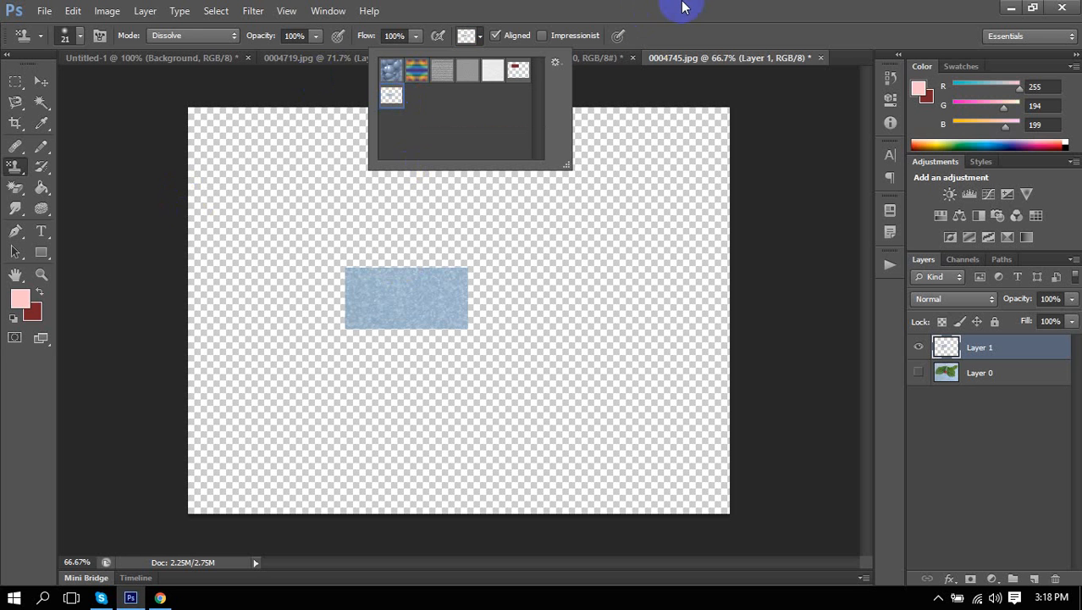
{"action": "left_click", "coordinate": [683, 7]}
Stamp the blue texture over the dialog's left side and the strip beside the rainbow in 0004730.jpg.
{"action": "left_click", "coordinate": [508, 58]}
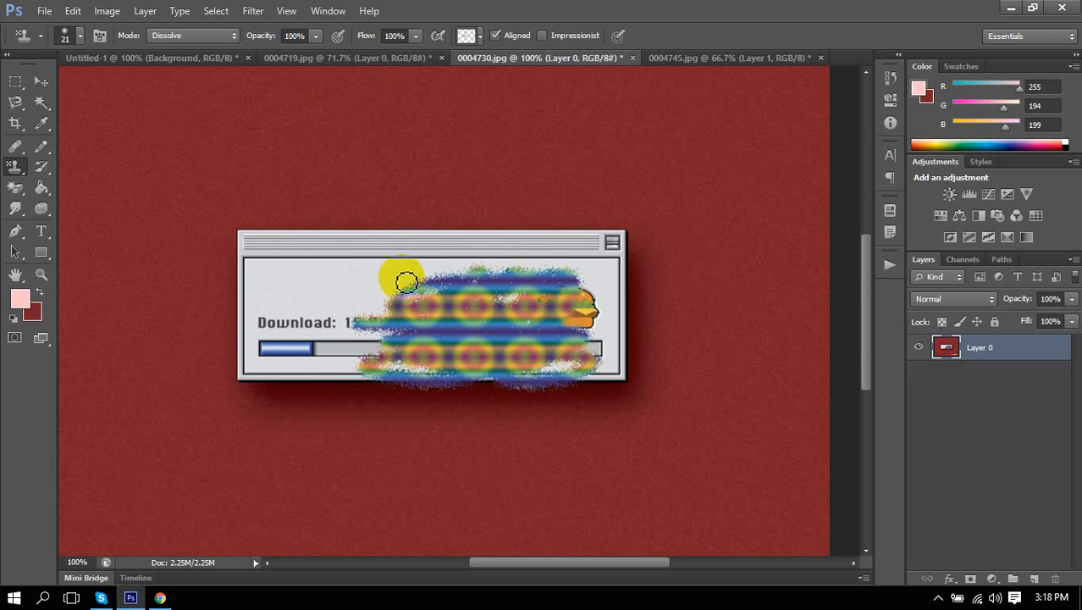
{"action": "mouse_move", "coordinate": [271, 326]}
{"action": "left_mouse_down"}
{"action": "mouse_move", "coordinate": [374, 249]}
{"action": "mouse_move", "coordinate": [437, 244]}
{"action": "left_mouse_up"}
{"action": "mouse_move", "coordinate": [272, 320]}
{"action": "left_mouse_down"}
{"action": "mouse_move", "coordinate": [278, 268]}
{"action": "mouse_move", "coordinate": [400, 309]}
{"action": "mouse_move", "coordinate": [287, 322]}
{"action": "mouse_move", "coordinate": [369, 301]}
{"action": "mouse_move", "coordinate": [245, 320]}
{"action": "mouse_move", "coordinate": [288, 300]}
{"action": "mouse_move", "coordinate": [312, 269]}
{"action": "left_mouse_up"}
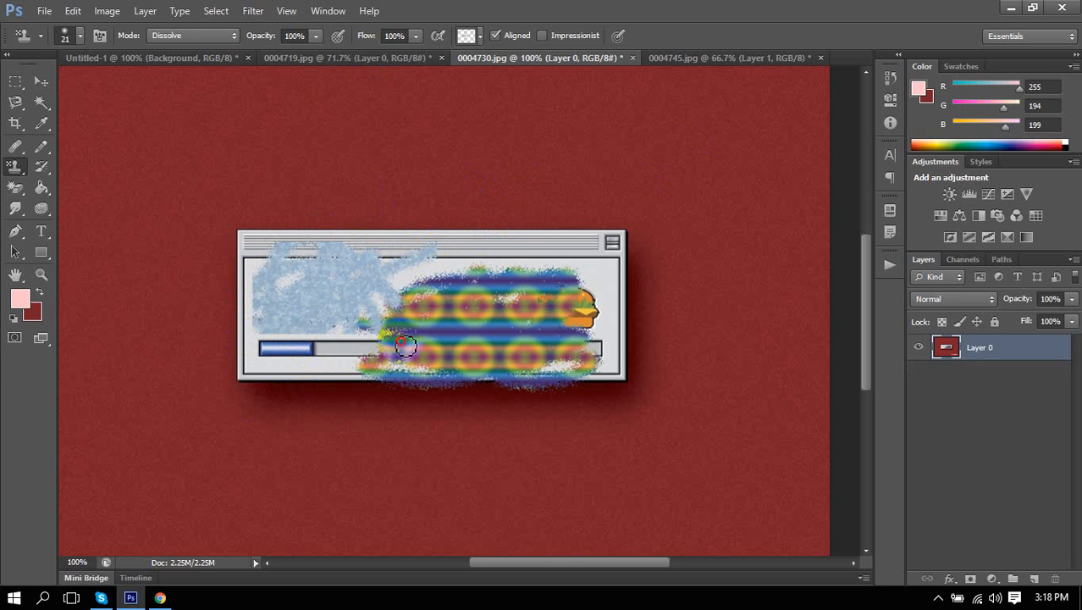
{"action": "left_click_drag", "start_coordinate": [386, 320], "coordinate": [432, 287]}
{"action": "mouse_move", "coordinate": [527, 130]}
{"action": "left_mouse_down"}
{"action": "mouse_move", "coordinate": [393, 298]}
{"action": "mouse_move", "coordinate": [405, 323]}
{"action": "mouse_move", "coordinate": [480, 282]}
{"action": "mouse_move", "coordinate": [443, 276]}
{"action": "mouse_move", "coordinate": [551, 242]}
{"action": "mouse_move", "coordinate": [375, 268]}
{"action": "mouse_move", "coordinate": [544, 281]}
{"action": "left_mouse_up"}
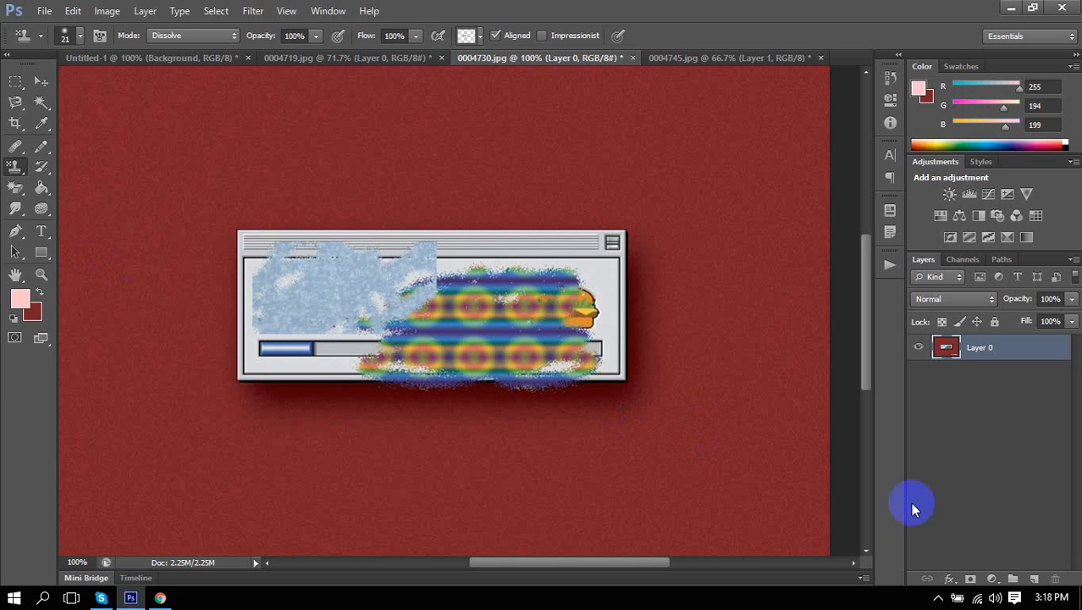
Open and cancel Layer 0's Layer Style, then recheck the Pattern Stamp's pattern list.
{"action": "double_click", "coordinate": [1048, 356]}
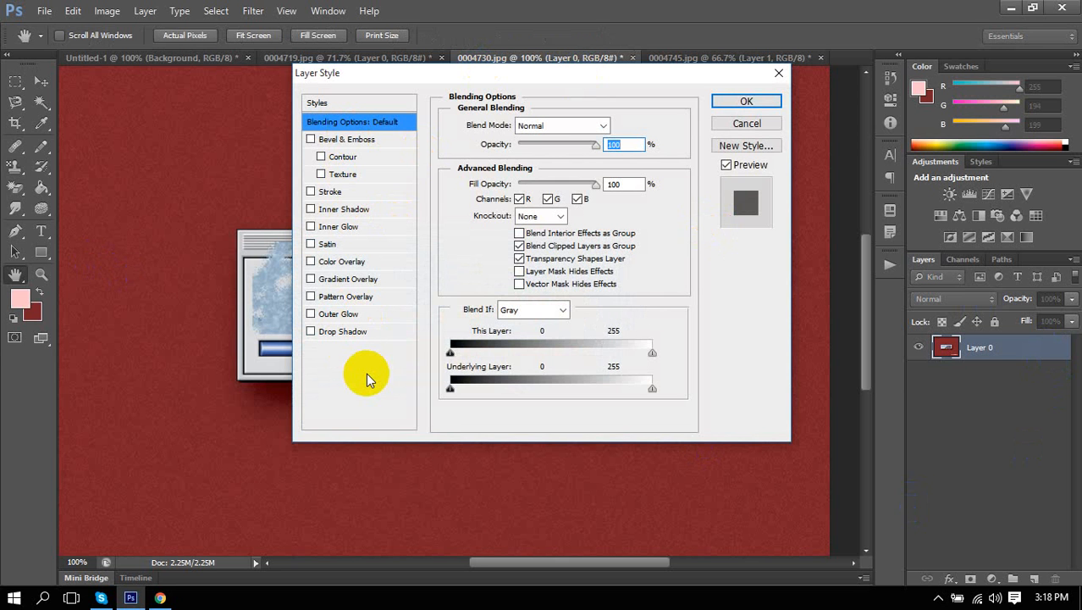
{"action": "left_click", "coordinate": [766, 122]}
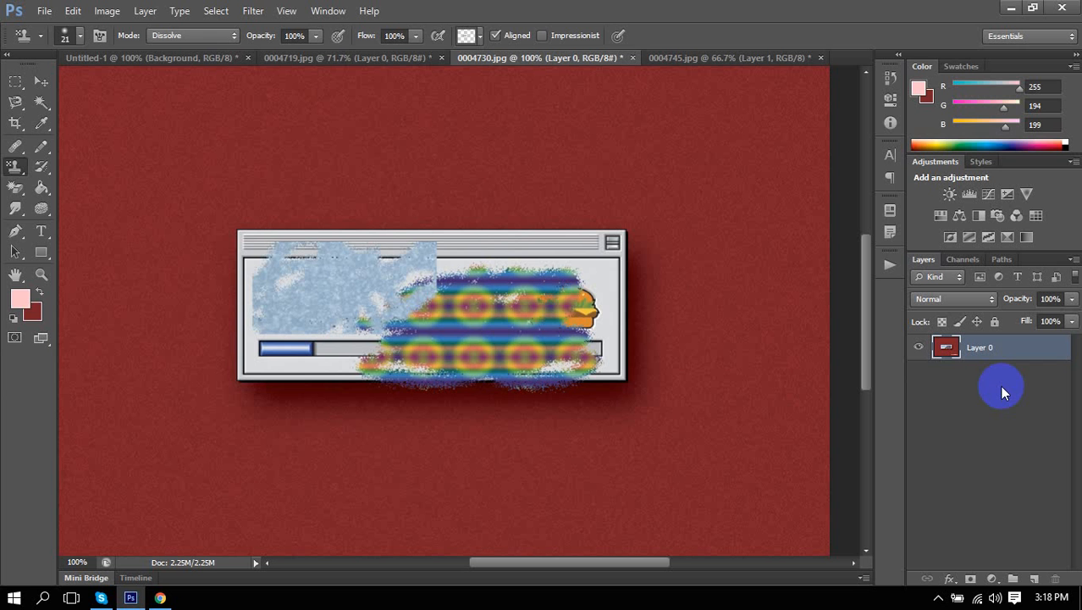
{"action": "right_click", "coordinate": [14, 170]}
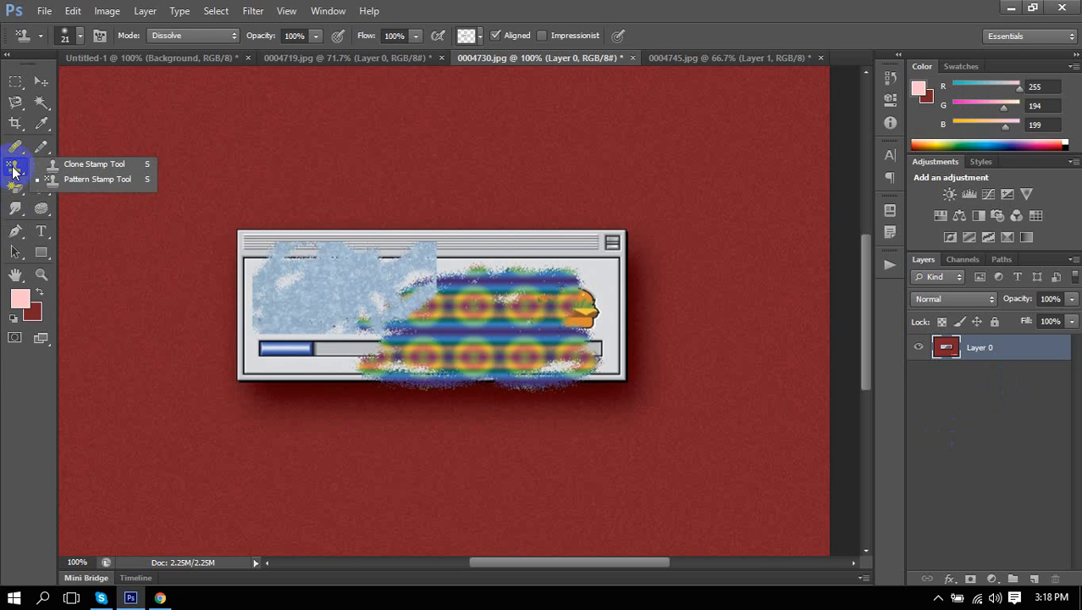
{"action": "left_click", "coordinate": [79, 183]}
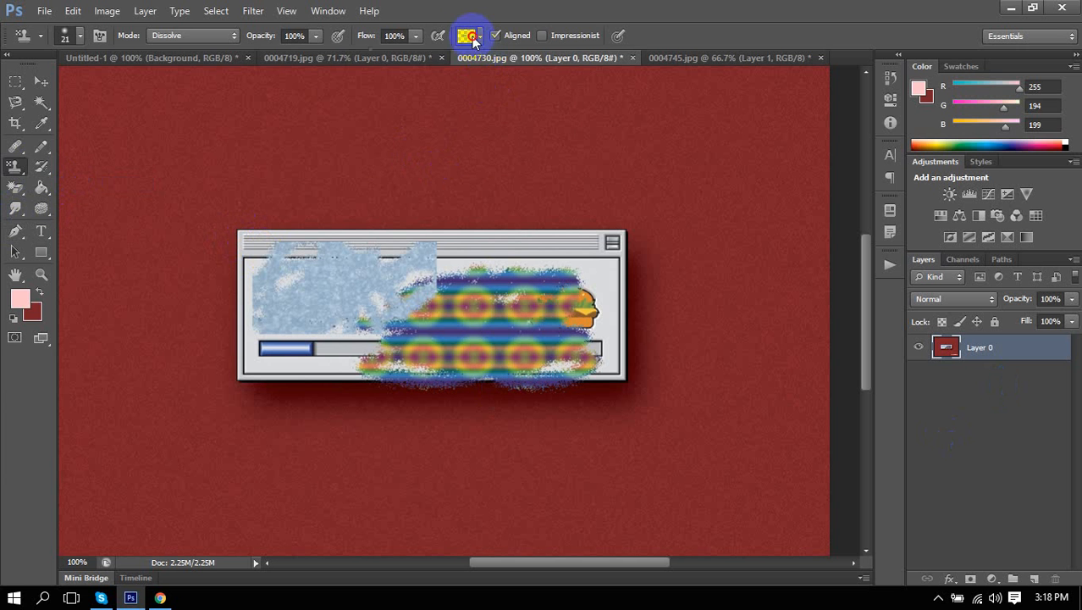
{"action": "left_click", "coordinate": [471, 37]}
{"action": "left_click", "coordinate": [473, 38]}
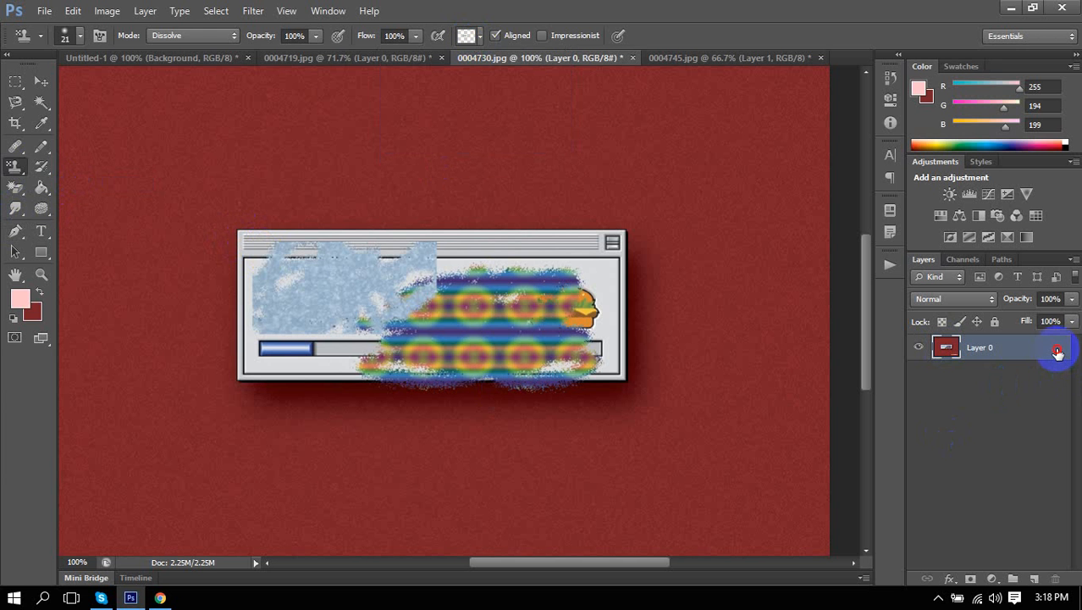
Cancel Layer Style again, pick the healing tools, and bring Chrome's image results forward.
{"action": "double_click", "coordinate": [1058, 354]}
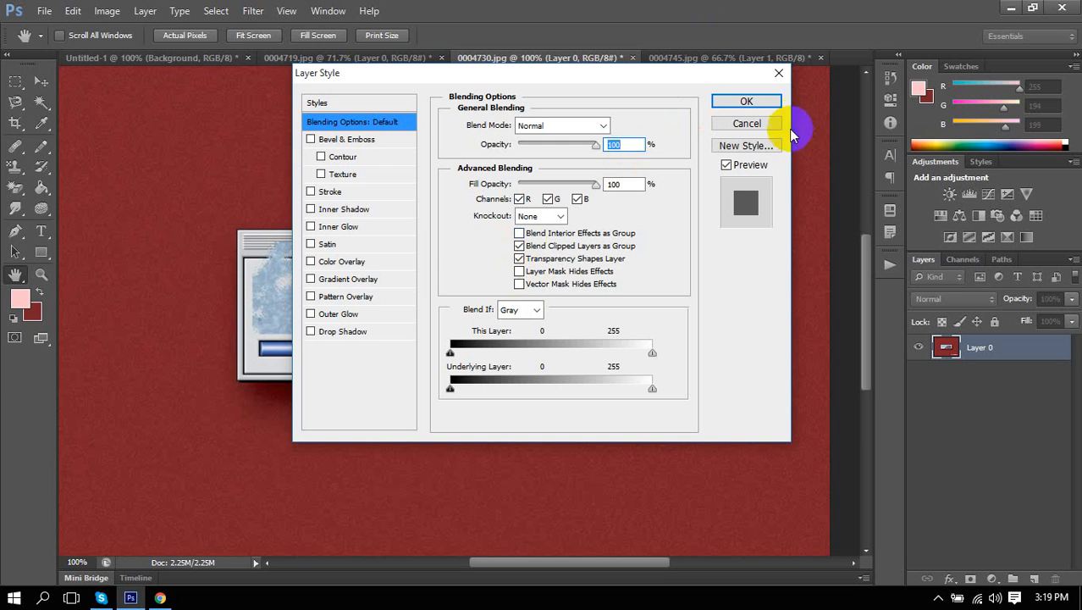
{"action": "left_click", "coordinate": [768, 124]}
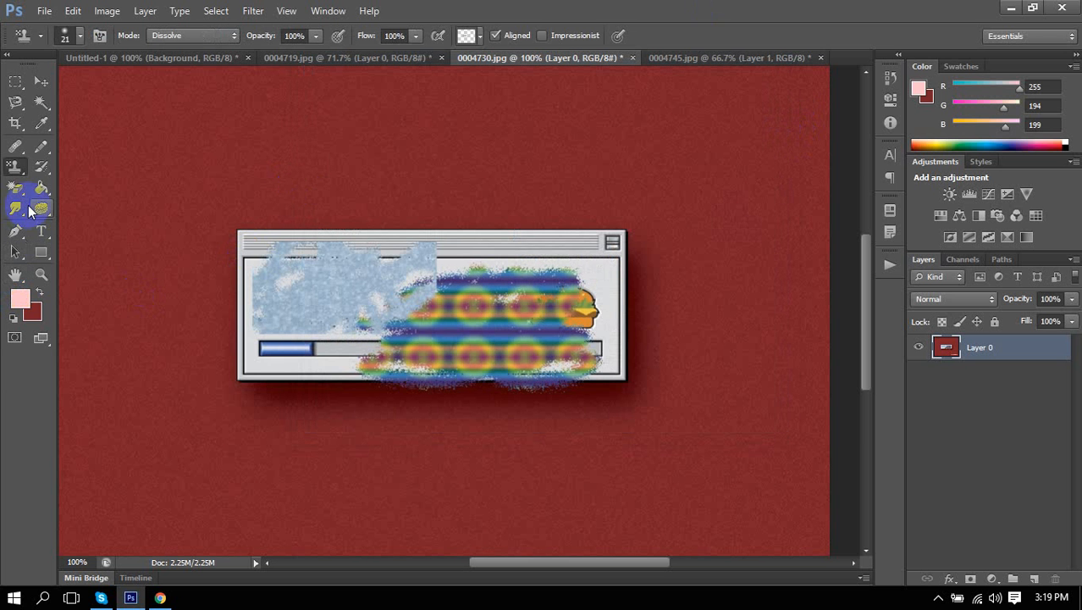
{"action": "left_click", "coordinate": [14, 148]}
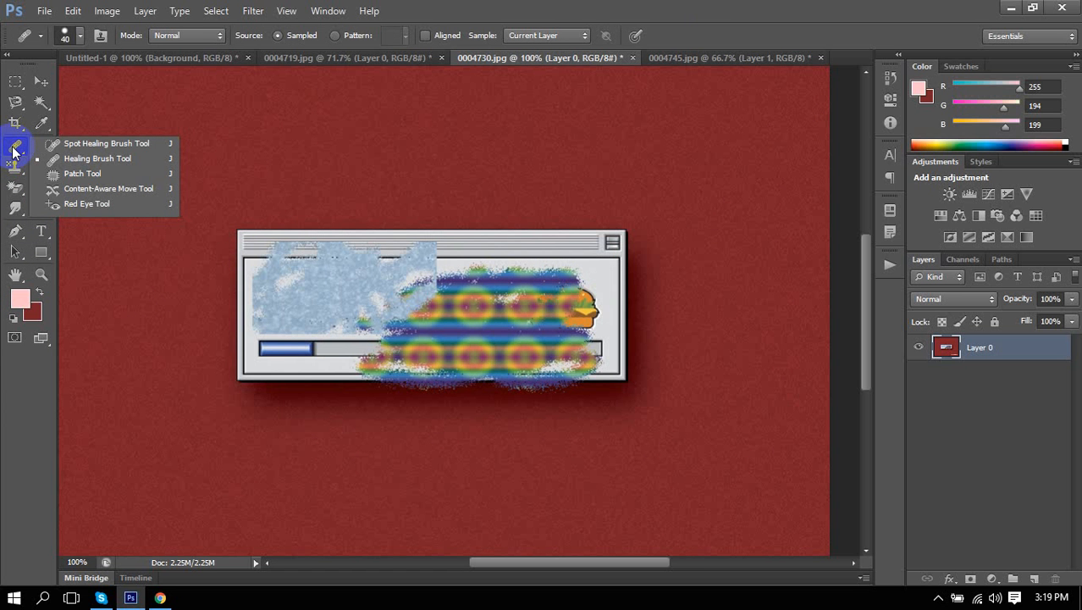
{"action": "left_click", "coordinate": [161, 598]}
Preview the Model Retouching and first before-and-after results in Google Images.
{"action": "scroll", "coordinate": [639, 427], "scroll_direction": "up", "scroll_amount": 19}
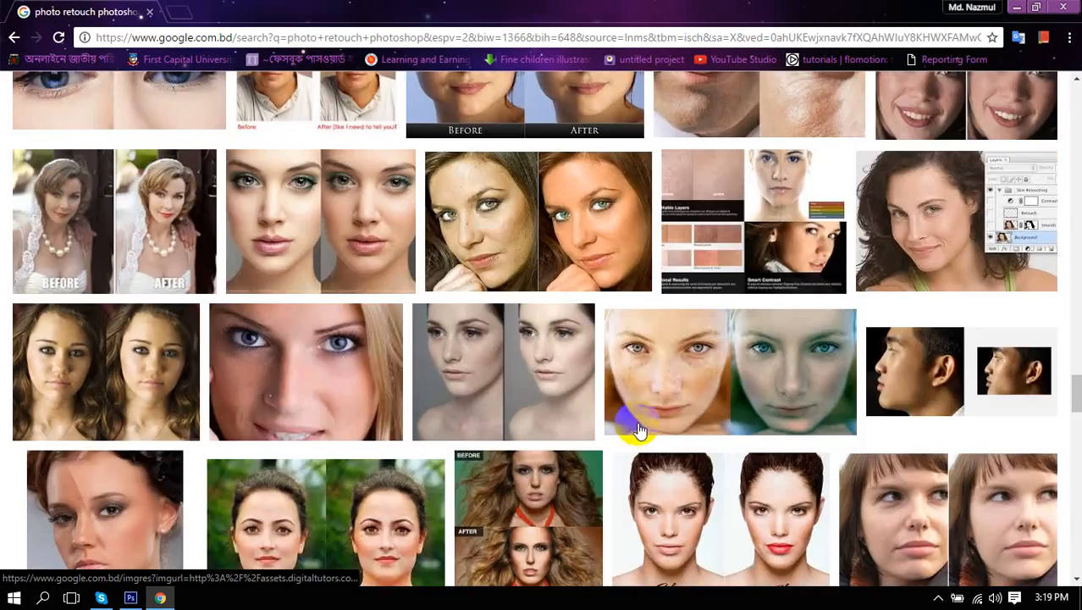
{"action": "scroll", "coordinate": [639, 429], "scroll_direction": "up", "scroll_amount": 20}
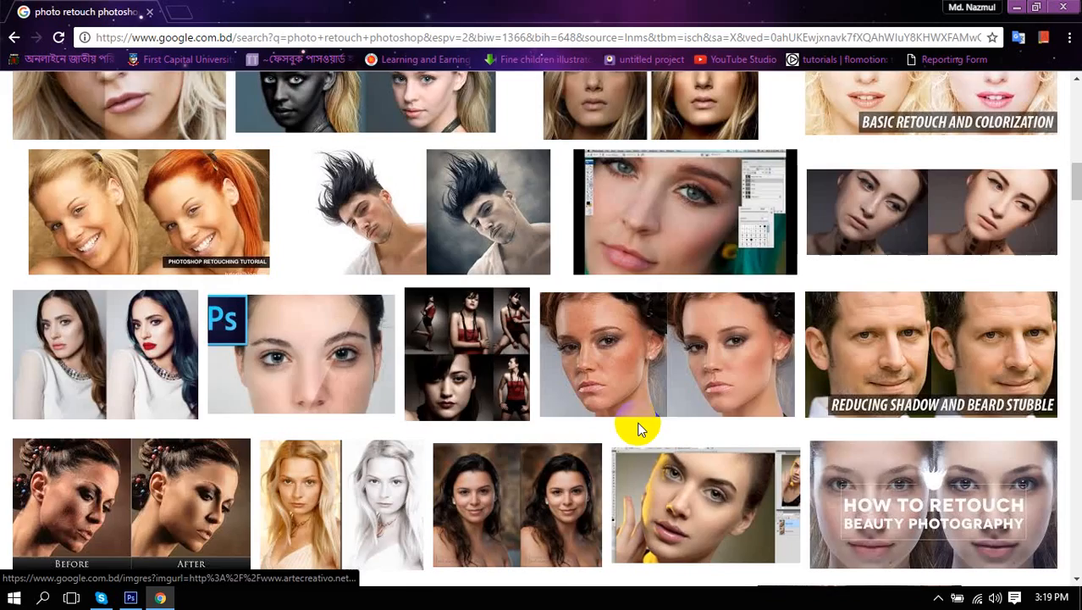
{"action": "scroll", "coordinate": [639, 429], "scroll_direction": "up", "scroll_amount": 15}
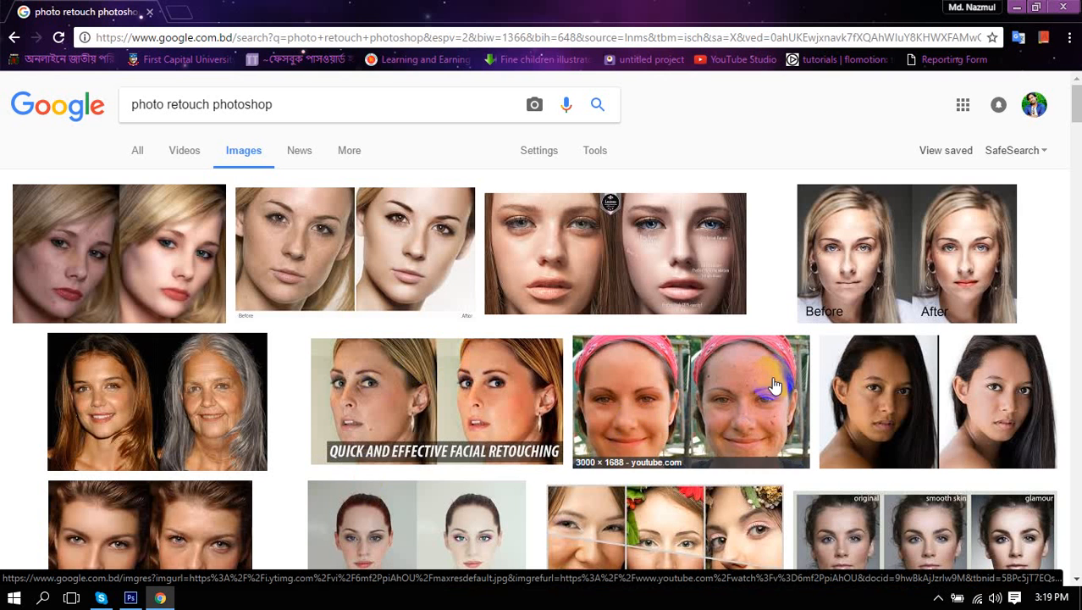
{"action": "scroll", "coordinate": [762, 373], "scroll_direction": "down", "scroll_amount": 1}
{"action": "scroll", "coordinate": [748, 387], "scroll_direction": "up", "scroll_amount": 1}
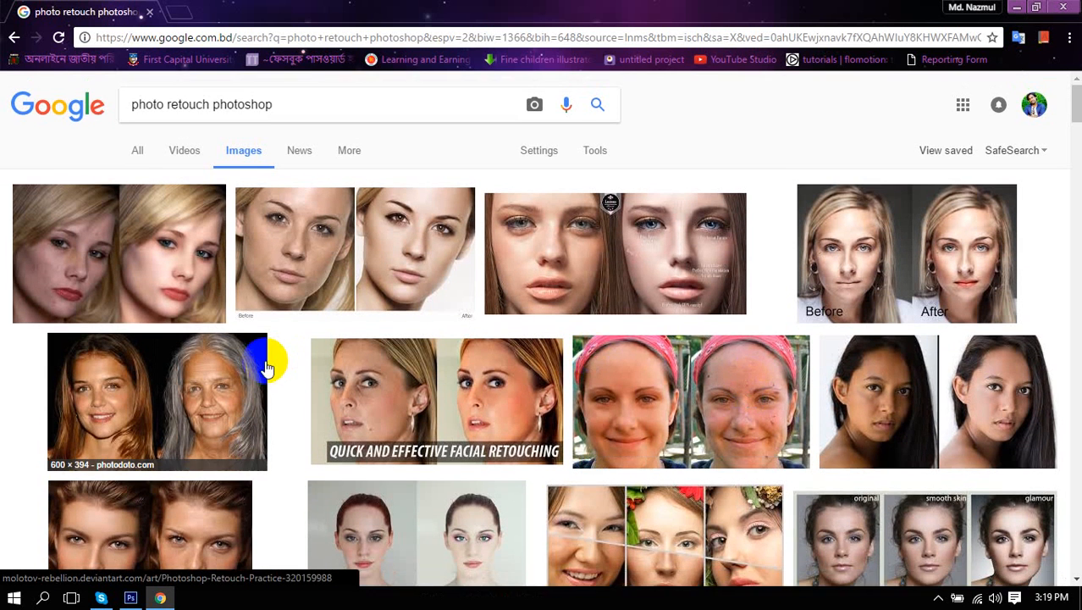
{"action": "left_click", "coordinate": [355, 282]}
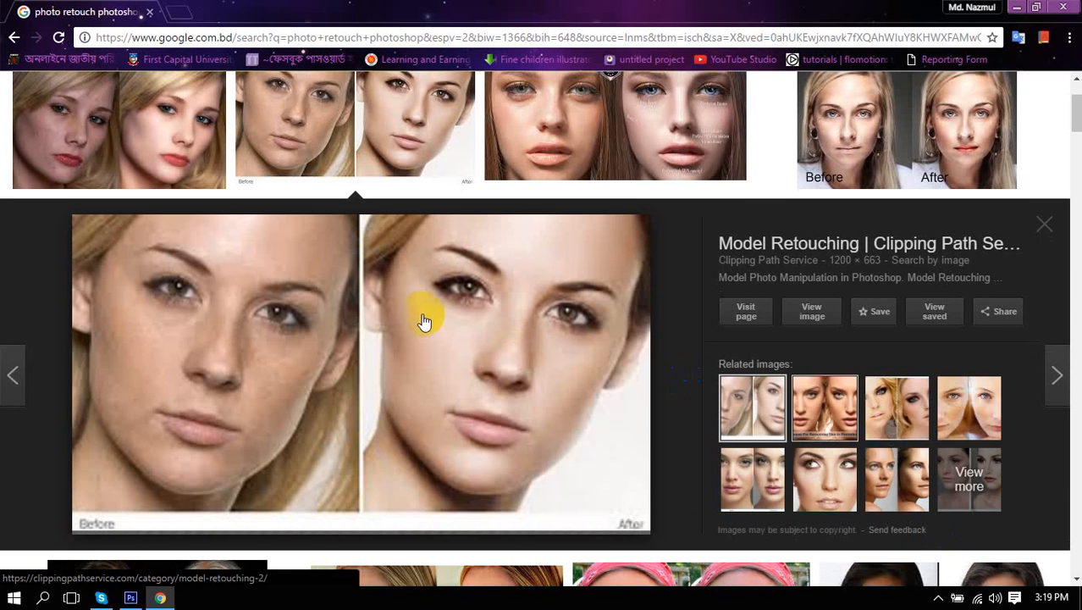
{"action": "scroll", "coordinate": [339, 296], "scroll_direction": "up", "scroll_amount": 3}
{"action": "left_click", "coordinate": [147, 251]}
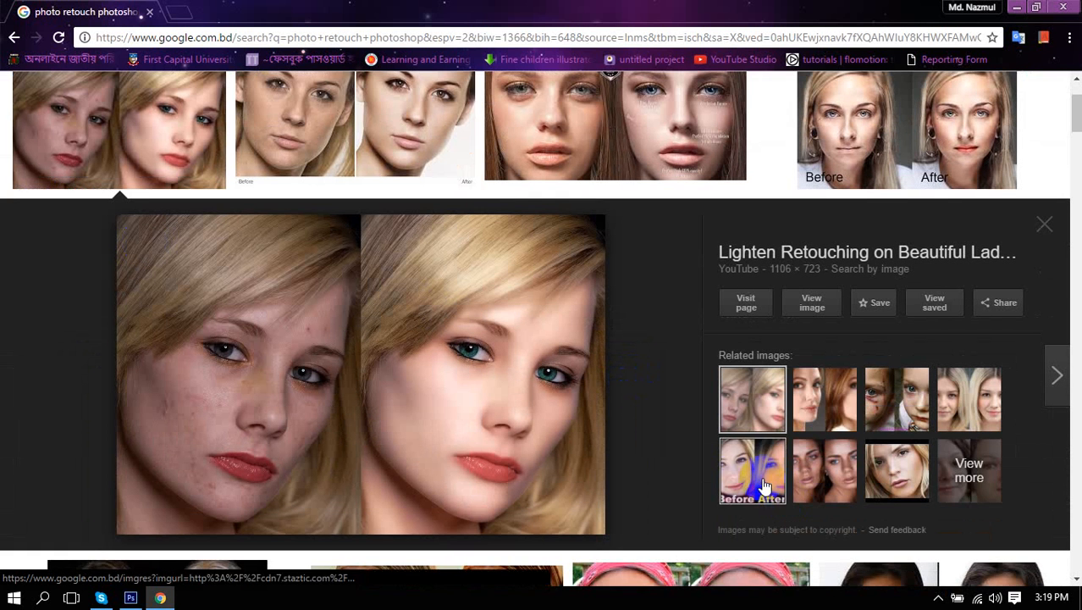
Copy the blonde woman's comparison image and return to Photoshop.
{"action": "scroll", "coordinate": [681, 428], "scroll_direction": "up", "scroll_amount": 1}
{"action": "scroll", "coordinate": [681, 428], "scroll_direction": "down", "scroll_amount": 6}
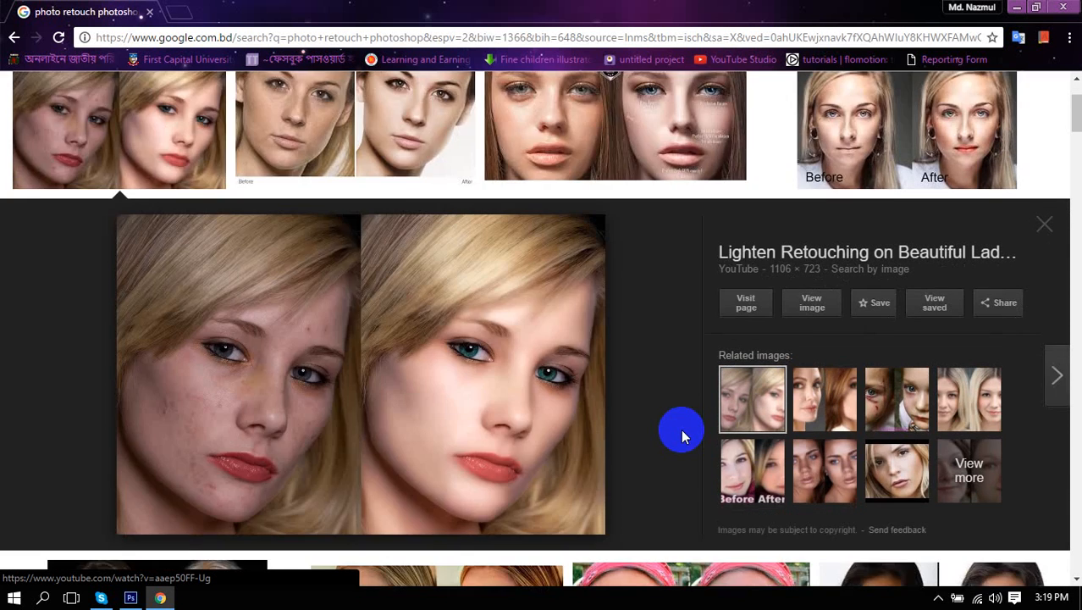
{"action": "scroll", "coordinate": [682, 437], "scroll_direction": "up", "scroll_amount": 4}
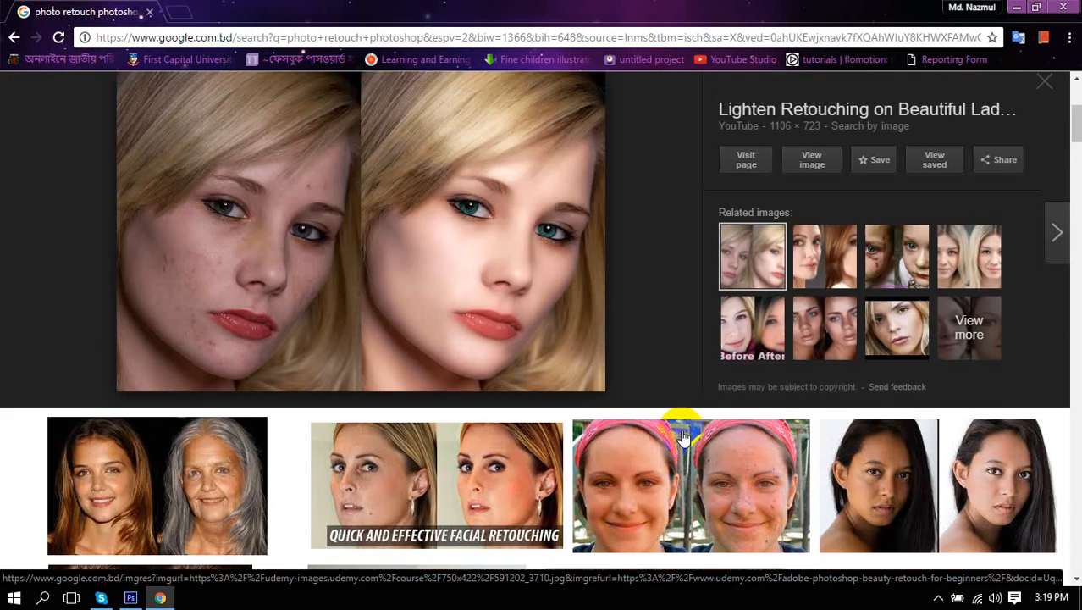
{"action": "right_click", "coordinate": [296, 292]}
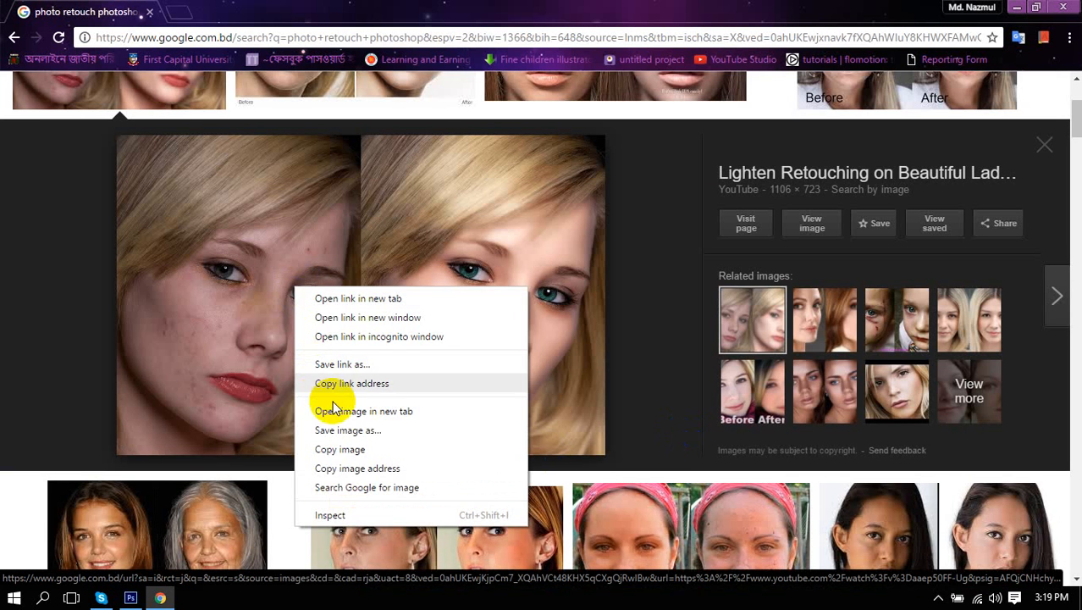
{"action": "left_click", "coordinate": [344, 452]}
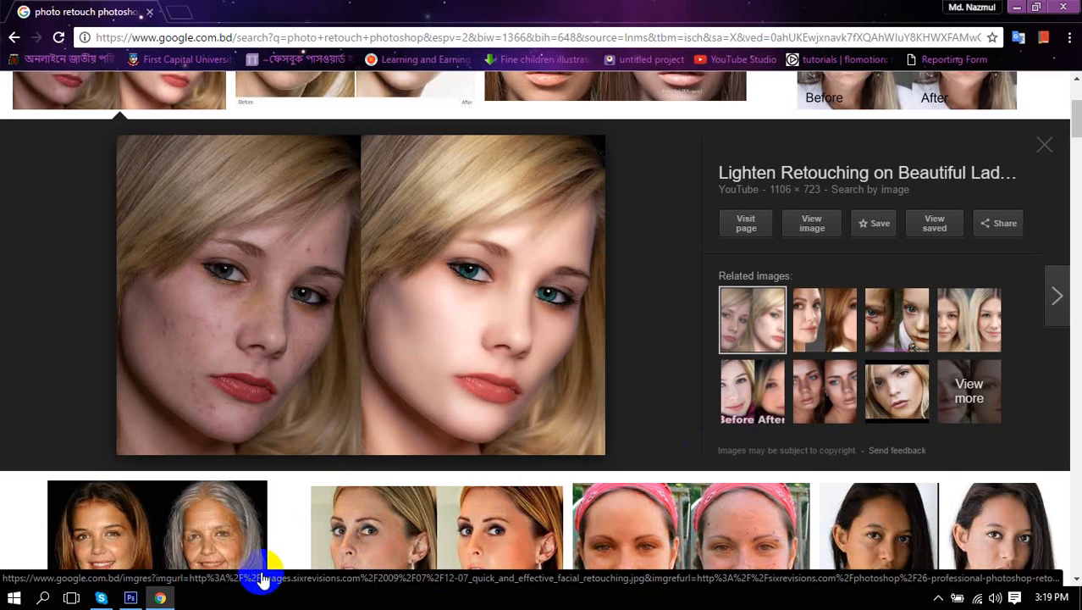
{"action": "left_click", "coordinate": [130, 597]}
{"action": "left_click", "coordinate": [580, 413]}
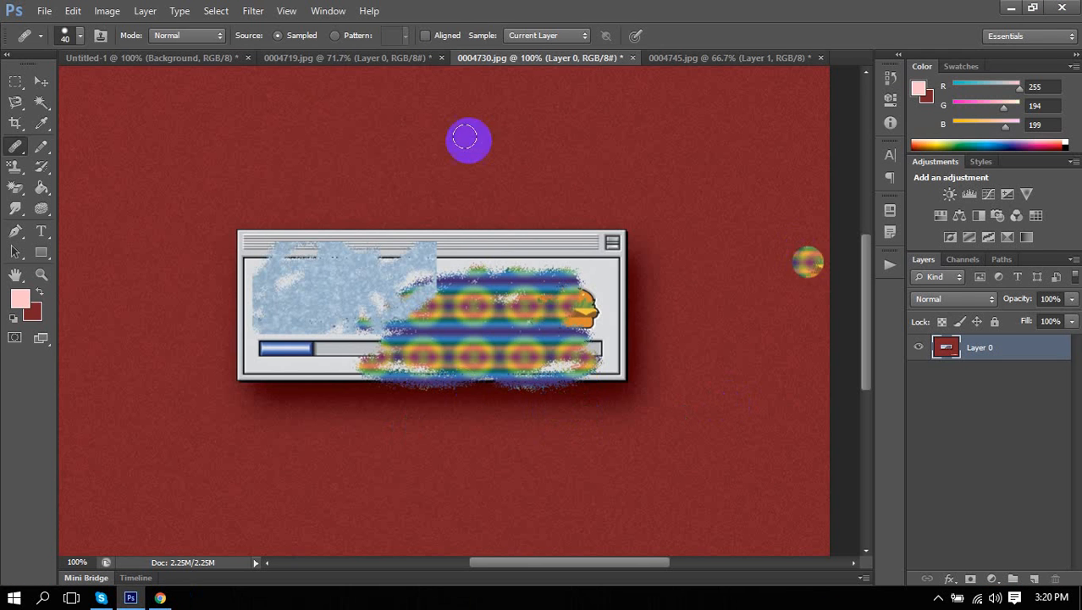
Close Untitled-1, 0004719.jpg, 0004730.jpg and 0004745.jpg without saving.
{"action": "left_click", "coordinate": [41, 81]}
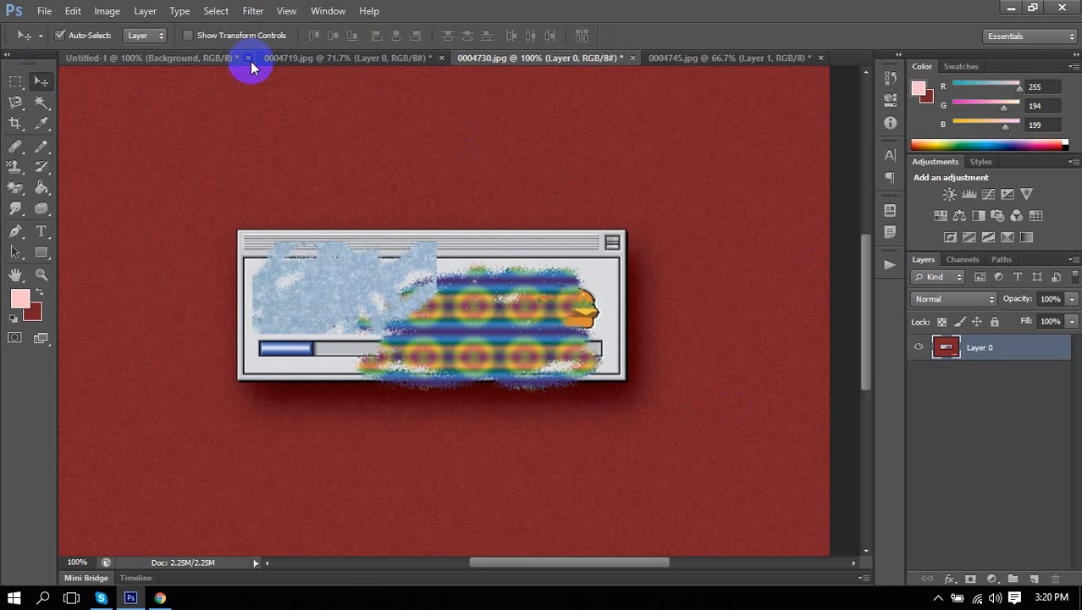
{"action": "left_click", "coordinate": [249, 59]}
{"action": "left_click", "coordinate": [551, 236]}
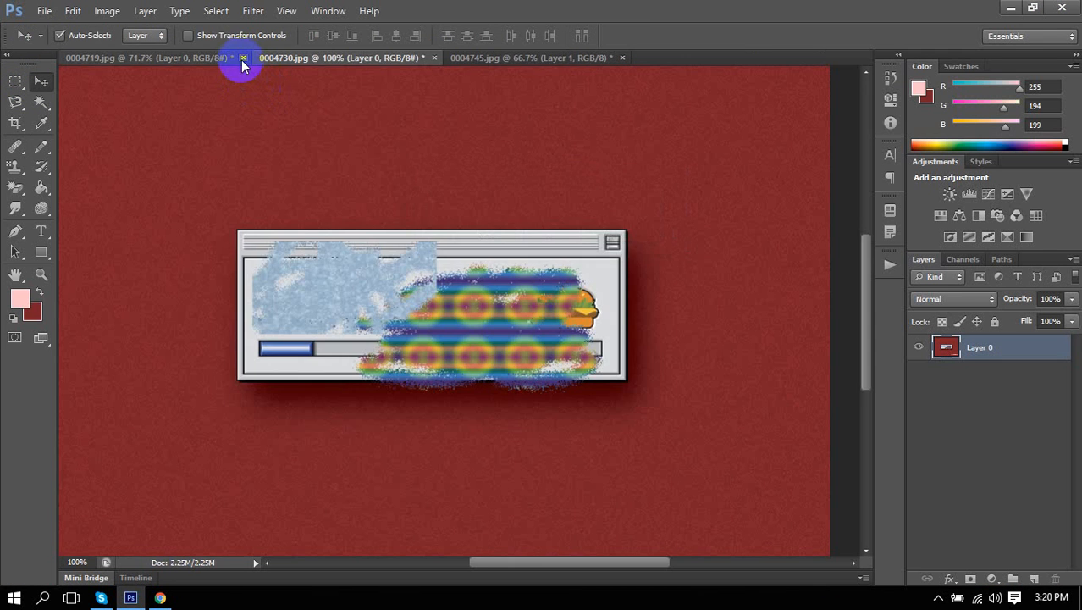
{"action": "left_click", "coordinate": [243, 58]}
{"action": "left_click", "coordinate": [537, 240]}
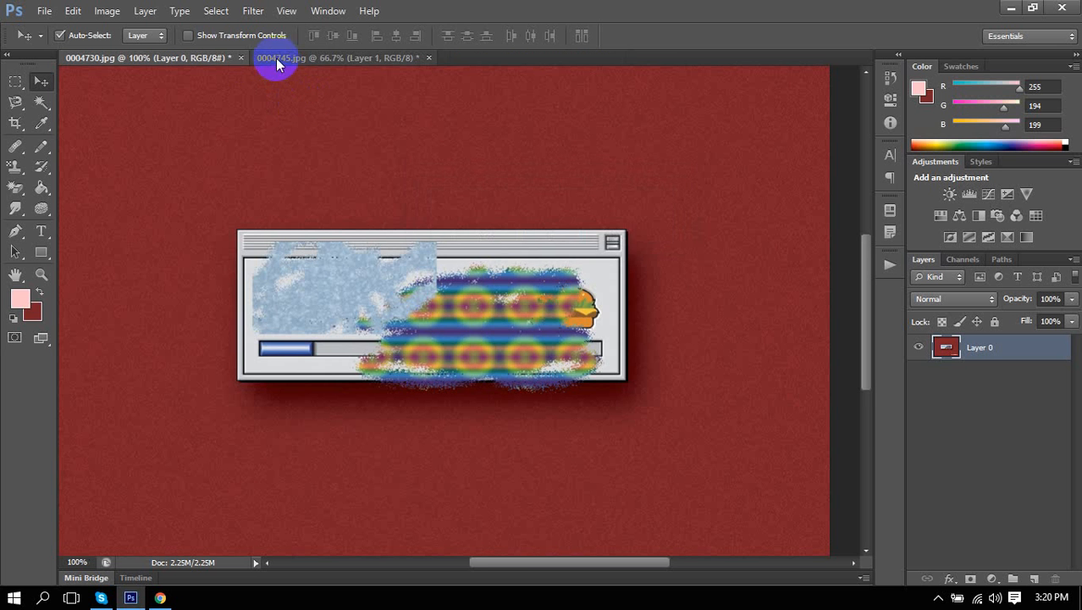
{"action": "left_click", "coordinate": [241, 57]}
{"action": "left_click", "coordinate": [556, 240]}
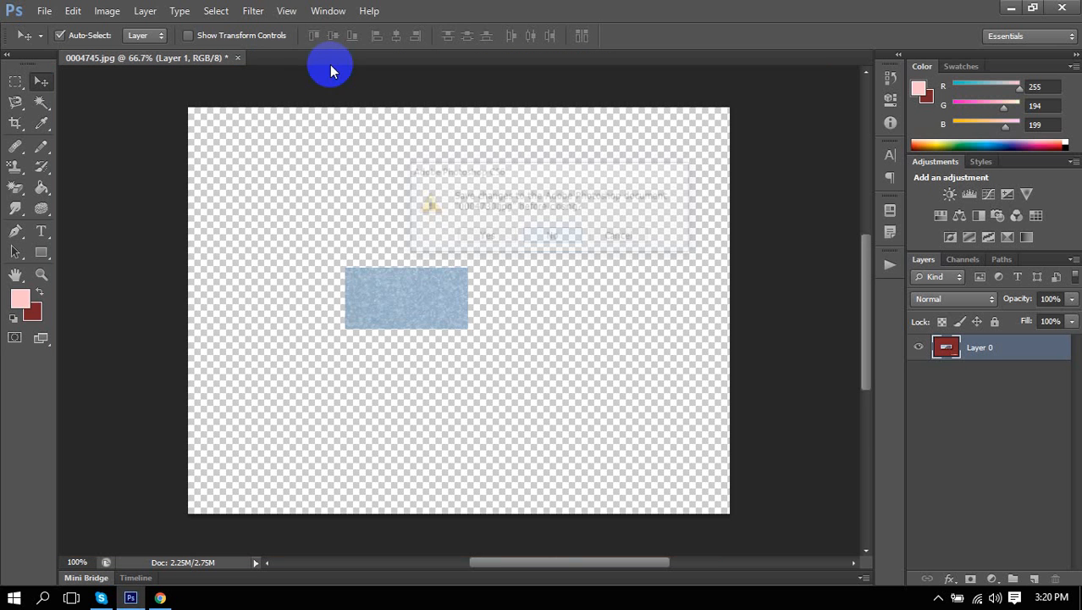
{"action": "left_click", "coordinate": [238, 57]}
{"action": "left_click", "coordinate": [551, 236]}
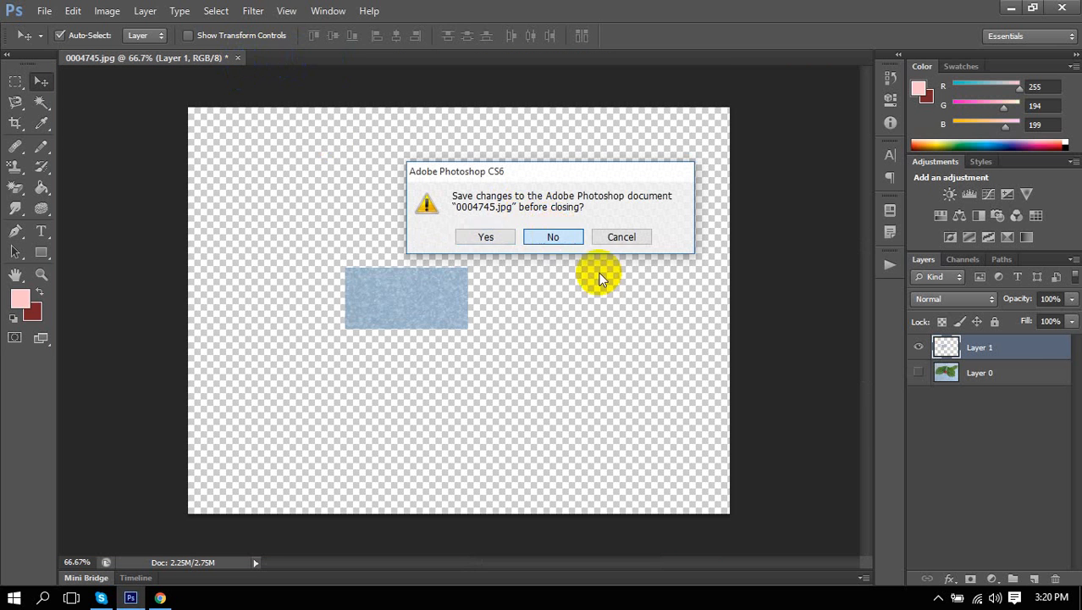
Create a clipboard-sized 1106×723 document and paste the before-and-after portrait into it.
{"action": "key", "text": "ctrl+n"}
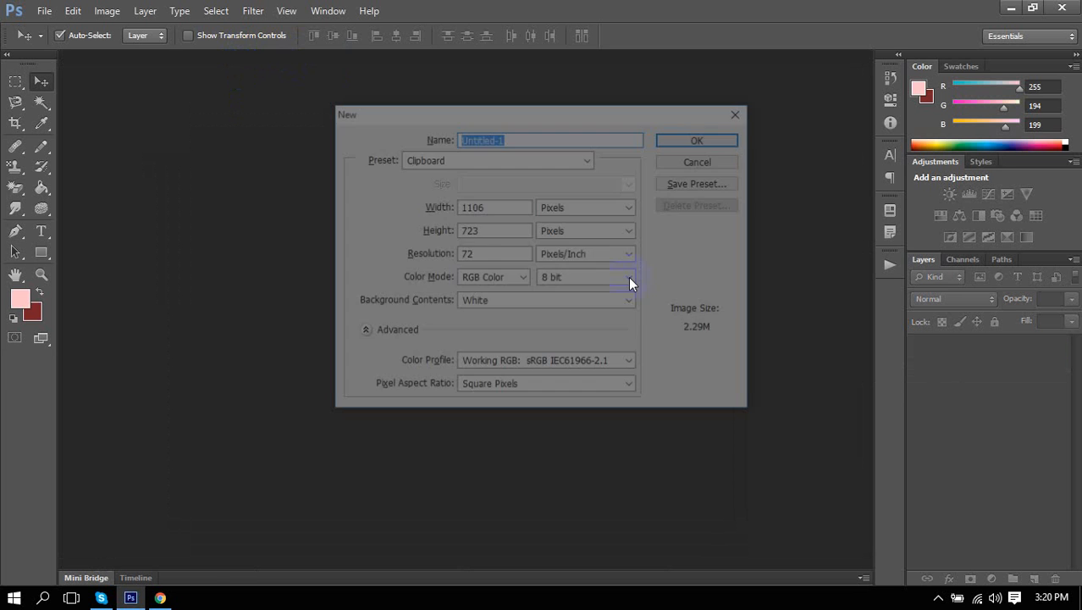
{"action": "key", "text": "Return"}
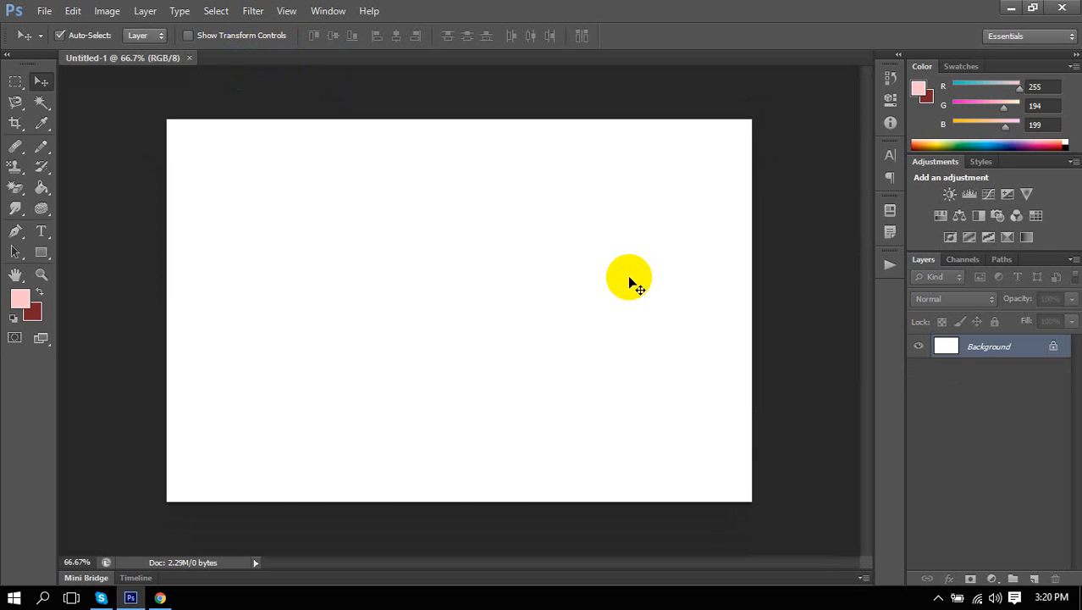
{"action": "key", "text": "ctrl+v"}
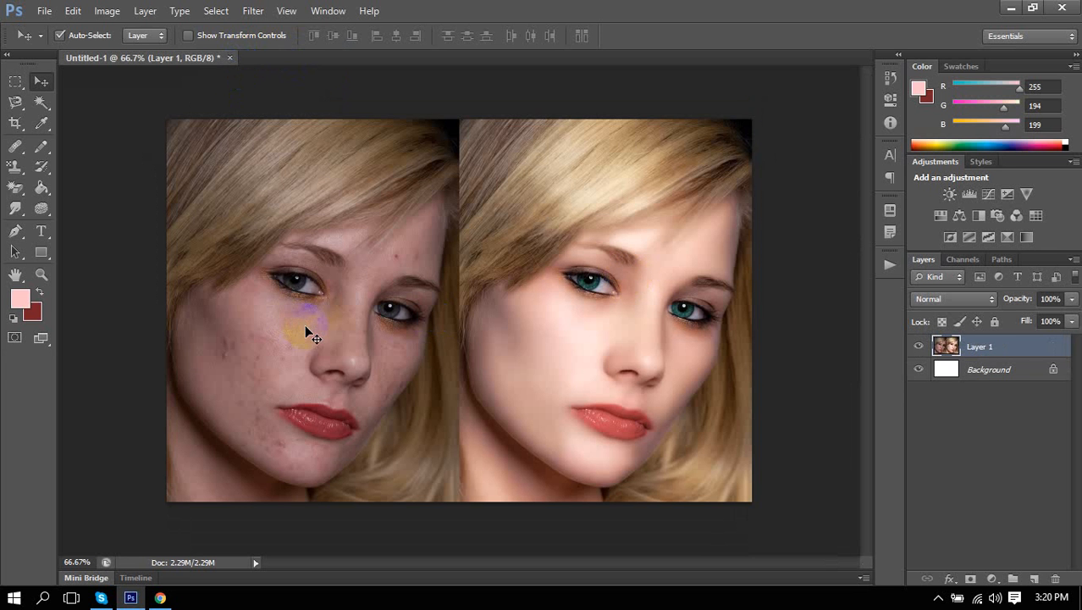
{"action": "scroll", "coordinate": [245, 278], "scroll_direction": "up", "scroll_amount": 5}
{"action": "scroll", "coordinate": [224, 281], "scroll_direction": "left", "scroll_amount": 2}
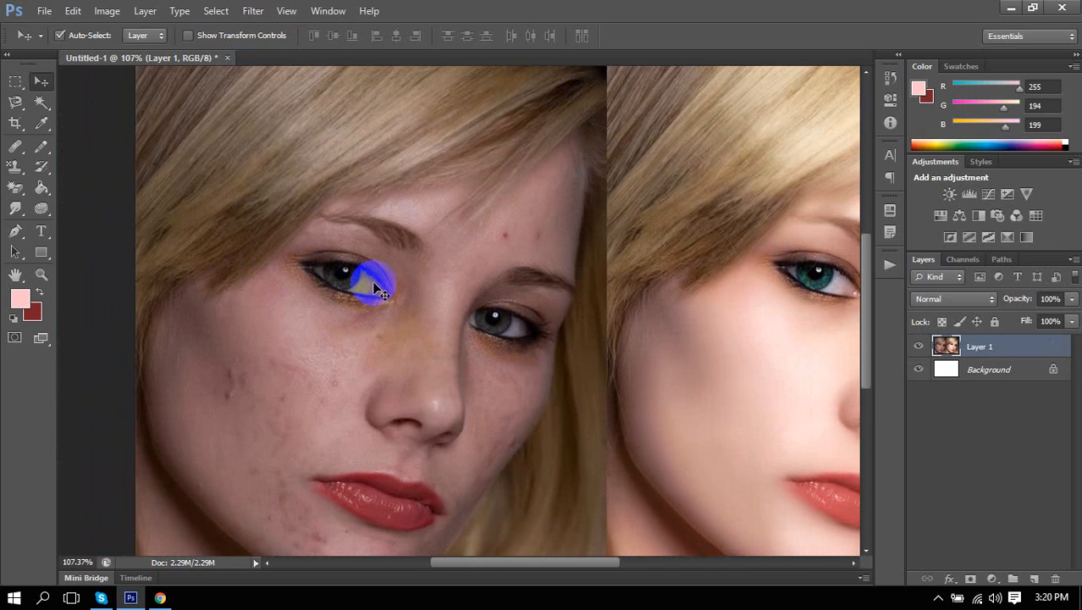
{"action": "scroll", "coordinate": [377, 290], "scroll_direction": "down", "scroll_amount": 5}
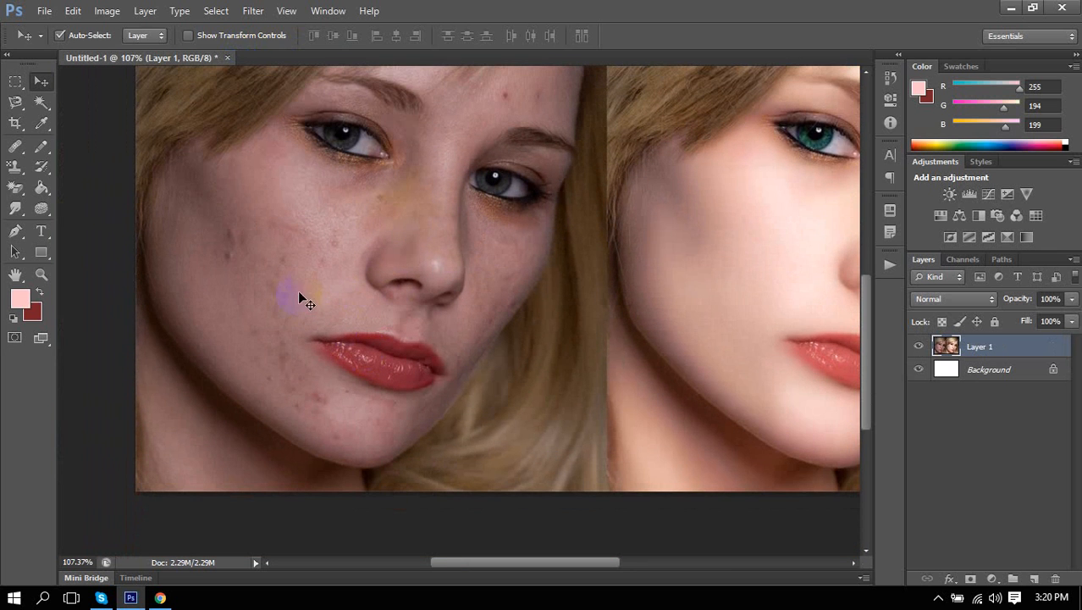
{"action": "scroll", "coordinate": [296, 282], "scroll_direction": "left", "scroll_amount": 2}
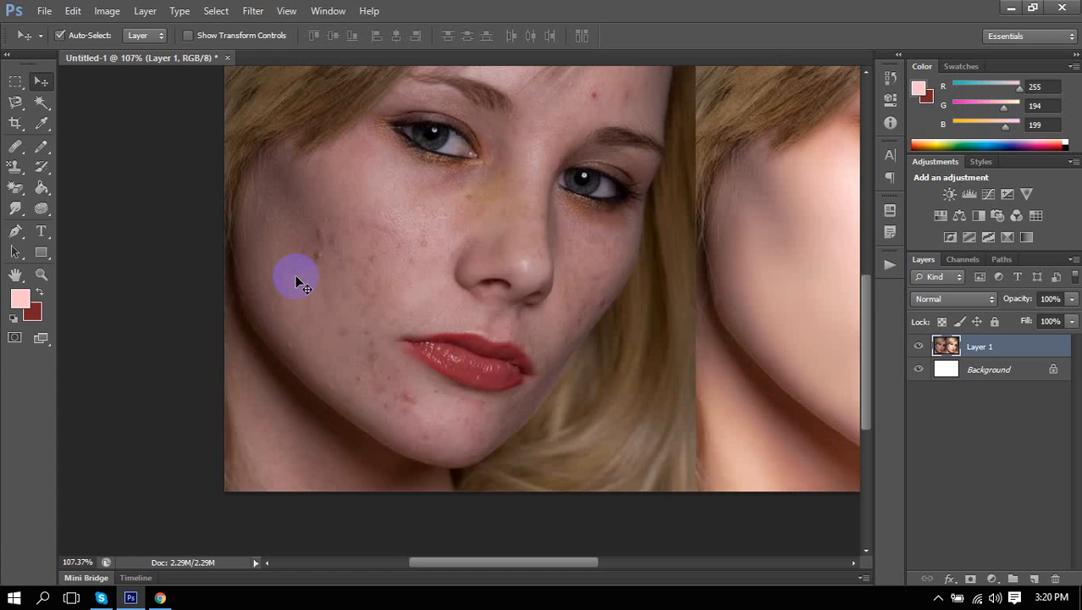
{"action": "scroll", "coordinate": [296, 282], "scroll_direction": "up", "scroll_amount": 10}
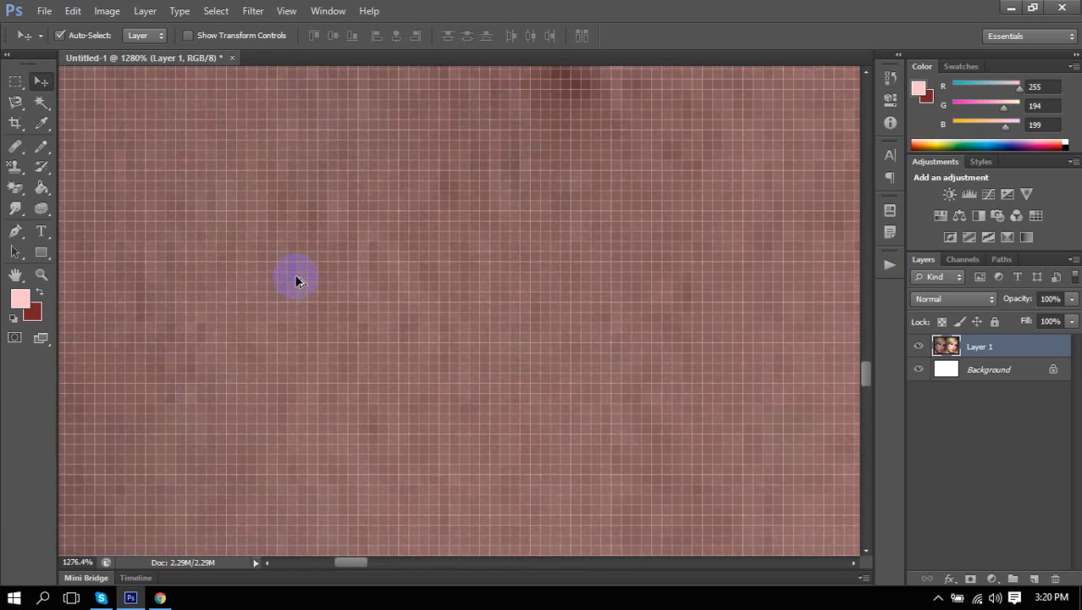
{"action": "scroll", "coordinate": [297, 282], "scroll_direction": "down", "scroll_amount": 8}
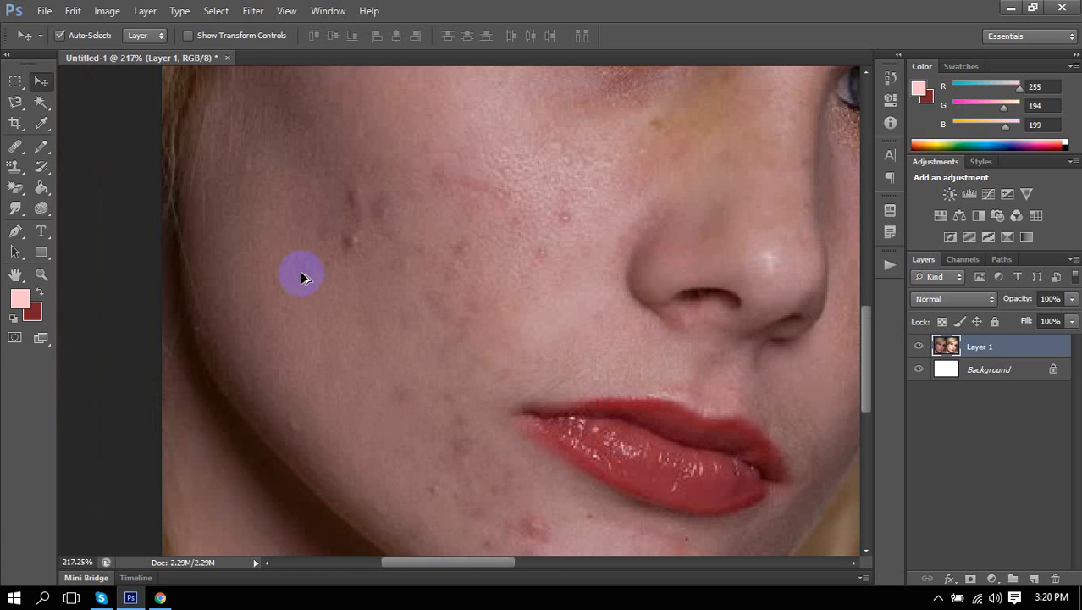
Select the Spot Healing Brush Tool from the healing tools group.
{"action": "left_click_drag", "start_coordinate": [381, 251], "coordinate": [386, 280]}
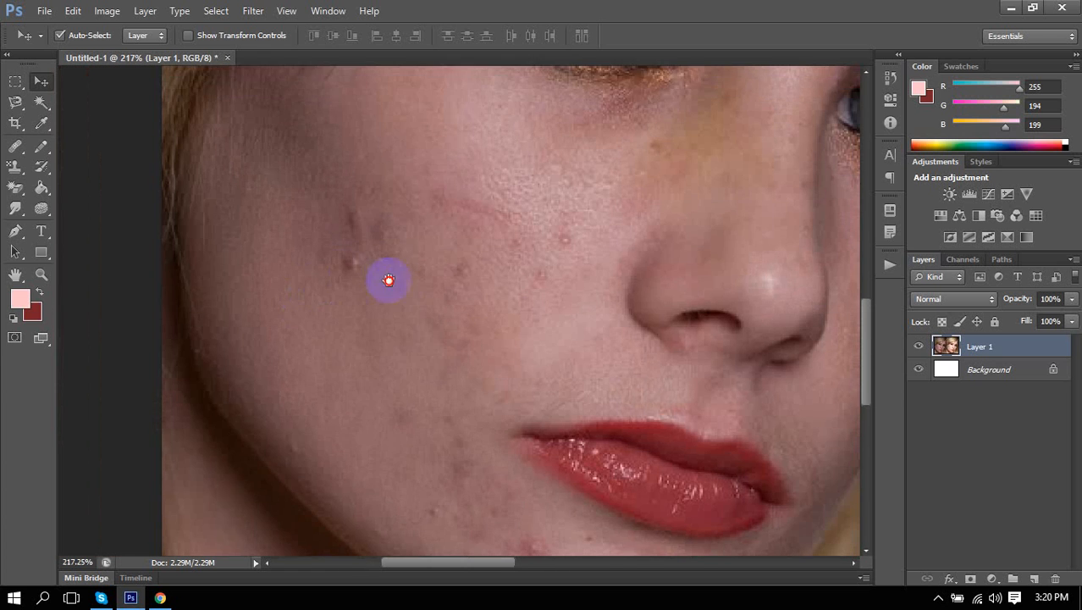
{"action": "left_click_drag", "start_coordinate": [331, 318], "coordinate": [338, 257]}
{"action": "left_click_drag", "start_coordinate": [15, 145], "coordinate": [58, 149]}
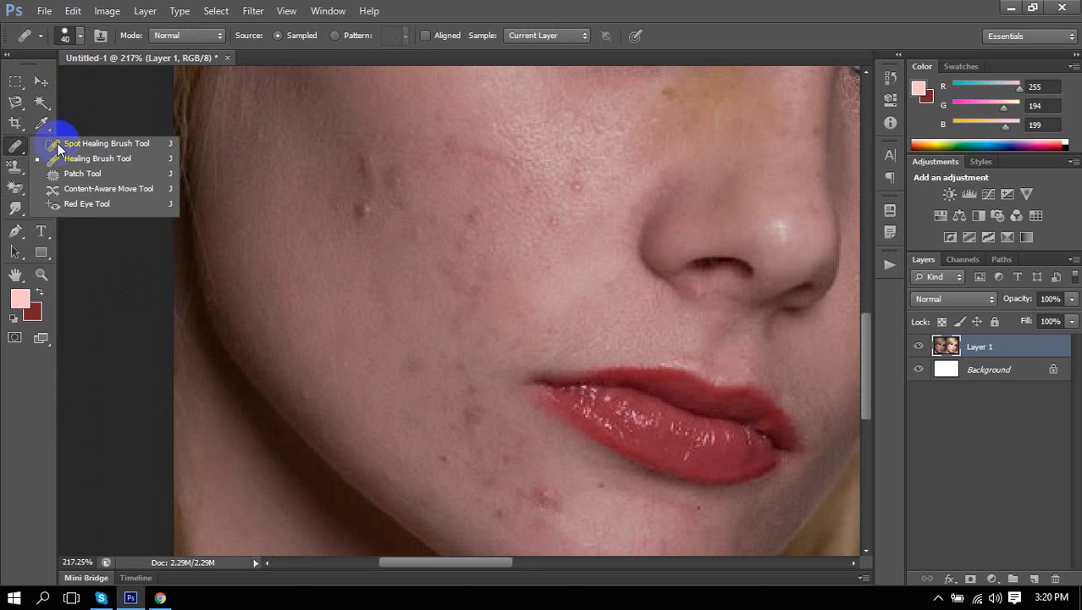
{"action": "left_click", "coordinate": [69, 144]}
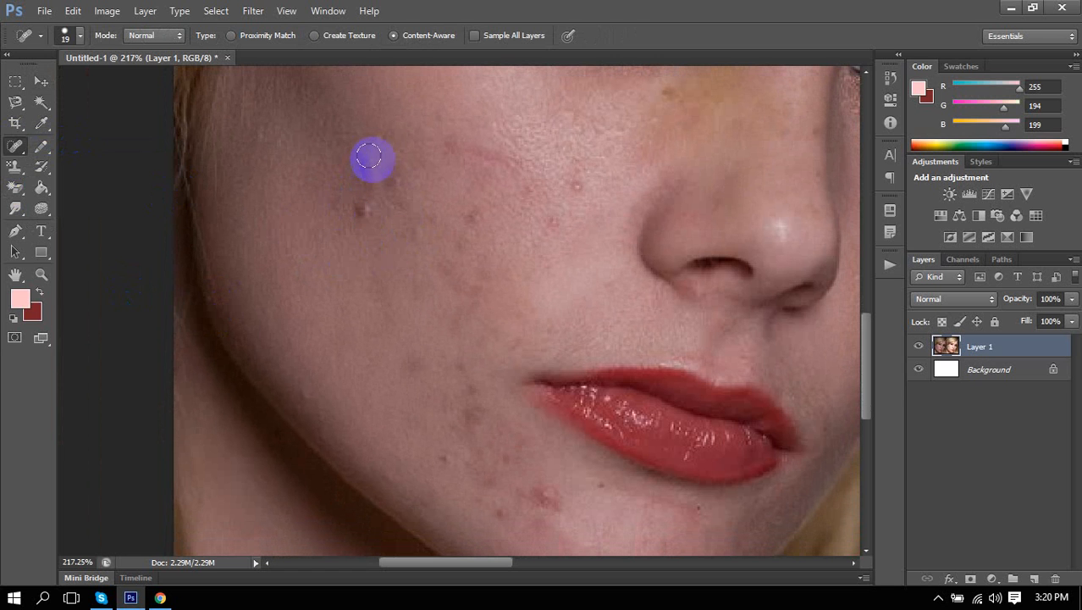
Heal the two lines of cheek blemishes and the small red spot near the nose.
{"action": "left_click_drag", "start_coordinate": [364, 157], "coordinate": [363, 208]}
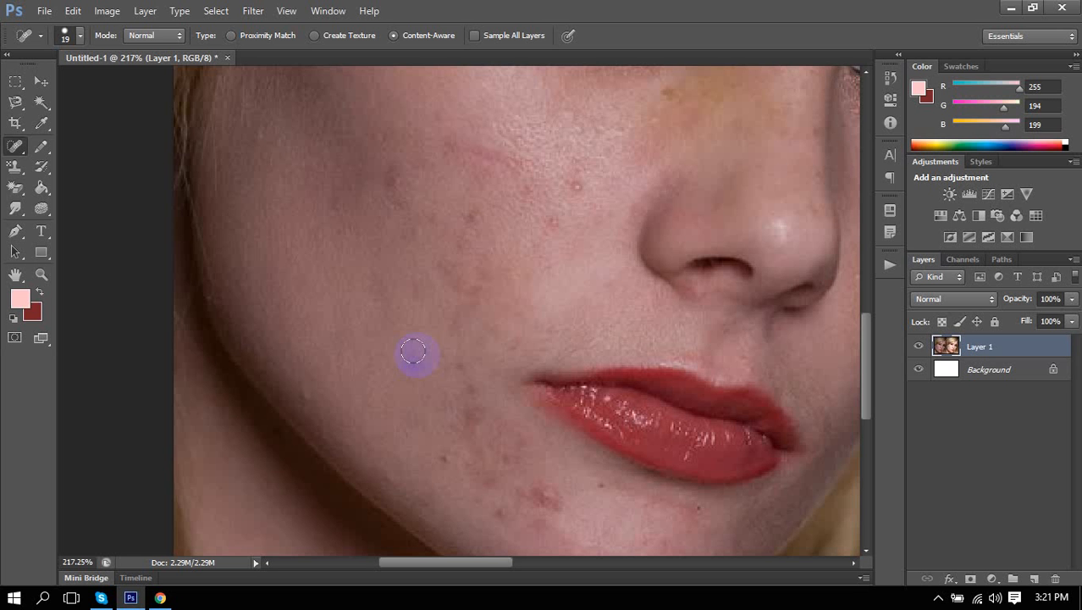
{"action": "scroll", "coordinate": [421, 339], "scroll_direction": "down", "scroll_amount": 2}
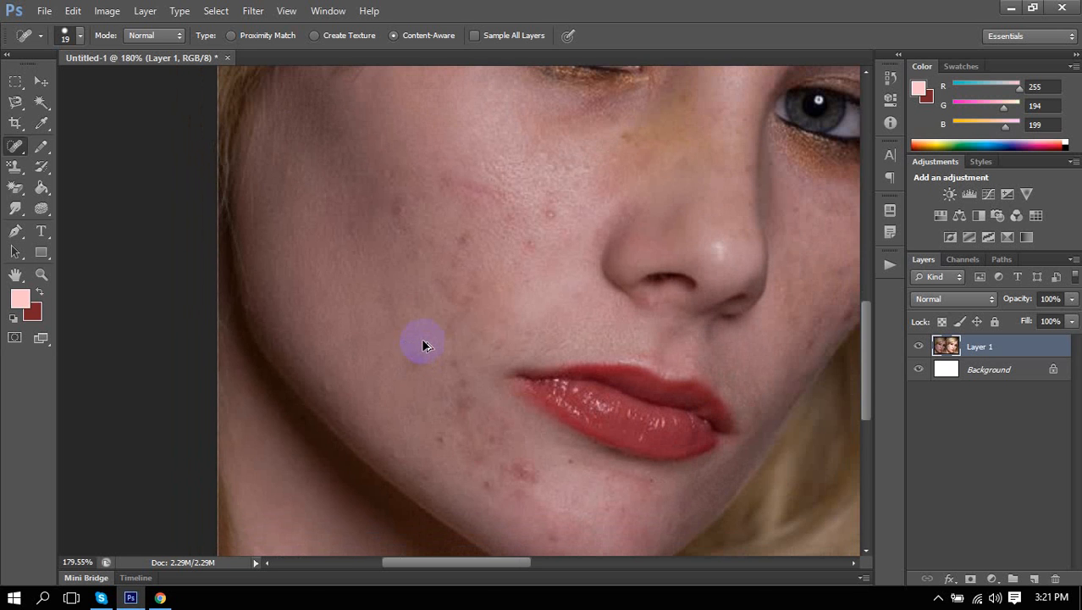
{"action": "scroll", "coordinate": [397, 205], "scroll_direction": "up", "scroll_amount": 3}
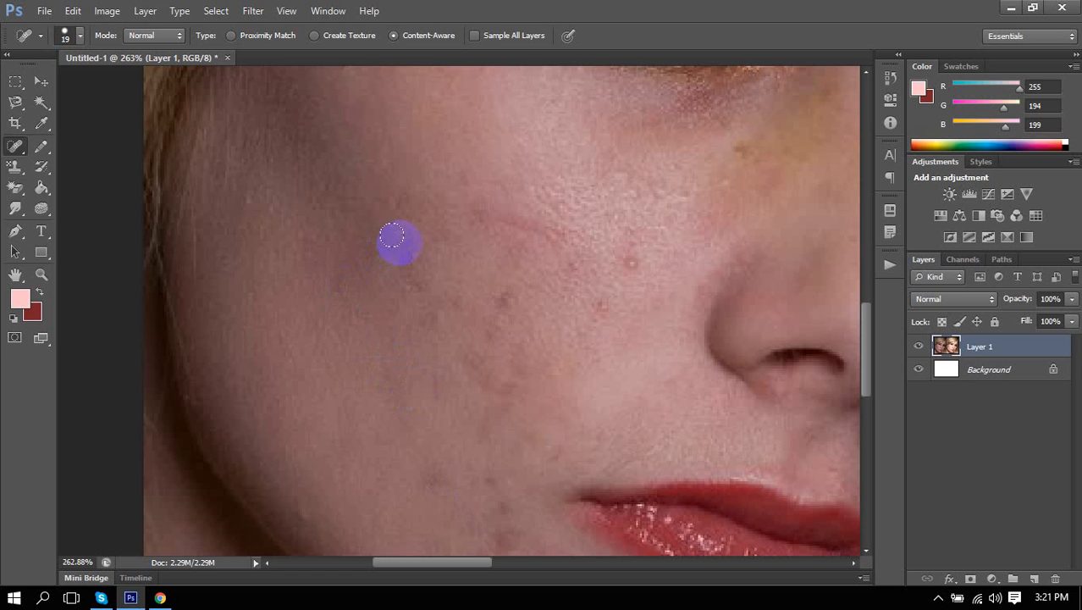
{"action": "left_click_drag", "start_coordinate": [400, 238], "coordinate": [411, 317]}
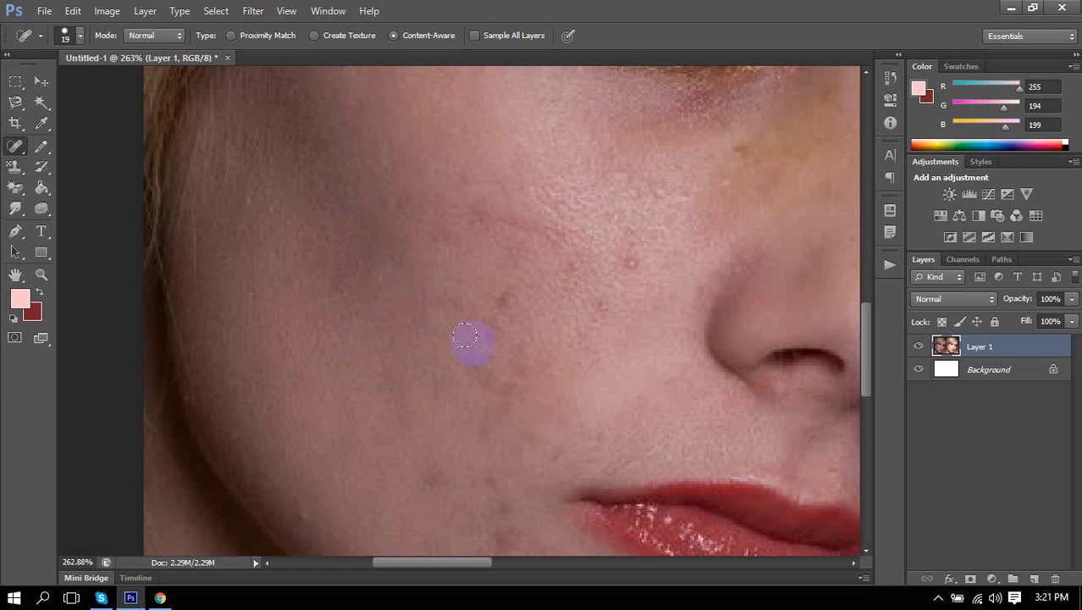
{"action": "left_click", "coordinate": [628, 260]}
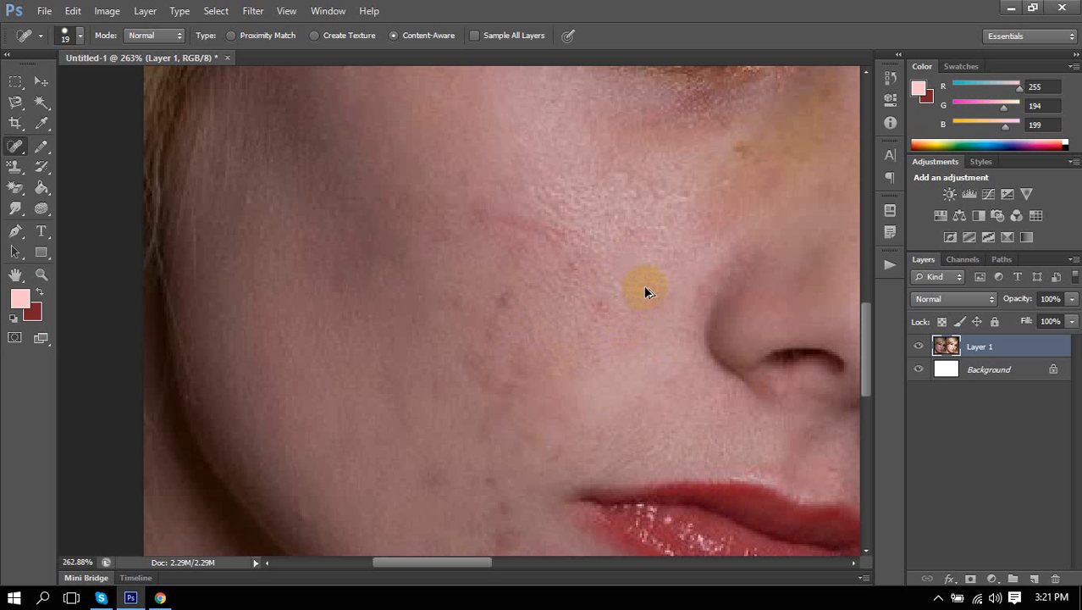
Spot-heal the dark marks on the unretouched face's cheek, then zoom out to the whole image.
{"action": "scroll", "coordinate": [641, 273], "scroll_direction": "up", "scroll_amount": 4}
{"action": "scroll", "coordinate": [639, 271], "scroll_direction": "up", "scroll_amount": 5}
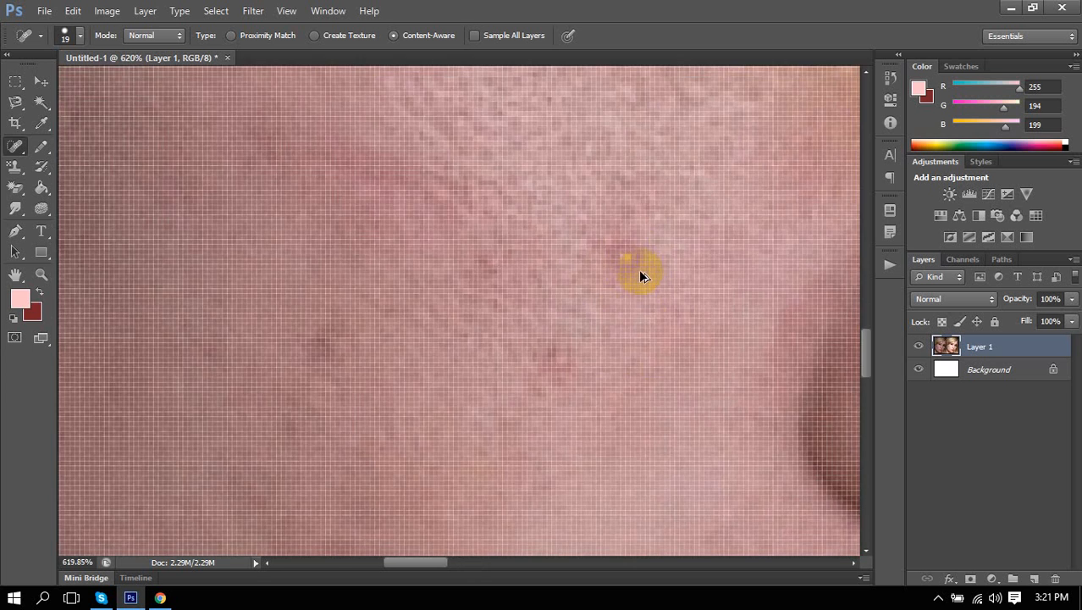
{"action": "scroll", "coordinate": [639, 271], "scroll_direction": "down", "scroll_amount": 5}
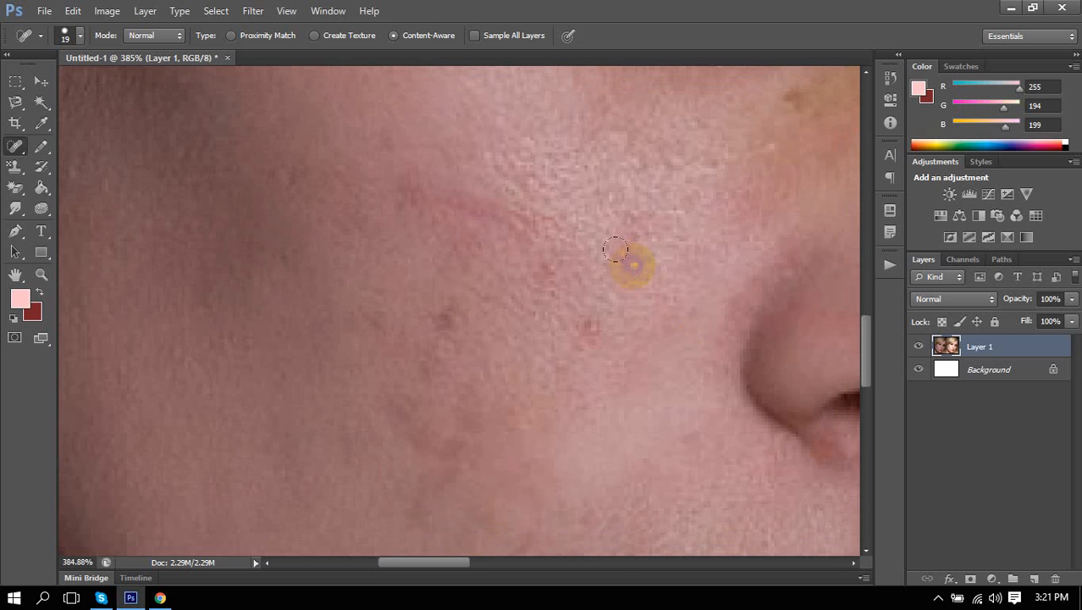
{"action": "left_click", "coordinate": [616, 249]}
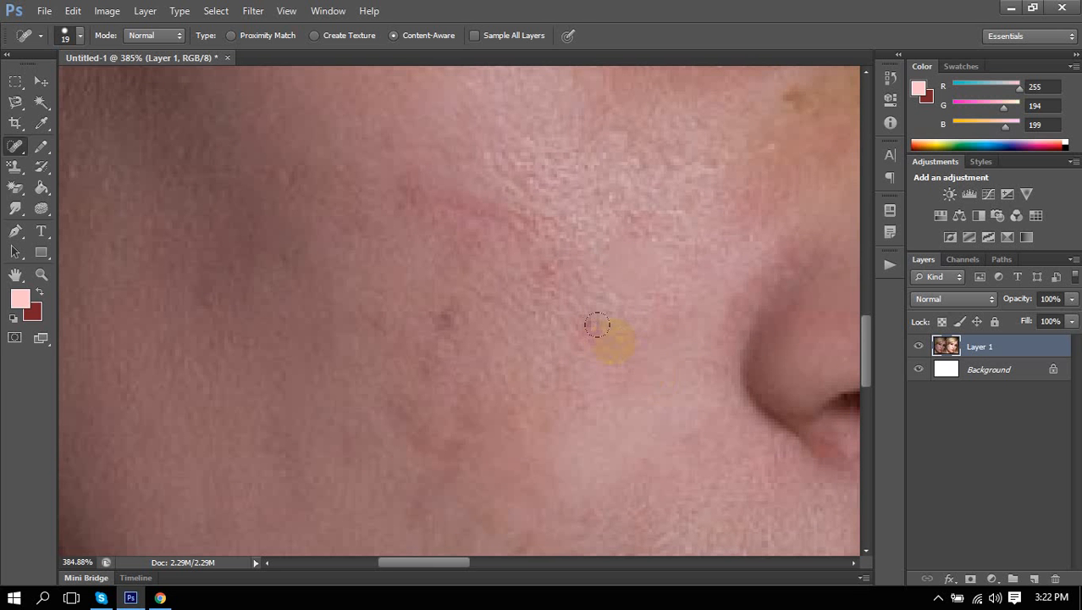
{"action": "scroll", "coordinate": [602, 282], "scroll_direction": "down", "scroll_amount": 2}
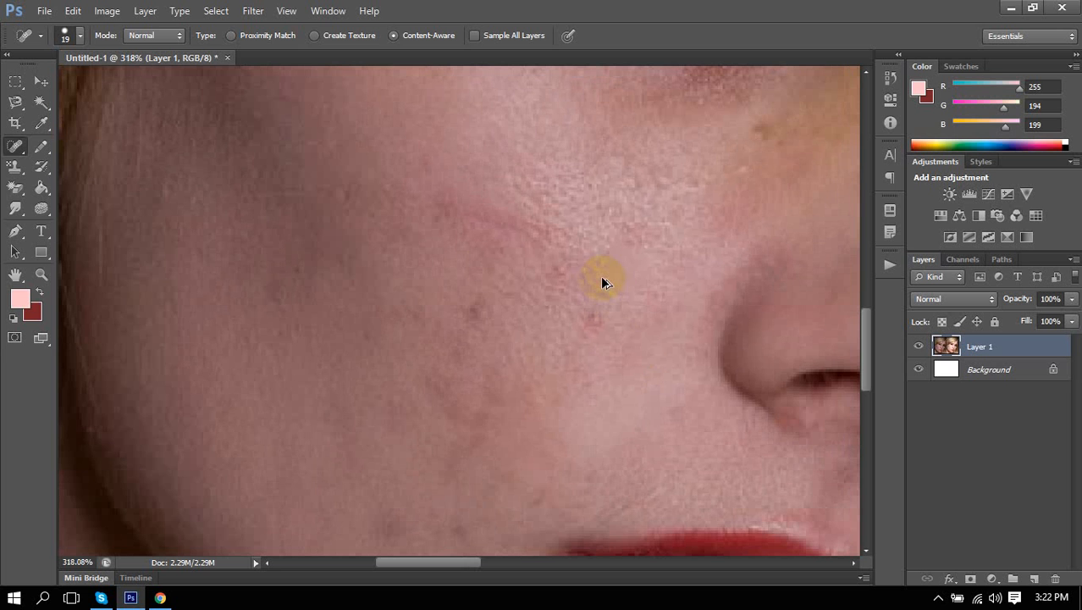
{"action": "scroll", "coordinate": [602, 282], "scroll_direction": "down", "scroll_amount": 1}
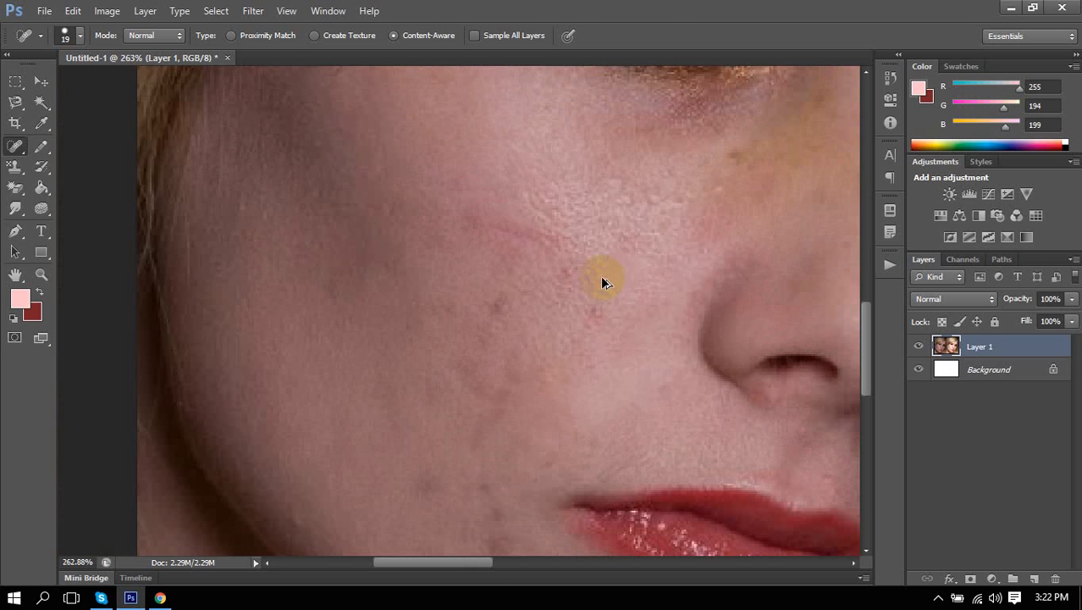
{"action": "left_click", "coordinate": [514, 319]}
{"action": "scroll", "coordinate": [526, 323], "scroll_direction": "down", "scroll_amount": 6}
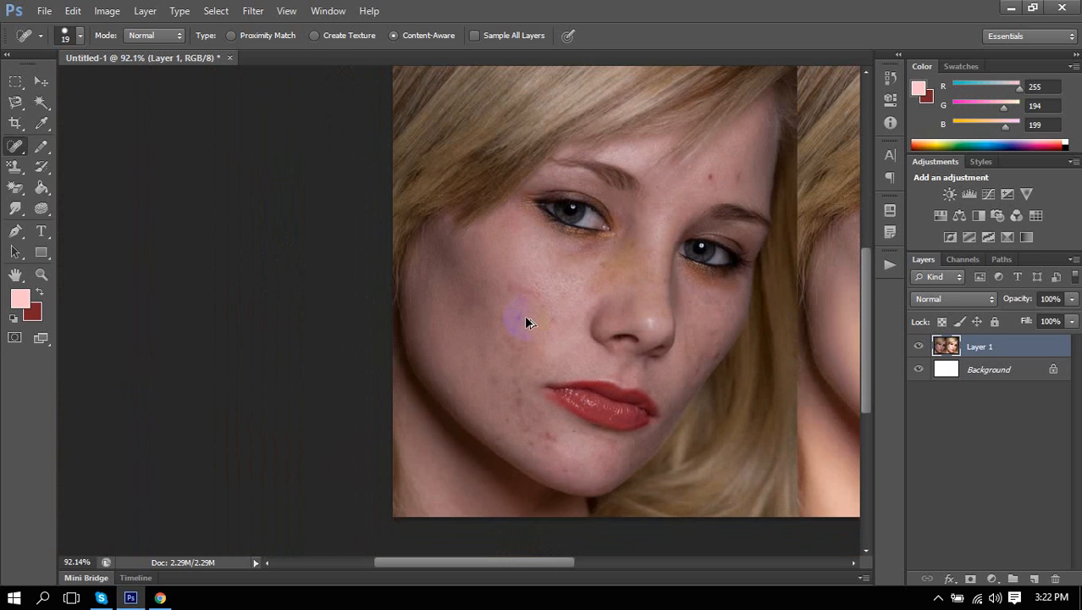
{"action": "scroll", "coordinate": [526, 320], "scroll_direction": "down", "scroll_amount": 1}
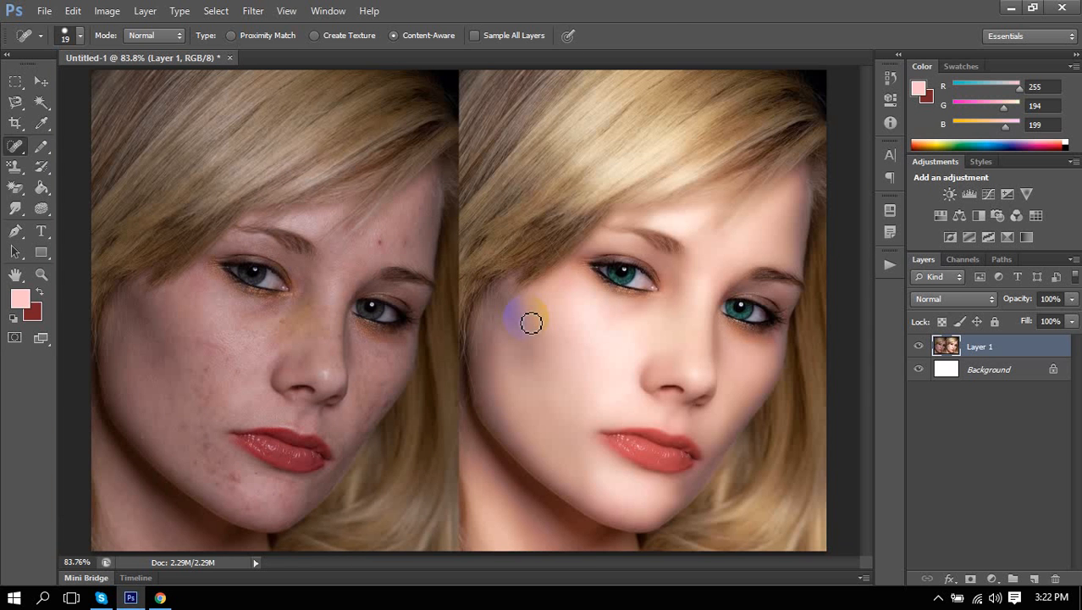
Reselect the Spot Healing Brush and enlarge it to size 80.
{"action": "left_click", "coordinate": [15, 207]}
{"action": "left_click", "coordinate": [77, 208]}
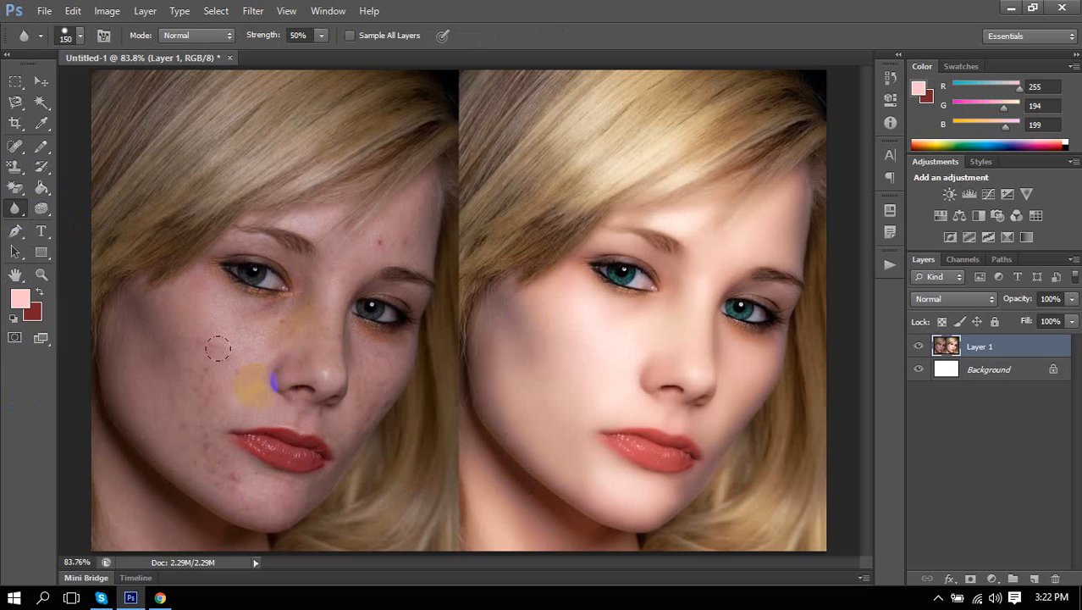
{"action": "left_click", "coordinate": [15, 146]}
{"action": "left_click", "coordinate": [93, 145]}
{"action": "scroll", "coordinate": [199, 384], "scroll_direction": "up", "scroll_amount": 5}
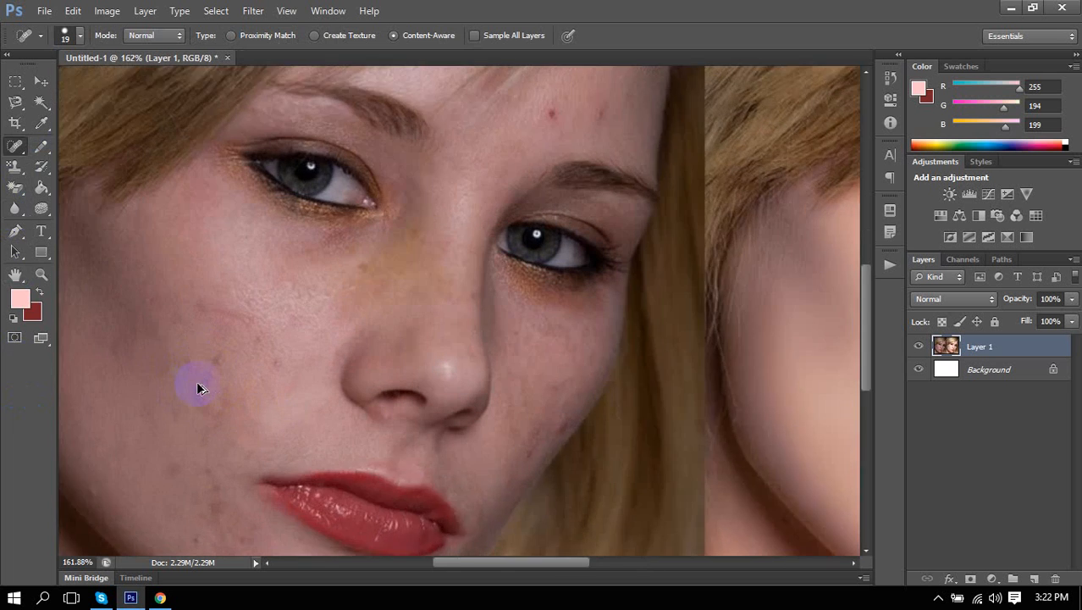
{"action": "scroll", "coordinate": [204, 373], "scroll_direction": "down", "scroll_amount": 3}
{"action": "scroll", "coordinate": [212, 341], "scroll_direction": "down", "scroll_amount": 1}
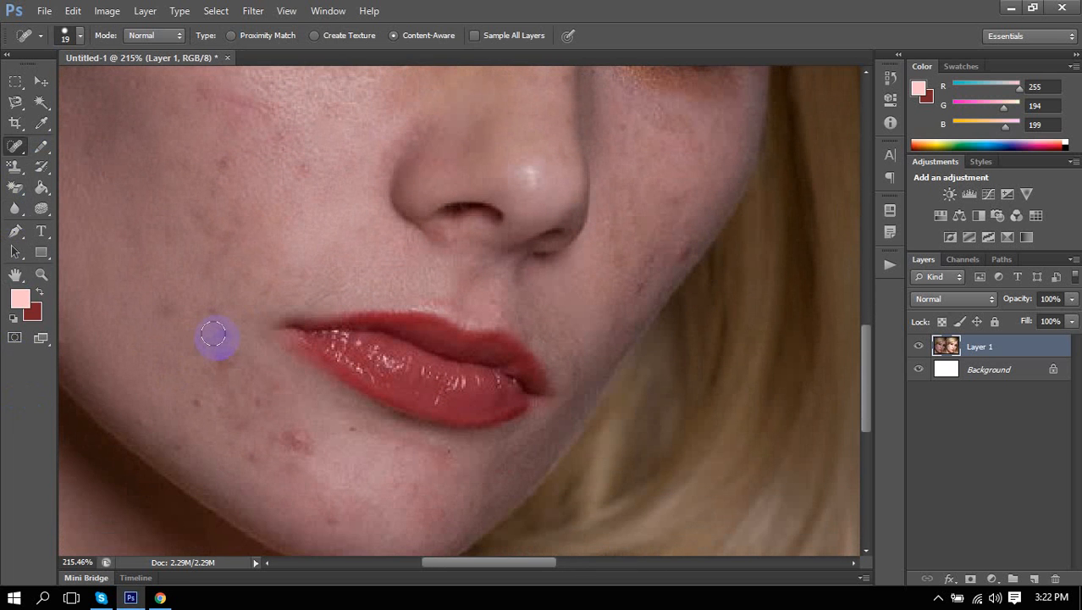
{"action": "key", "text": "]"}
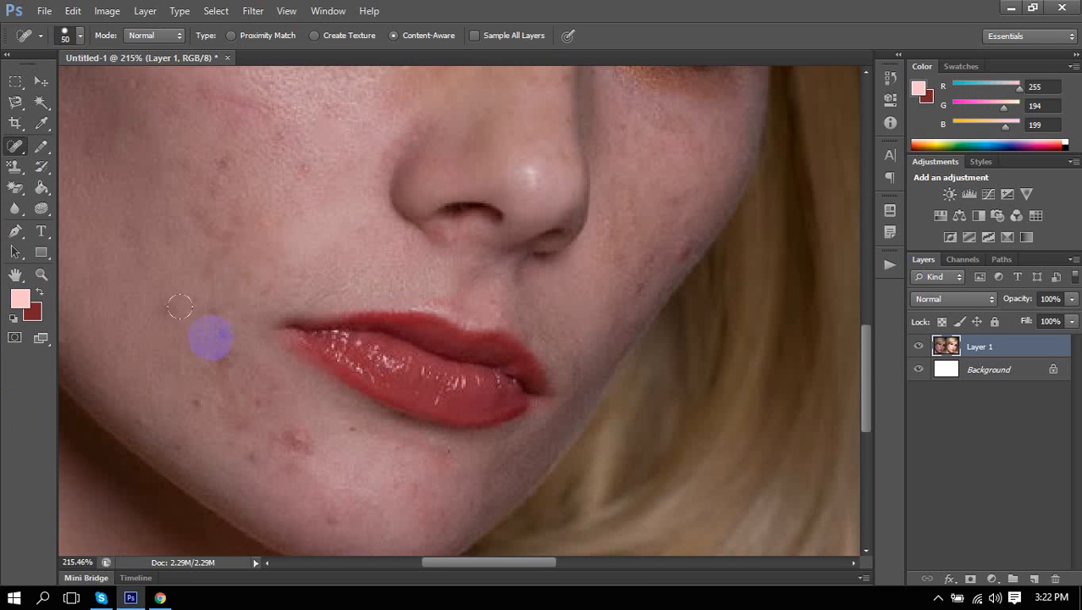
{"action": "key", "text": "]"}
Heal the upper and lower cheek blemishes, undoing the stroke that erased the lip corner.
{"action": "left_click", "coordinate": [216, 186]}
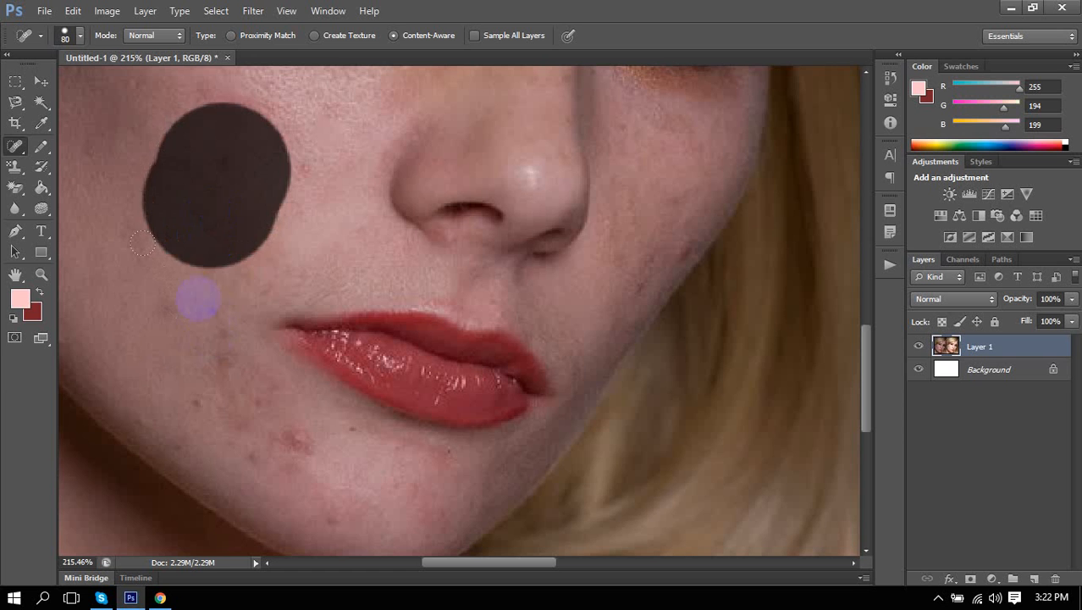
{"action": "left_click", "coordinate": [186, 356]}
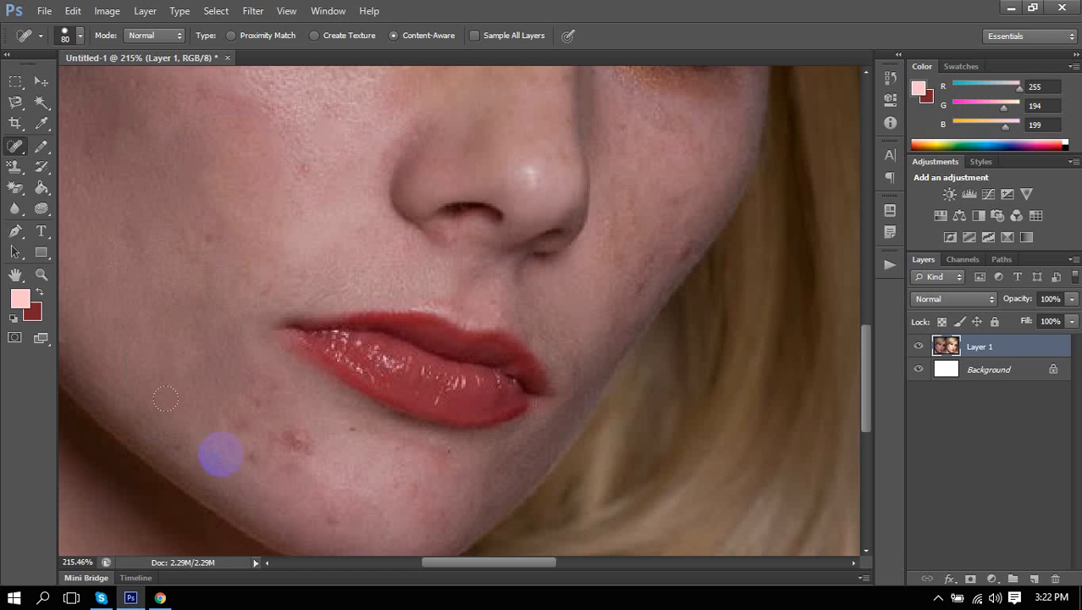
{"action": "left_click_drag", "start_coordinate": [317, 361], "coordinate": [386, 362]}
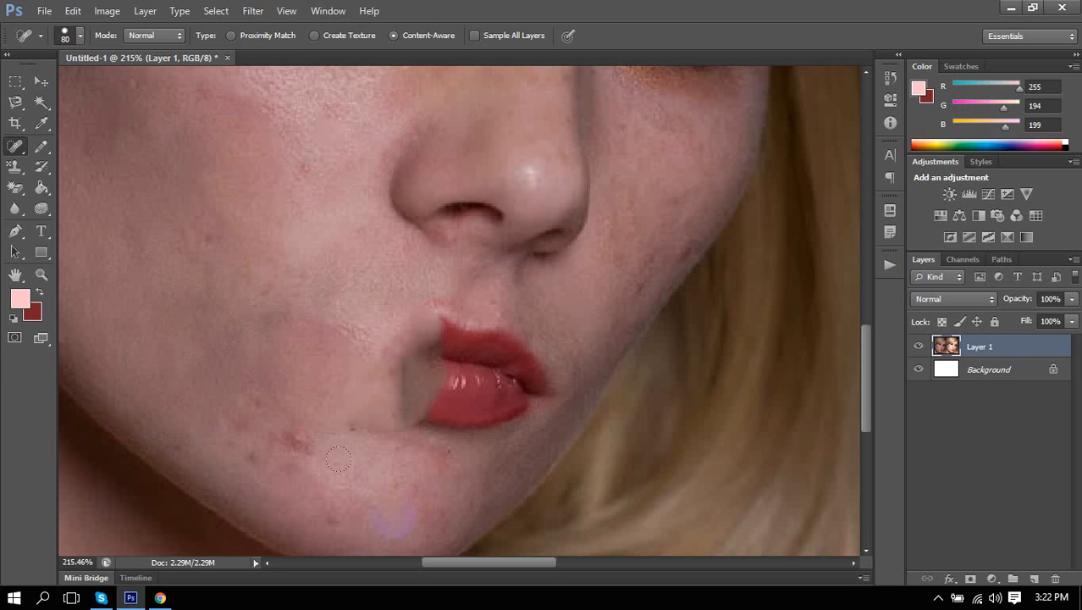
{"action": "key", "text": "ctrl+z"}
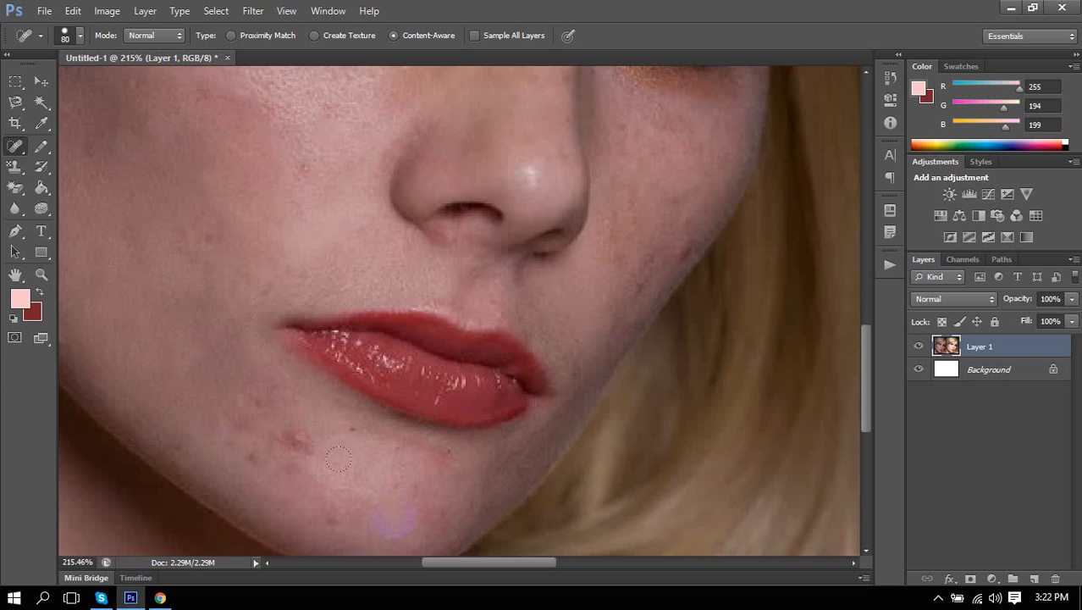
{"action": "scroll", "coordinate": [373, 434], "scroll_direction": "down", "scroll_amount": 5}
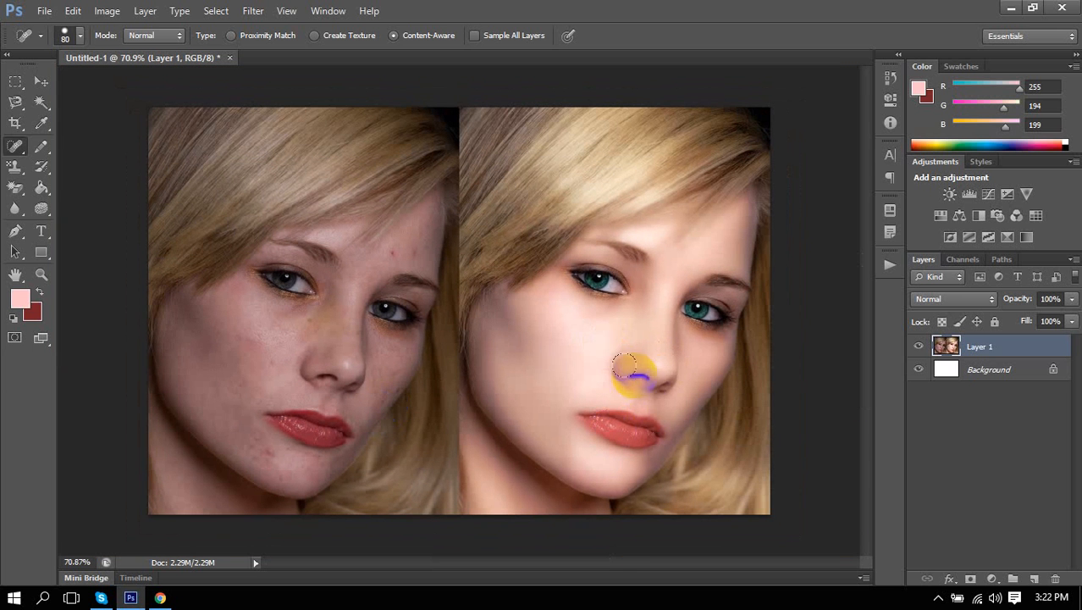
{"action": "mouse_move", "coordinate": [624, 366]}
{"action": "left_mouse_down"}
{"action": "mouse_move", "coordinate": [663, 386]}
{"action": "mouse_move", "coordinate": [698, 160]}
{"action": "mouse_move", "coordinate": [687, 186]}
{"action": "mouse_move", "coordinate": [711, 335]}
{"action": "mouse_move", "coordinate": [712, 282]}
{"action": "mouse_move", "coordinate": [647, 268]}
{"action": "mouse_move", "coordinate": [674, 351]}
{"action": "mouse_move", "coordinate": [664, 386]}
{"action": "left_mouse_up"}
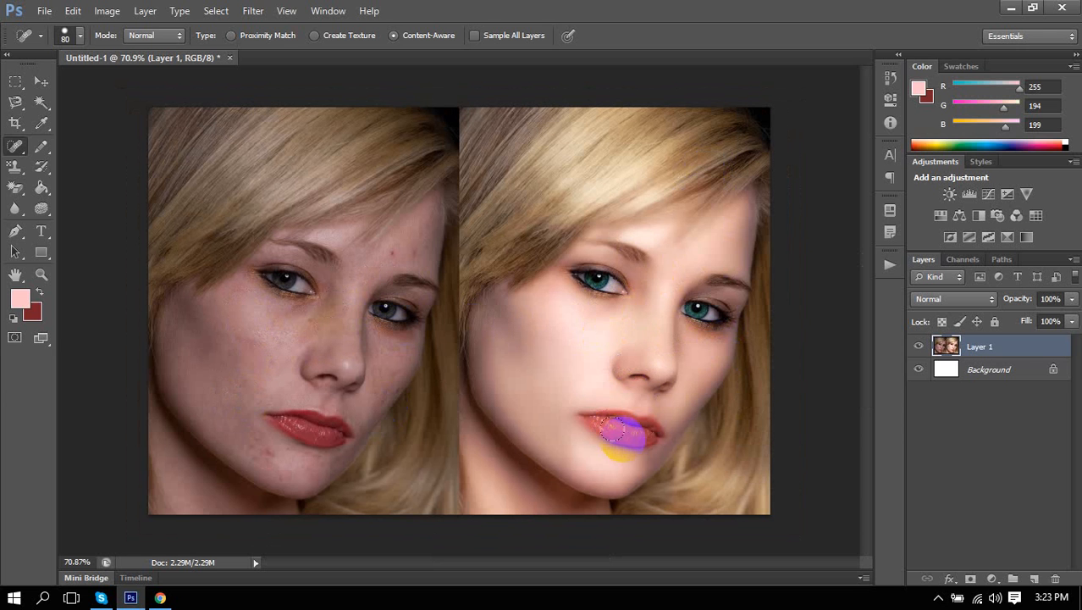
Shrink the Spot Healing Brush to 25 and heal the small mark below the eye.
{"action": "left_click", "coordinate": [588, 343]}
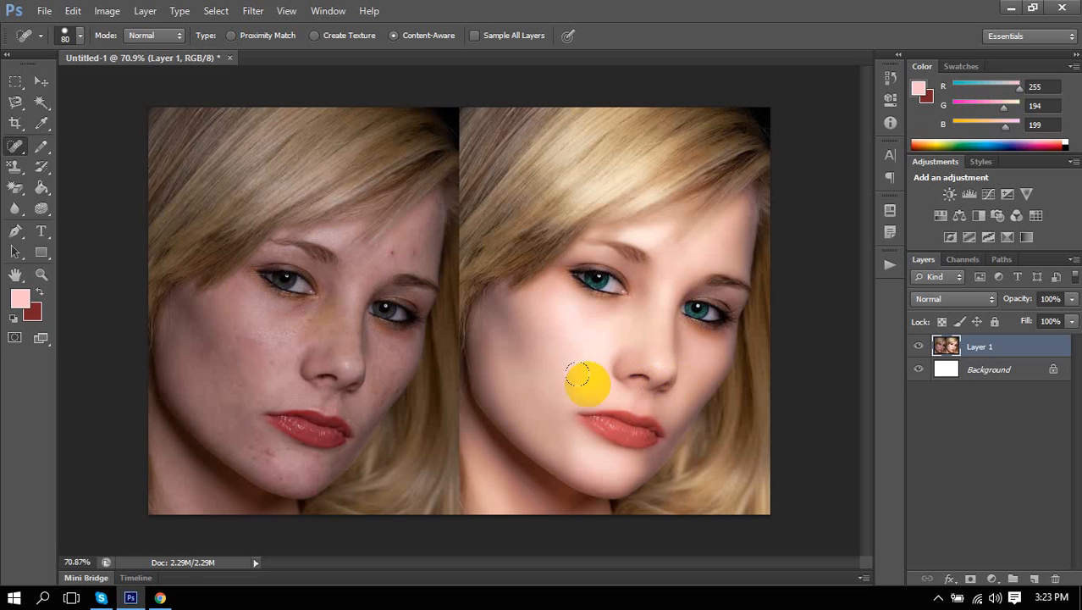
{"action": "scroll", "coordinate": [224, 333], "scroll_direction": "up", "scroll_amount": 16}
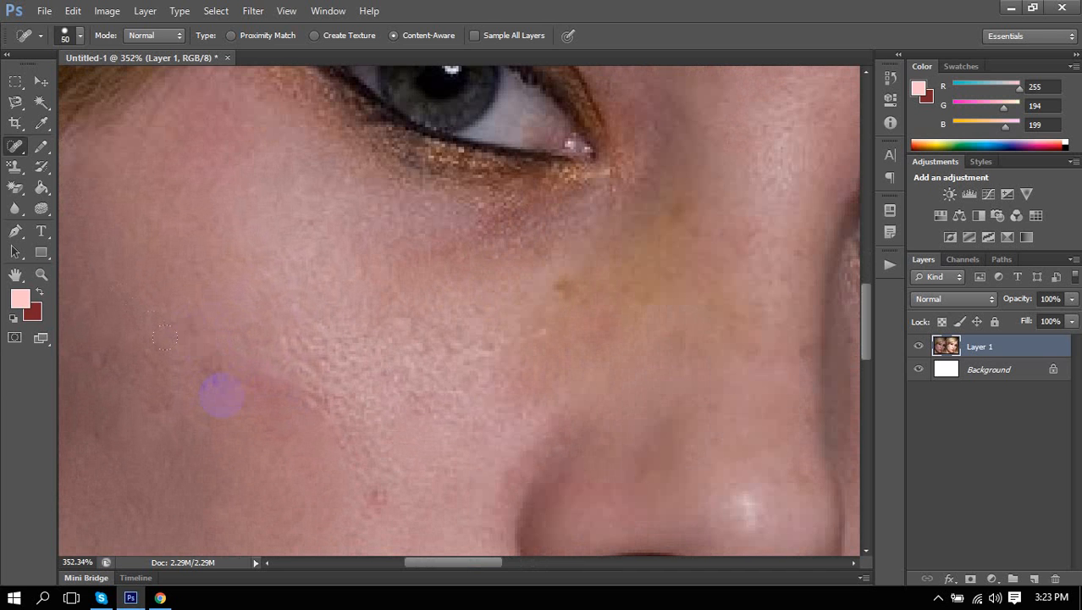
{"action": "key", "text": "bracketleft"}
{"action": "key", "text": "bracketleft"}
{"action": "key", "text": "bracketleft"}
{"action": "key", "text": "bracketleft"}
{"action": "left_click", "coordinate": [190, 342]}
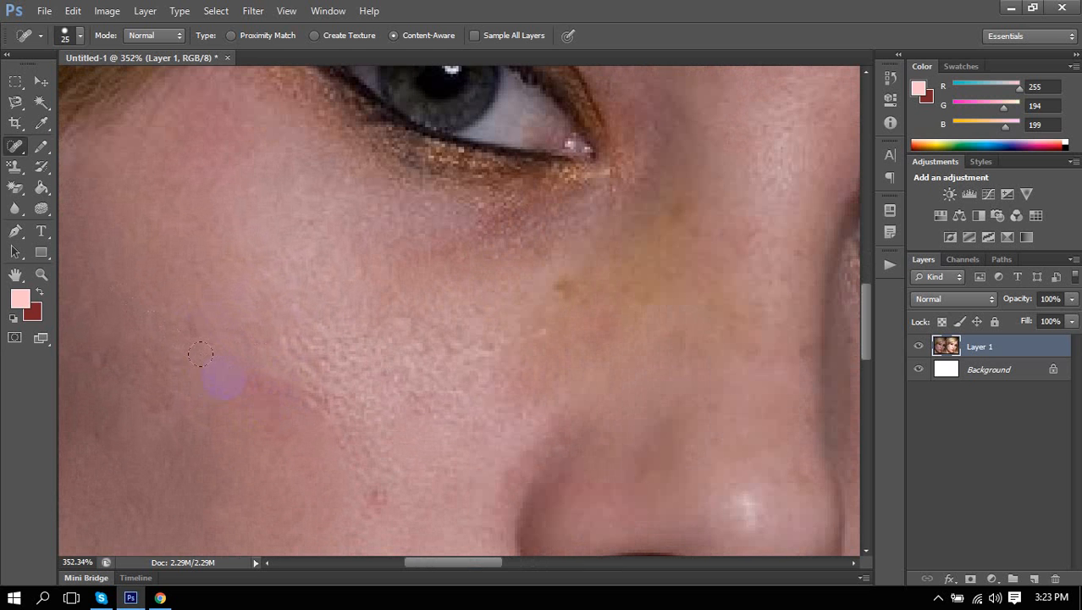
{"action": "scroll", "coordinate": [326, 356], "scroll_direction": "down", "scroll_amount": 3}
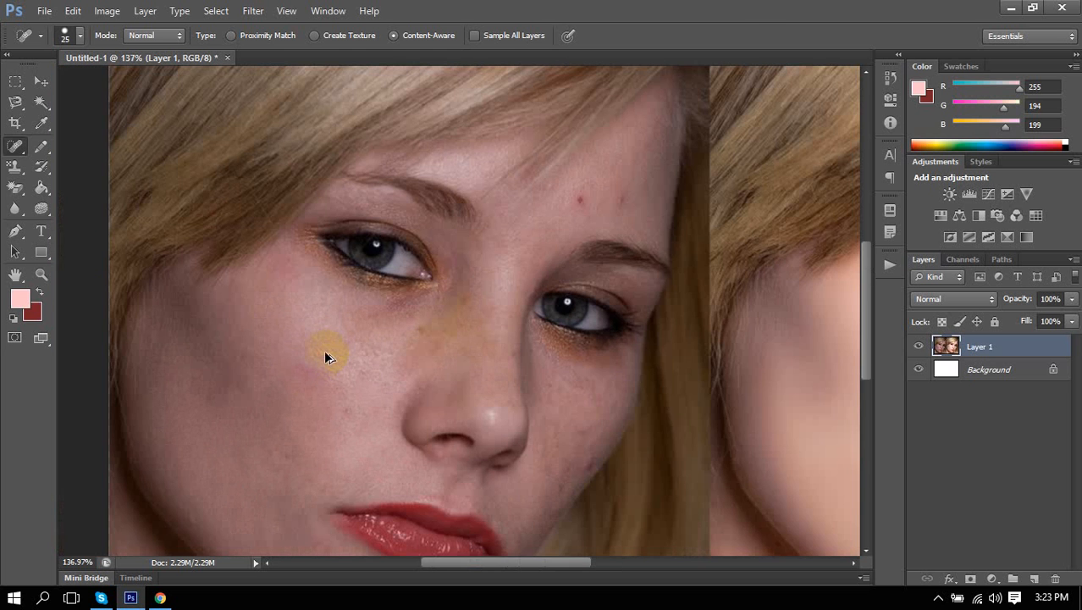
Sample the skin tone (166, 124, 126) as foreground colour and spot-heal a cheek spot.
{"action": "left_click", "coordinate": [19, 298]}
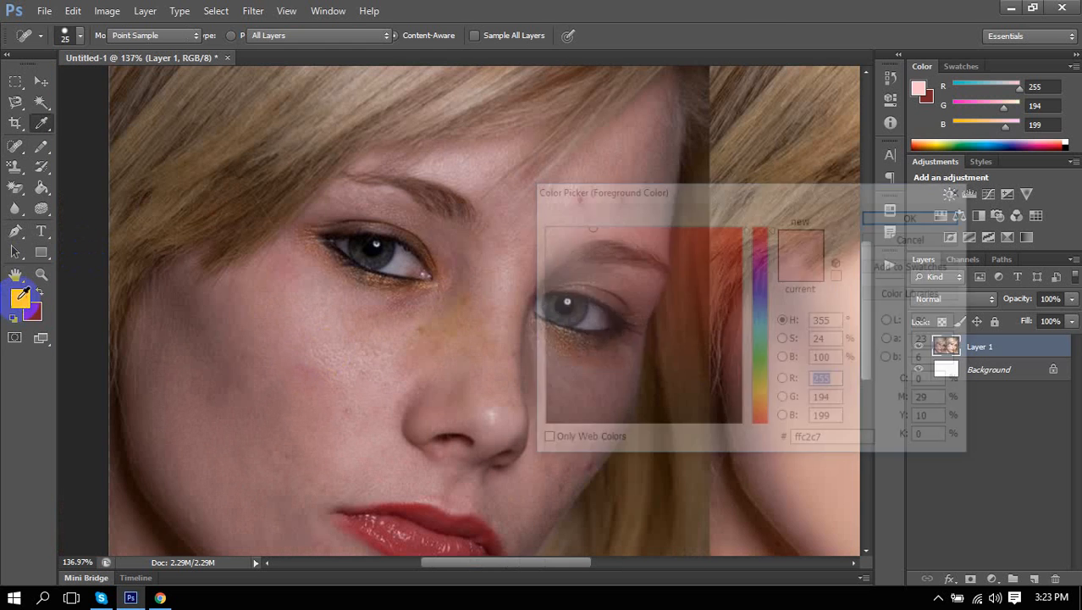
{"action": "left_click", "coordinate": [396, 429]}
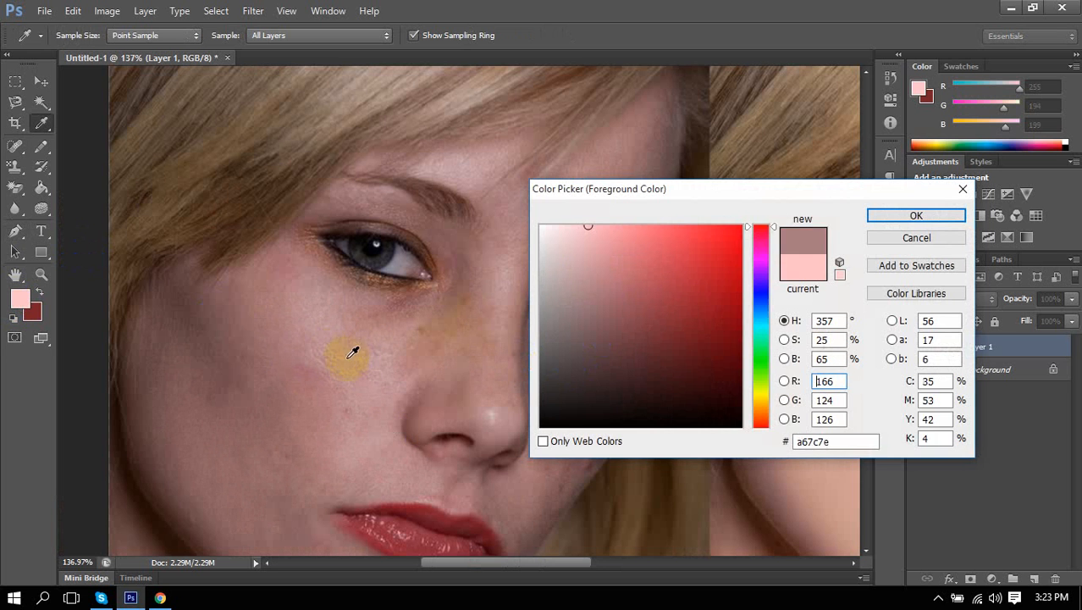
{"action": "left_click", "coordinate": [907, 218]}
{"action": "key", "text": "j"}
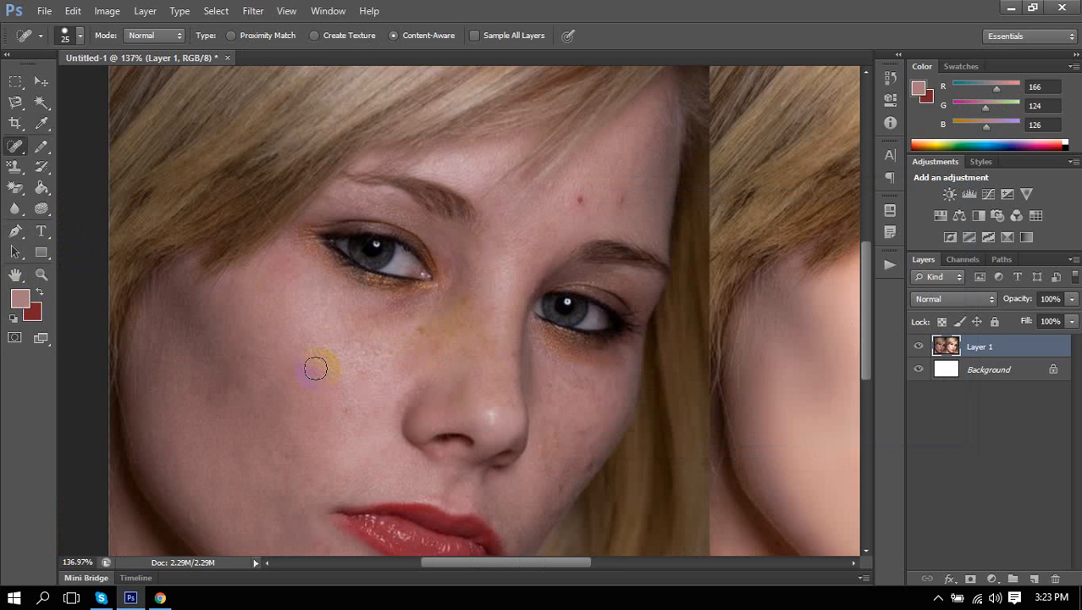
{"action": "left_click", "coordinate": [339, 420]}
Switch to the Healing Brush Tool and bring Chrome's Google Images results forward.
{"action": "scroll", "coordinate": [326, 375], "scroll_direction": "down", "scroll_amount": 2}
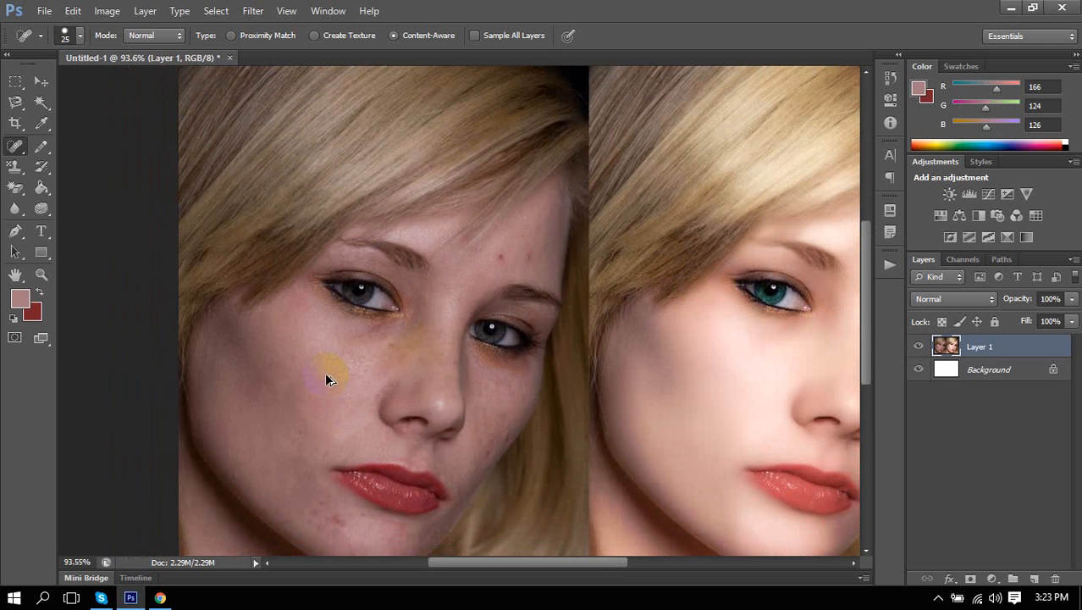
{"action": "scroll", "coordinate": [327, 376], "scroll_direction": "down", "scroll_amount": 1}
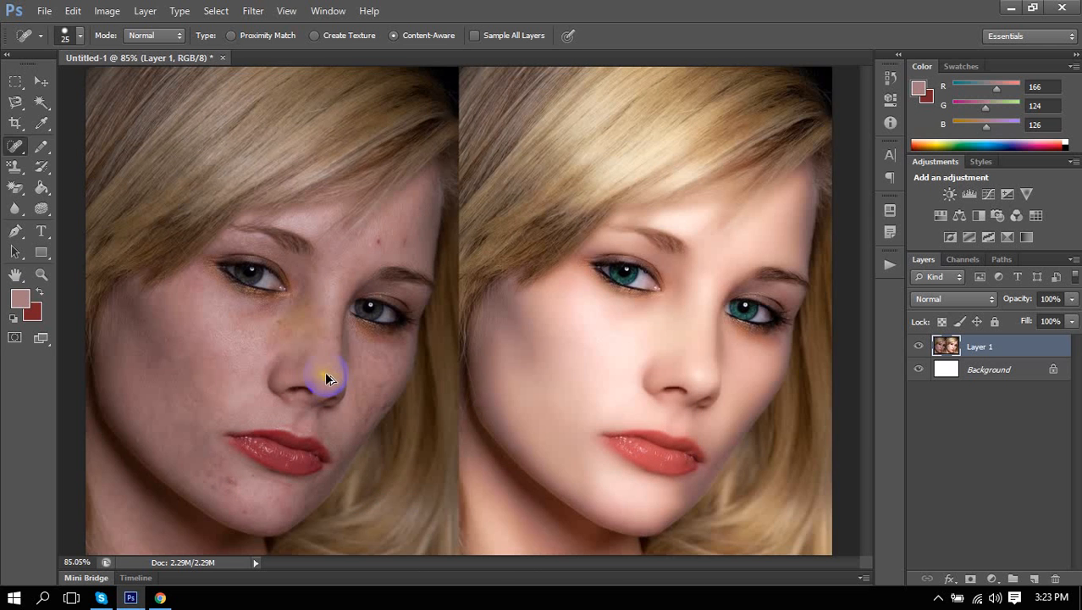
{"action": "scroll", "coordinate": [326, 375], "scroll_direction": "down", "scroll_amount": 1}
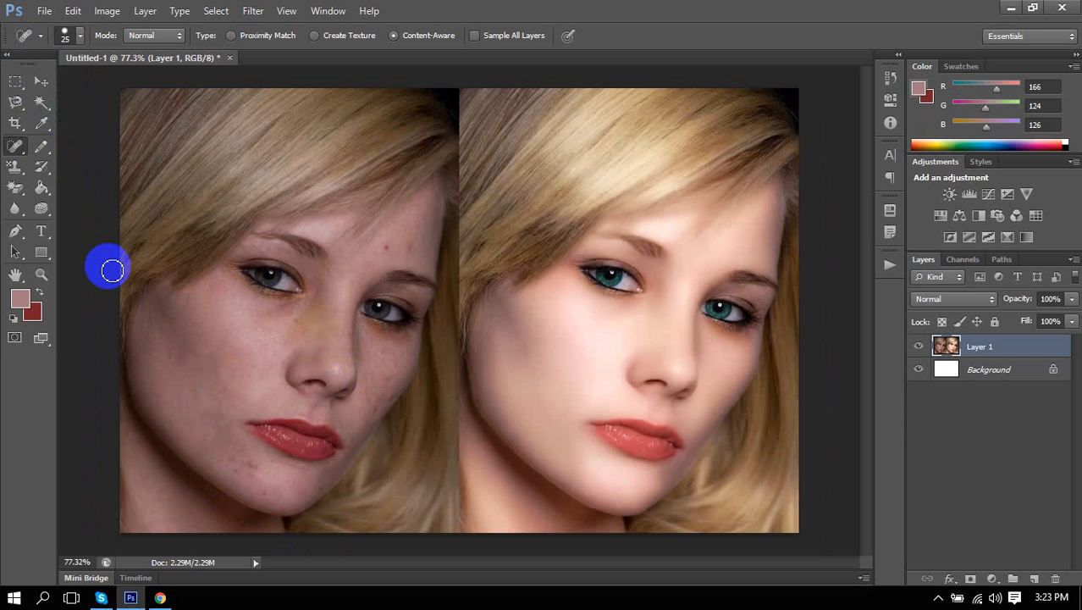
{"action": "right_click", "coordinate": [14, 149]}
{"action": "left_click", "coordinate": [12, 152]}
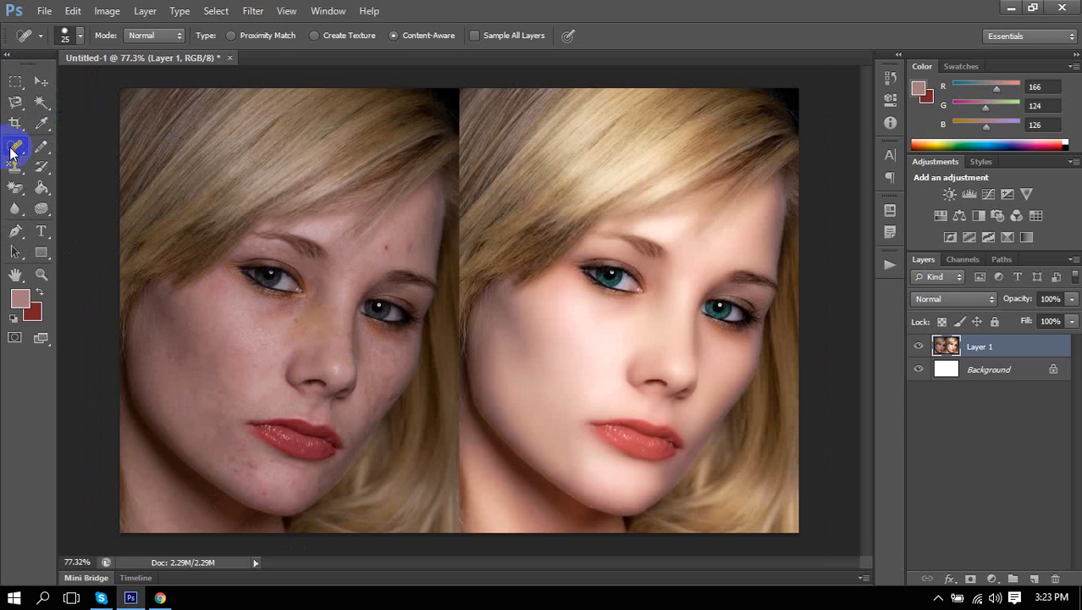
{"action": "right_click", "coordinate": [12, 153]}
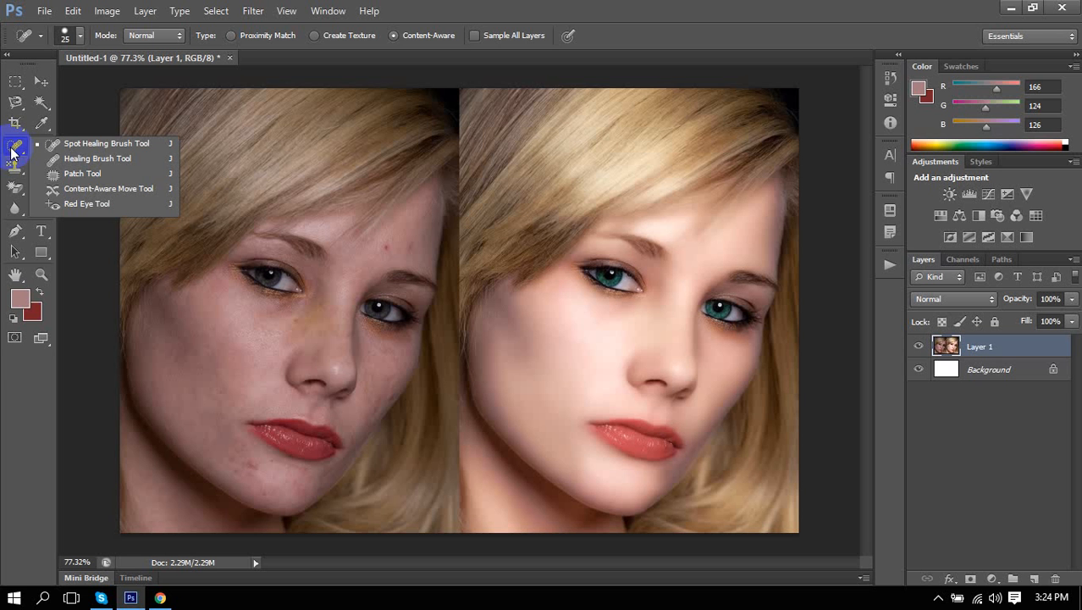
{"action": "left_click", "coordinate": [64, 159]}
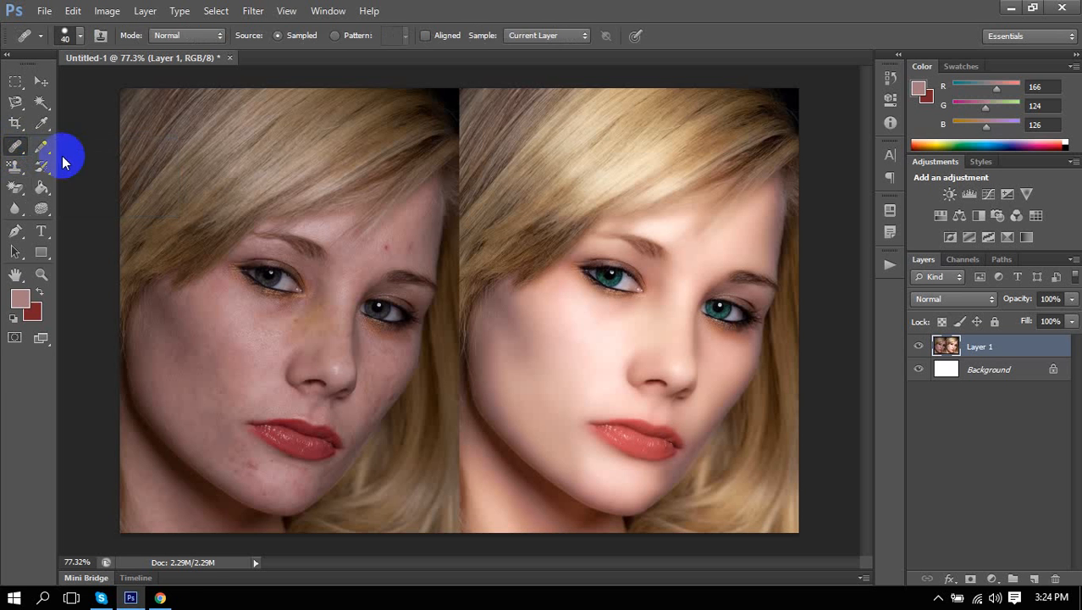
{"action": "left_click", "coordinate": [160, 597]}
{"action": "scroll", "coordinate": [483, 302], "scroll_direction": "down", "scroll_amount": 2}
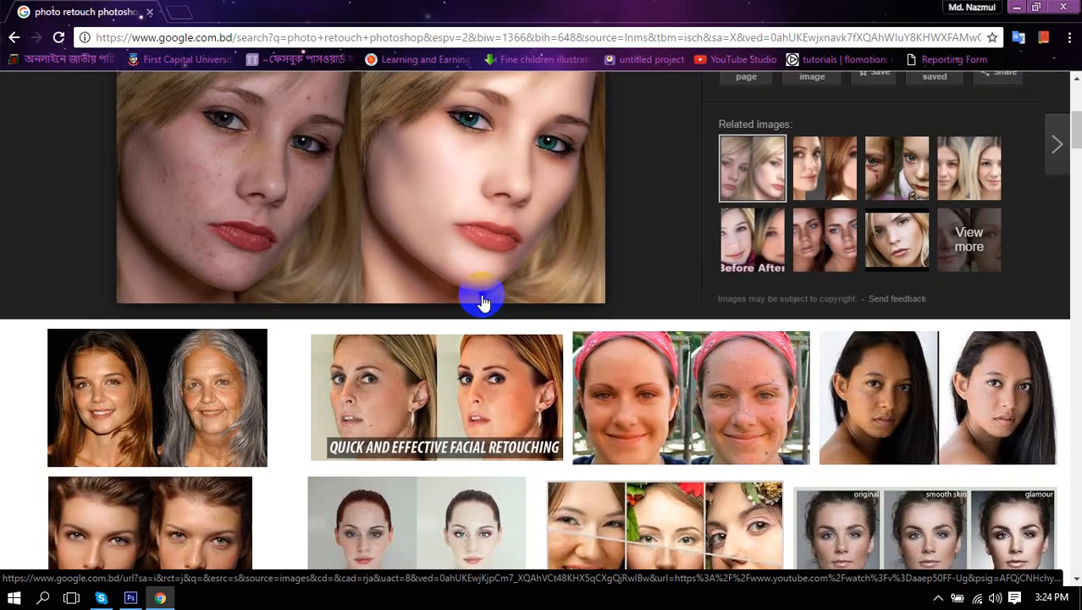
Scroll through the retouching results and open a larger preview of one example.
{"action": "scroll", "coordinate": [482, 302], "scroll_direction": "down", "scroll_amount": 5}
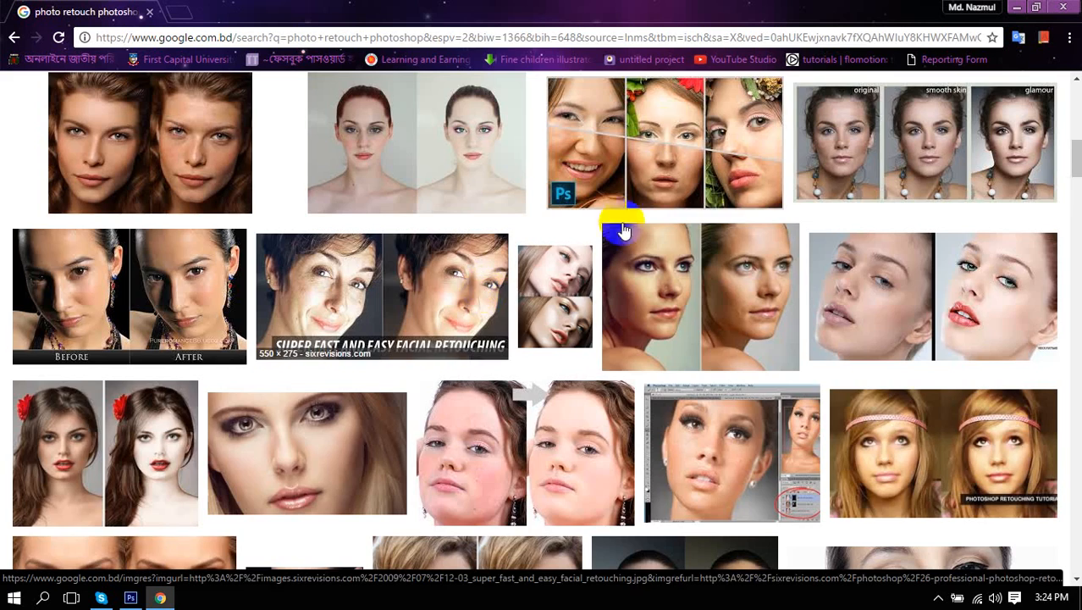
{"action": "left_click", "coordinate": [669, 169]}
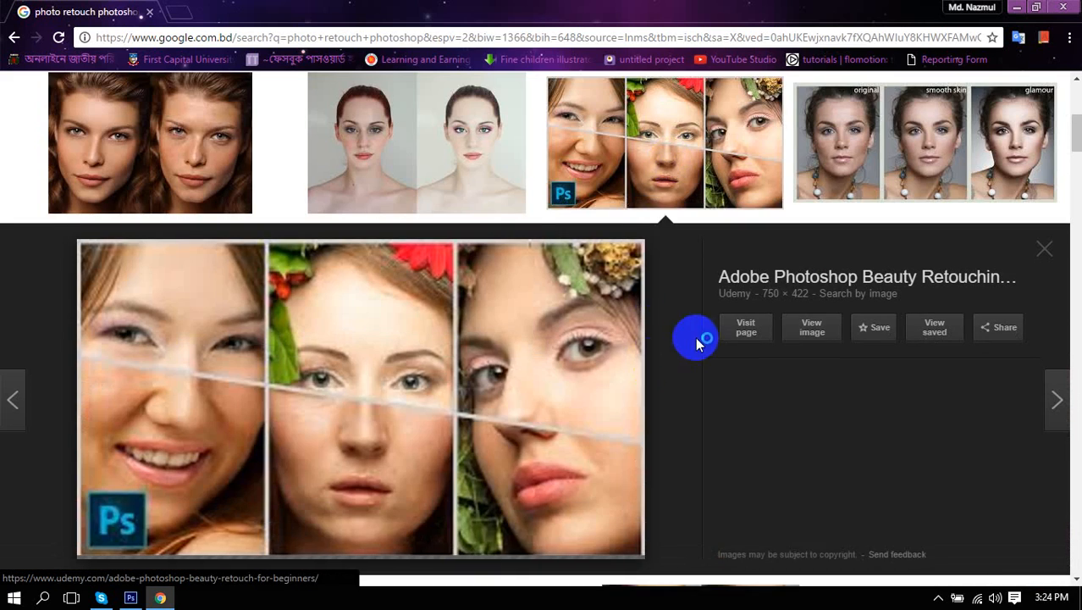
{"action": "scroll", "coordinate": [624, 346], "scroll_direction": "down", "scroll_amount": 8}
{"action": "scroll", "coordinate": [594, 322], "scroll_direction": "up", "scroll_amount": 10}
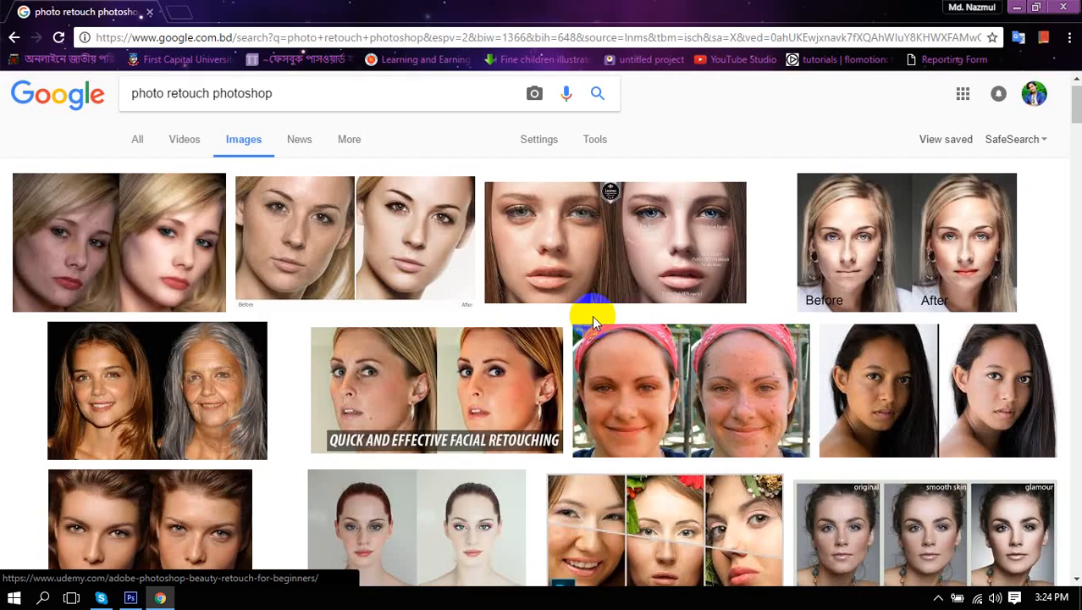
{"action": "scroll", "coordinate": [592, 315], "scroll_direction": "down", "scroll_amount": 10}
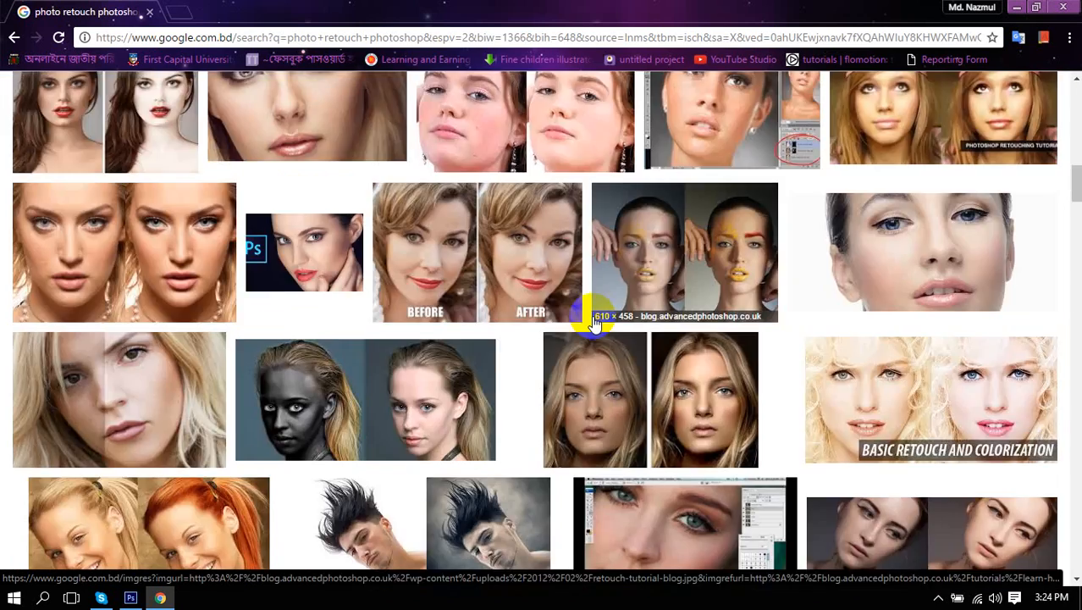
{"action": "scroll", "coordinate": [594, 322], "scroll_direction": "down", "scroll_amount": 15}
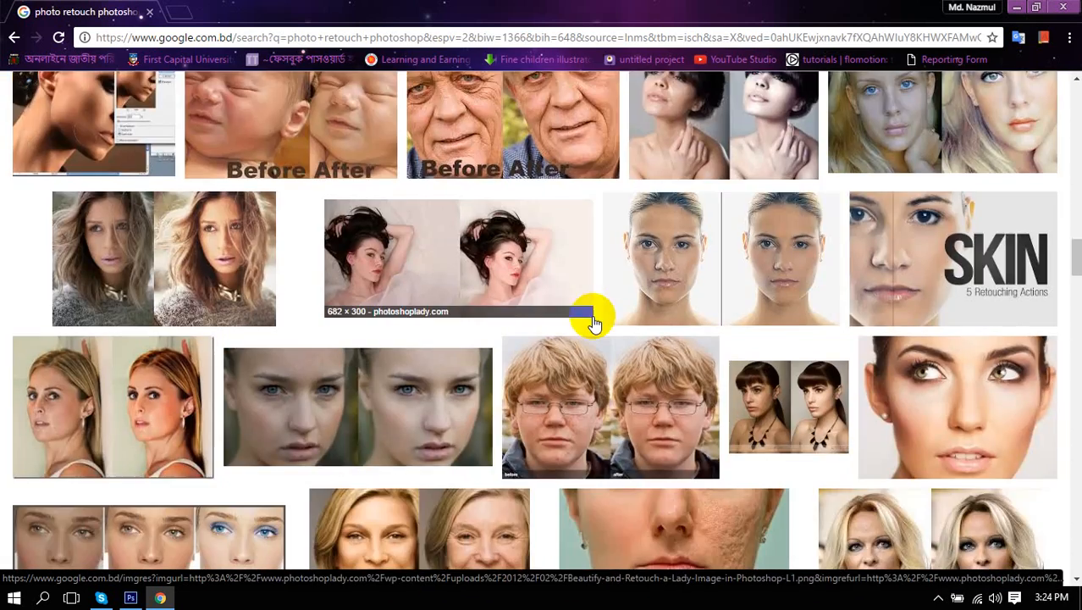
{"action": "scroll", "coordinate": [594, 322], "scroll_direction": "down", "scroll_amount": 4}
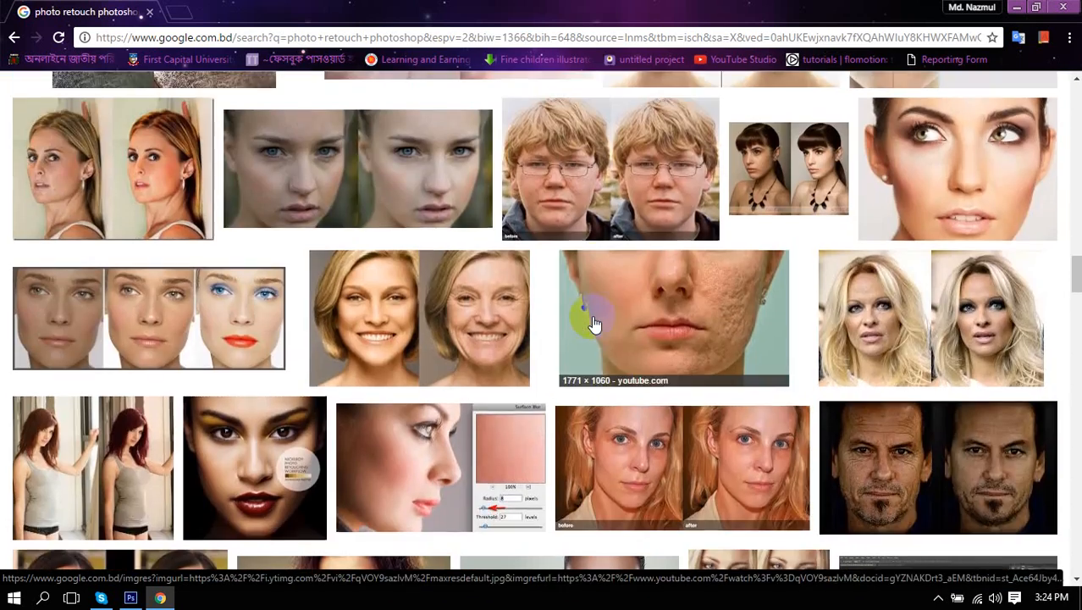
{"action": "scroll", "coordinate": [594, 324], "scroll_direction": "down", "scroll_amount": 3}
{"action": "scroll", "coordinate": [595, 325], "scroll_direction": "down", "scroll_amount": 2}
{"action": "scroll", "coordinate": [595, 326], "scroll_direction": "up", "scroll_amount": 2}
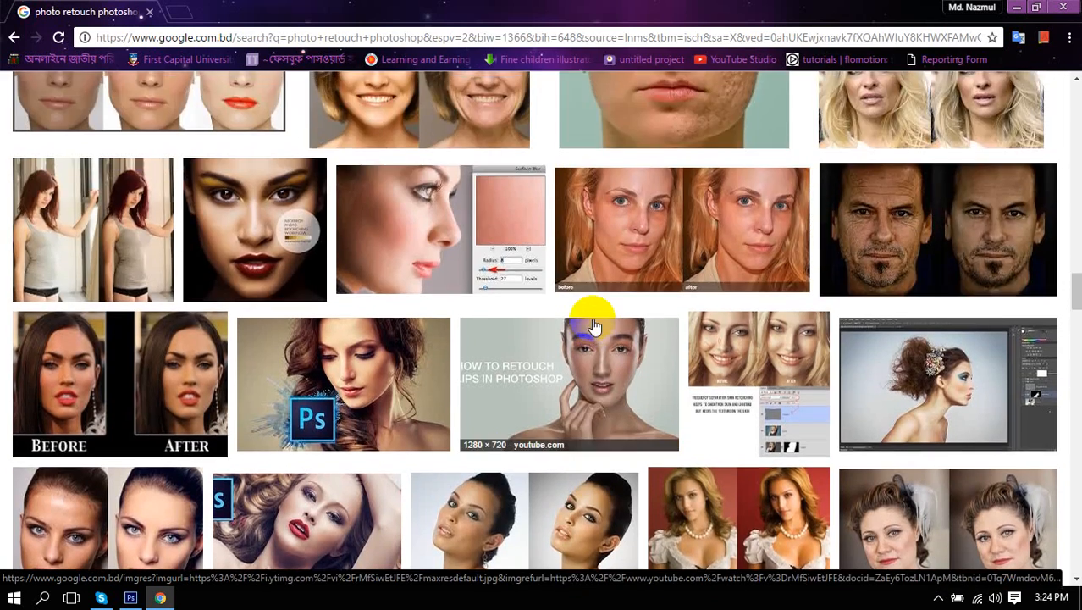
{"action": "scroll", "coordinate": [595, 325], "scroll_direction": "down", "scroll_amount": 4}
{"action": "scroll", "coordinate": [595, 325], "scroll_direction": "down", "scroll_amount": 9}
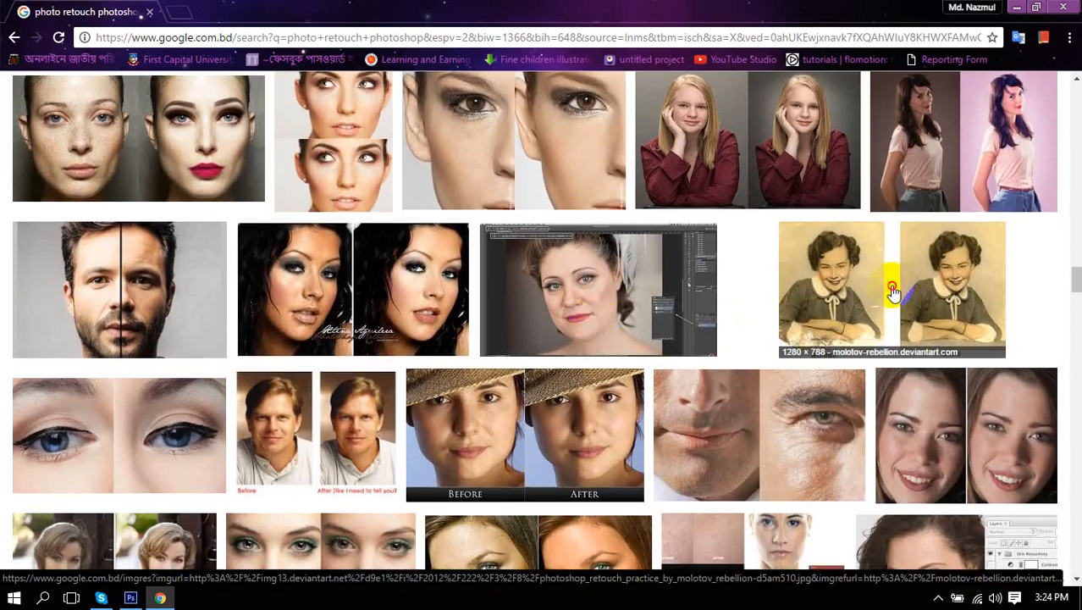
Preview the vintage before/after photo, browse further down, then return to the top of the results.
{"action": "left_click", "coordinate": [889, 283]}
{"action": "scroll", "coordinate": [529, 318], "scroll_direction": "down", "scroll_amount": 10}
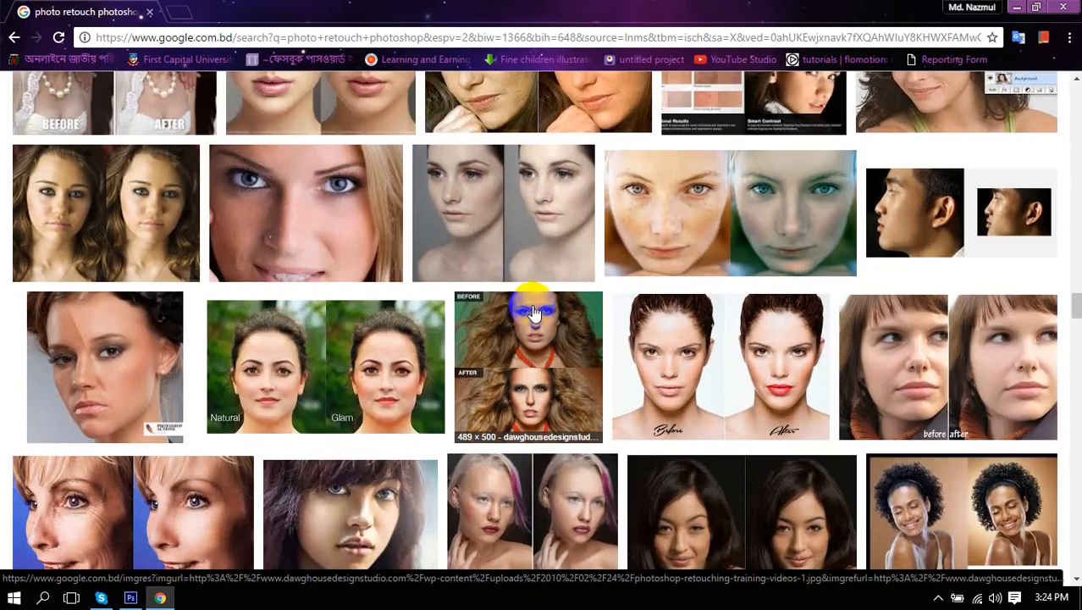
{"action": "scroll", "coordinate": [532, 314], "scroll_direction": "down", "scroll_amount": 8}
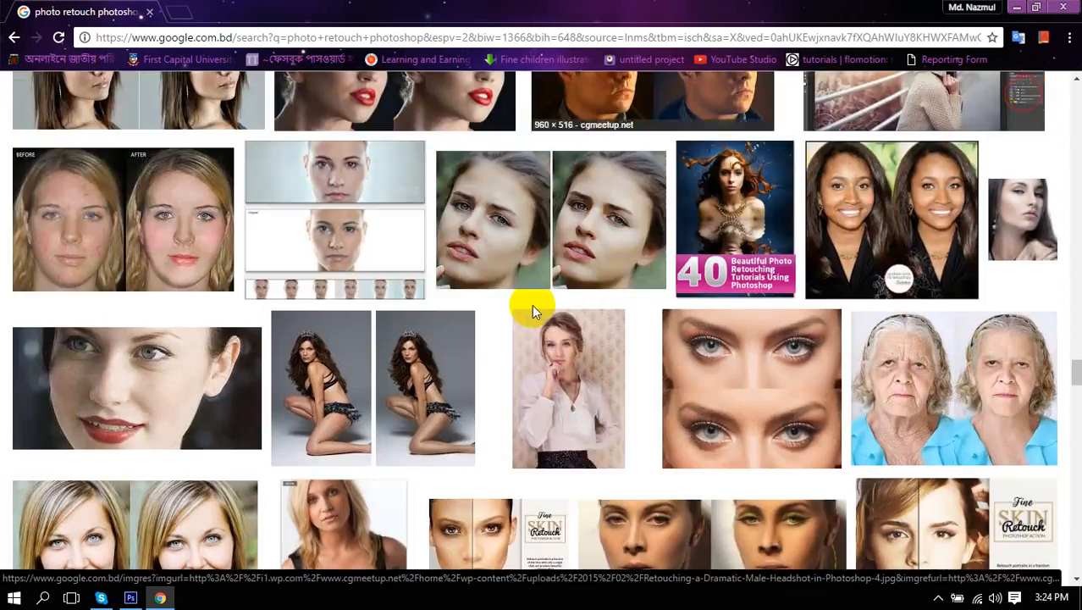
{"action": "scroll", "coordinate": [535, 314], "scroll_direction": "down", "scroll_amount": 10}
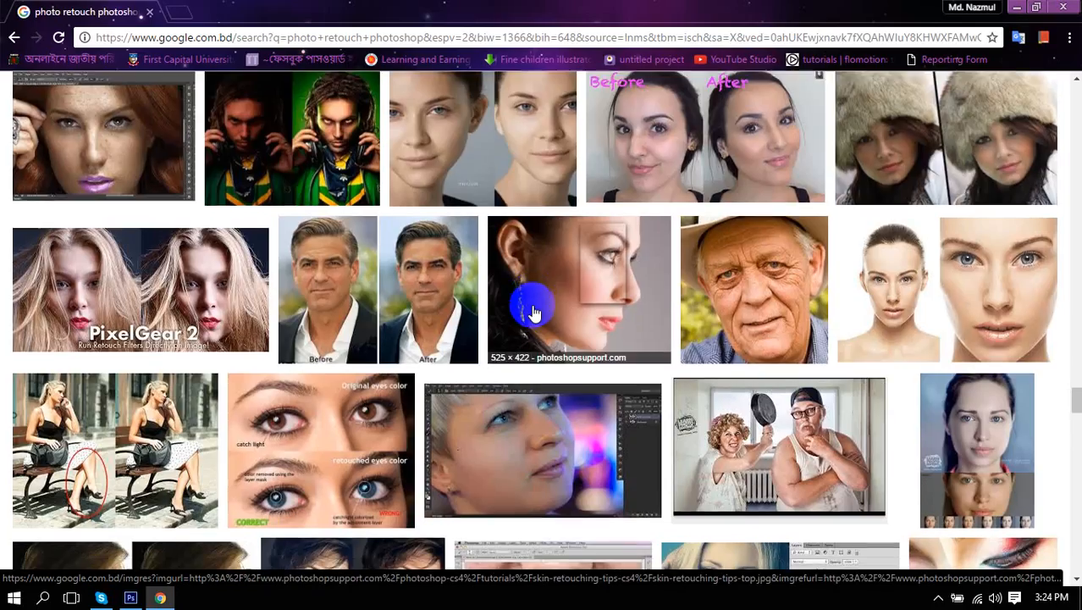
{"action": "scroll", "coordinate": [534, 314], "scroll_direction": "down", "scroll_amount": 2}
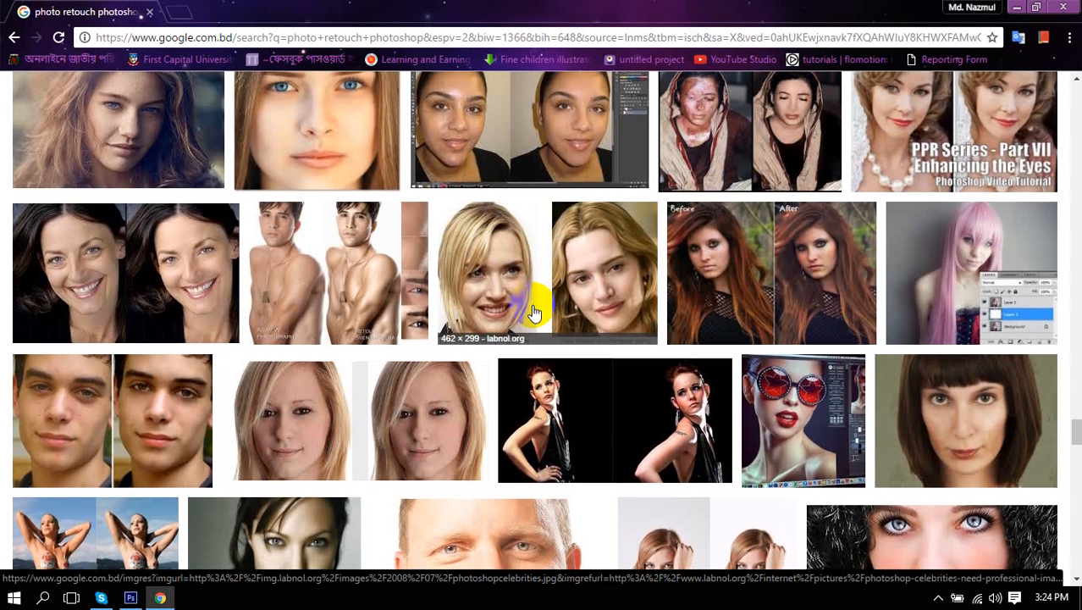
{"action": "scroll", "coordinate": [534, 313], "scroll_direction": "down", "scroll_amount": 5}
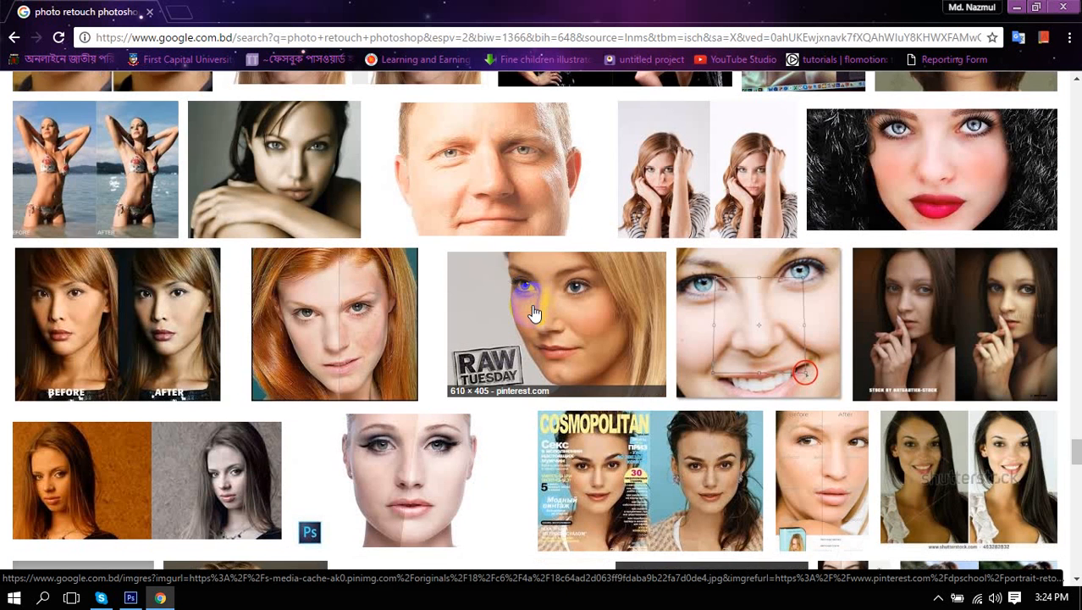
{"action": "scroll", "coordinate": [534, 313], "scroll_direction": "down", "scroll_amount": 1}
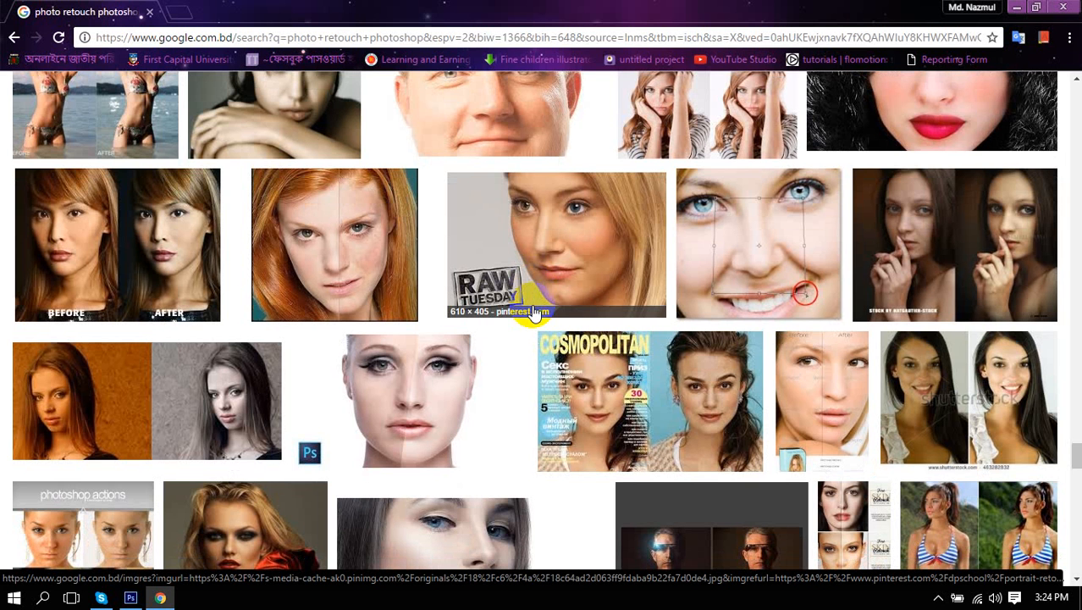
{"action": "scroll", "coordinate": [517, 288], "scroll_direction": "down", "scroll_amount": 4}
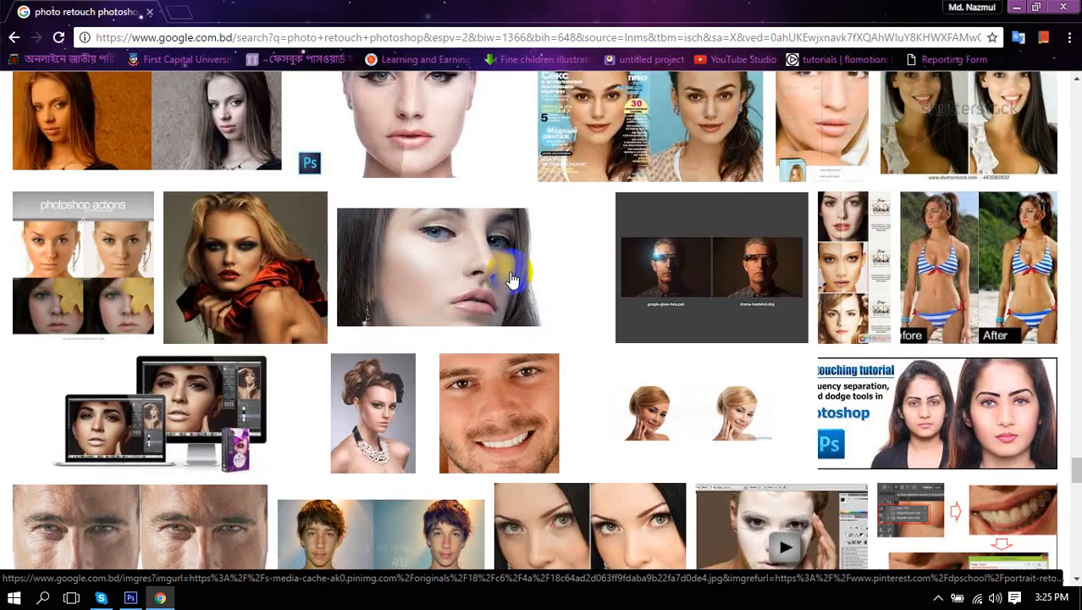
{"action": "scroll", "coordinate": [512, 279], "scroll_direction": "down", "scroll_amount": 5}
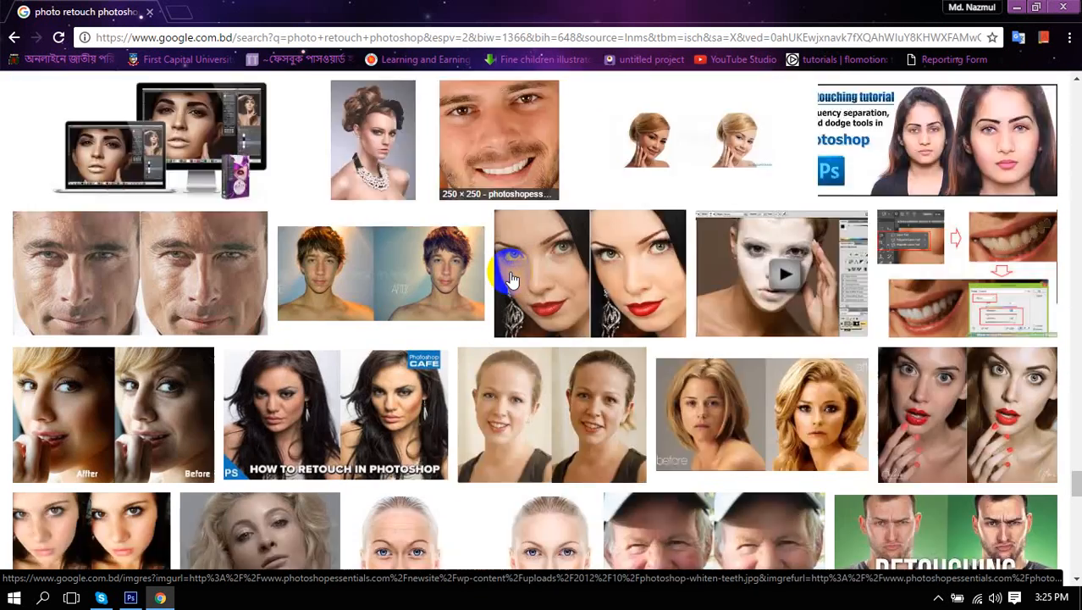
{"action": "scroll", "coordinate": [511, 279], "scroll_direction": "down", "scroll_amount": 2}
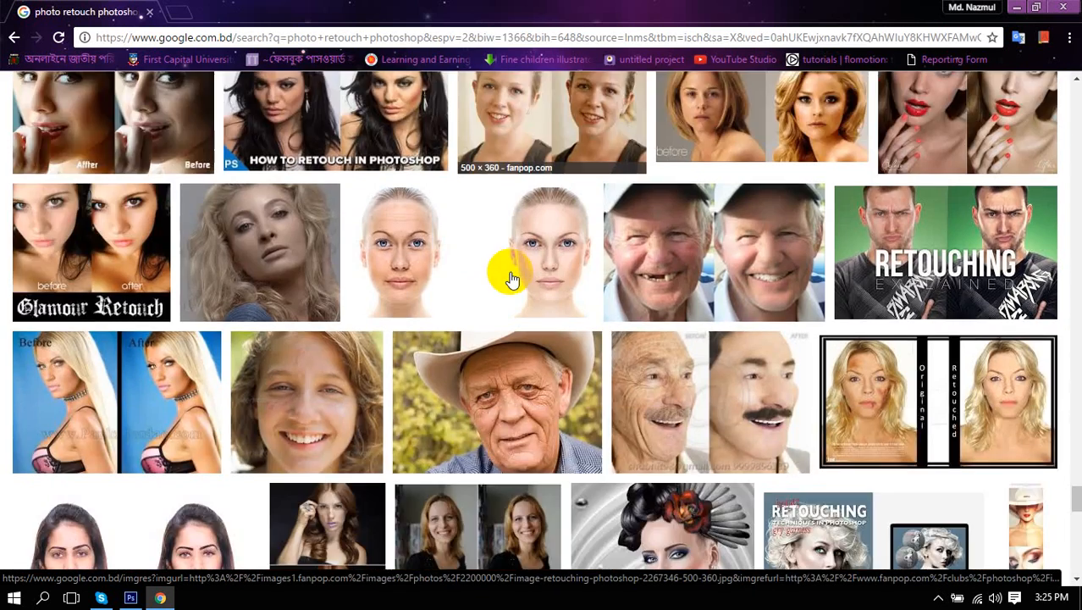
{"action": "scroll", "coordinate": [505, 272], "scroll_direction": "down", "scroll_amount": 5}
{"action": "scroll", "coordinate": [745, 387], "scroll_direction": "down", "scroll_amount": 4}
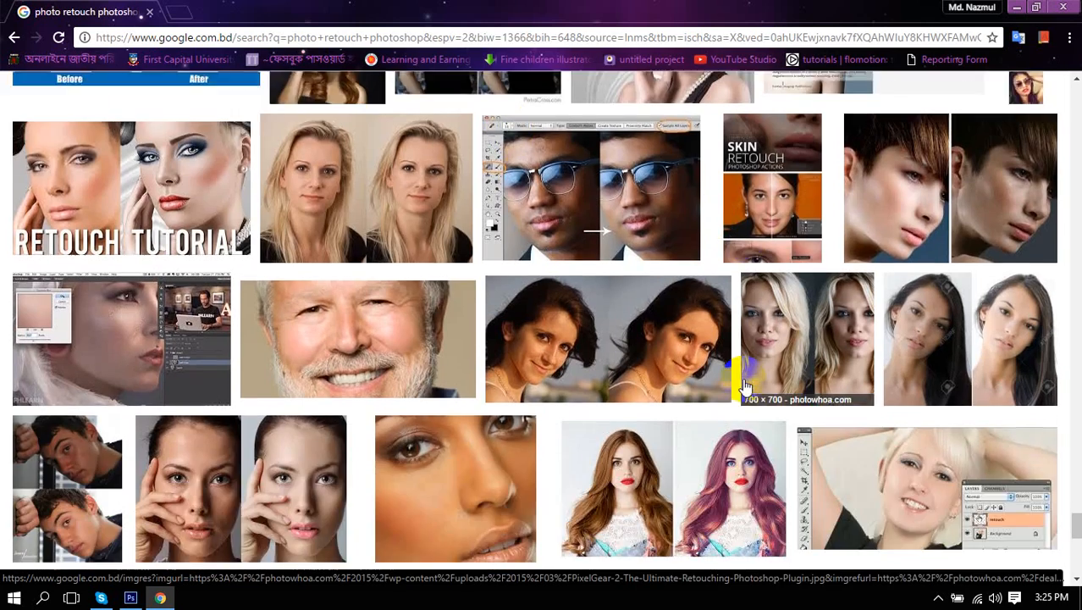
{"action": "scroll", "coordinate": [745, 387], "scroll_direction": "down", "scroll_amount": 8}
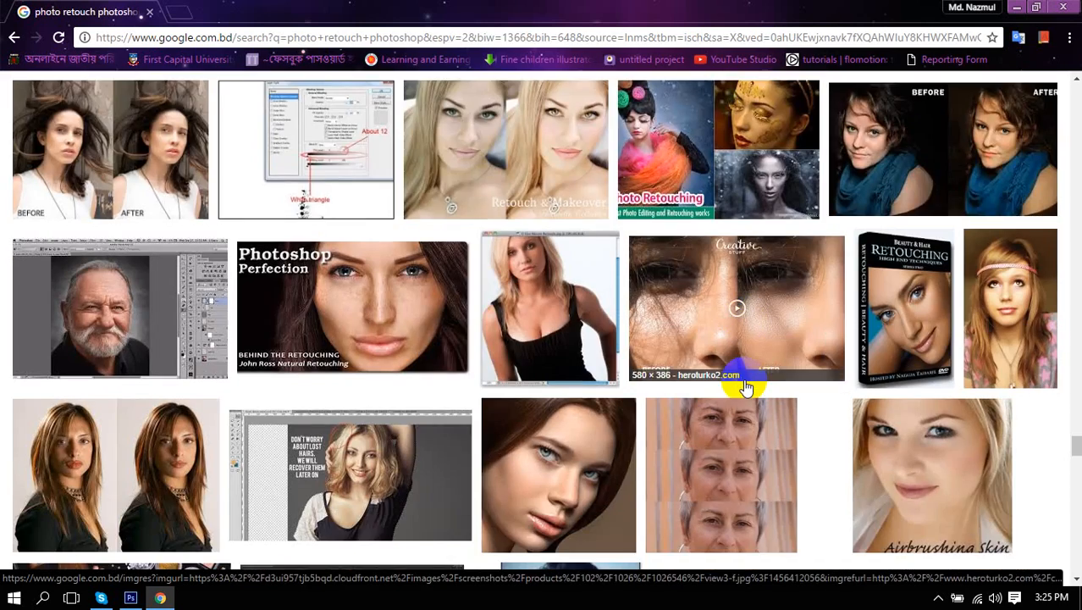
{"action": "scroll", "coordinate": [746, 387], "scroll_direction": "down", "scroll_amount": 2}
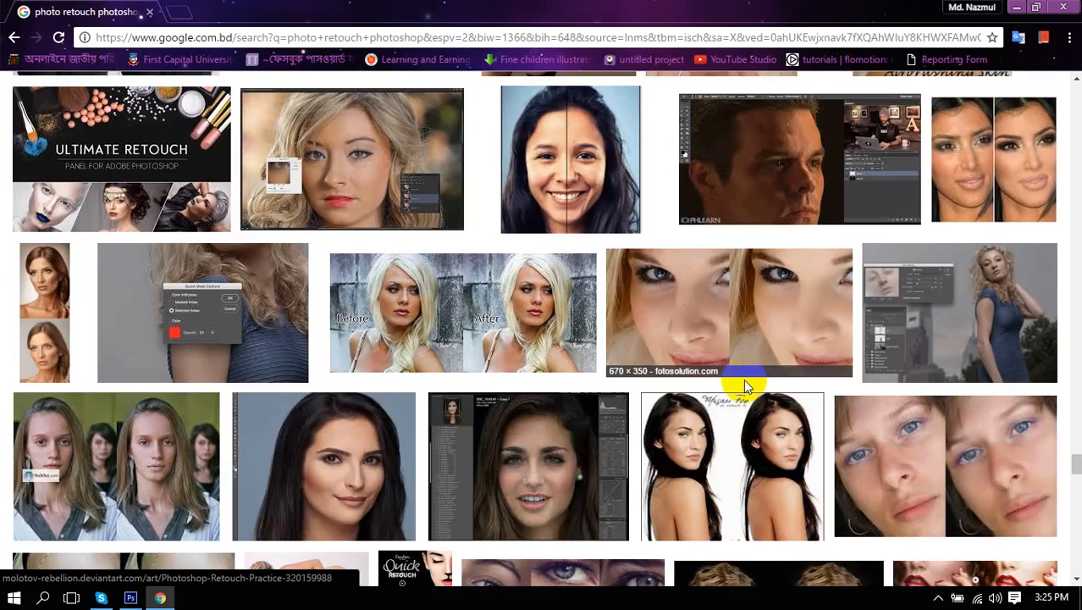
{"action": "scroll", "coordinate": [745, 387], "scroll_direction": "down", "scroll_amount": 9}
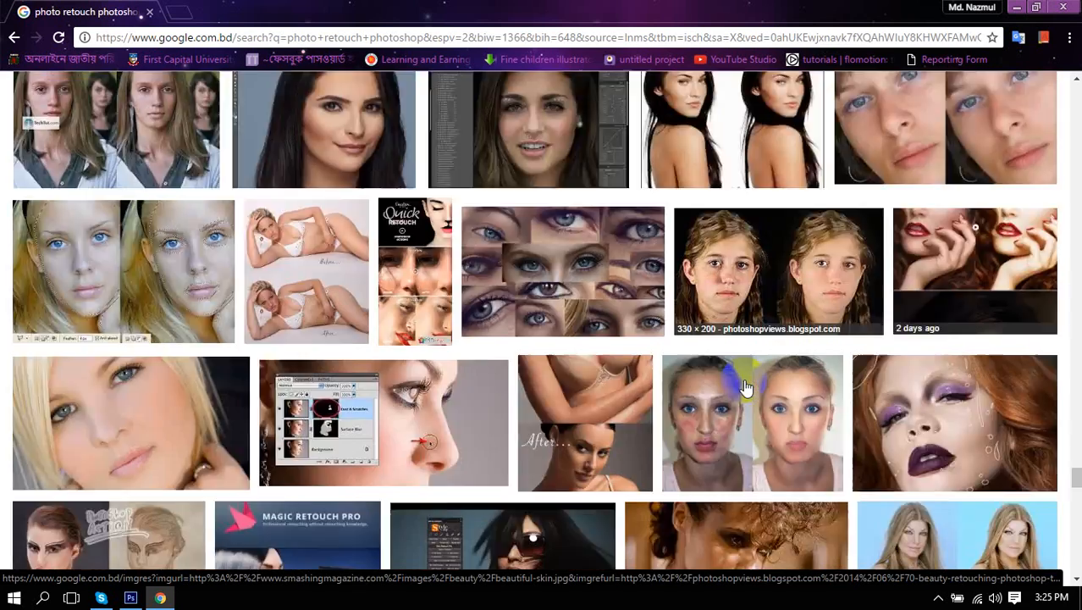
{"action": "scroll", "coordinate": [745, 387], "scroll_direction": "down", "scroll_amount": 2}
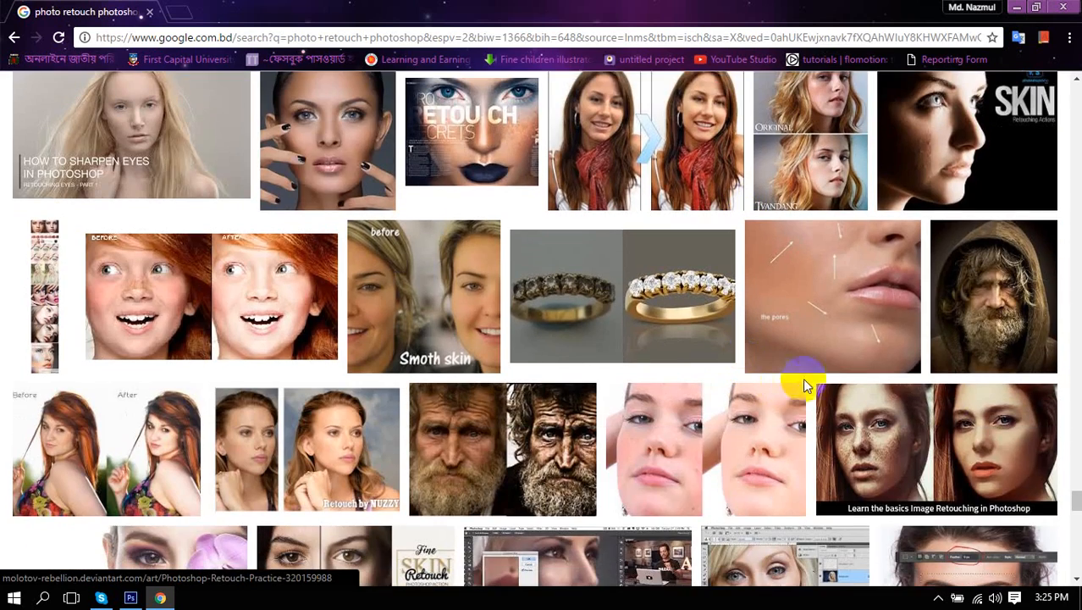
{"action": "left_click_drag", "start_coordinate": [1075, 514], "coordinate": [1043, 109]}
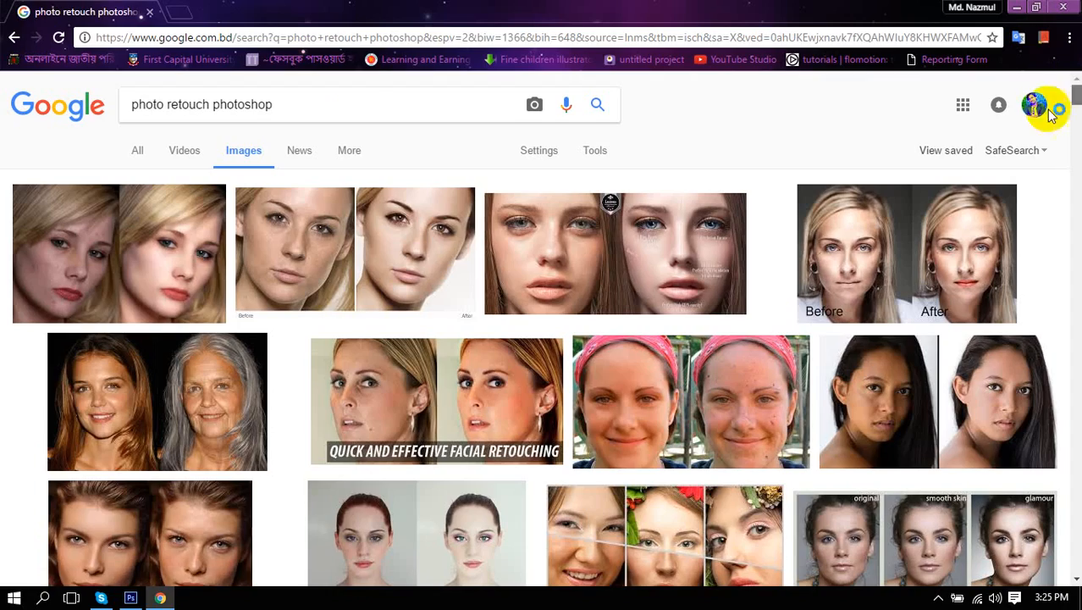
Put 'old' in front of the query to search 'old photo retouch photoshop' and scroll the results.
{"action": "left_click", "coordinate": [133, 107]}
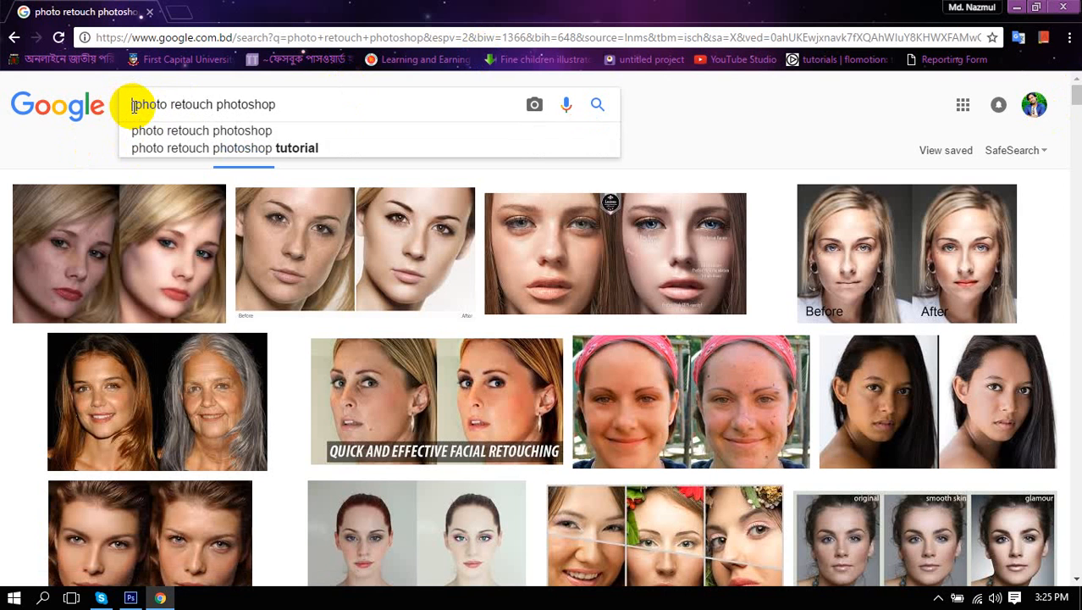
{"action": "type", "text": "old"}
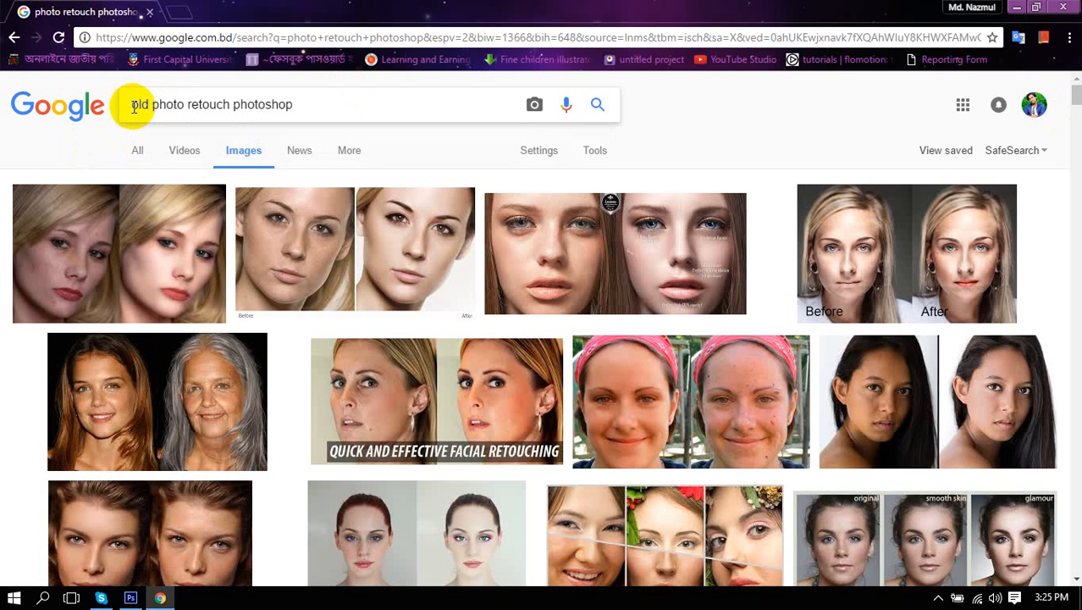
{"action": "key", "text": "Return"}
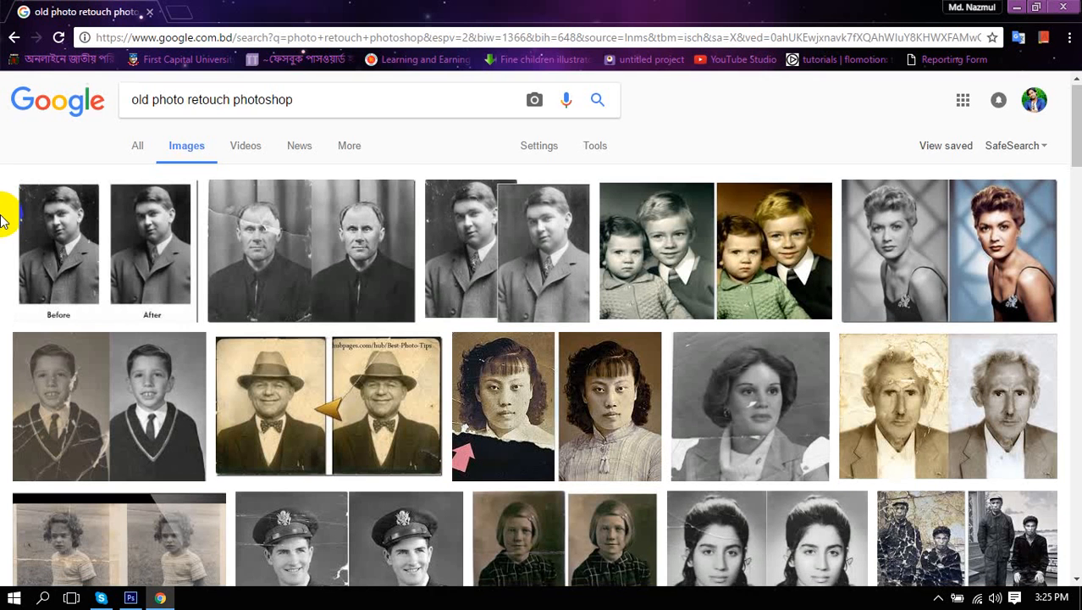
{"action": "scroll", "coordinate": [2, 222], "scroll_direction": "down", "scroll_amount": 2}
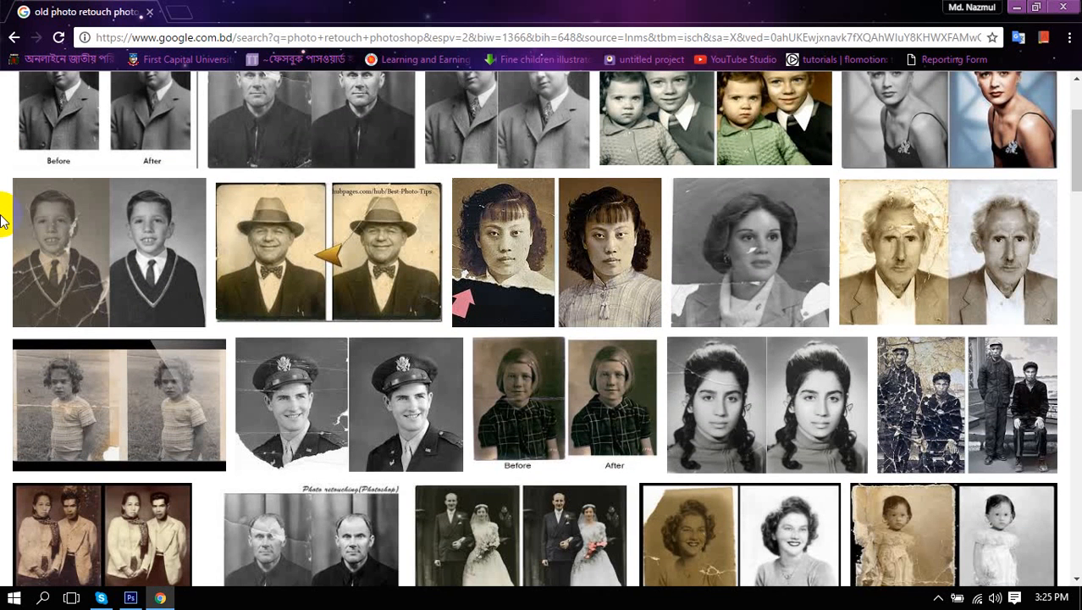
Enlarge the cracked boy before/after photo, then start and cancel saving it.
{"action": "left_click", "coordinate": [99, 247]}
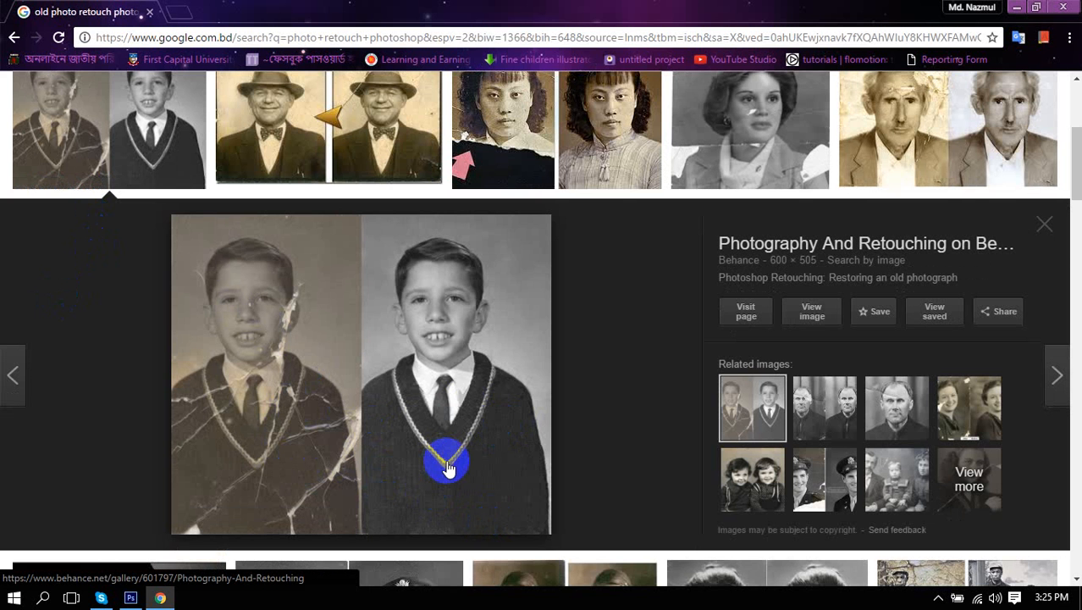
{"action": "right_click", "coordinate": [294, 373]}
{"action": "left_click", "coordinate": [362, 261]}
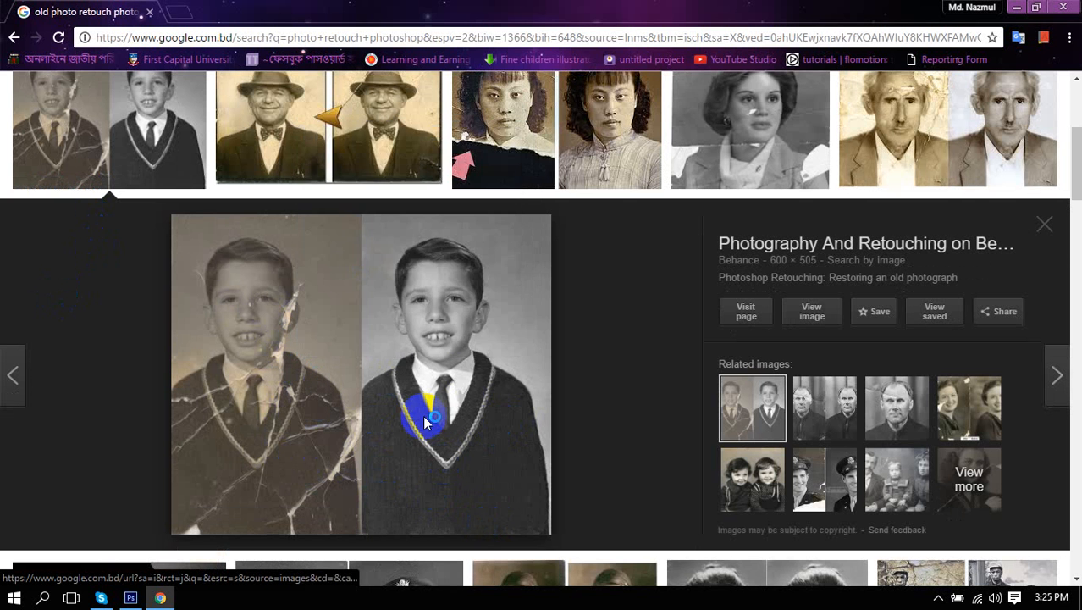
{"action": "left_click", "coordinate": [1023, 557]}
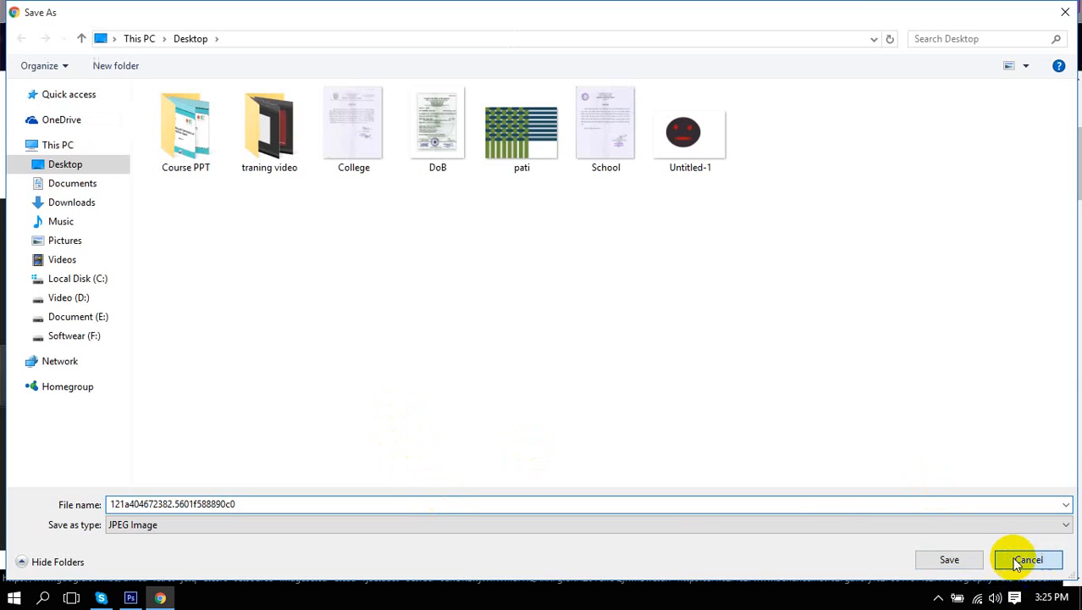
Copy the boy before/after image and return to Photoshop.
{"action": "right_click", "coordinate": [339, 276]}
{"action": "left_click", "coordinate": [375, 430]}
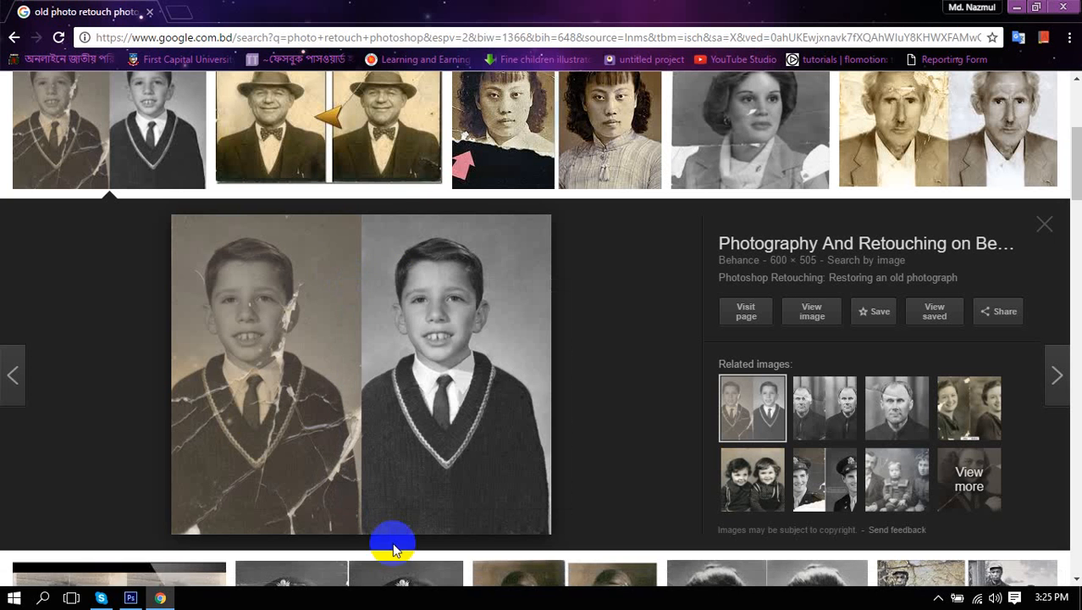
{"action": "left_click", "coordinate": [128, 598]}
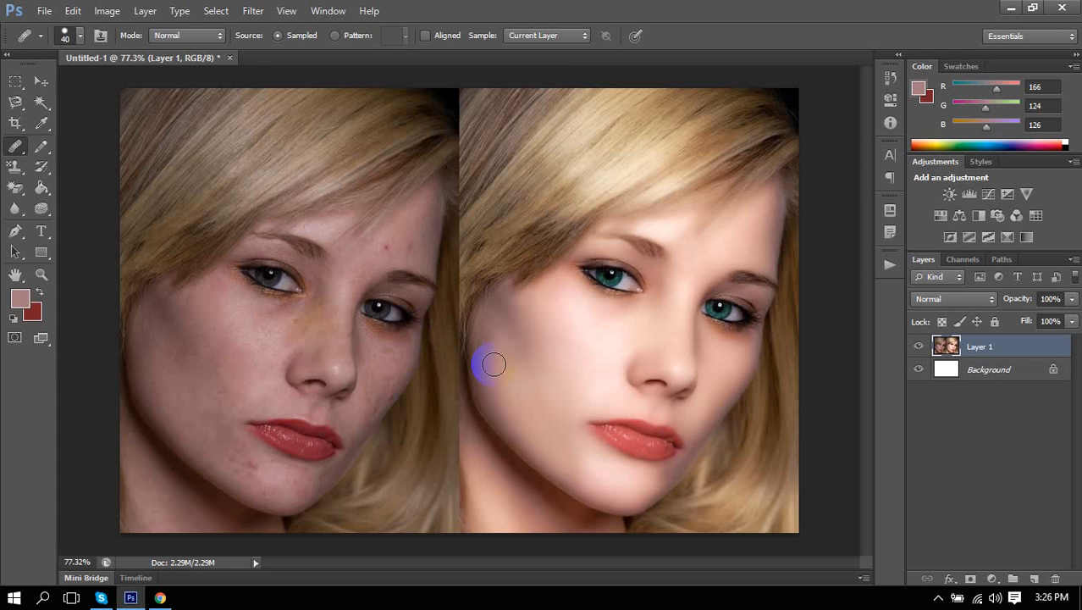
Hide the blonde portrait layer and paste the boy photos as Layer 2.
{"action": "key", "text": "ctrl+z"}
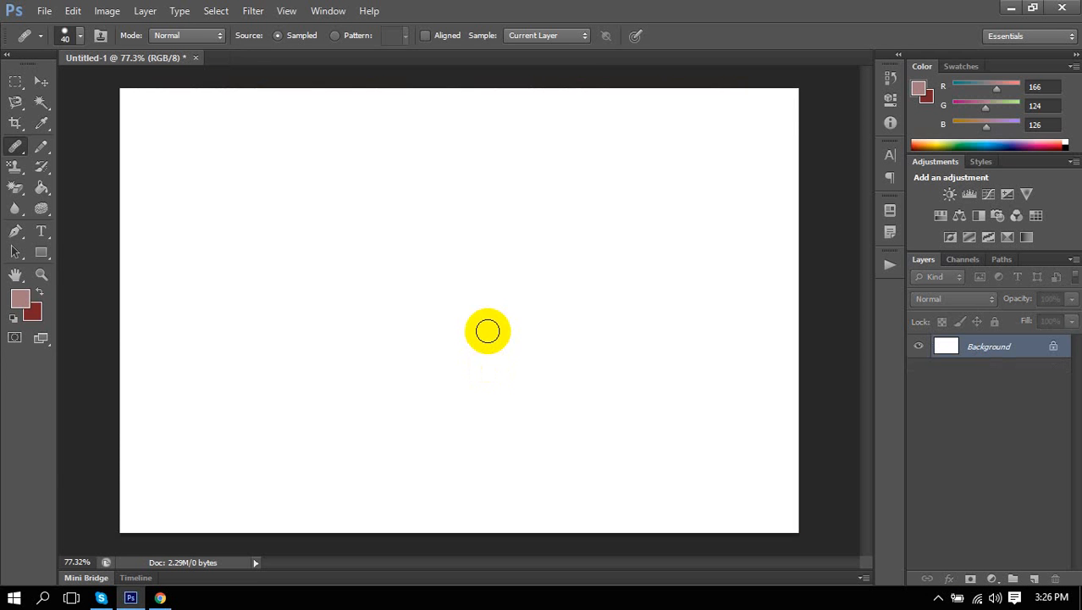
{"action": "key", "text": "ctrl+v"}
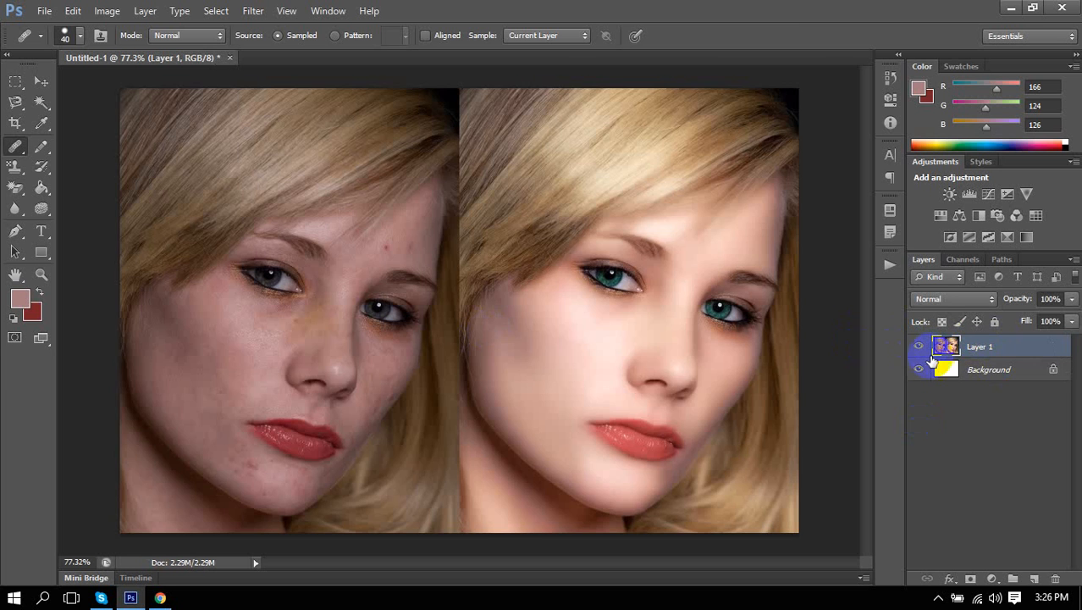
{"action": "left_click", "coordinate": [919, 349]}
{"action": "key", "text": "ctrl+v"}
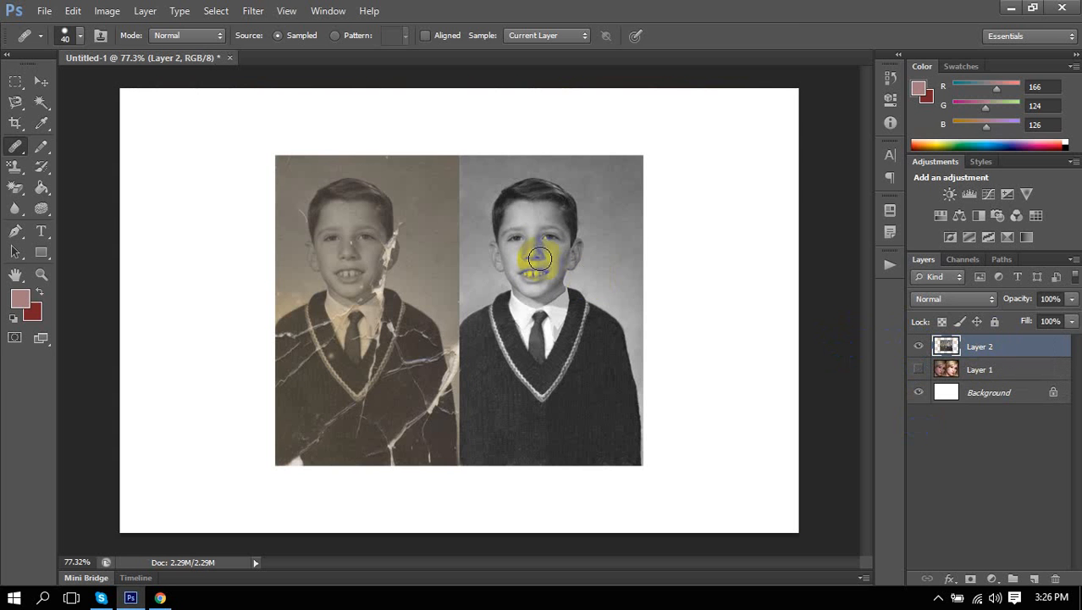
Select the Move tool and zoom in and out on the pasted boy photos.
{"action": "left_click", "coordinate": [41, 80]}
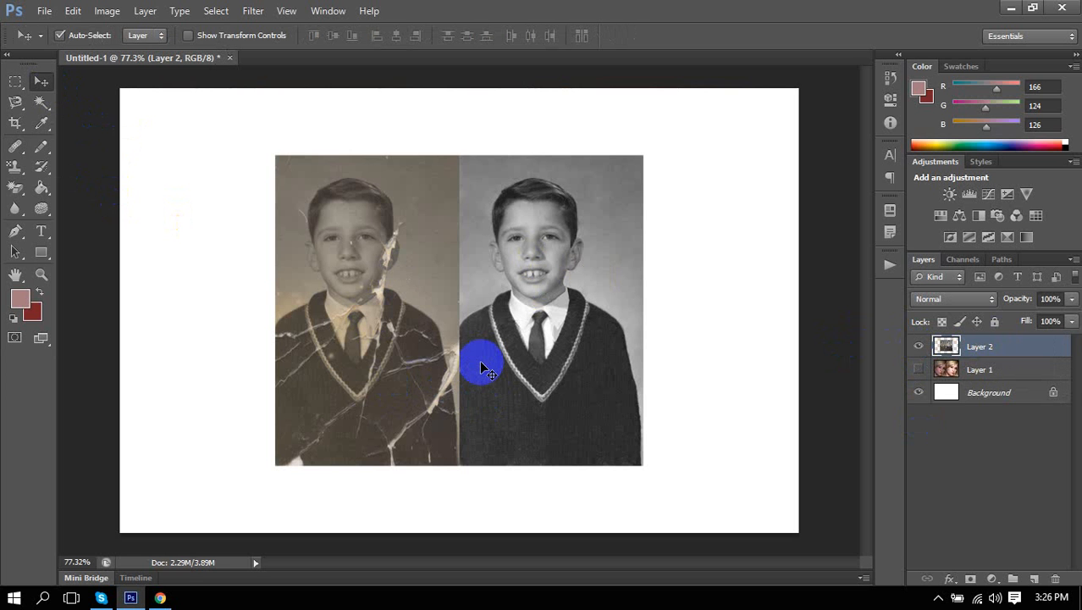
{"action": "scroll", "coordinate": [483, 370], "scroll_direction": "up", "scroll_amount": 2}
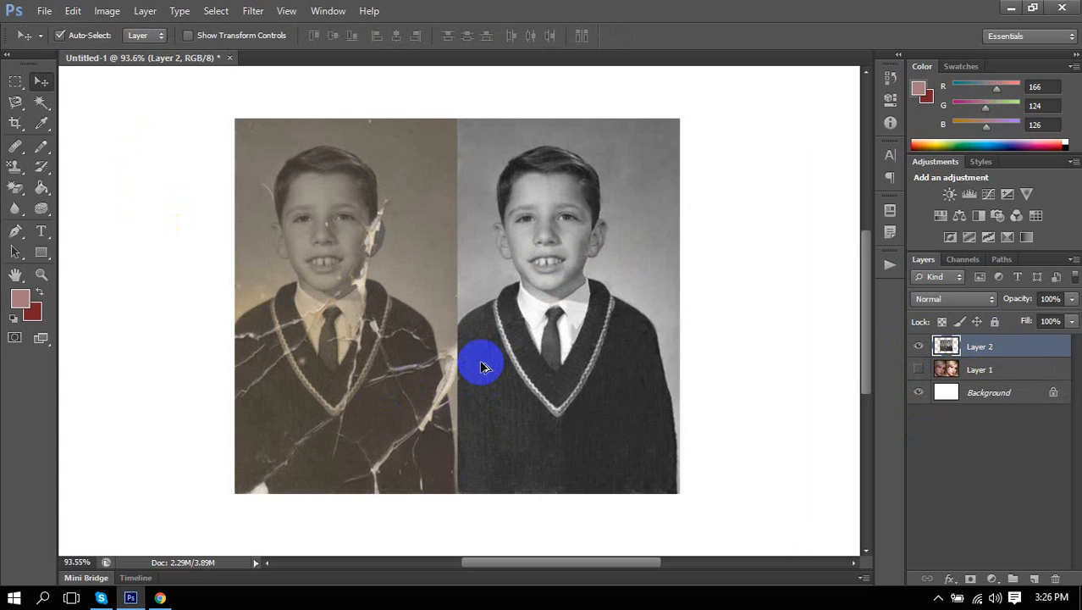
{"action": "scroll", "coordinate": [483, 367], "scroll_direction": "up", "scroll_amount": 3}
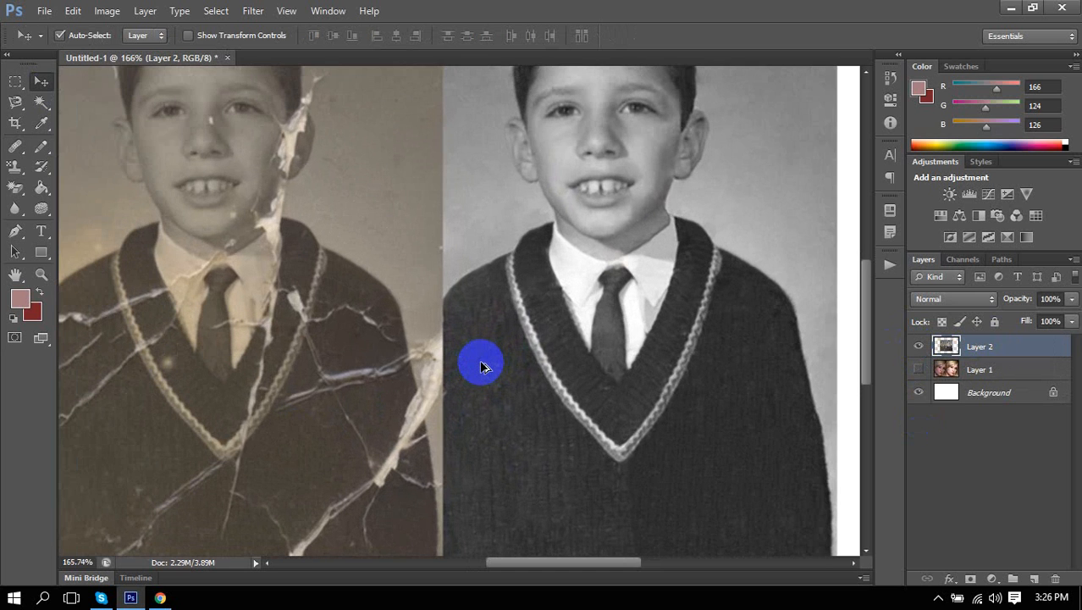
{"action": "scroll", "coordinate": [483, 367], "scroll_direction": "down", "scroll_amount": 3}
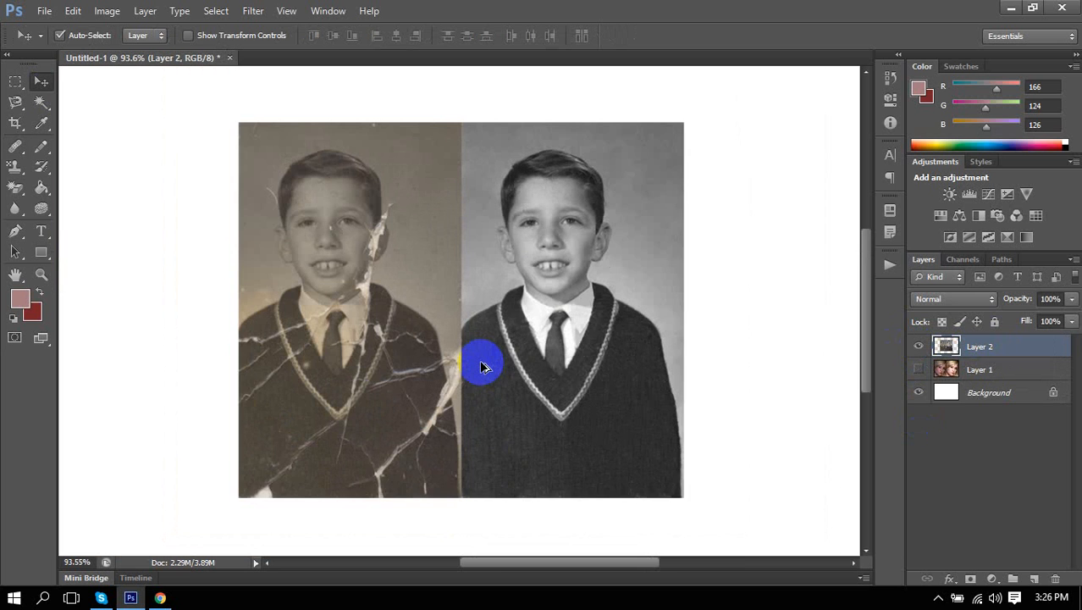
{"action": "scroll", "coordinate": [483, 367], "scroll_direction": "down", "scroll_amount": 1}
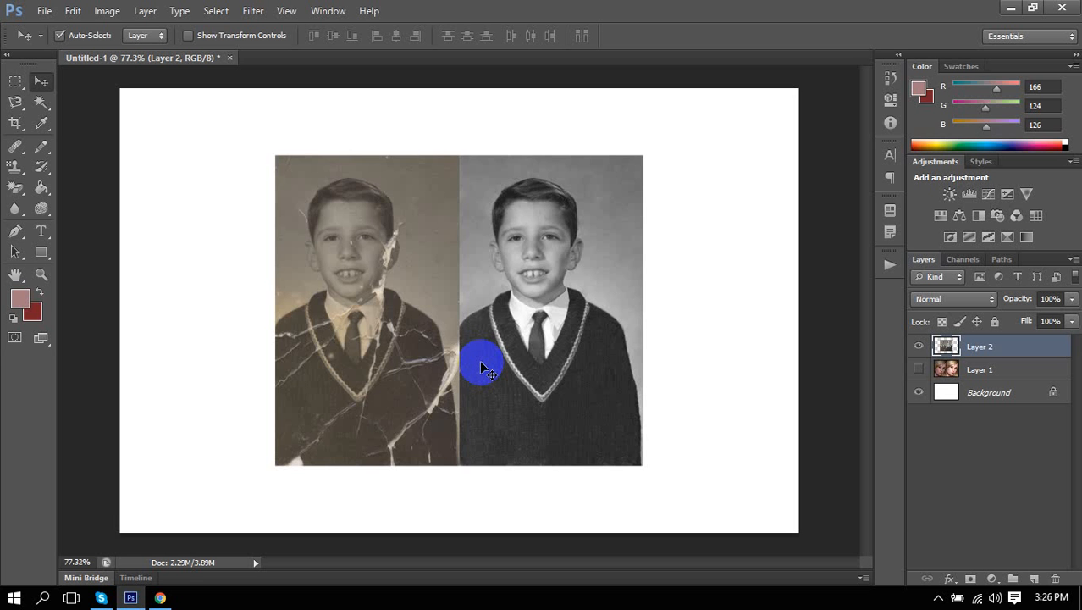
{"action": "scroll", "coordinate": [386, 302], "scroll_direction": "up", "scroll_amount": 5}
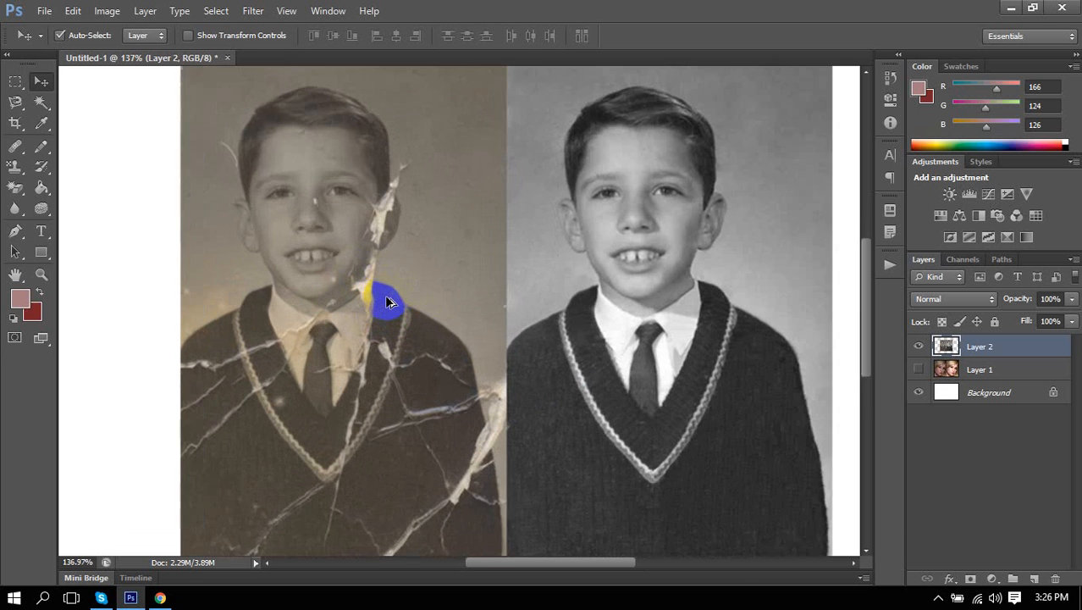
{"action": "scroll", "coordinate": [386, 302], "scroll_direction": "up", "scroll_amount": 1}
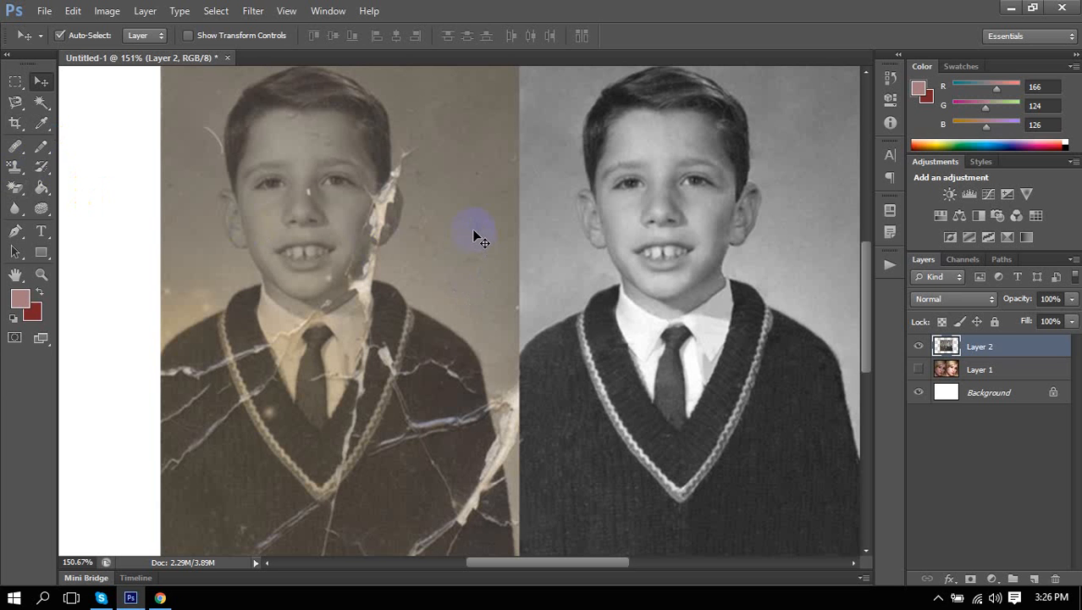
{"action": "left_click", "coordinate": [378, 213]}
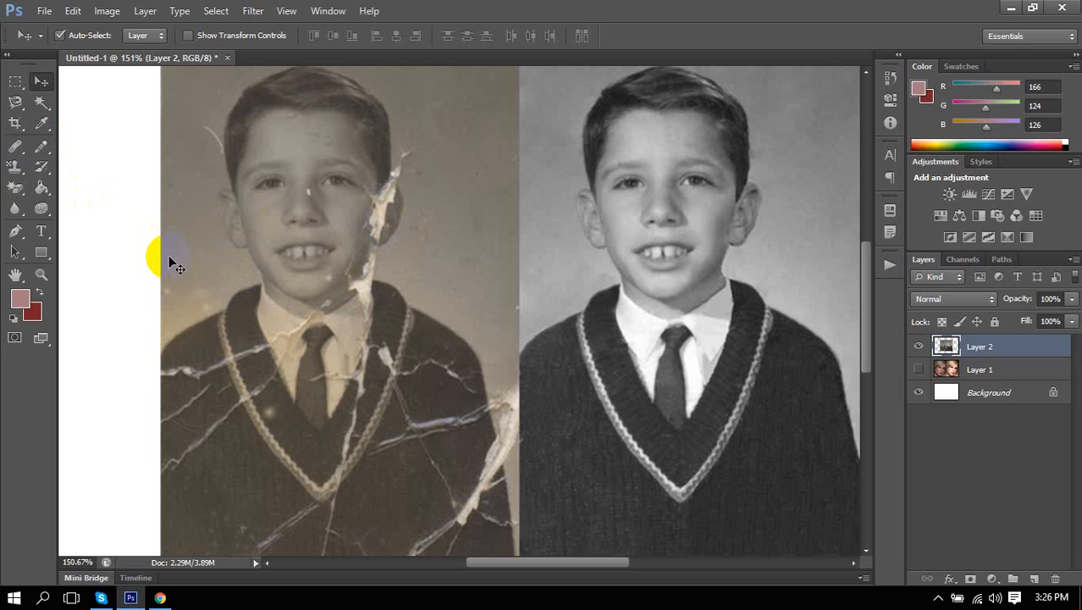
Select the Healing Brush and get ready to Alt-sample a clean source area.
{"action": "left_click", "coordinate": [15, 146]}
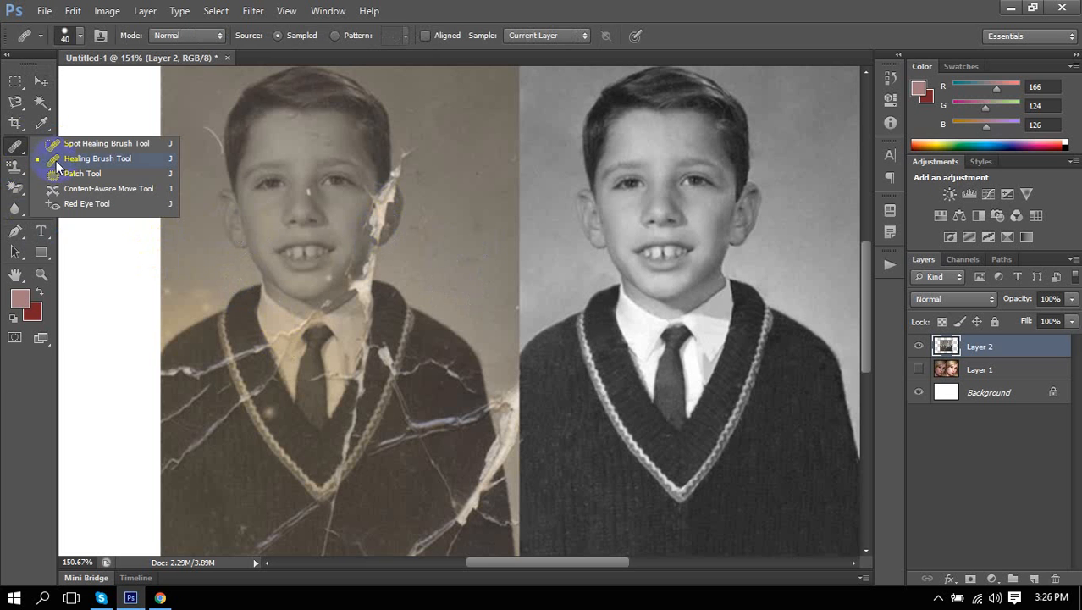
{"action": "left_click", "coordinate": [57, 159]}
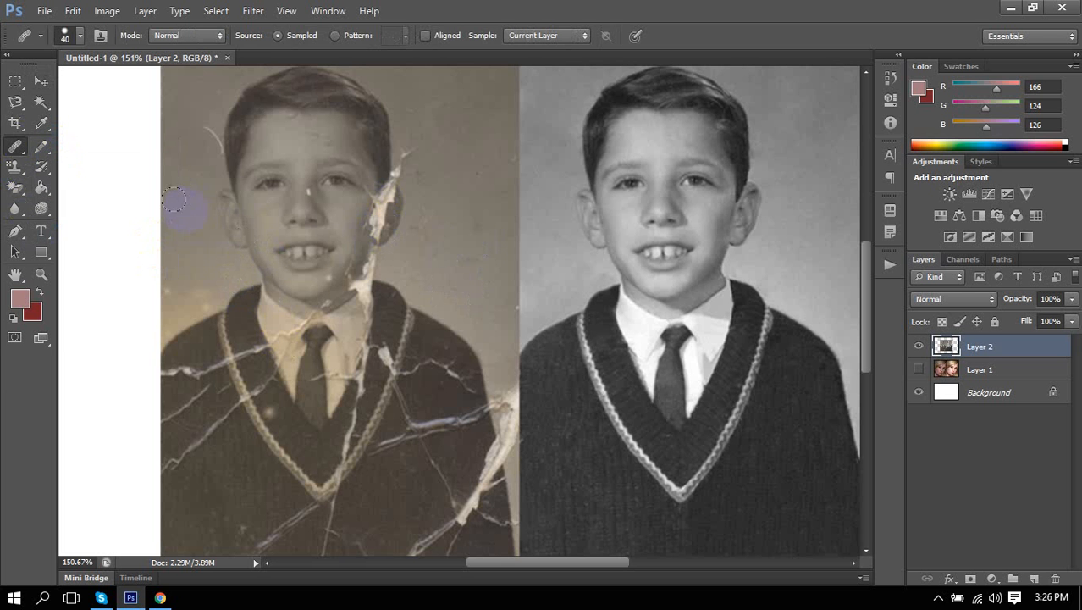
{"action": "key", "text": "alt"}
{"action": "scroll", "coordinate": [186, 222], "scroll_direction": "down", "scroll_amount": 3}
Switch to the Patch Tool and zoom into the damaged boy photo.
{"action": "left_click", "coordinate": [15, 146]}
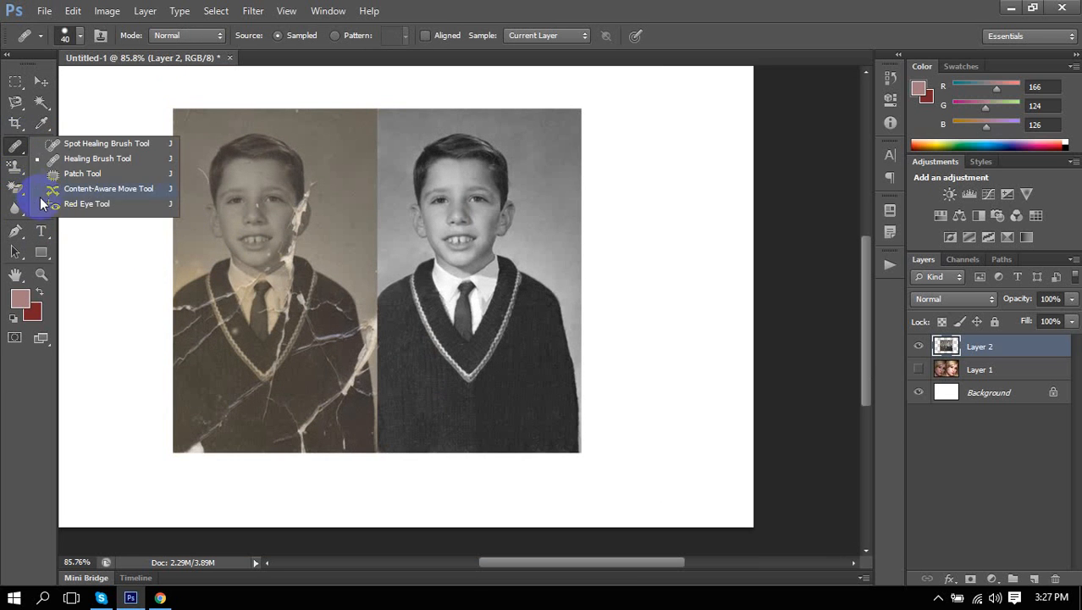
{"action": "left_click", "coordinate": [77, 175]}
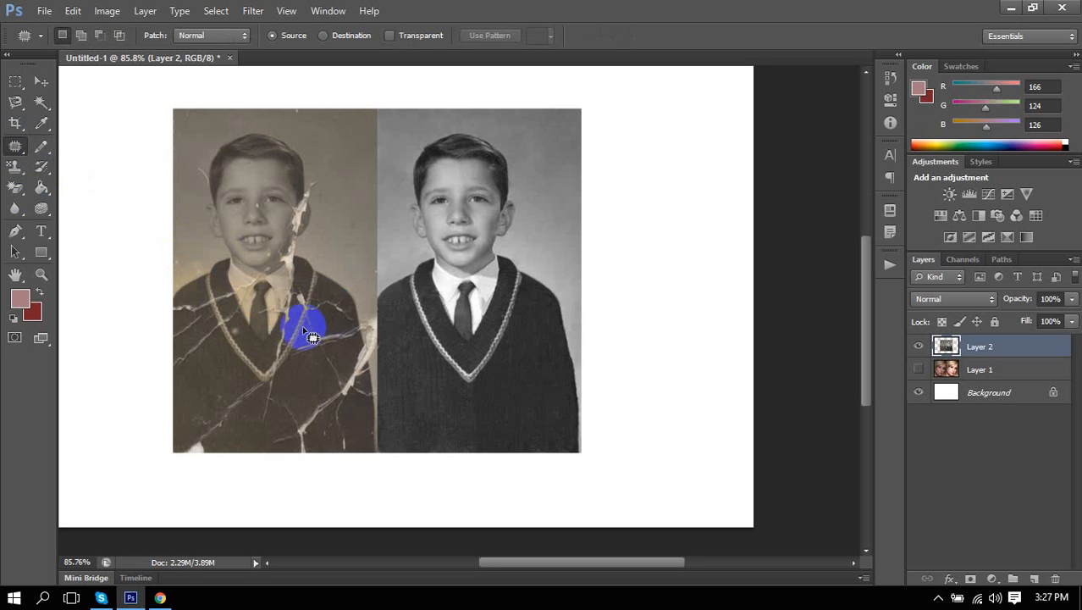
{"action": "scroll", "coordinate": [235, 246], "scroll_direction": "up", "scroll_amount": 5}
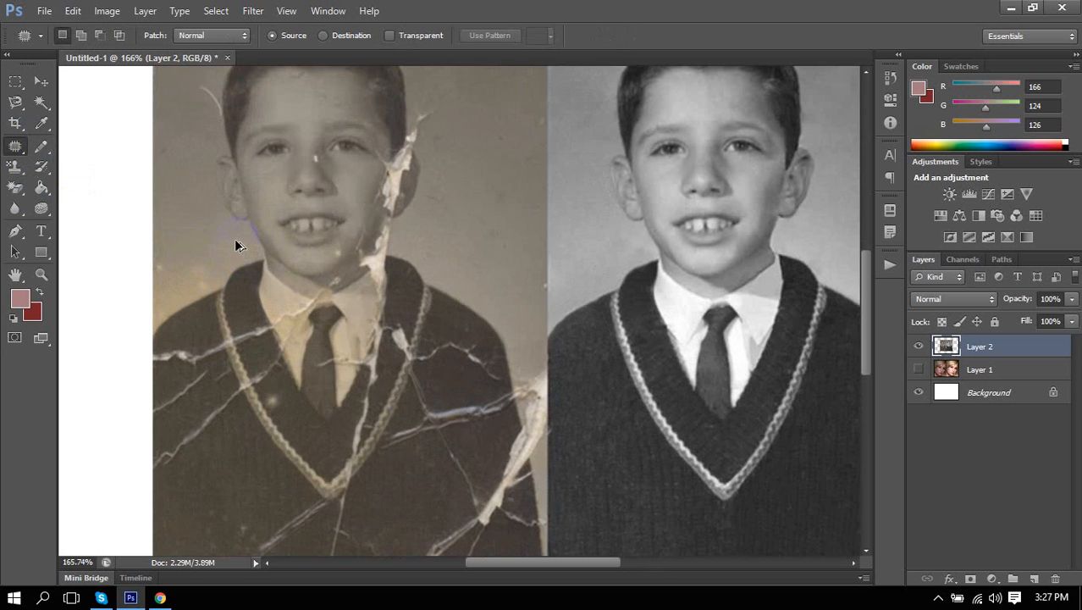
{"action": "scroll", "coordinate": [241, 243], "scroll_direction": "up", "scroll_amount": 1}
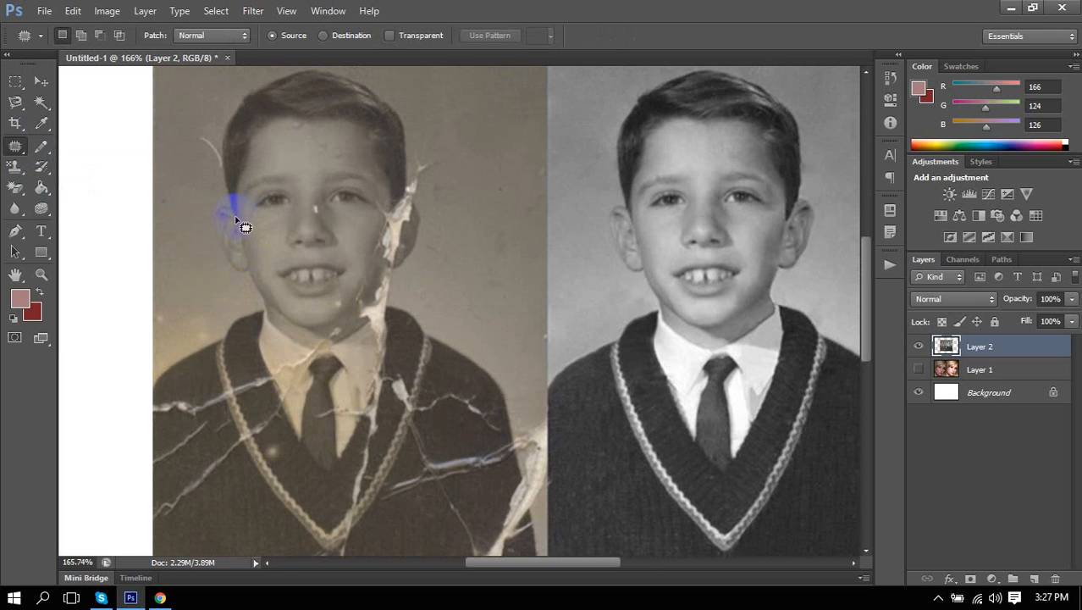
Patch the torn area around the left ear with nearby clean content.
{"action": "mouse_move", "coordinate": [245, 227]}
{"action": "left_mouse_down"}
{"action": "mouse_move", "coordinate": [252, 278]}
{"action": "mouse_move", "coordinate": [241, 280]}
{"action": "mouse_move", "coordinate": [227, 265]}
{"action": "mouse_move", "coordinate": [222, 213]}
{"action": "mouse_move", "coordinate": [241, 213]}
{"action": "mouse_move", "coordinate": [246, 241]}
{"action": "left_mouse_up"}
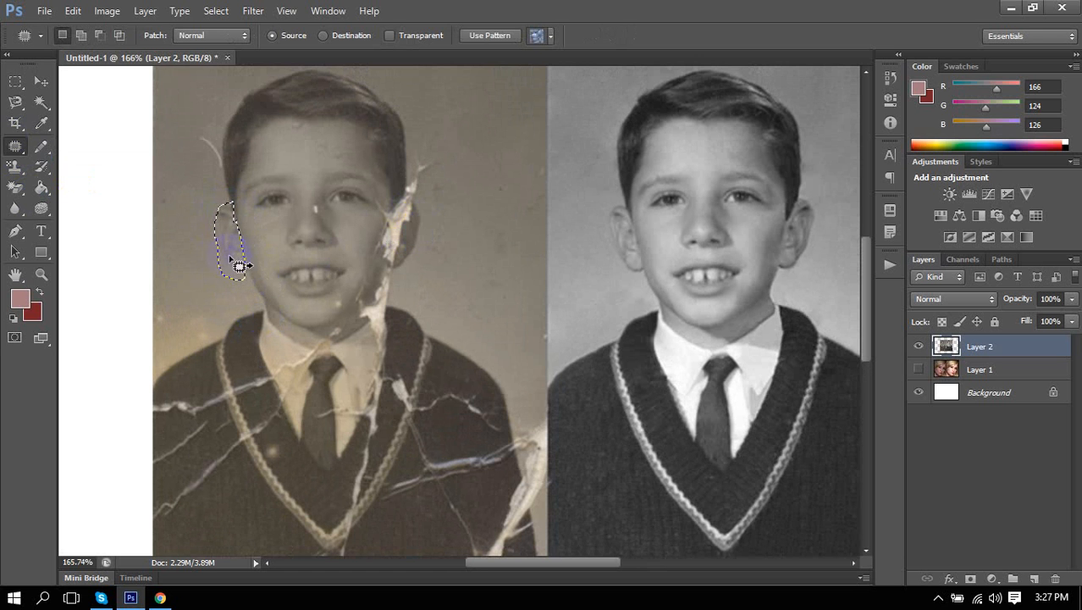
{"action": "left_click_drag", "start_coordinate": [233, 243], "coordinate": [421, 354]}
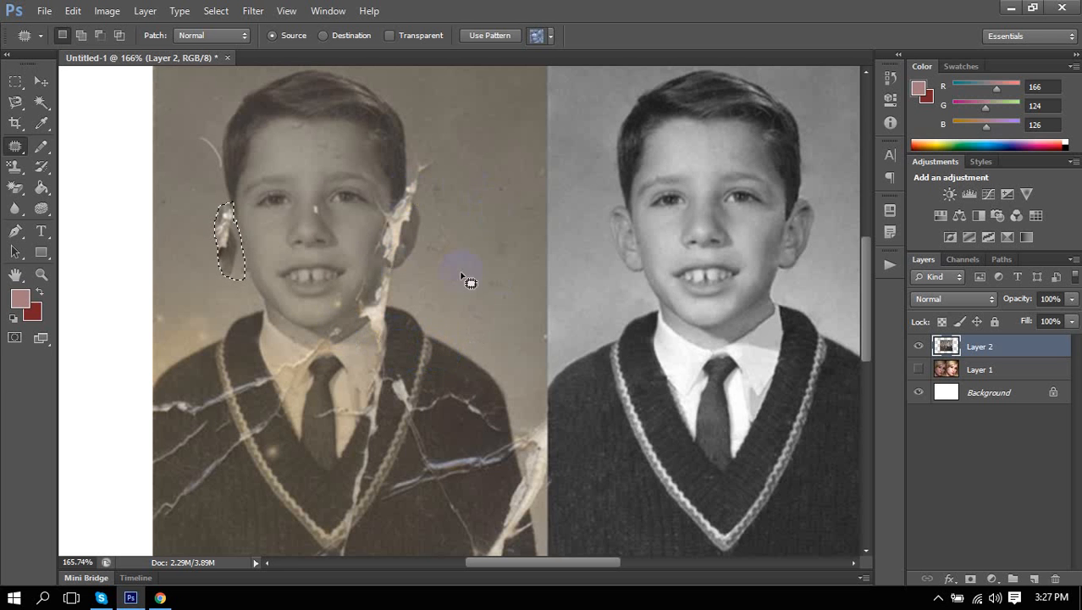
{"action": "left_click", "coordinate": [264, 320]}
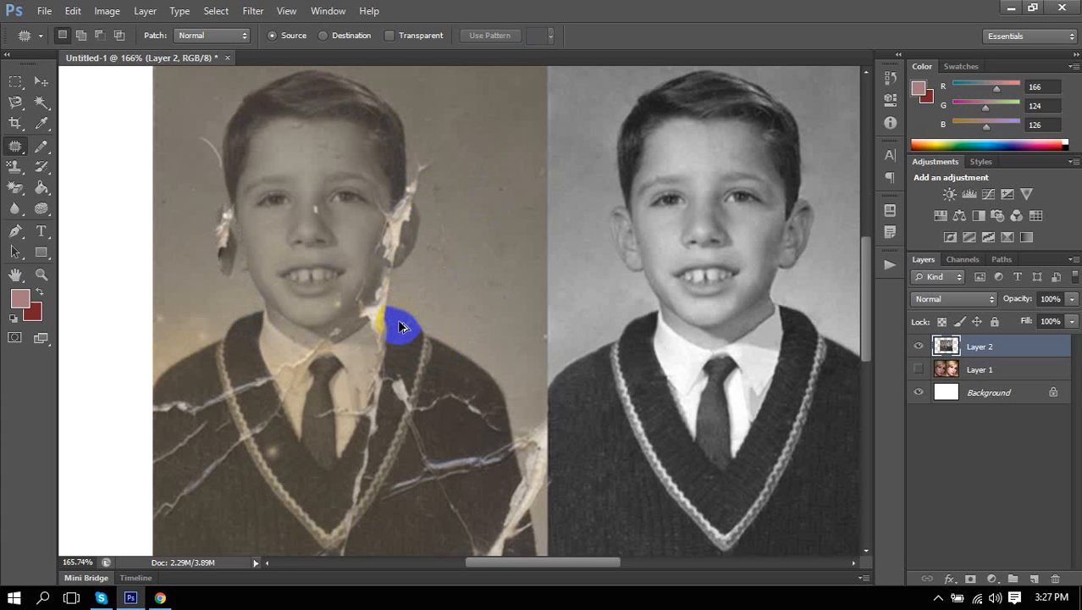
{"action": "key", "text": "ctrl+z"}
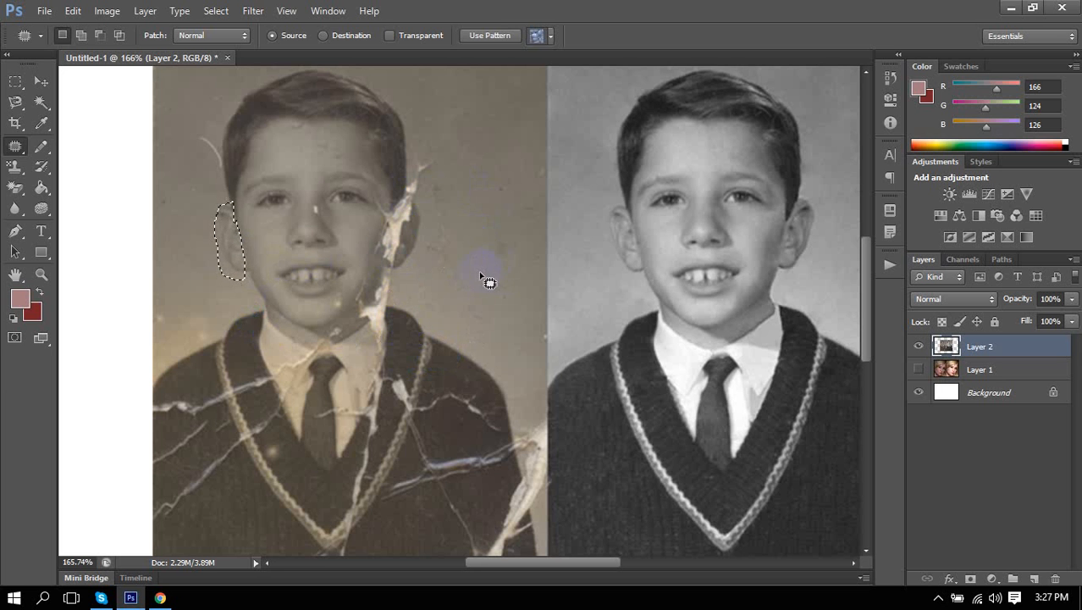
{"action": "left_click", "coordinate": [481, 289]}
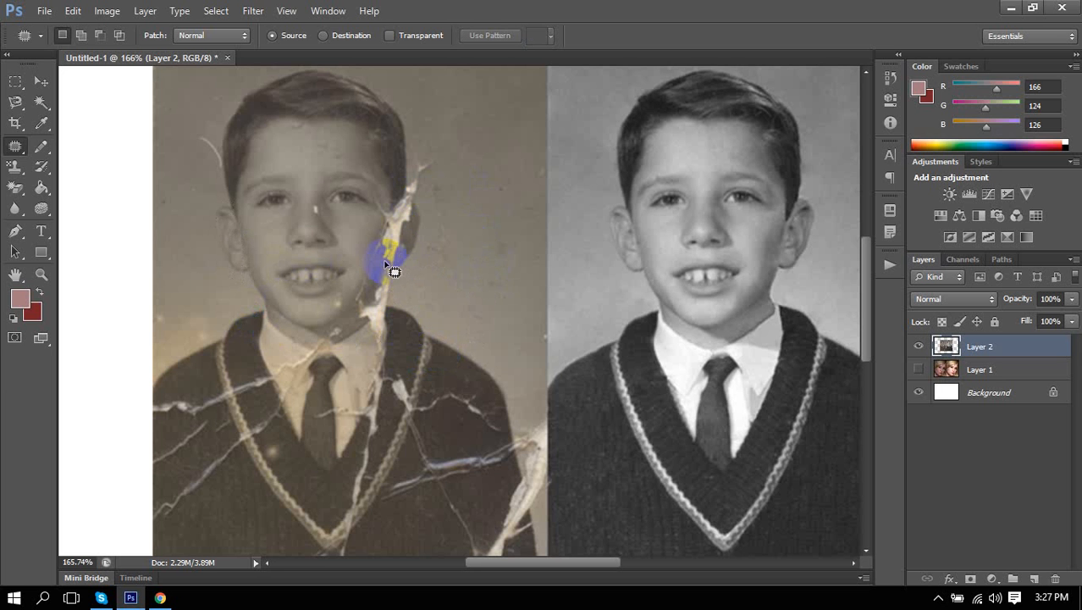
Patch the torn right ear and background beside the right cheek, then deselect.
{"action": "mouse_move", "coordinate": [394, 271]}
{"action": "left_mouse_down"}
{"action": "mouse_move", "coordinate": [414, 220]}
{"action": "mouse_move", "coordinate": [434, 213]}
{"action": "mouse_move", "coordinate": [422, 264]}
{"action": "mouse_move", "coordinate": [389, 281]}
{"action": "mouse_move", "coordinate": [402, 270]}
{"action": "mouse_move", "coordinate": [290, 242]}
{"action": "mouse_move", "coordinate": [223, 243]}
{"action": "left_mouse_up"}
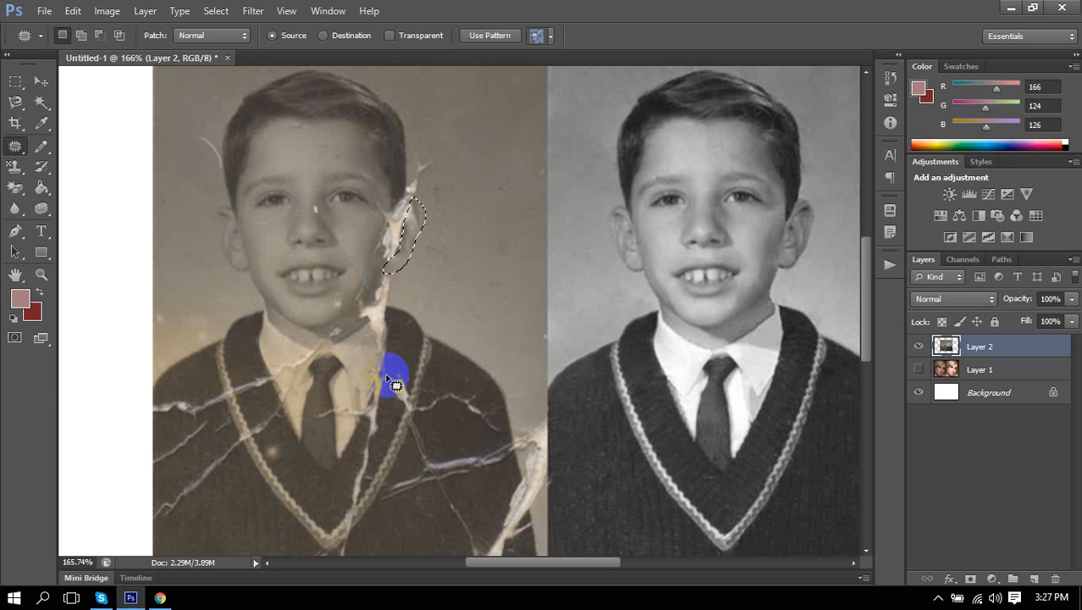
{"action": "left_click", "coordinate": [451, 350]}
{"action": "left_click", "coordinate": [567, 411]}
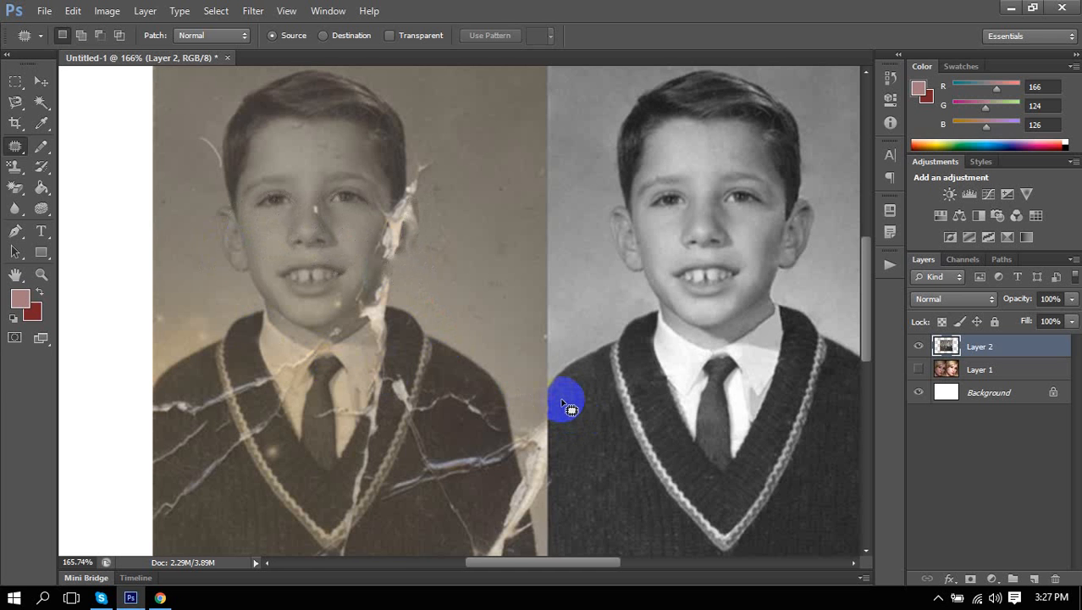
{"action": "left_click", "coordinate": [406, 340]}
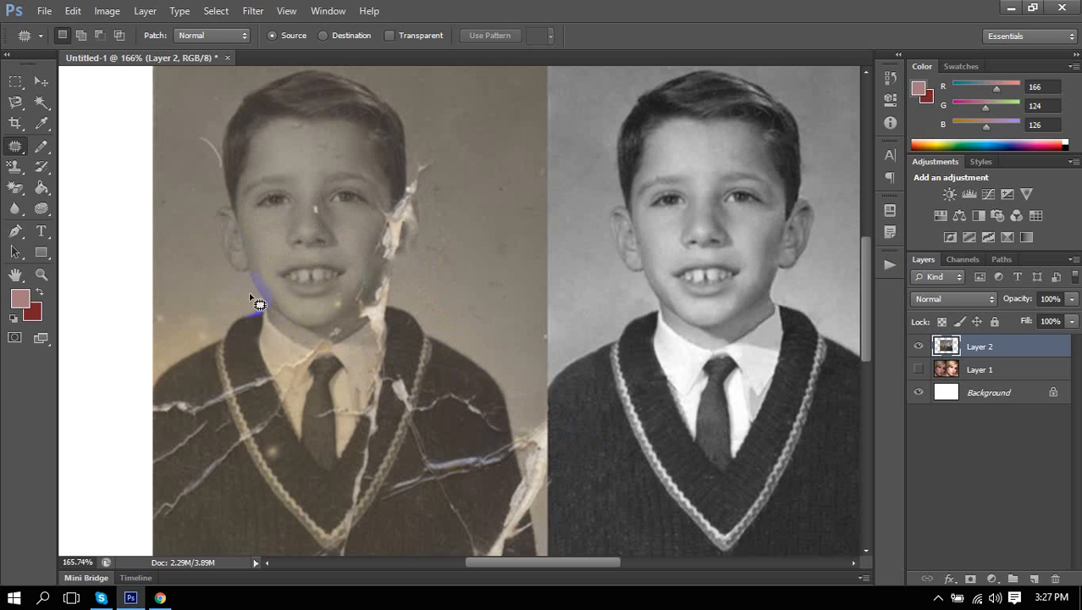
{"action": "mouse_move", "coordinate": [286, 272]}
{"action": "left_mouse_down"}
{"action": "mouse_move", "coordinate": [322, 271]}
{"action": "mouse_move", "coordinate": [328, 294]}
{"action": "left_mouse_up"}
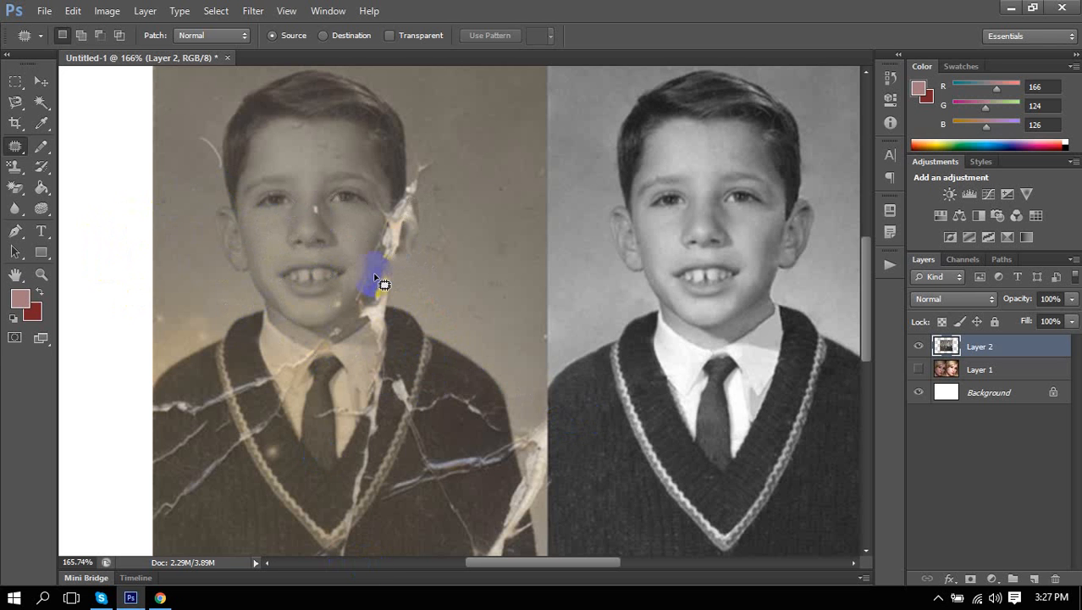
{"action": "mouse_move", "coordinate": [484, 286]}
{"action": "left_mouse_down"}
{"action": "mouse_move", "coordinate": [496, 243]}
{"action": "mouse_move", "coordinate": [477, 302]}
{"action": "mouse_move", "coordinate": [479, 293]}
{"action": "left_mouse_up"}
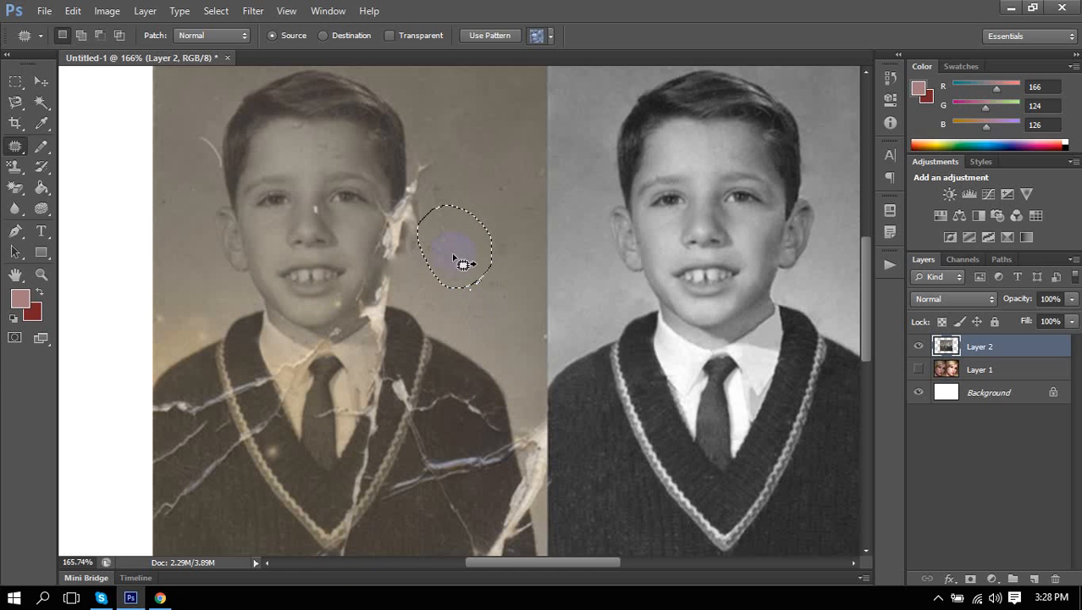
{"action": "left_click_drag", "start_coordinate": [457, 241], "coordinate": [223, 232]}
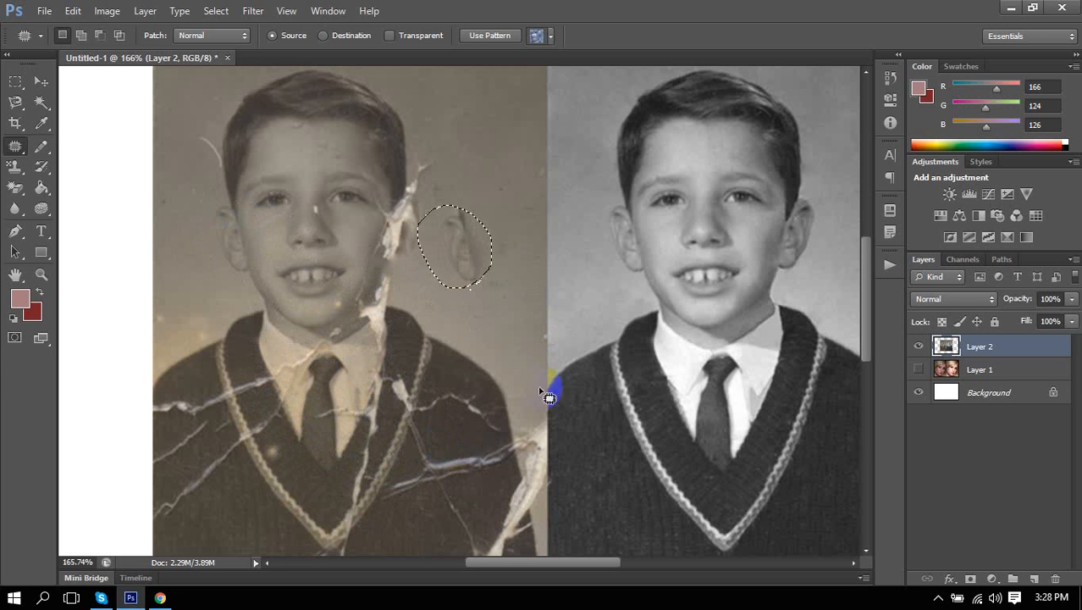
{"action": "key", "text": "ctrl+d"}
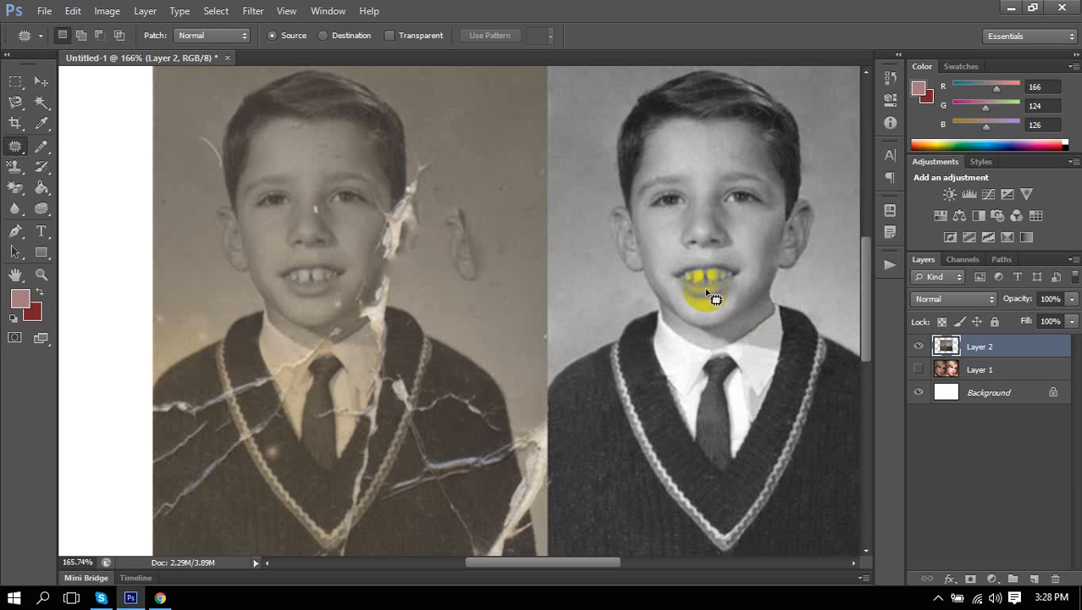
Outline the torn cheek on the left boy photo.
{"action": "scroll", "coordinate": [703, 291], "scroll_direction": "down", "scroll_amount": 2}
{"action": "scroll", "coordinate": [705, 290], "scroll_direction": "down", "scroll_amount": 5}
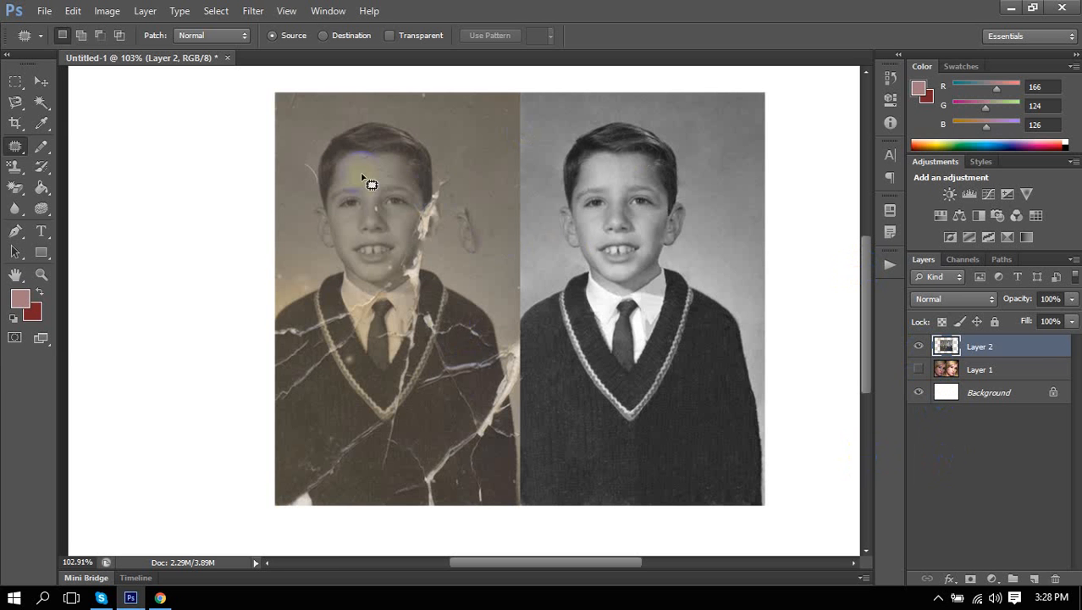
{"action": "left_click_drag", "start_coordinate": [416, 278], "coordinate": [405, 260]}
{"action": "right_click", "coordinate": [15, 146]}
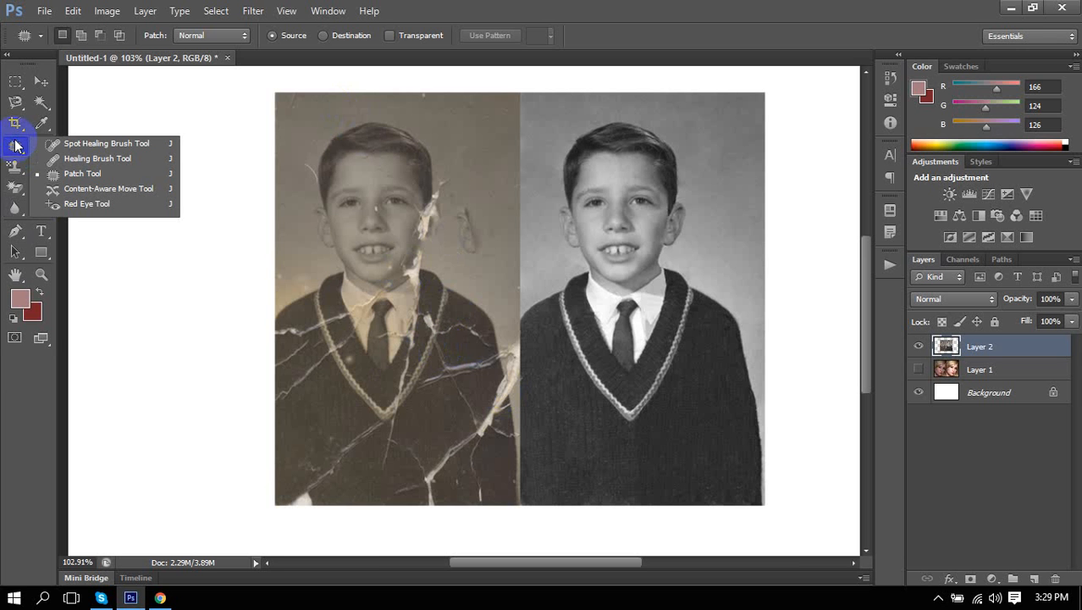
Heal the damaged cheek and a forehead spot with texture sampled above the hair.
{"action": "left_click", "coordinate": [56, 161]}
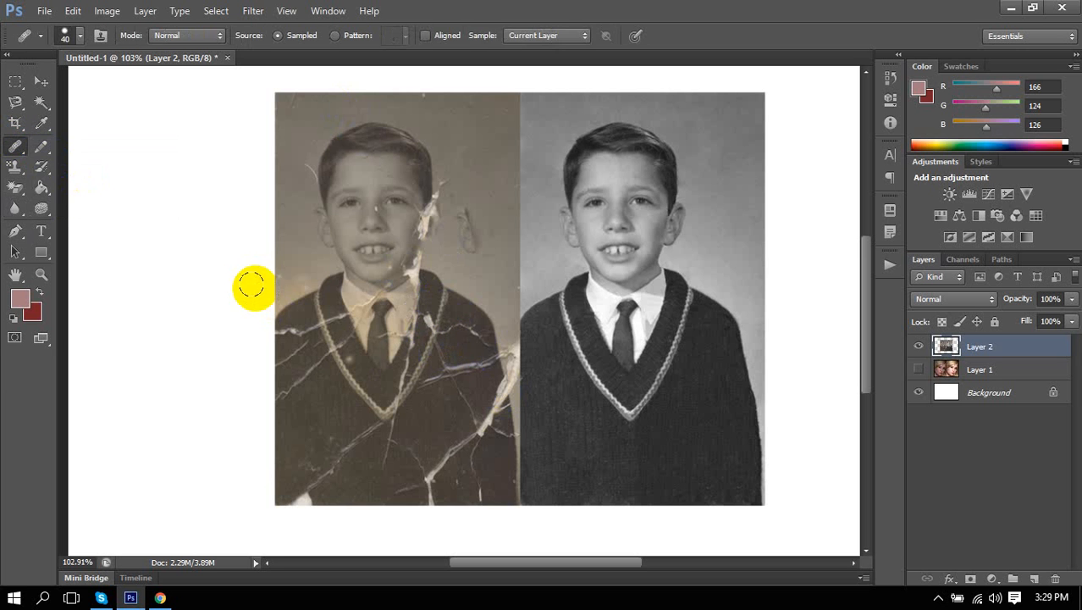
{"action": "left_click", "coordinate": [316, 110], "text": "alt"}
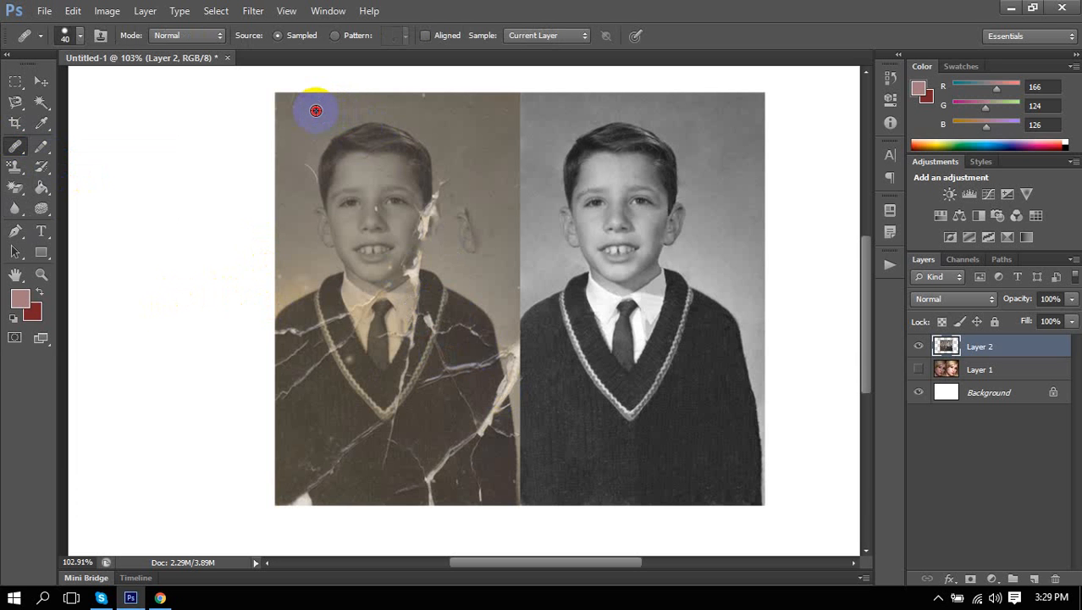
{"action": "left_click_drag", "start_coordinate": [339, 185], "coordinate": [323, 206]}
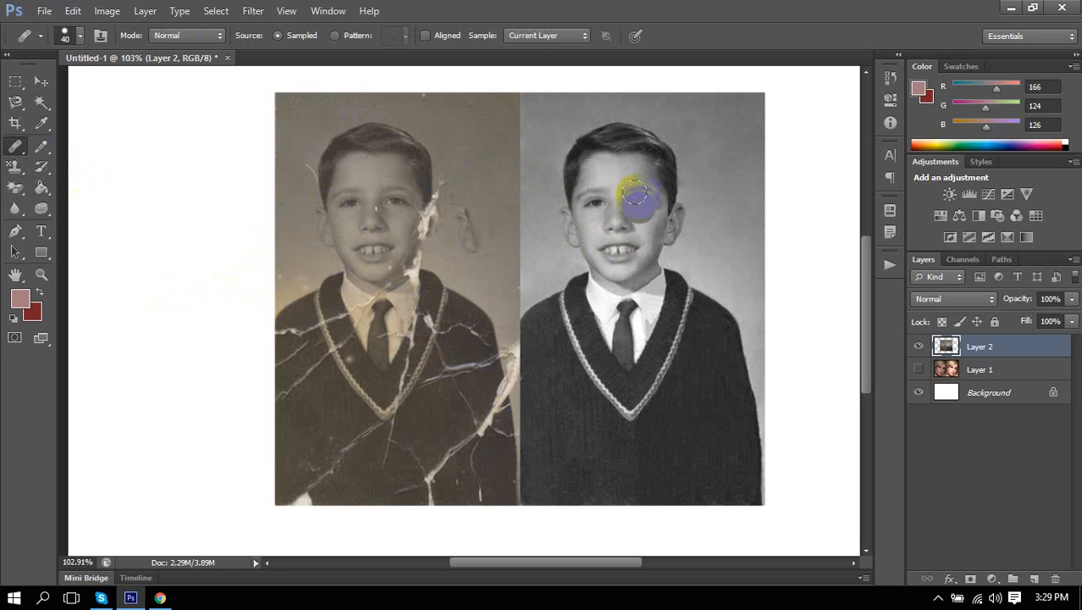
{"action": "mouse_move", "coordinate": [607, 181]}
{"action": "left_mouse_down"}
{"action": "mouse_move", "coordinate": [618, 203]}
{"action": "mouse_move", "coordinate": [604, 182]}
{"action": "mouse_move", "coordinate": [614, 177]}
{"action": "left_mouse_up"}
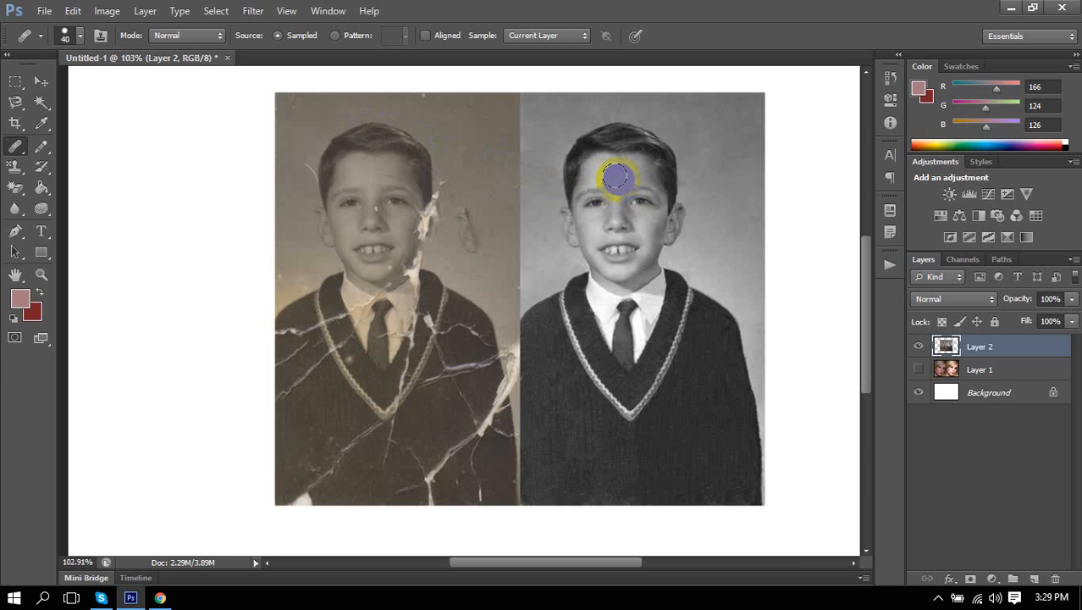
{"action": "left_click_drag", "start_coordinate": [615, 177], "coordinate": [615, 177]}
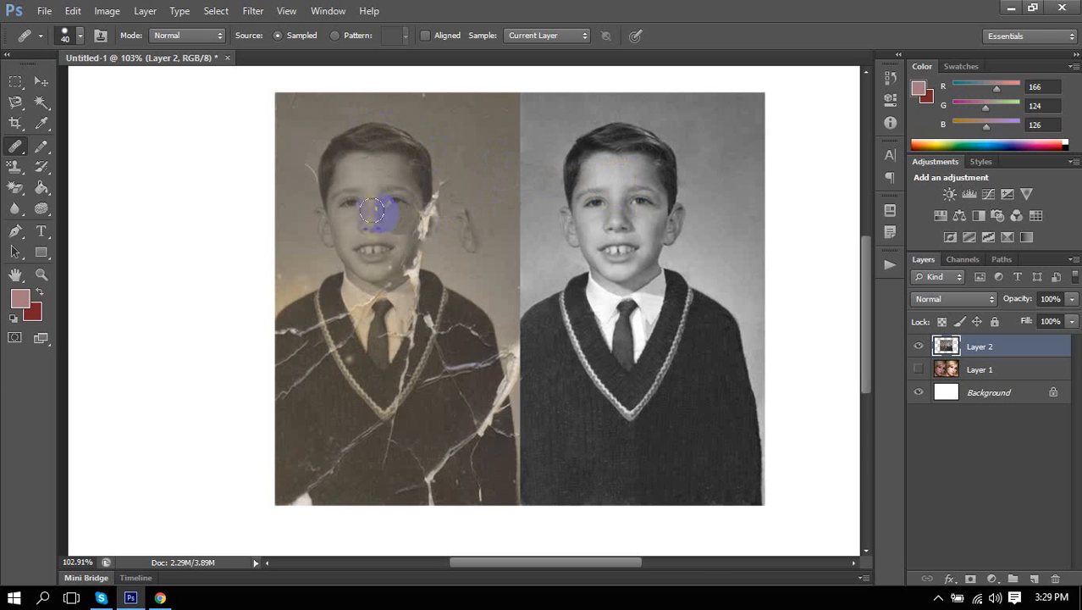
{"action": "scroll", "coordinate": [297, 226], "scroll_direction": "up", "scroll_amount": 3}
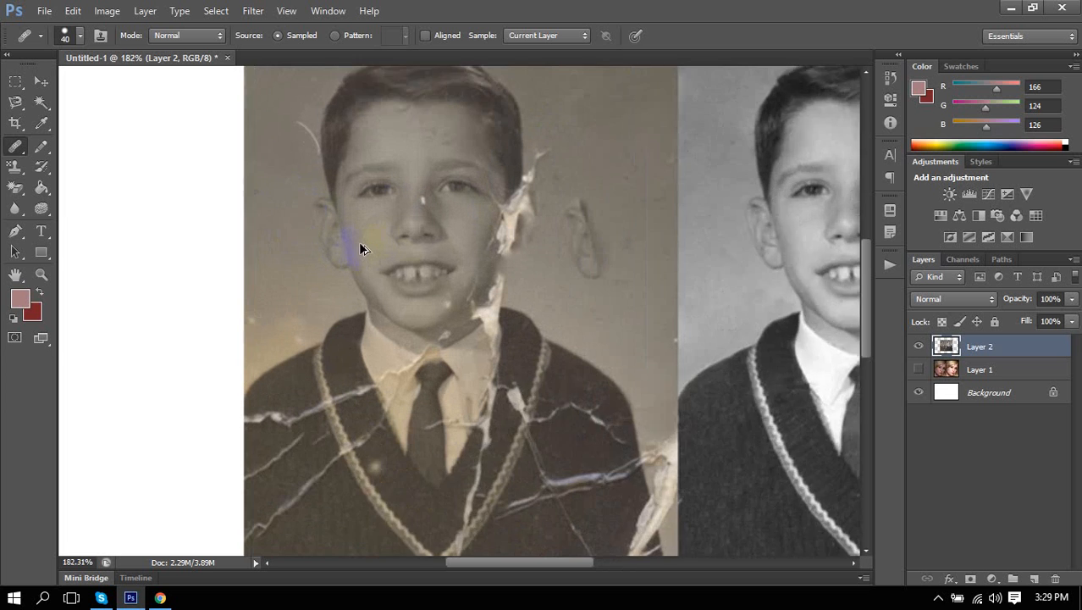
{"action": "left_click_drag", "start_coordinate": [357, 251], "coordinate": [327, 244]}
{"action": "scroll", "coordinate": [327, 244], "scroll_direction": "up", "scroll_amount": 3}
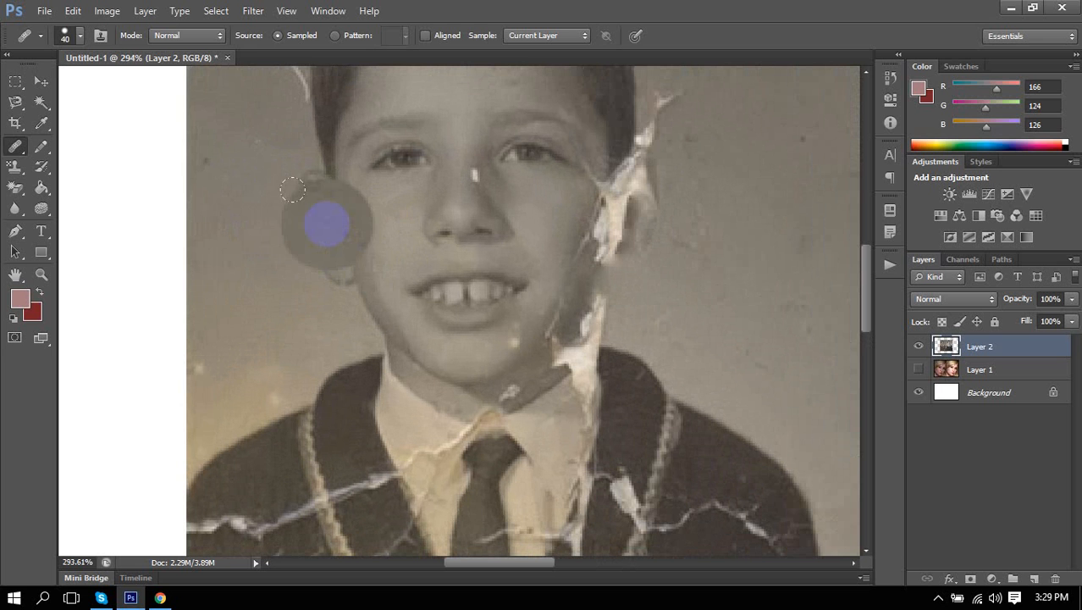
Enlarge the brush to 70, paint ear detail over the crack, and add Layer 3.
{"action": "key", "text": "bracketright"}
{"action": "key", "text": "bracketright"}
{"action": "key", "text": "bracketright"}
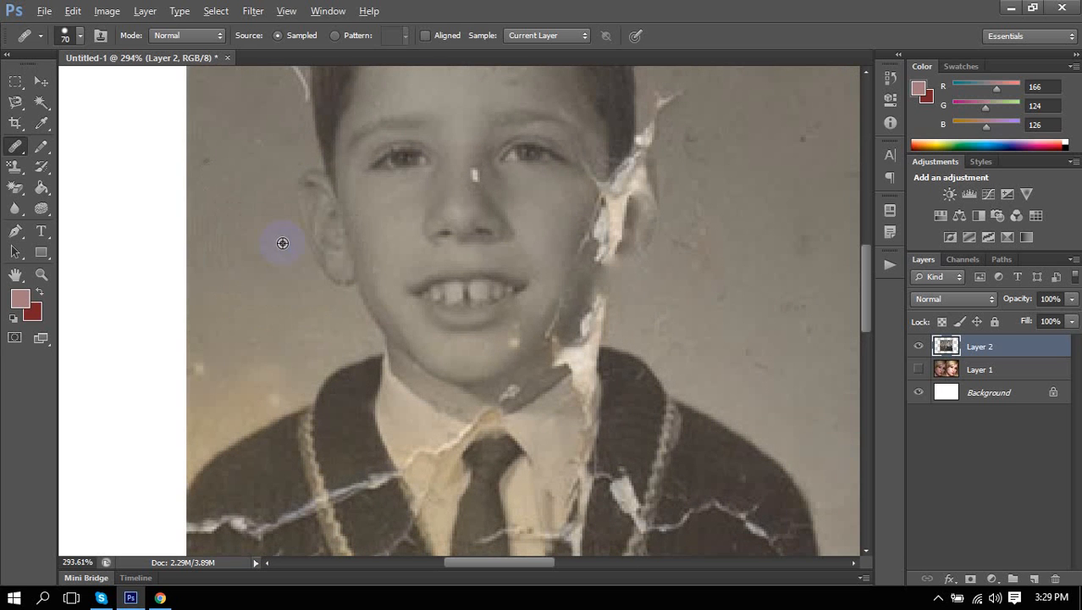
{"action": "left_click", "coordinate": [287, 243]}
{"action": "mouse_move", "coordinate": [533, 222]}
{"action": "left_mouse_down"}
{"action": "mouse_move", "coordinate": [593, 207]}
{"action": "mouse_move", "coordinate": [657, 207]}
{"action": "left_mouse_up"}
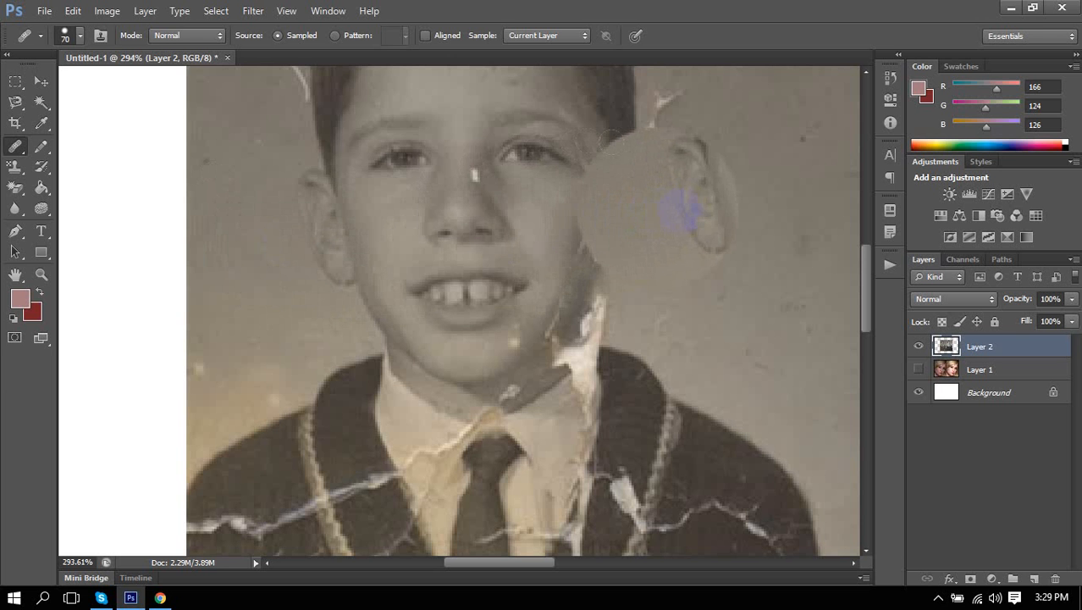
{"action": "left_click", "coordinate": [1033, 578]}
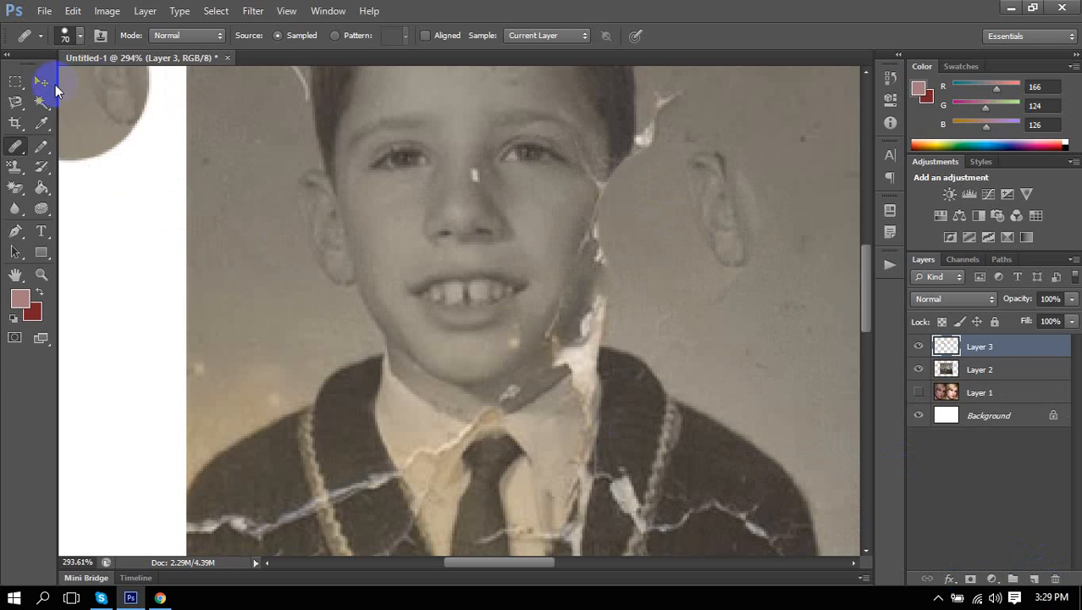
Flip the Layer 3 ear patch horizontally and place it over the torn right ear.
{"action": "left_click", "coordinate": [41, 82]}
{"action": "left_click", "coordinate": [922, 346]}
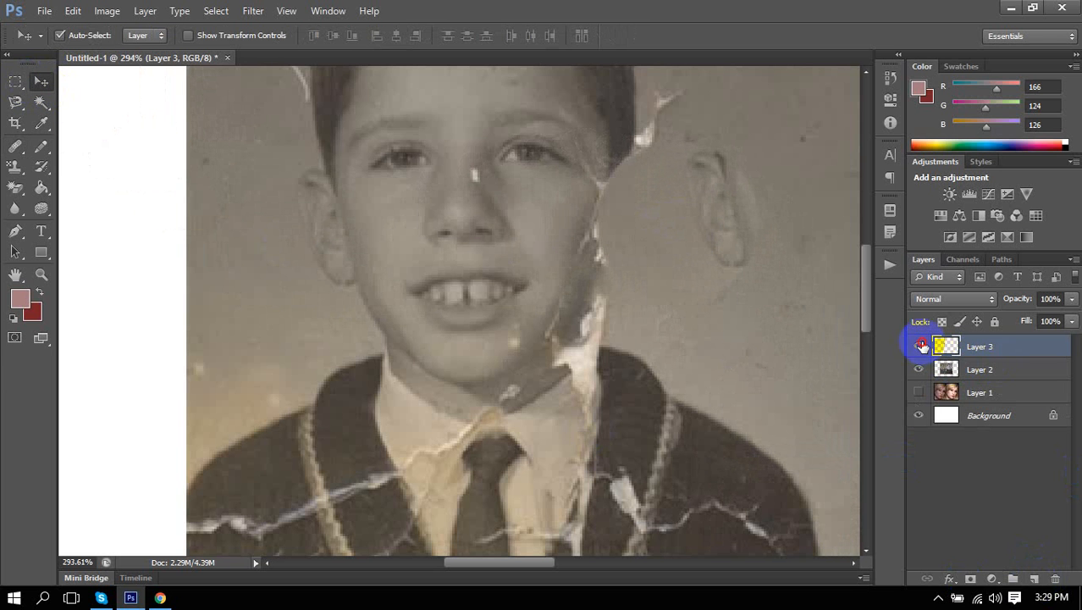
{"action": "left_click", "coordinate": [919, 347]}
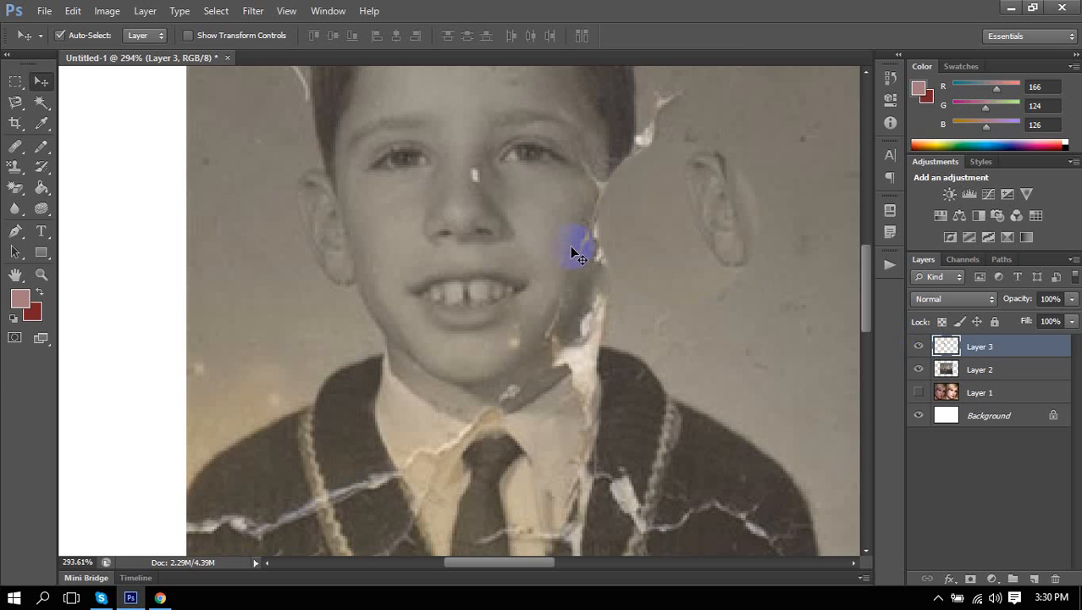
{"action": "key", "text": "ctrl+t"}
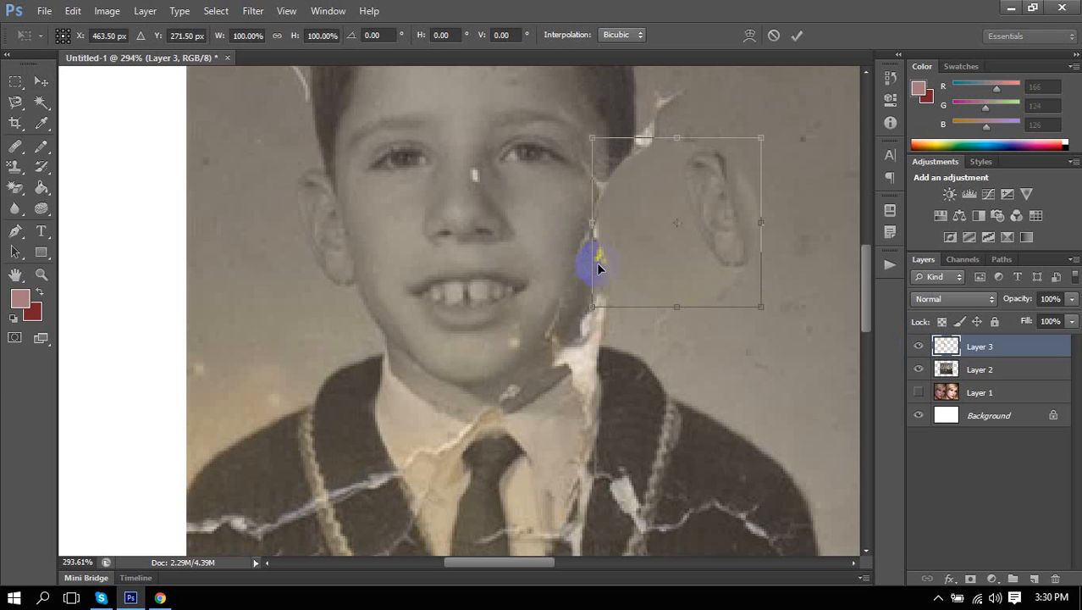
{"action": "right_click", "coordinate": [703, 268]}
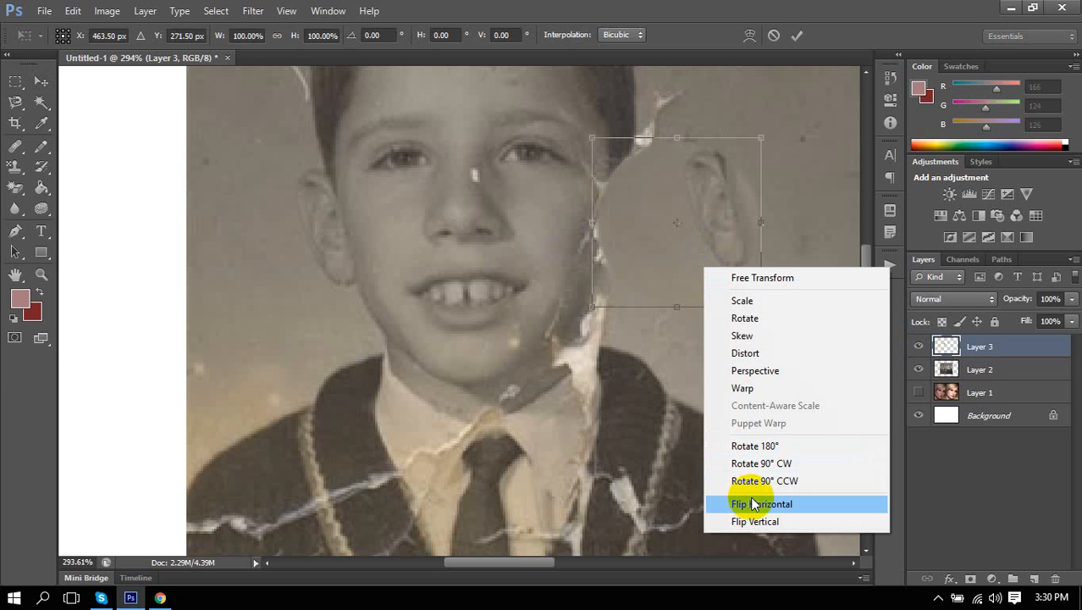
{"action": "left_click", "coordinate": [755, 505]}
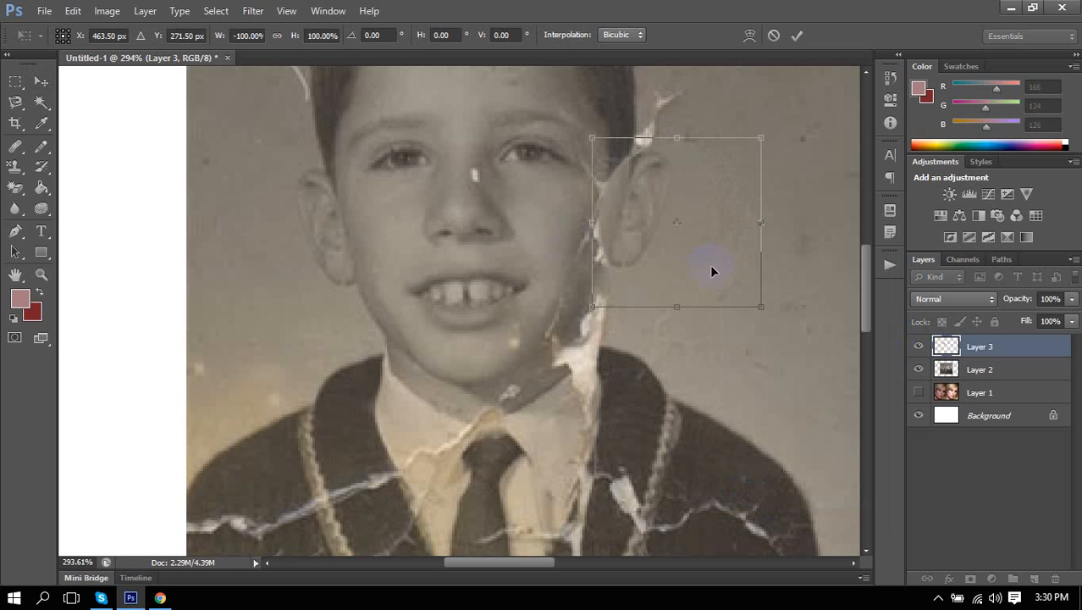
{"action": "left_click_drag", "start_coordinate": [712, 270], "coordinate": [746, 273]}
{"action": "key", "text": "Return"}
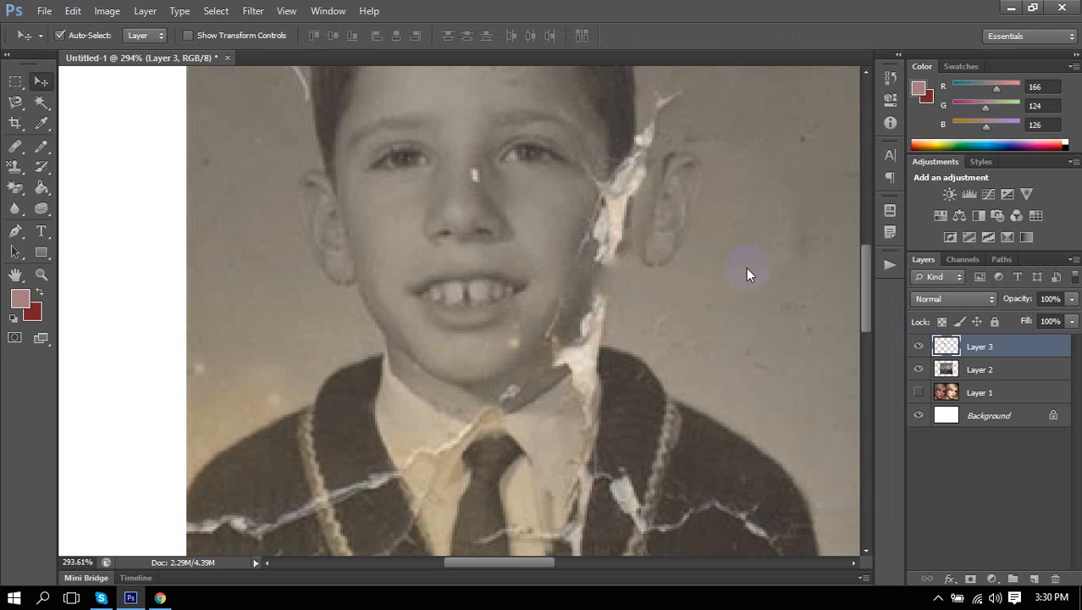
{"action": "left_click", "coordinate": [16, 188]}
{"action": "left_click", "coordinate": [15, 146]}
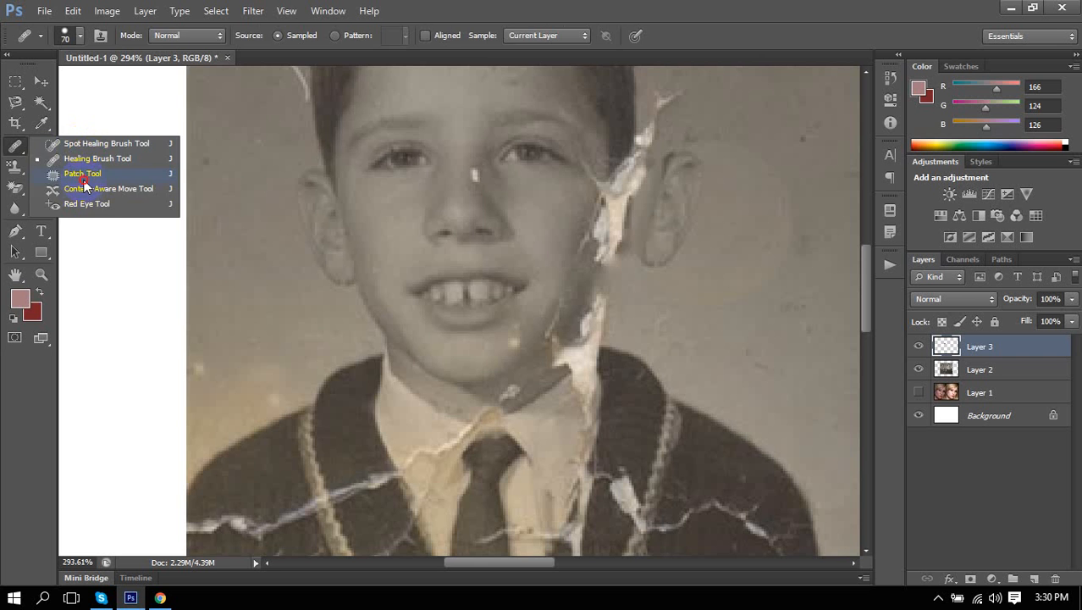
Hide Layer 3 and patch the cracked left face on Layer 2 from the clean right face.
{"action": "left_click", "coordinate": [84, 179]}
{"action": "scroll", "coordinate": [487, 338], "scroll_direction": "down", "scroll_amount": 1}
{"action": "scroll", "coordinate": [488, 339], "scroll_direction": "down", "scroll_amount": 5}
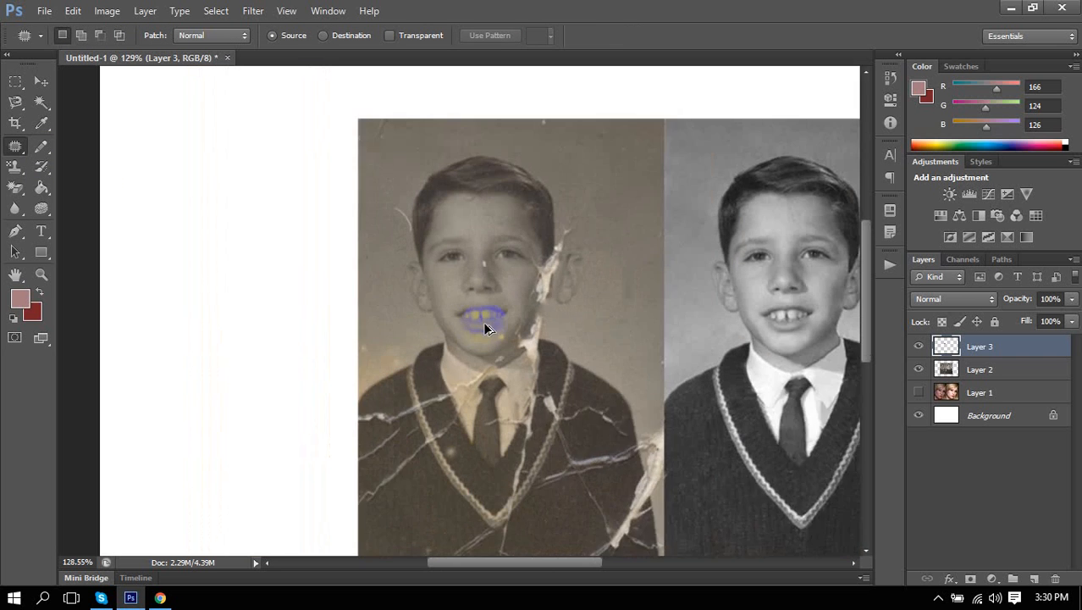
{"action": "mouse_move", "coordinate": [458, 354]}
{"action": "left_mouse_down"}
{"action": "mouse_move", "coordinate": [323, 217]}
{"action": "mouse_move", "coordinate": [405, 170]}
{"action": "mouse_move", "coordinate": [476, 291]}
{"action": "mouse_move", "coordinate": [482, 340]}
{"action": "mouse_move", "coordinate": [444, 359]}
{"action": "mouse_move", "coordinate": [461, 303]}
{"action": "mouse_move", "coordinate": [589, 294]}
{"action": "mouse_move", "coordinate": [668, 323]}
{"action": "left_mouse_up"}
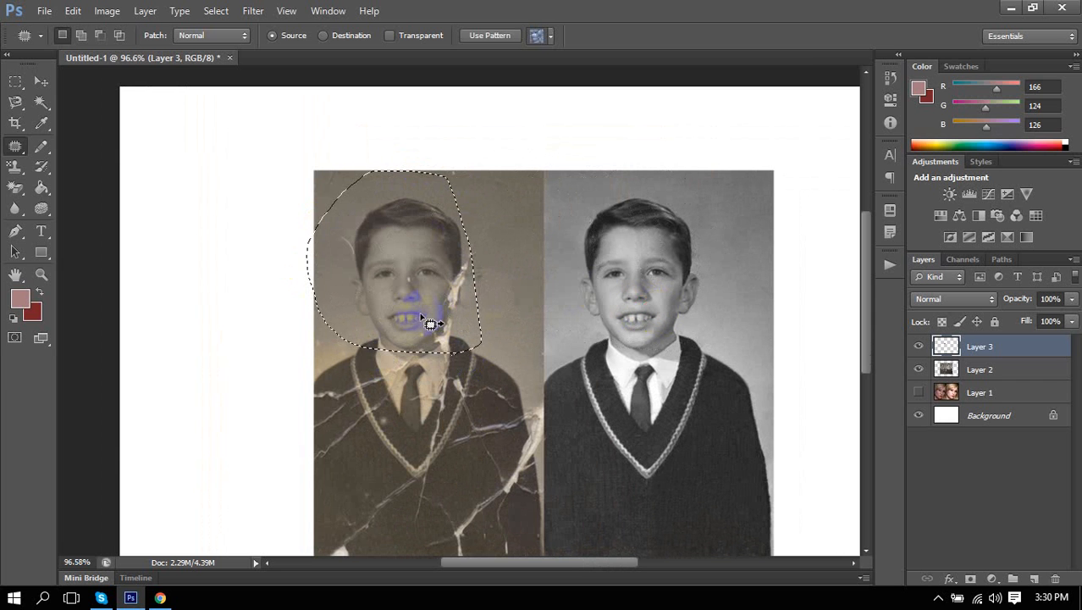
{"action": "right_click", "coordinate": [14, 148]}
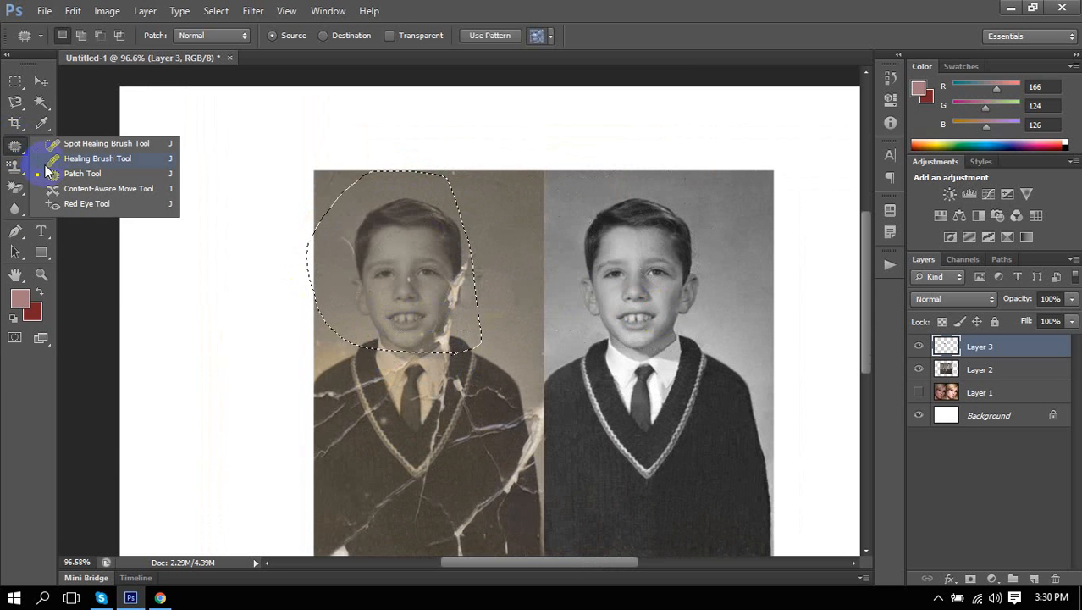
{"action": "left_click", "coordinate": [67, 177]}
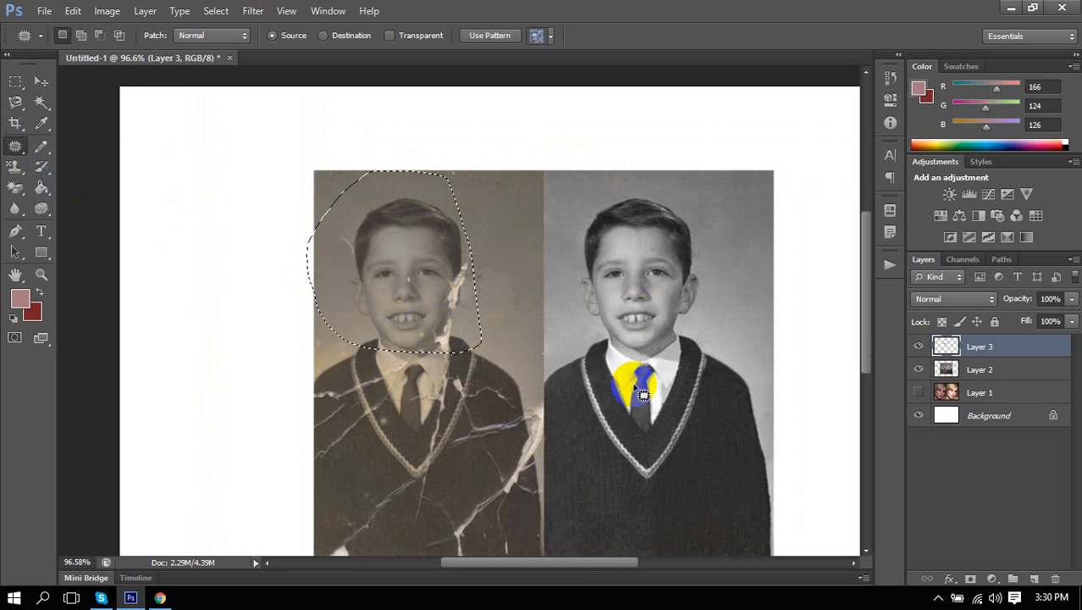
{"action": "left_click", "coordinate": [918, 346]}
{"action": "left_click", "coordinate": [983, 370]}
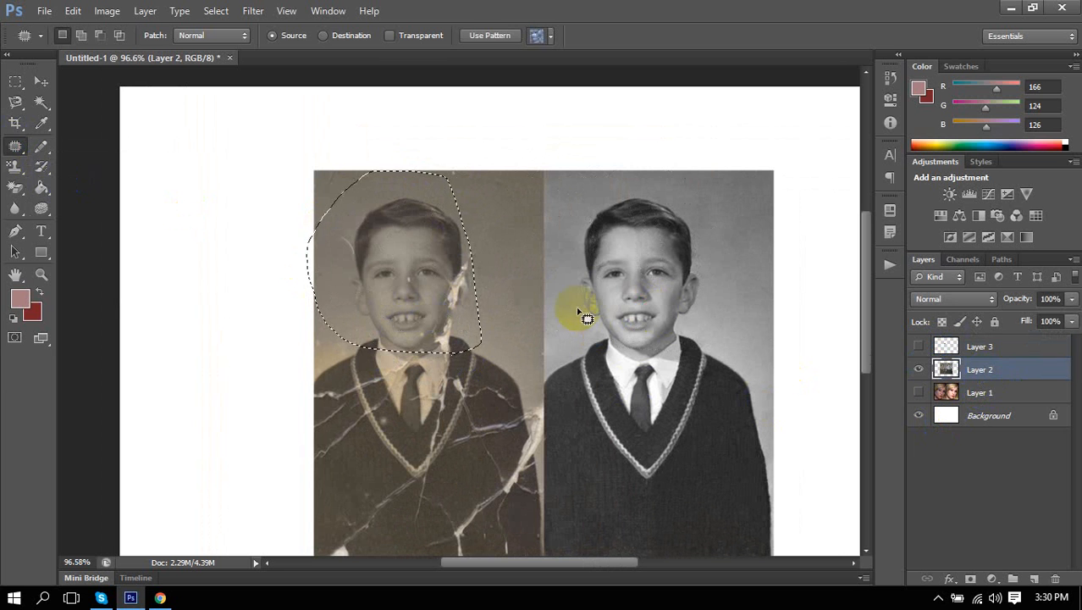
{"action": "left_click_drag", "start_coordinate": [459, 291], "coordinate": [687, 305]}
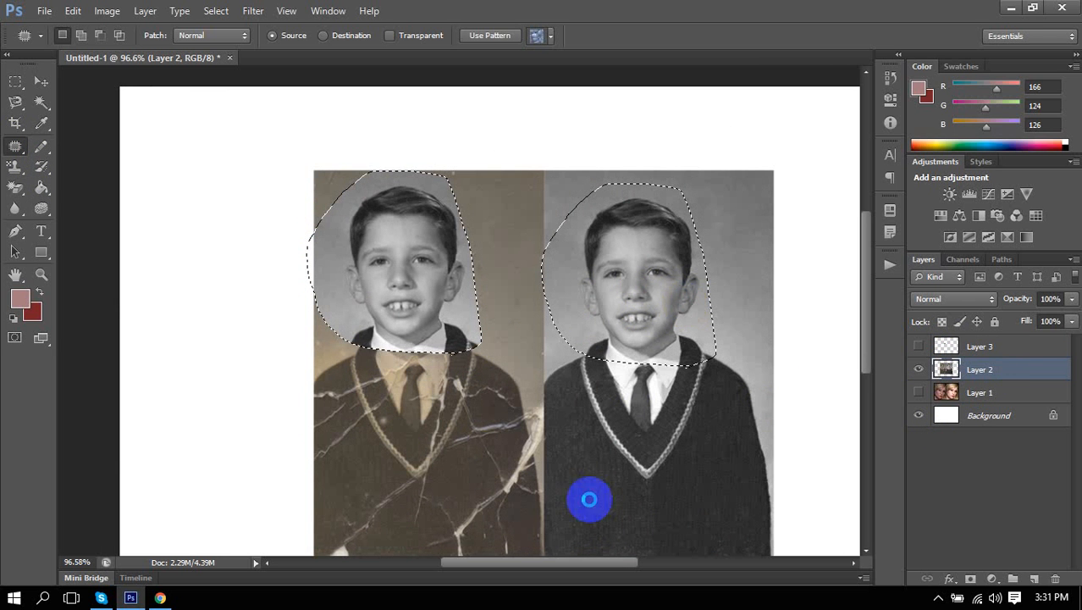
{"action": "left_click", "coordinate": [500, 411]}
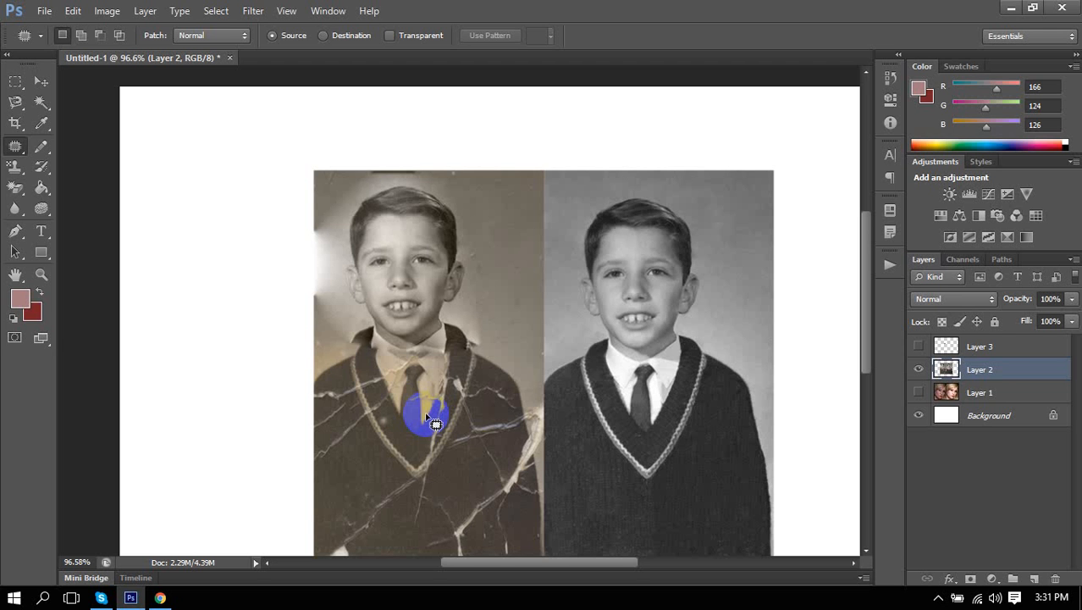
Select the Red Eye Tool and zoom in on the boy's face.
{"action": "right_click", "coordinate": [15, 151]}
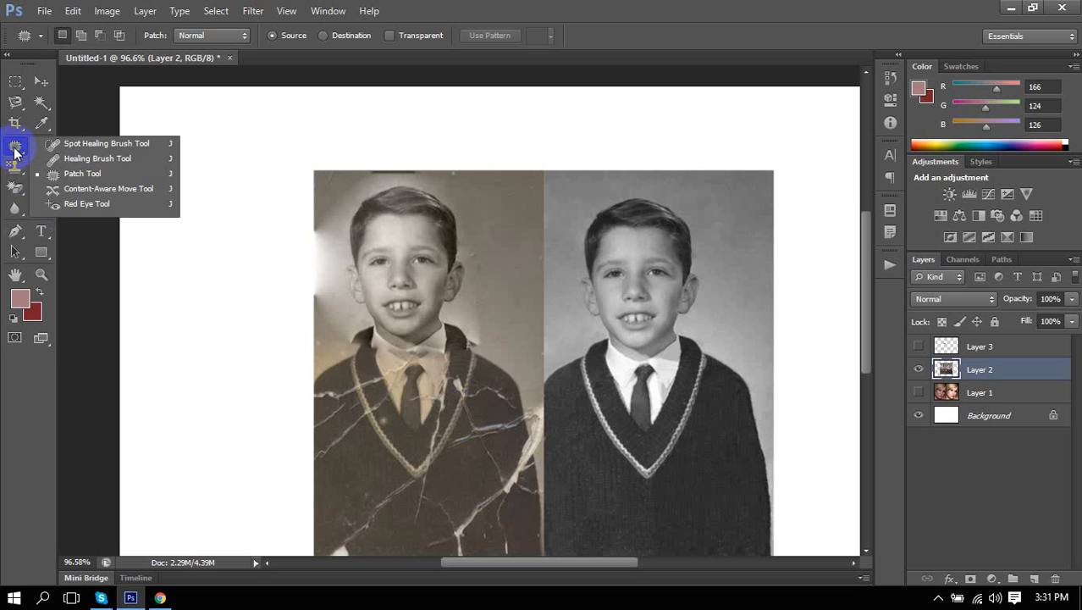
{"action": "left_click", "coordinate": [83, 203]}
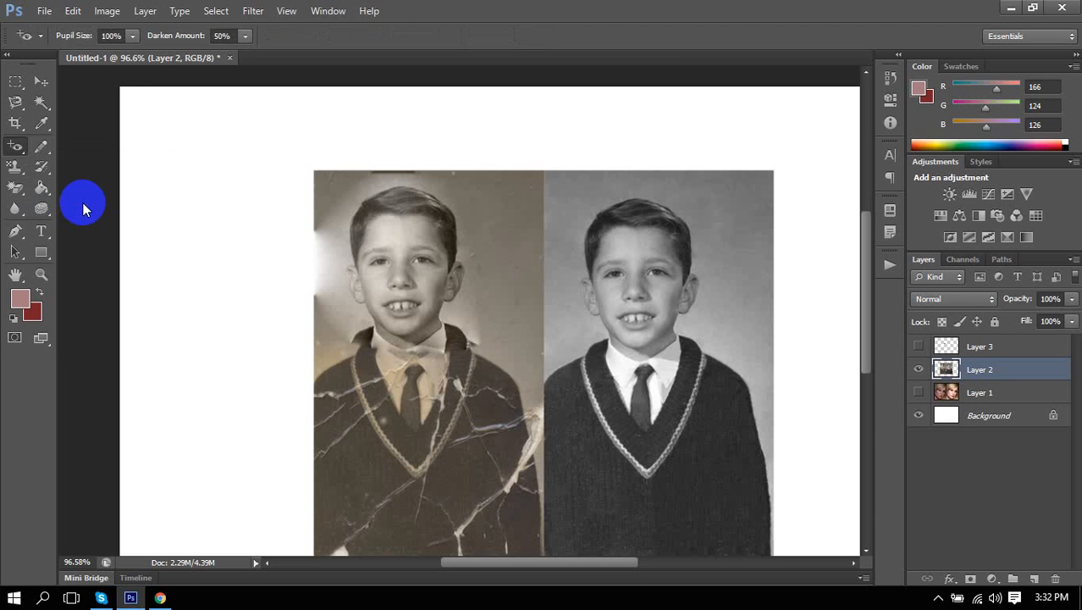
{"action": "left_click", "coordinate": [453, 284]}
{"action": "scroll", "coordinate": [415, 234], "scroll_direction": "up", "scroll_amount": 17}
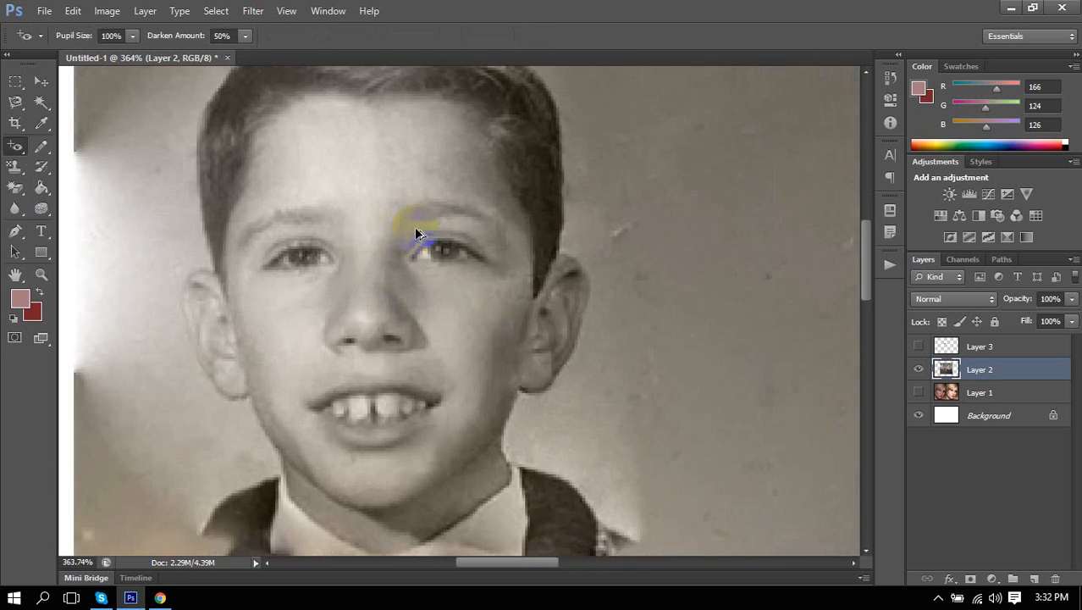
{"action": "scroll", "coordinate": [466, 276], "scroll_direction": "up", "scroll_amount": 2}
{"action": "scroll", "coordinate": [464, 272], "scroll_direction": "down", "scroll_amount": 5}
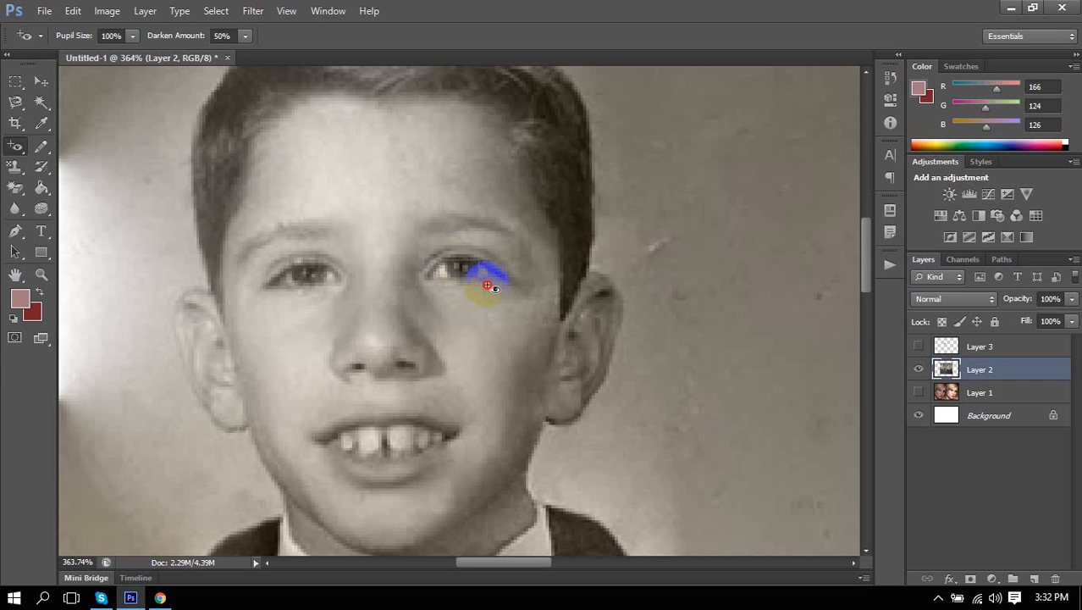
{"action": "right_click", "coordinate": [455, 332]}
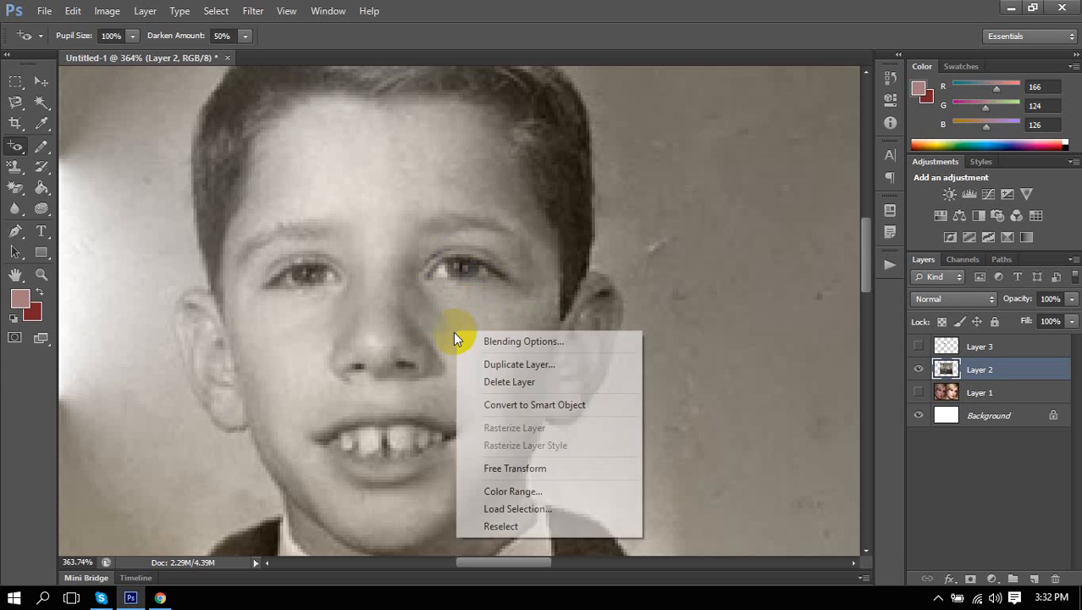
{"action": "left_click", "coordinate": [580, 7]}
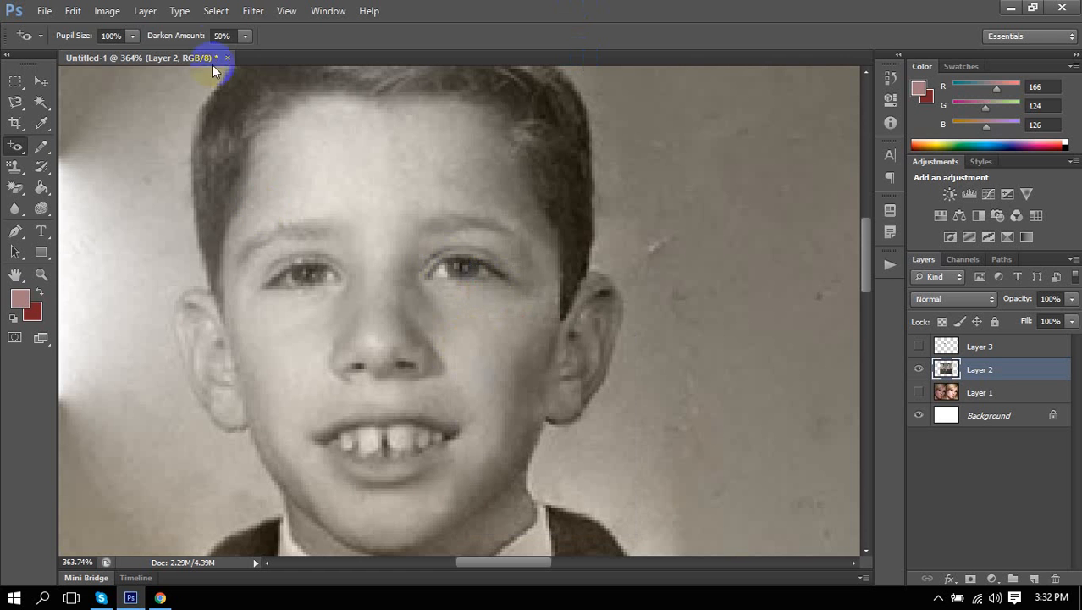
Set the Red Eye Tool to 100% darken amount and 73% pupil size.
{"action": "left_click_drag", "start_coordinate": [161, 36], "coordinate": [266, 34]}
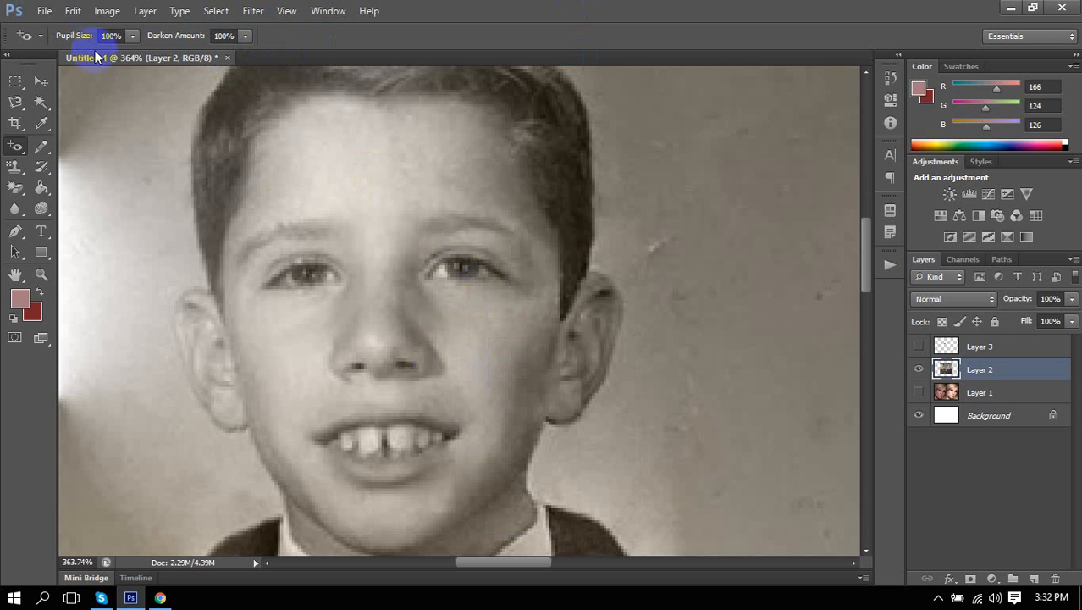
{"action": "left_click", "coordinate": [117, 36]}
{"action": "left_click", "coordinate": [132, 36]}
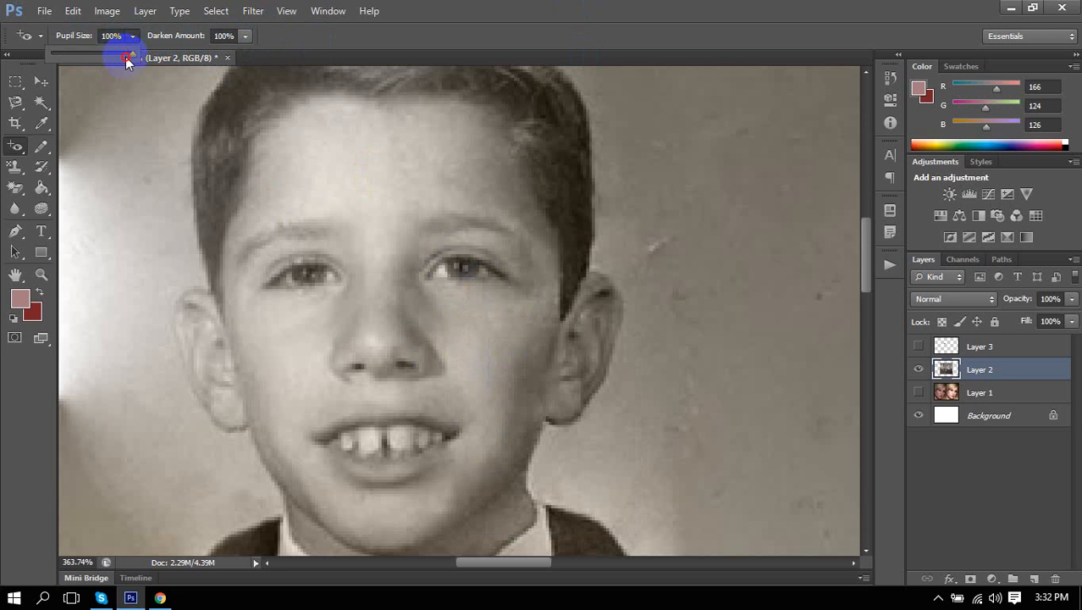
{"action": "left_click_drag", "start_coordinate": [132, 53], "coordinate": [111, 57]}
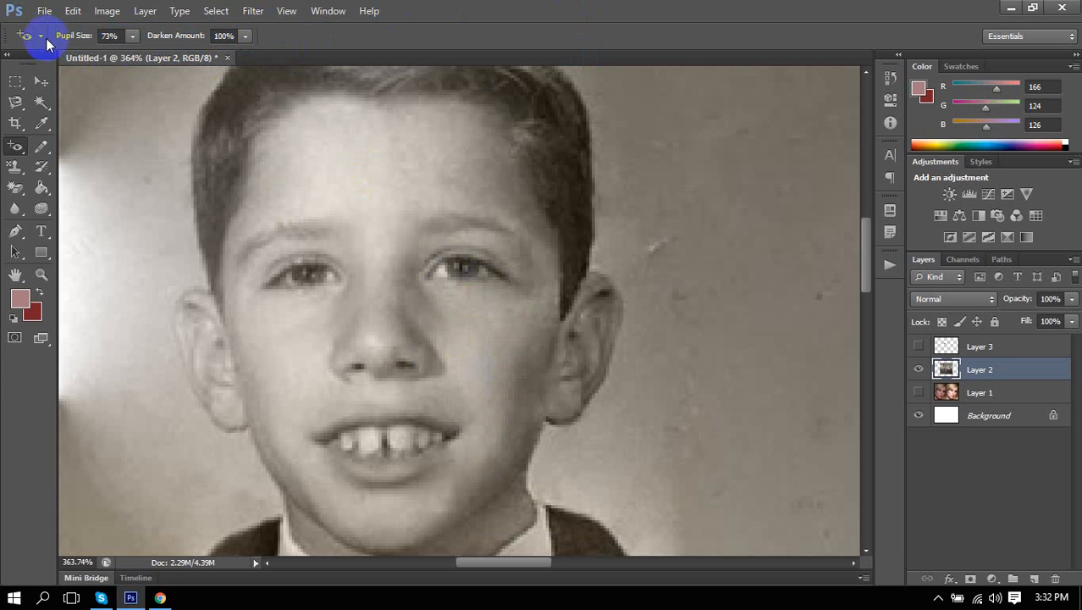
{"action": "left_click", "coordinate": [41, 36]}
{"action": "left_click", "coordinate": [567, 10]}
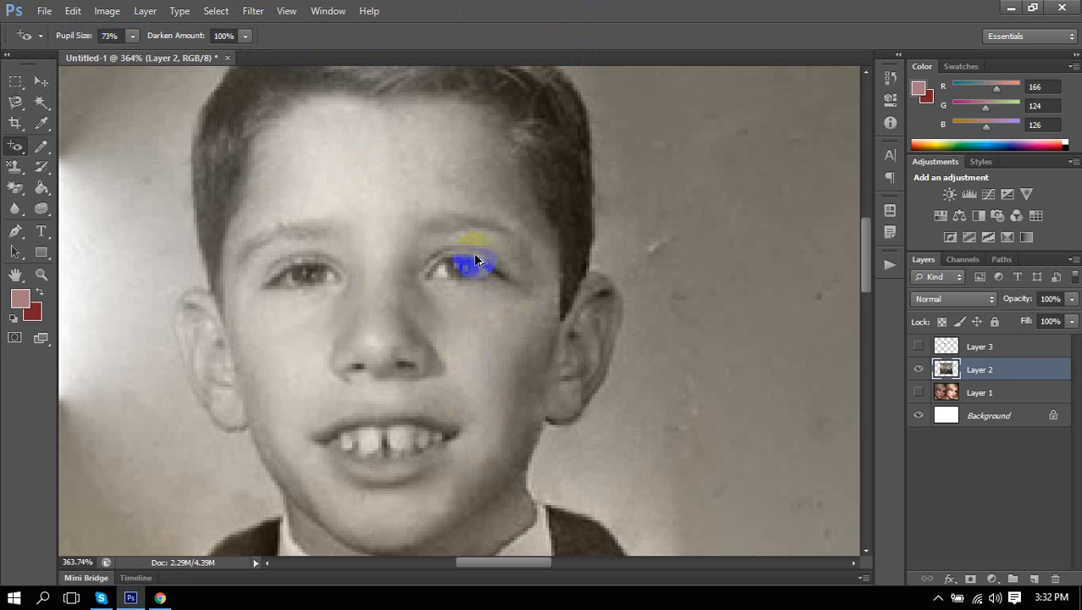
Apply red-eye correction to the boy's right-hand eye.
{"action": "scroll", "coordinate": [475, 257], "scroll_direction": "up", "scroll_amount": 3}
{"action": "left_click", "coordinate": [493, 281]}
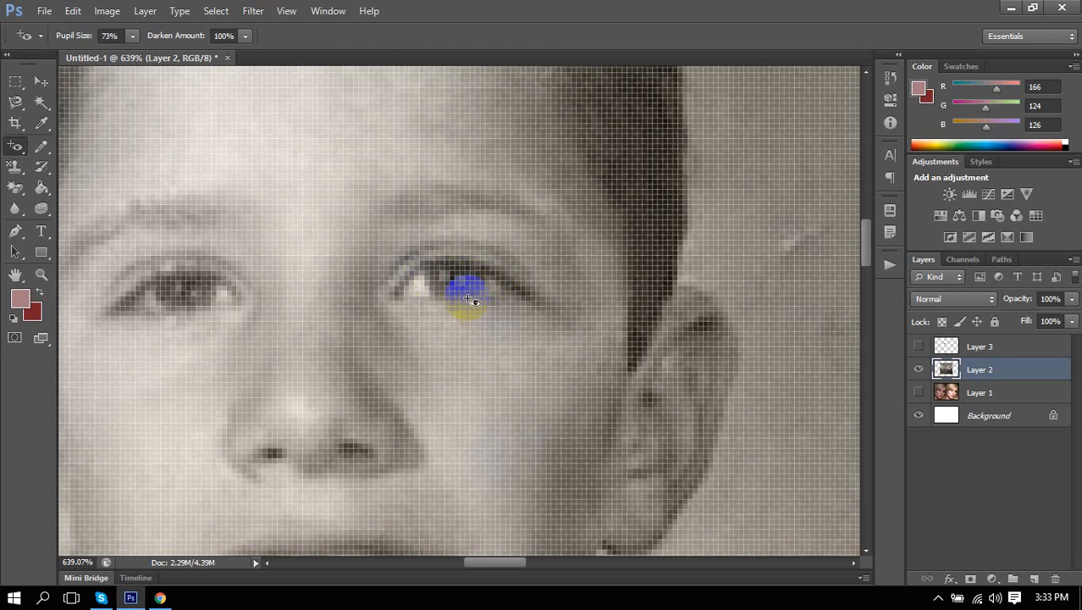
{"action": "left_click", "coordinate": [438, 266]}
{"action": "key", "text": "alt"}
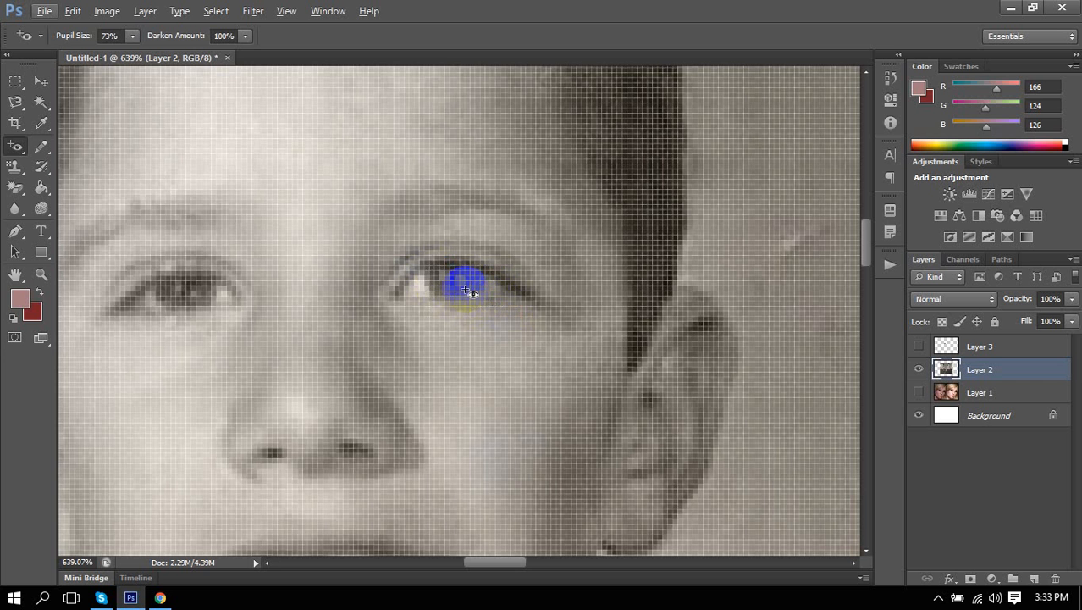
{"action": "scroll", "coordinate": [463, 276], "scroll_direction": "down", "scroll_amount": 7}
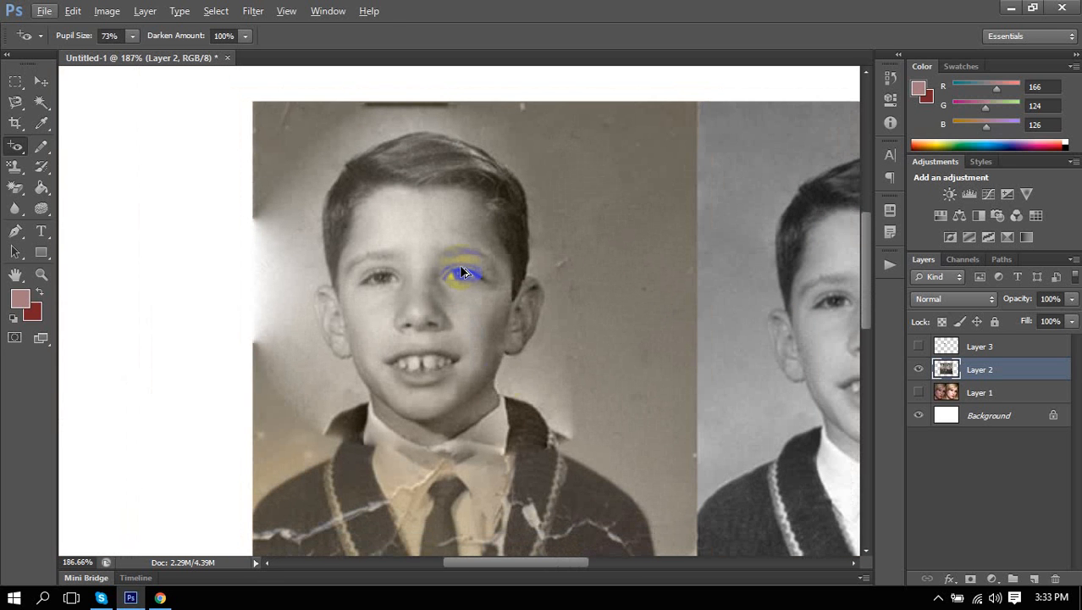
Draw an elliptical marquee selection around the boy's right-hand pupil.
{"action": "left_click", "coordinate": [16, 81]}
{"action": "left_click", "coordinate": [68, 100]}
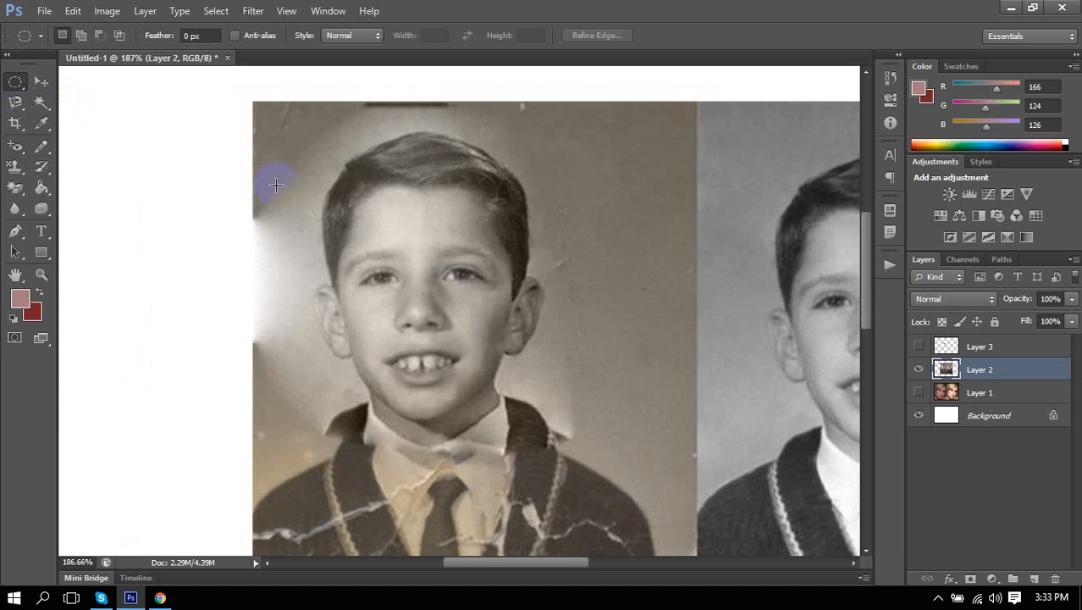
{"action": "scroll", "coordinate": [431, 284], "scroll_direction": "up", "scroll_amount": 6}
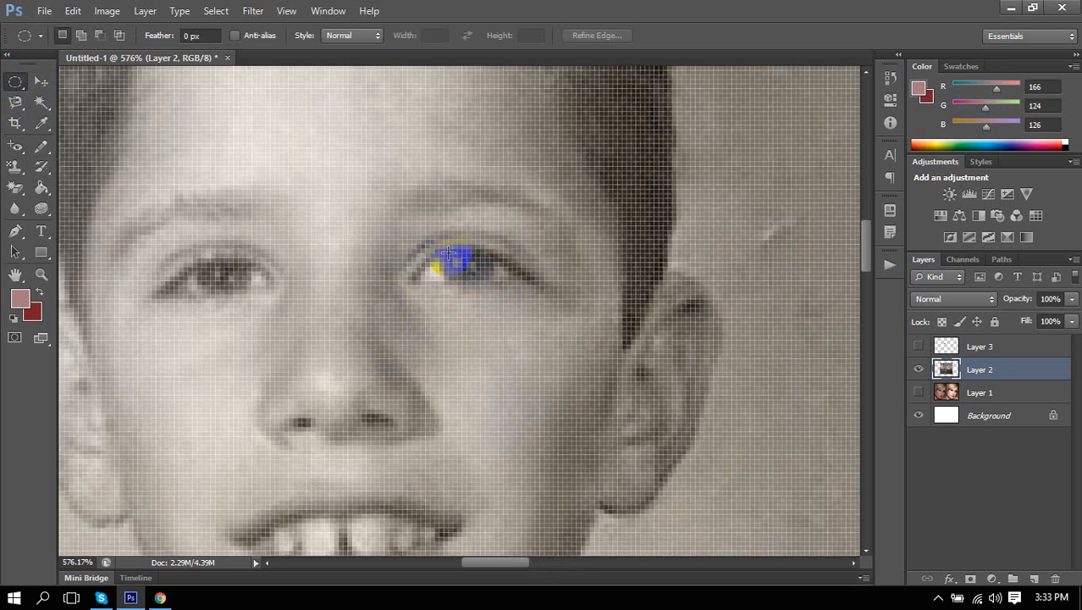
{"action": "left_click_drag", "start_coordinate": [442, 252], "coordinate": [489, 277]}
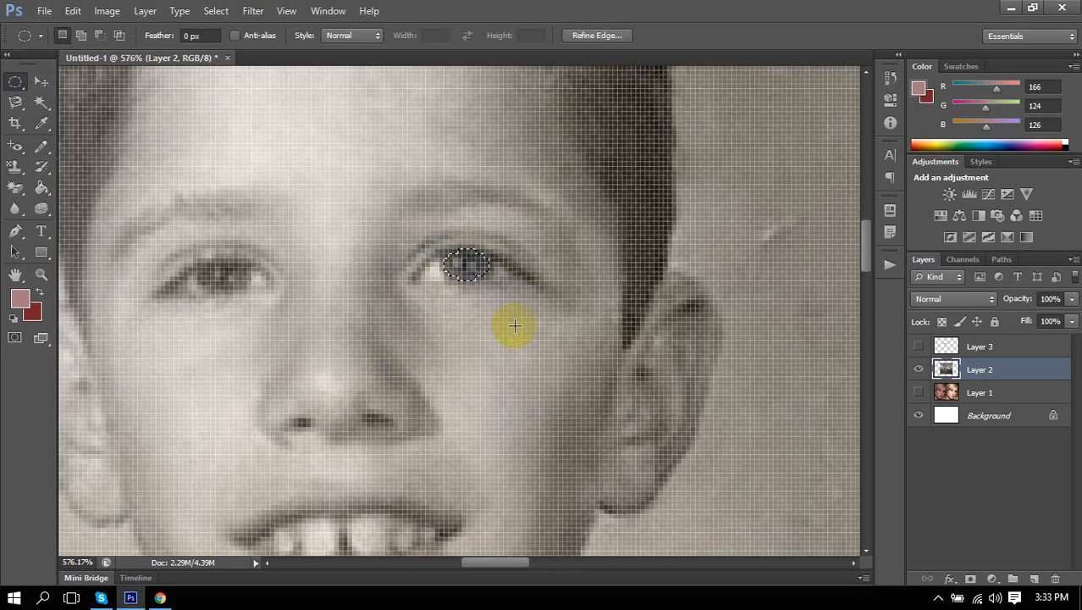
{"action": "key", "text": "alt"}
Try filling the eye selection pink on the photo layer, then undo the fill.
{"action": "key", "text": "alt+BackSpace"}
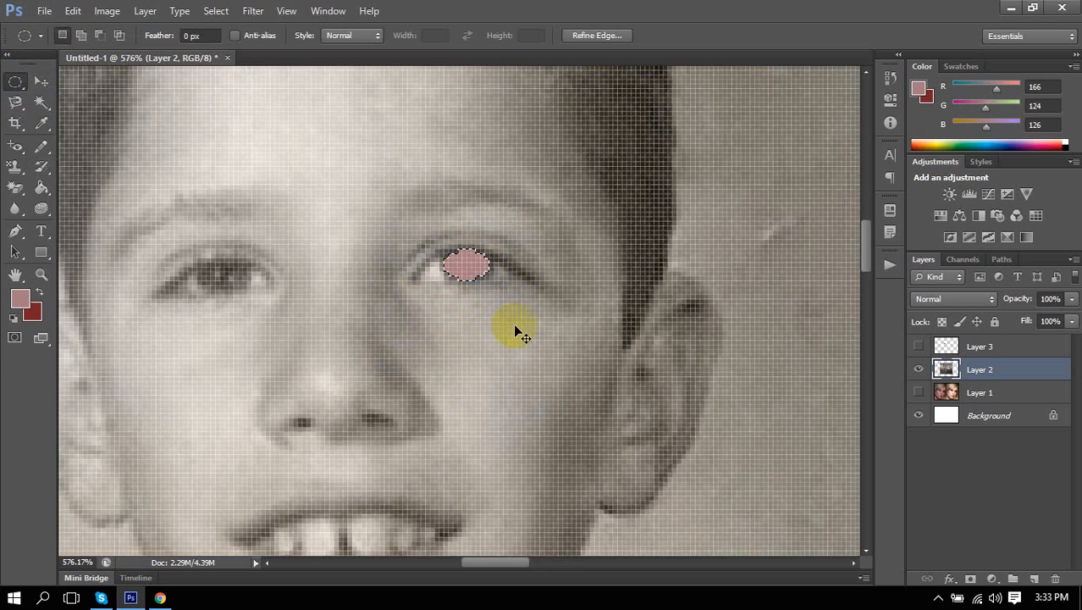
{"action": "key", "text": "ctrl+d"}
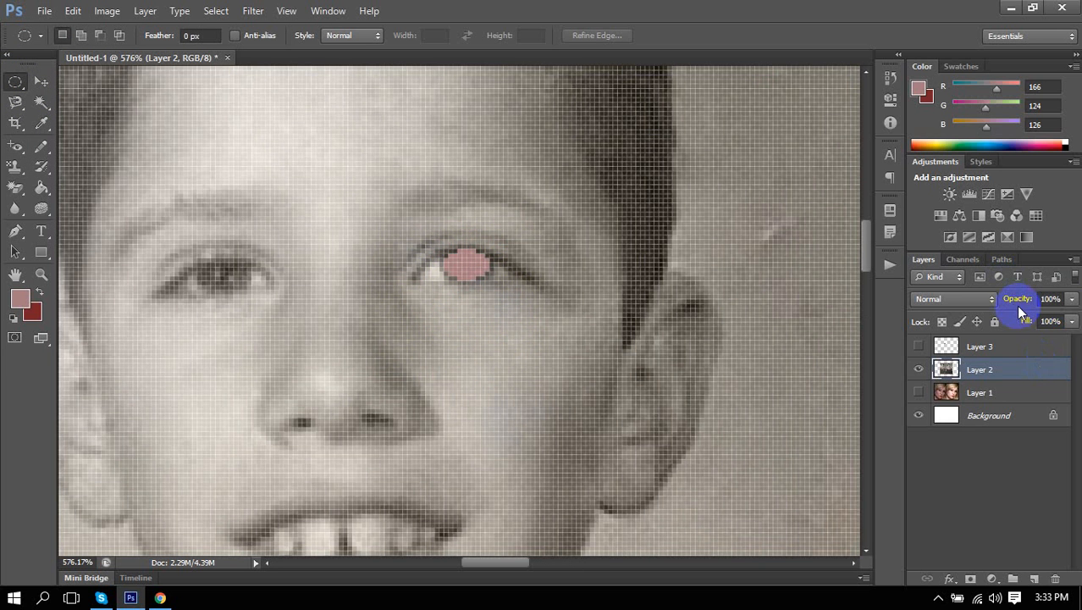
{"action": "left_click_drag", "start_coordinate": [1022, 303], "coordinate": [1018, 307]}
{"action": "key", "text": "ctrl+alt+z"}
{"action": "key", "text": "ctrl+alt+z"}
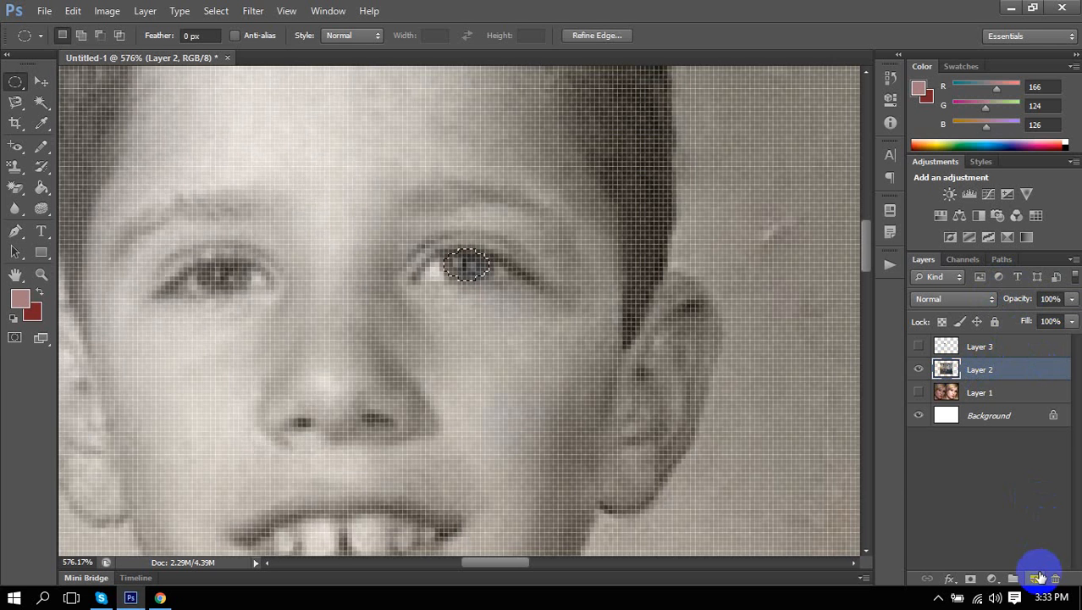
On a new Layer 4, fill the eye selection pink, deselect, and set opacity to 79%.
{"action": "left_click", "coordinate": [1033, 579]}
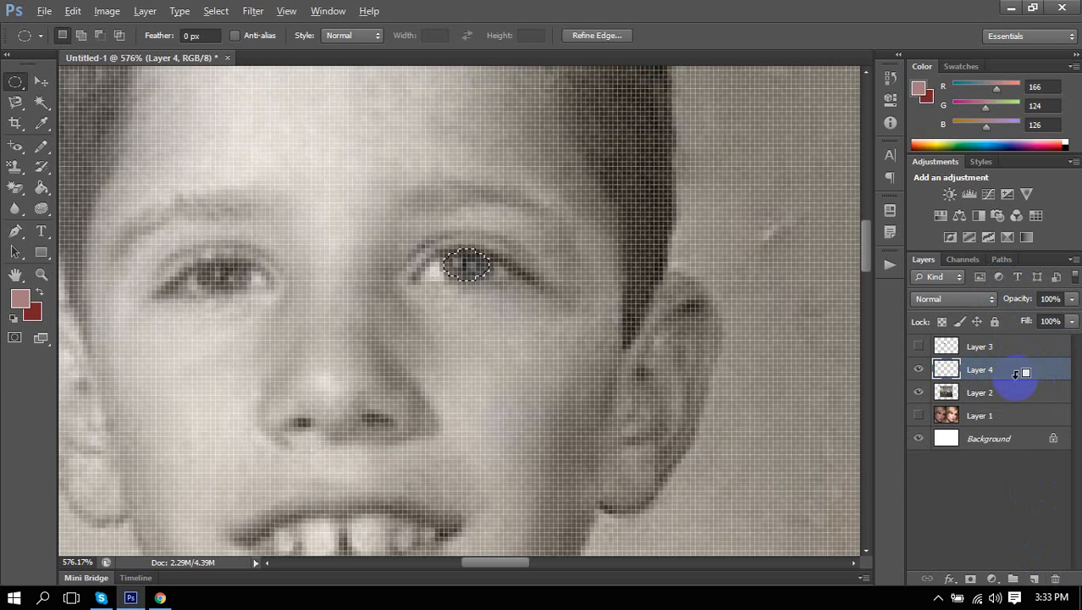
{"action": "key", "text": "alt+BackSpace"}
{"action": "key", "text": "ctrl+d"}
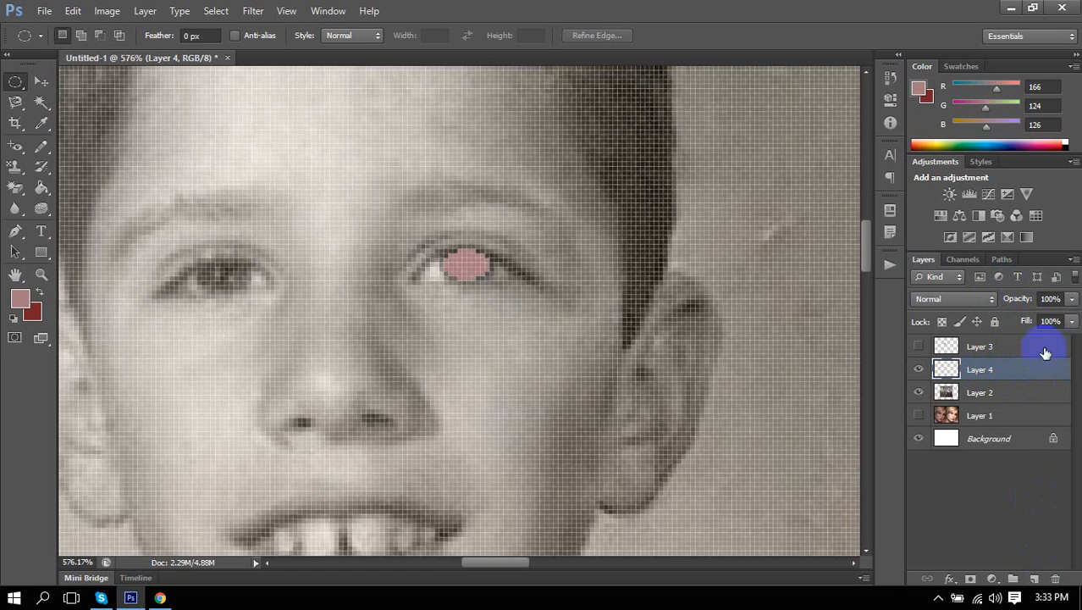
{"action": "left_click_drag", "start_coordinate": [1023, 298], "coordinate": [1007, 302]}
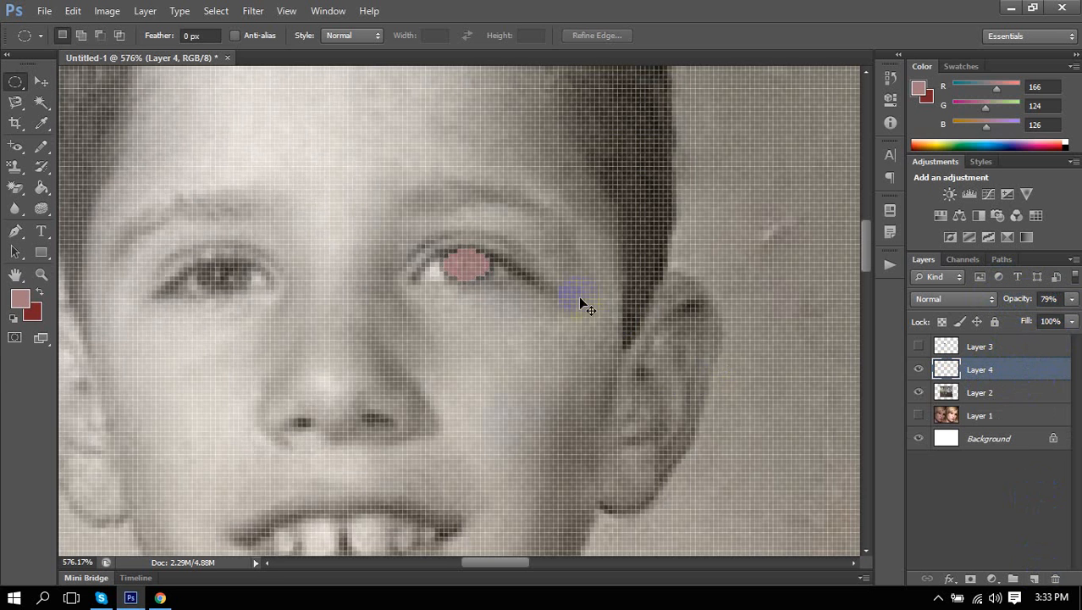
{"action": "scroll", "coordinate": [546, 256], "scroll_direction": "down", "scroll_amount": 4}
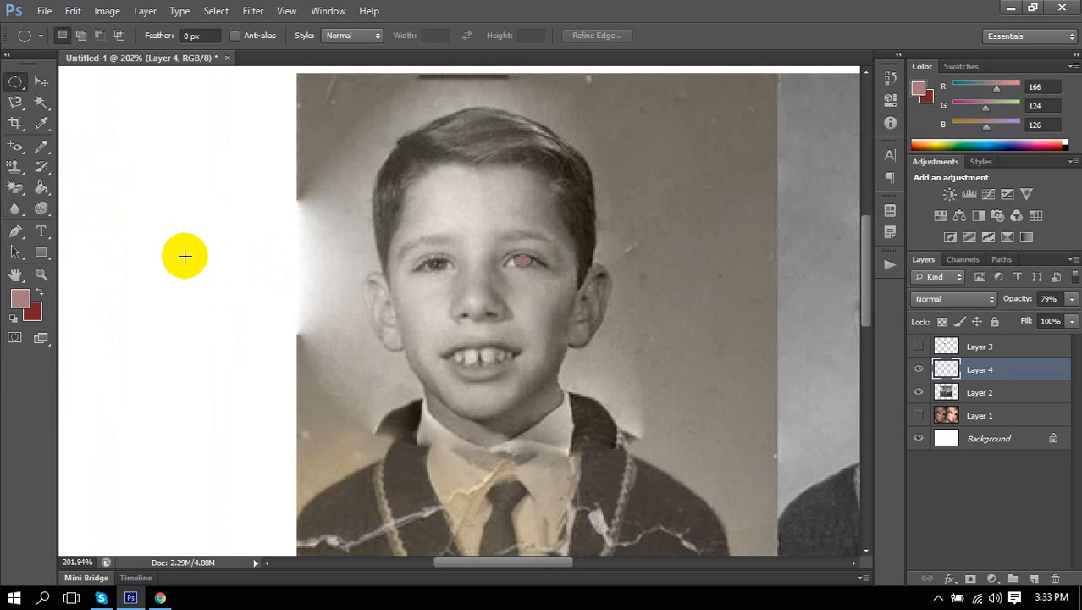
Darken the pink eye tint with a Burn Tool stroke at 50% midtones exposure.
{"action": "left_click", "coordinate": [15, 149]}
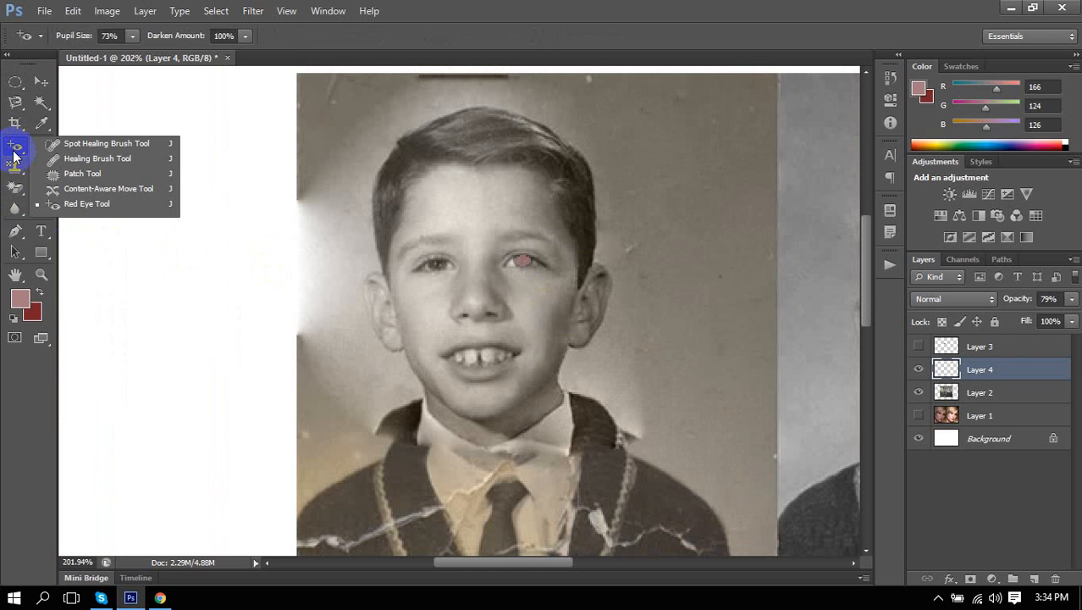
{"action": "left_click", "coordinate": [15, 155]}
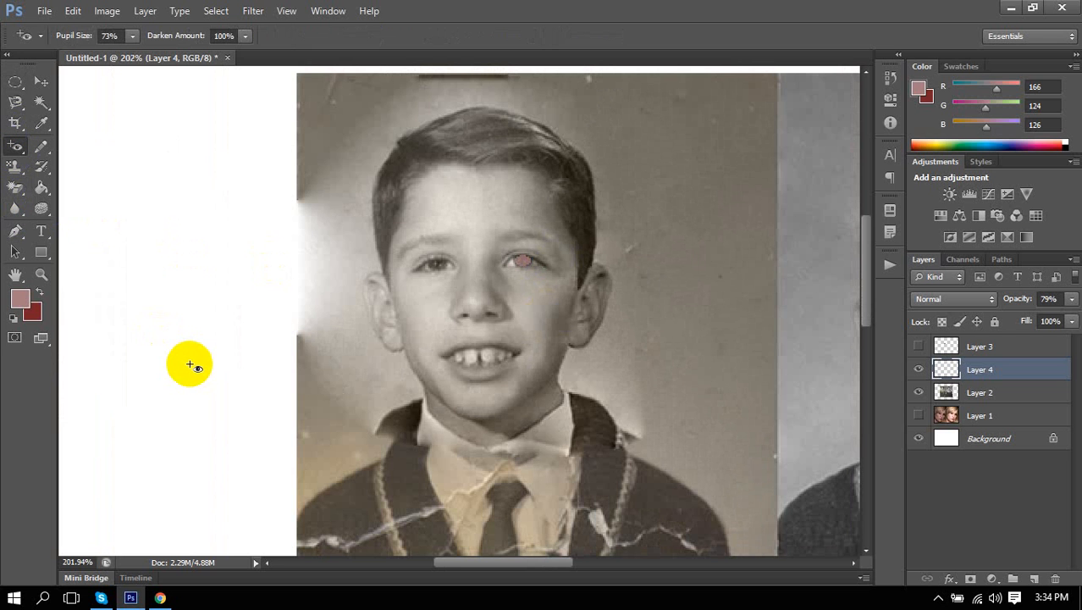
{"action": "left_click", "coordinate": [42, 209]}
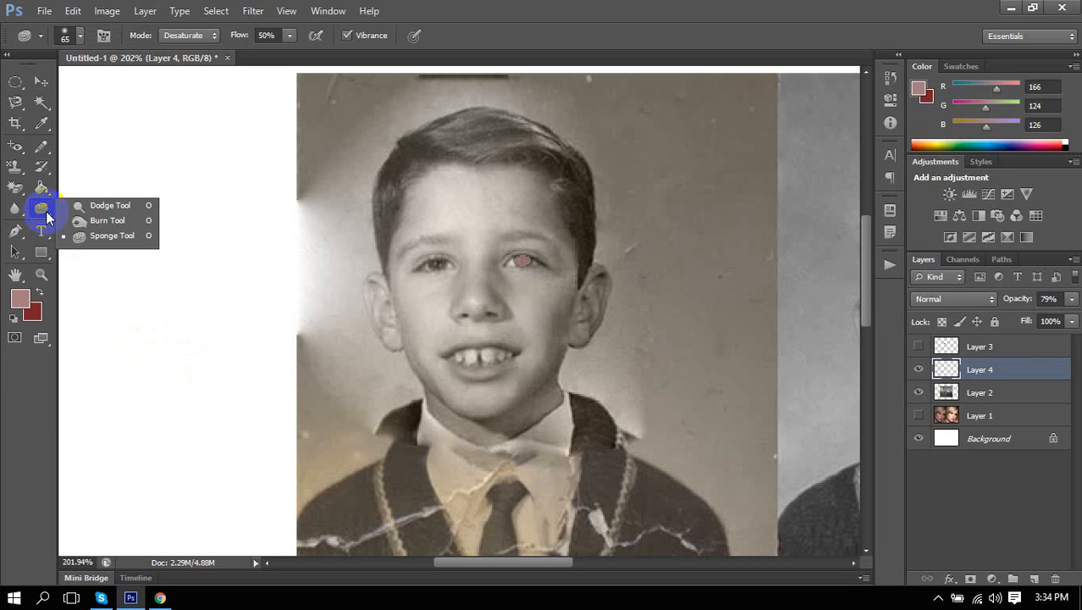
{"action": "left_click", "coordinate": [113, 219]}
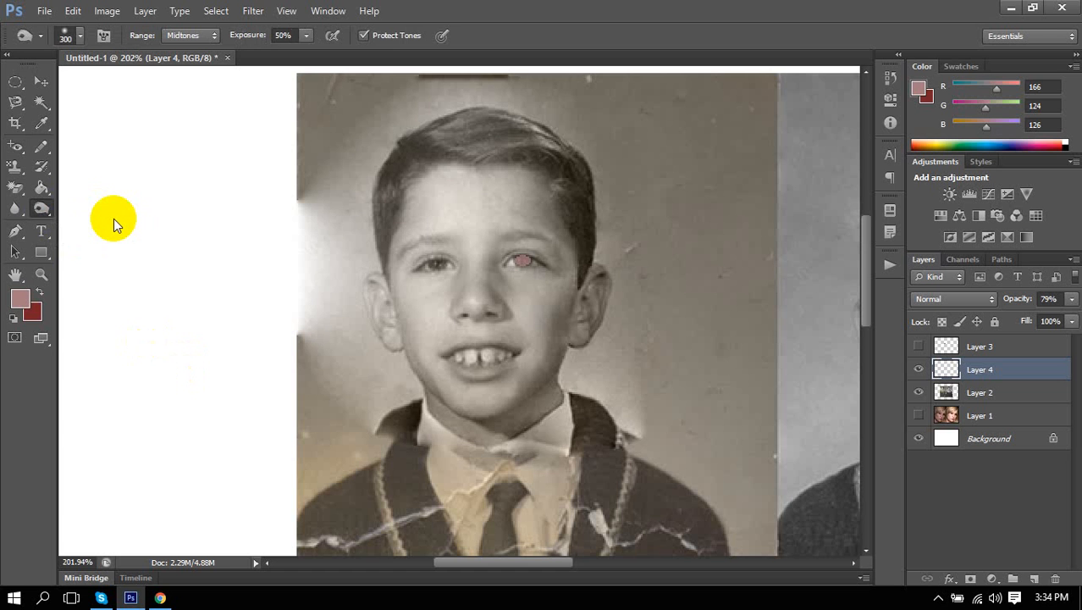
{"action": "mouse_move", "coordinate": [523, 295]}
{"action": "left_mouse_down"}
{"action": "mouse_move", "coordinate": [495, 272]}
{"action": "mouse_move", "coordinate": [476, 290]}
{"action": "mouse_move", "coordinate": [438, 289]}
{"action": "left_mouse_up"}
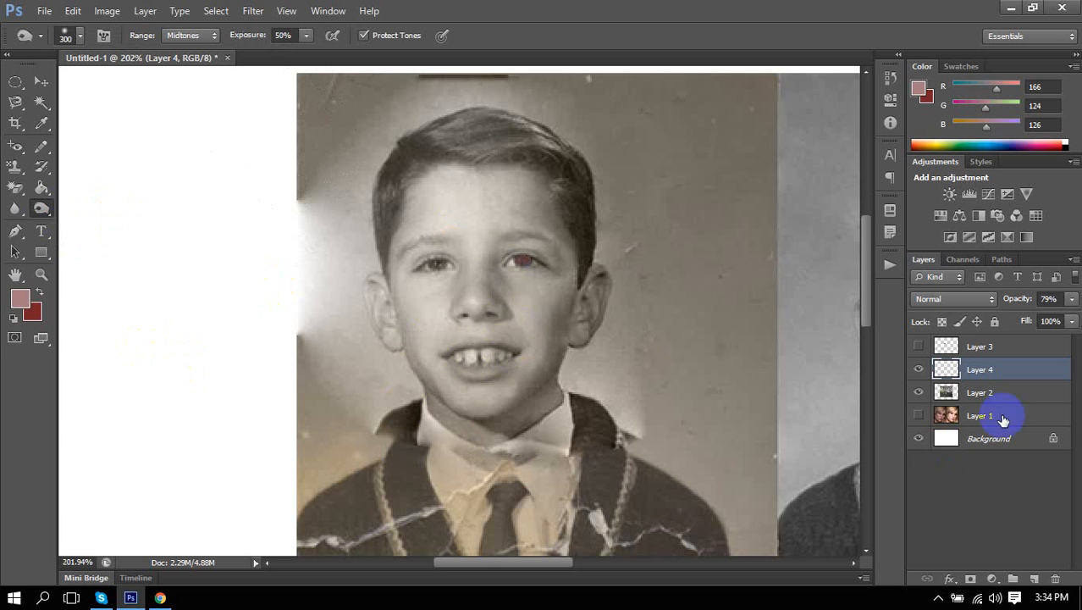
Hide Layer 4 and Layer 2, then show and select Layer 1.
{"action": "left_click", "coordinate": [914, 374]}
{"action": "left_click", "coordinate": [950, 394]}
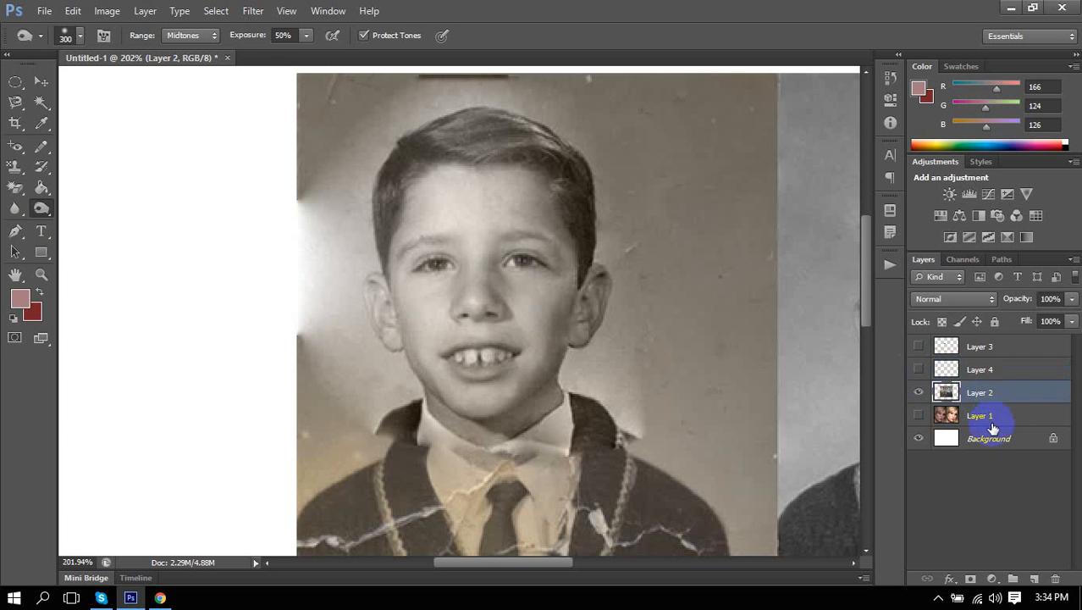
{"action": "left_click", "coordinate": [919, 393]}
{"action": "left_click", "coordinate": [920, 414]}
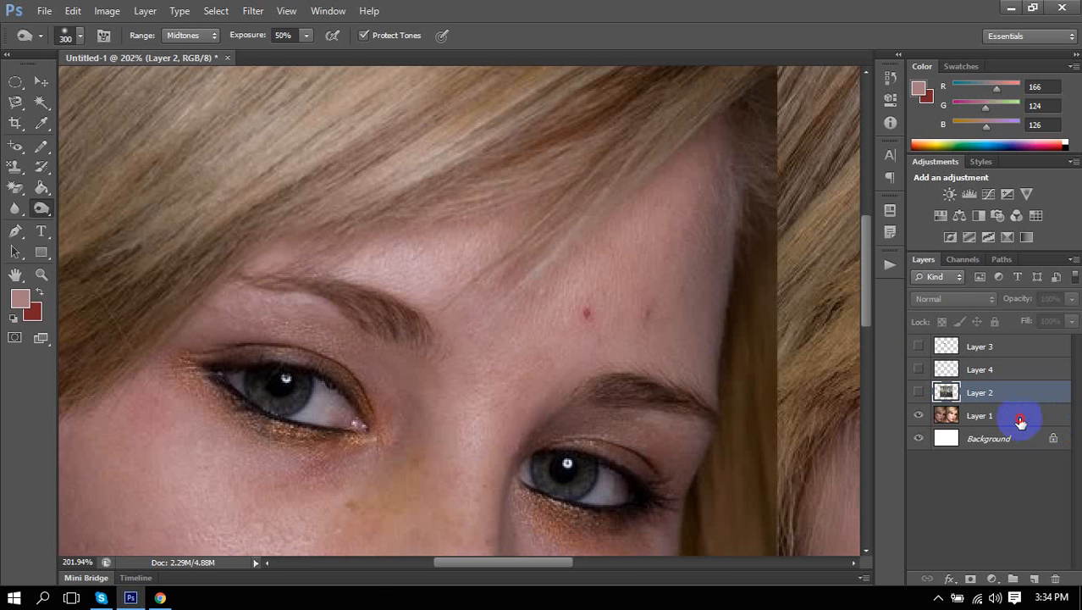
{"action": "left_click", "coordinate": [1018, 417]}
{"action": "scroll", "coordinate": [533, 178], "scroll_direction": "down", "scroll_amount": 10}
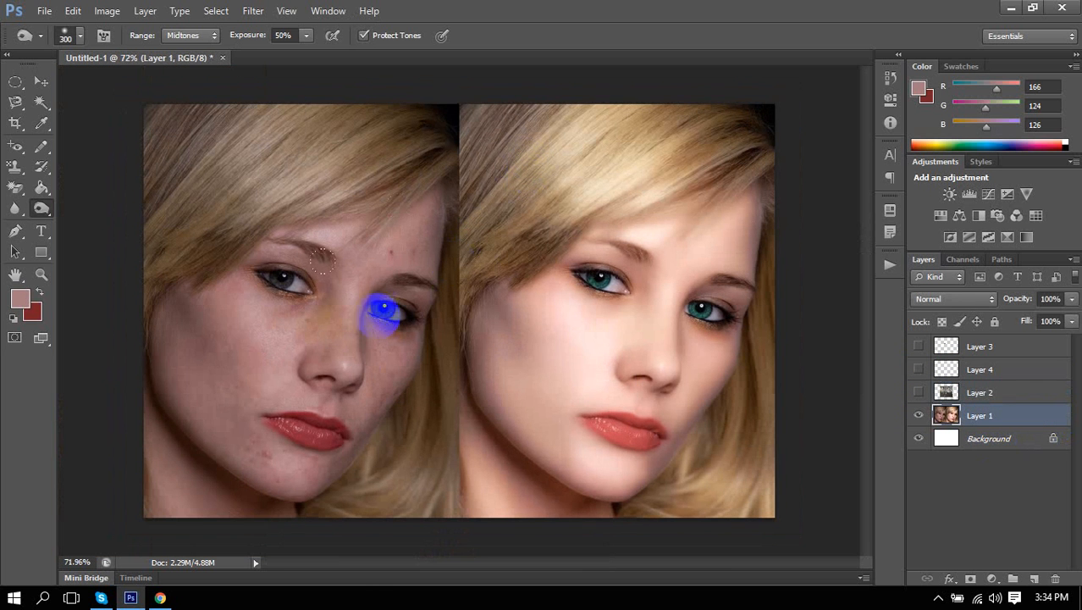
Undo a trial burn stroke on the left portrait's cheek and reselect Layer 1.
{"action": "mouse_move", "coordinate": [231, 360]}
{"action": "left_mouse_down"}
{"action": "mouse_move", "coordinate": [256, 367]}
{"action": "mouse_move", "coordinate": [304, 320]}
{"action": "left_mouse_up"}
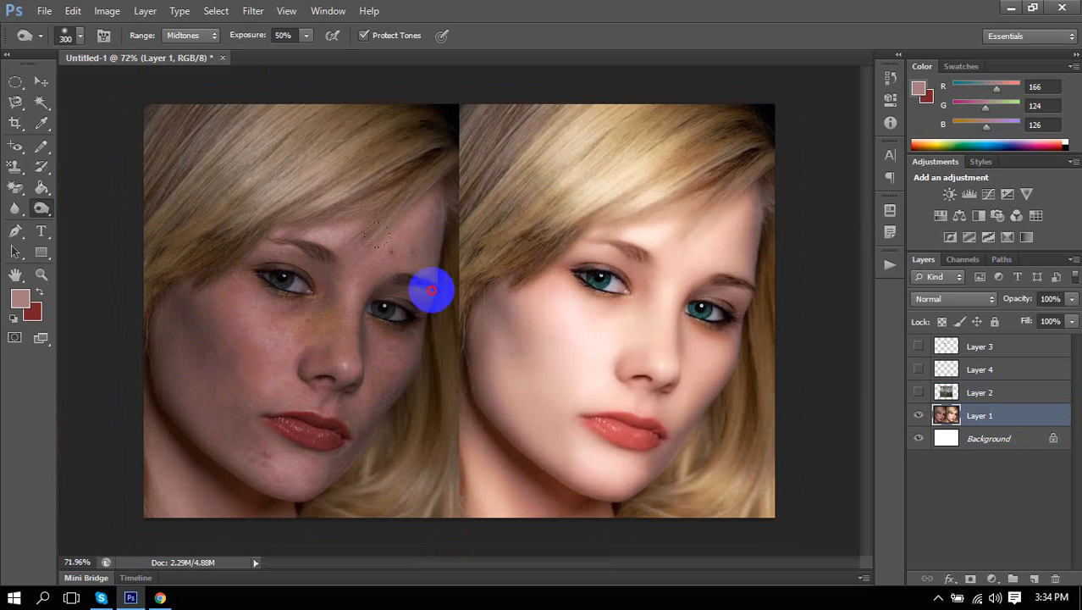
{"action": "key", "text": "ctrl+z"}
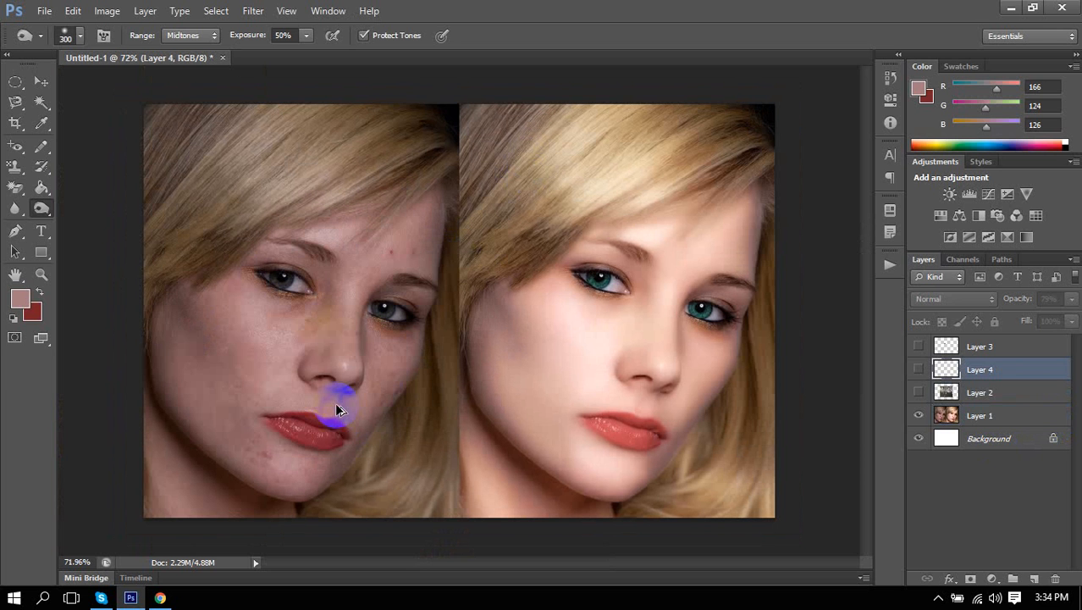
{"action": "key", "text": "ctrl+alt+z"}
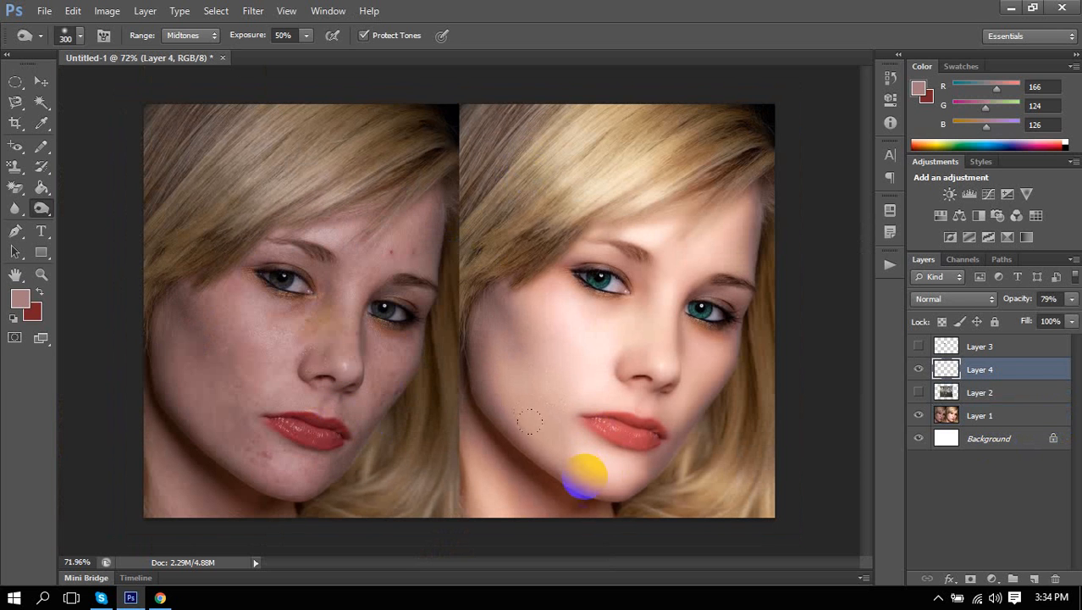
{"action": "mouse_move", "coordinate": [525, 310]}
{"action": "left_mouse_down"}
{"action": "mouse_move", "coordinate": [580, 365]}
{"action": "mouse_move", "coordinate": [633, 329]}
{"action": "mouse_move", "coordinate": [642, 367]}
{"action": "mouse_move", "coordinate": [636, 332]}
{"action": "left_mouse_up"}
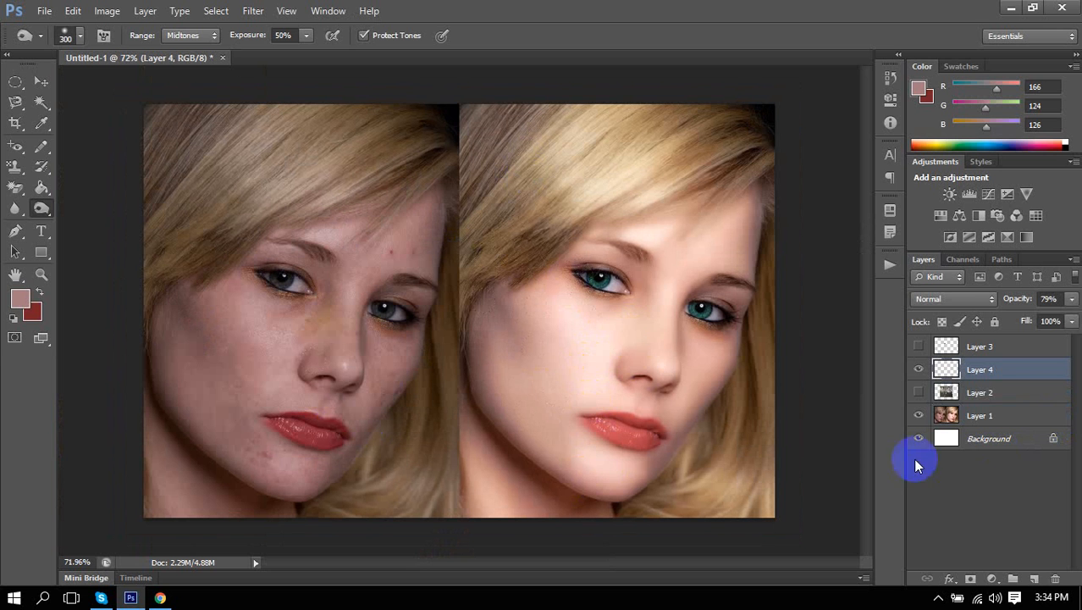
{"action": "left_click", "coordinate": [1010, 416]}
Burn the right portrait's face from the forehead down past the eyes to the nose.
{"action": "mouse_move", "coordinate": [657, 239]}
{"action": "left_mouse_down"}
{"action": "mouse_move", "coordinate": [662, 293]}
{"action": "mouse_move", "coordinate": [641, 310]}
{"action": "mouse_move", "coordinate": [710, 251]}
{"action": "mouse_move", "coordinate": [597, 442]}
{"action": "mouse_move", "coordinate": [616, 468]}
{"action": "mouse_move", "coordinate": [693, 230]}
{"action": "mouse_move", "coordinate": [733, 300]}
{"action": "left_mouse_up"}
{"action": "mouse_move", "coordinate": [715, 252]}
{"action": "left_mouse_down"}
{"action": "mouse_move", "coordinate": [712, 244]}
{"action": "mouse_move", "coordinate": [641, 338]}
{"action": "mouse_move", "coordinate": [581, 393]}
{"action": "mouse_move", "coordinate": [529, 273]}
{"action": "mouse_move", "coordinate": [727, 160]}
{"action": "mouse_move", "coordinate": [640, 378]}
{"action": "mouse_move", "coordinate": [705, 237]}
{"action": "mouse_move", "coordinate": [551, 382]}
{"action": "mouse_move", "coordinate": [554, 436]}
{"action": "left_mouse_up"}
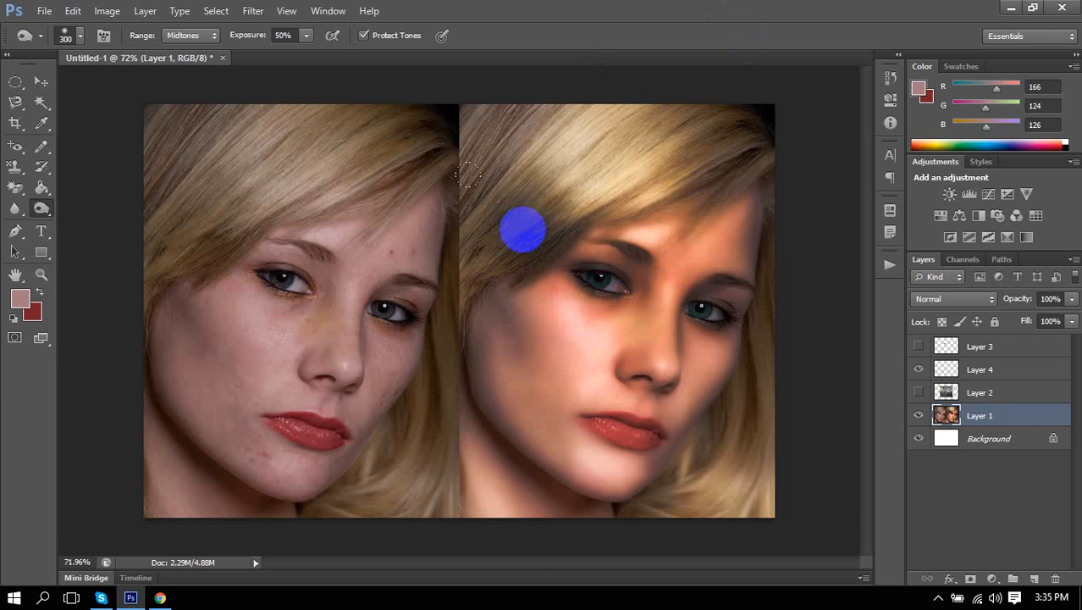
Choose the Soft Round brush preset.
{"action": "right_click", "coordinate": [523, 228]}
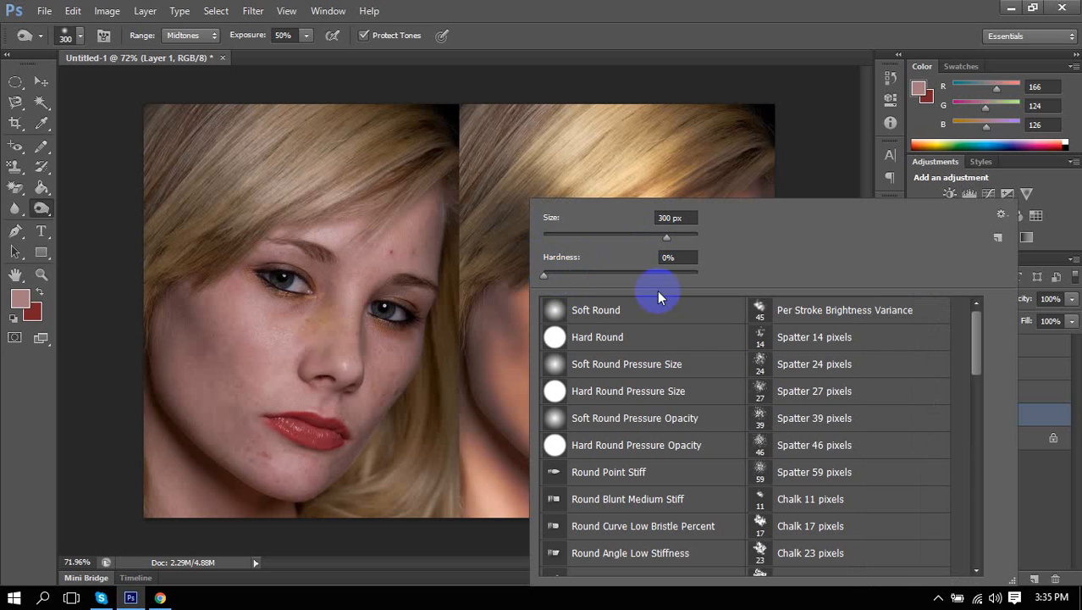
{"action": "left_click", "coordinate": [604, 312]}
{"action": "left_click", "coordinate": [694, 7]}
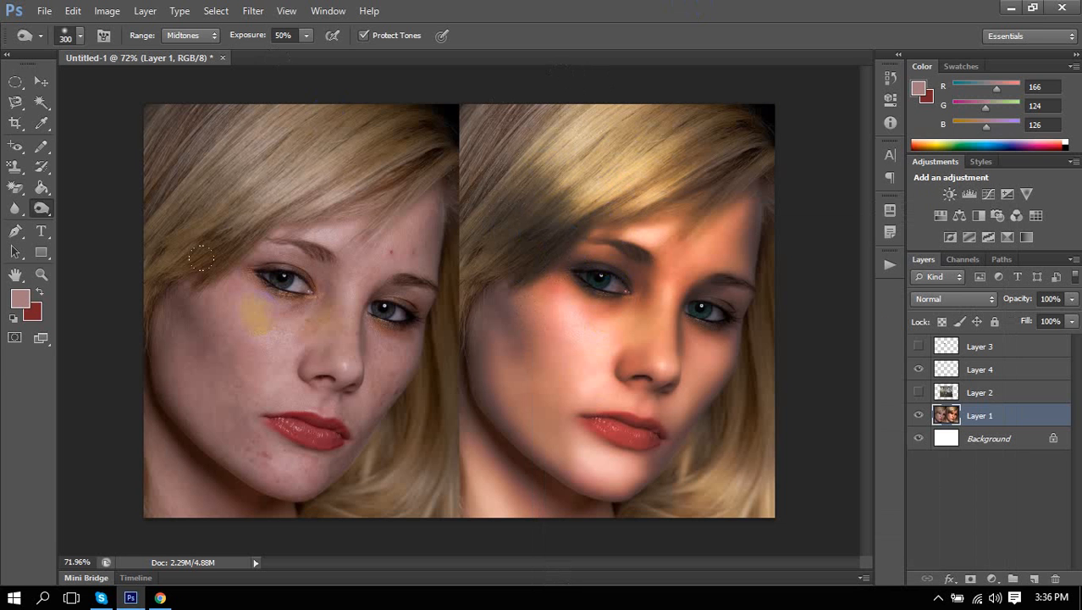
Desaturate the right portrait's orange cheek and jaw patches with the Sponge Tool.
{"action": "left_click", "coordinate": [48, 210]}
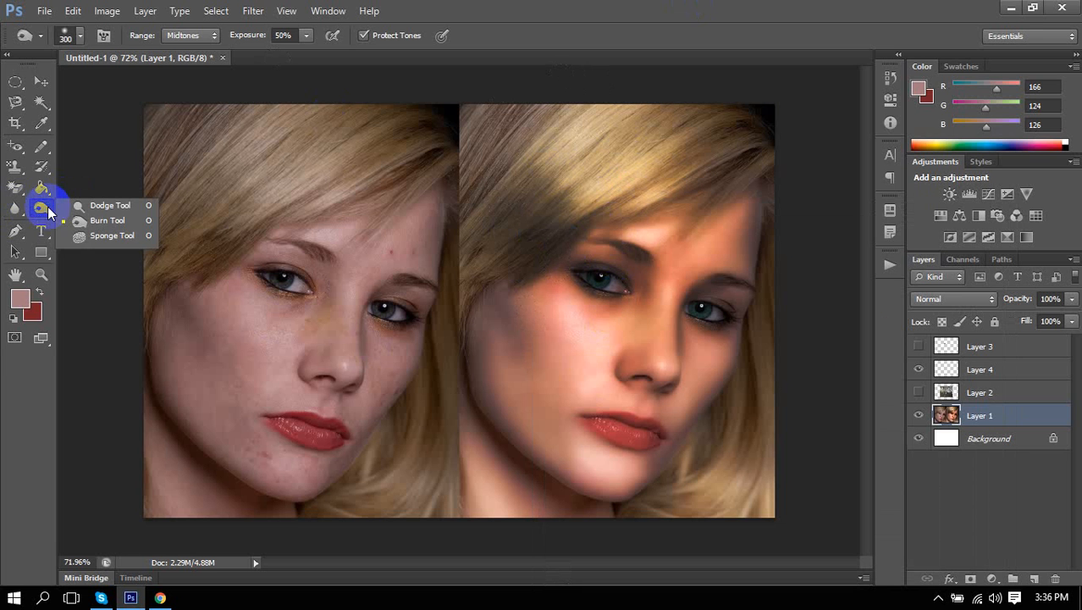
{"action": "left_click", "coordinate": [94, 238]}
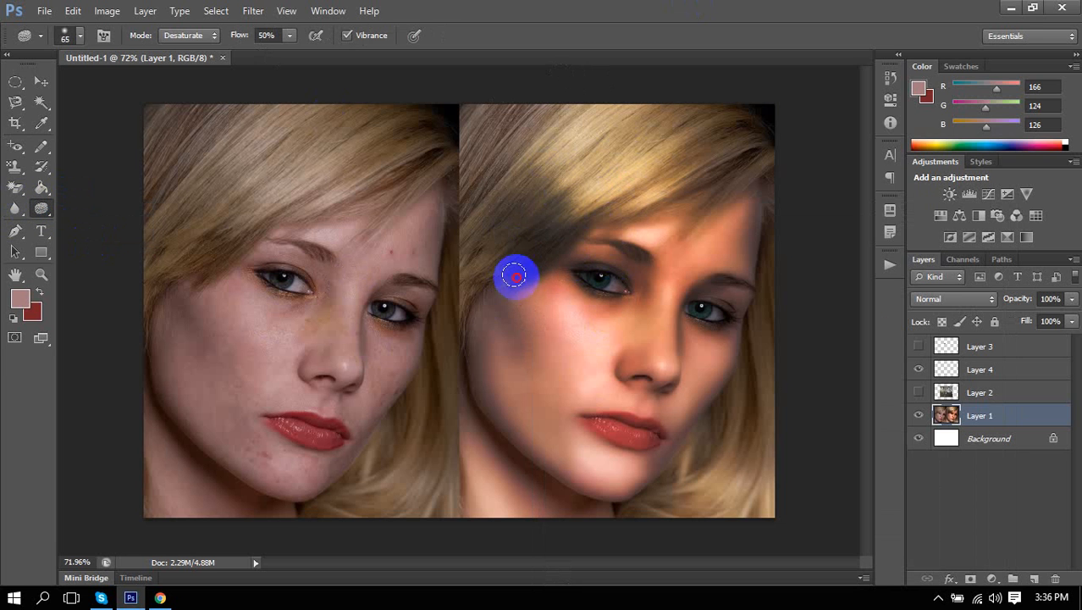
{"action": "mouse_move", "coordinate": [584, 356]}
{"action": "left_mouse_down"}
{"action": "mouse_move", "coordinate": [572, 275]}
{"action": "mouse_move", "coordinate": [579, 319]}
{"action": "mouse_move", "coordinate": [553, 339]}
{"action": "mouse_move", "coordinate": [598, 294]}
{"action": "mouse_move", "coordinate": [596, 403]}
{"action": "mouse_move", "coordinate": [570, 383]}
{"action": "mouse_move", "coordinate": [585, 305]}
{"action": "left_mouse_up"}
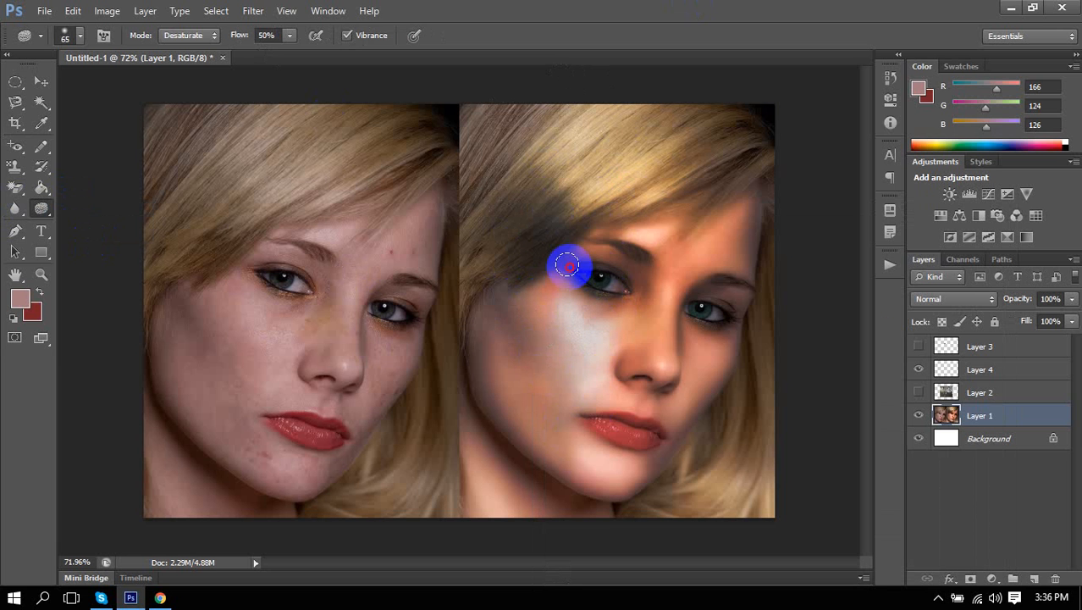
{"action": "mouse_move", "coordinate": [568, 265]}
{"action": "left_mouse_down"}
{"action": "mouse_move", "coordinate": [514, 413]}
{"action": "mouse_move", "coordinate": [608, 325]}
{"action": "mouse_move", "coordinate": [563, 413]}
{"action": "mouse_move", "coordinate": [537, 371]}
{"action": "mouse_move", "coordinate": [576, 321]}
{"action": "mouse_move", "coordinate": [541, 411]}
{"action": "mouse_move", "coordinate": [584, 309]}
{"action": "mouse_move", "coordinate": [603, 401]}
{"action": "mouse_move", "coordinate": [556, 445]}
{"action": "mouse_move", "coordinate": [621, 375]}
{"action": "mouse_move", "coordinate": [528, 345]}
{"action": "mouse_move", "coordinate": [464, 388]}
{"action": "mouse_move", "coordinate": [531, 350]}
{"action": "mouse_move", "coordinate": [608, 271]}
{"action": "mouse_move", "coordinate": [594, 316]}
{"action": "mouse_move", "coordinate": [621, 275]}
{"action": "mouse_move", "coordinate": [619, 293]}
{"action": "mouse_move", "coordinate": [534, 311]}
{"action": "mouse_move", "coordinate": [624, 268]}
{"action": "mouse_move", "coordinate": [532, 307]}
{"action": "mouse_move", "coordinate": [632, 265]}
{"action": "mouse_move", "coordinate": [523, 304]}
{"action": "mouse_move", "coordinate": [509, 353]}
{"action": "mouse_move", "coordinate": [657, 243]}
{"action": "mouse_move", "coordinate": [607, 228]}
{"action": "mouse_move", "coordinate": [664, 232]}
{"action": "mouse_move", "coordinate": [650, 225]}
{"action": "mouse_move", "coordinate": [603, 245]}
{"action": "mouse_move", "coordinate": [665, 228]}
{"action": "mouse_move", "coordinate": [560, 237]}
{"action": "mouse_move", "coordinate": [629, 234]}
{"action": "mouse_move", "coordinate": [589, 236]}
{"action": "left_mouse_up"}
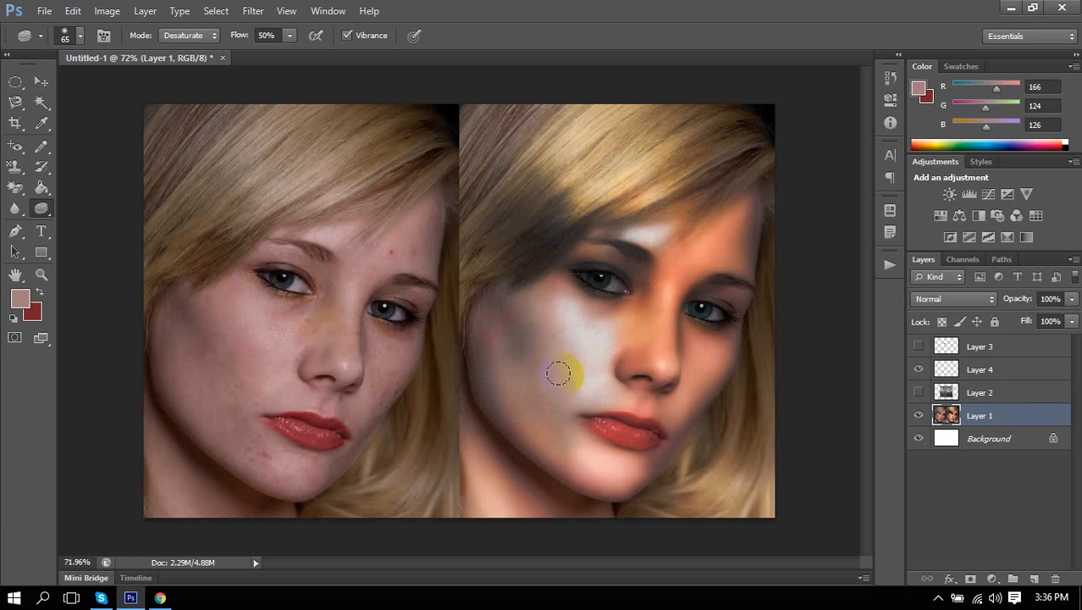
{"action": "mouse_move", "coordinate": [558, 373]}
{"action": "left_mouse_down"}
{"action": "mouse_move", "coordinate": [526, 297]}
{"action": "mouse_move", "coordinate": [508, 403]}
{"action": "left_mouse_up"}
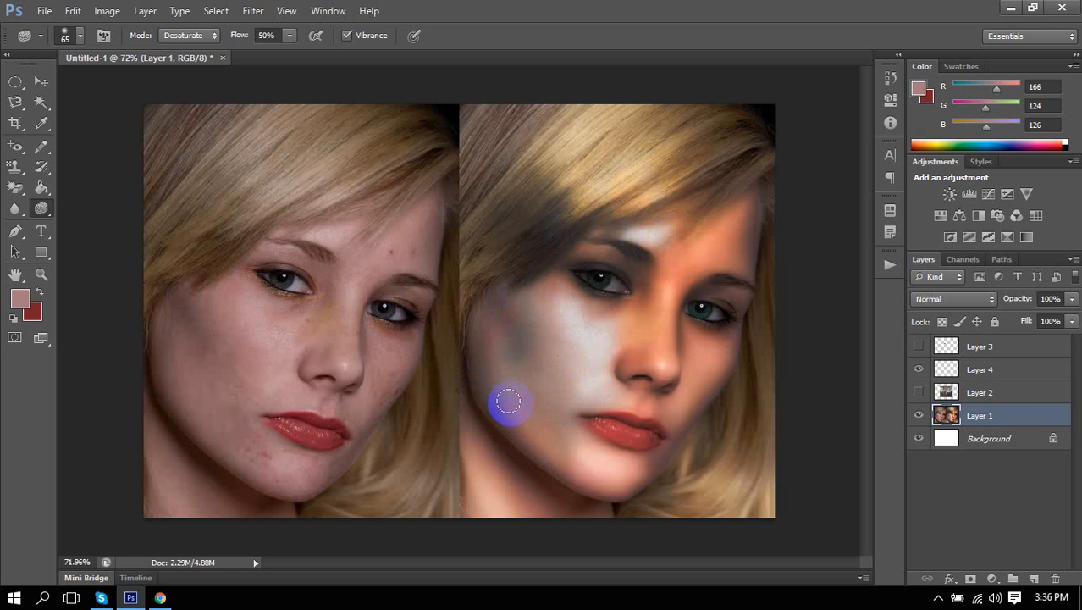
{"action": "left_click_drag", "start_coordinate": [41, 207], "coordinate": [85, 206]}
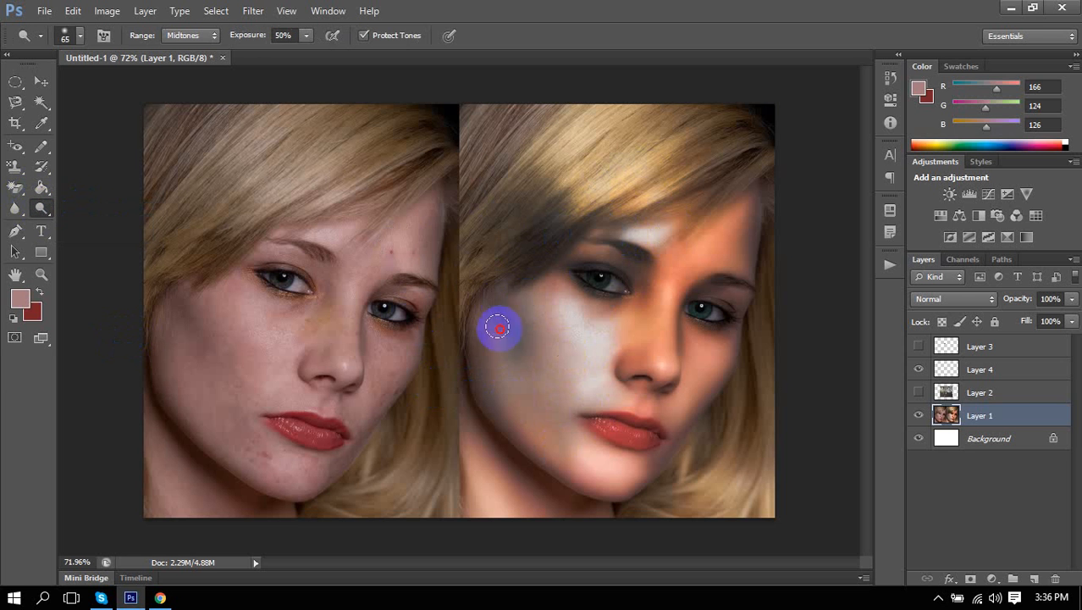
Dodge the right portrait's left cheek at Midtones, 50% exposure, until pale and whitish.
{"action": "mouse_move", "coordinate": [531, 272]}
{"action": "left_mouse_down"}
{"action": "mouse_move", "coordinate": [550, 205]}
{"action": "mouse_move", "coordinate": [572, 212]}
{"action": "mouse_move", "coordinate": [558, 295]}
{"action": "mouse_move", "coordinate": [515, 375]}
{"action": "mouse_move", "coordinate": [510, 290]}
{"action": "mouse_move", "coordinate": [483, 280]}
{"action": "mouse_move", "coordinate": [502, 294]}
{"action": "mouse_move", "coordinate": [512, 371]}
{"action": "mouse_move", "coordinate": [546, 392]}
{"action": "mouse_move", "coordinate": [522, 362]}
{"action": "mouse_move", "coordinate": [560, 346]}
{"action": "mouse_move", "coordinate": [538, 341]}
{"action": "mouse_move", "coordinate": [533, 419]}
{"action": "left_mouse_up"}
{"action": "left_click_drag", "start_coordinate": [501, 368], "coordinate": [511, 436]}
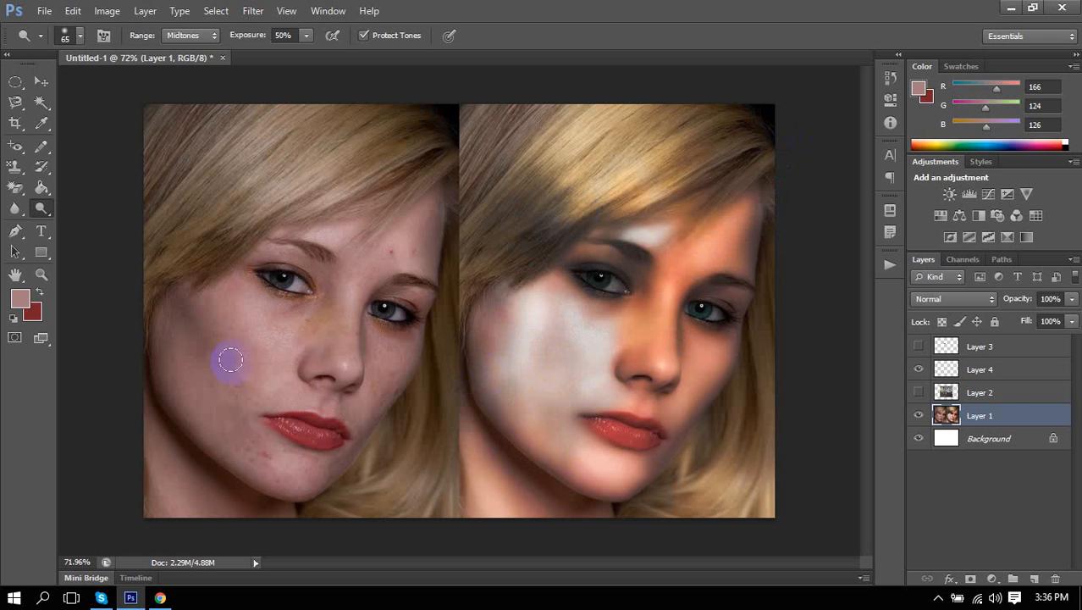
{"action": "left_click_drag", "start_coordinate": [522, 324], "coordinate": [536, 399]}
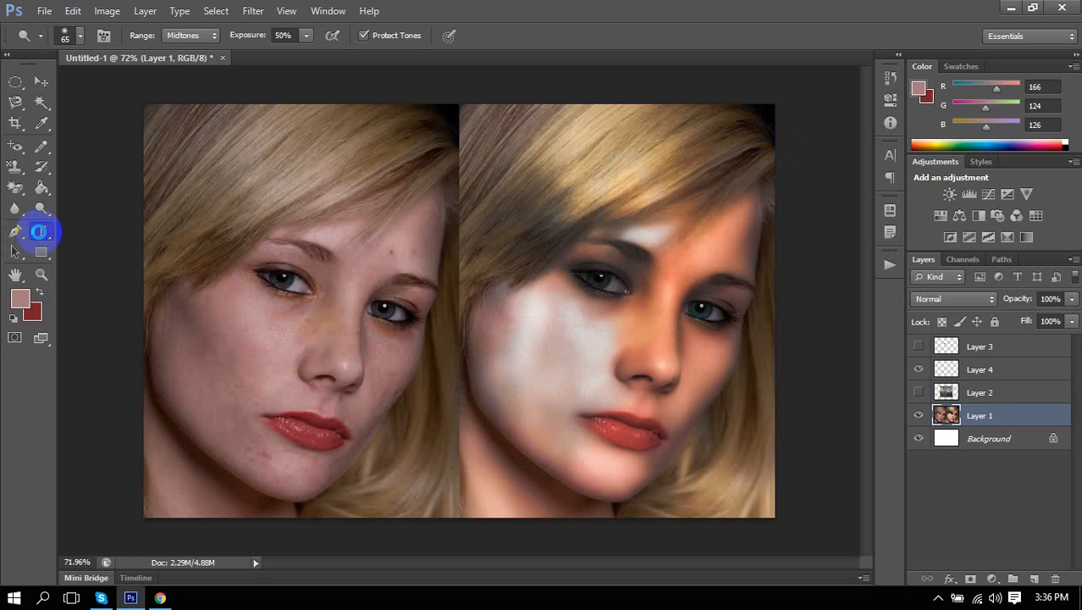
Type 'sdusdSpyfjdhu9fe' on a new horizontal text layer above the left eye, then select it all for resizing.
{"action": "left_click", "coordinate": [39, 231]}
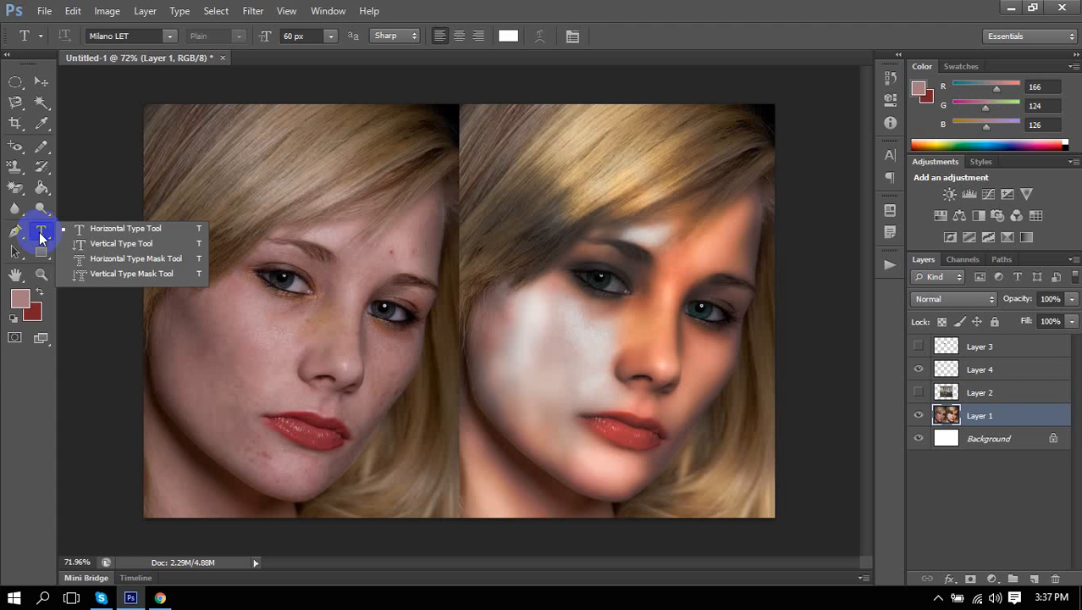
{"action": "left_click", "coordinate": [157, 227]}
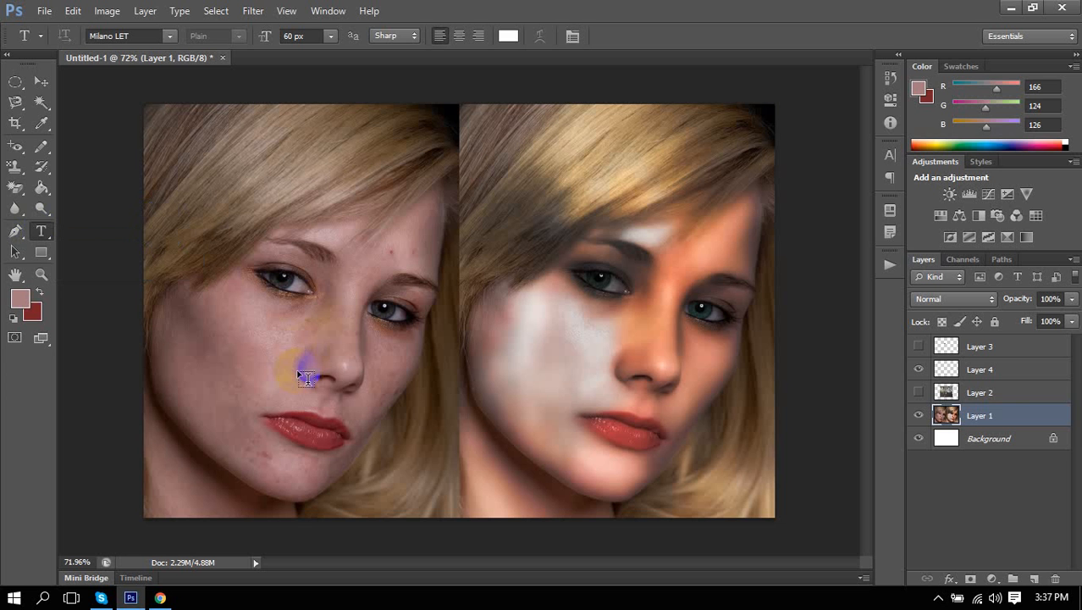
{"action": "left_click", "coordinate": [277, 260]}
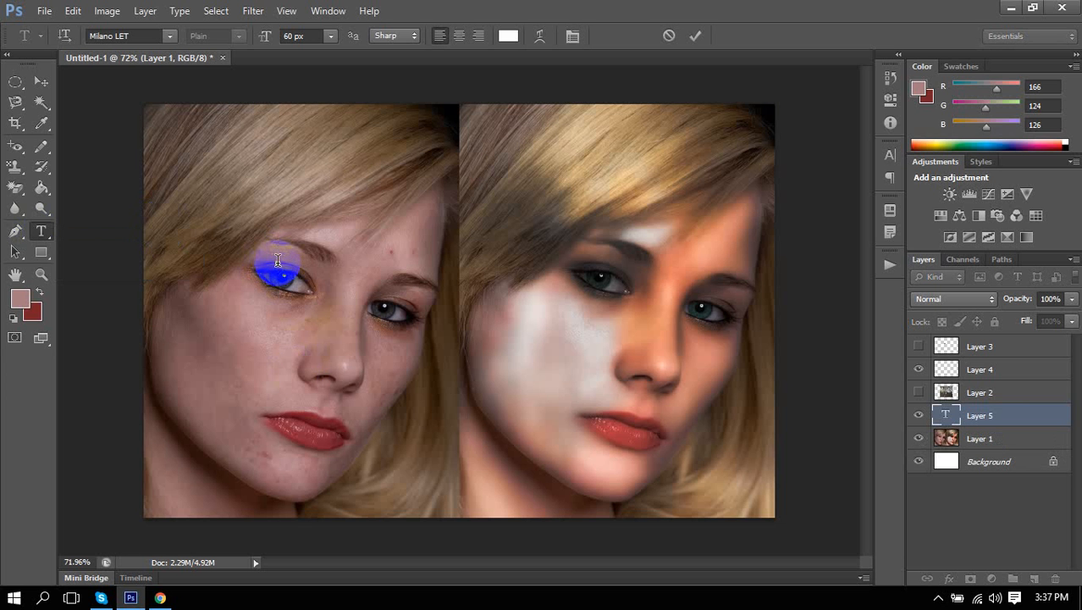
{"action": "type", "text": "sdusdSpyf"}
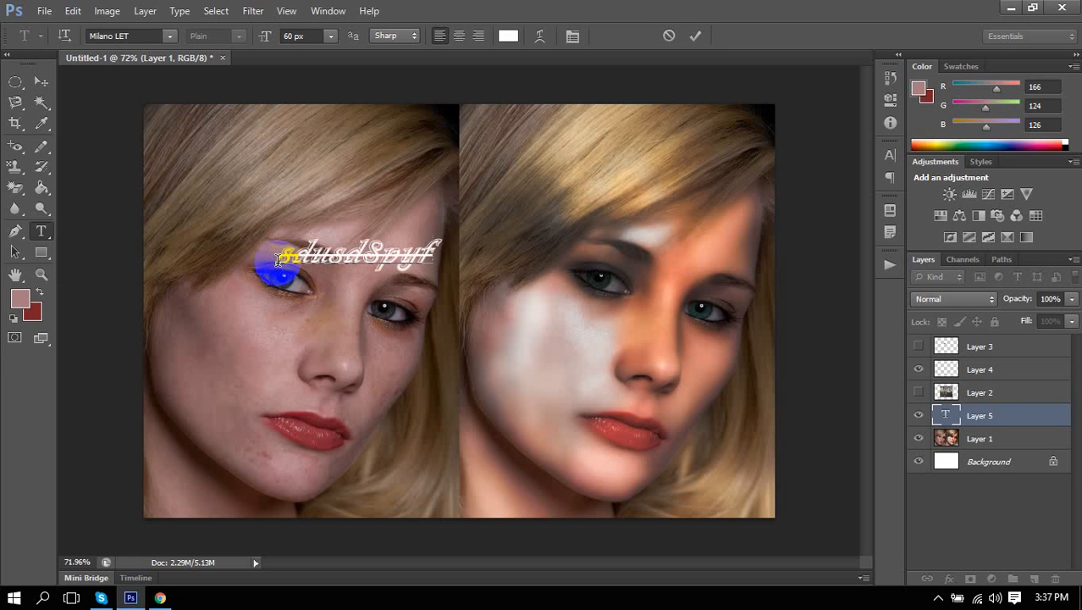
{"action": "type", "text": "jdhu9fe"}
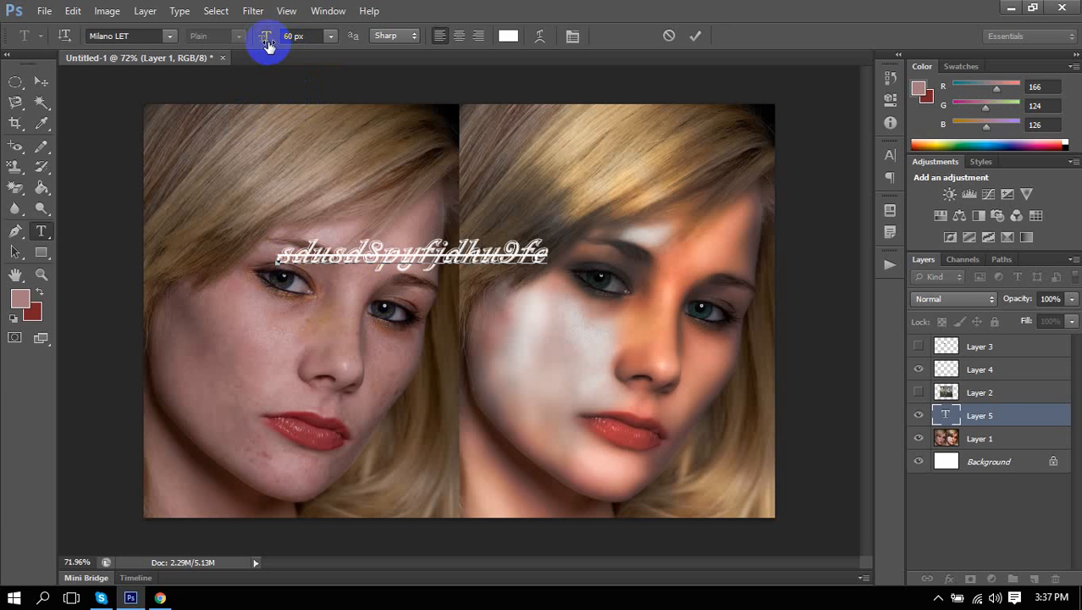
{"action": "left_click", "coordinate": [539, 262]}
{"action": "key", "text": "ctrl+a"}
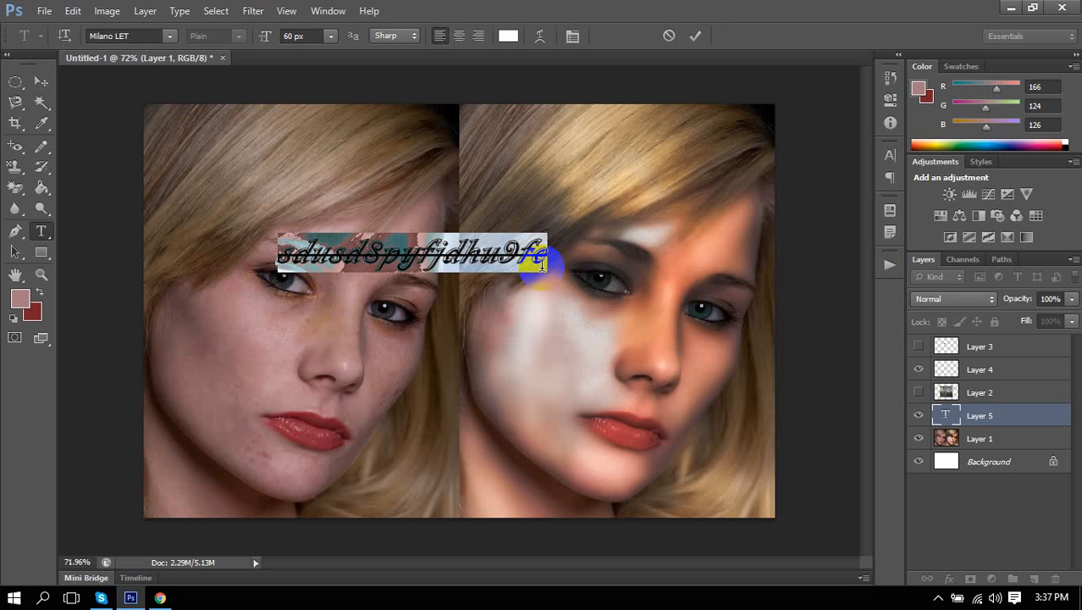
{"action": "left_click", "coordinate": [288, 35]}
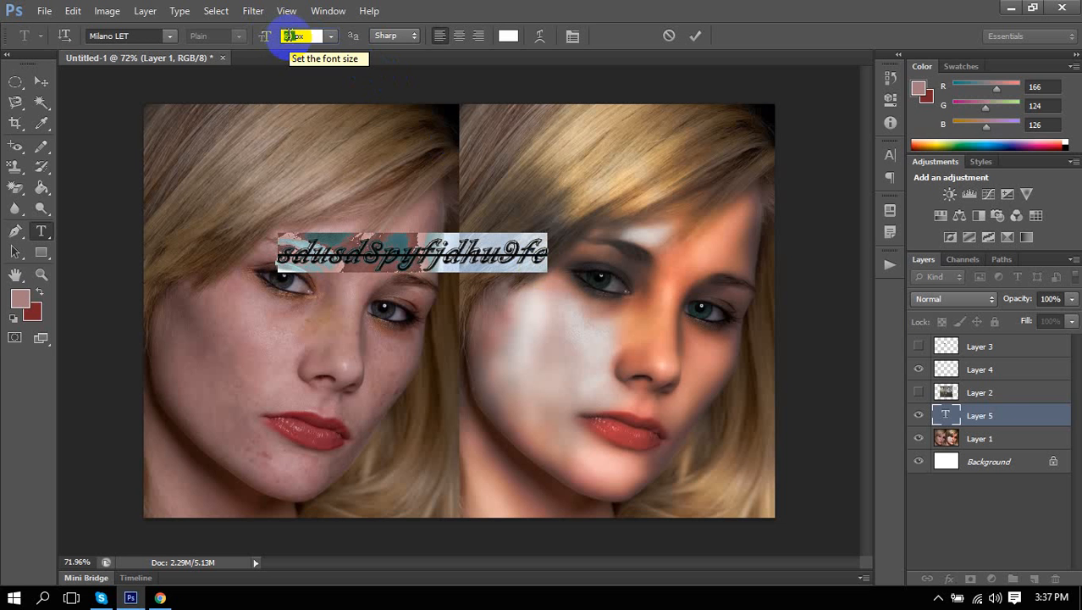
Commit the typed text and leave text editing.
{"action": "left_click", "coordinate": [71, 11]}
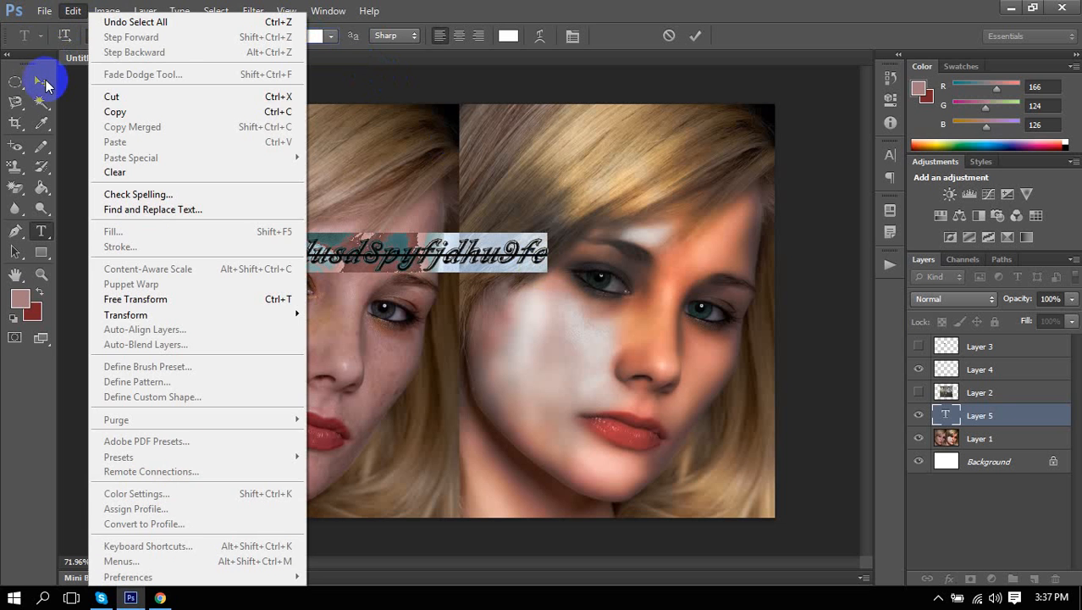
{"action": "left_click", "coordinate": [40, 80]}
{"action": "left_click", "coordinate": [75, 10]}
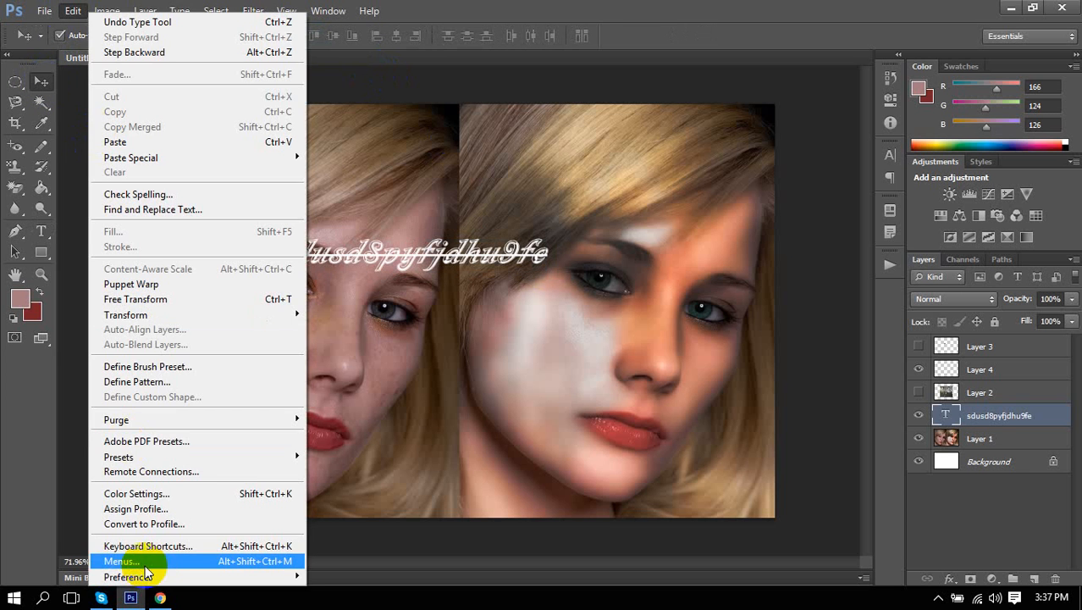
{"action": "left_click", "coordinate": [601, 273]}
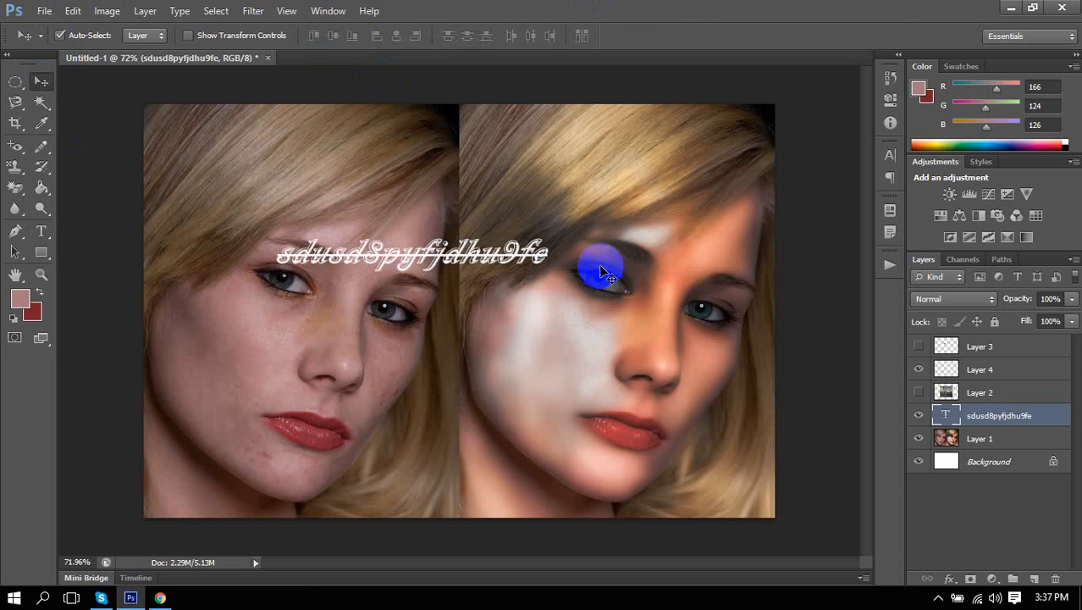
Set the Type unit to Points in Preferences > Units & Rulers.
{"action": "key", "text": "i"}
{"action": "key", "text": "ctrl+k"}
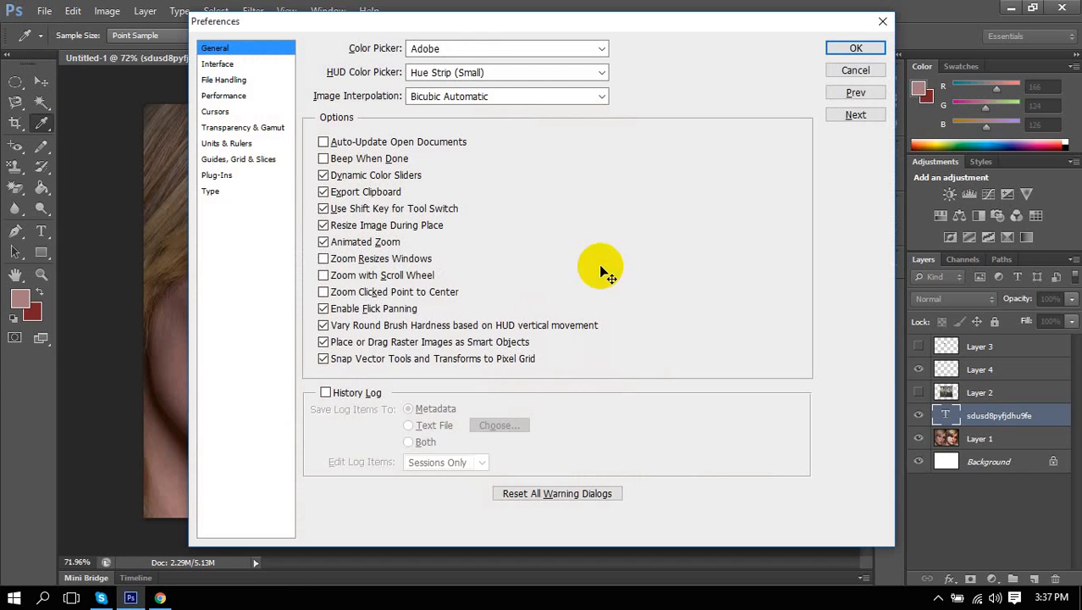
{"action": "left_click", "coordinate": [243, 144]}
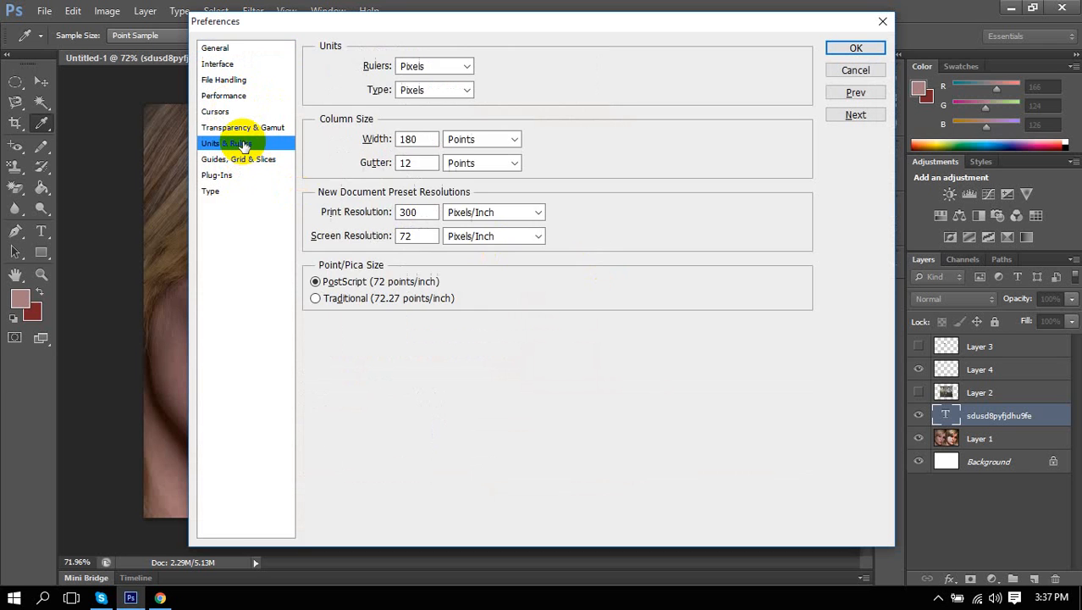
{"action": "left_click", "coordinate": [464, 89]}
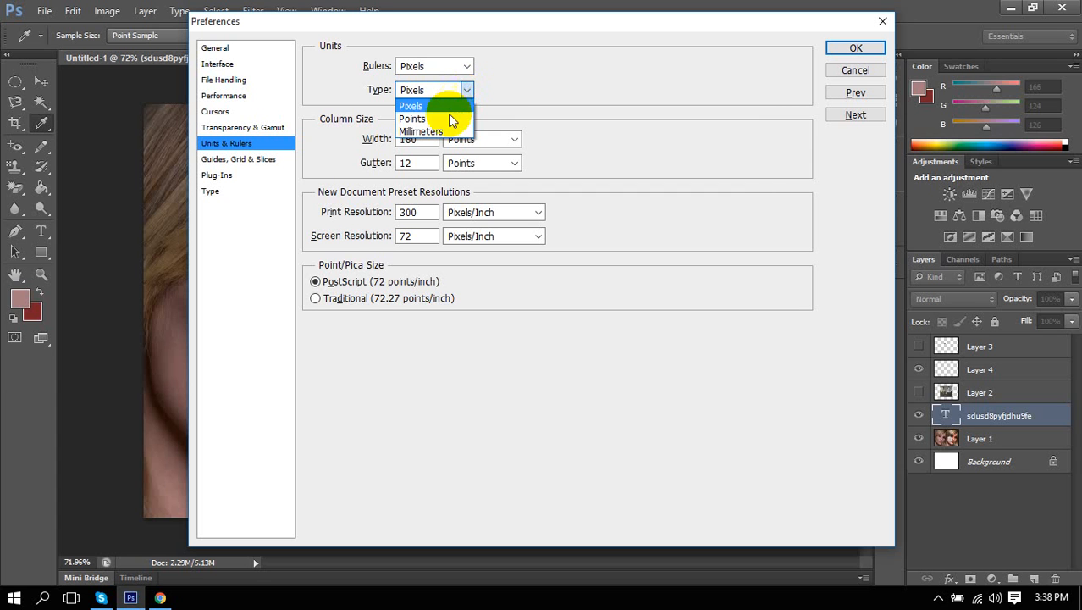
{"action": "left_click", "coordinate": [449, 118]}
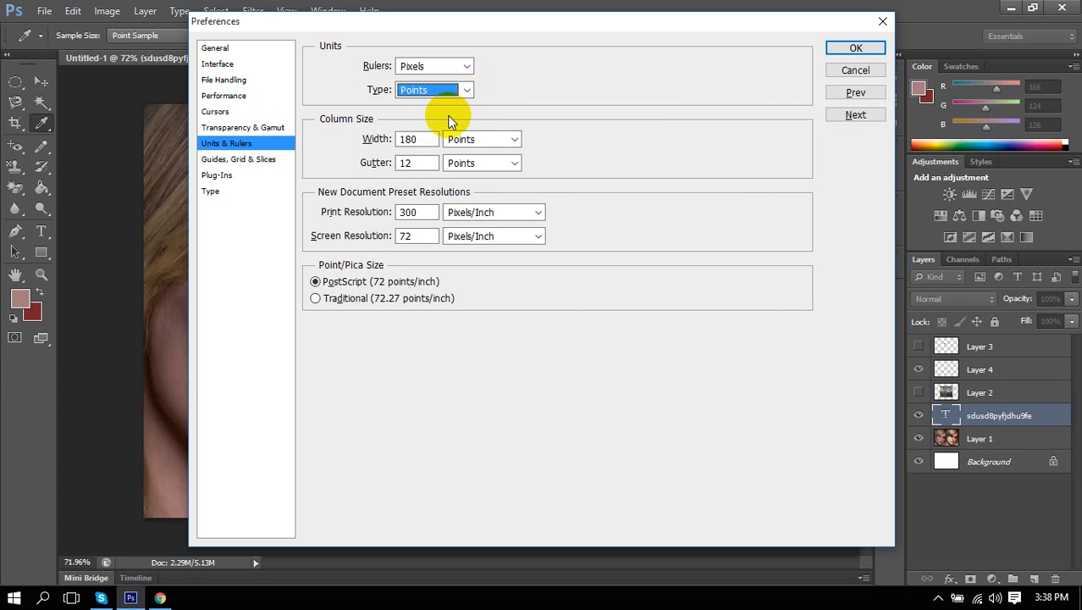
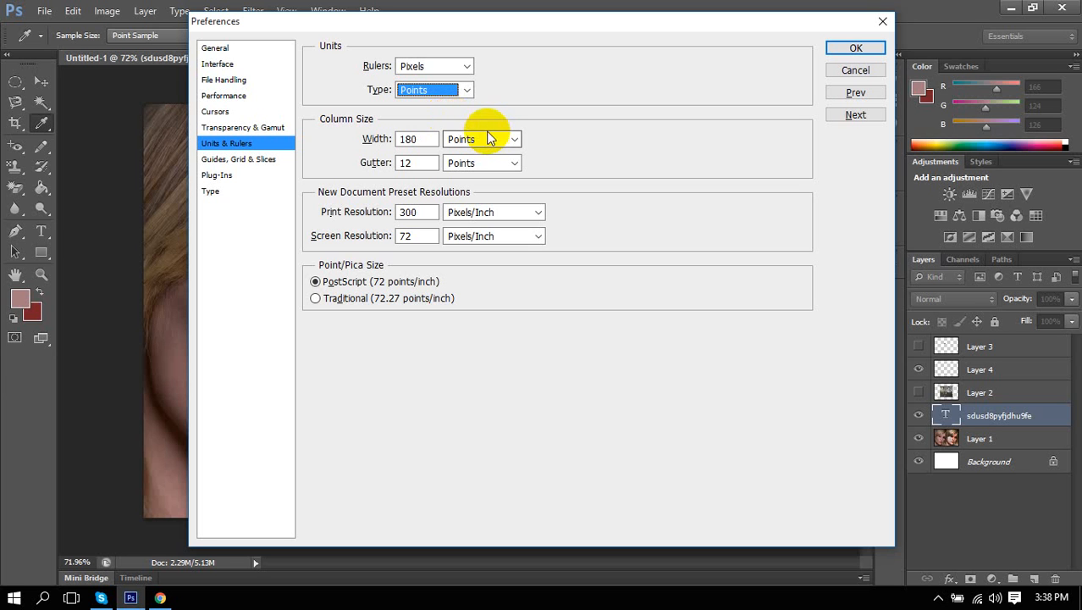
Set the Type unit to Pixels in Units & Rulers and confirm the preferences.
{"action": "left_click", "coordinate": [470, 90]}
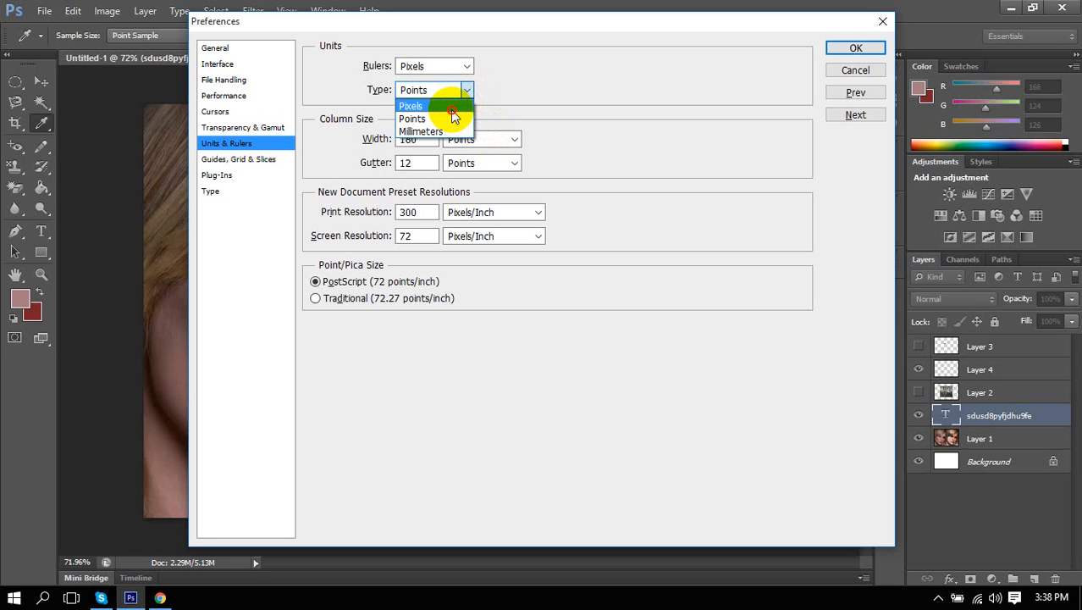
{"action": "left_click", "coordinate": [456, 105]}
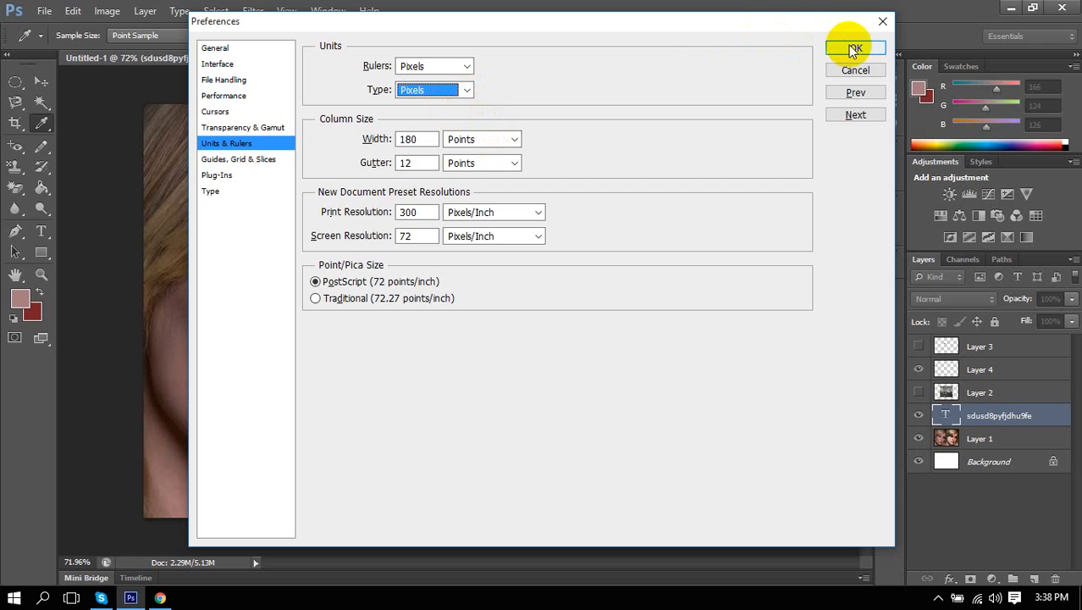
{"action": "left_click", "coordinate": [467, 90]}
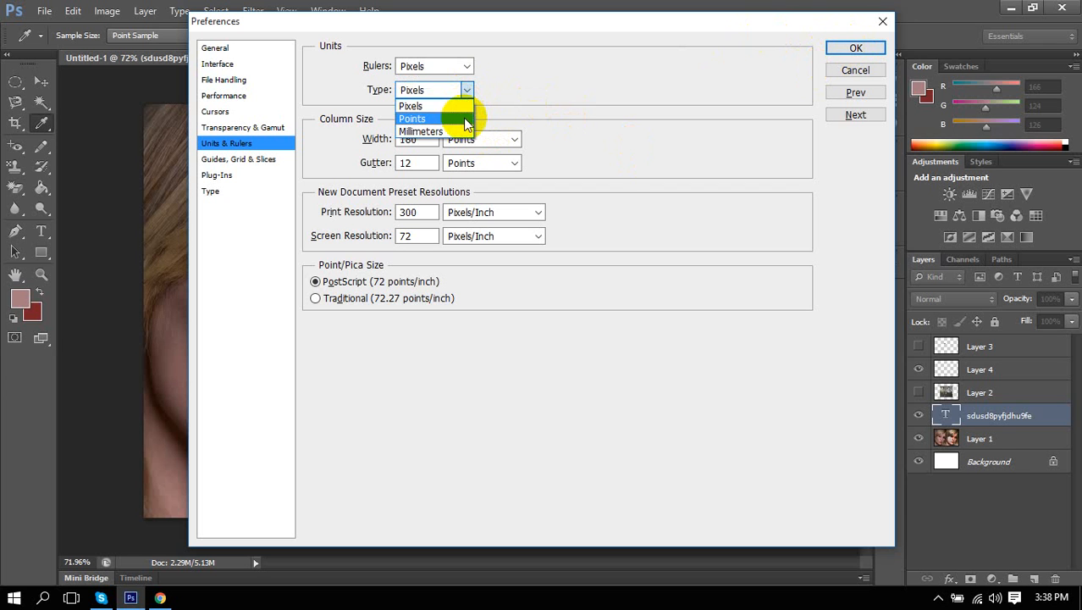
{"action": "left_click", "coordinate": [465, 120]}
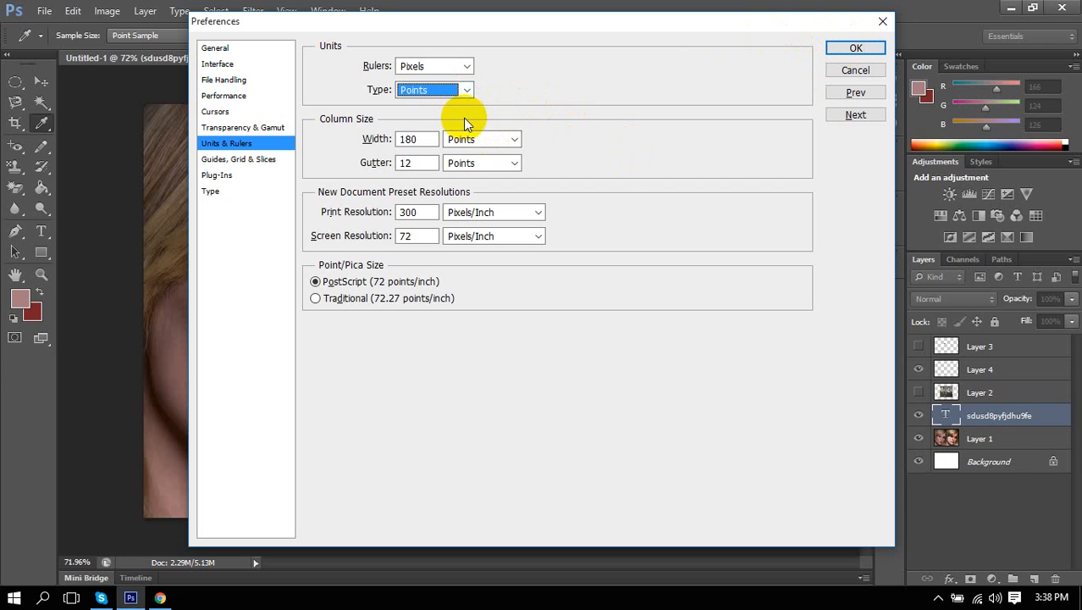
{"action": "left_click", "coordinate": [468, 90]}
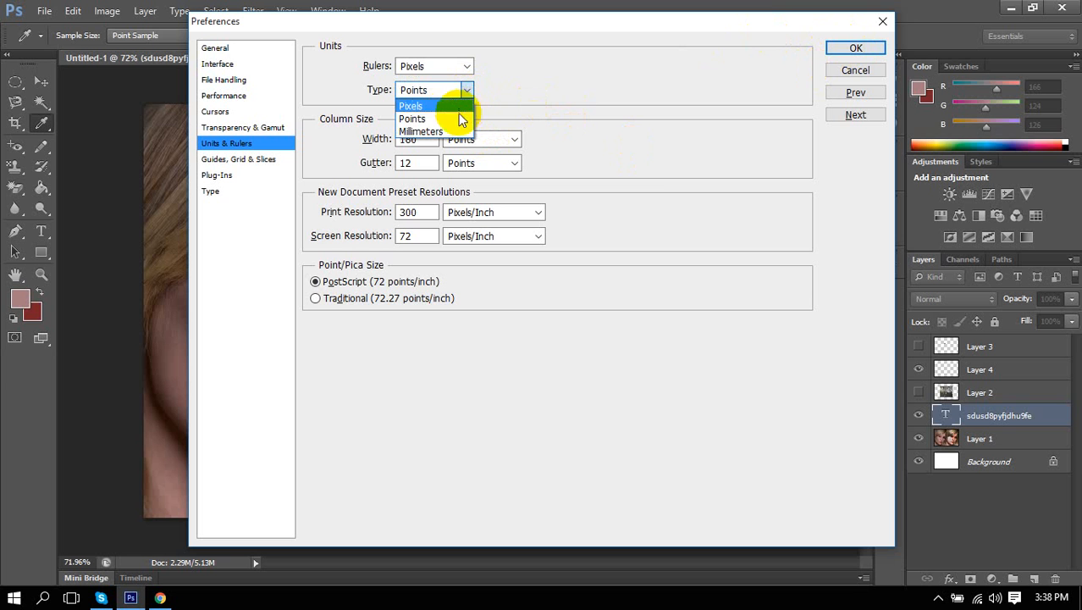
{"action": "left_click", "coordinate": [444, 107]}
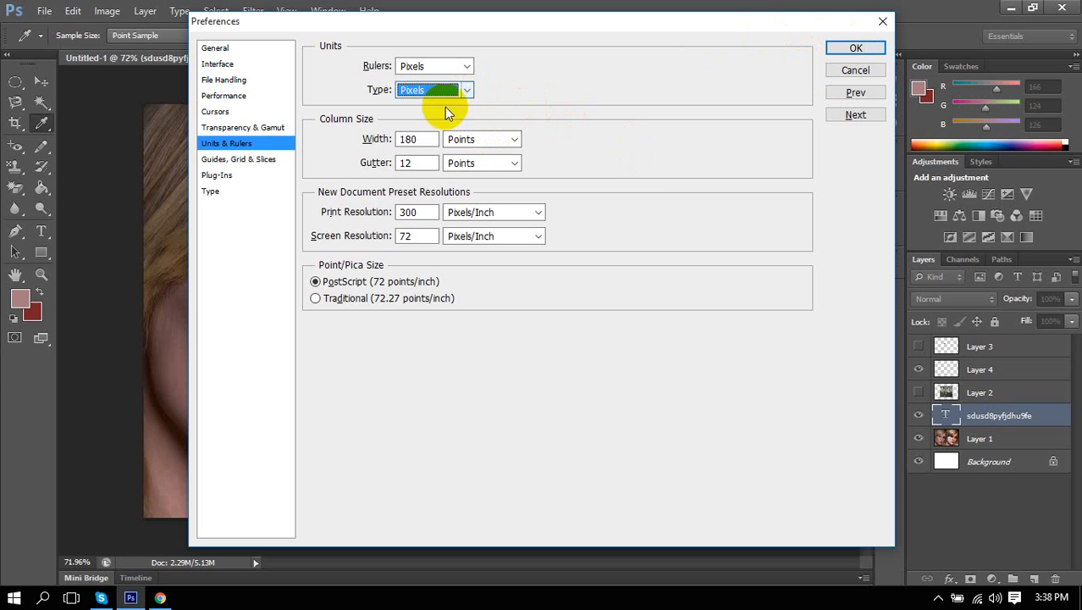
{"action": "left_click", "coordinate": [856, 49]}
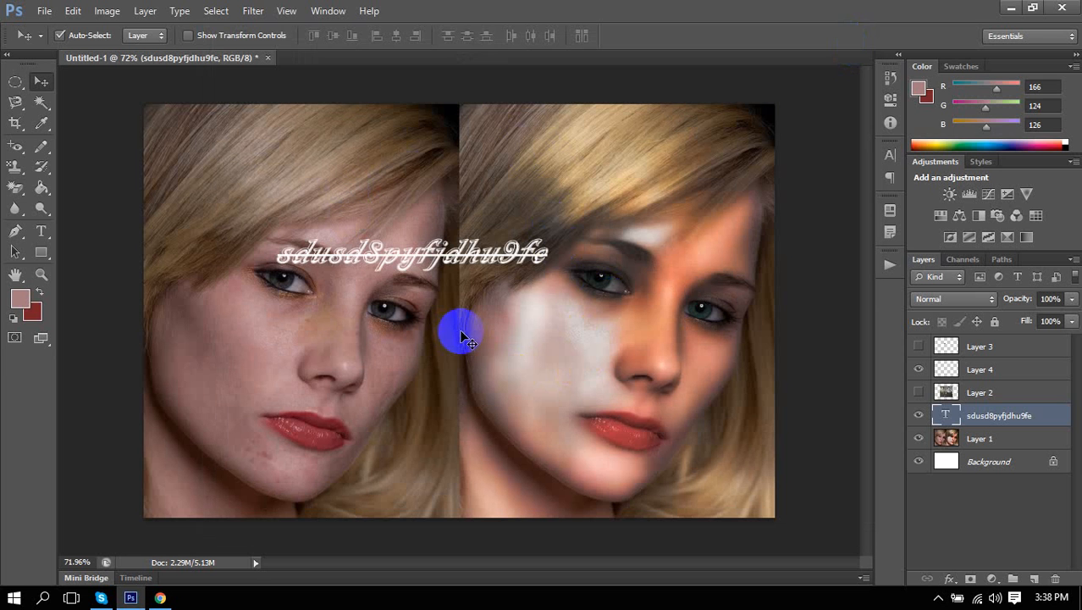
Drag the white script text line higher so it runs across both faces at forehead level.
{"action": "left_click_drag", "start_coordinate": [383, 264], "coordinate": [379, 231]}
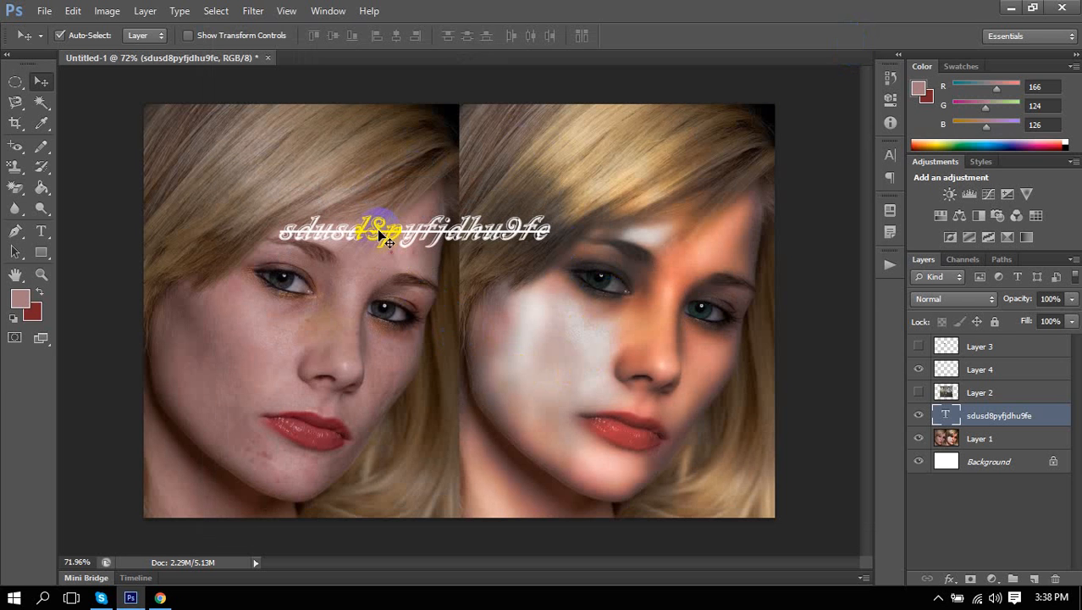
{"action": "mouse_move", "coordinate": [383, 240]}
{"action": "left_mouse_down"}
{"action": "mouse_move", "coordinate": [381, 206]}
{"action": "mouse_move", "coordinate": [380, 227]}
{"action": "left_mouse_up"}
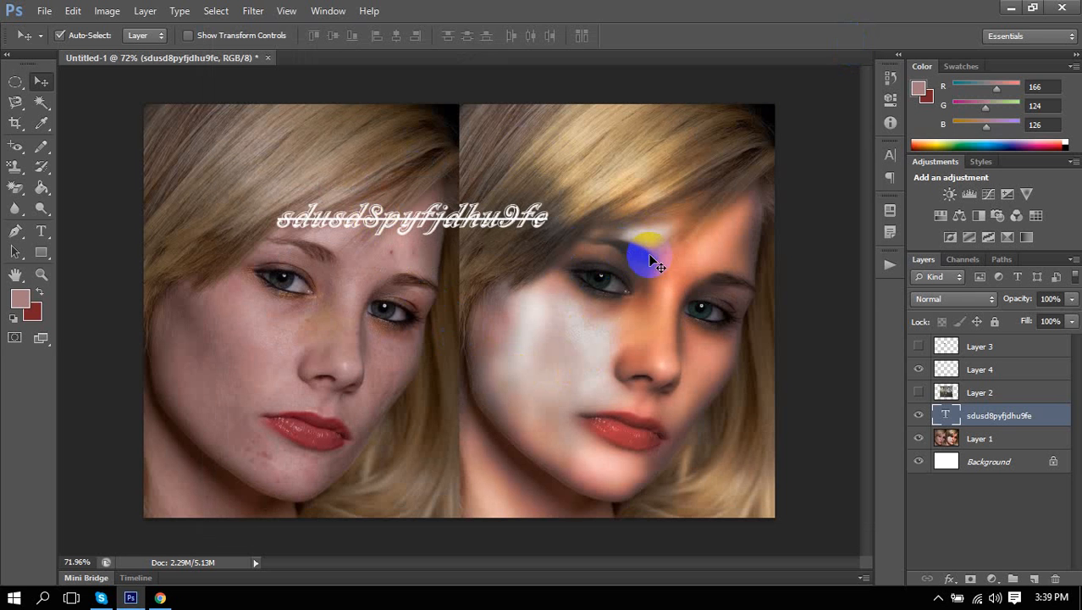
{"action": "left_click", "coordinate": [48, 234]}
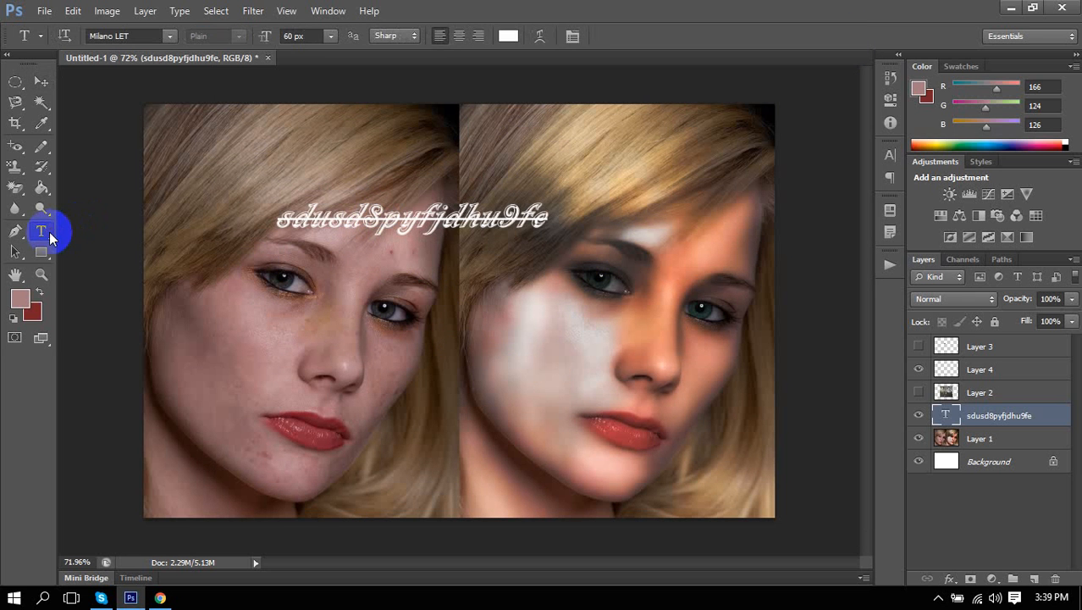
{"action": "left_click_drag", "start_coordinate": [49, 237], "coordinate": [110, 232]}
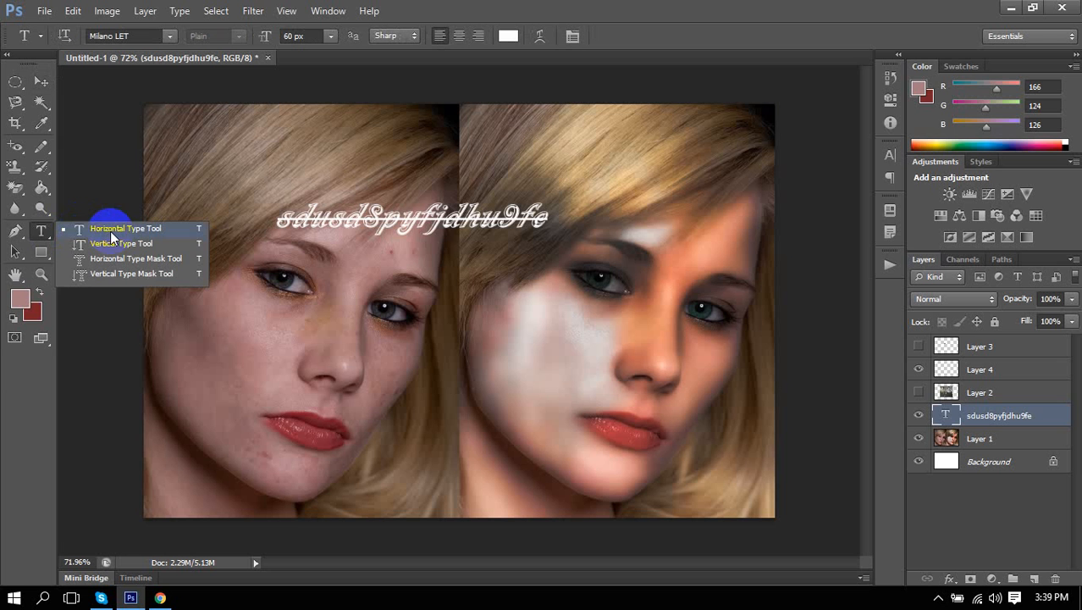
{"action": "left_click", "coordinate": [110, 231]}
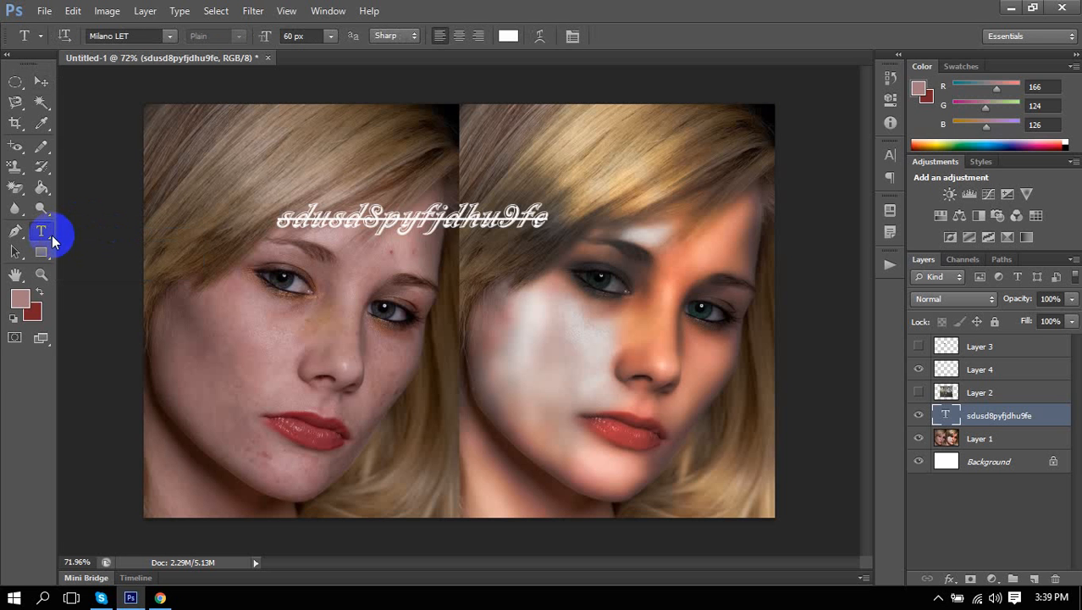
{"action": "left_click", "coordinate": [328, 11]}
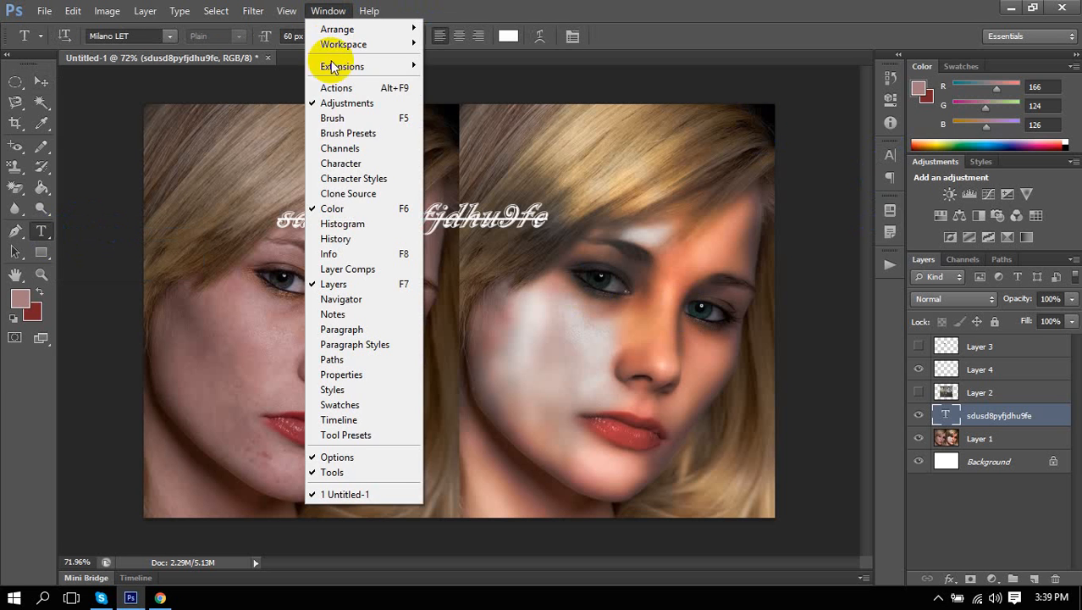
{"action": "left_click", "coordinate": [357, 164]}
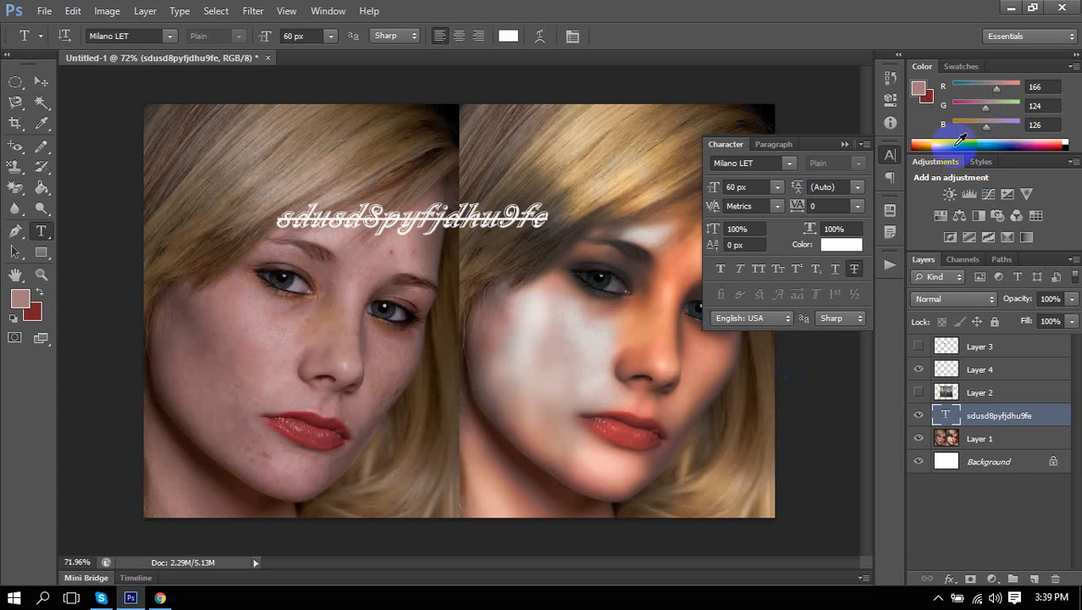
{"action": "left_click", "coordinate": [892, 156]}
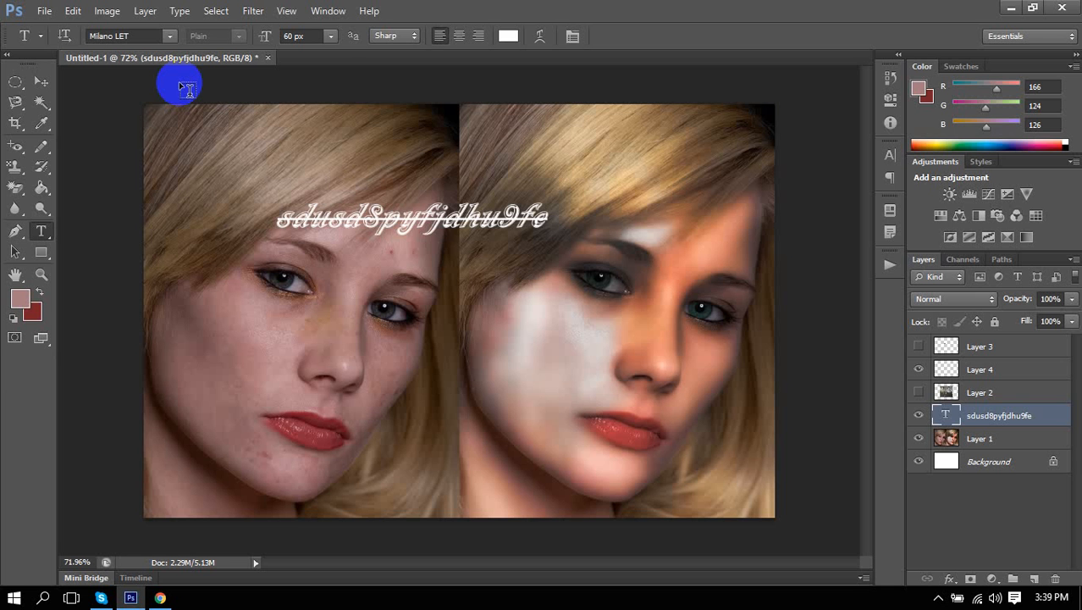
Change the text font to Minion Pro, then step down the font list to Mistral.
{"action": "left_click", "coordinate": [148, 36]}
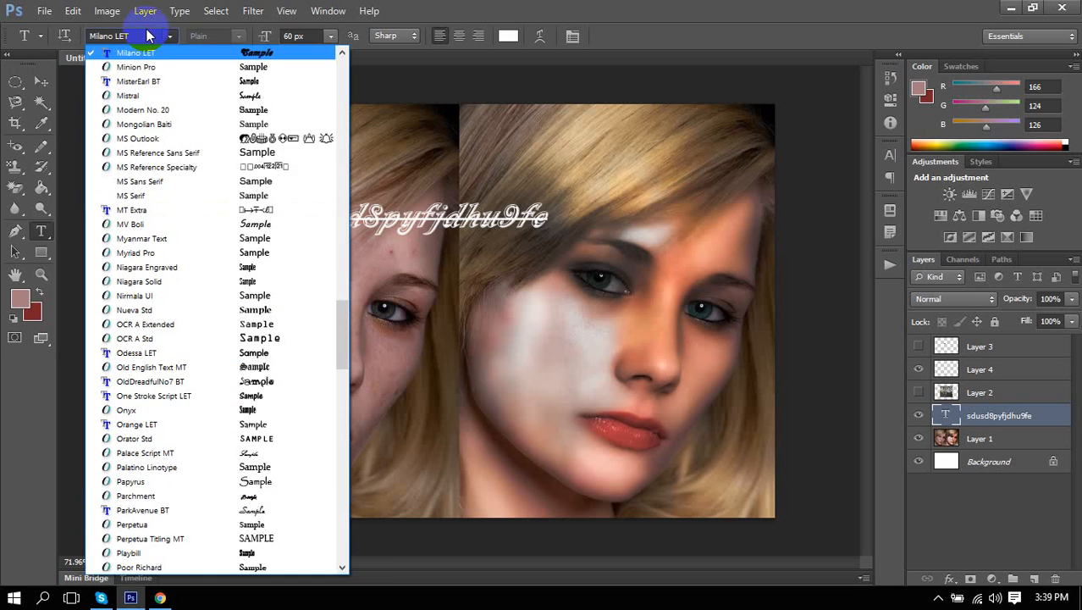
{"action": "left_click", "coordinate": [141, 36]}
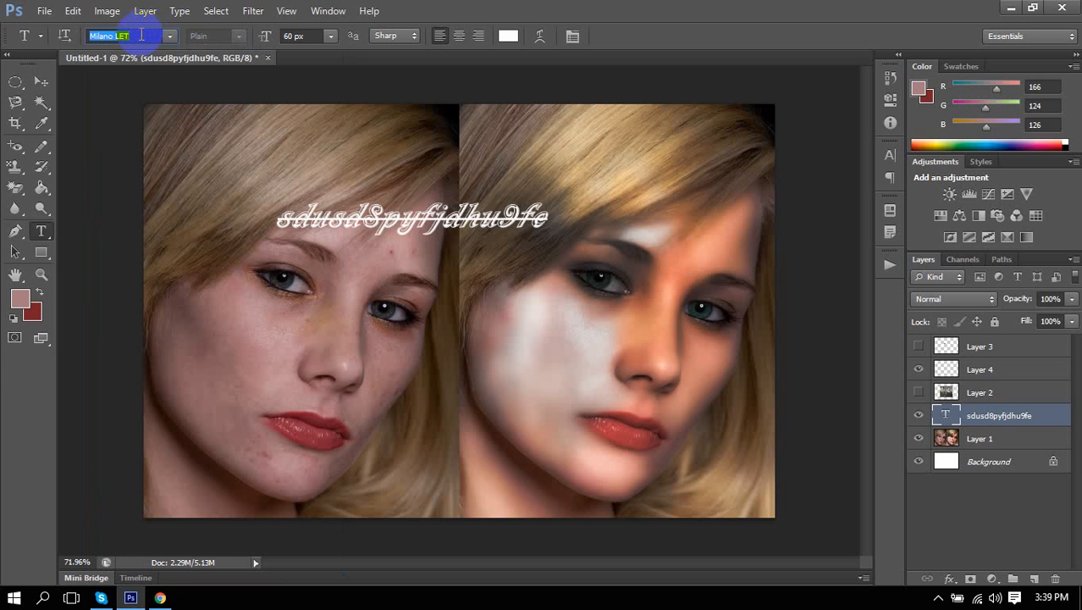
{"action": "left_click", "coordinate": [173, 35]}
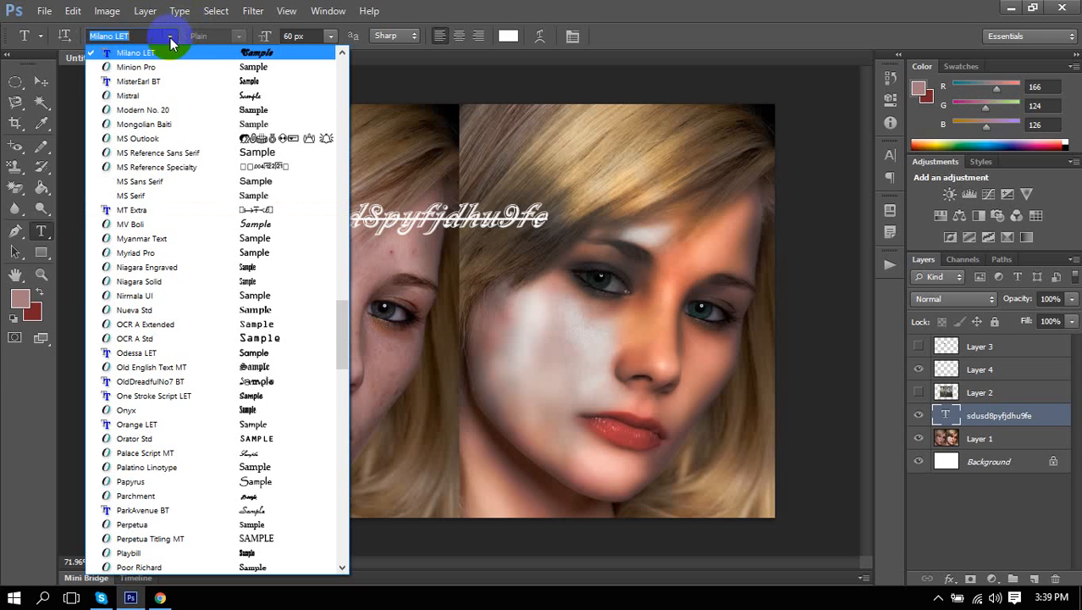
{"action": "left_click", "coordinate": [188, 62]}
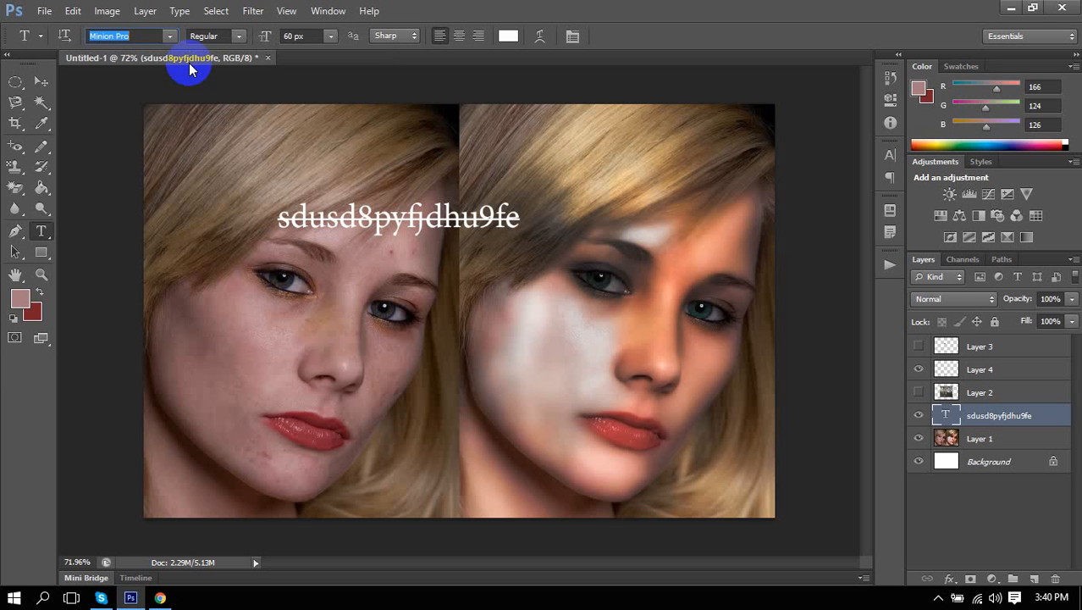
{"action": "key", "text": "Down"}
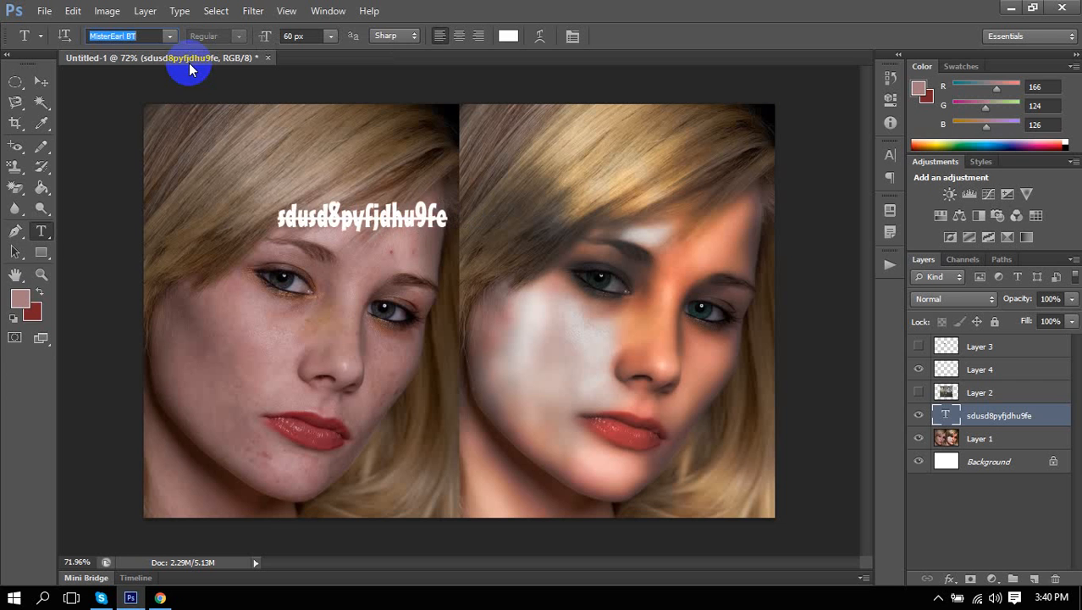
{"action": "key", "text": "Down"}
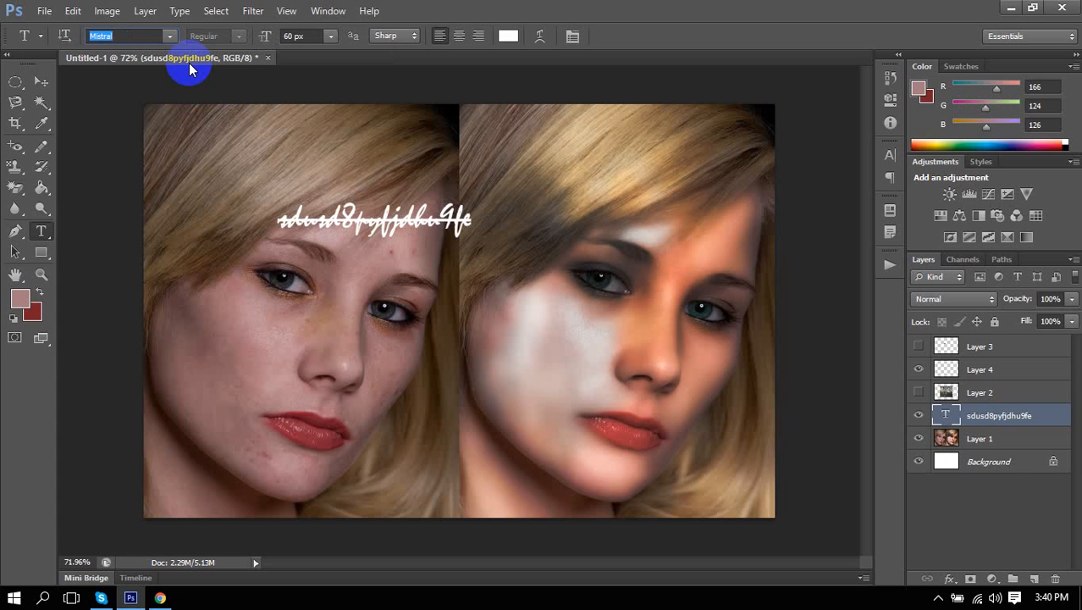
Try blue, the pink foreground and the dark red background as text colours, undoing each back to white.
{"action": "left_click", "coordinate": [508, 35]}
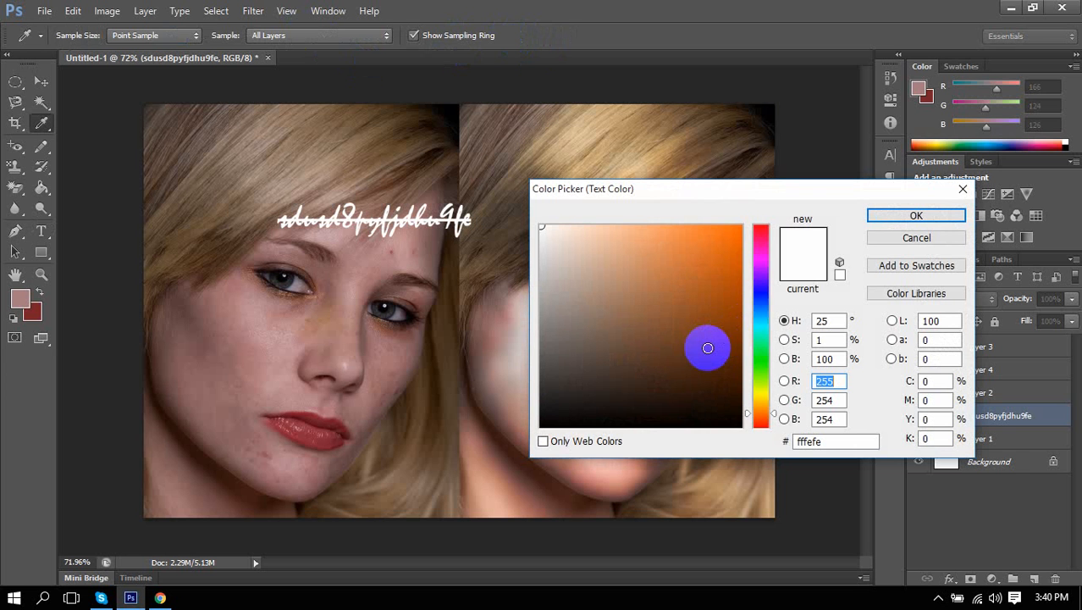
{"action": "left_click", "coordinate": [759, 420]}
{"action": "left_click", "coordinate": [735, 310]}
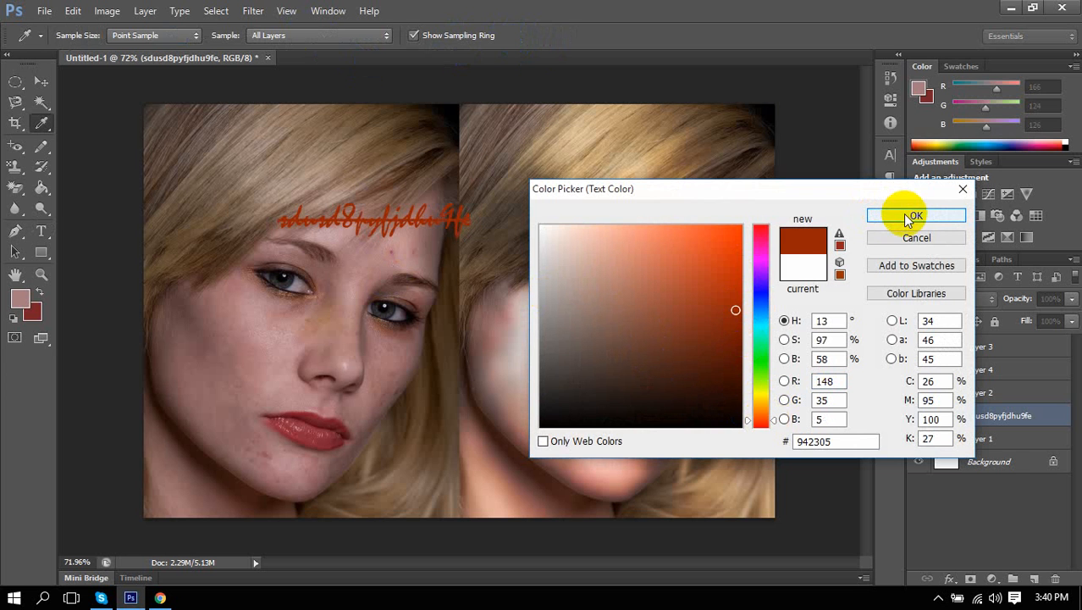
{"action": "left_click", "coordinate": [761, 312]}
{"action": "left_click_drag", "start_coordinate": [721, 280], "coordinate": [754, 218]}
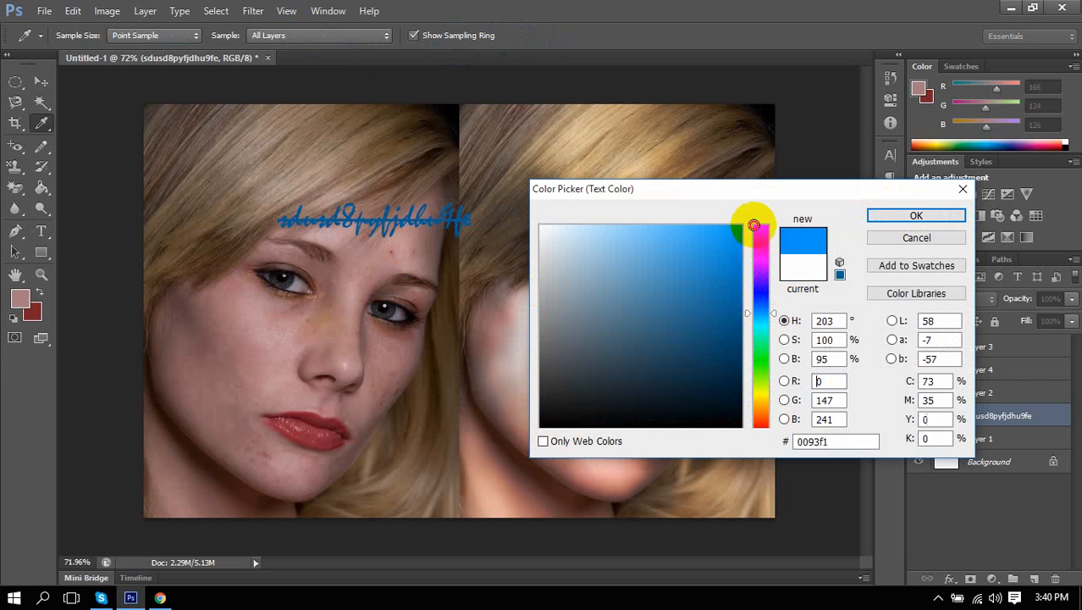
{"action": "left_click", "coordinate": [916, 215]}
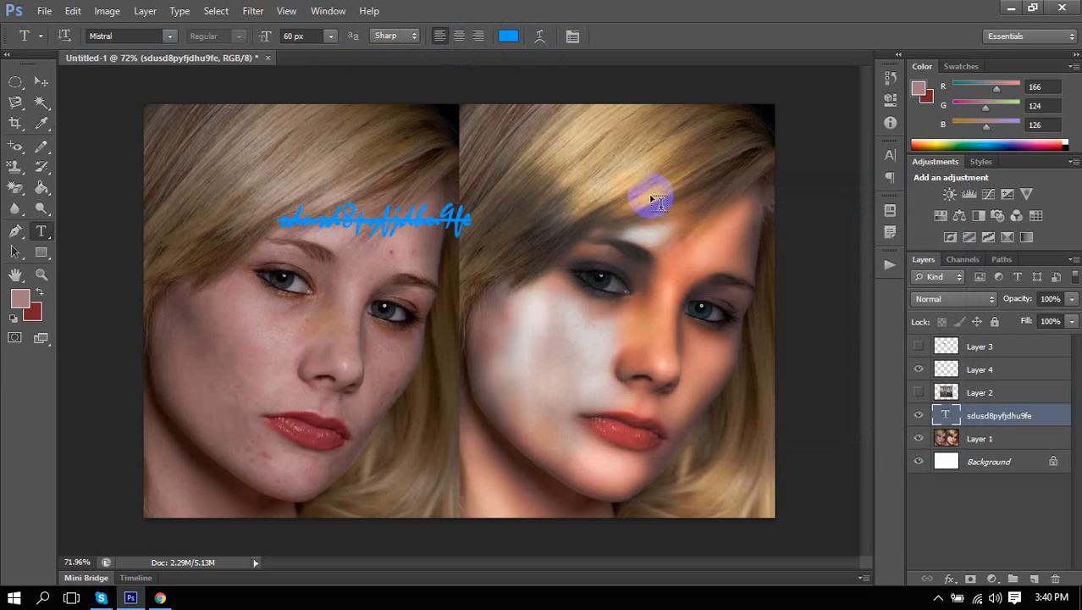
{"action": "key", "text": "ctrl+z"}
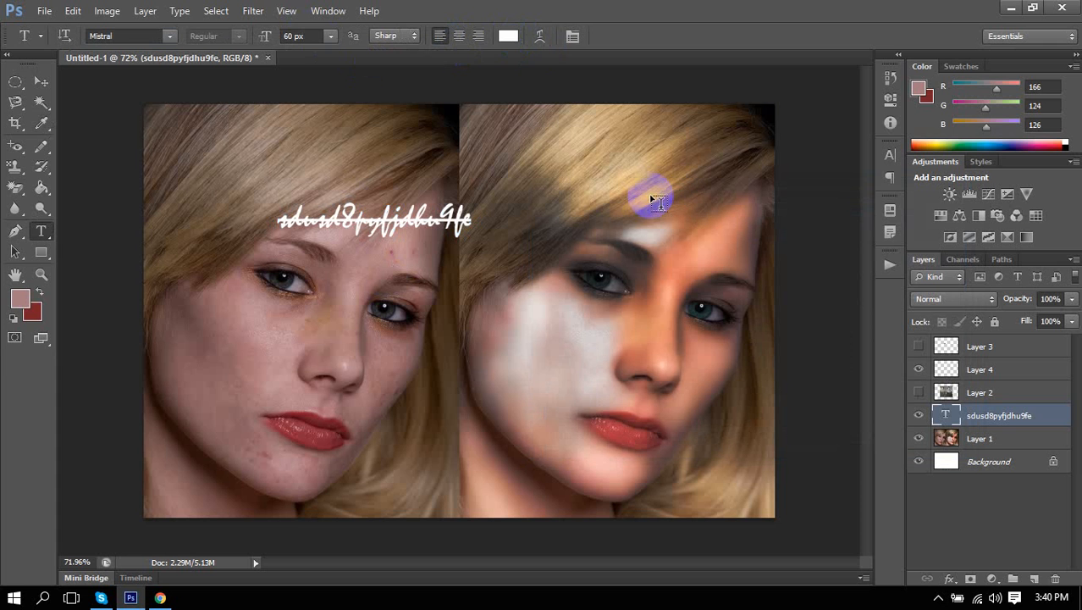
{"action": "key", "text": "alt+BackSpace"}
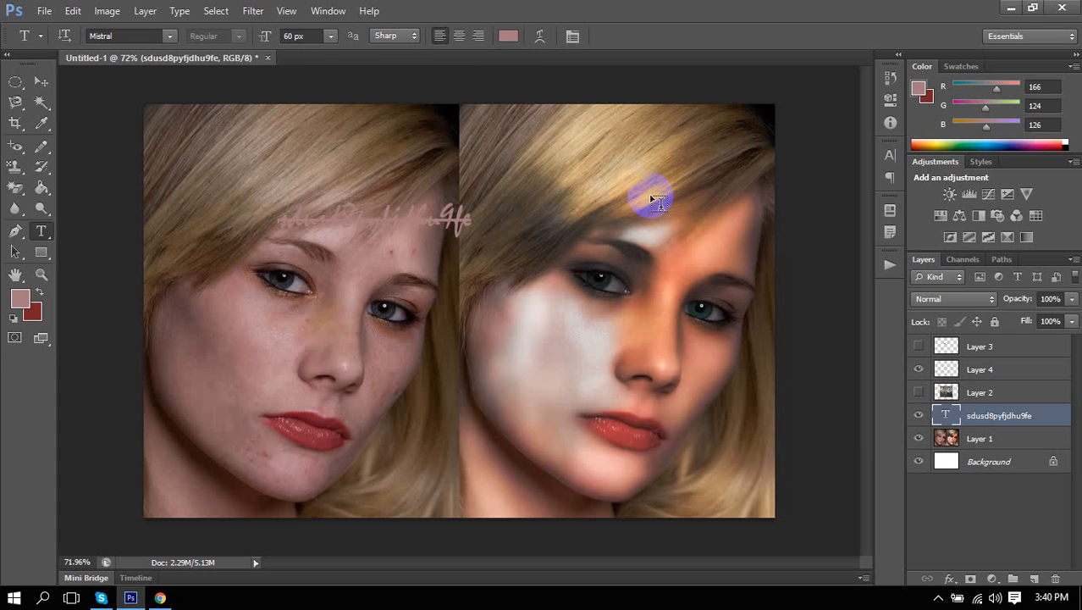
{"action": "key", "text": "ctrl+z"}
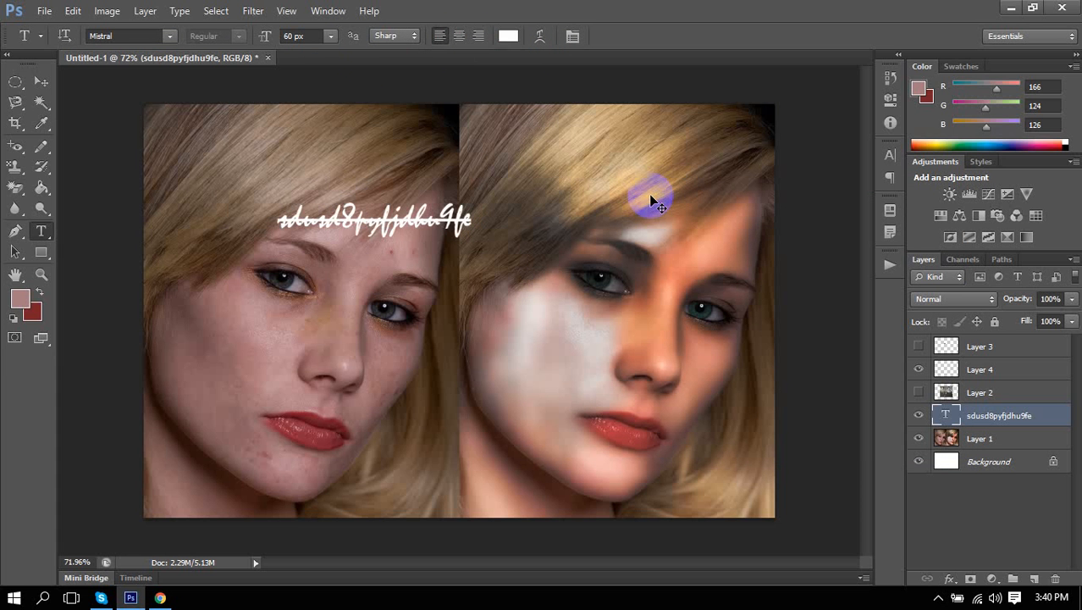
{"action": "key", "text": "ctrl+BackSpace"}
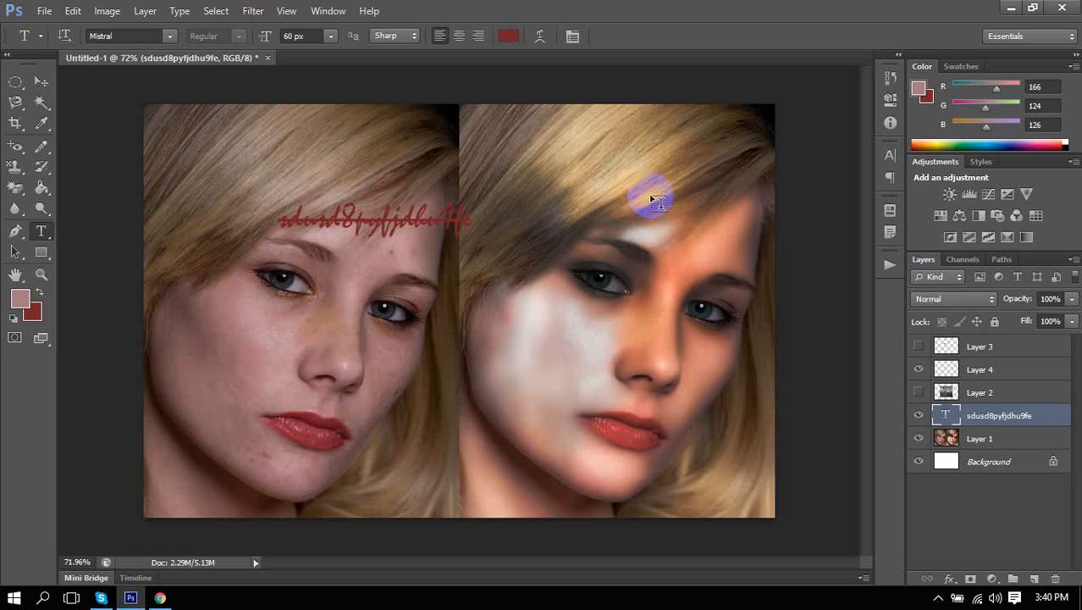
{"action": "key", "text": "ctrl+z"}
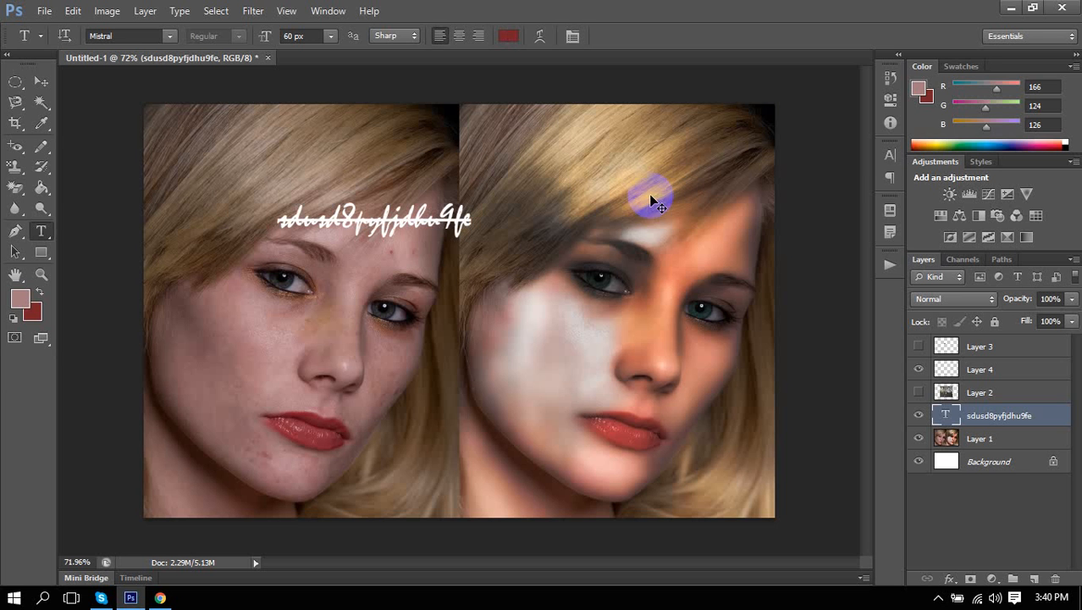
Set the text colour to dark brown (492105) via the Character panel's Color swatch.
{"action": "left_click", "coordinate": [890, 156]}
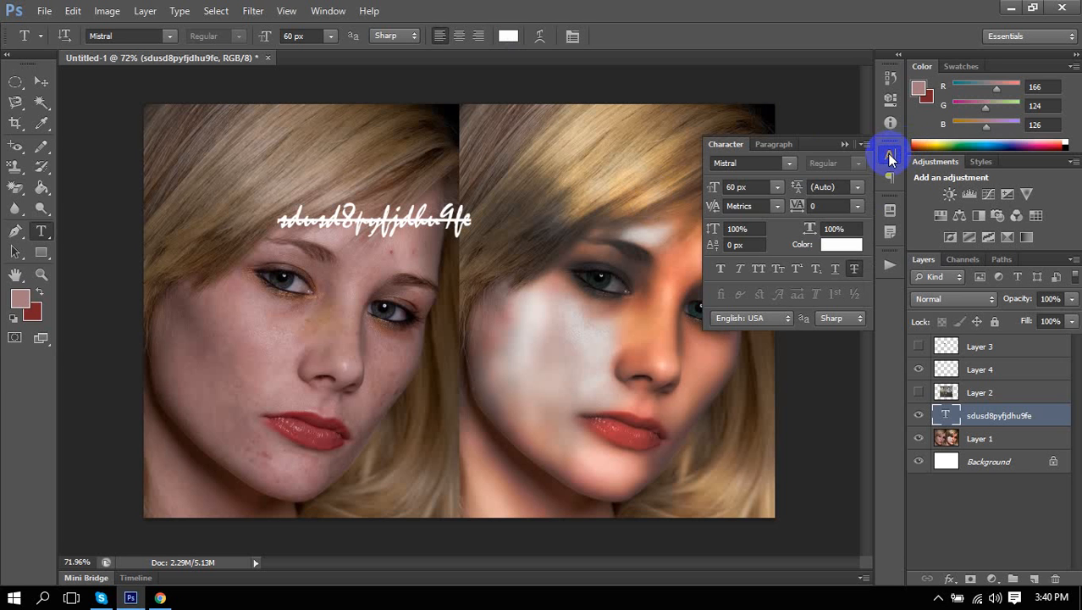
{"action": "left_click", "coordinate": [851, 245]}
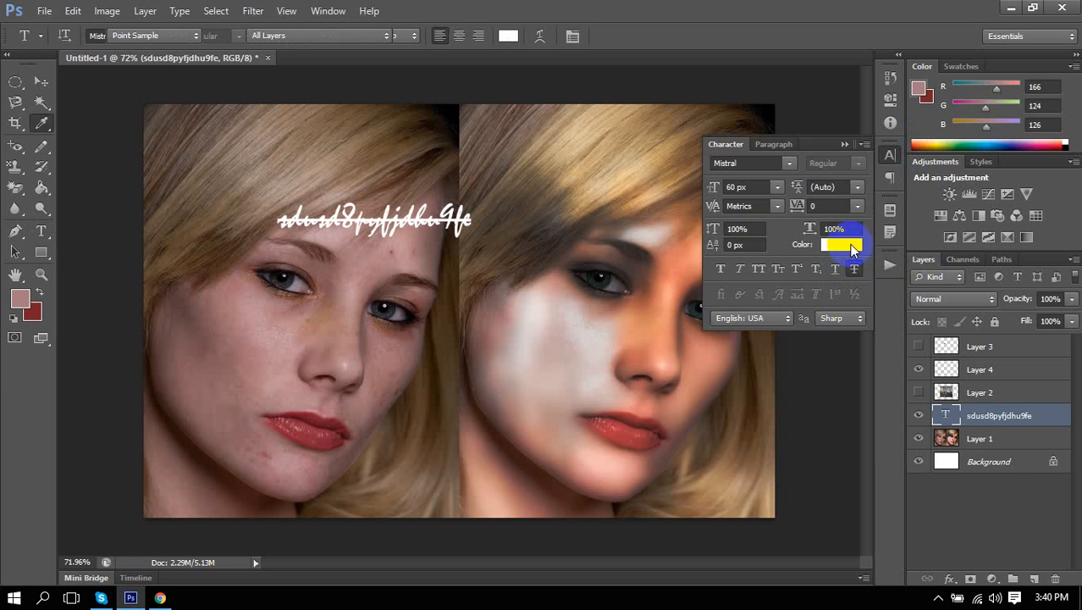
{"action": "left_click", "coordinate": [729, 369]}
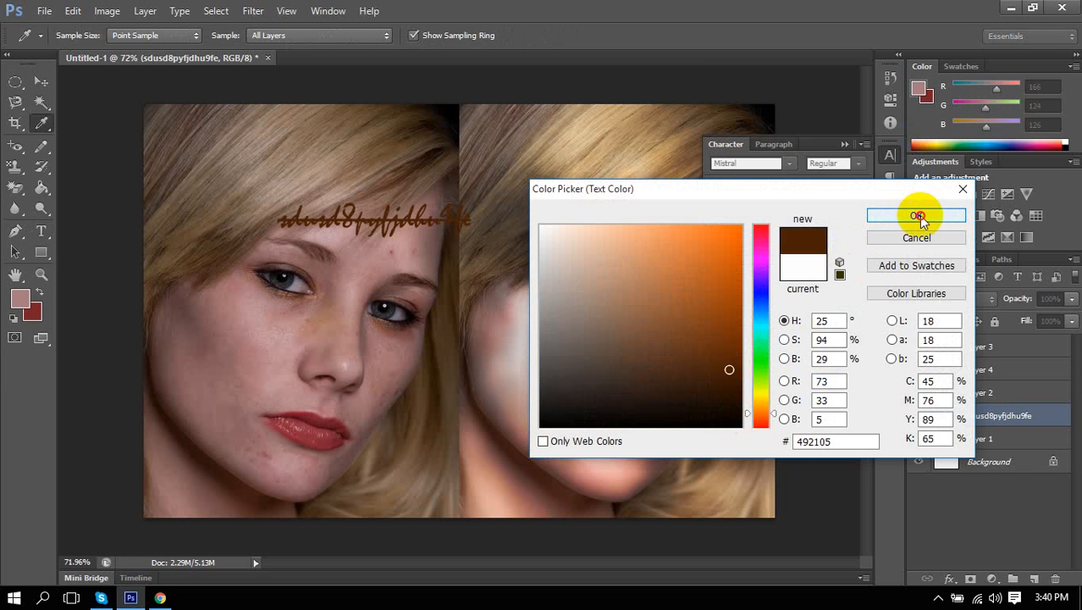
{"action": "left_click", "coordinate": [916, 215]}
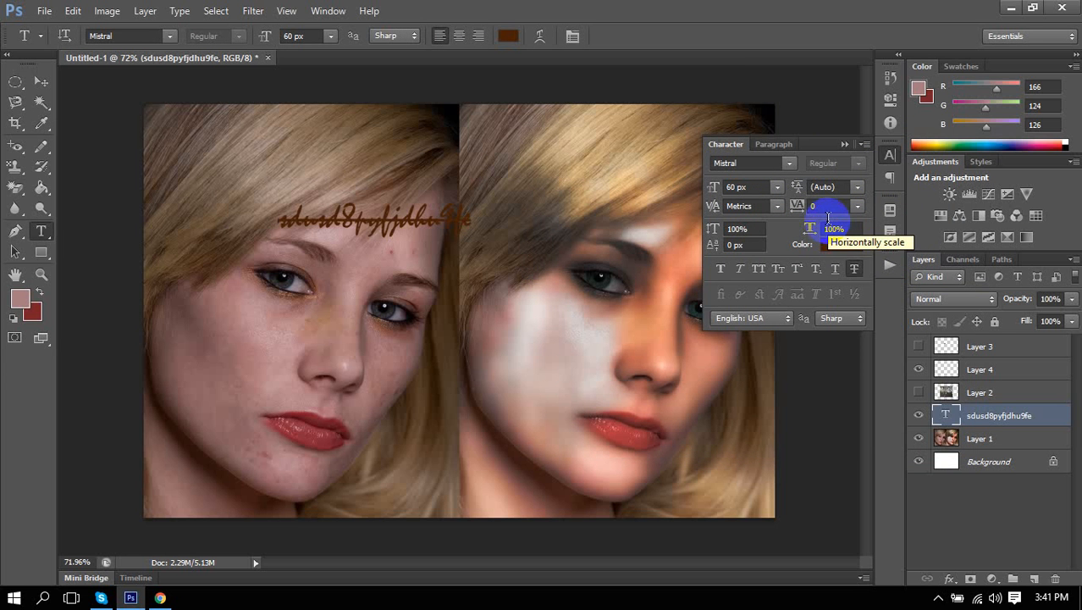
Close the Character panel and change the text's font to SimSun.
{"action": "left_click", "coordinate": [889, 154]}
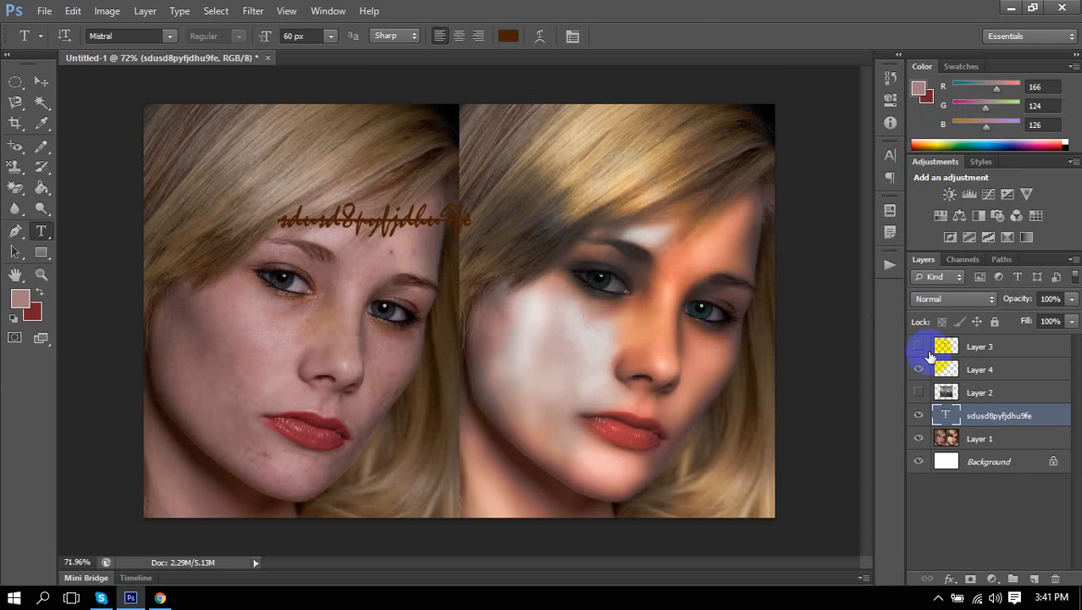
{"action": "double_click", "coordinate": [433, 219]}
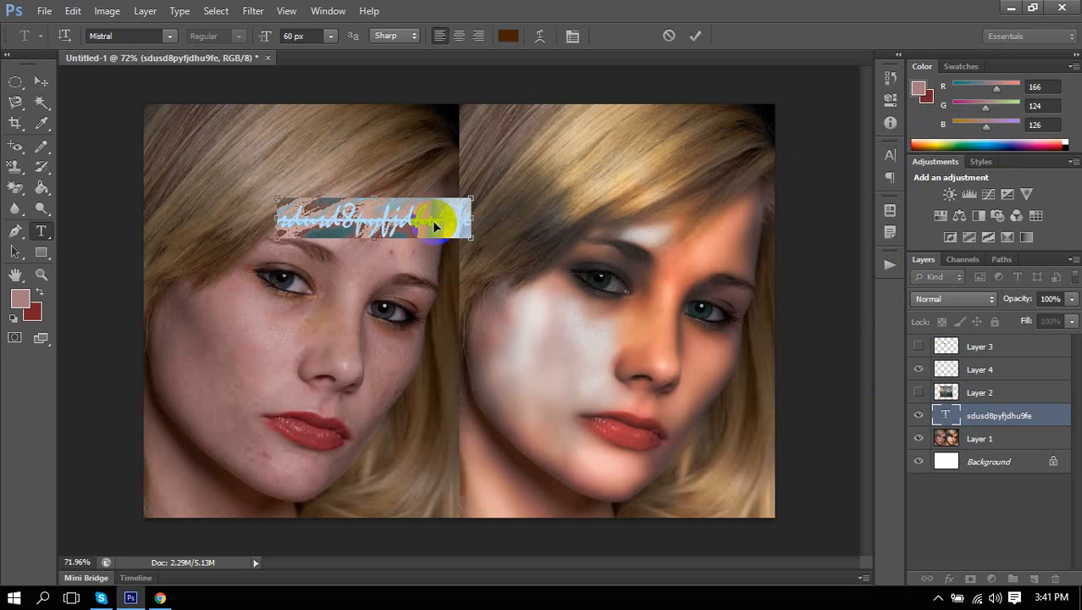
{"action": "left_click_drag", "start_coordinate": [386, 295], "coordinate": [542, 449]}
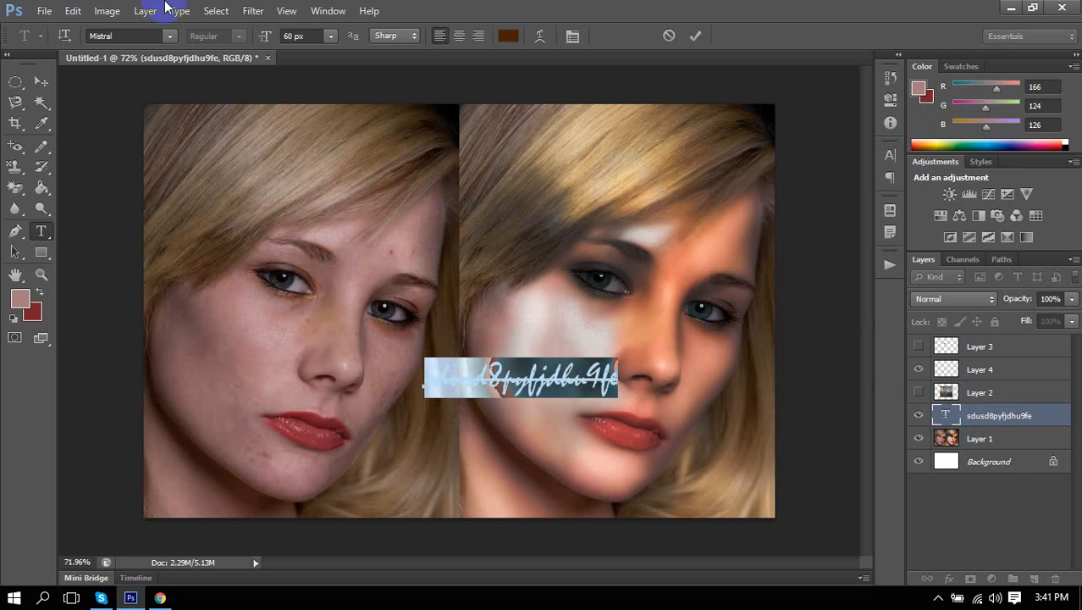
{"action": "left_click", "coordinate": [143, 35]}
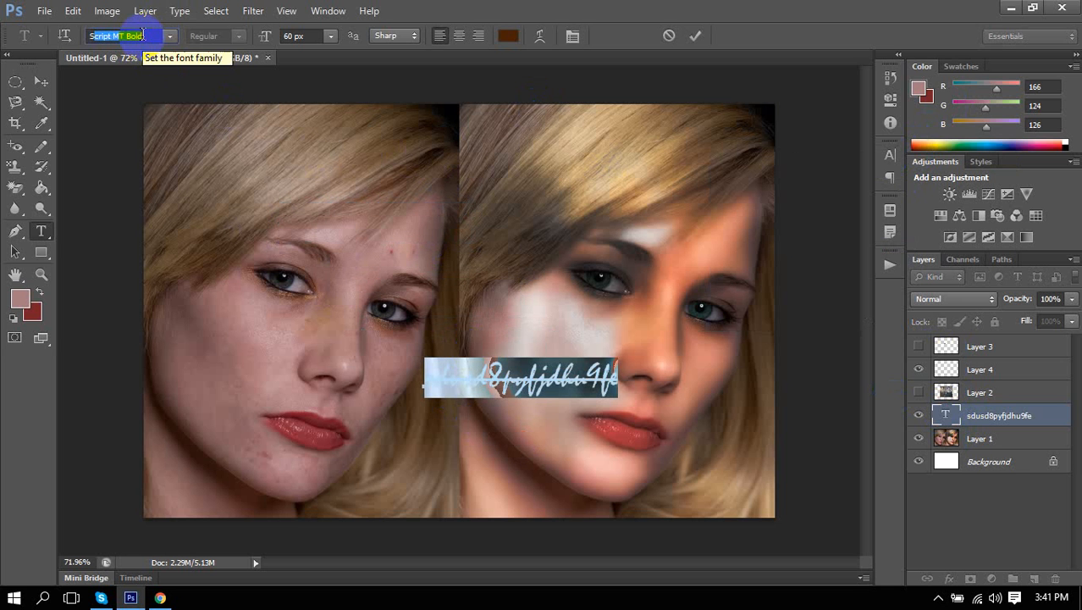
{"action": "type", "text": "SimSun"}
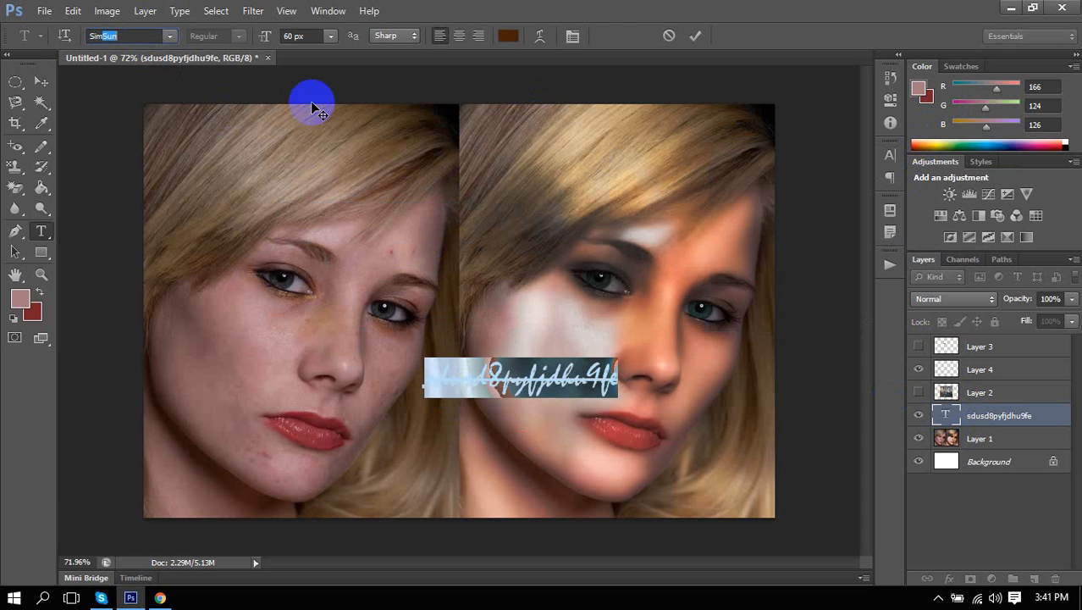
{"action": "key", "text": "Return"}
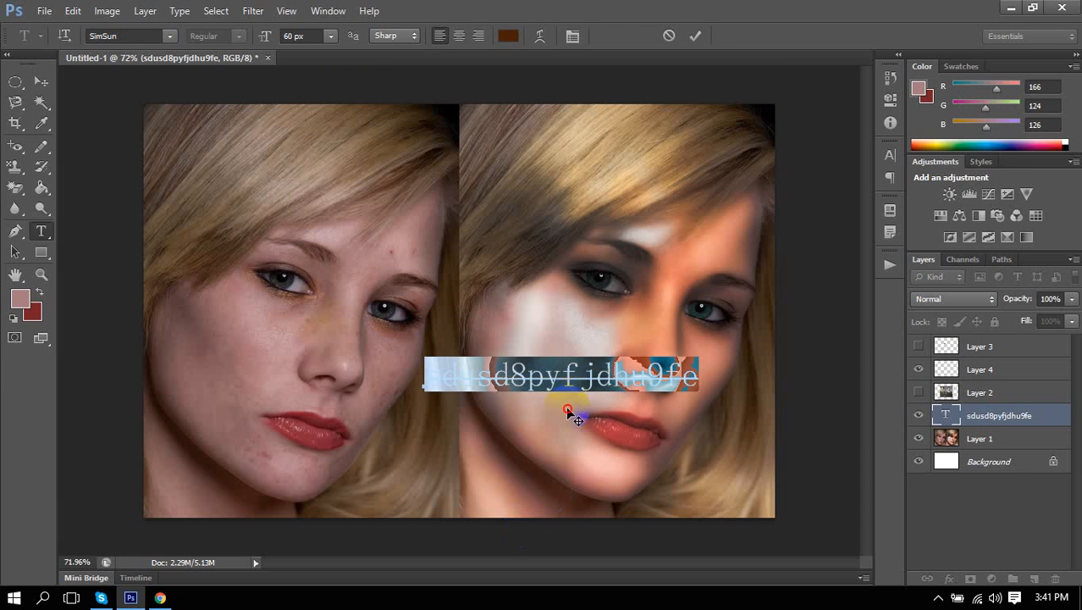
Move the SimSun text onto the left face's eyes and commit it.
{"action": "left_click_drag", "start_coordinate": [570, 410], "coordinate": [439, 289]}
{"action": "left_click", "coordinate": [708, 36]}
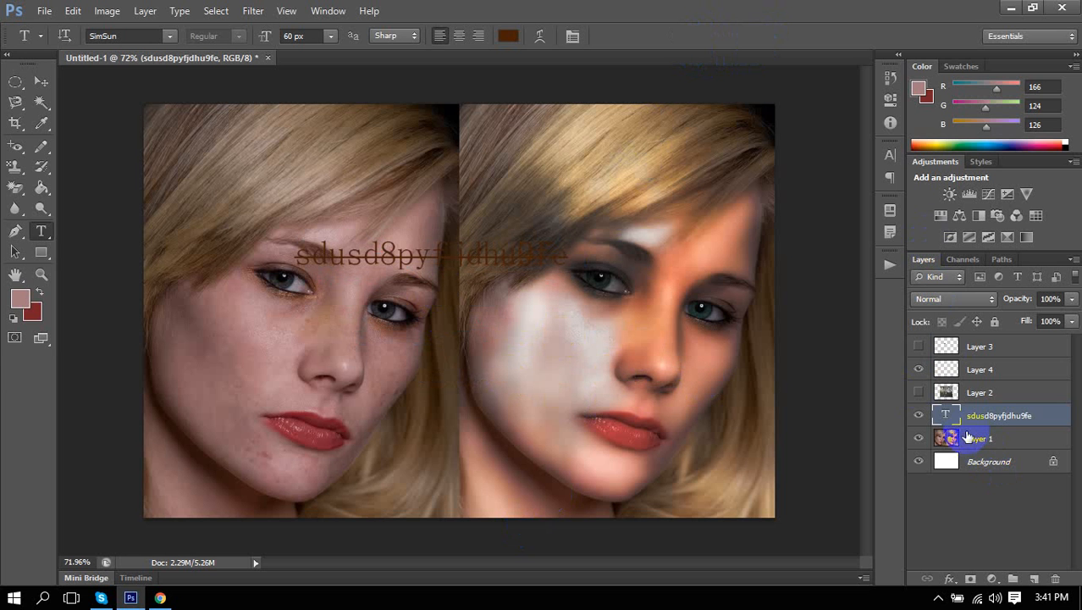
{"action": "double_click", "coordinate": [955, 418]}
{"action": "left_click", "coordinate": [508, 36]}
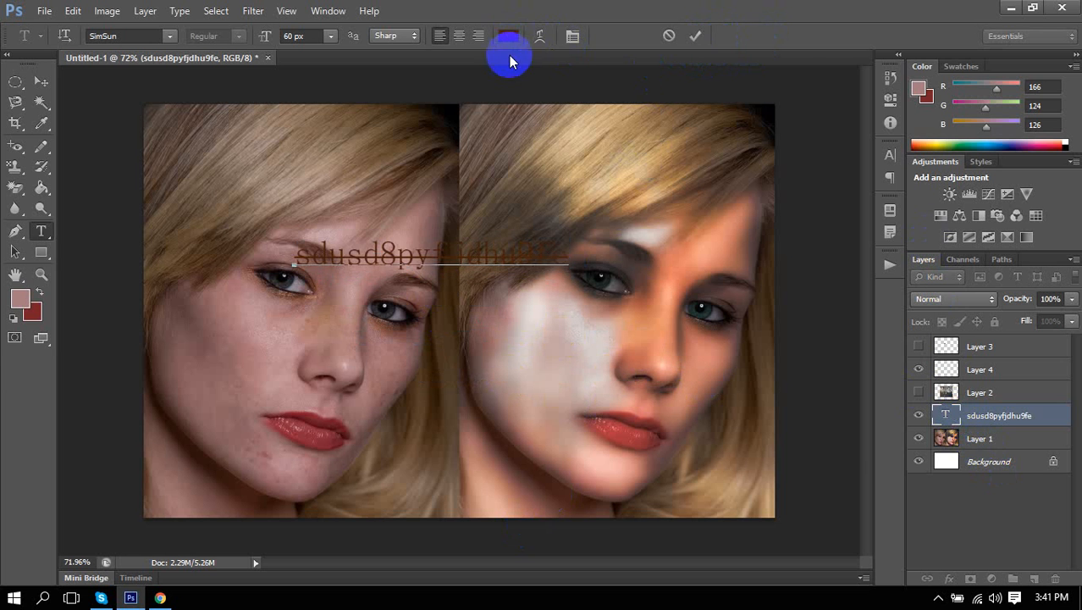
Change the SimSun text colour to white (ffffff) and commit it.
{"action": "left_click", "coordinate": [577, 281]}
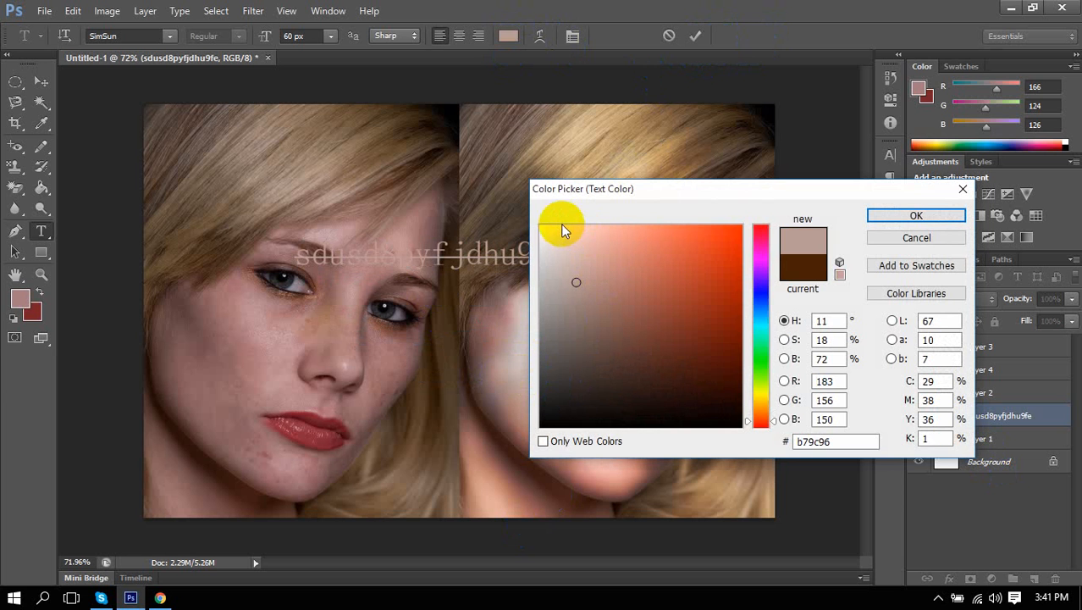
{"action": "left_click_drag", "start_coordinate": [563, 224], "coordinate": [517, 205]}
{"action": "left_click", "coordinate": [916, 215]}
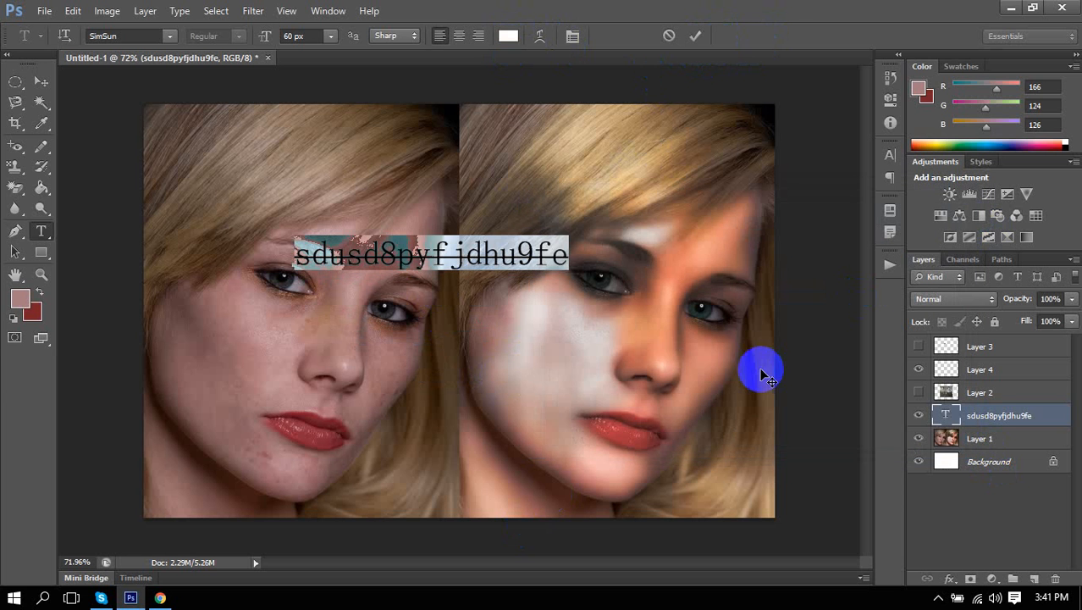
{"action": "left_click", "coordinate": [698, 36]}
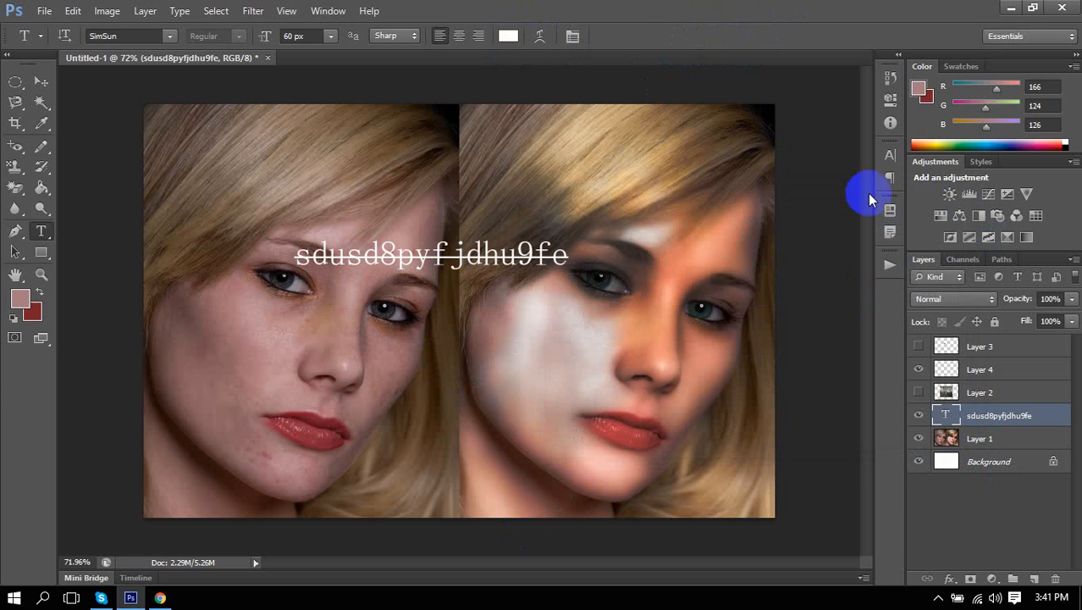
{"action": "left_click", "coordinate": [892, 155]}
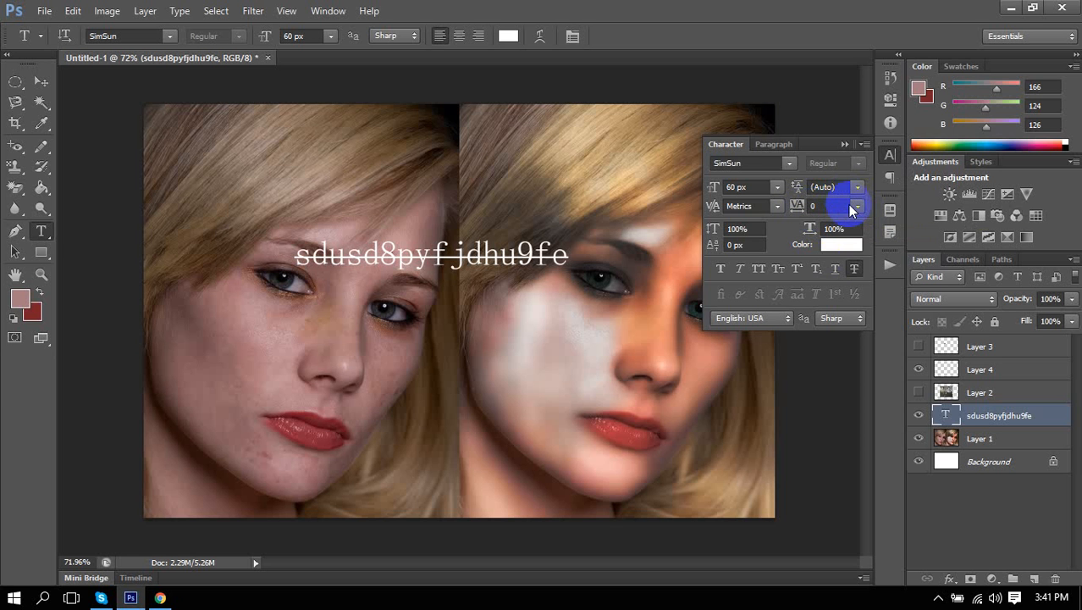
{"action": "left_click", "coordinate": [459, 254]}
{"action": "double_click", "coordinate": [466, 254]}
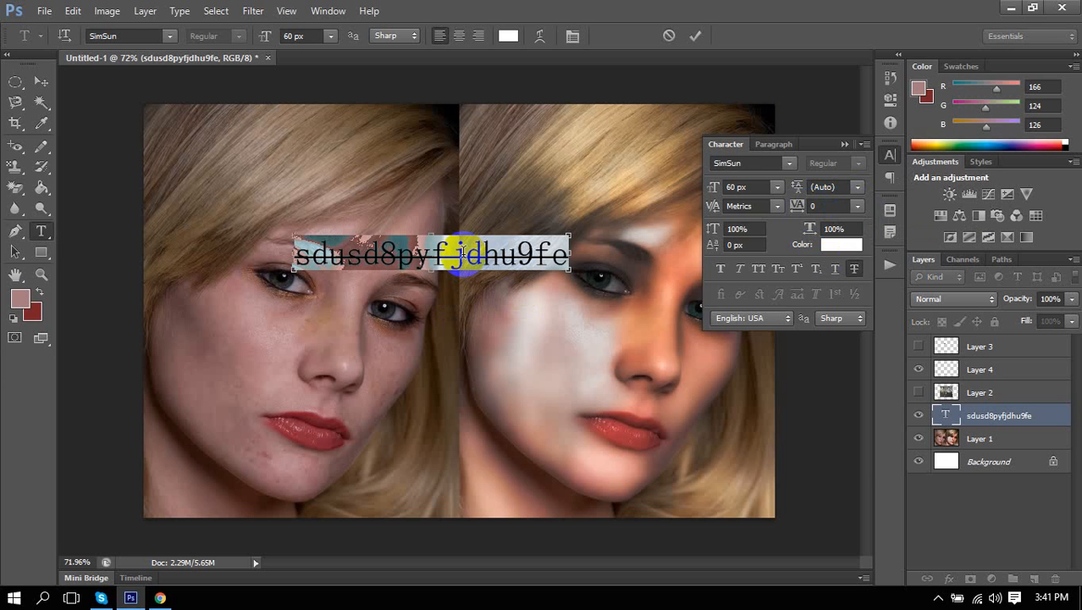
{"action": "left_click", "coordinate": [858, 207]}
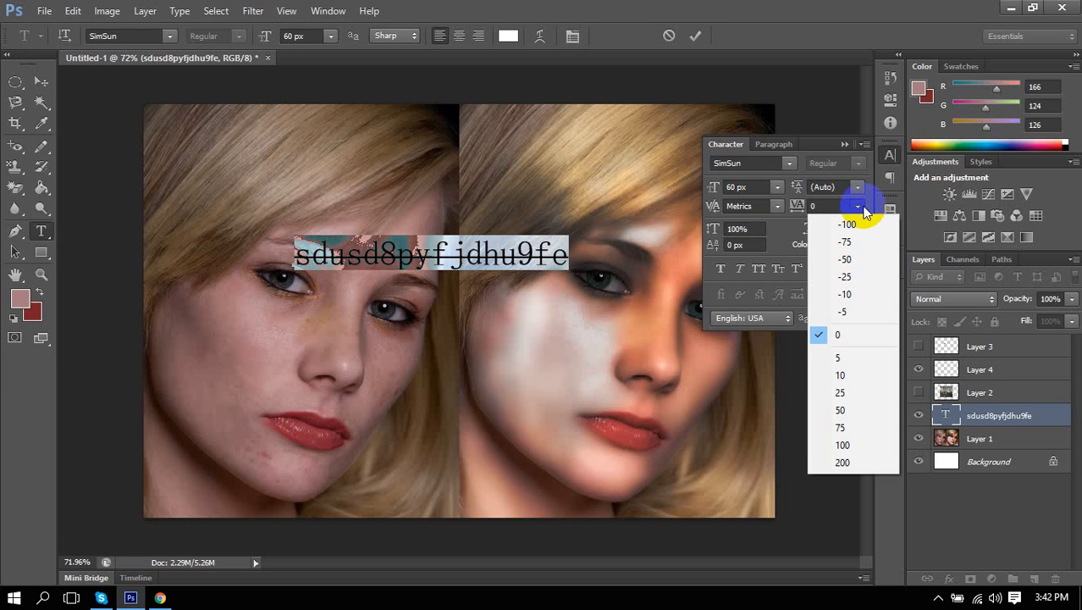
{"action": "left_click", "coordinate": [843, 375]}
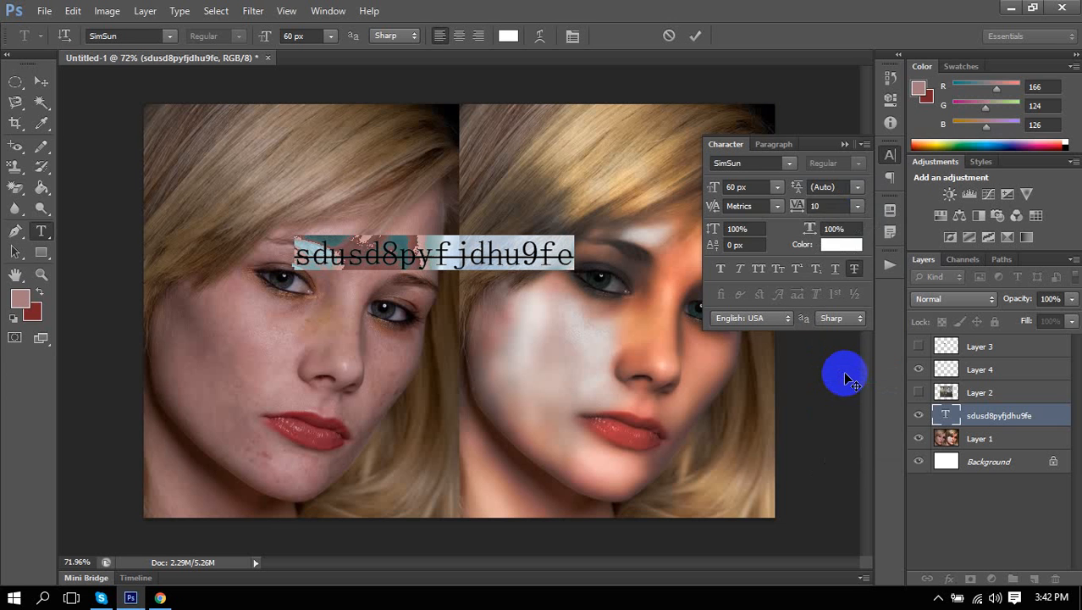
{"action": "left_click", "coordinate": [855, 208]}
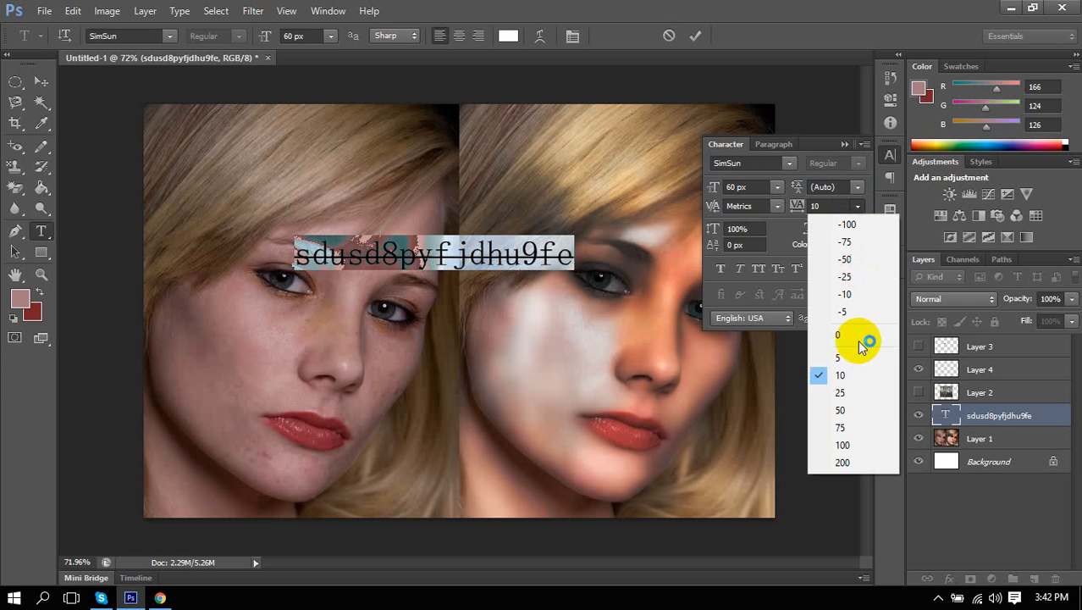
{"action": "left_click", "coordinate": [851, 415]}
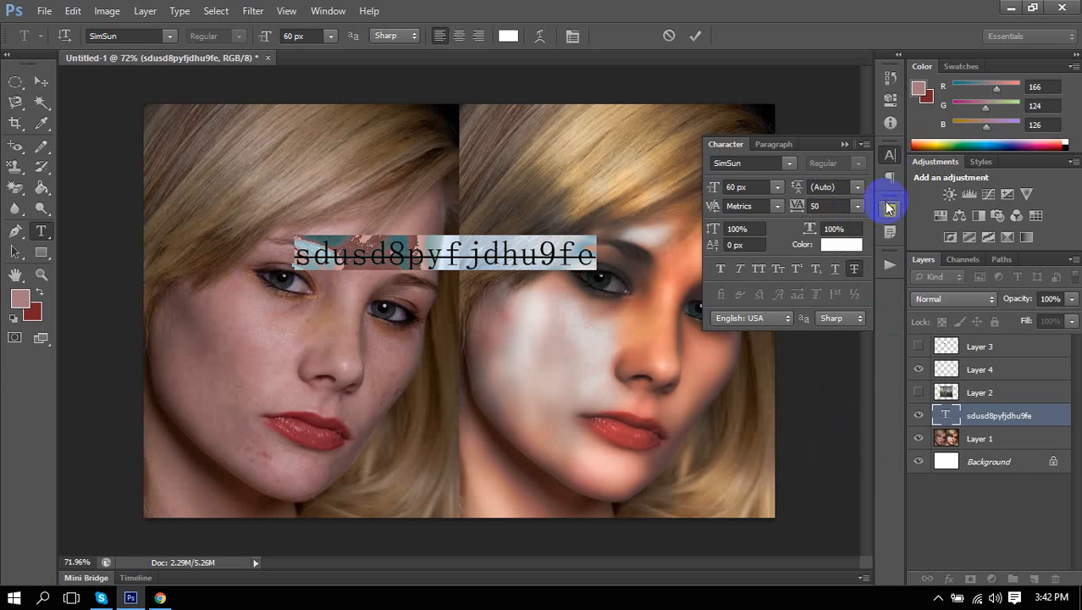
{"action": "left_click", "coordinate": [858, 213]}
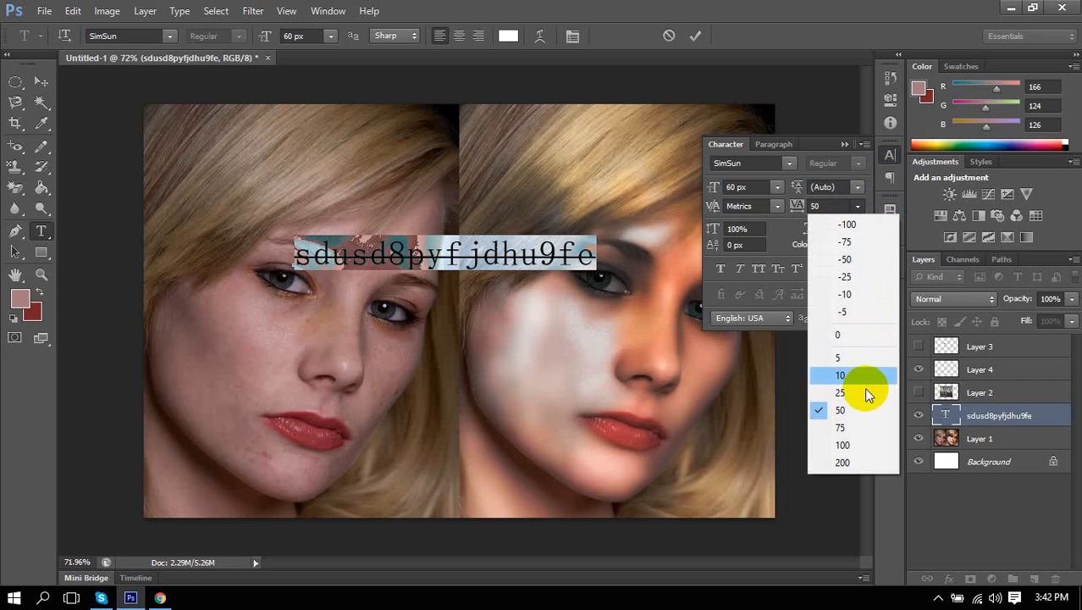
{"action": "left_click", "coordinate": [865, 427]}
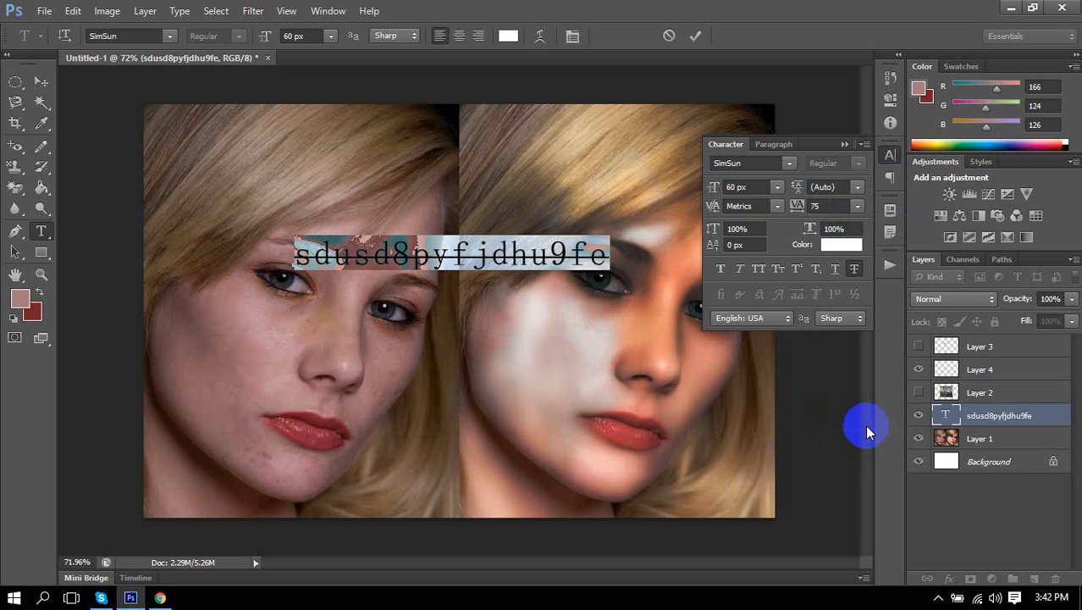
{"action": "left_click", "coordinate": [833, 206]}
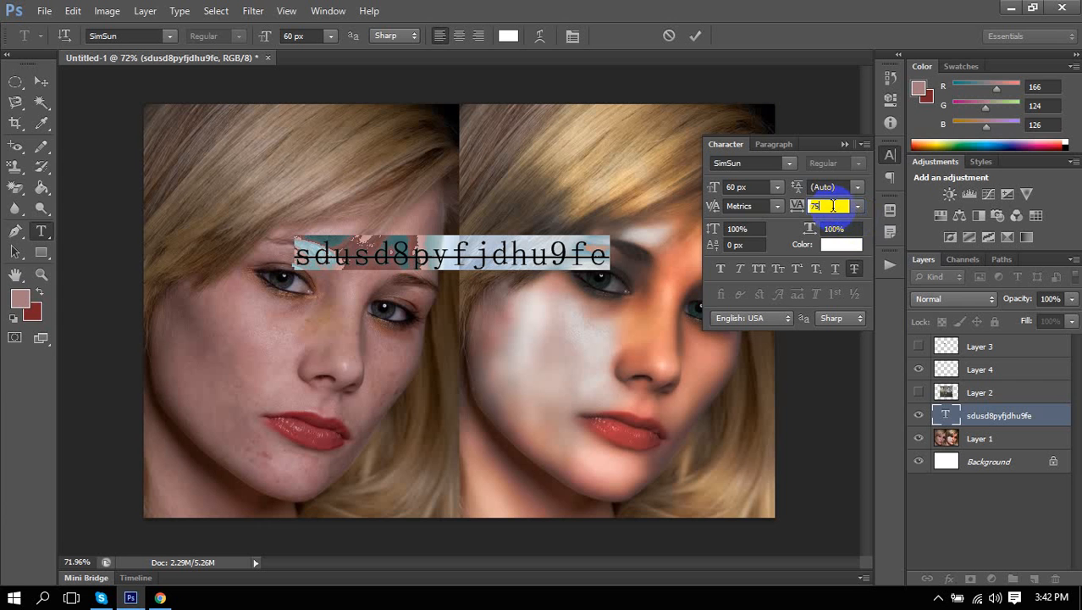
{"action": "double_click", "coordinate": [833, 205]}
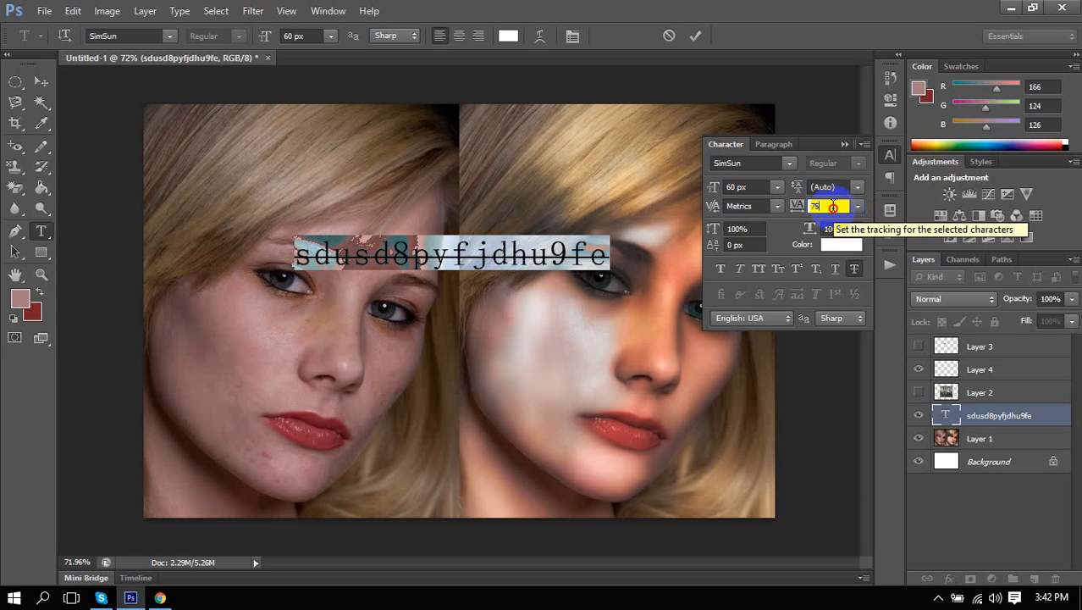
{"action": "double_click", "coordinate": [833, 205]}
{"action": "type", "text": "0"}
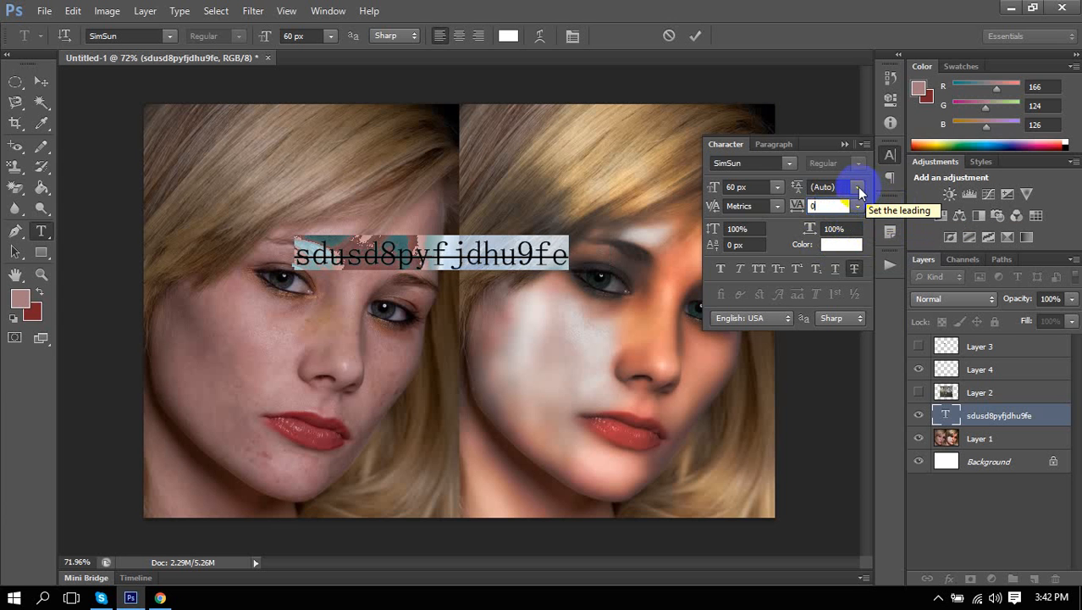
Set the text's leading to 65 px after trying 18 px and 72 px.
{"action": "left_click", "coordinate": [797, 190]}
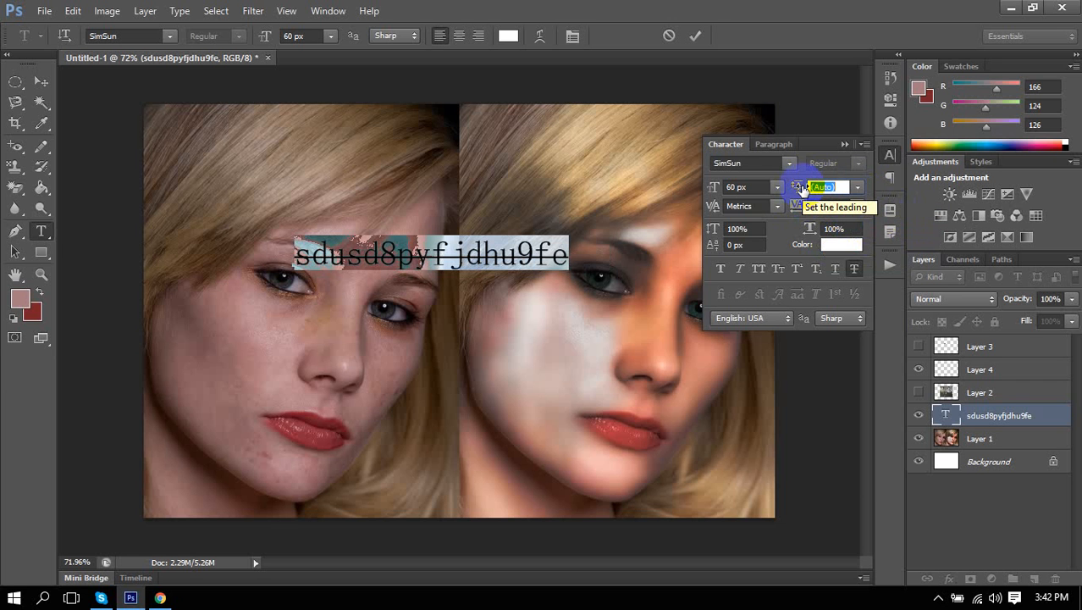
{"action": "left_click", "coordinate": [859, 187]}
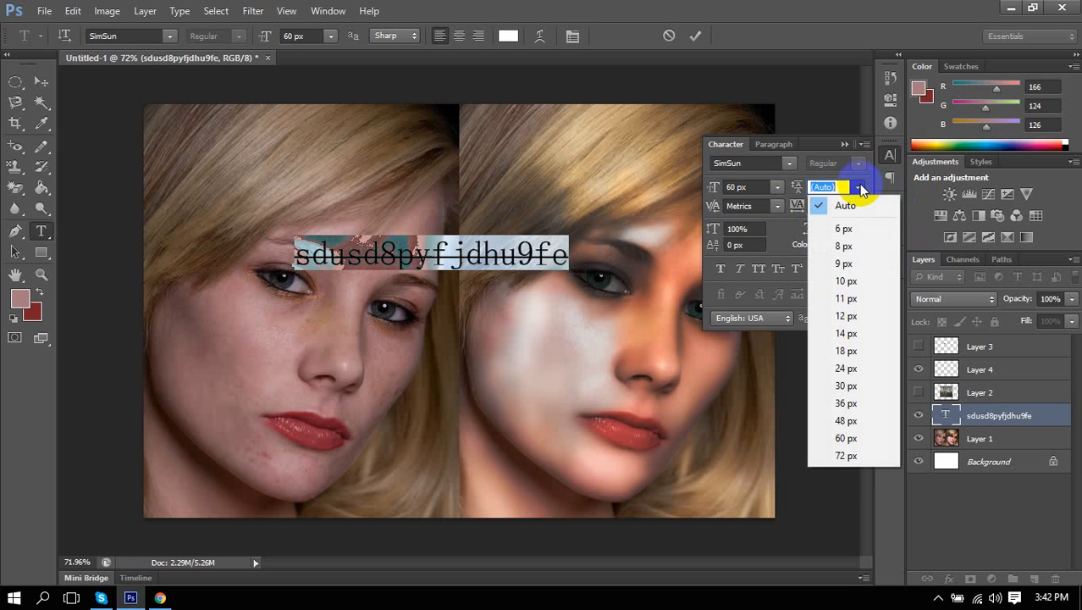
{"action": "left_click", "coordinate": [855, 354]}
{"action": "left_click", "coordinate": [857, 187]}
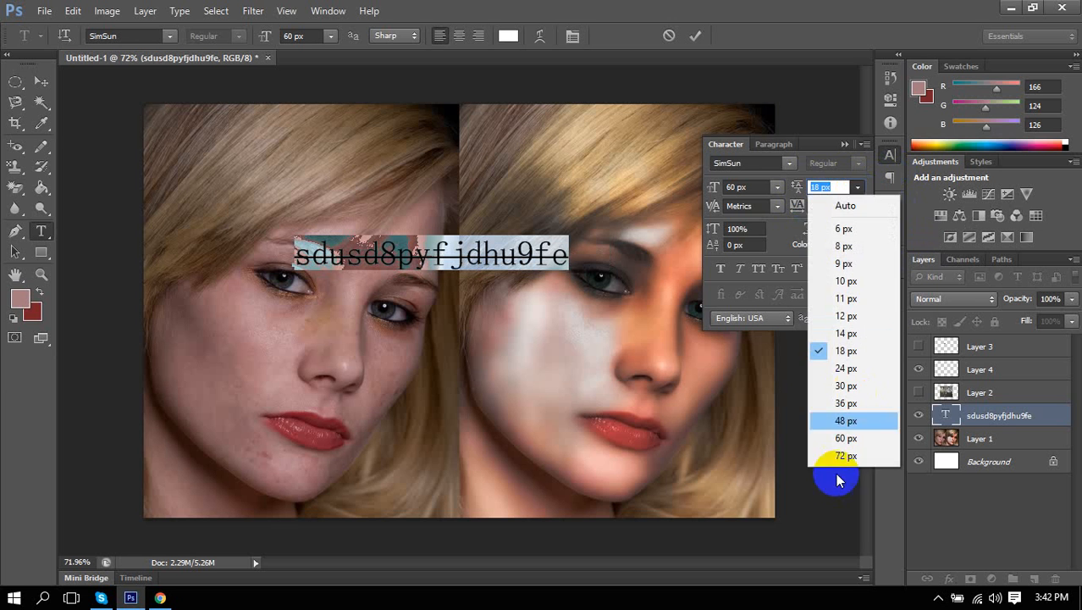
{"action": "left_click", "coordinate": [828, 455]}
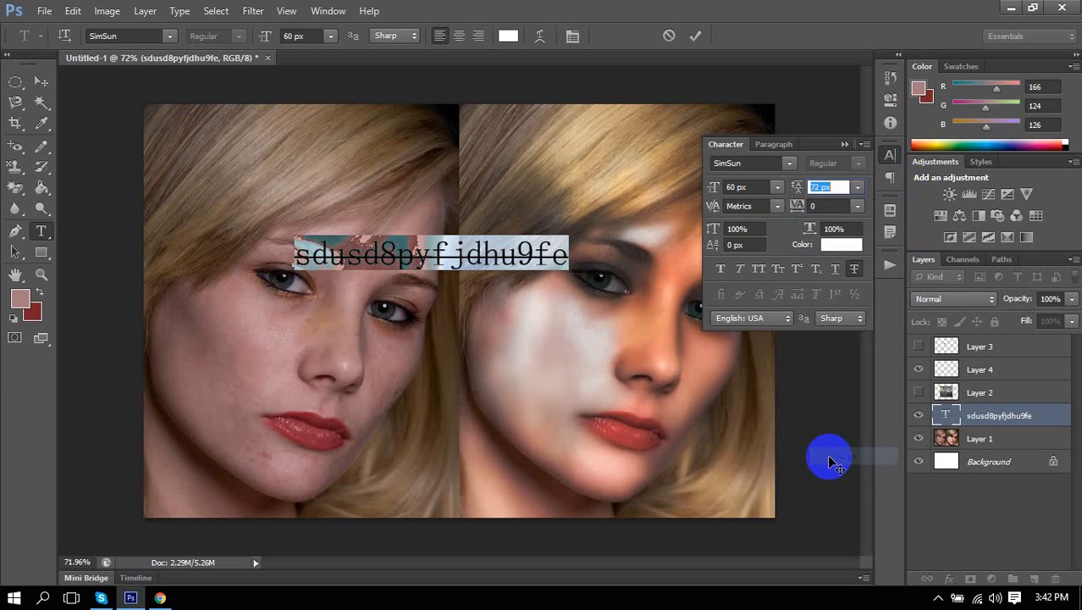
{"action": "left_click", "coordinate": [858, 187]}
{"action": "left_click", "coordinate": [819, 186]}
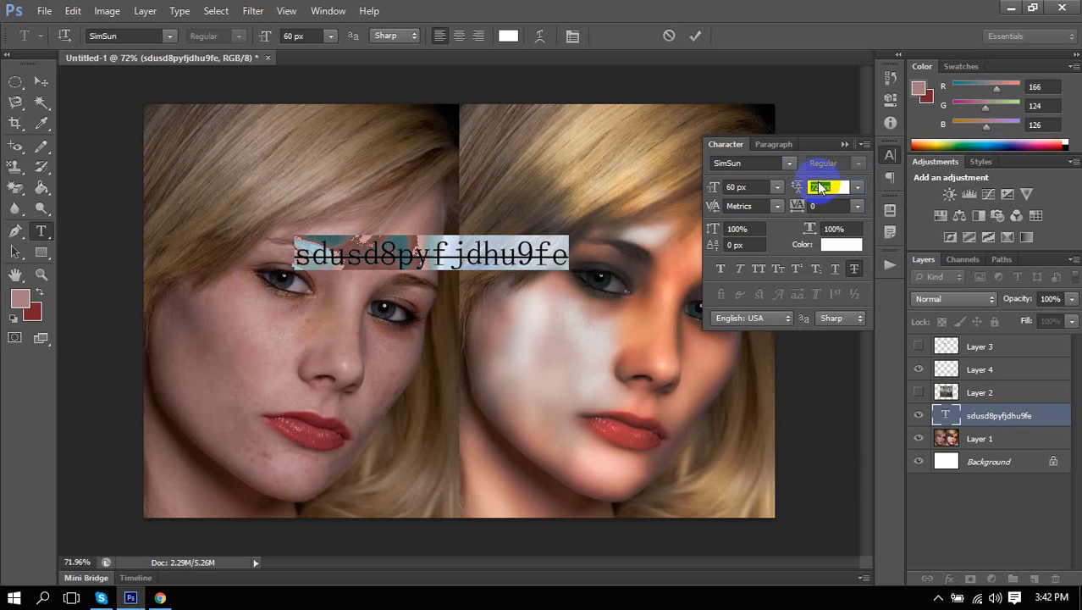
{"action": "left_click", "coordinate": [821, 186]}
{"action": "left_click_drag", "start_coordinate": [816, 187], "coordinate": [807, 187]}
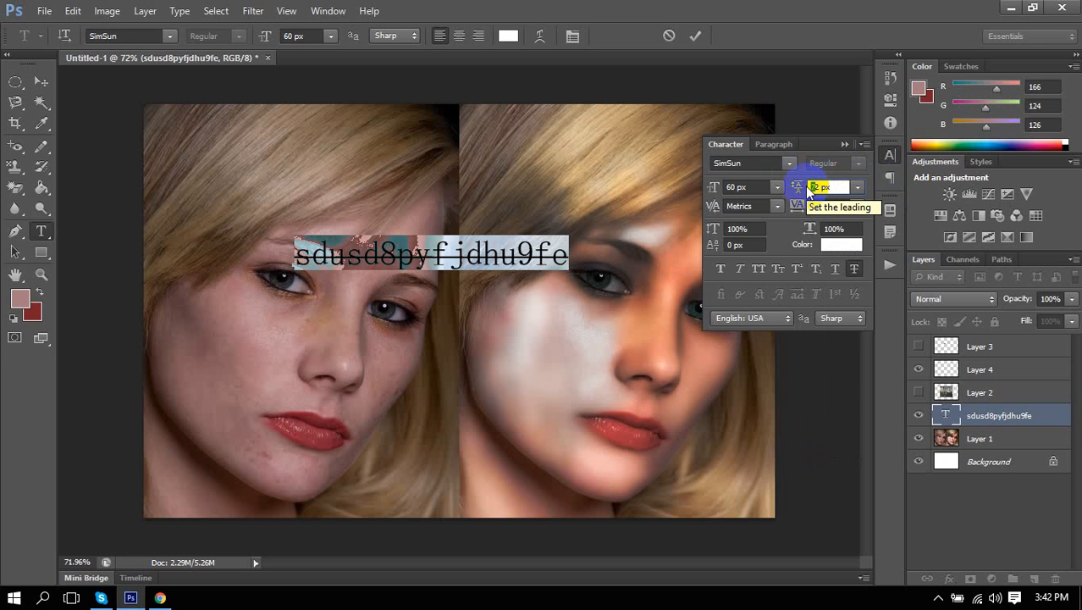
{"action": "key", "text": "BackSpace"}
{"action": "type", "text": "65"}
{"action": "key", "text": "Return"}
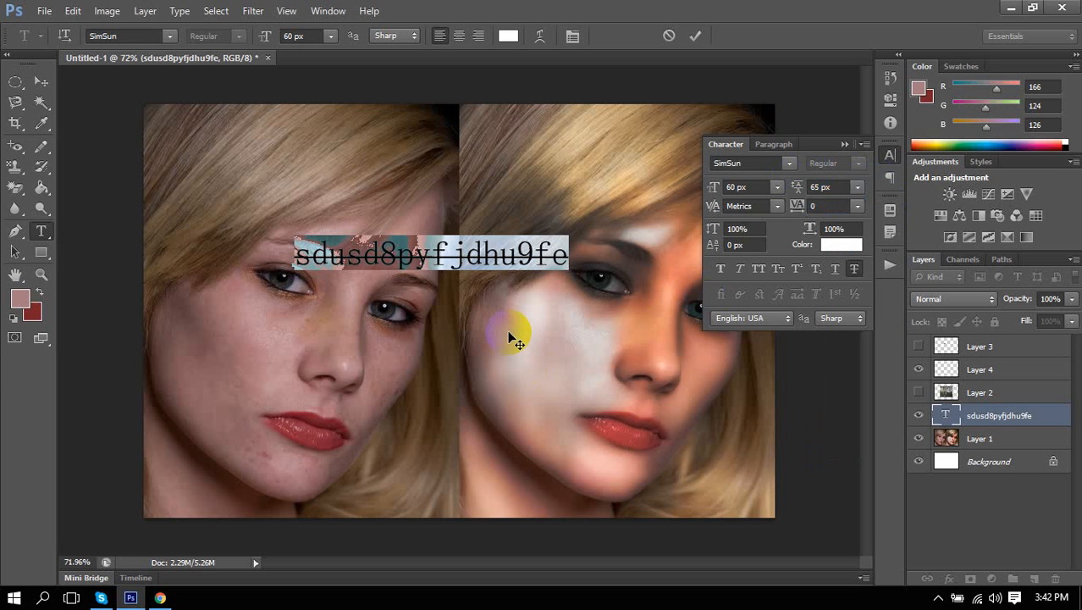
Break the text onto two lines after 'sdusd8pyf' and move it up onto the forehead.
{"action": "left_click", "coordinate": [448, 252]}
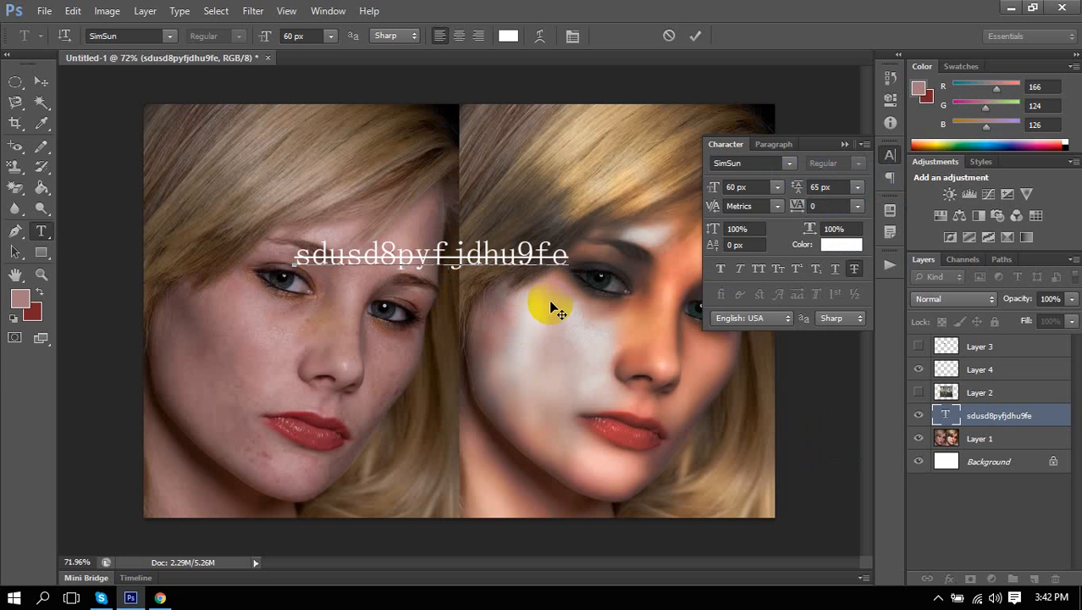
{"action": "key", "text": "Return"}
{"action": "left_click", "coordinate": [407, 293]}
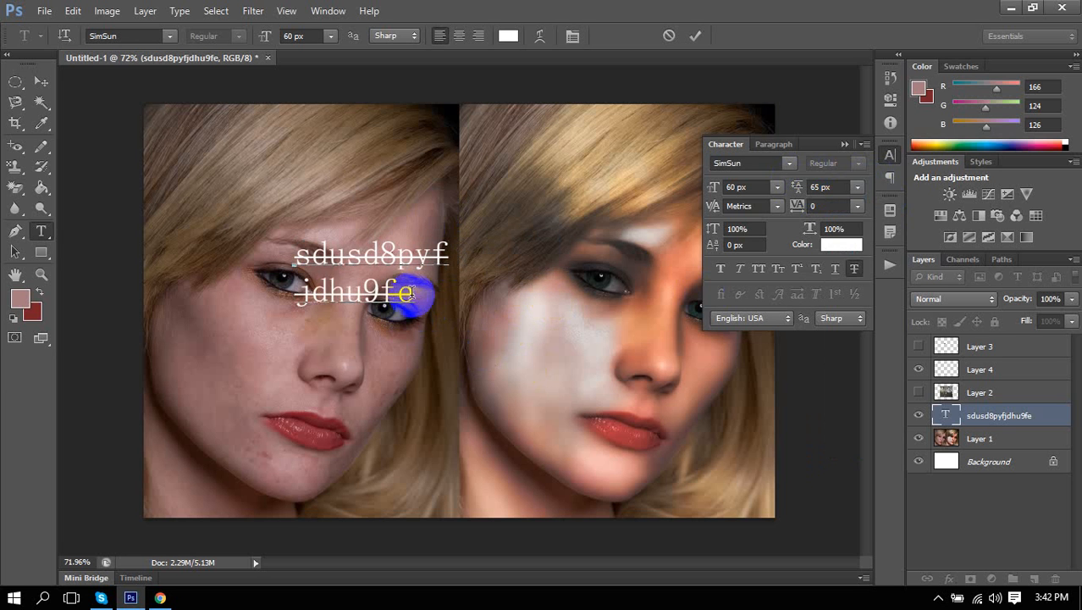
{"action": "left_click_drag", "start_coordinate": [407, 293], "coordinate": [291, 247]}
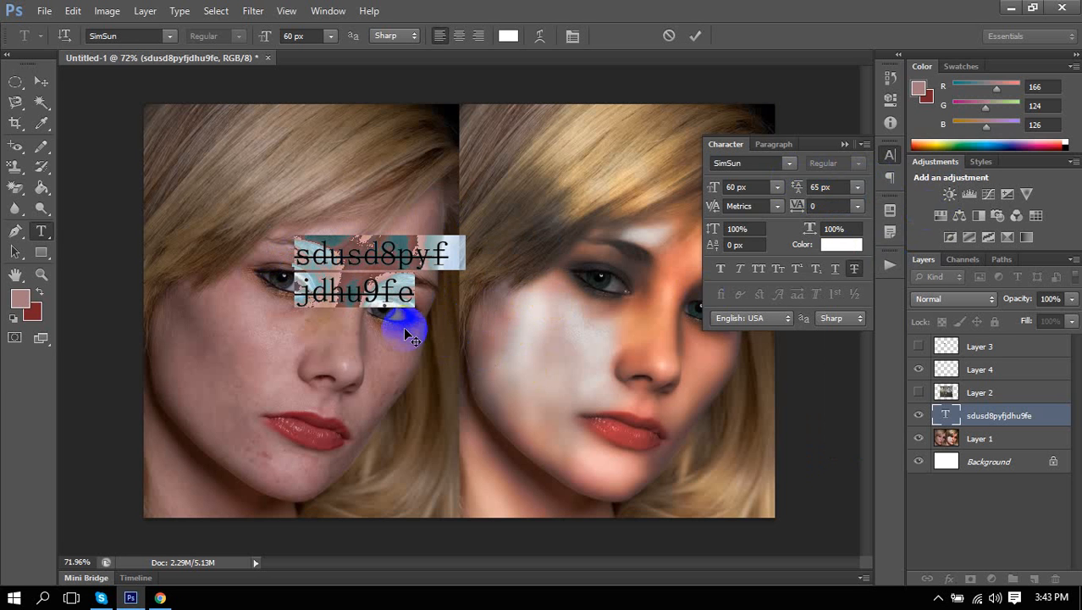
{"action": "left_click_drag", "start_coordinate": [405, 331], "coordinate": [441, 244]}
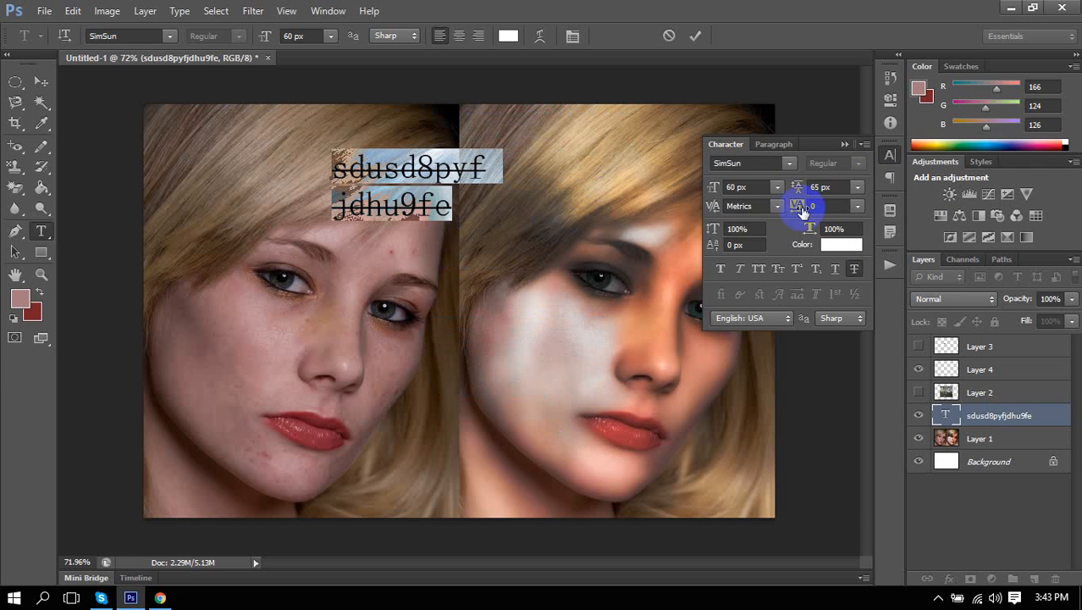
Try Auto, 72 px and 300 px leading, finishing with Auto so the lines stack closely.
{"action": "left_click", "coordinate": [858, 187]}
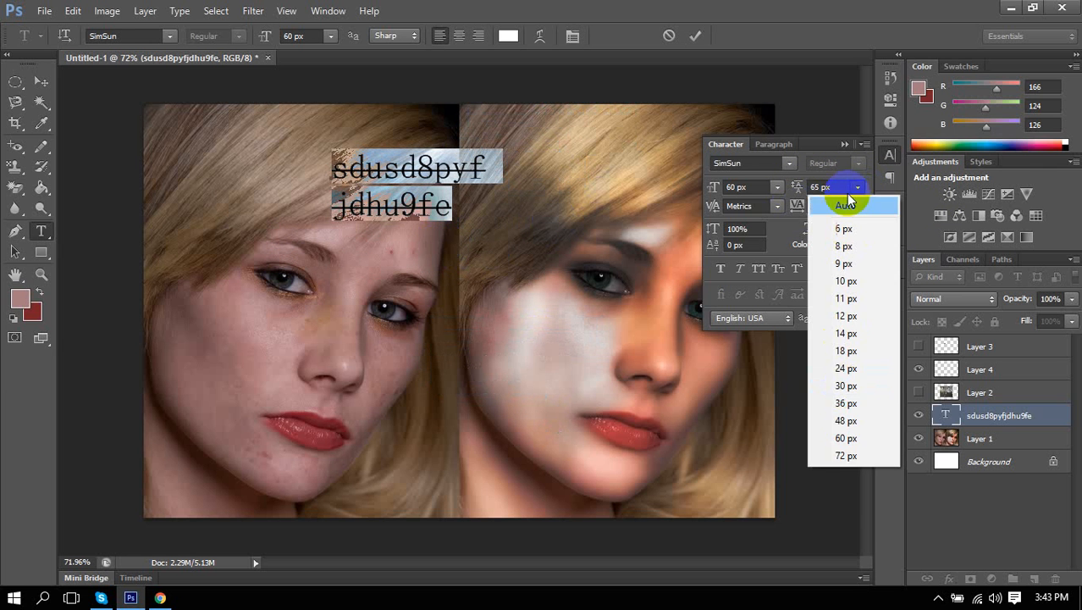
{"action": "left_click", "coordinate": [848, 207]}
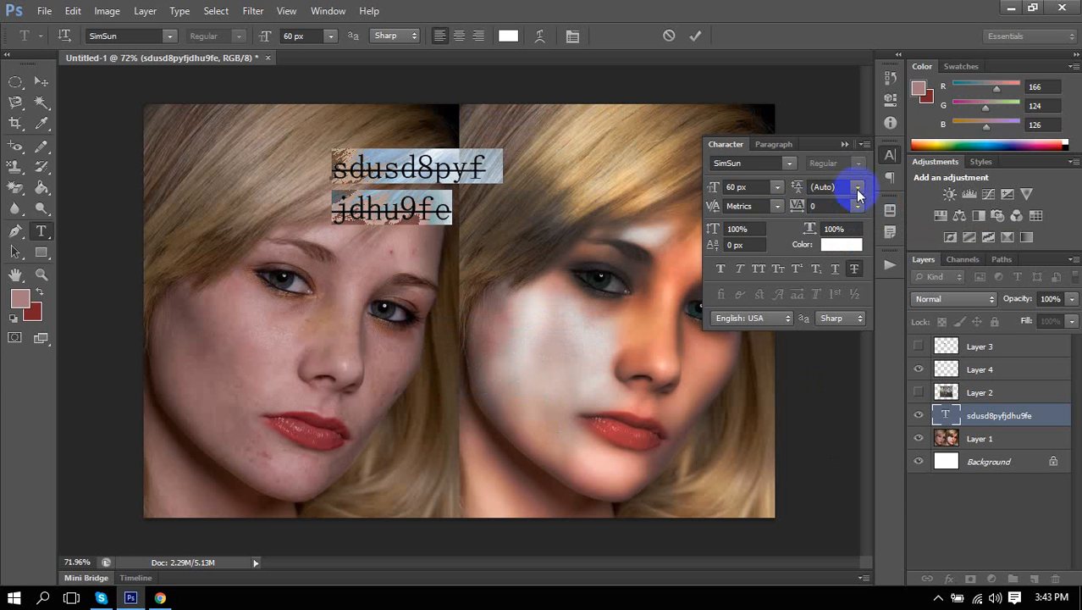
{"action": "left_click", "coordinate": [858, 188]}
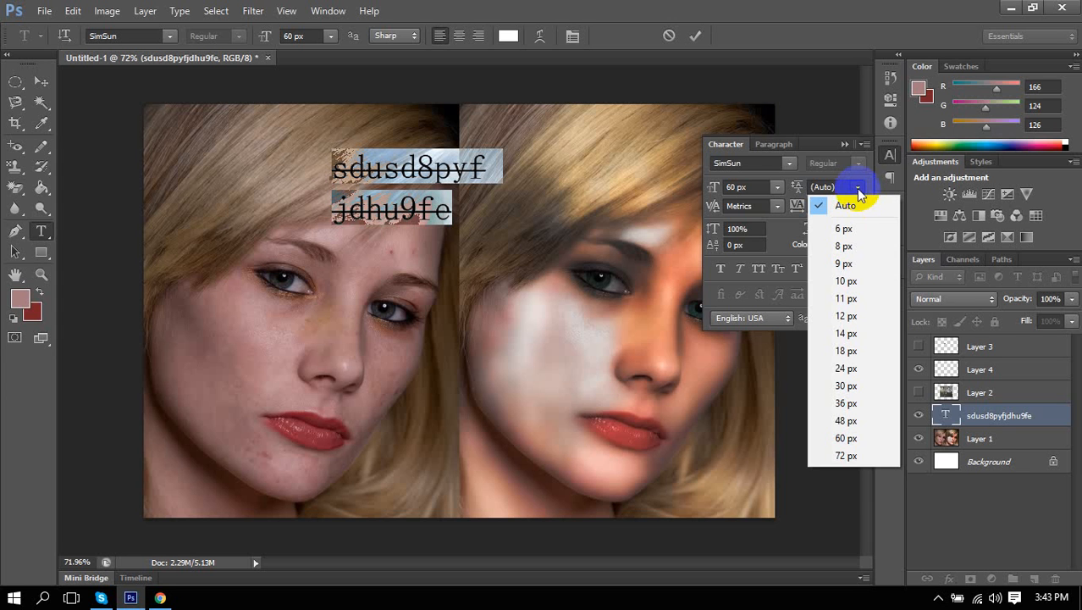
{"action": "left_click", "coordinate": [847, 205]}
{"action": "left_click", "coordinate": [856, 186]}
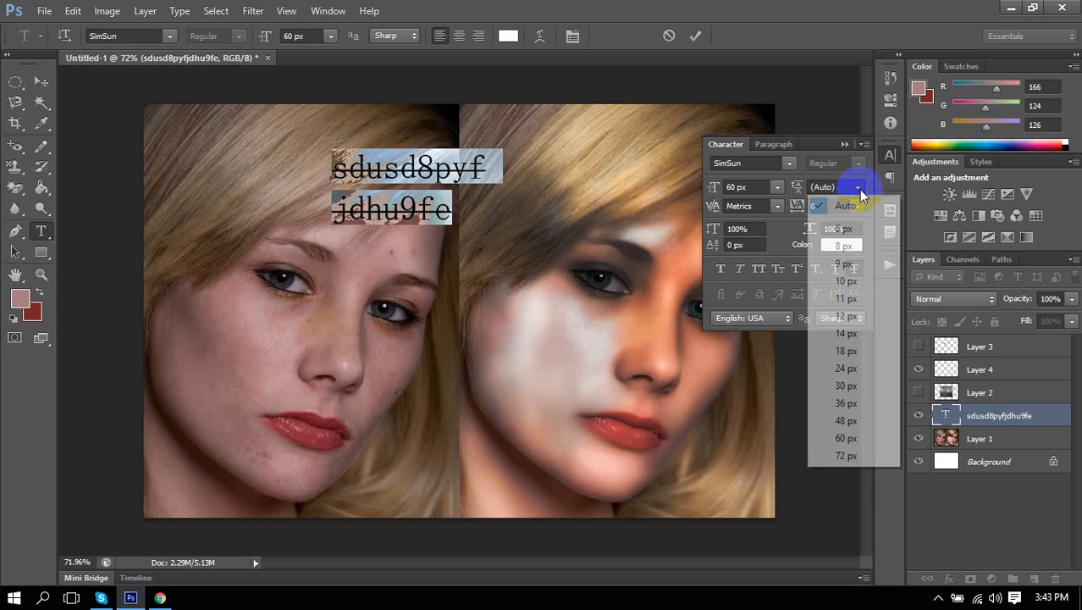
{"action": "left_click", "coordinate": [871, 458]}
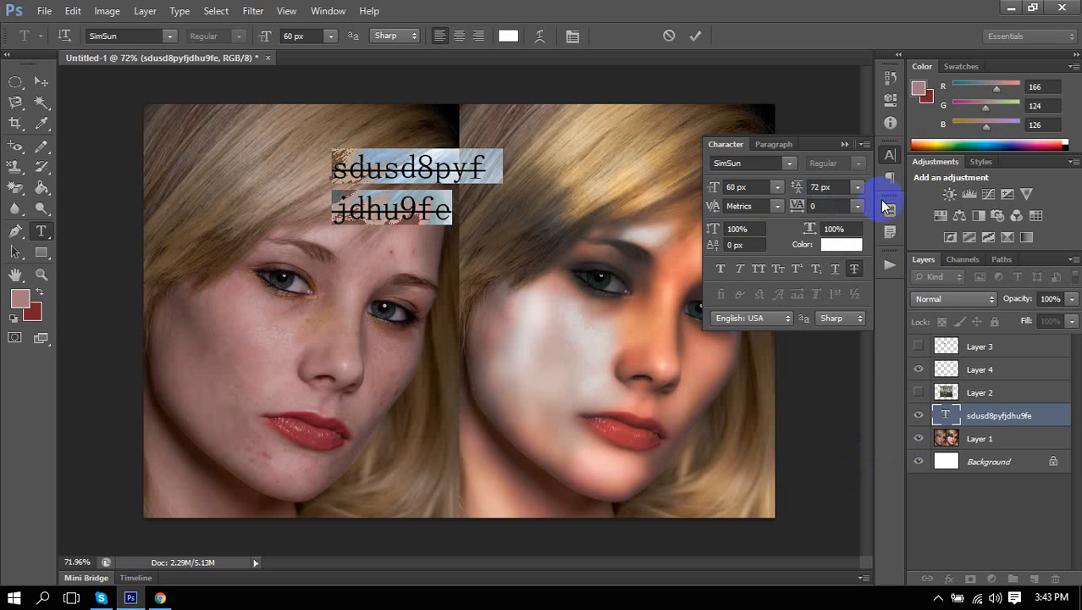
{"action": "left_click", "coordinate": [818, 185]}
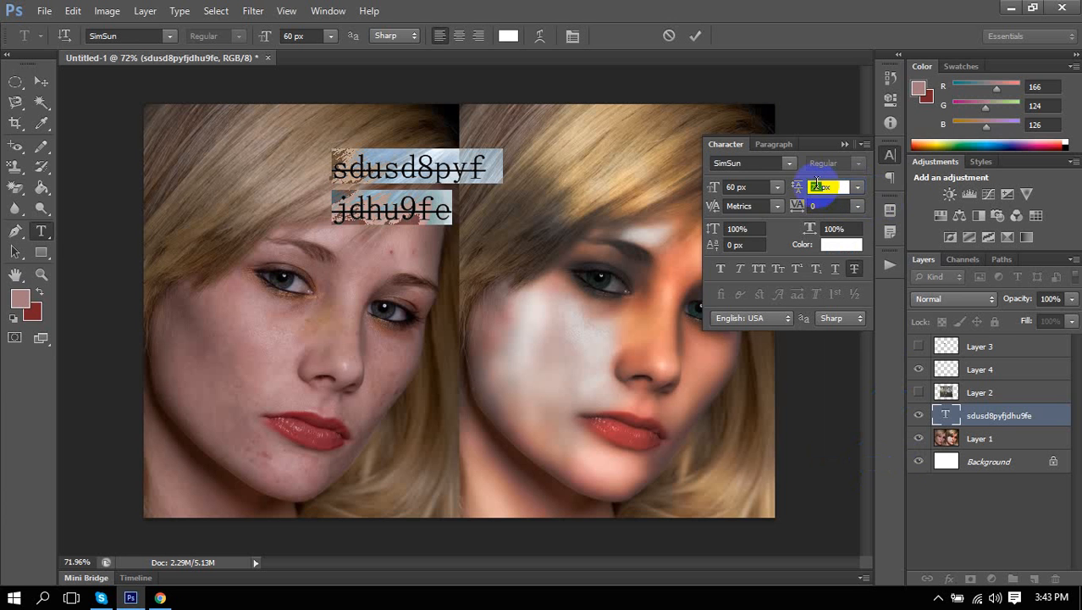
{"action": "type", "text": "300"}
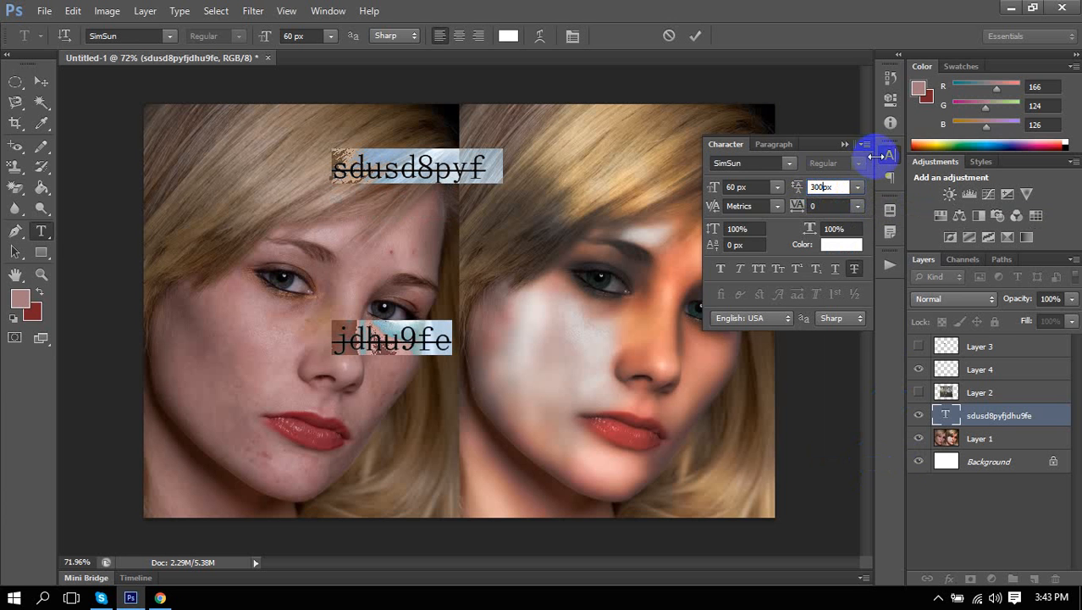
{"action": "left_click", "coordinate": [858, 187]}
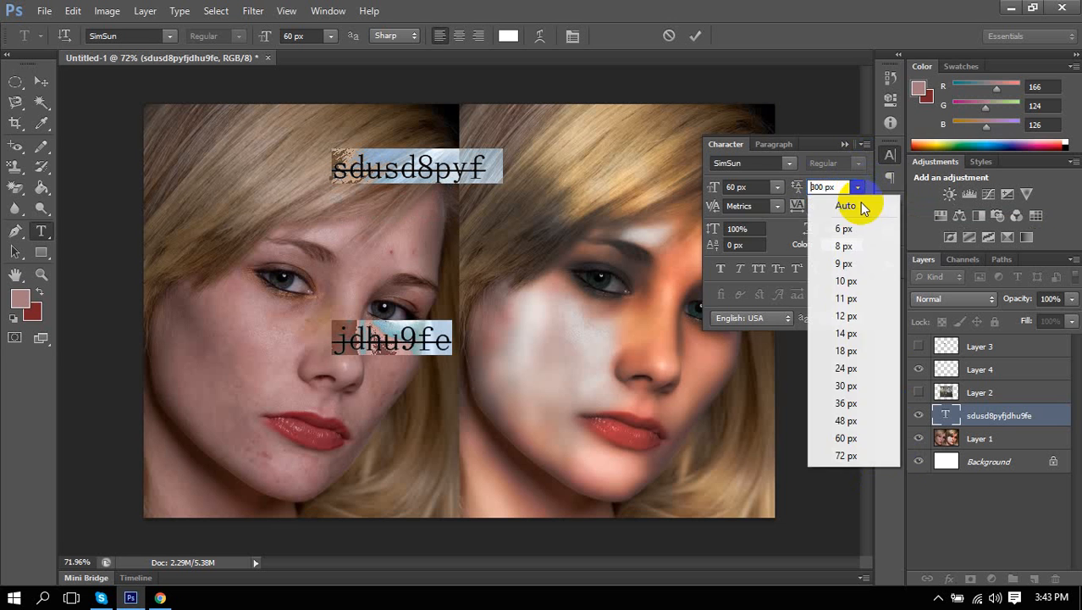
{"action": "left_click", "coordinate": [861, 211]}
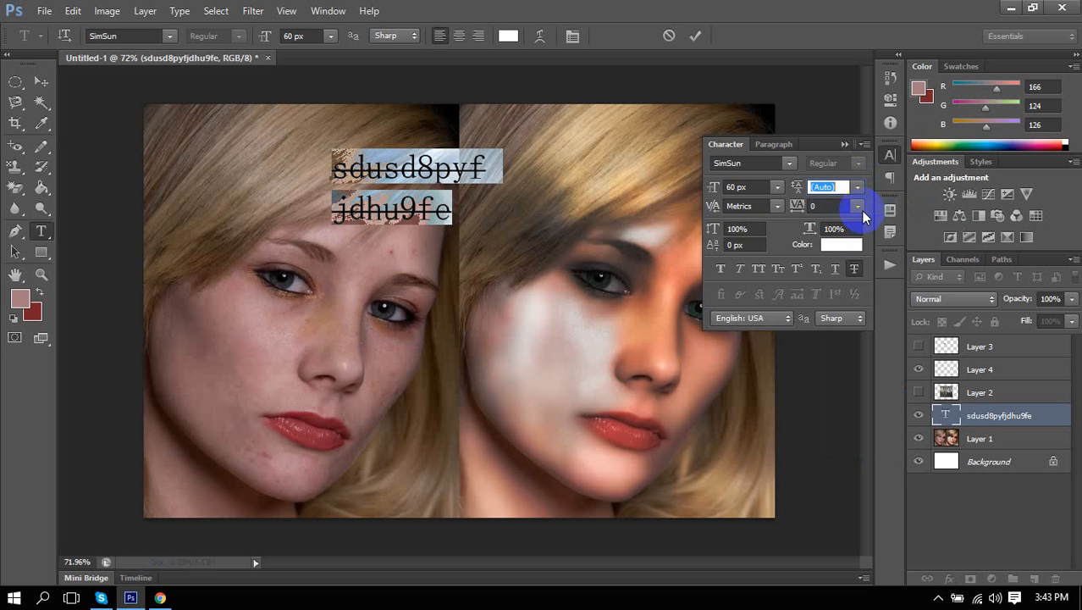
{"action": "left_click", "coordinate": [777, 206]}
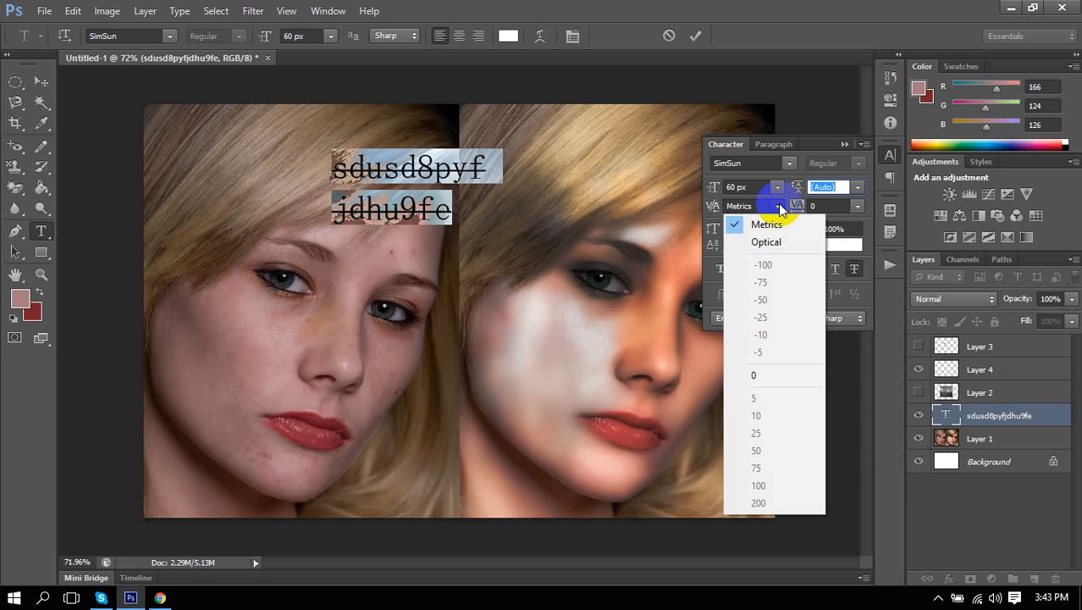
{"action": "left_click", "coordinate": [778, 204]}
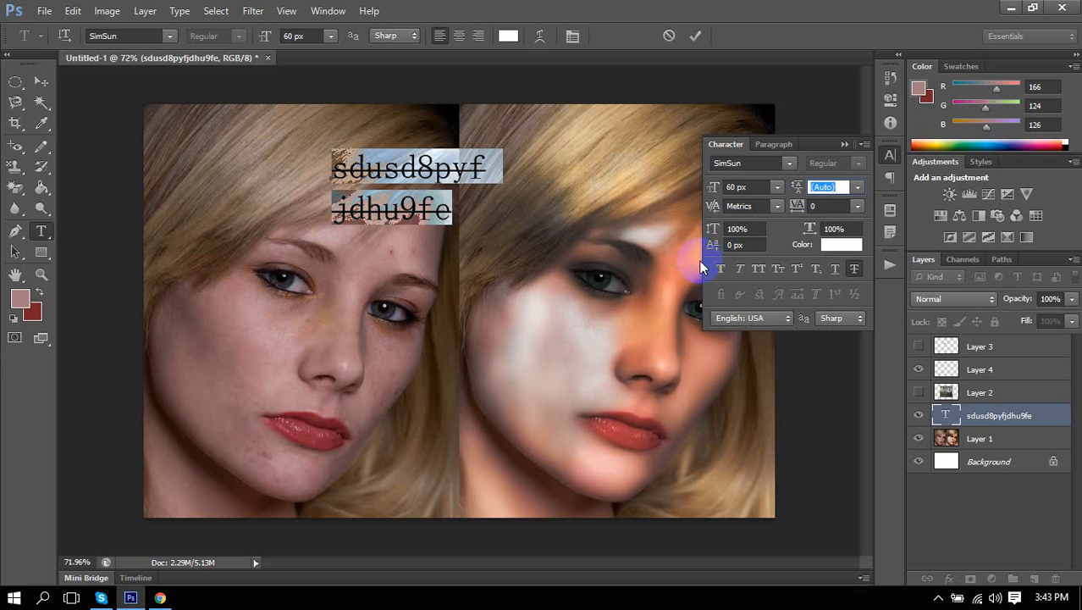
{"action": "double_click", "coordinate": [744, 229]}
{"action": "scroll", "coordinate": [744, 229], "scroll_direction": "down", "scroll_amount": 5}
{"action": "scroll", "coordinate": [744, 229], "scroll_direction": "down", "scroll_amount": 17}
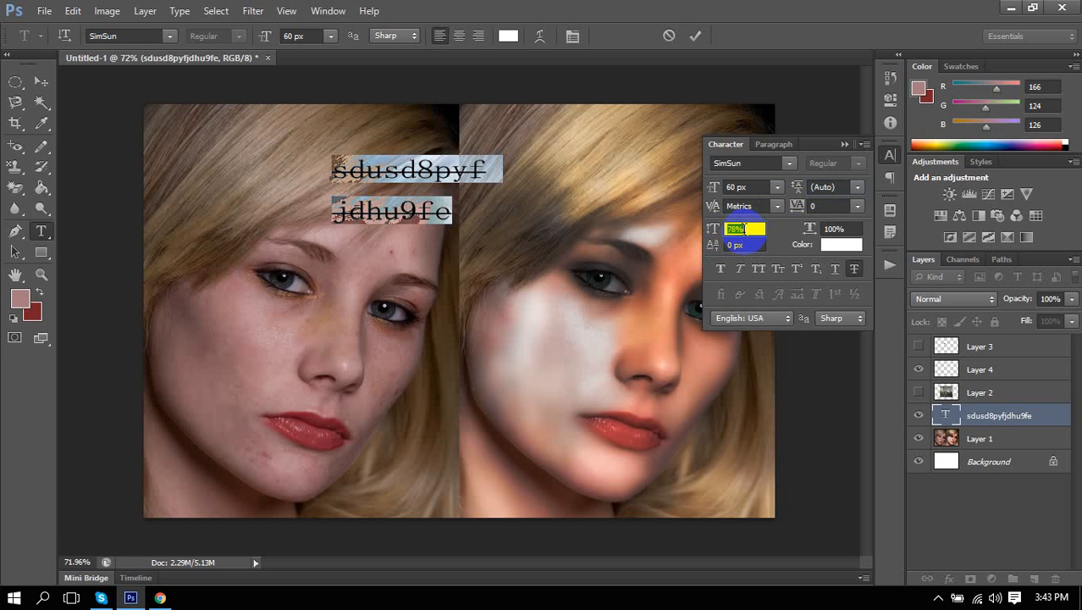
{"action": "scroll", "coordinate": [743, 228], "scroll_direction": "up", "scroll_amount": 12}
{"action": "scroll", "coordinate": [744, 229], "scroll_direction": "up", "scroll_amount": 14}
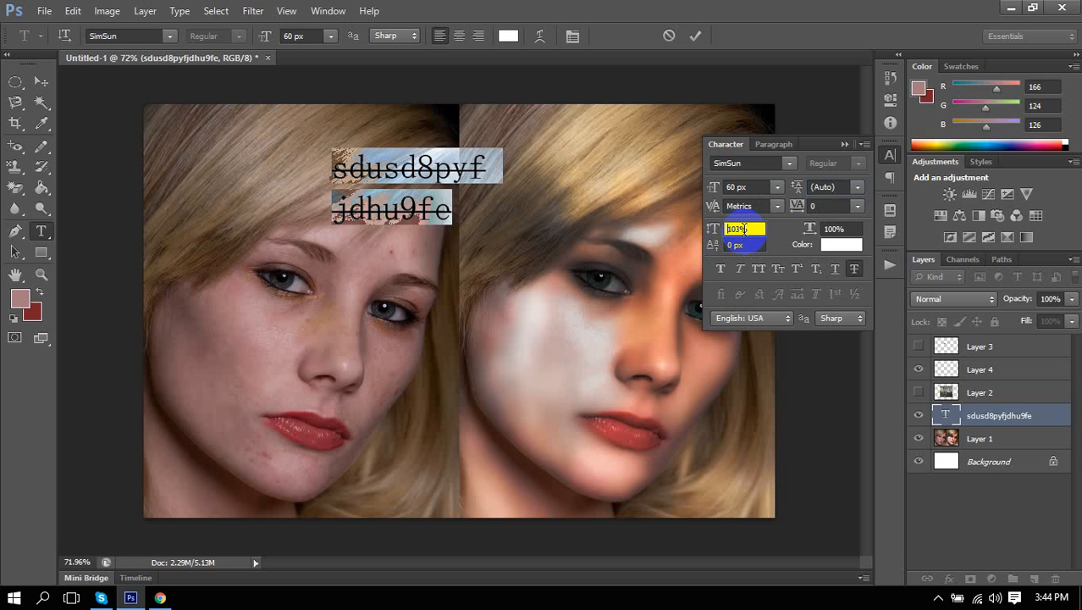
{"action": "scroll", "coordinate": [744, 229], "scroll_direction": "down", "scroll_amount": 3}
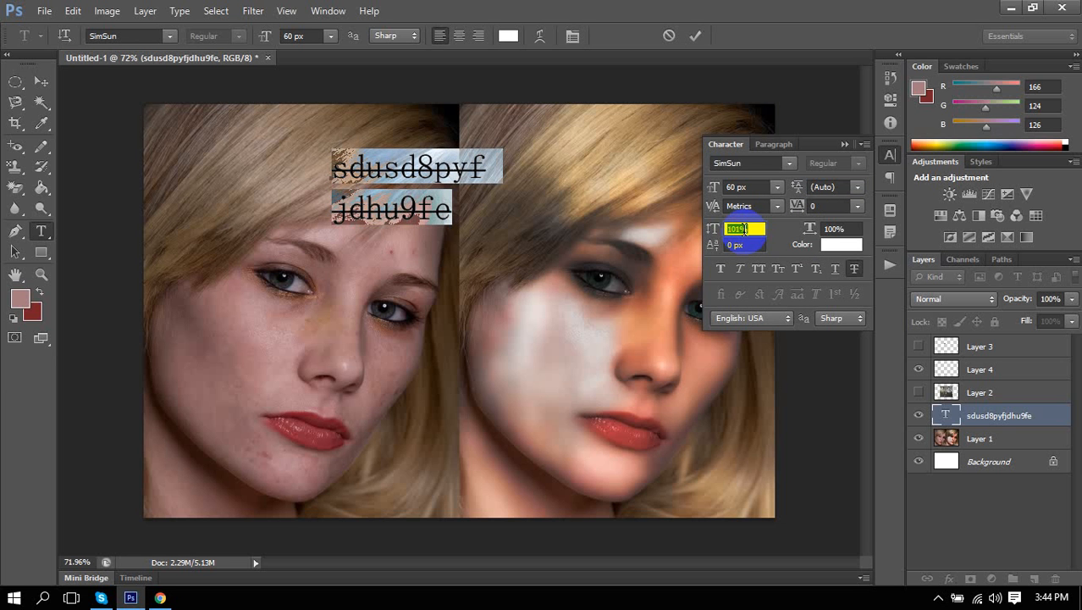
{"action": "scroll", "coordinate": [743, 229], "scroll_direction": "down", "scroll_amount": 1}
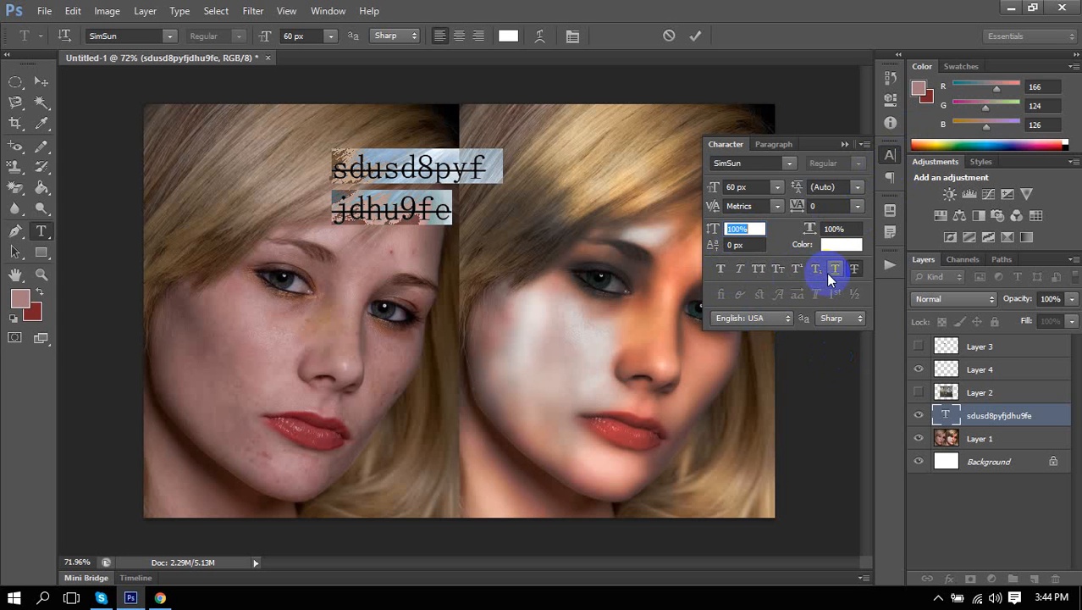
{"action": "left_click", "coordinate": [724, 276]}
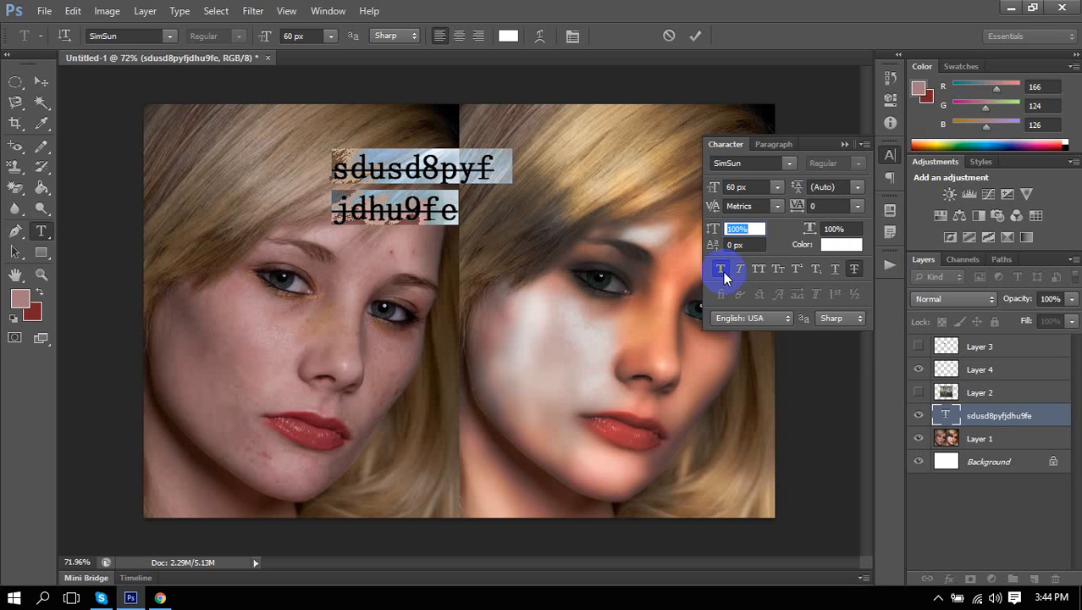
{"action": "left_click", "coordinate": [724, 276]}
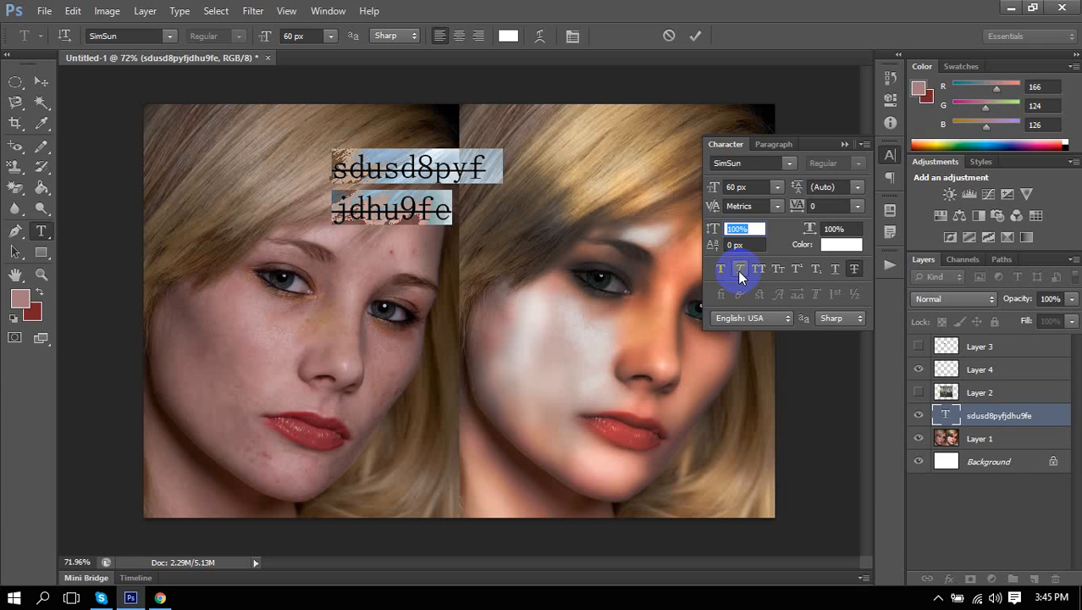
{"action": "left_click", "coordinate": [739, 269]}
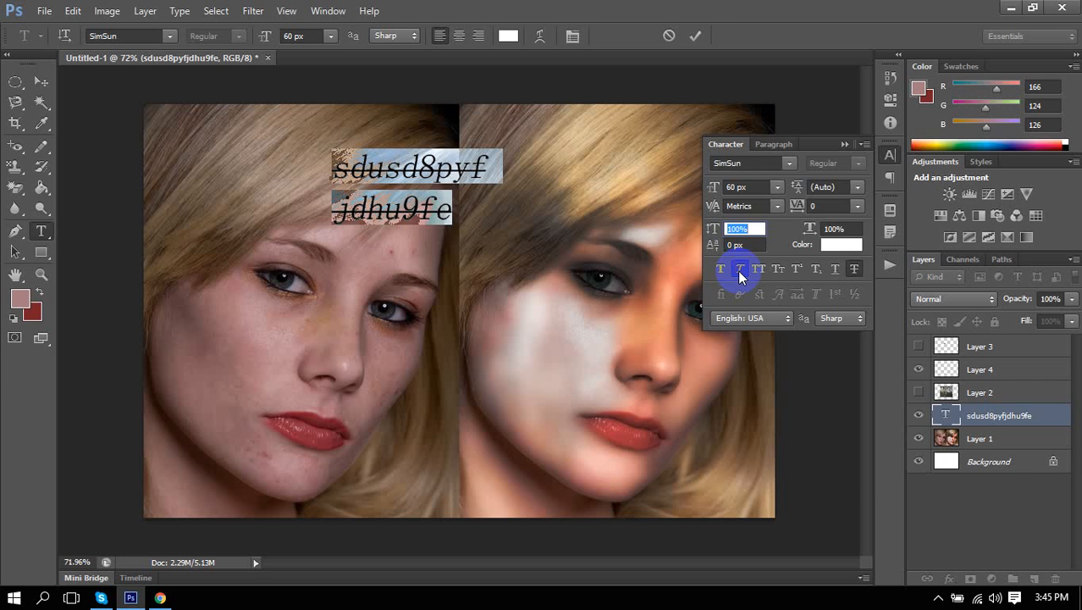
{"action": "left_click", "coordinate": [739, 270]}
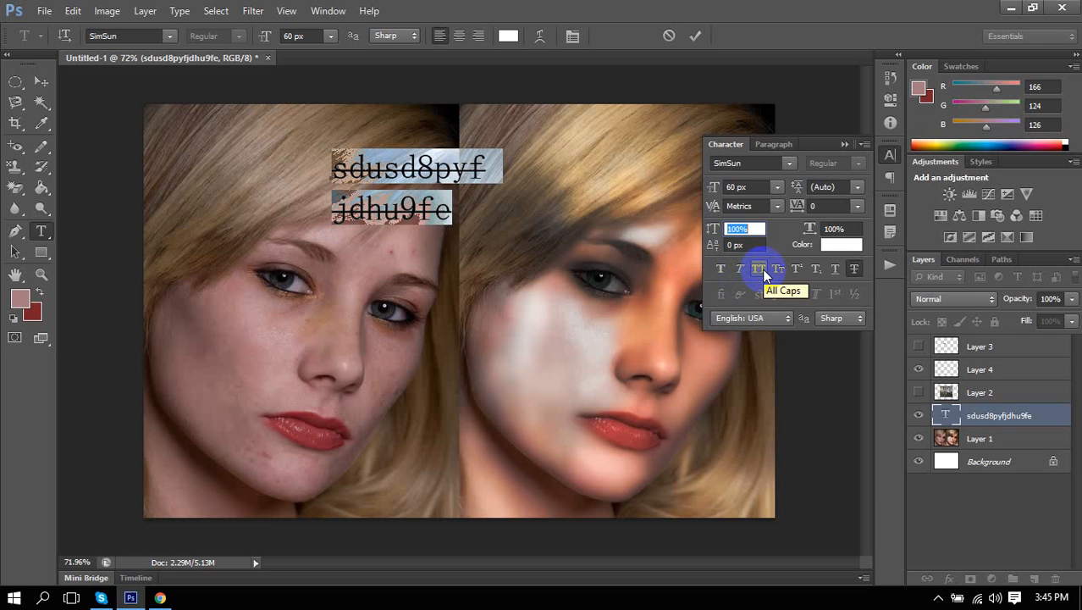
{"action": "left_click", "coordinate": [761, 270]}
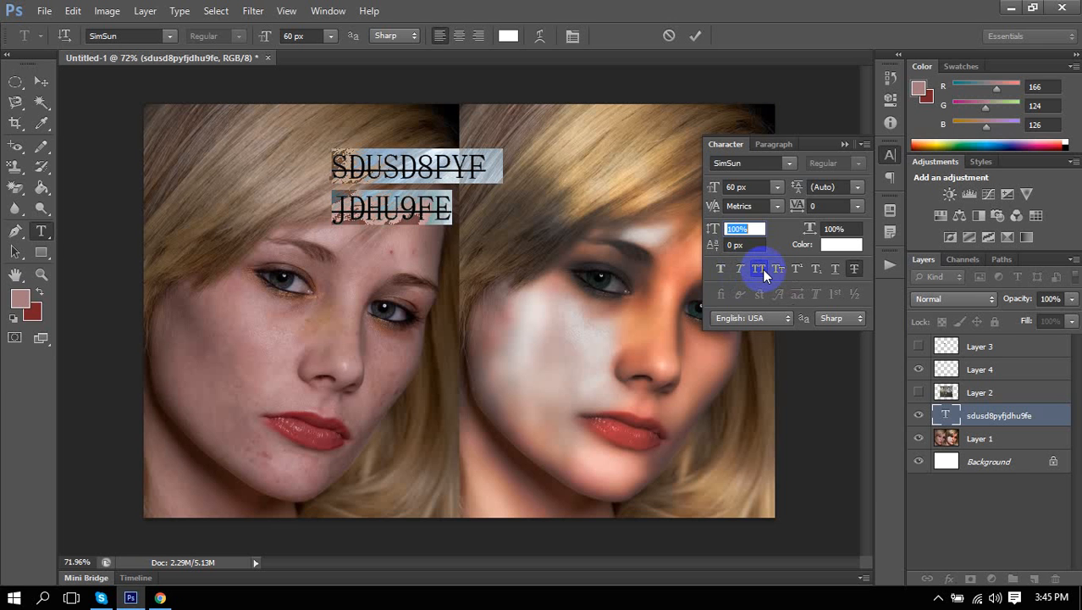
{"action": "left_click", "coordinate": [762, 269]}
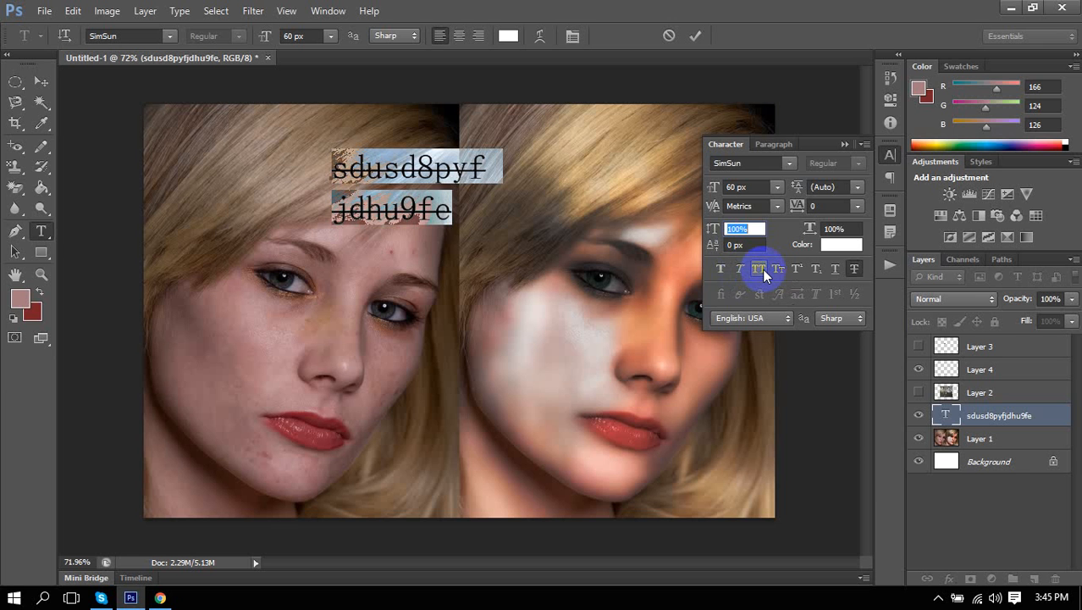
{"action": "left_click", "coordinate": [777, 271]}
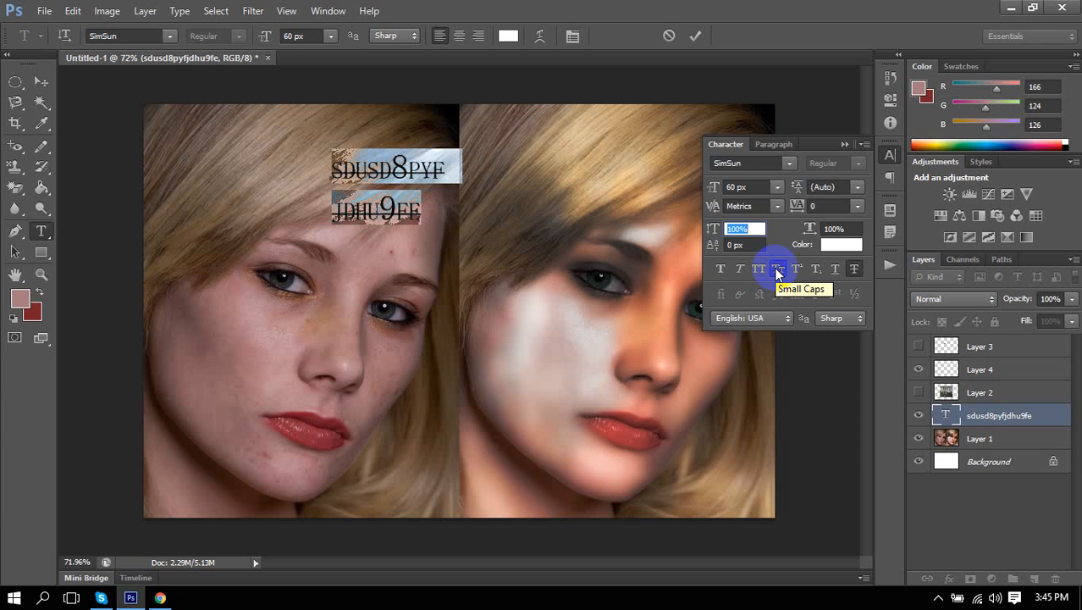
{"action": "left_click", "coordinate": [776, 269]}
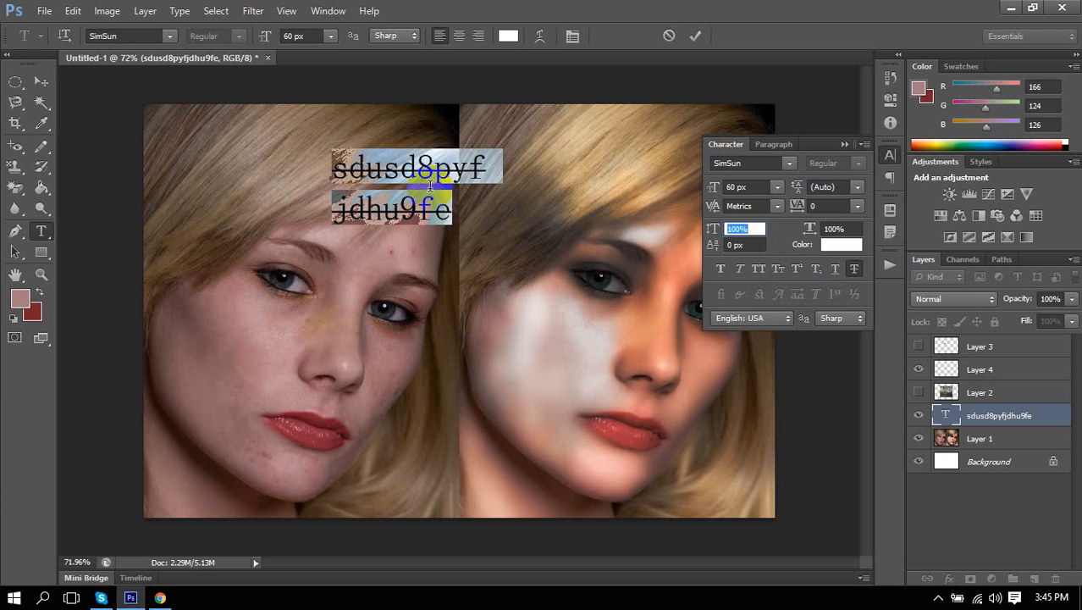
Replace the existing text with 'co2'.
{"action": "left_click", "coordinate": [435, 220]}
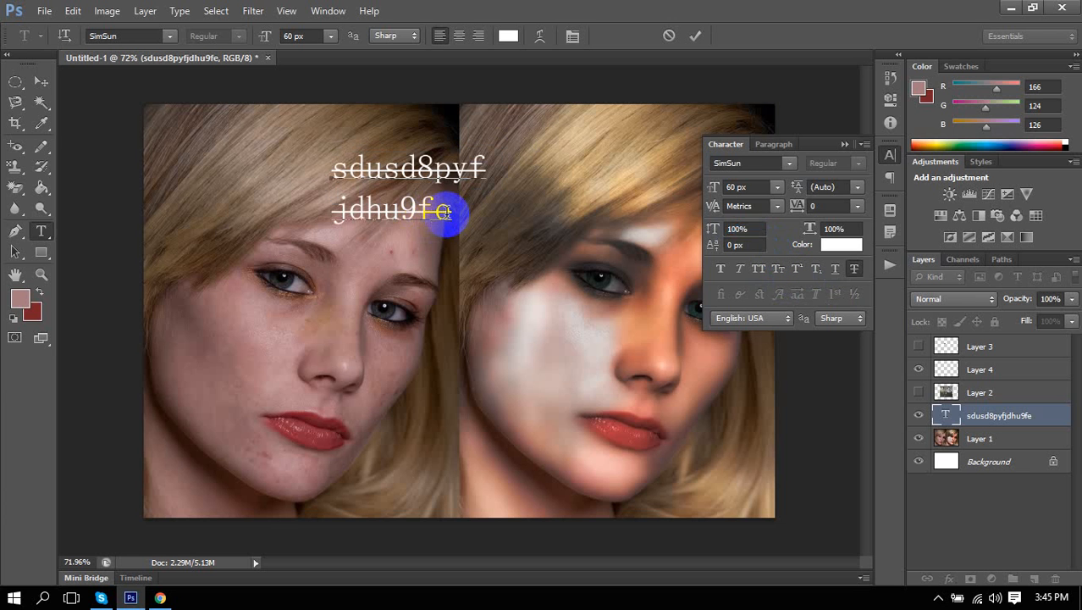
{"action": "double_click", "coordinate": [444, 211]}
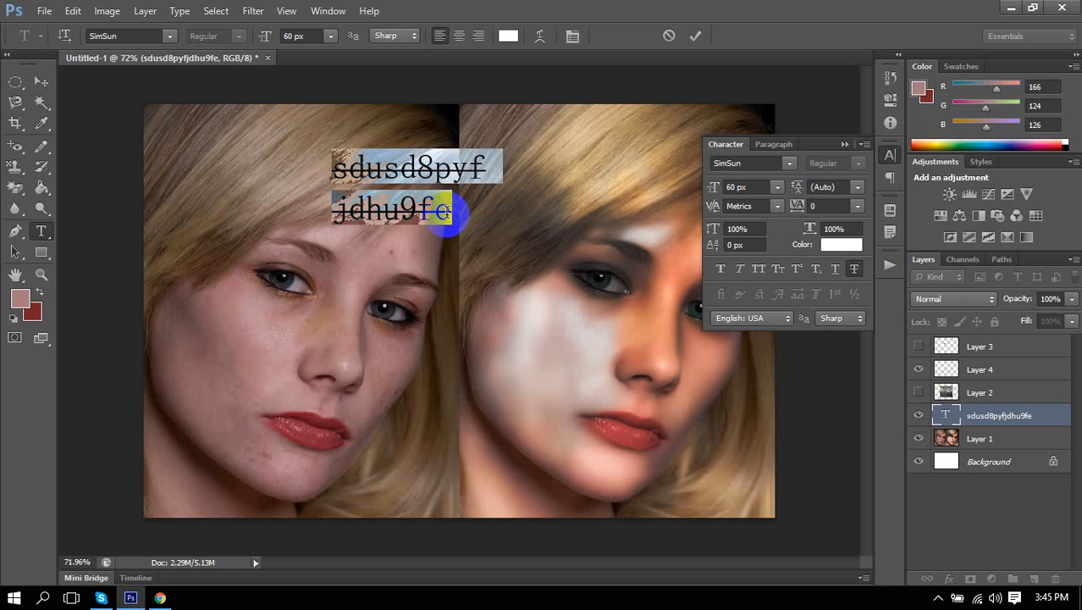
{"action": "type", "text": "eo"}
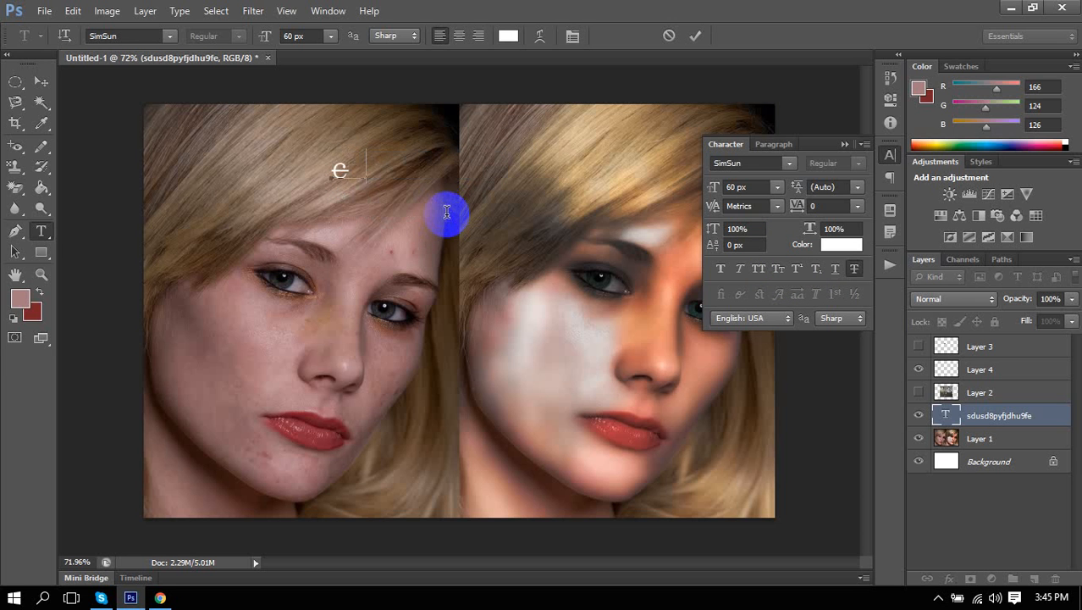
{"action": "type", "text": "2"}
Colour the co2 text pure red (ff0000), commit it, and hide the portrait layer.
{"action": "double_click", "coordinate": [386, 173]}
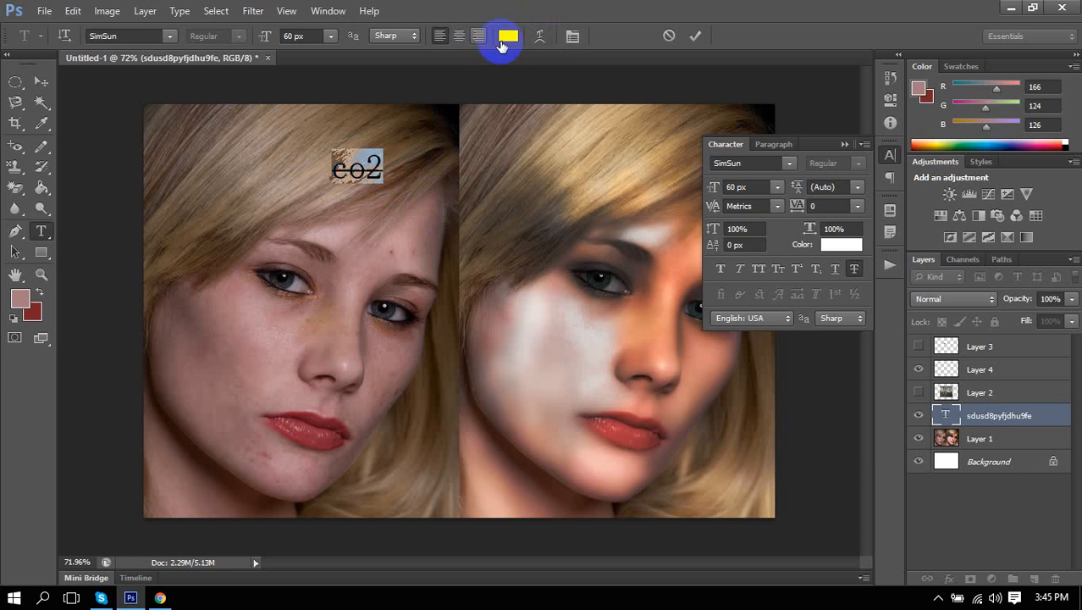
{"action": "left_click", "coordinate": [502, 45]}
{"action": "left_click", "coordinate": [740, 227]}
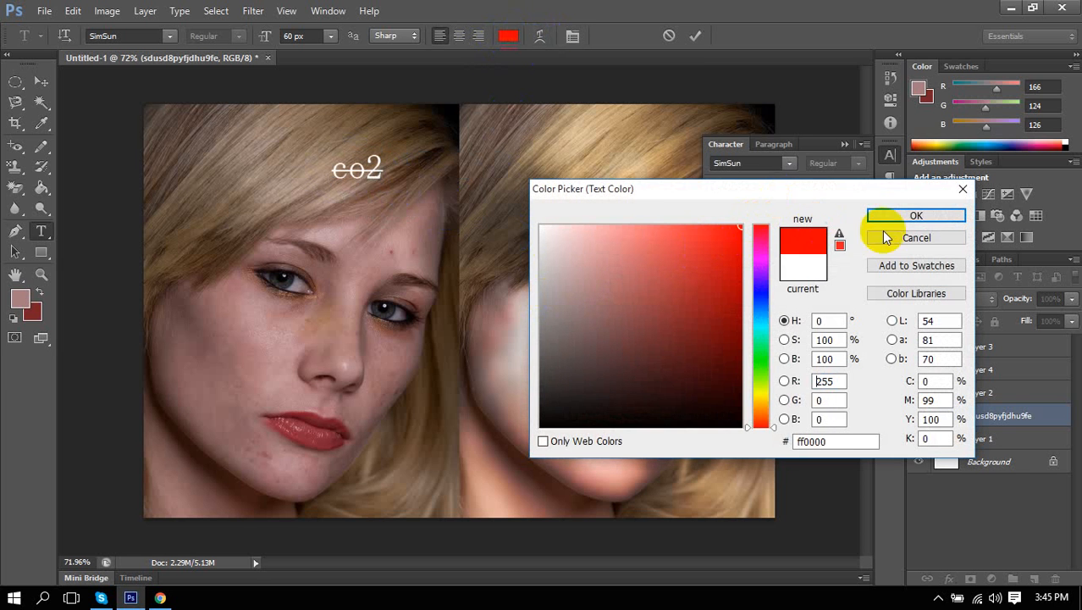
{"action": "left_click", "coordinate": [897, 215]}
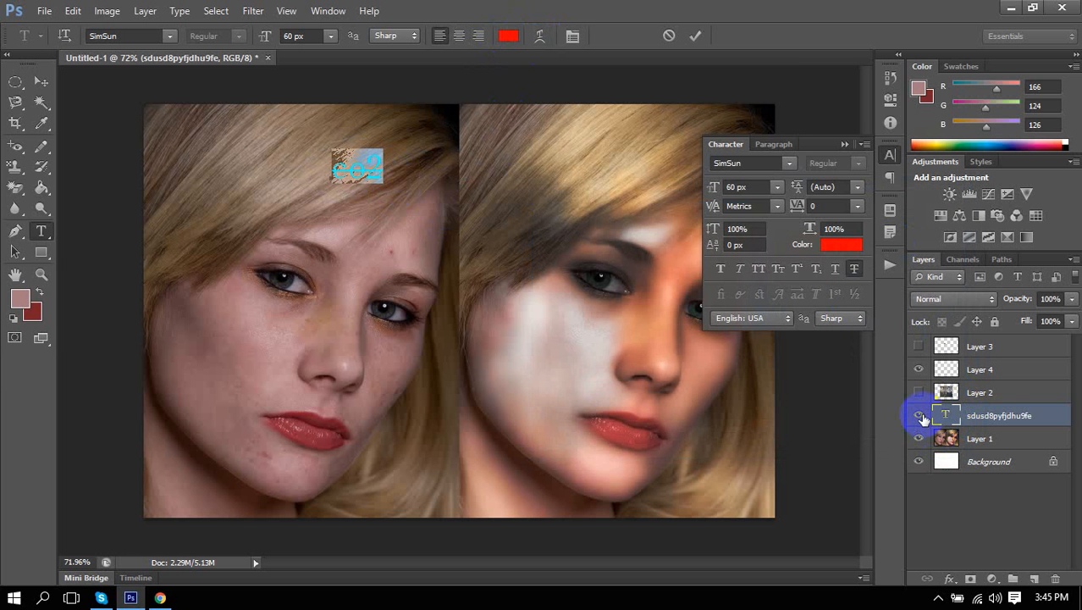
{"action": "left_click", "coordinate": [922, 418]}
{"action": "left_click", "coordinate": [919, 438]}
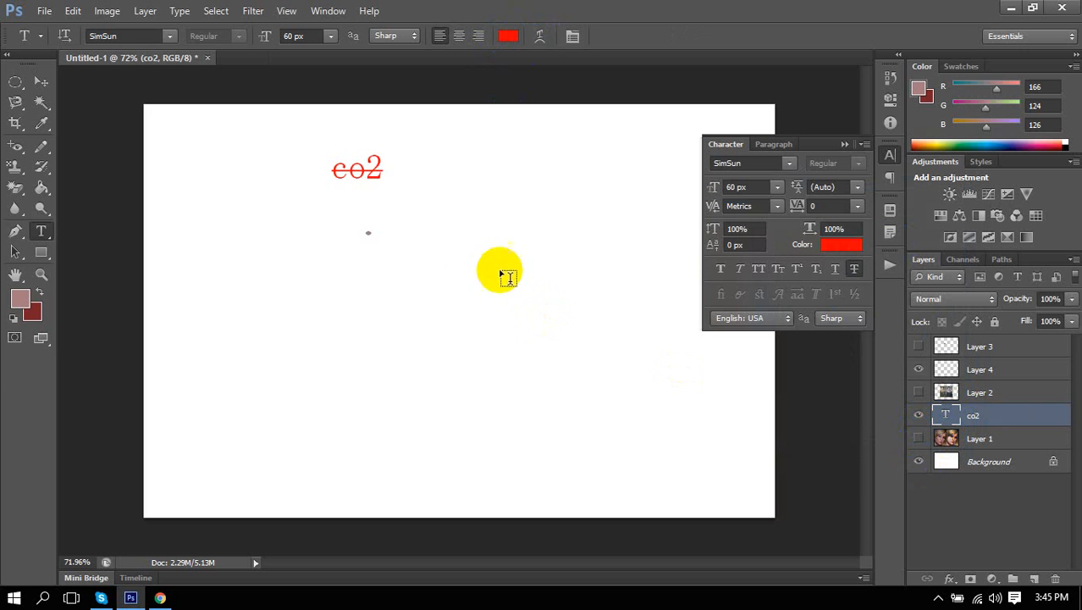
Move the red co2 text lower, enlarge it about 4x, and remove its strikethrough.
{"action": "left_click", "coordinate": [42, 82]}
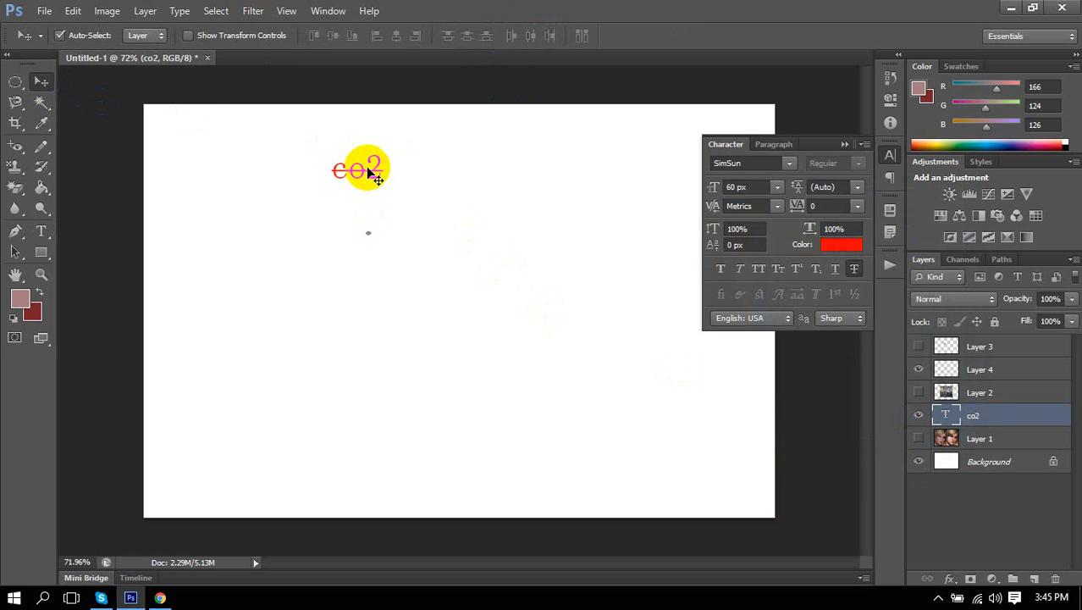
{"action": "left_click_drag", "start_coordinate": [370, 171], "coordinate": [456, 234]}
{"action": "key", "text": "ctrl+t"}
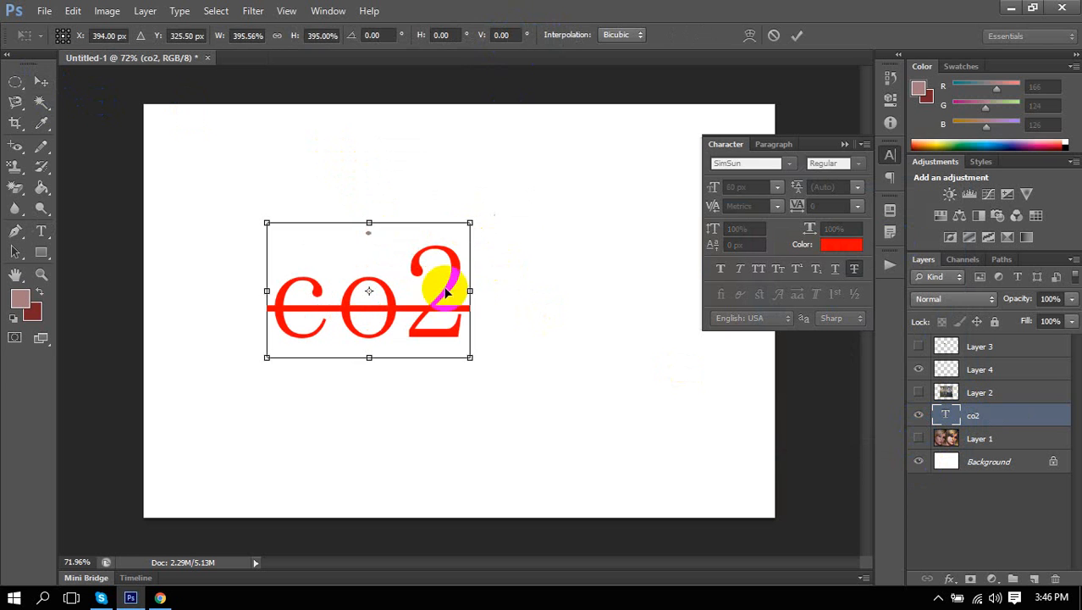
{"action": "key", "text": "Return"}
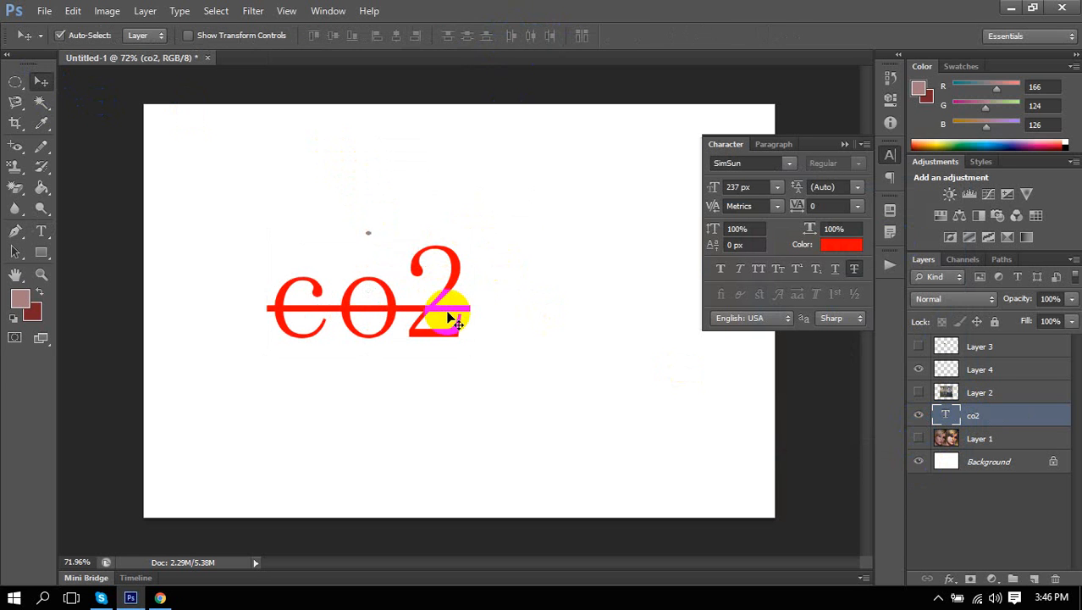
{"action": "left_click", "coordinate": [854, 269]}
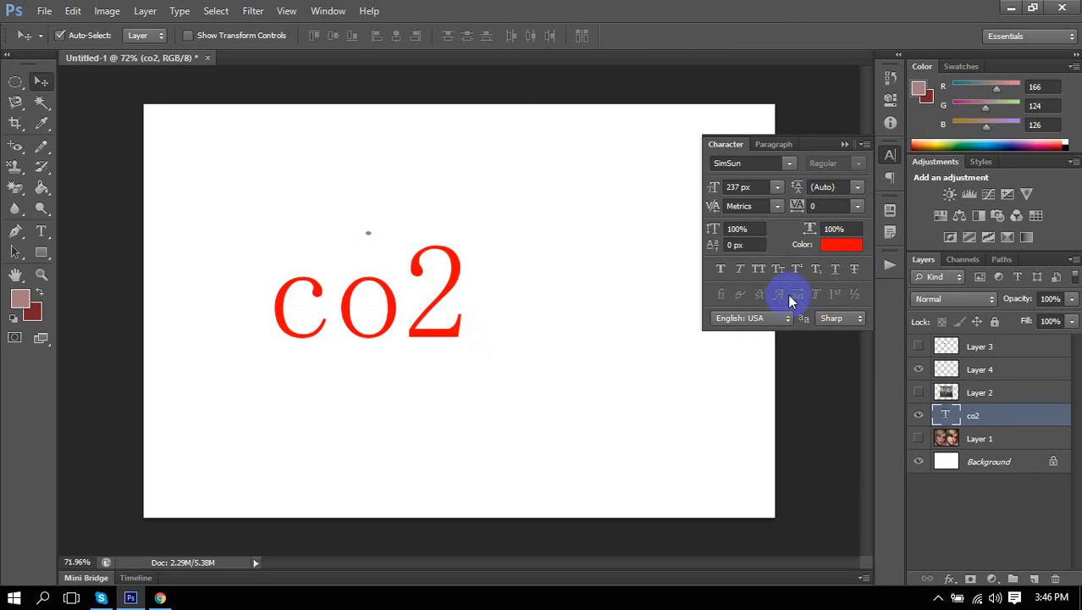
Select the 2 in co2 and make it superscript.
{"action": "left_click", "coordinate": [43, 232]}
{"action": "left_click", "coordinate": [422, 314]}
{"action": "left_click", "coordinate": [431, 327]}
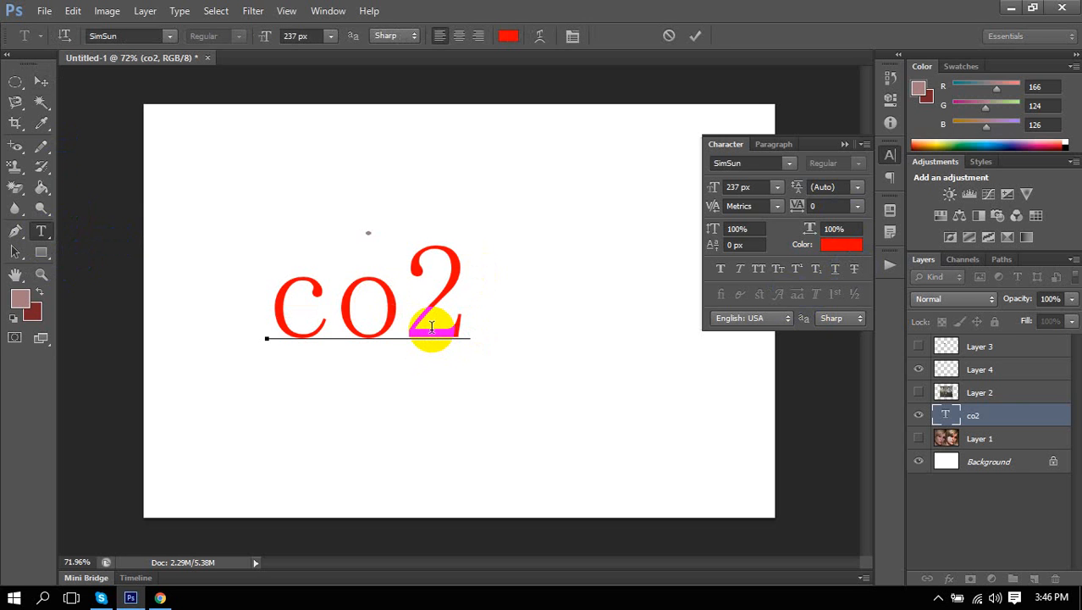
{"action": "left_click_drag", "start_coordinate": [405, 304], "coordinate": [467, 303]}
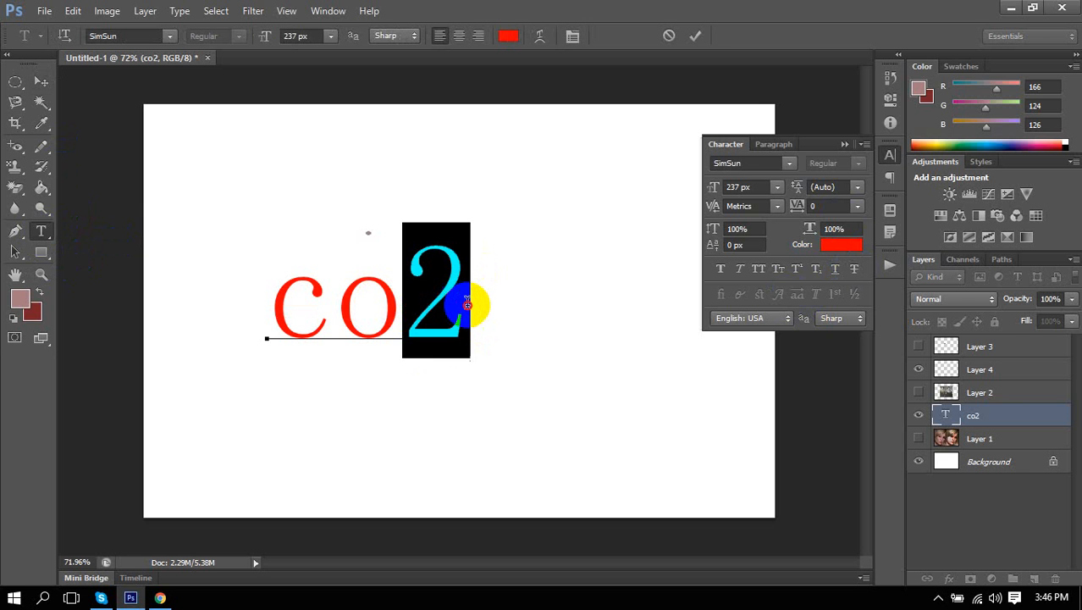
{"action": "left_click", "coordinate": [800, 271]}
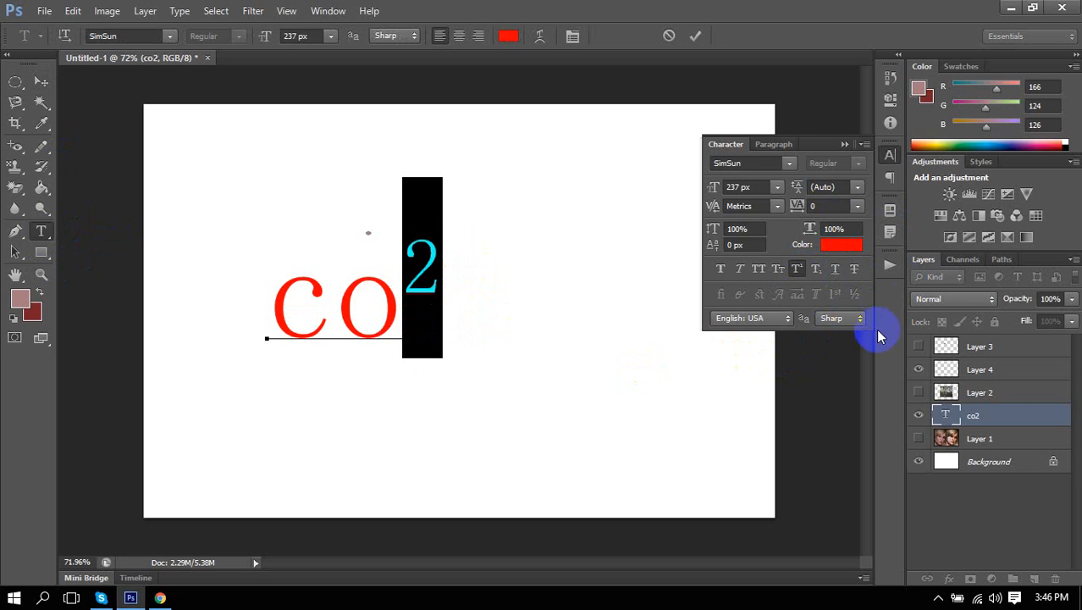
Turn on Subscript and replace the 2 with a single subscript s after CO, then commit.
{"action": "left_click", "coordinate": [816, 270]}
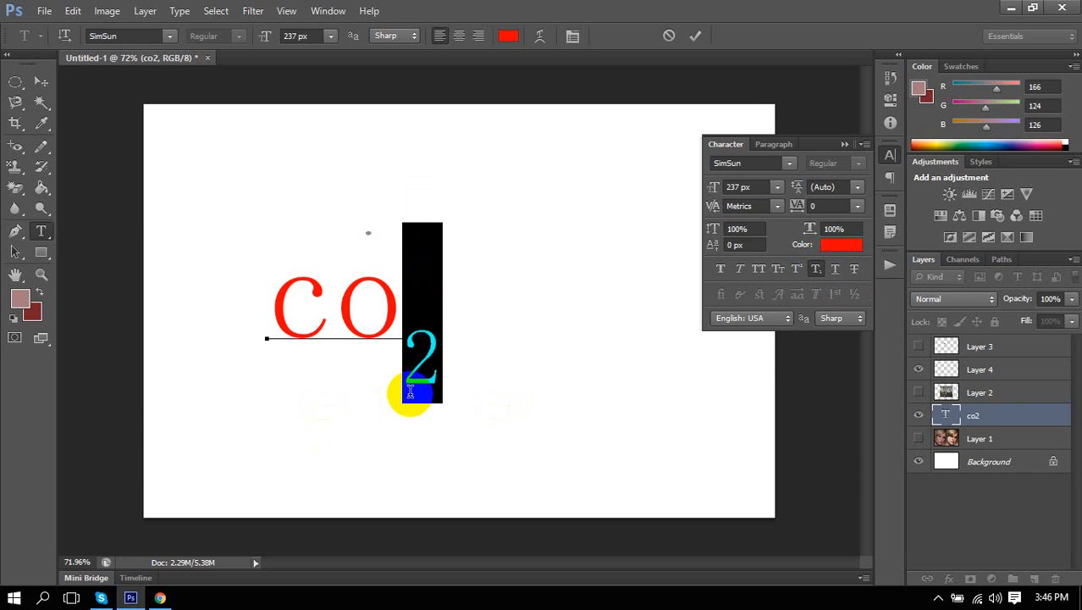
{"action": "type", "text": "sdhusfgfys"}
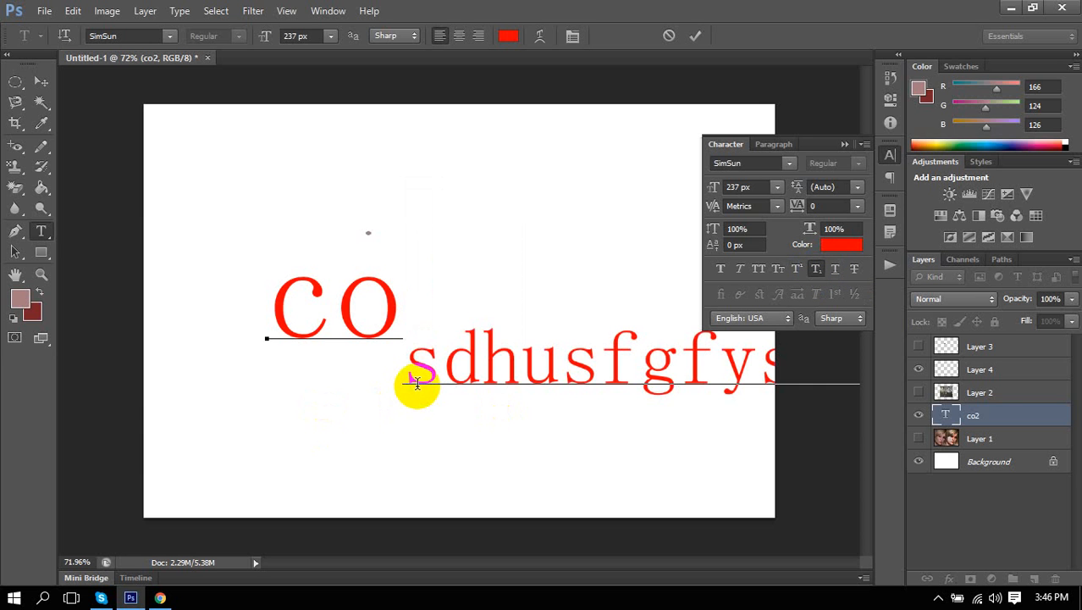
{"action": "left_click", "coordinate": [456, 366], "text": "shift"}
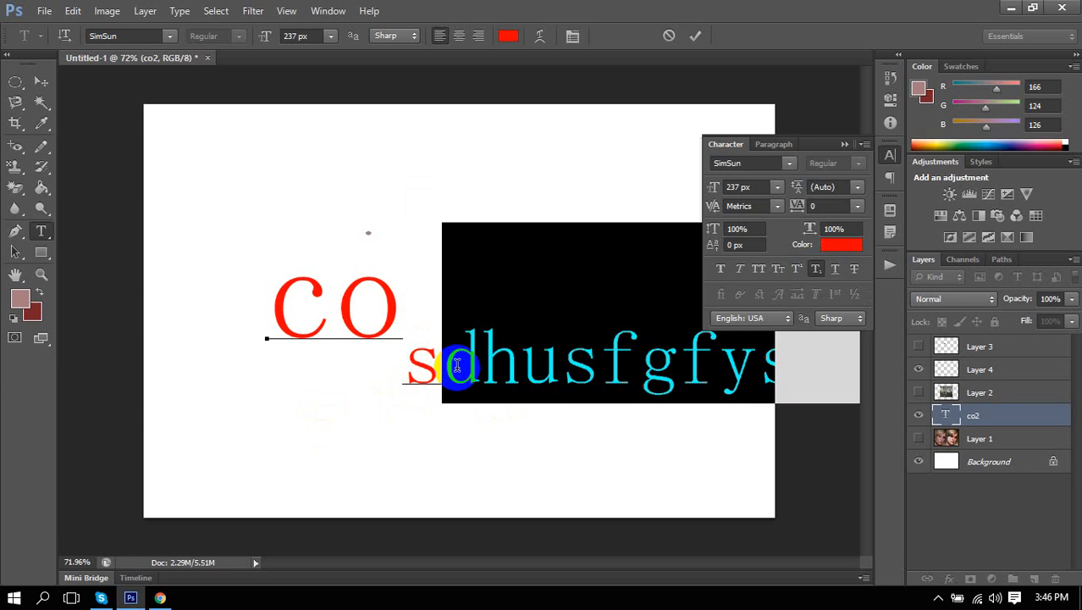
{"action": "key", "text": "BackSpace"}
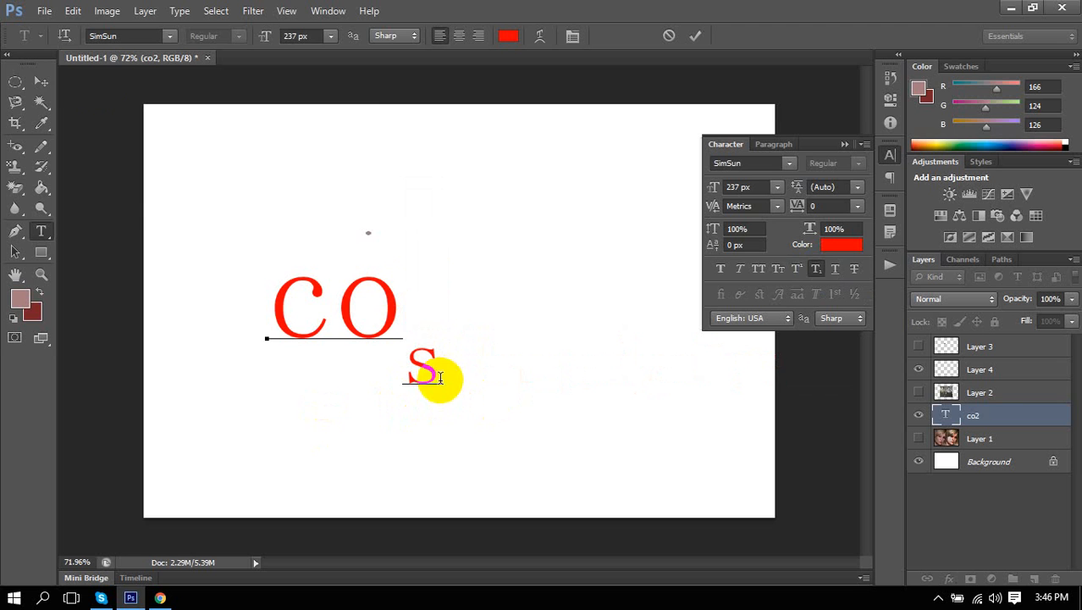
{"action": "left_click", "coordinate": [41, 81]}
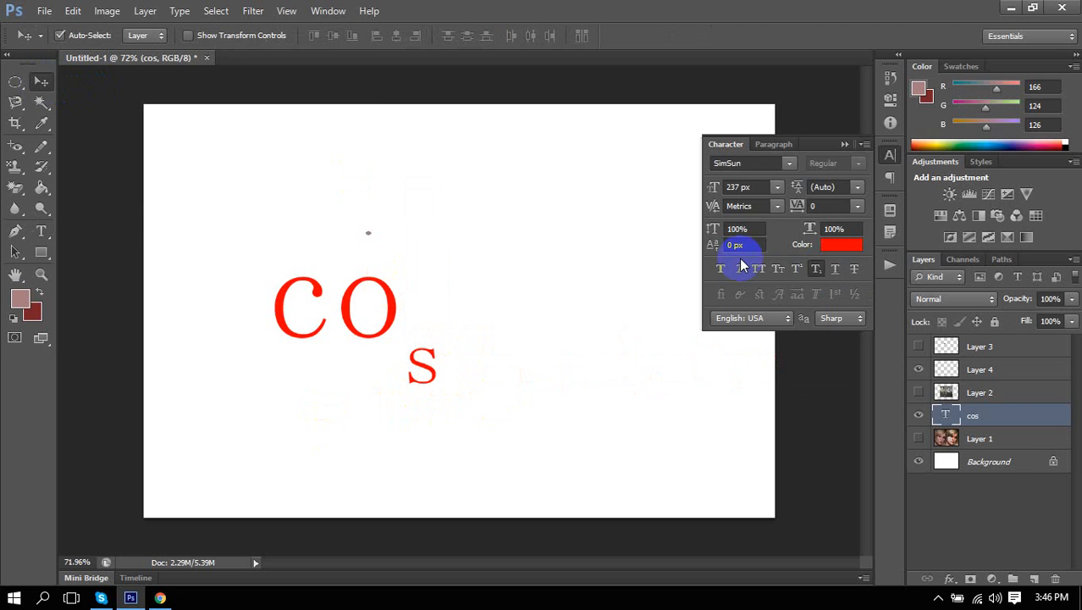
Toggle Underline and Strikethrough on and off for the cos text, then collapse the Character panel.
{"action": "left_click", "coordinate": [837, 270]}
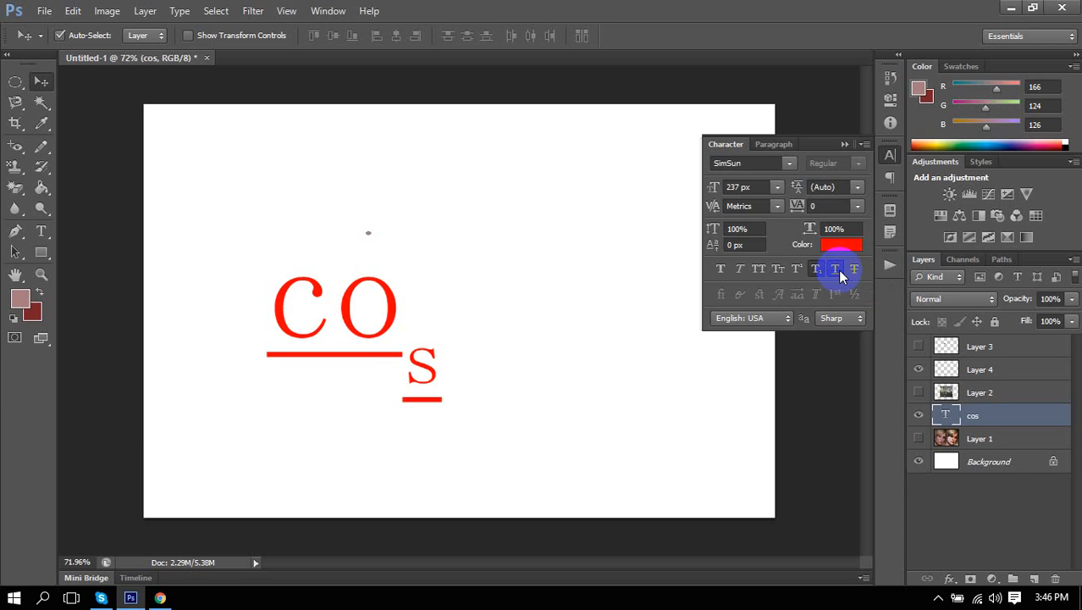
{"action": "left_click", "coordinate": [838, 270]}
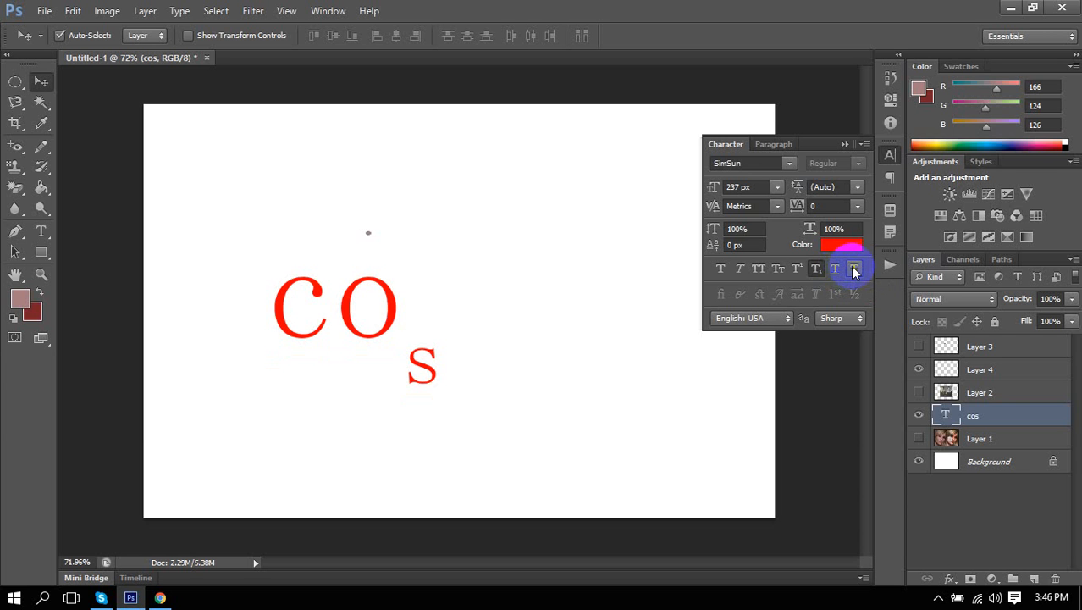
{"action": "left_click", "coordinate": [853, 271]}
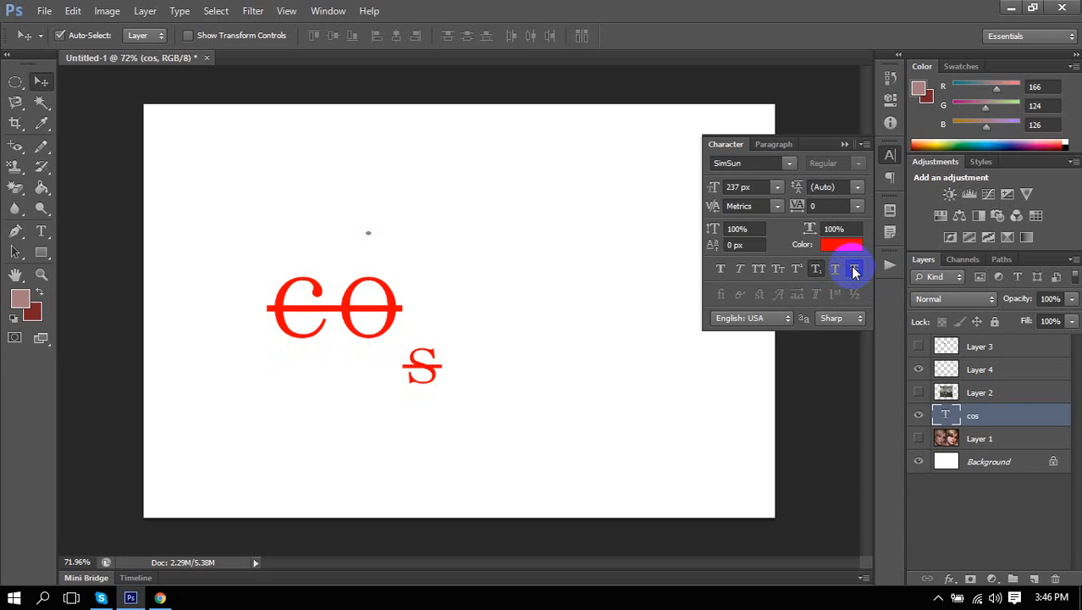
{"action": "left_click", "coordinate": [853, 271]}
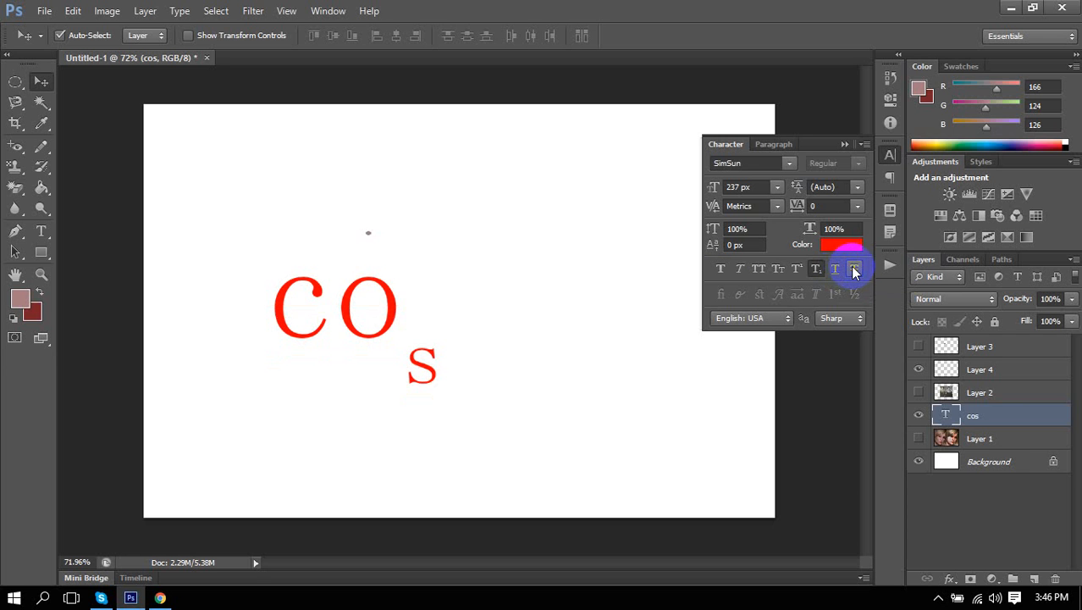
{"action": "left_click", "coordinate": [890, 156]}
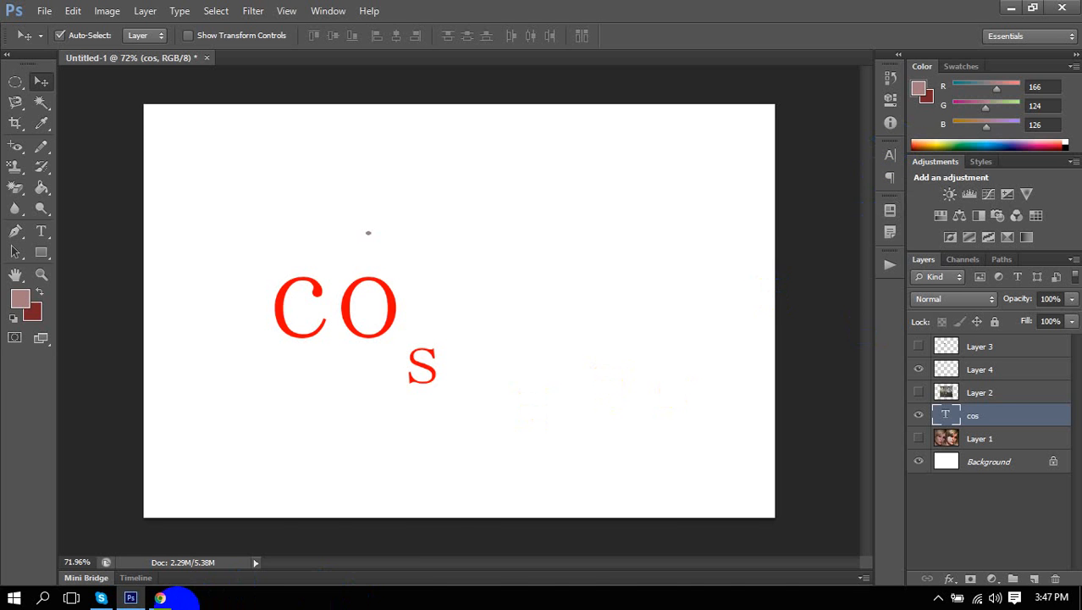
Go back to the 'photo retouch photoshop' image results in Chrome and reveal the hidden tray icons.
{"action": "left_click", "coordinate": [157, 597]}
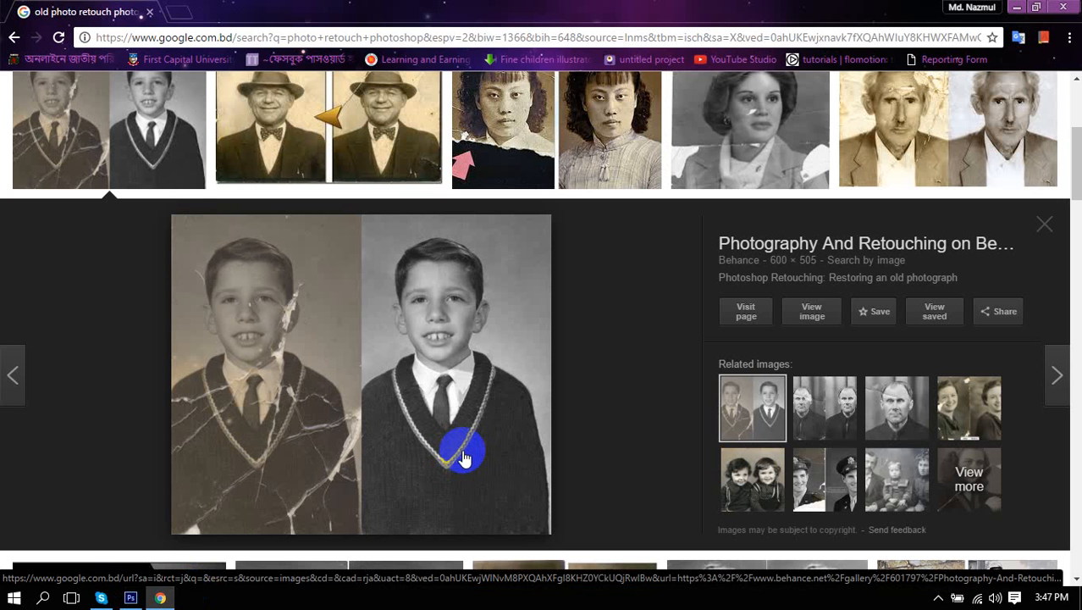
{"action": "scroll", "coordinate": [381, 381], "scroll_direction": "down", "scroll_amount": 1}
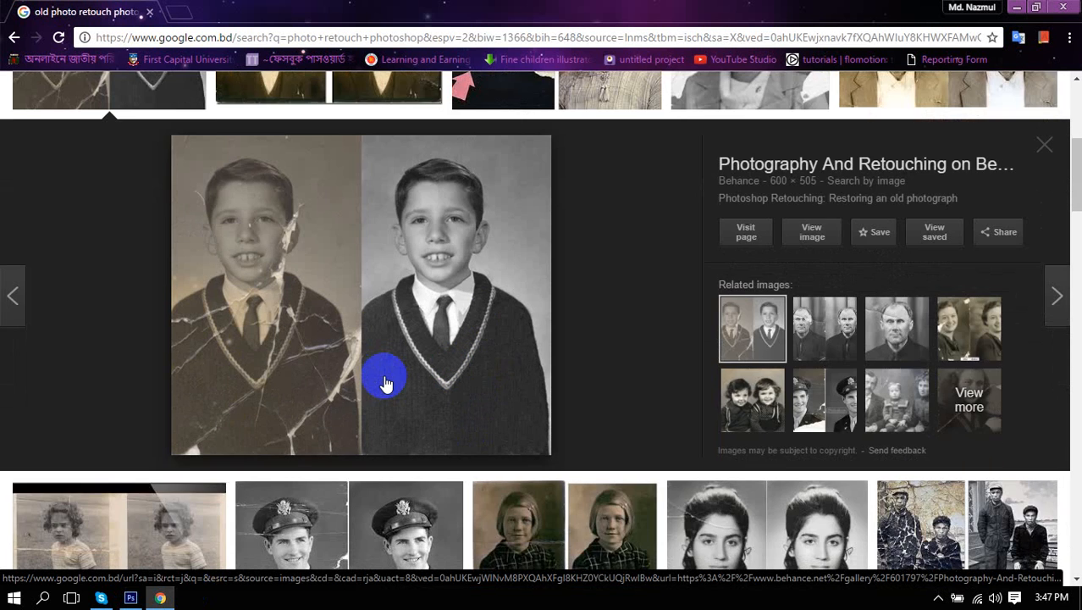
{"action": "scroll", "coordinate": [386, 382], "scroll_direction": "up", "scroll_amount": 4}
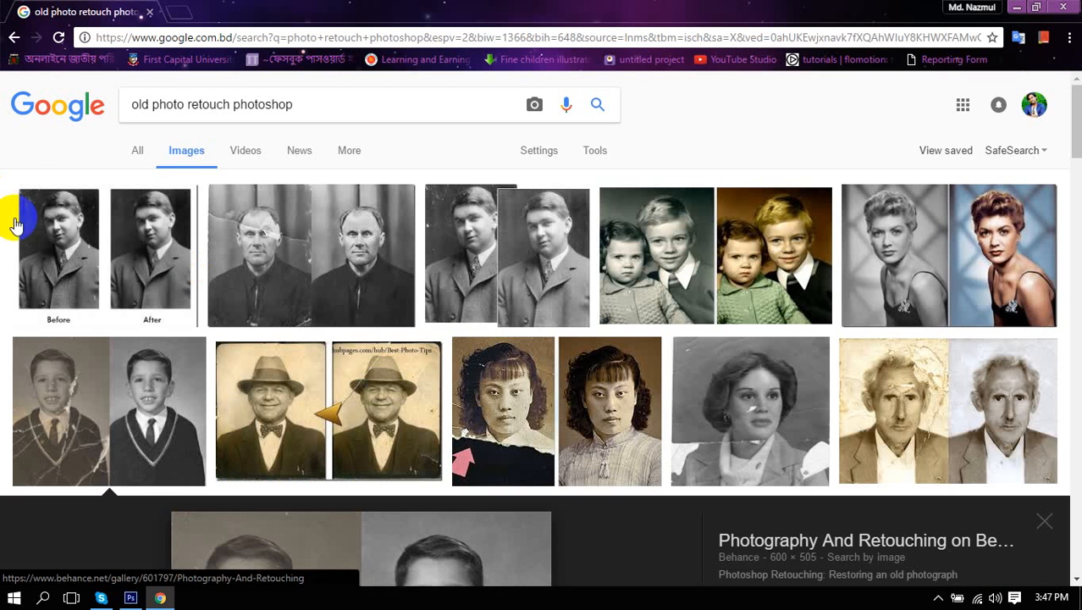
{"action": "left_click", "coordinate": [14, 37]}
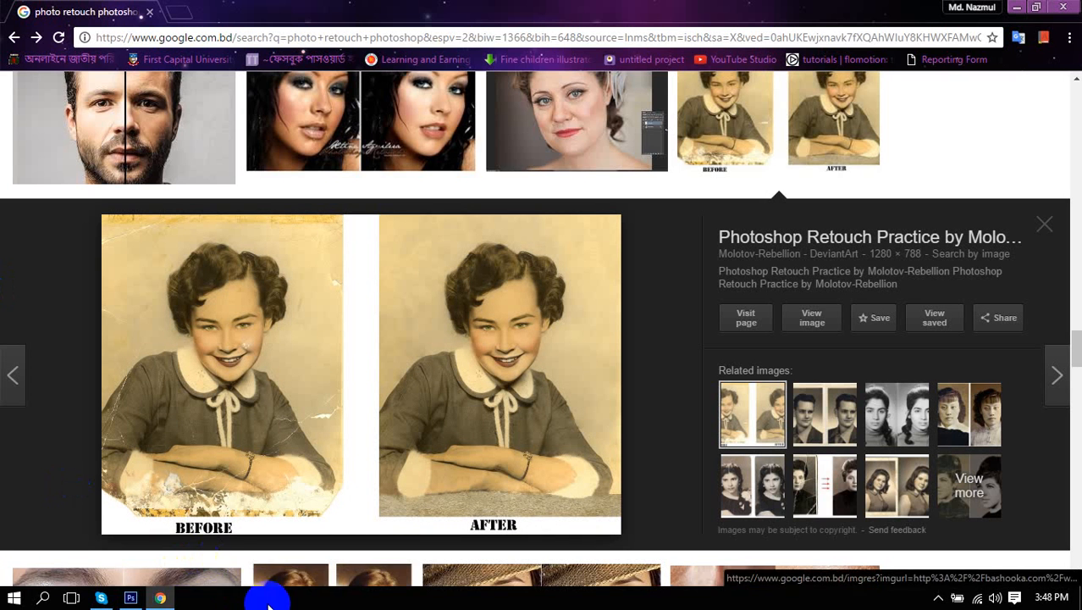
{"action": "left_click", "coordinate": [936, 600]}
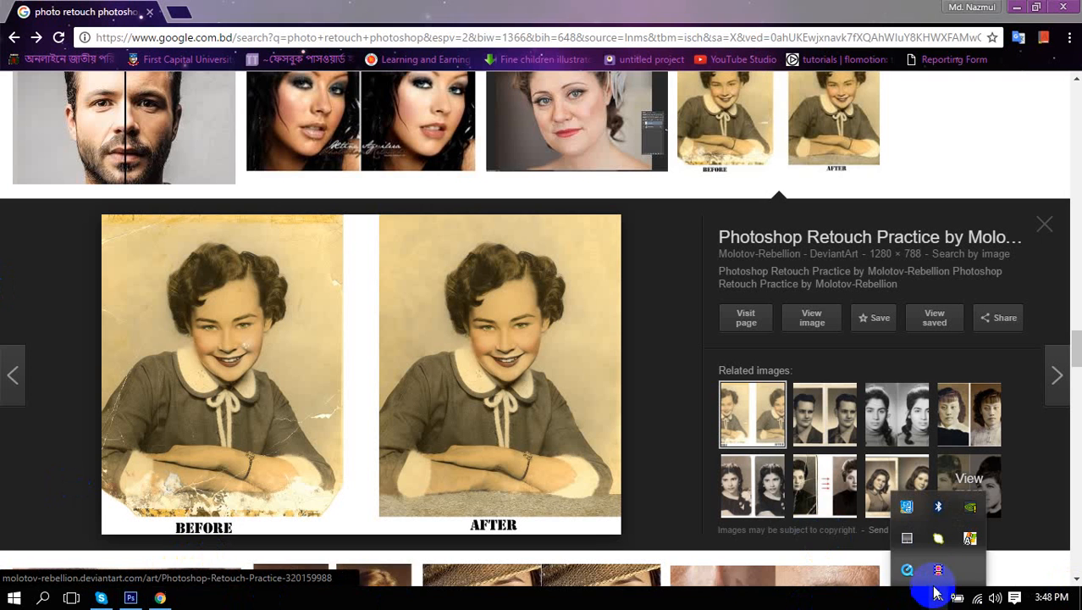